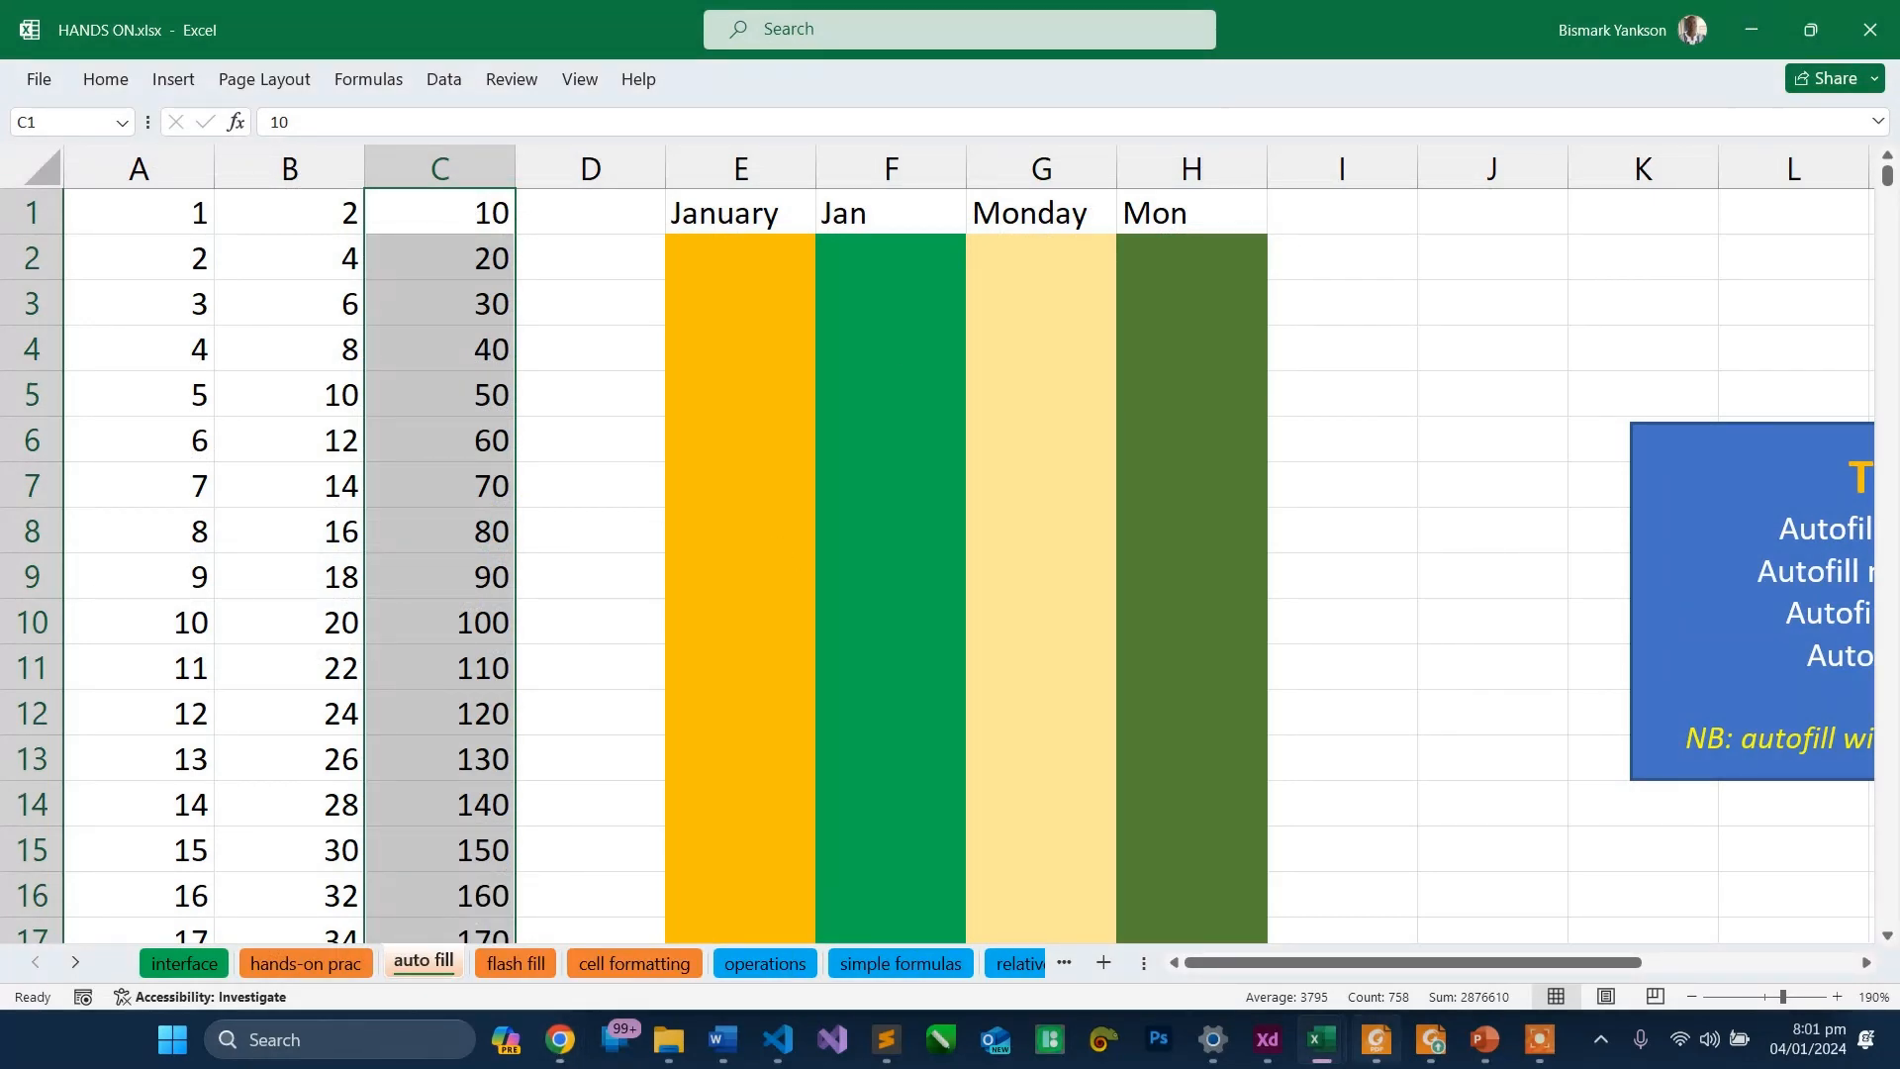
# - Examine the starting entries January, Jan, Monday and Mon in E1:H1 and the number in C1, including their fill handles
pyautogui.moveTo(1544, 1041)
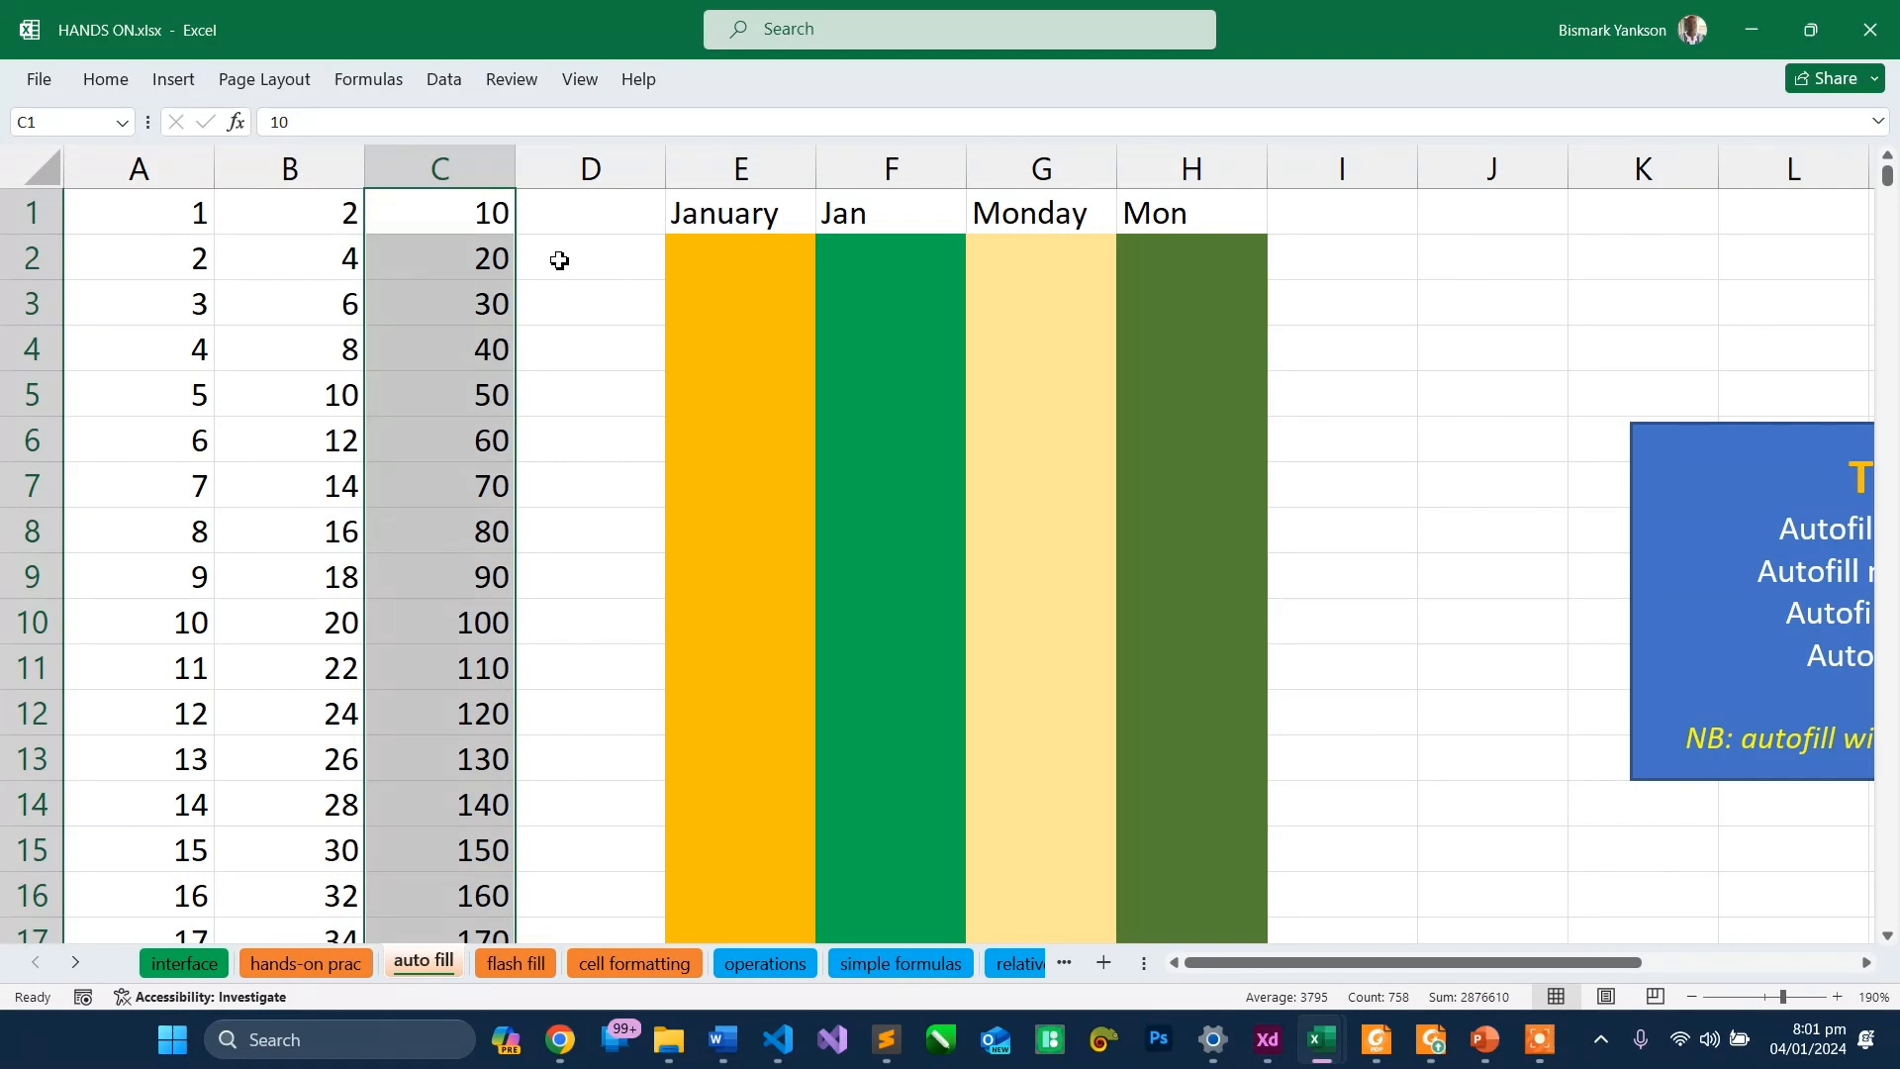
pyautogui.click(743, 210)
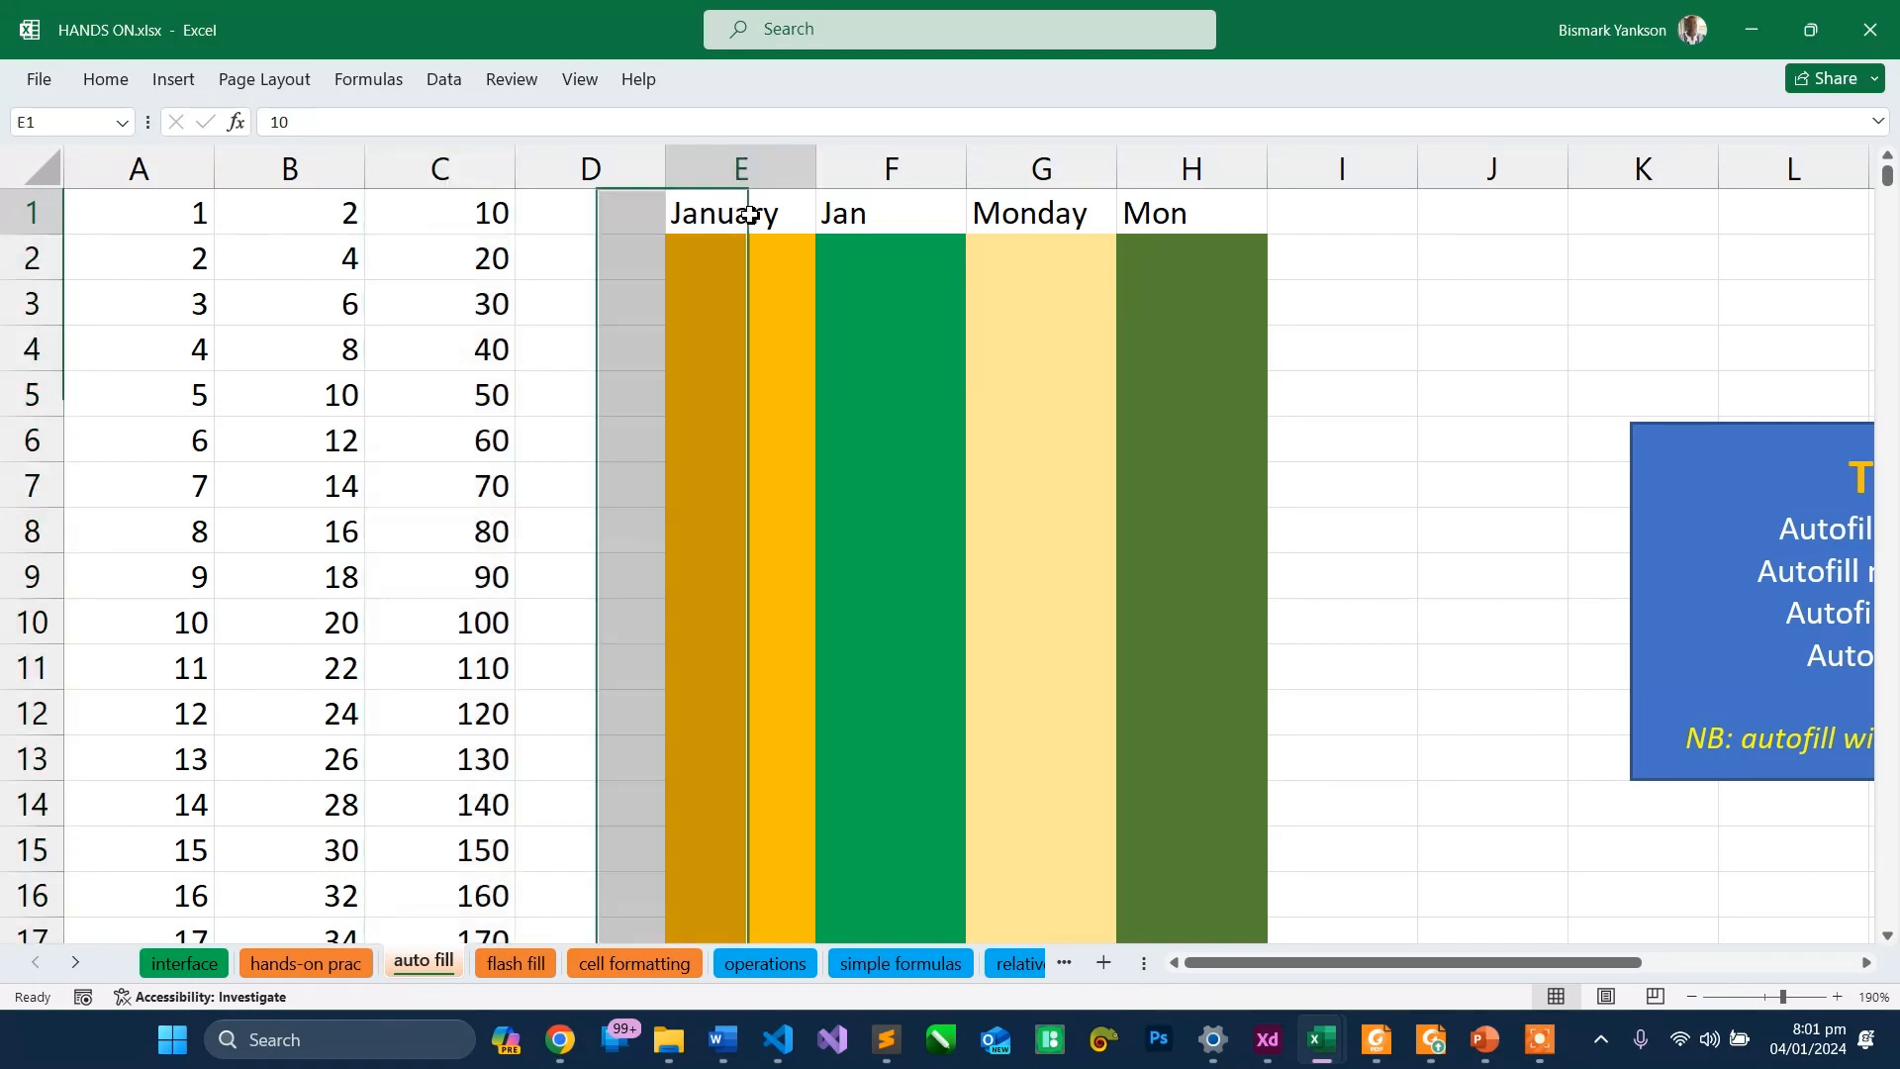
pyautogui.click(834, 222)
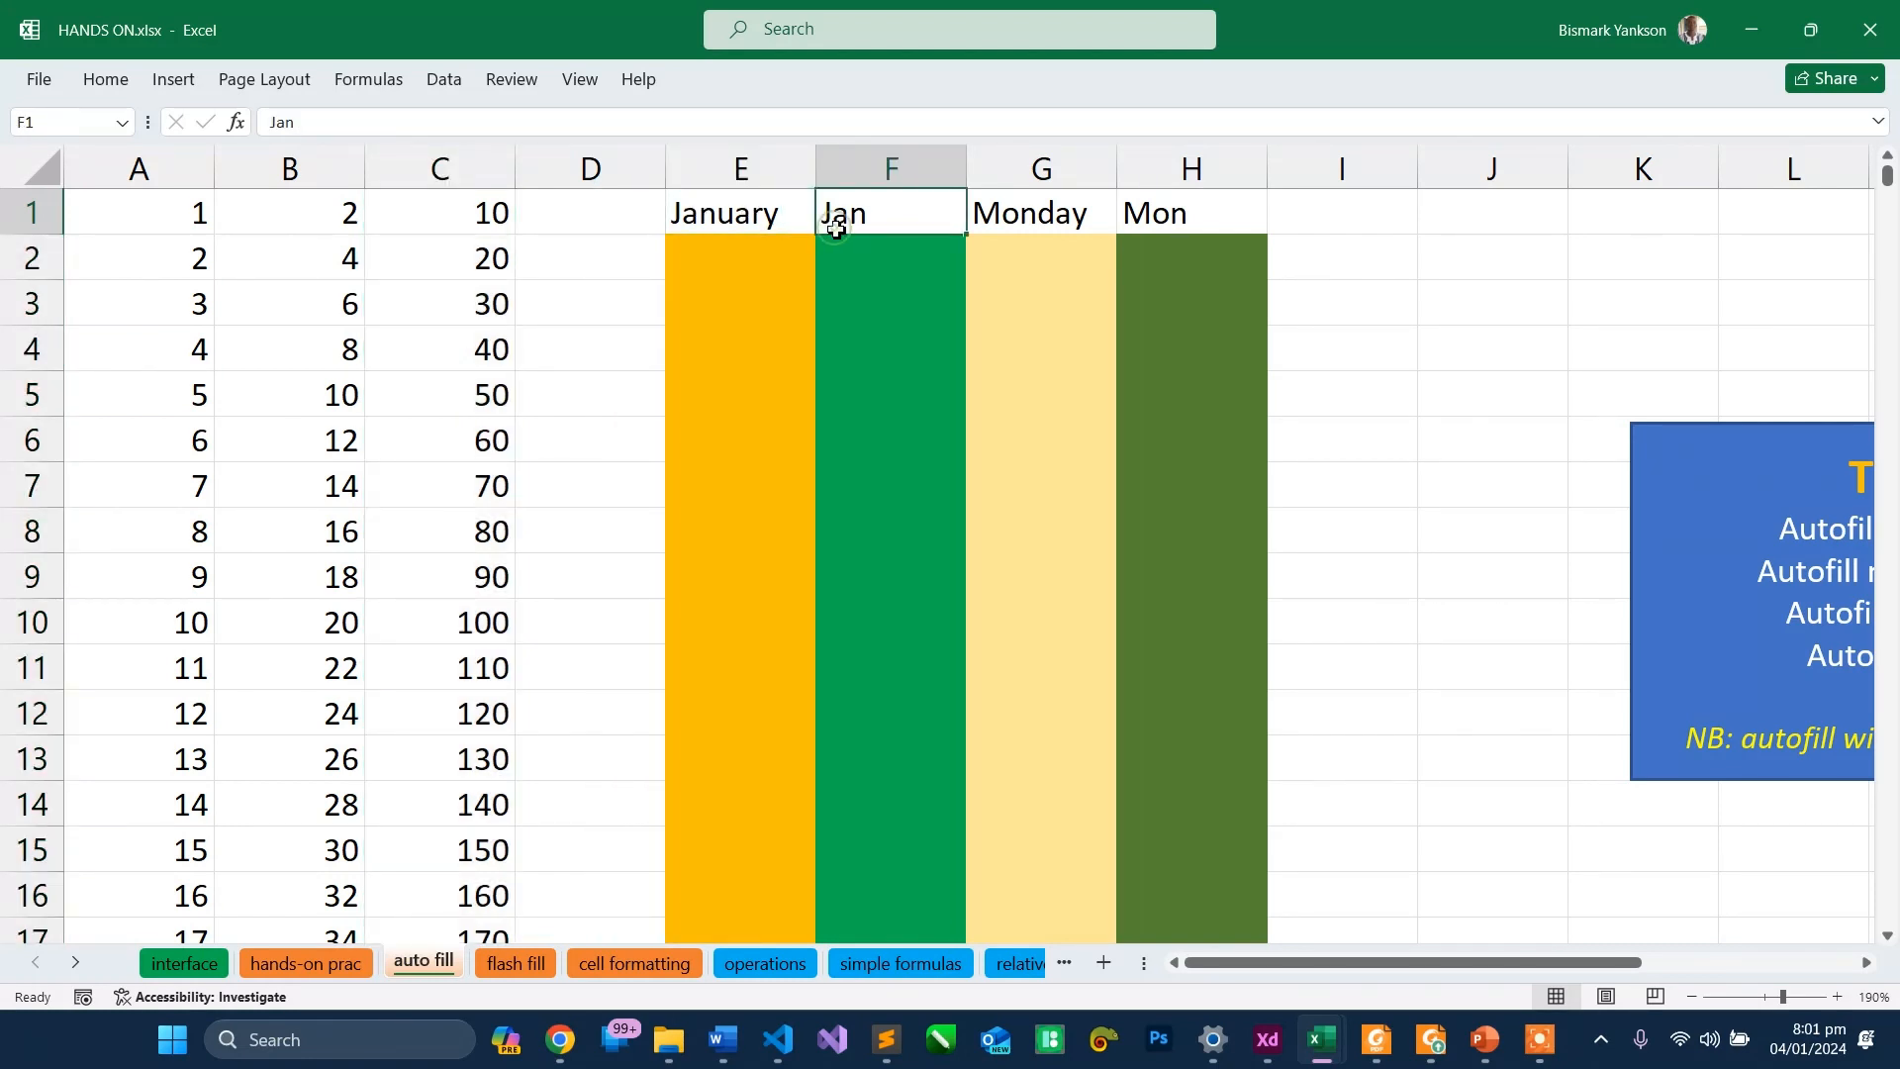
pyautogui.click(758, 220)
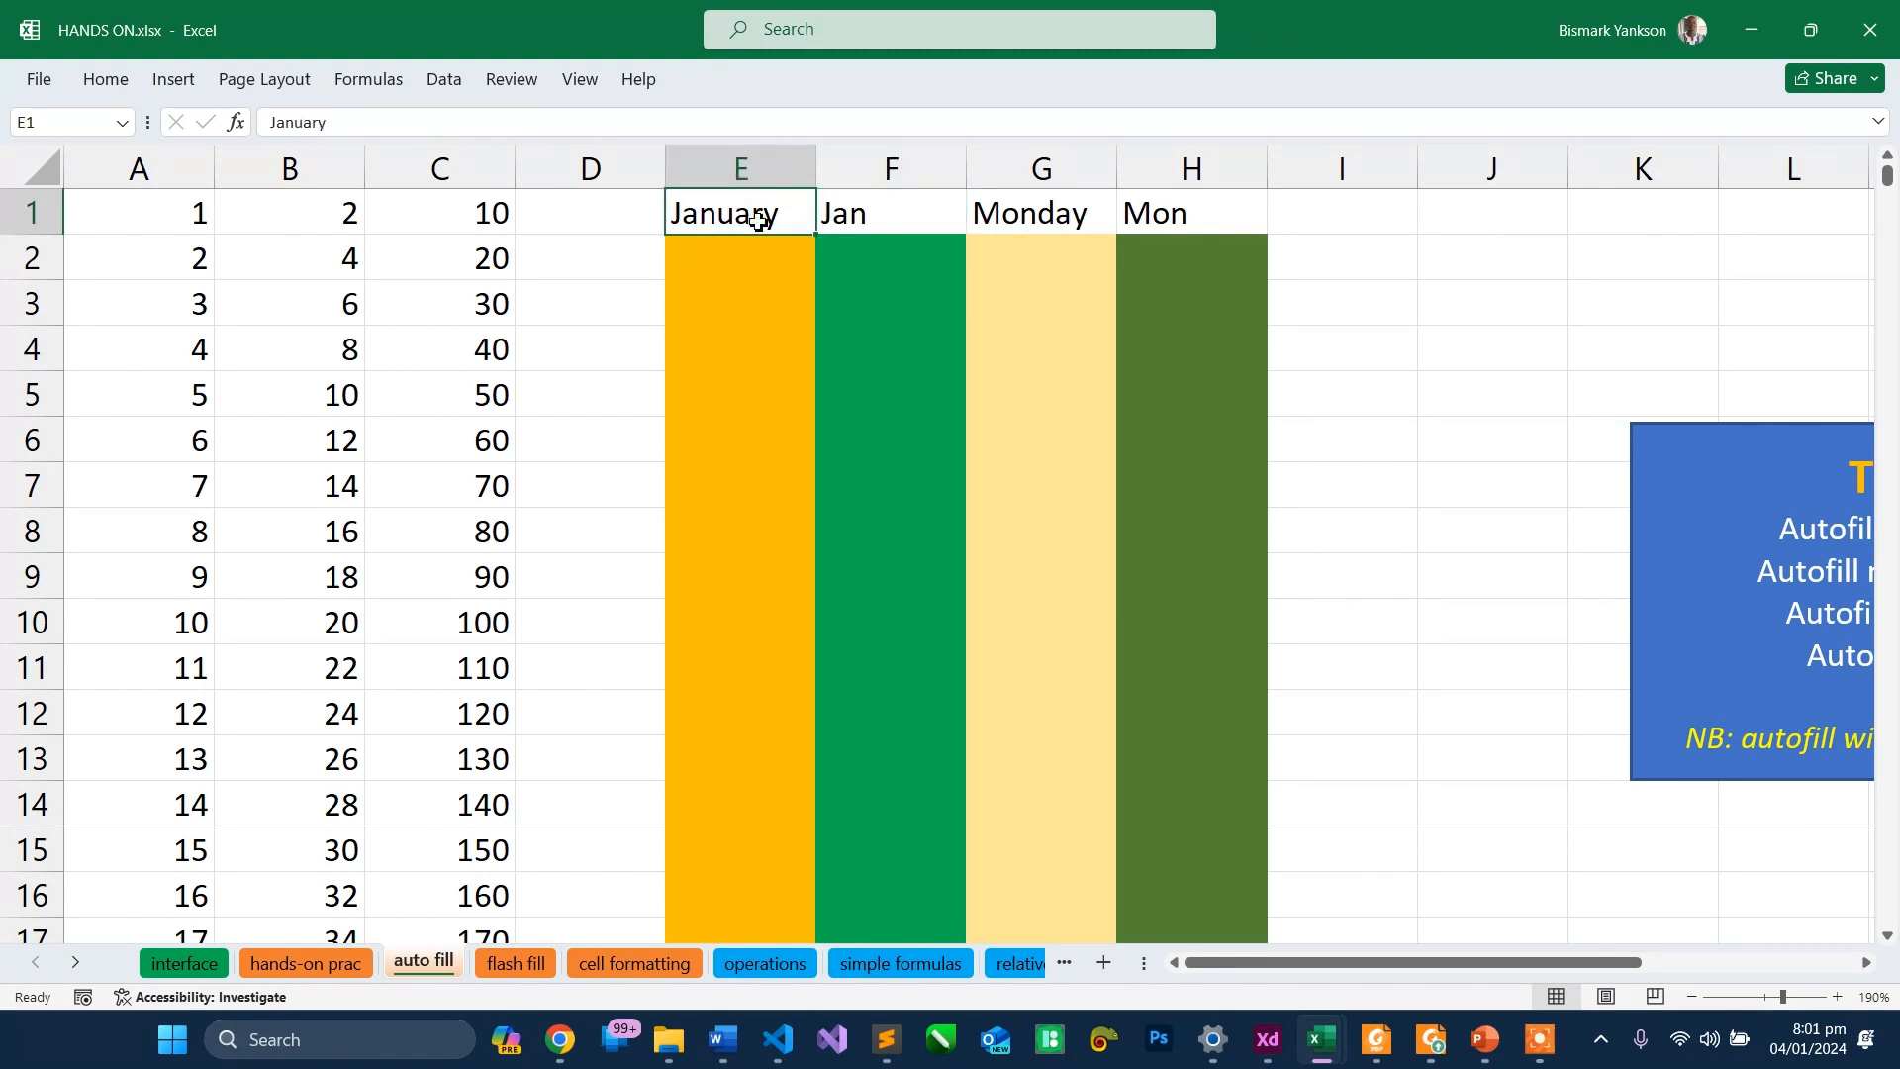
pyautogui.click(1011, 216)
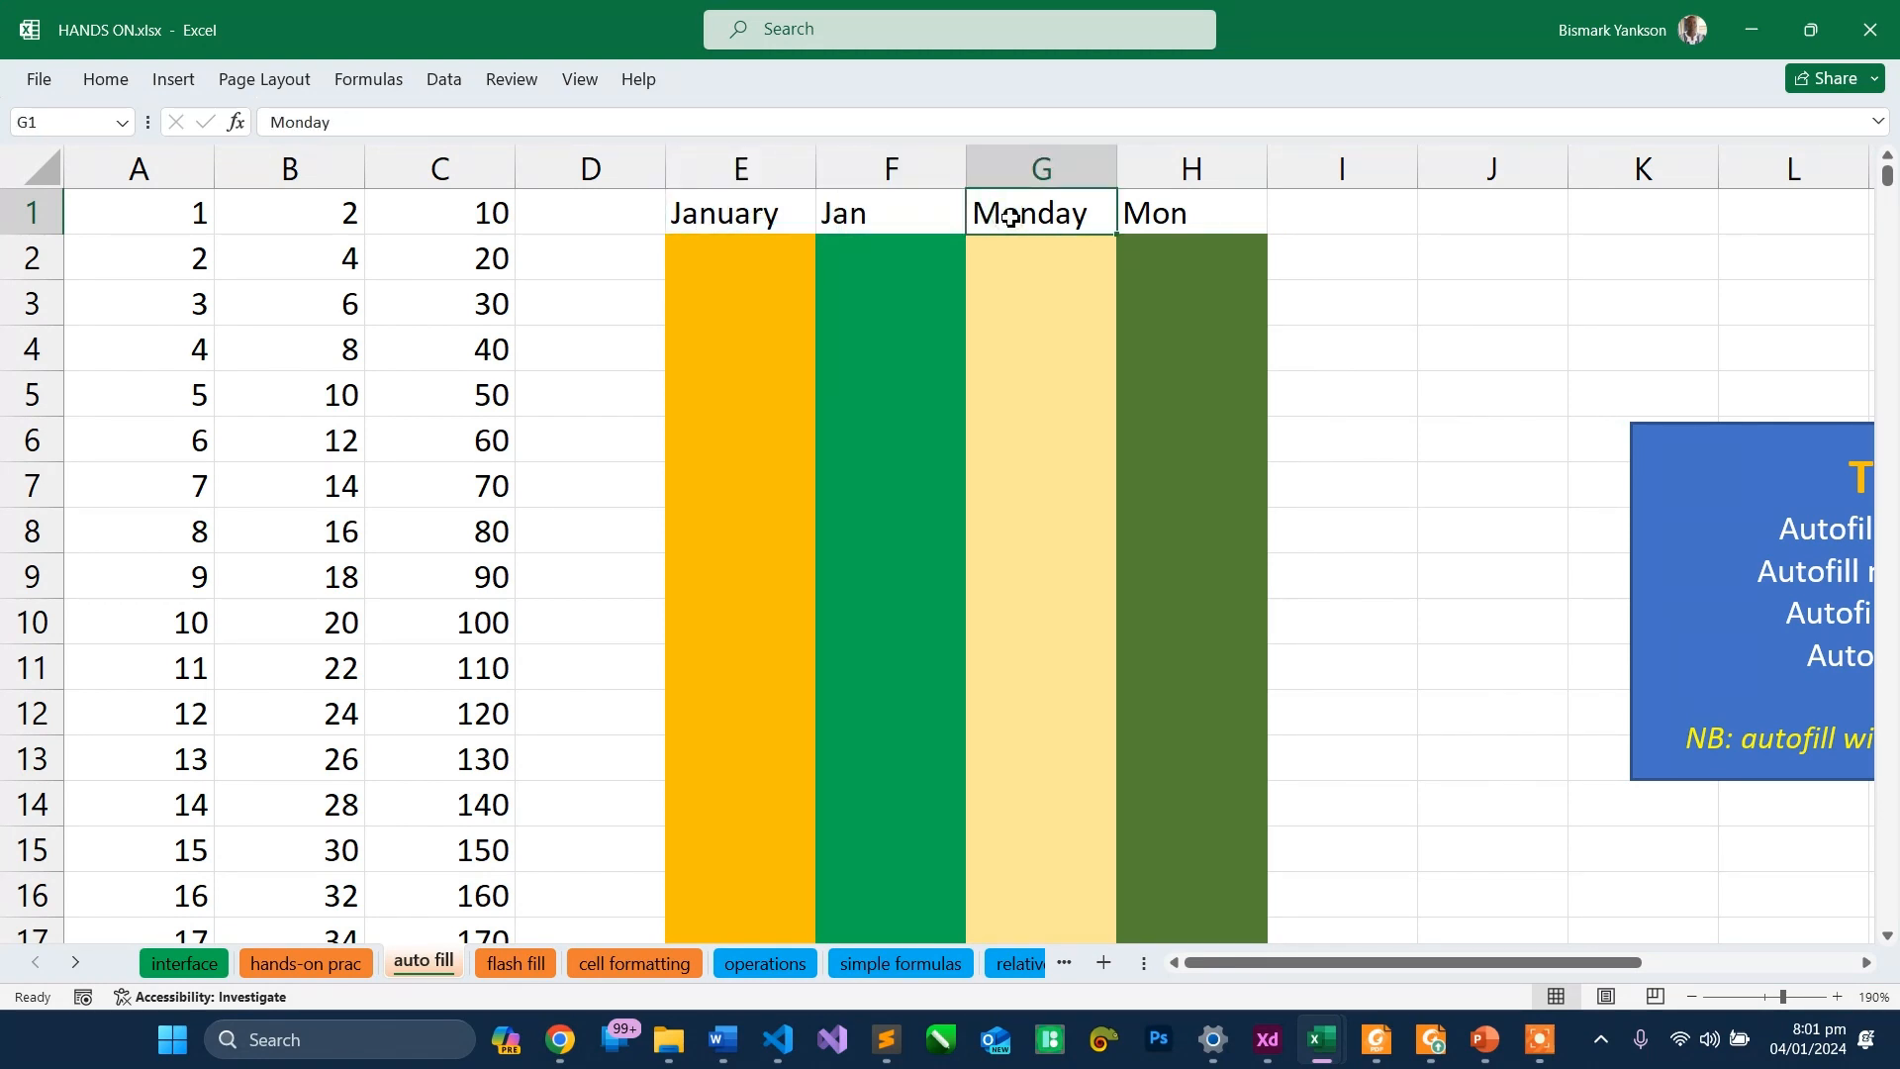
pyautogui.click(776, 212)
pyautogui.moveTo(819, 235)
pyautogui.mouseDown()
pyautogui.moveTo(820, 278)
pyautogui.moveTo(820, 238)
pyautogui.mouseUp()
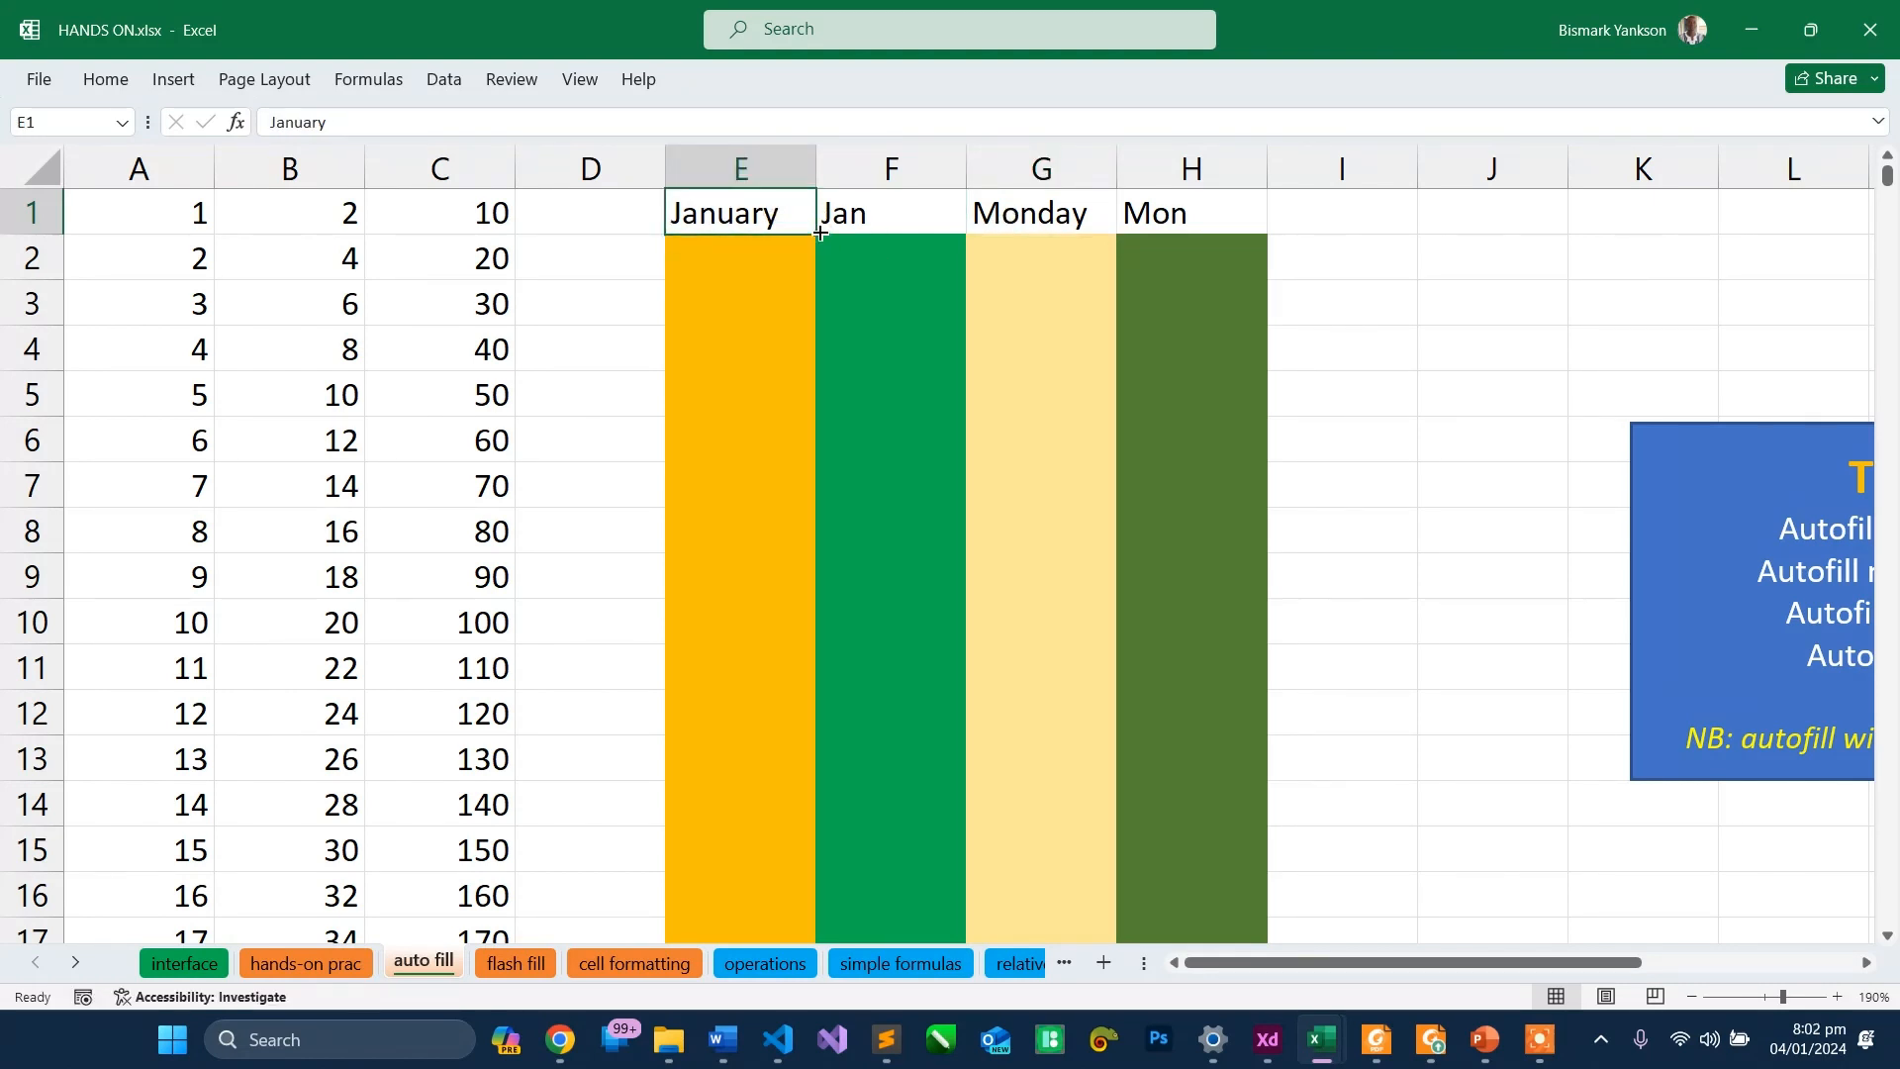
pyautogui.click(869, 216)
pyautogui.moveTo(1030, 205); pyautogui.dragTo(1112, 212)
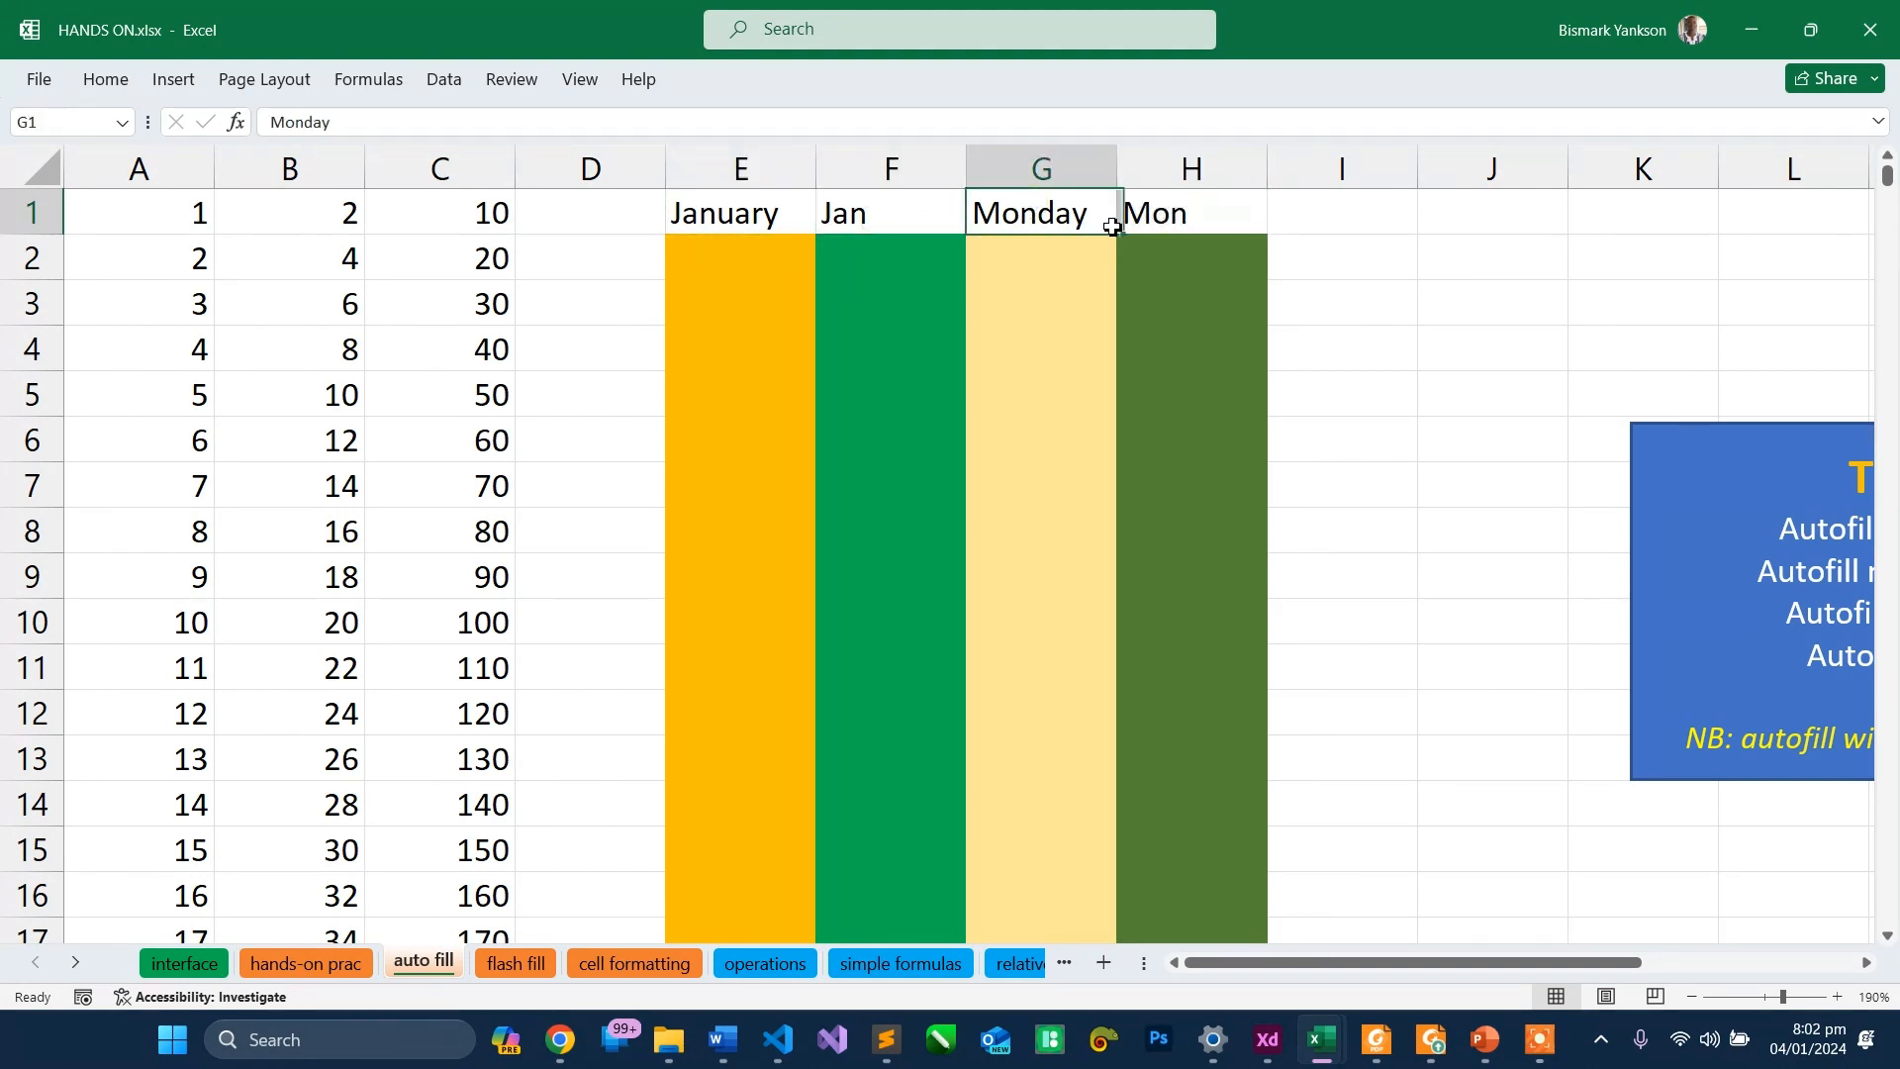
pyautogui.click(933, 221)
pyautogui.click(1017, 217)
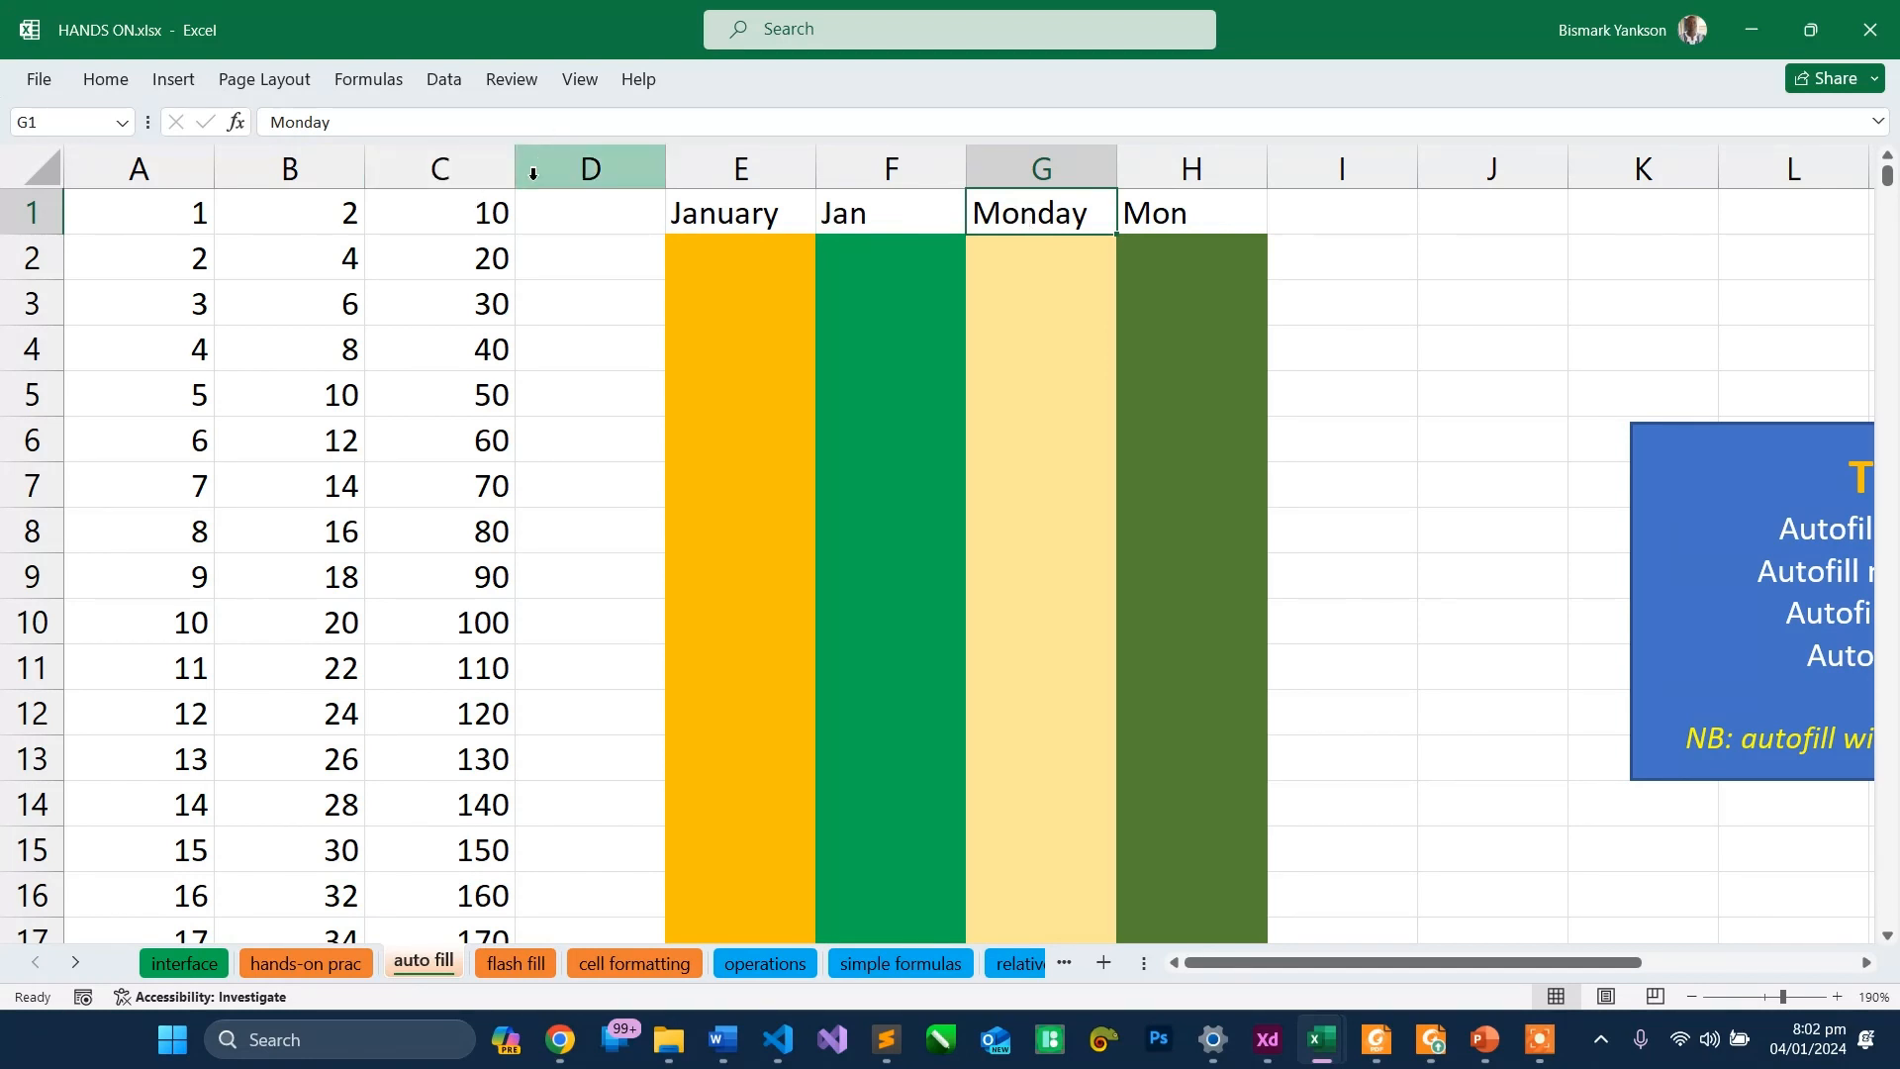
pyautogui.click(509, 206)
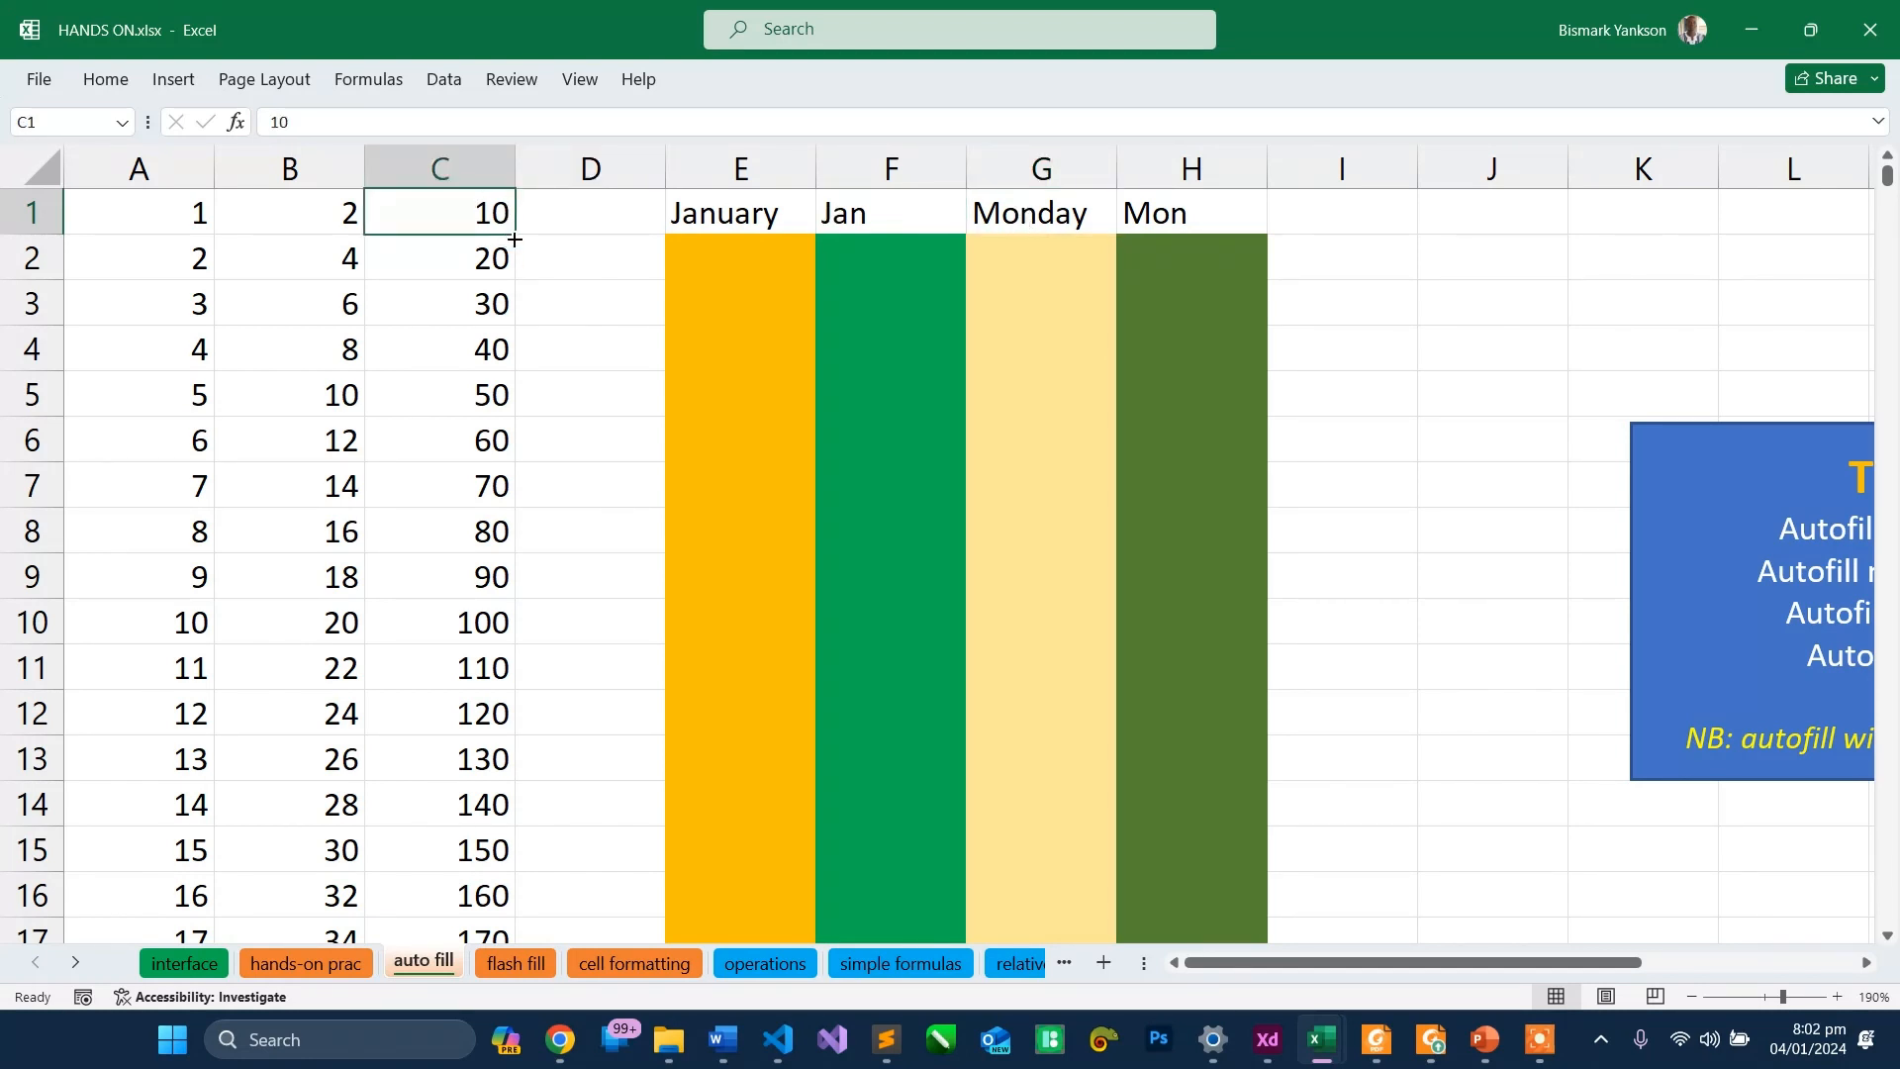
pyautogui.moveTo(515, 238); pyautogui.dragTo(515, 239)
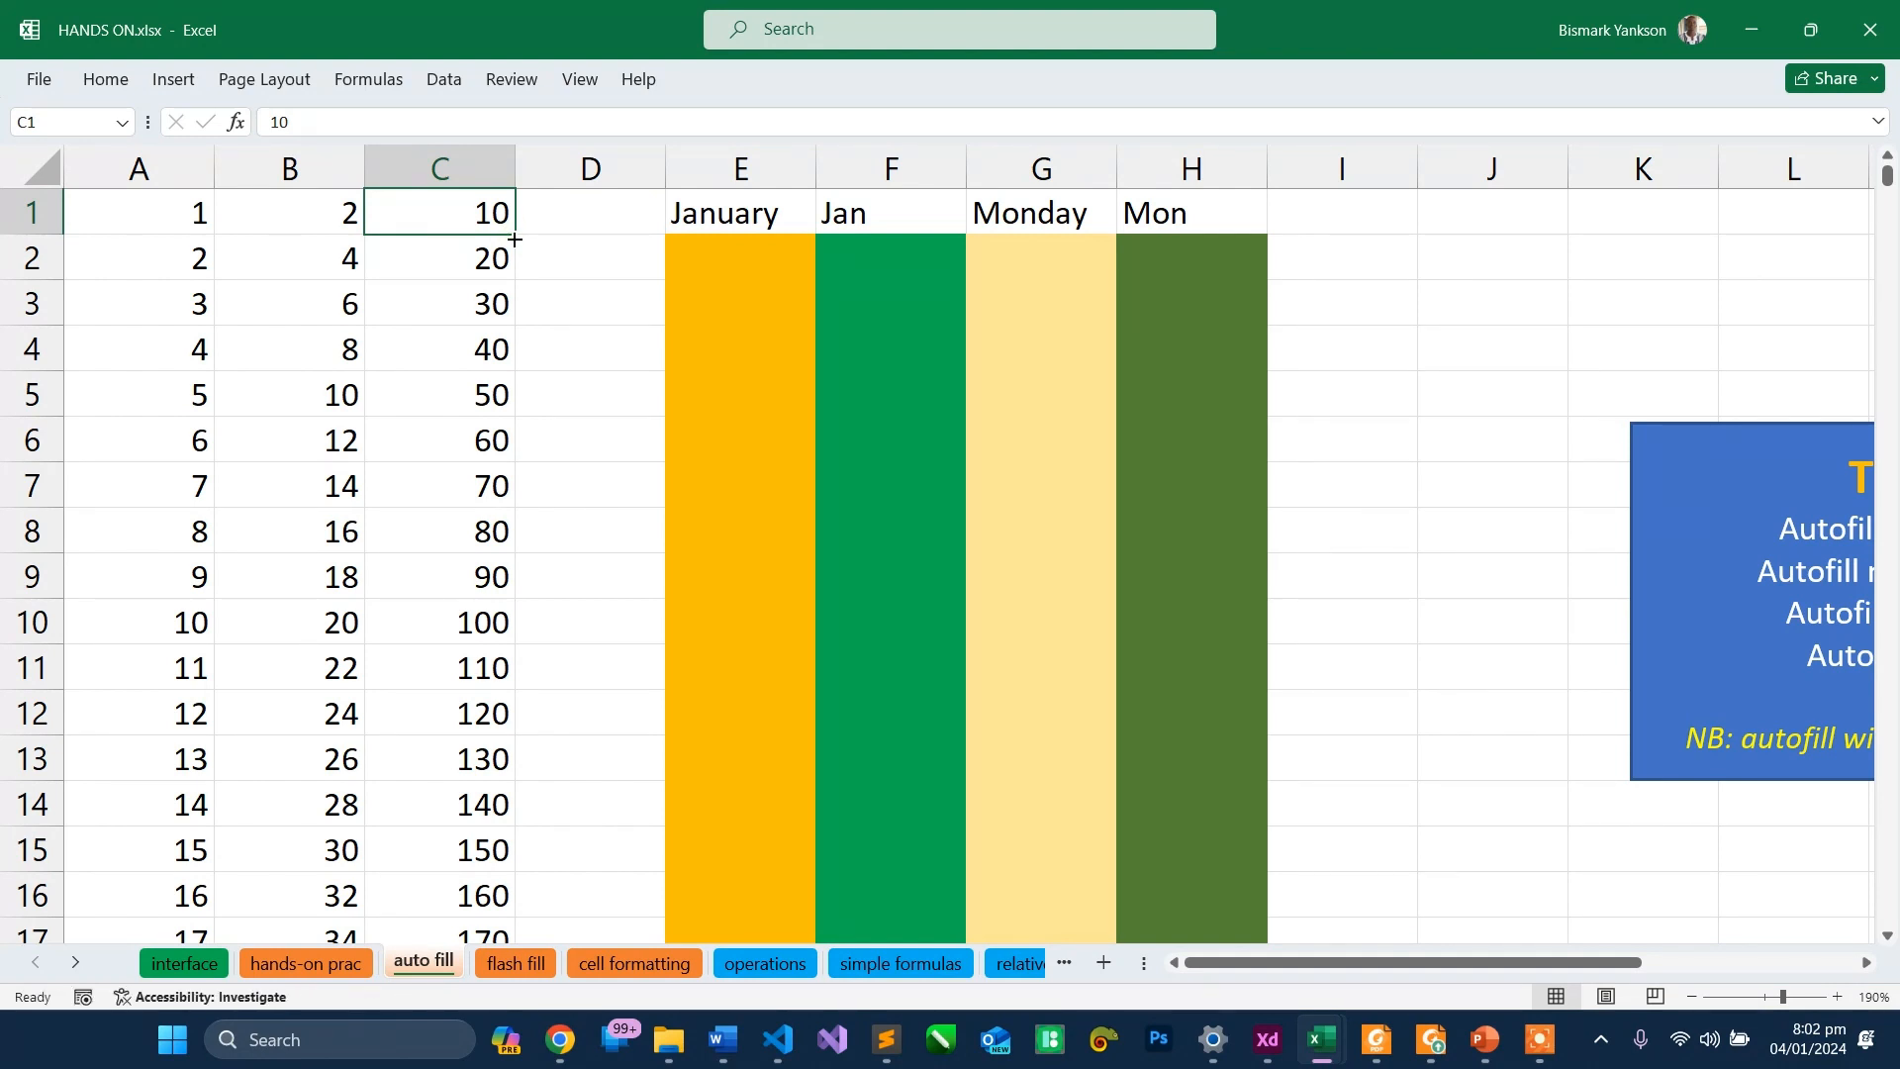
pyautogui.click(1348, 208)
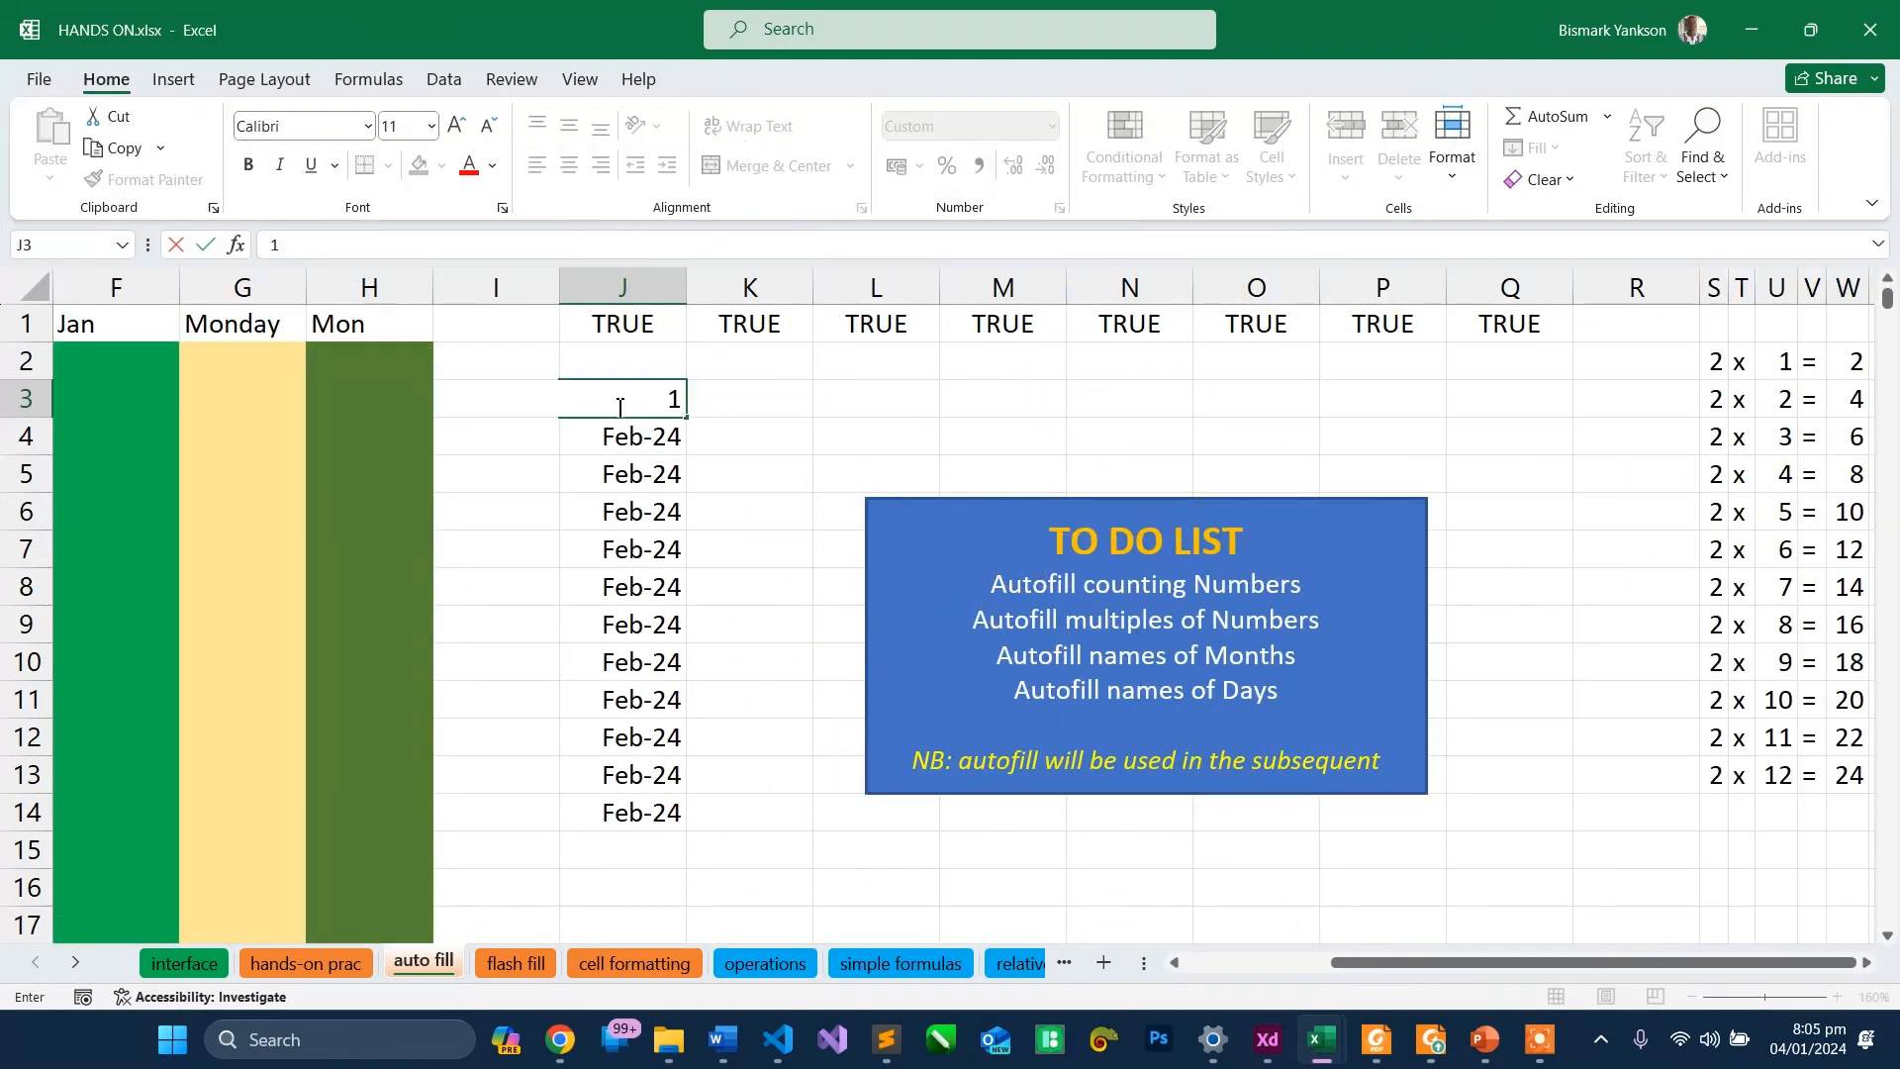
# - Enter the date 1/02/2024 in cell J3 and widen column J
pyautogui.write('/02/202')
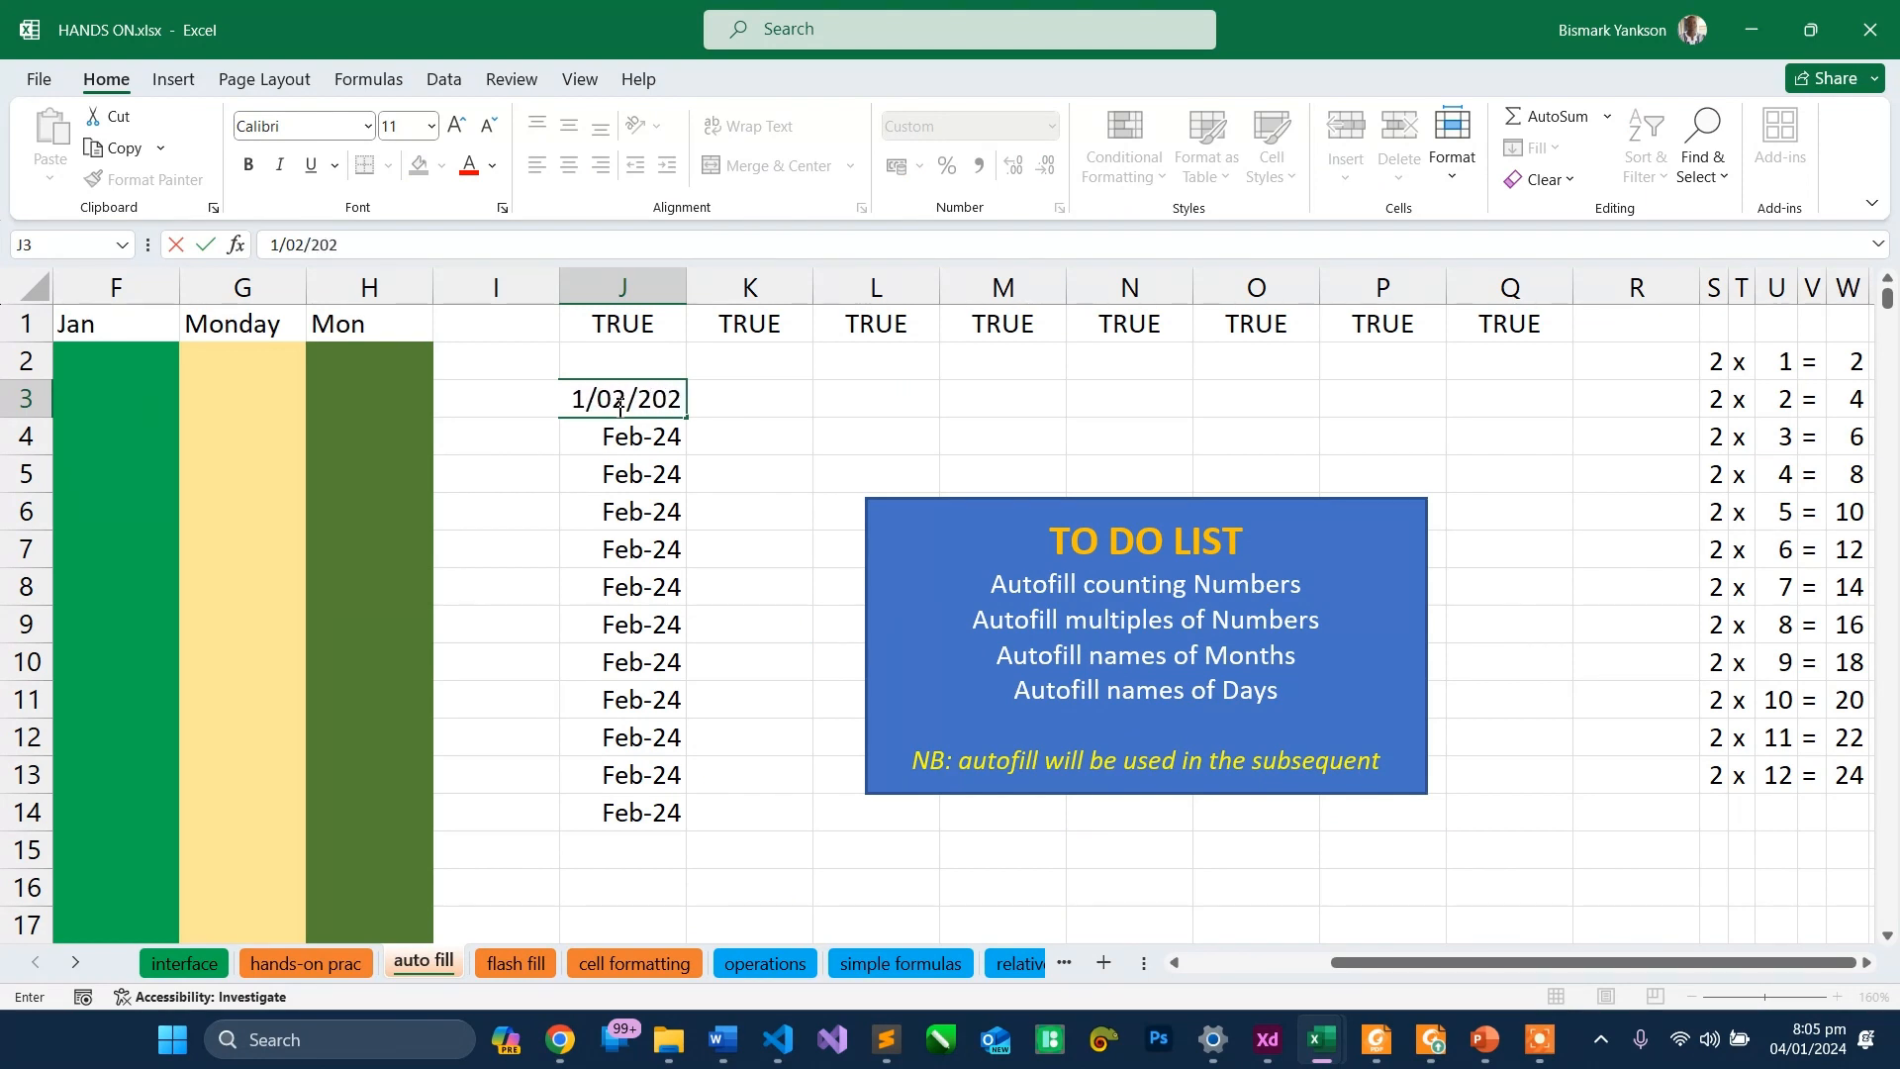
pyautogui.write('4')
pyautogui.press('Return')
pyautogui.click(641, 391)
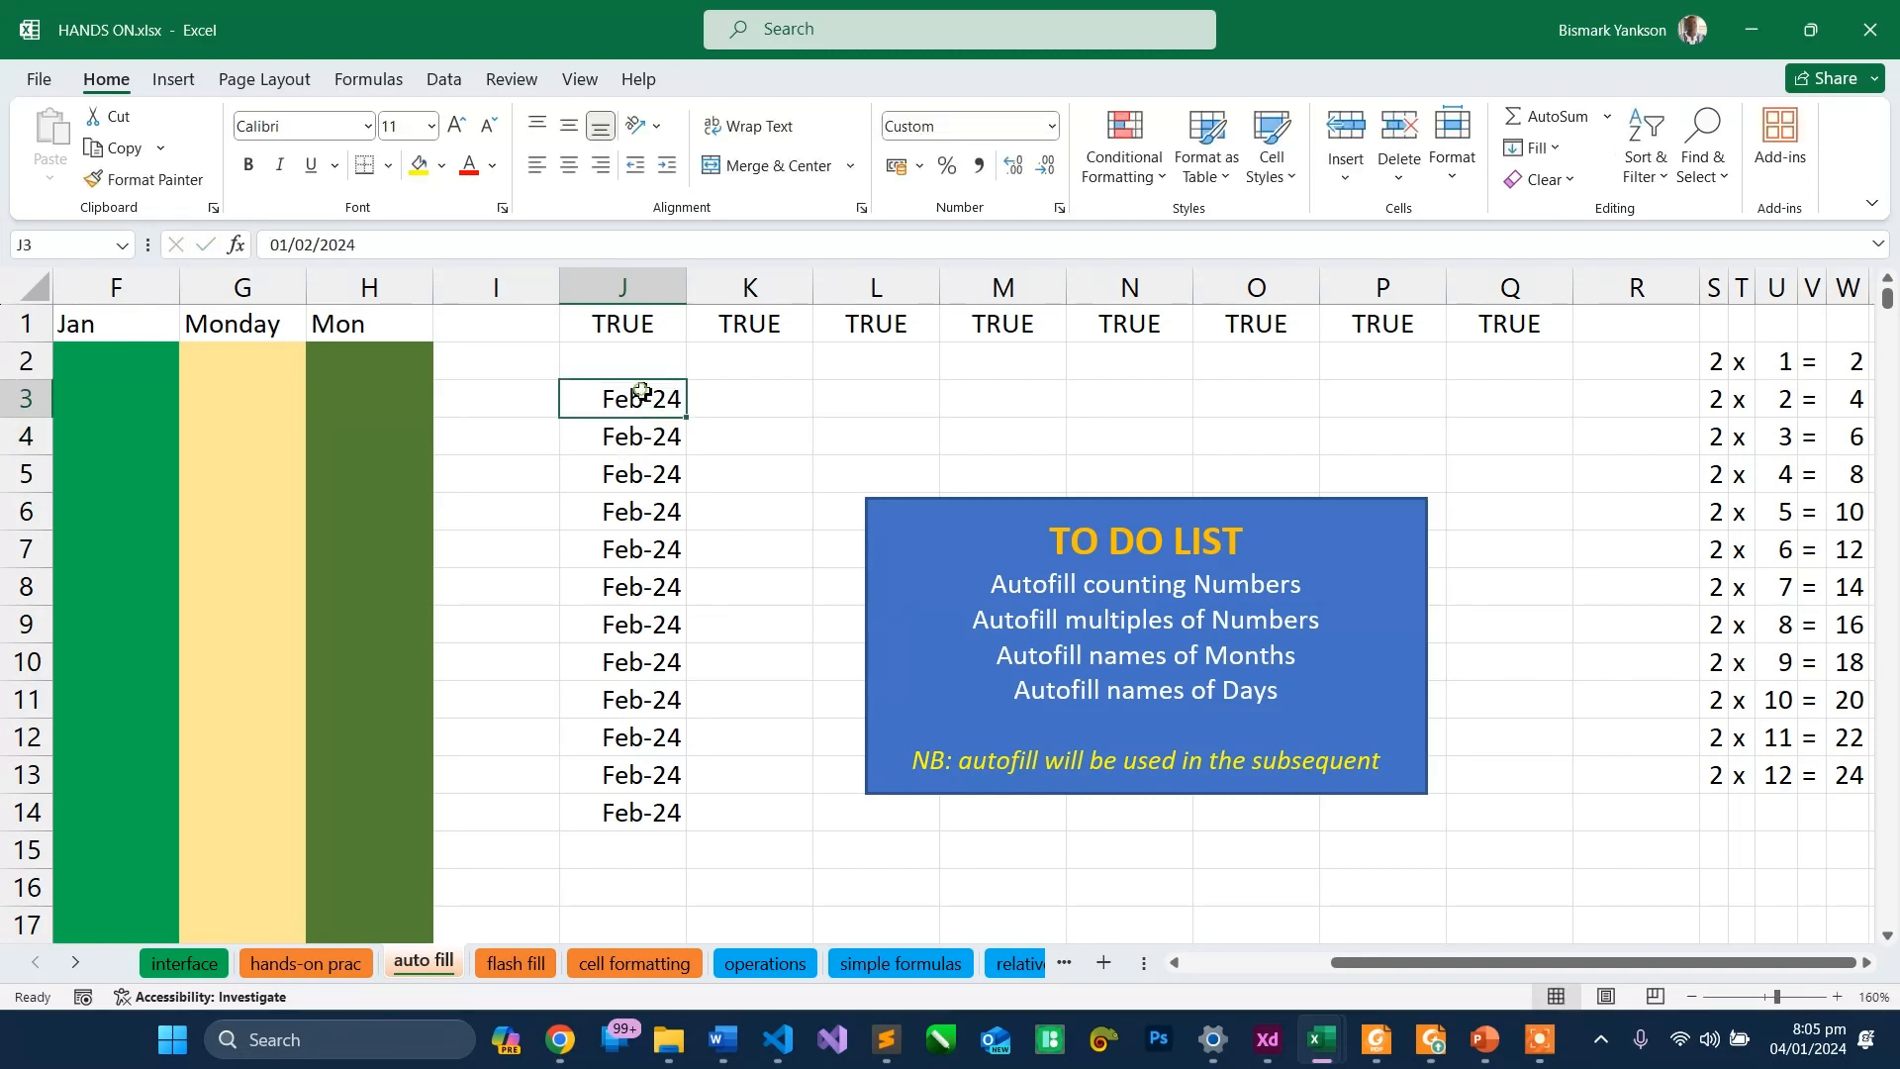
pyautogui.moveTo(686, 287); pyautogui.dragTo(743, 287)
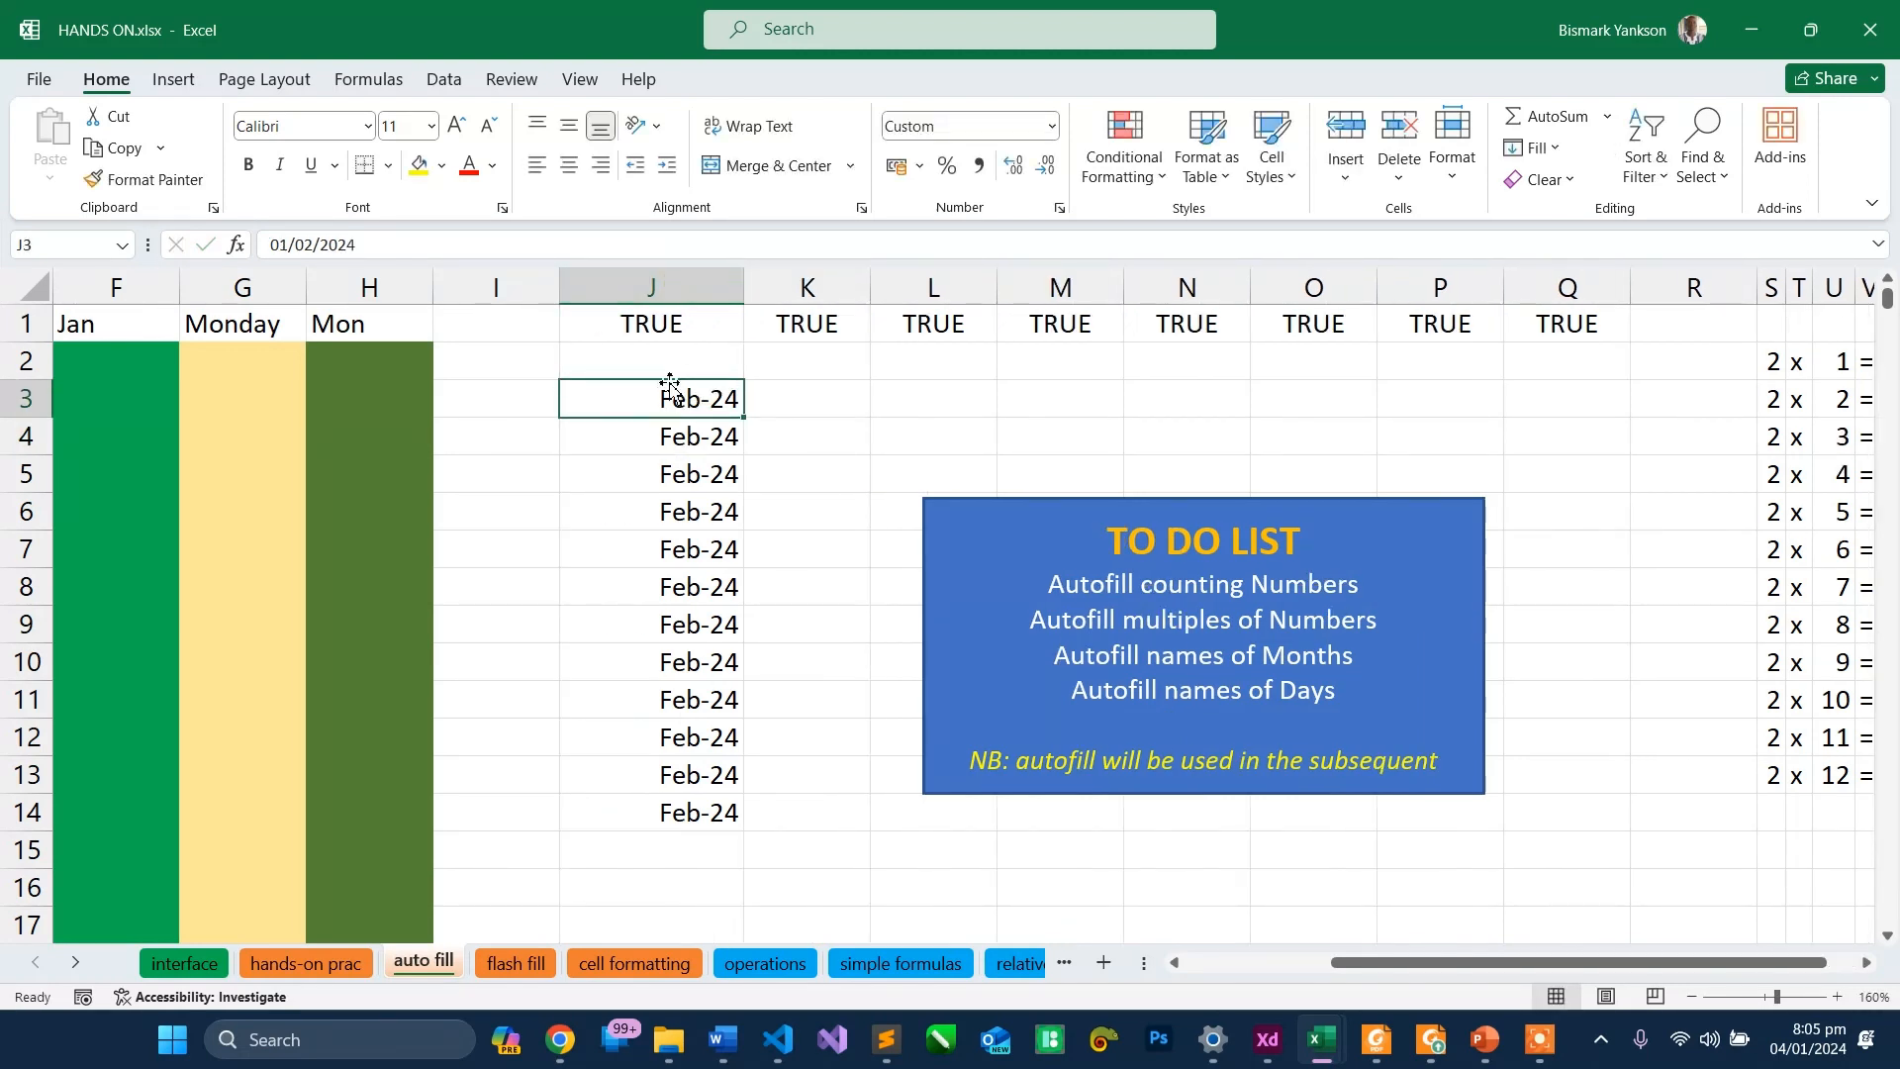
# - Try the Long Date format on cell J3 and switch it to Short Date
pyautogui.click(1052, 127)
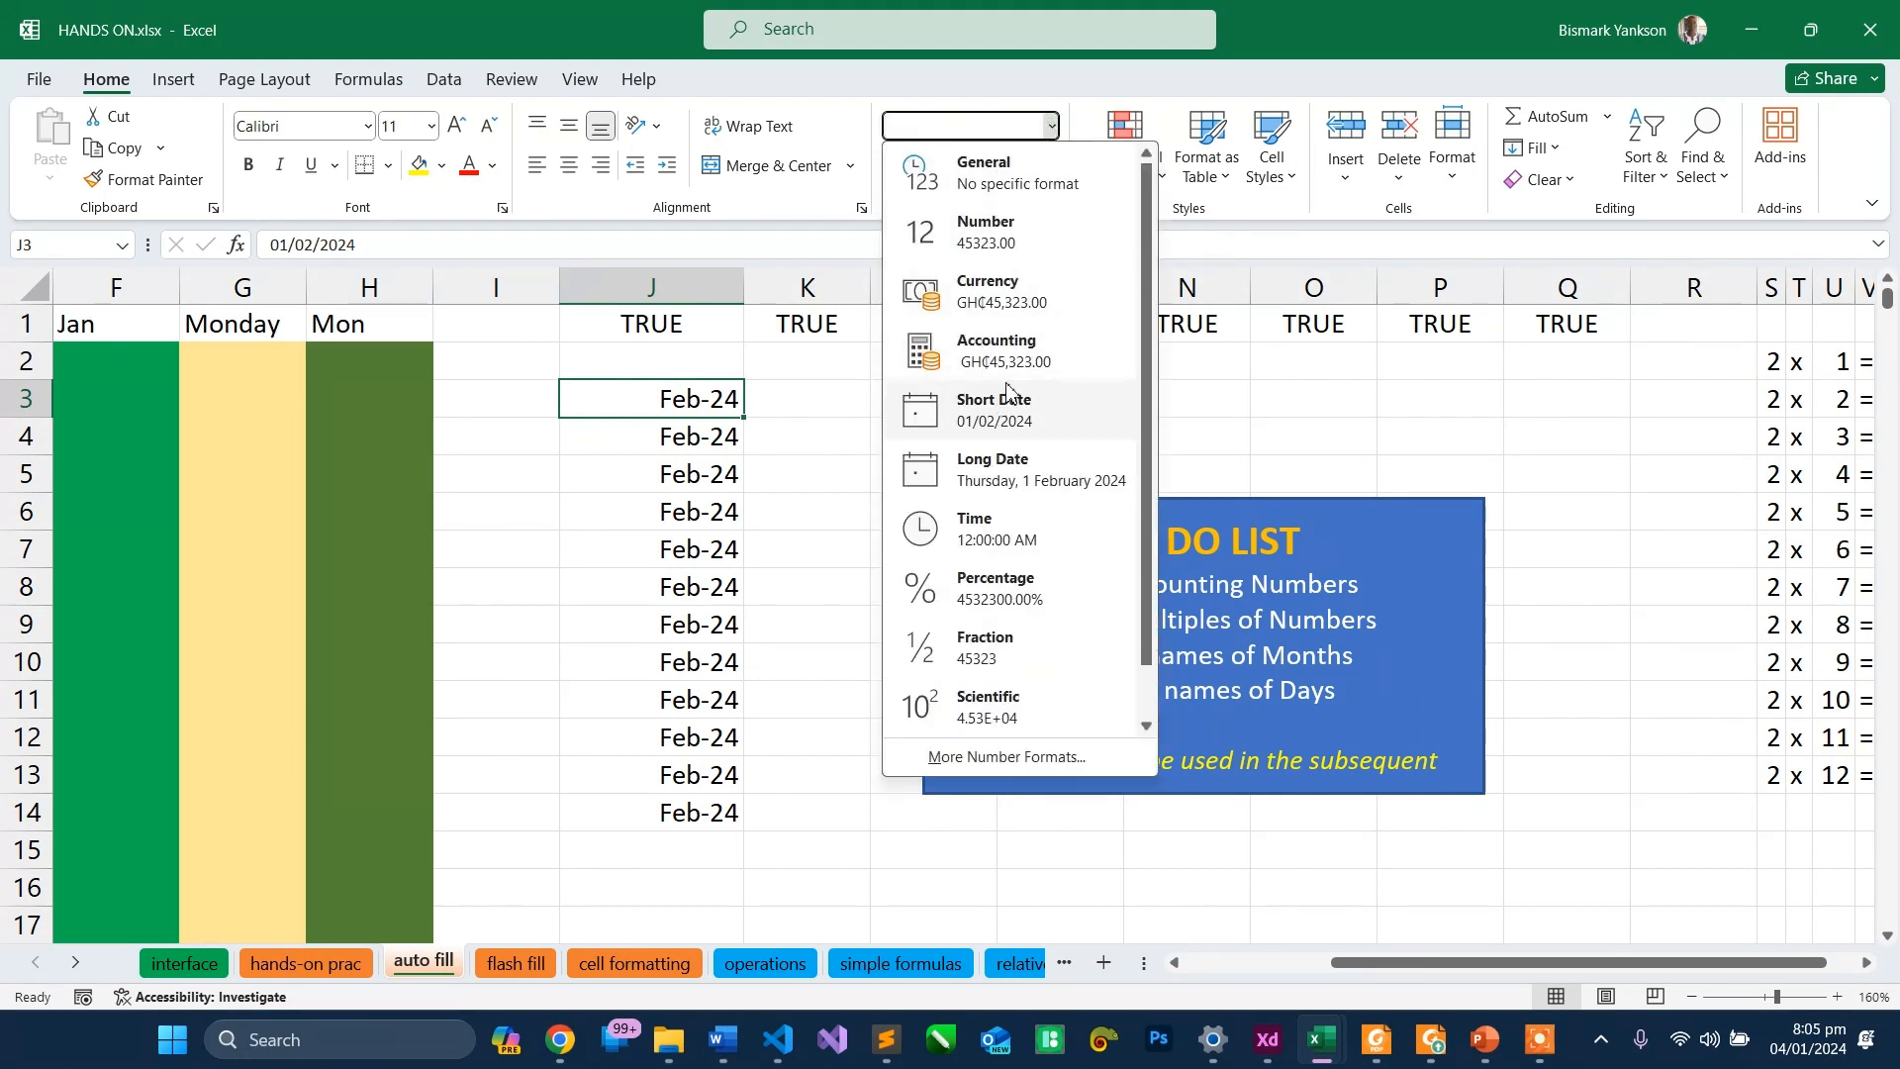
pyautogui.click(1002, 476)
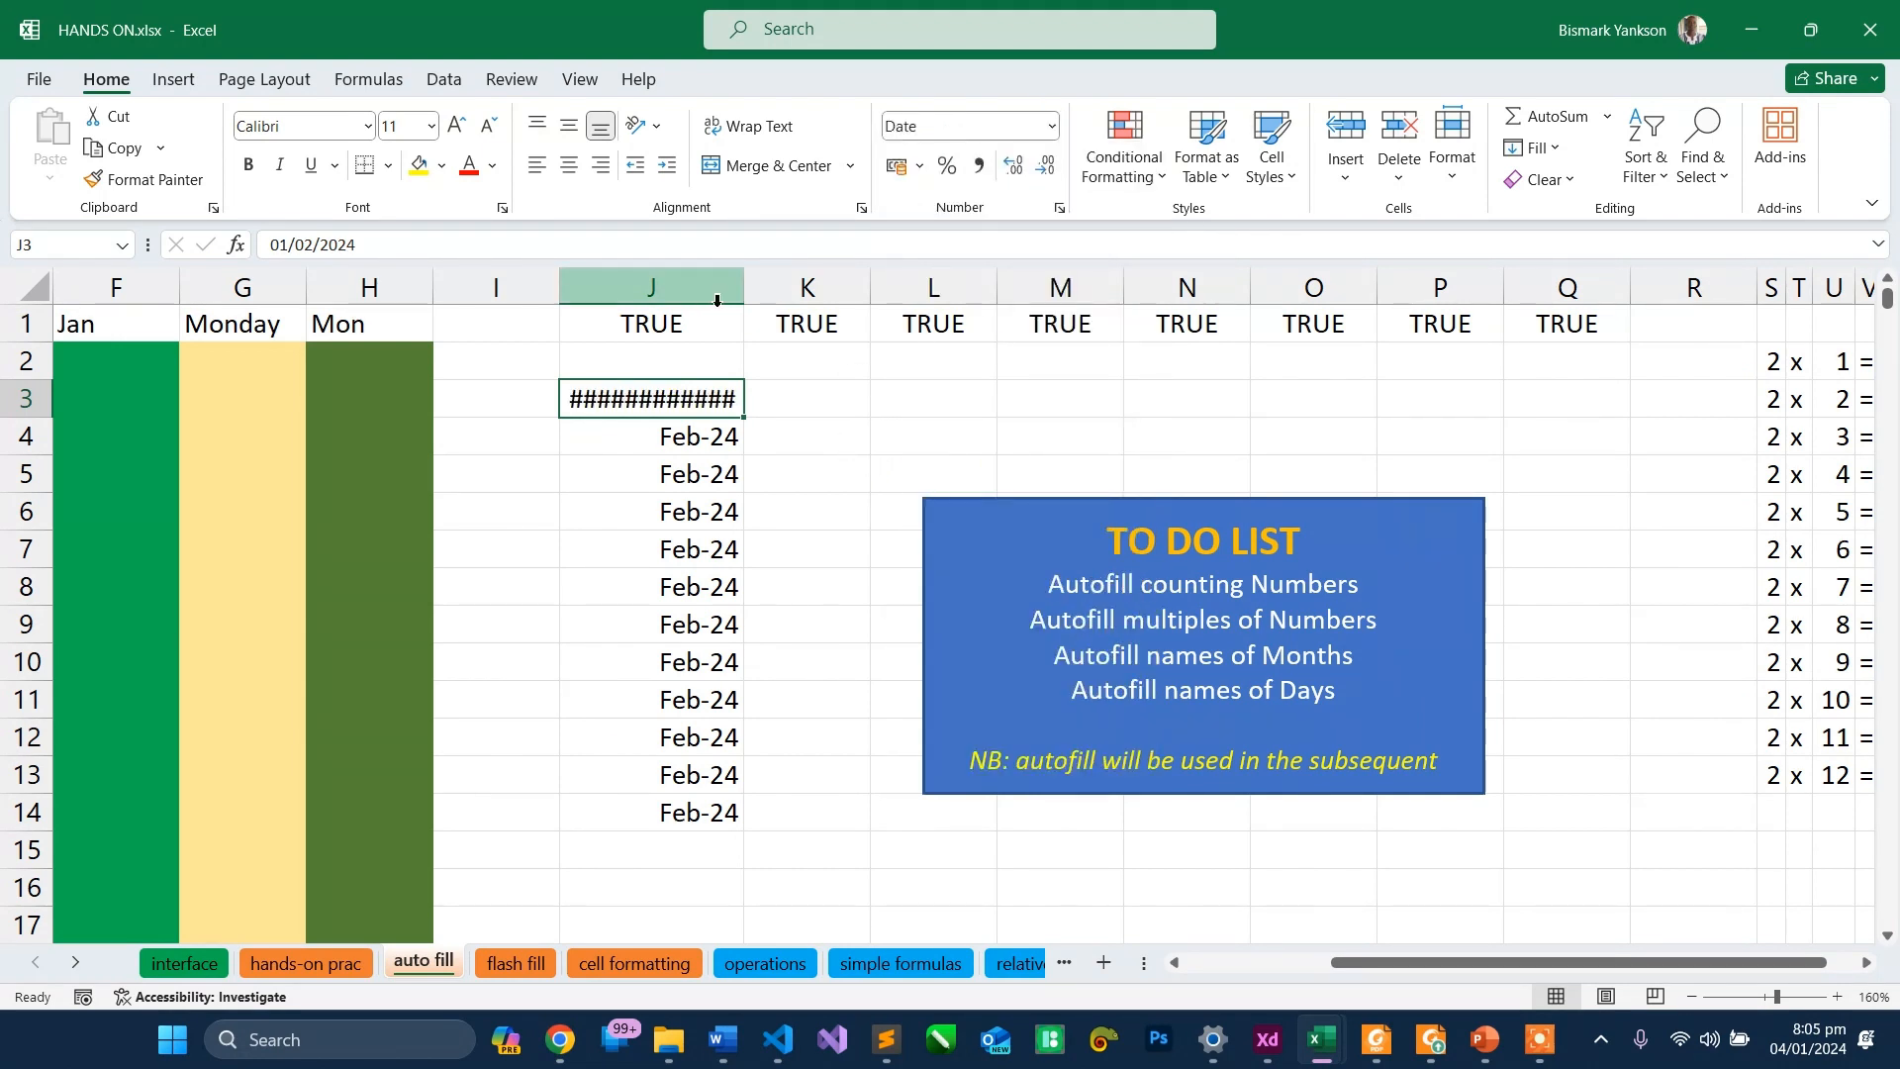
pyautogui.moveTo(738, 302); pyautogui.dragTo(738, 302)
pyautogui.click(1052, 127)
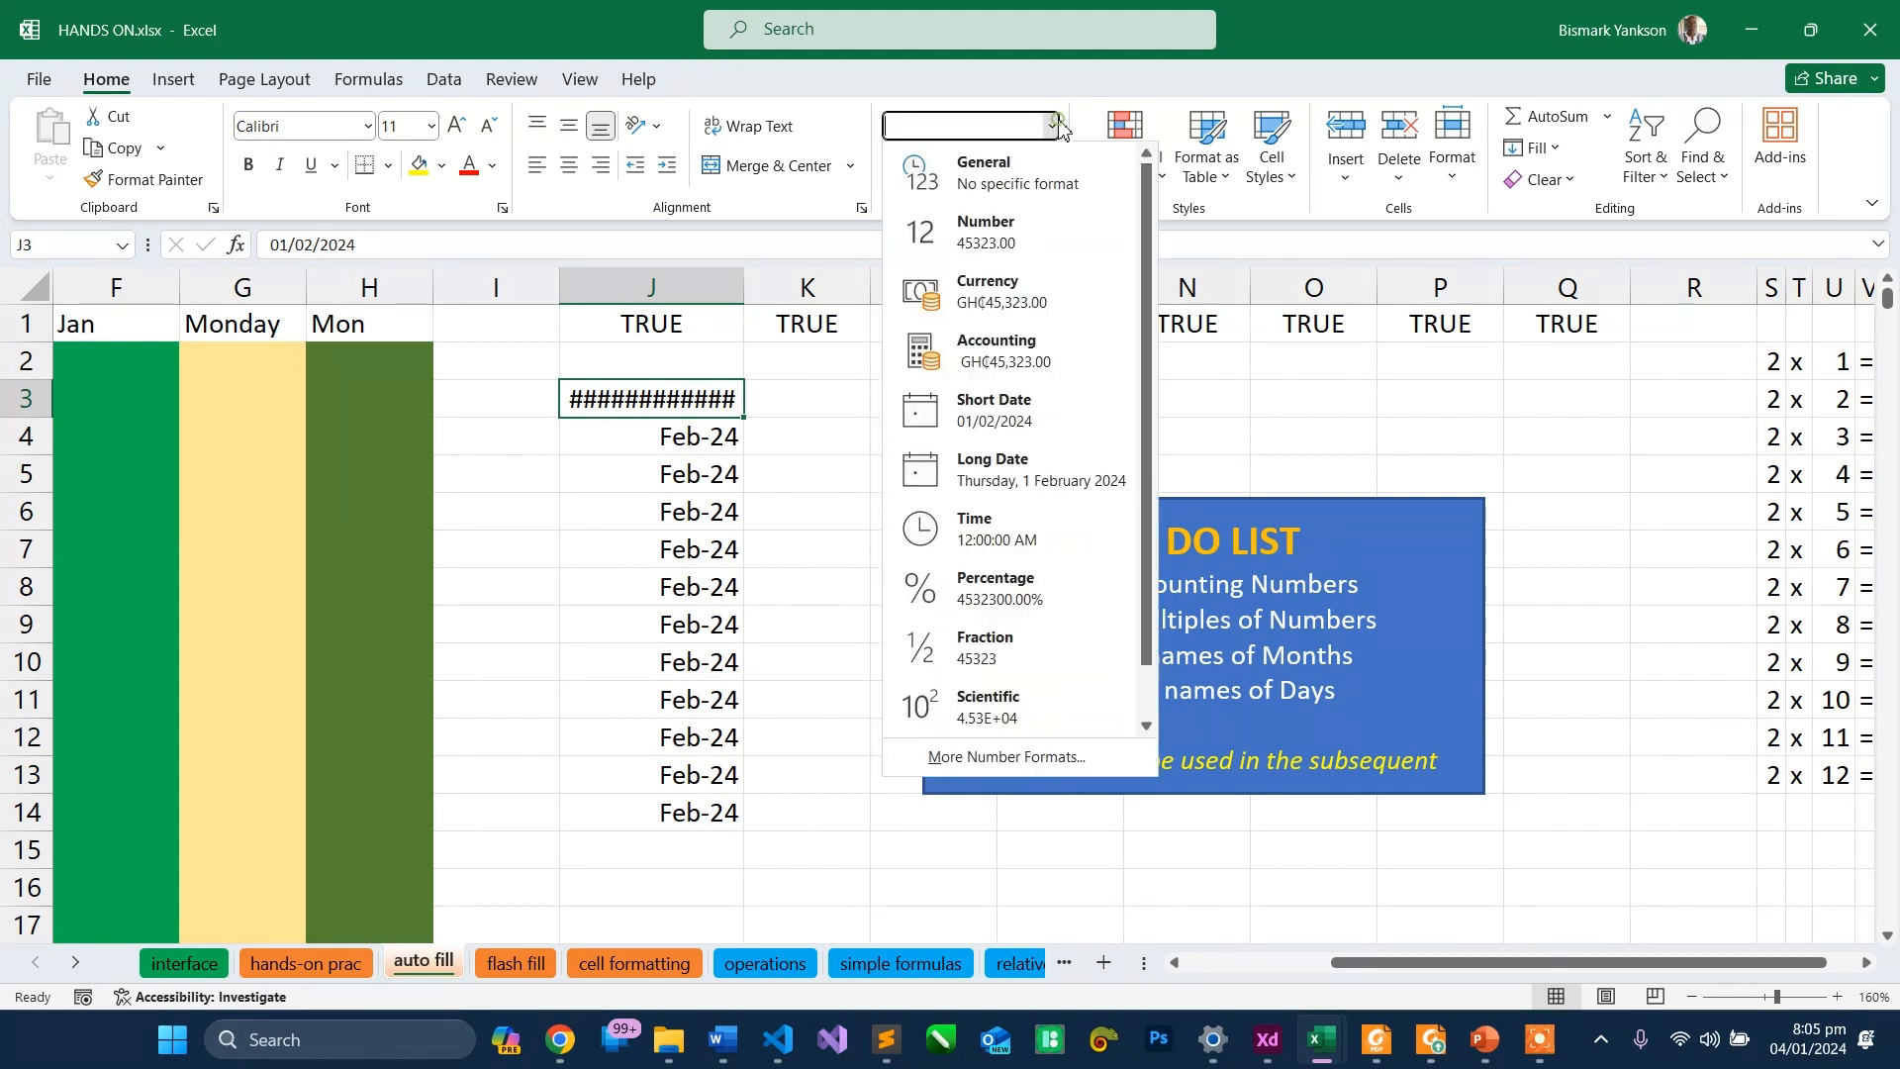
pyautogui.click(1002, 416)
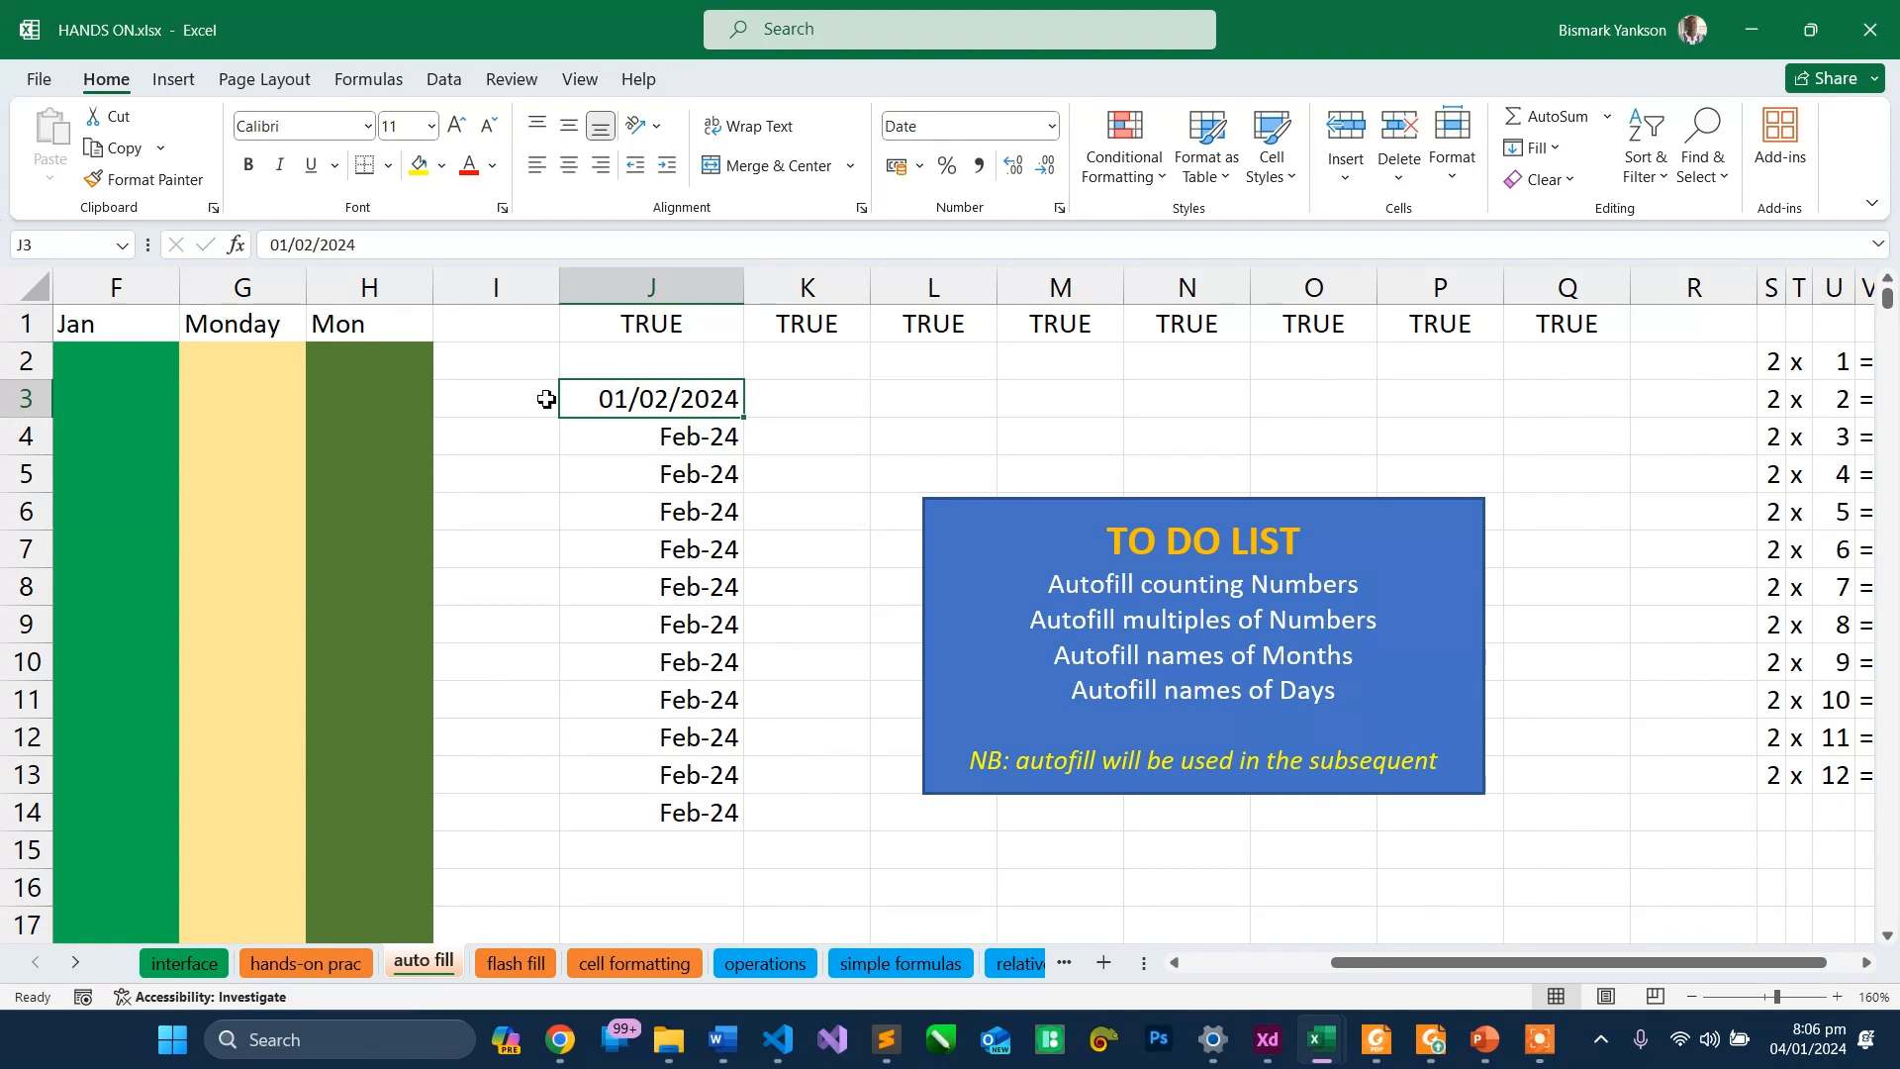
# - Enter 4 in cell K3 and autofill it down to K14
pyautogui.click(785, 405)
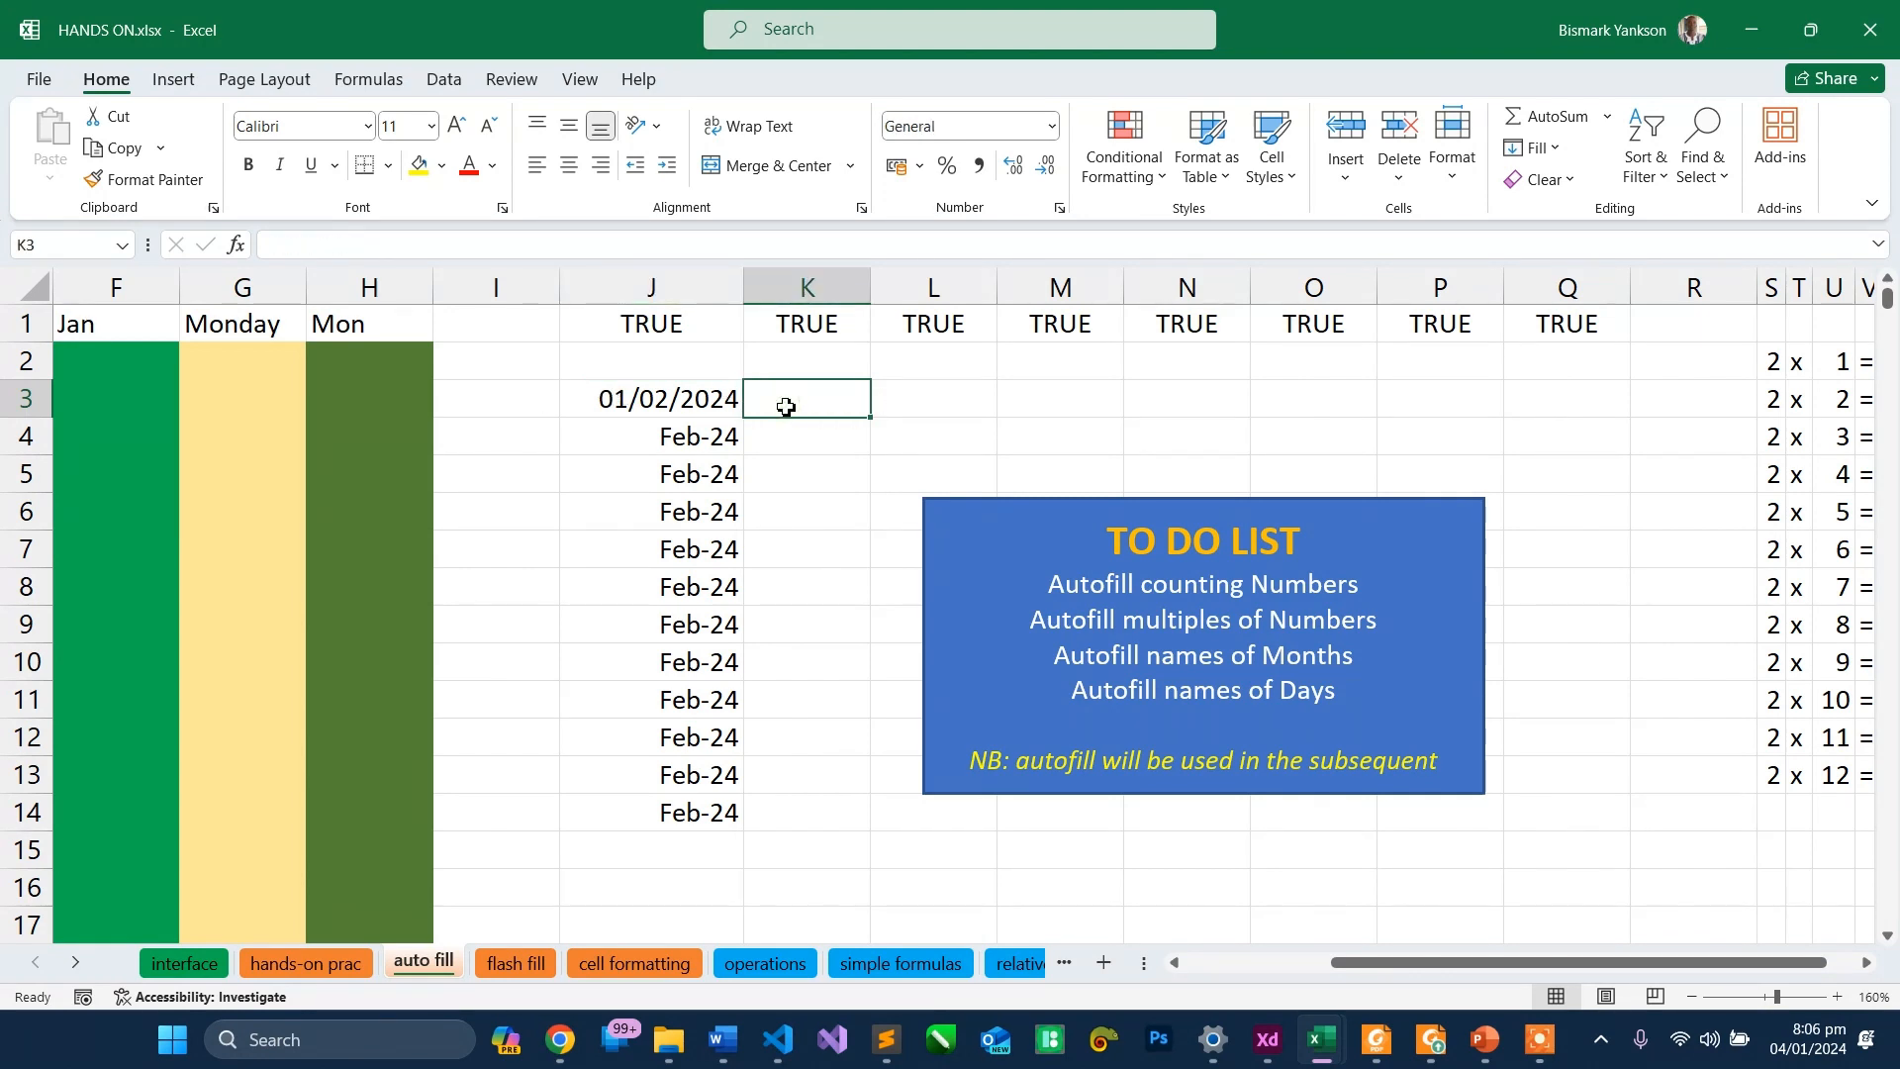
pyautogui.write('4')
pyautogui.press('Return')
pyautogui.click(807, 400)
pyautogui.moveTo(870, 417); pyautogui.dragTo(865, 819)
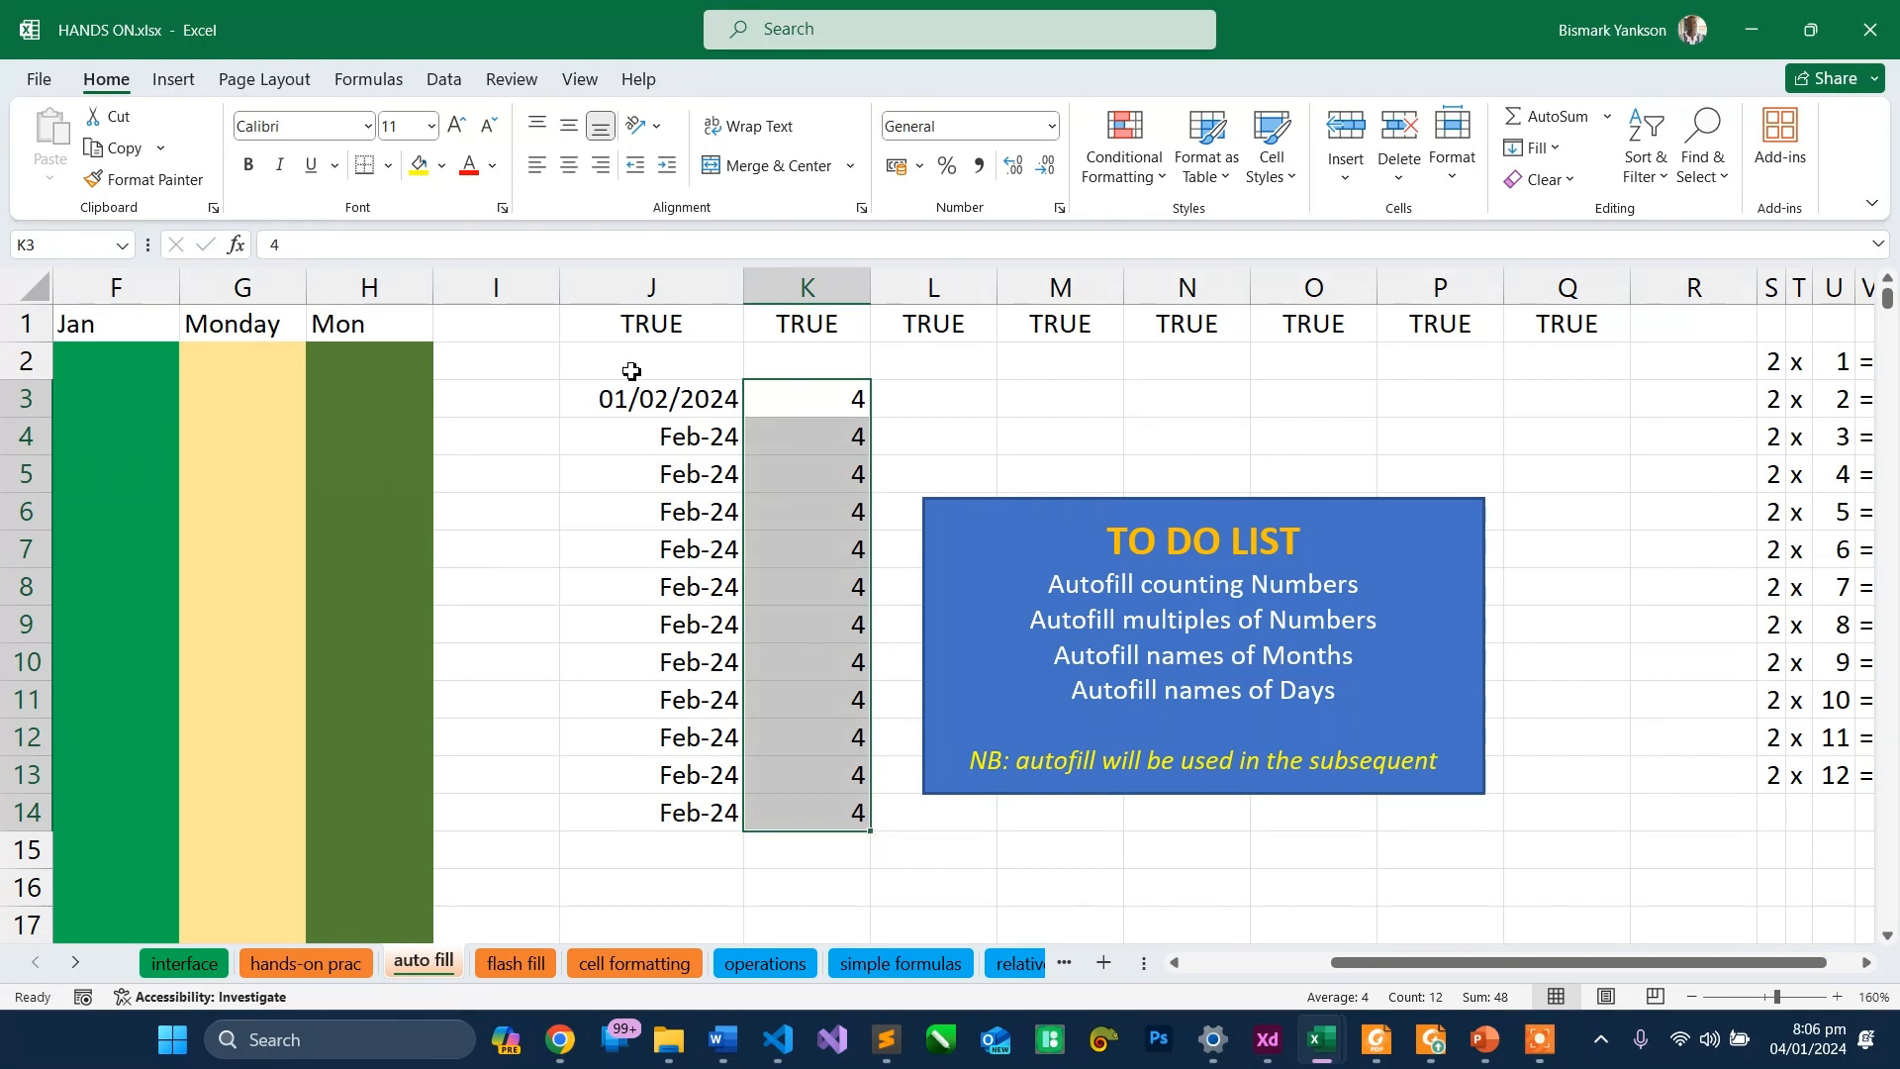
# - Autofill the date in J3 down to J14 as a daily series
pyautogui.click(659, 400)
pyautogui.moveTo(746, 420); pyautogui.dragTo(749, 820)
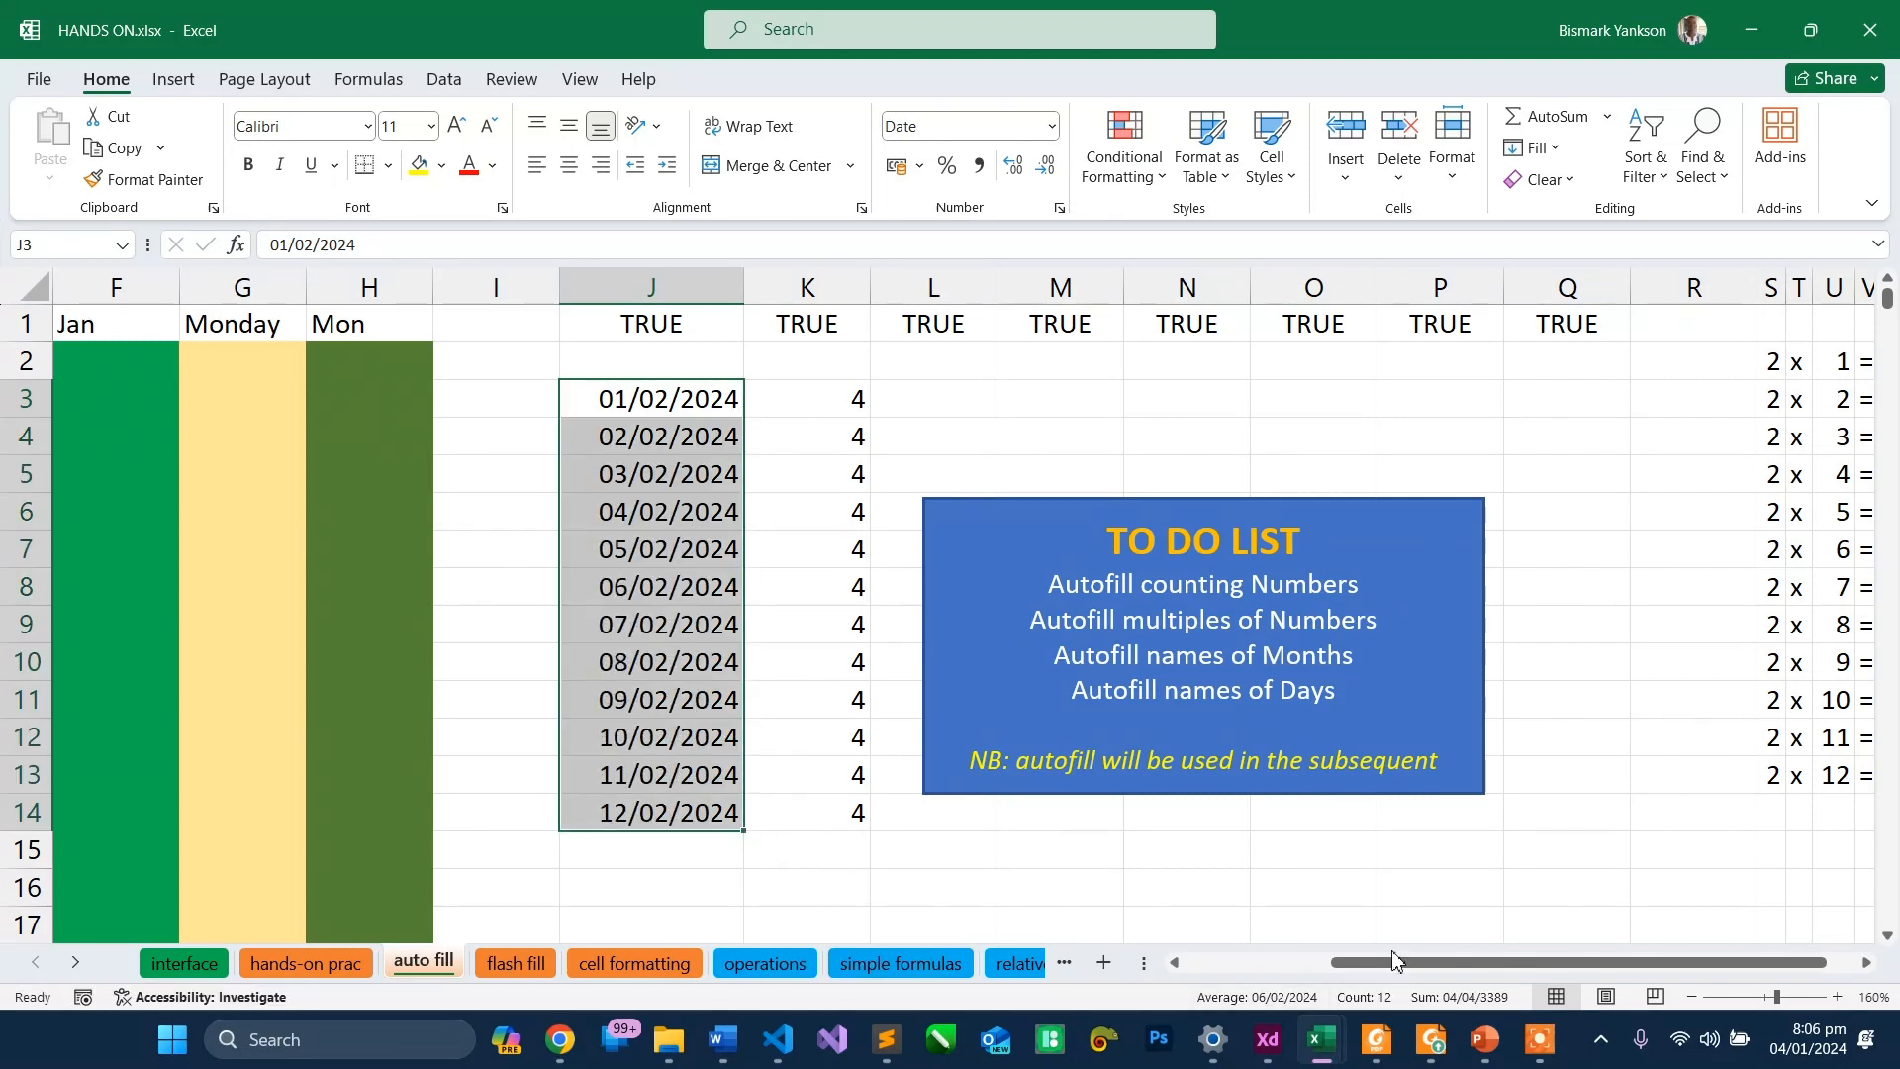
pyautogui.moveTo(1394, 958); pyautogui.dragTo(1245, 970)
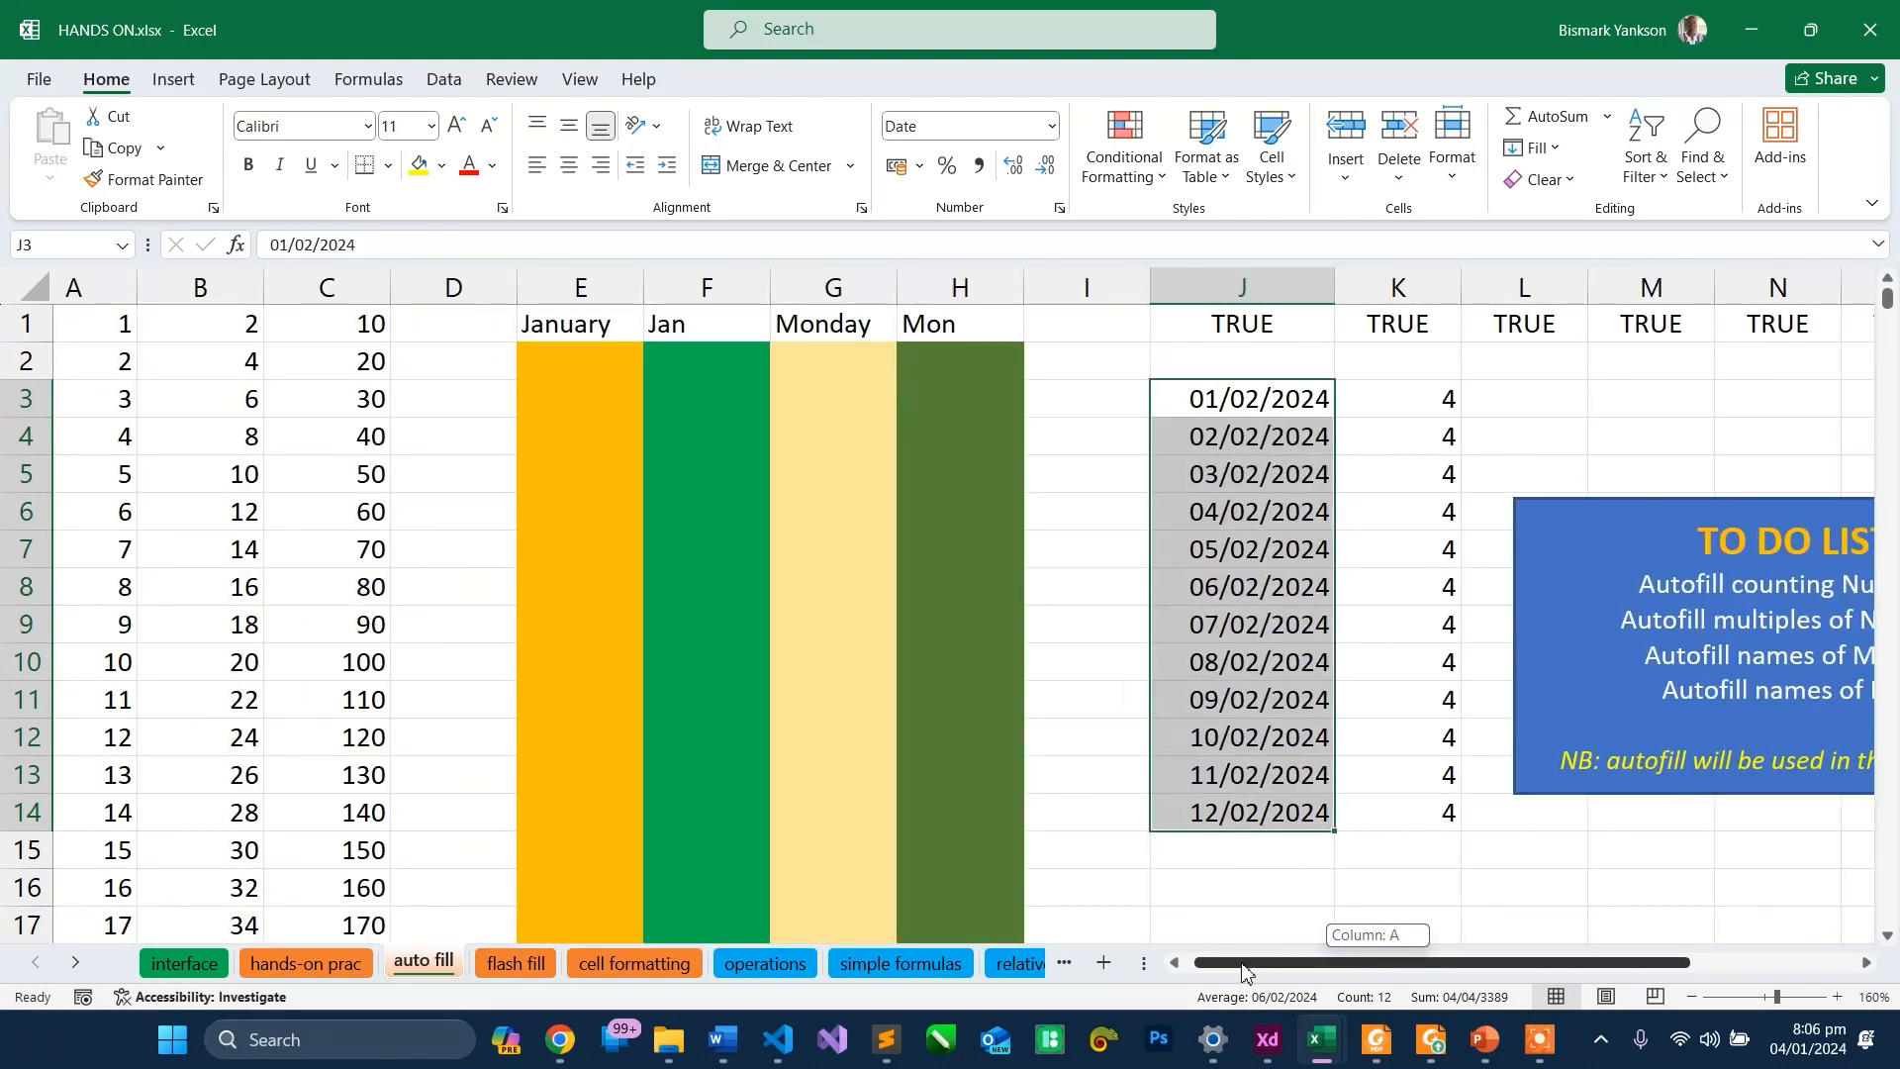
pyautogui.moveTo(1245, 970); pyautogui.dragTo(1324, 967)
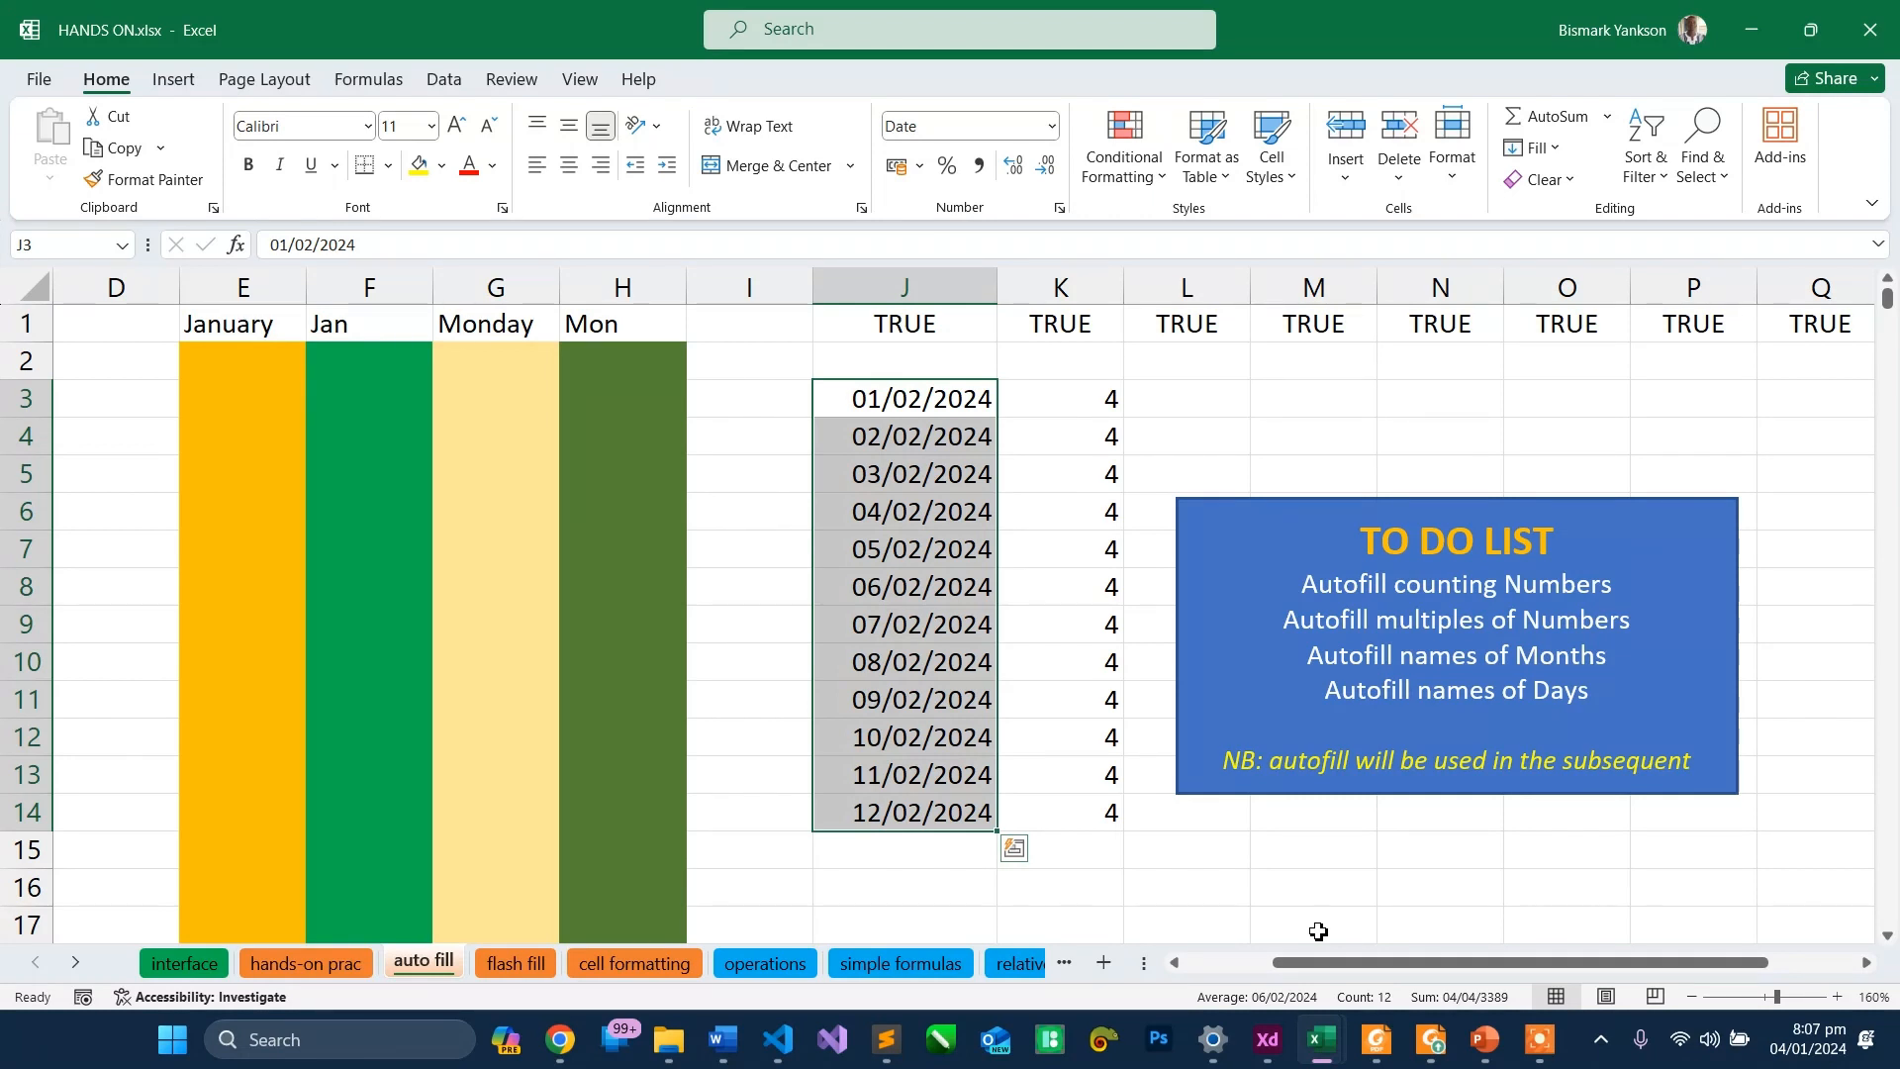
# - Clear the filled dates from cells J5:J14, keeping those in J3 and J4
pyautogui.click(954, 445)
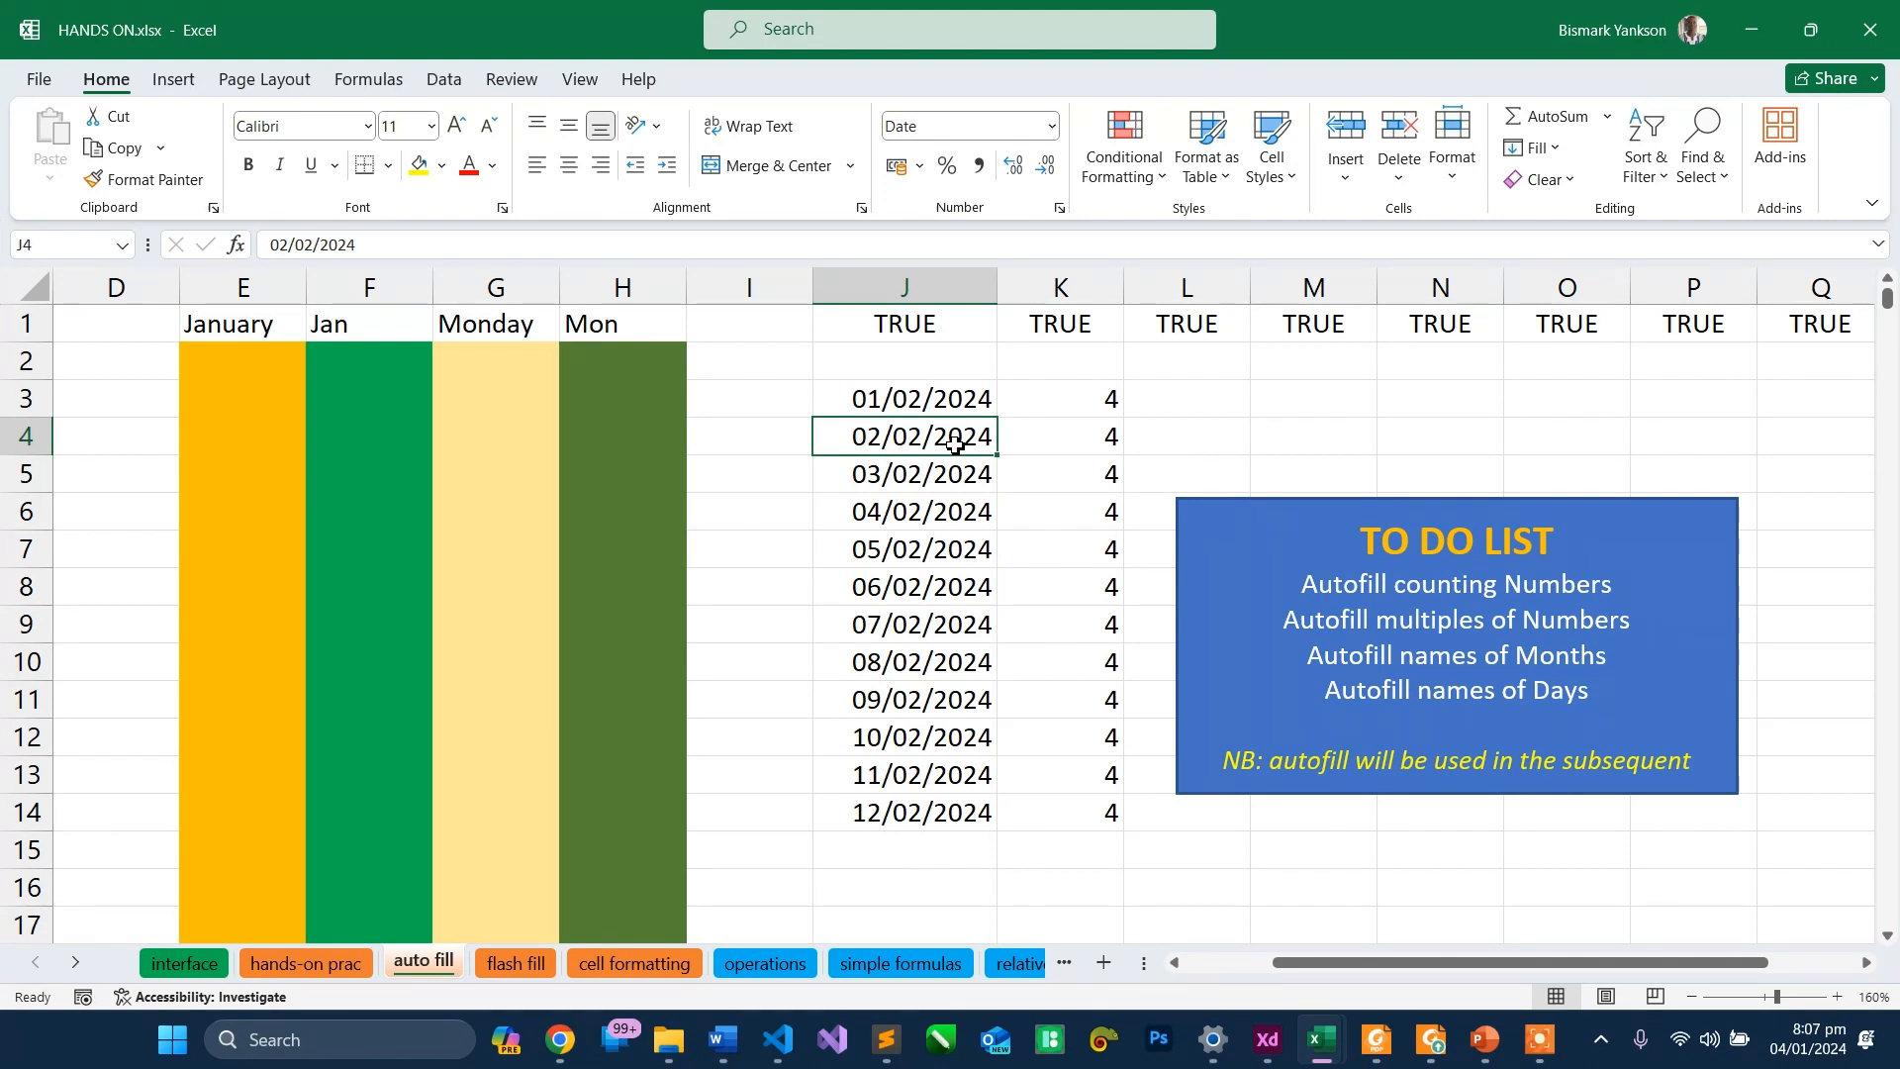
pyautogui.moveTo(950, 475); pyautogui.dragTo(965, 809)
pyautogui.press('Delete')
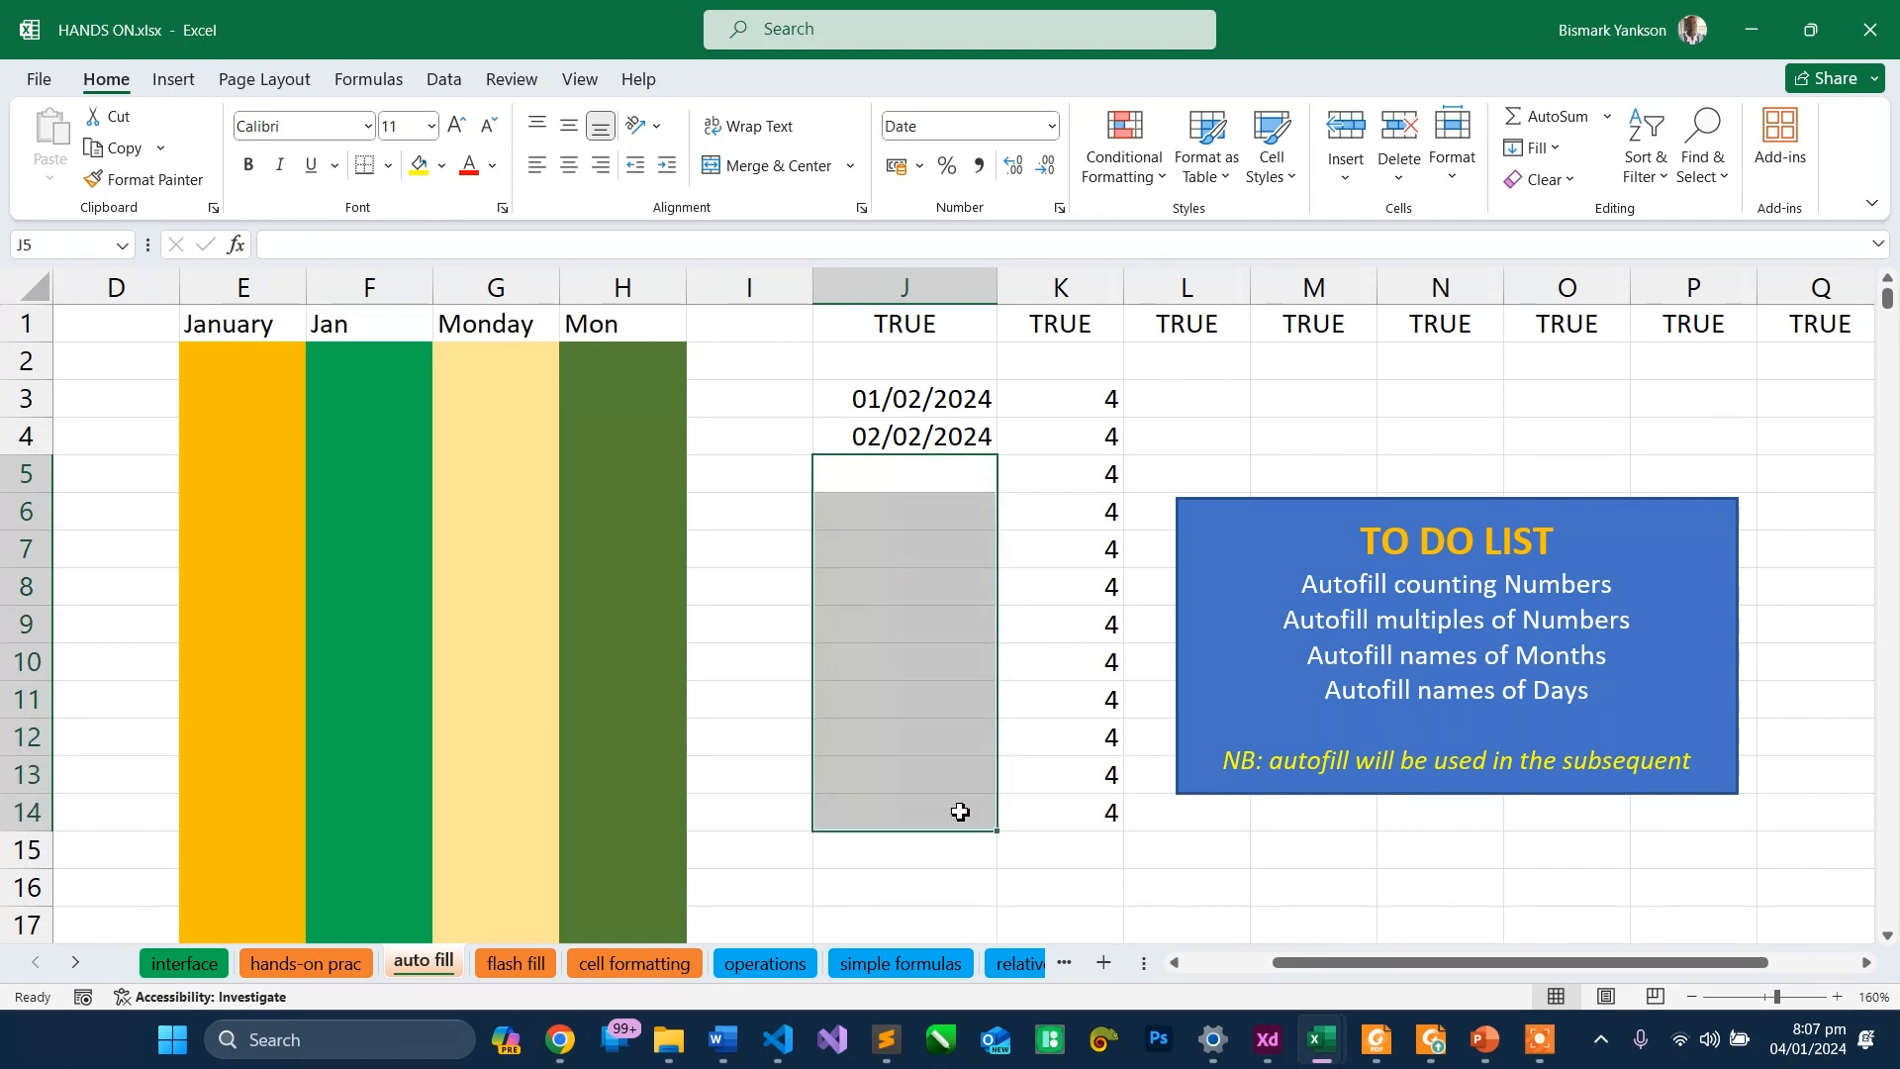
# - Change the date in J4 to 01/02/2024 and autofill the two identical dates in J3:J4 down column J
pyautogui.click(892, 445)
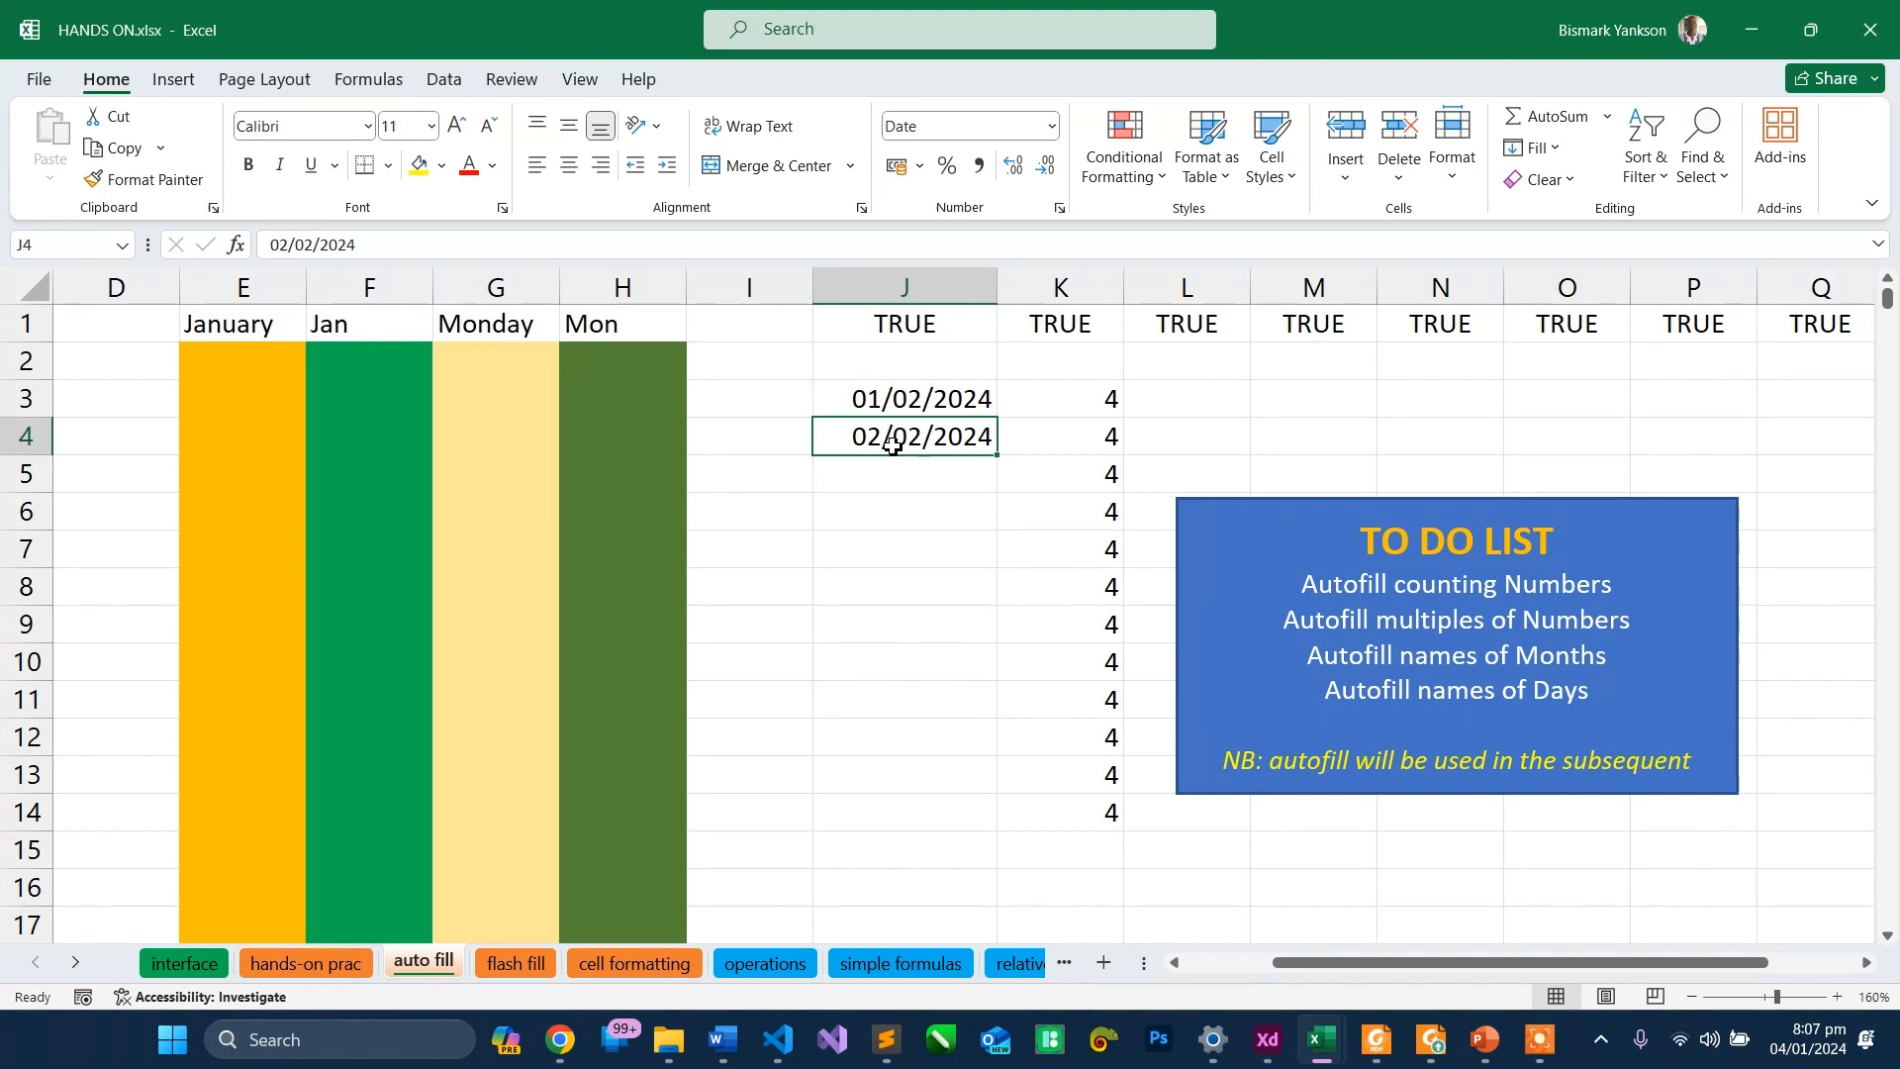
pyautogui.click(867, 400)
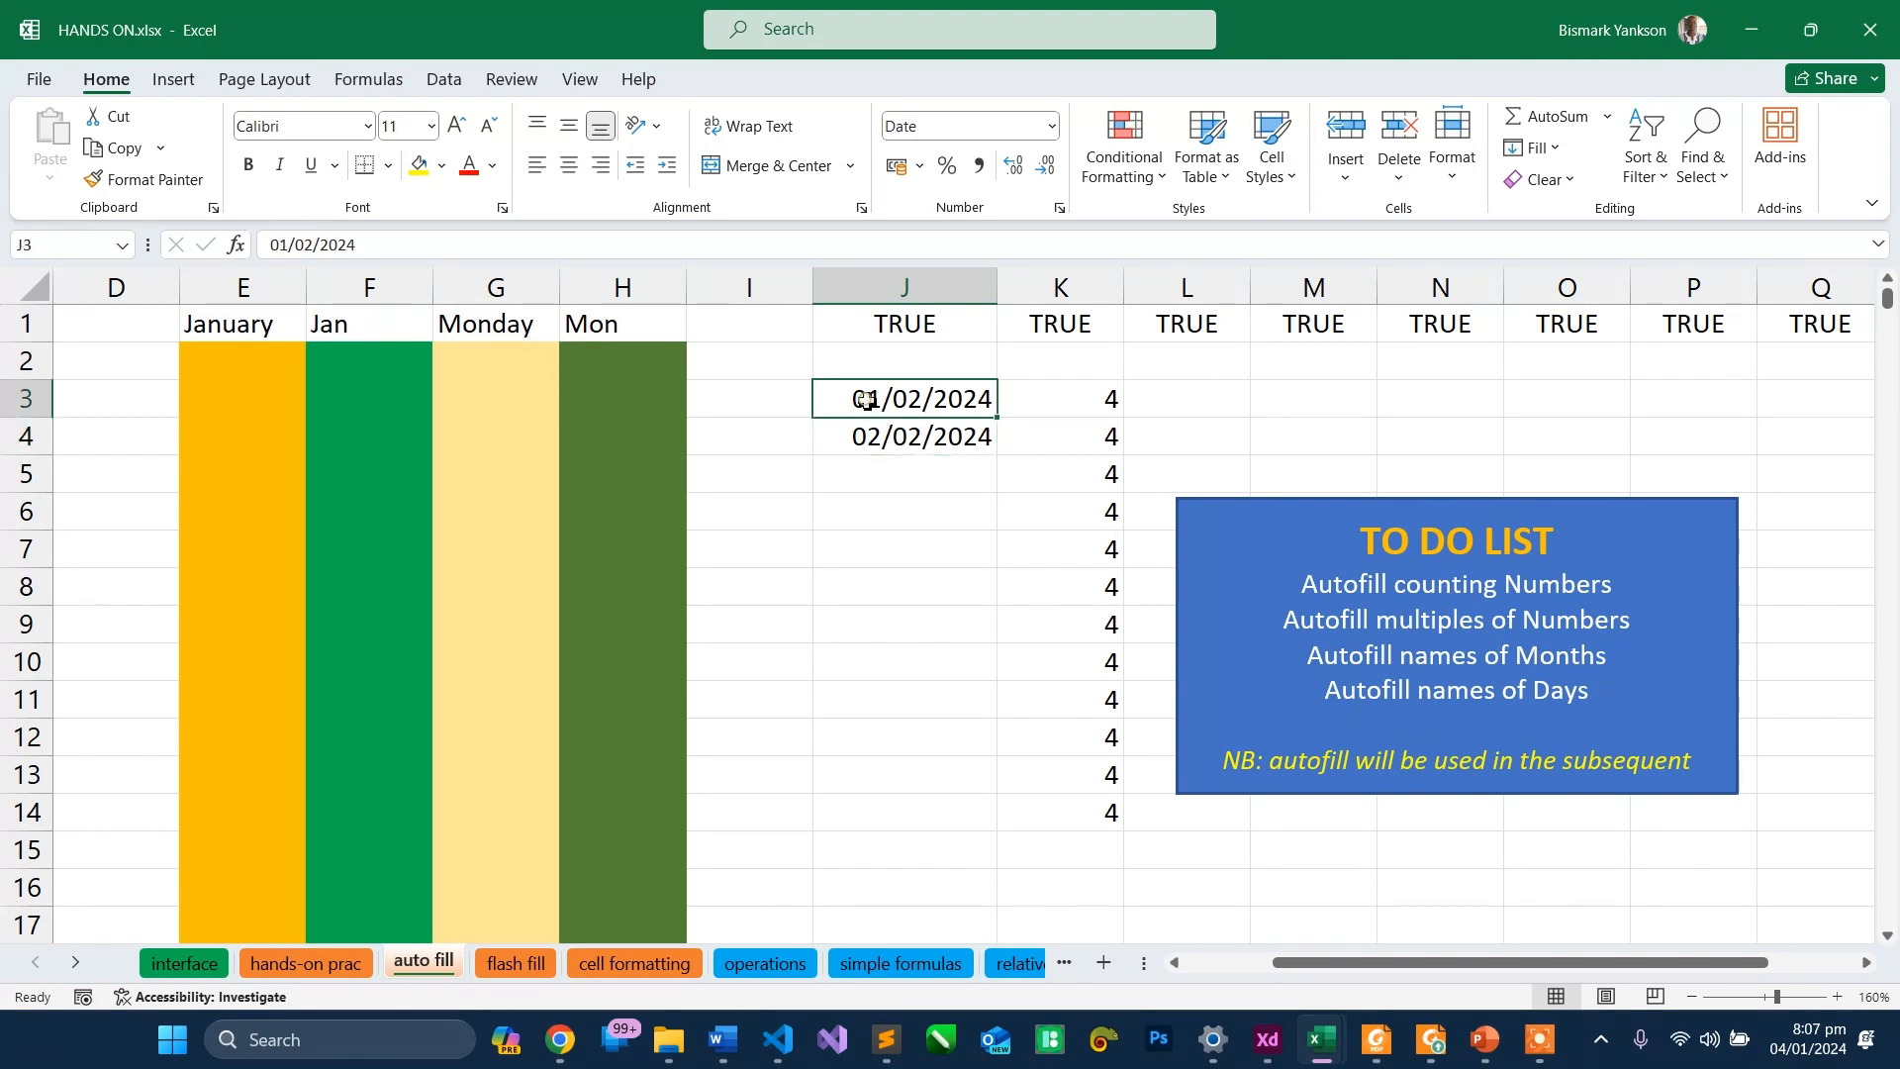
pyautogui.click(871, 438)
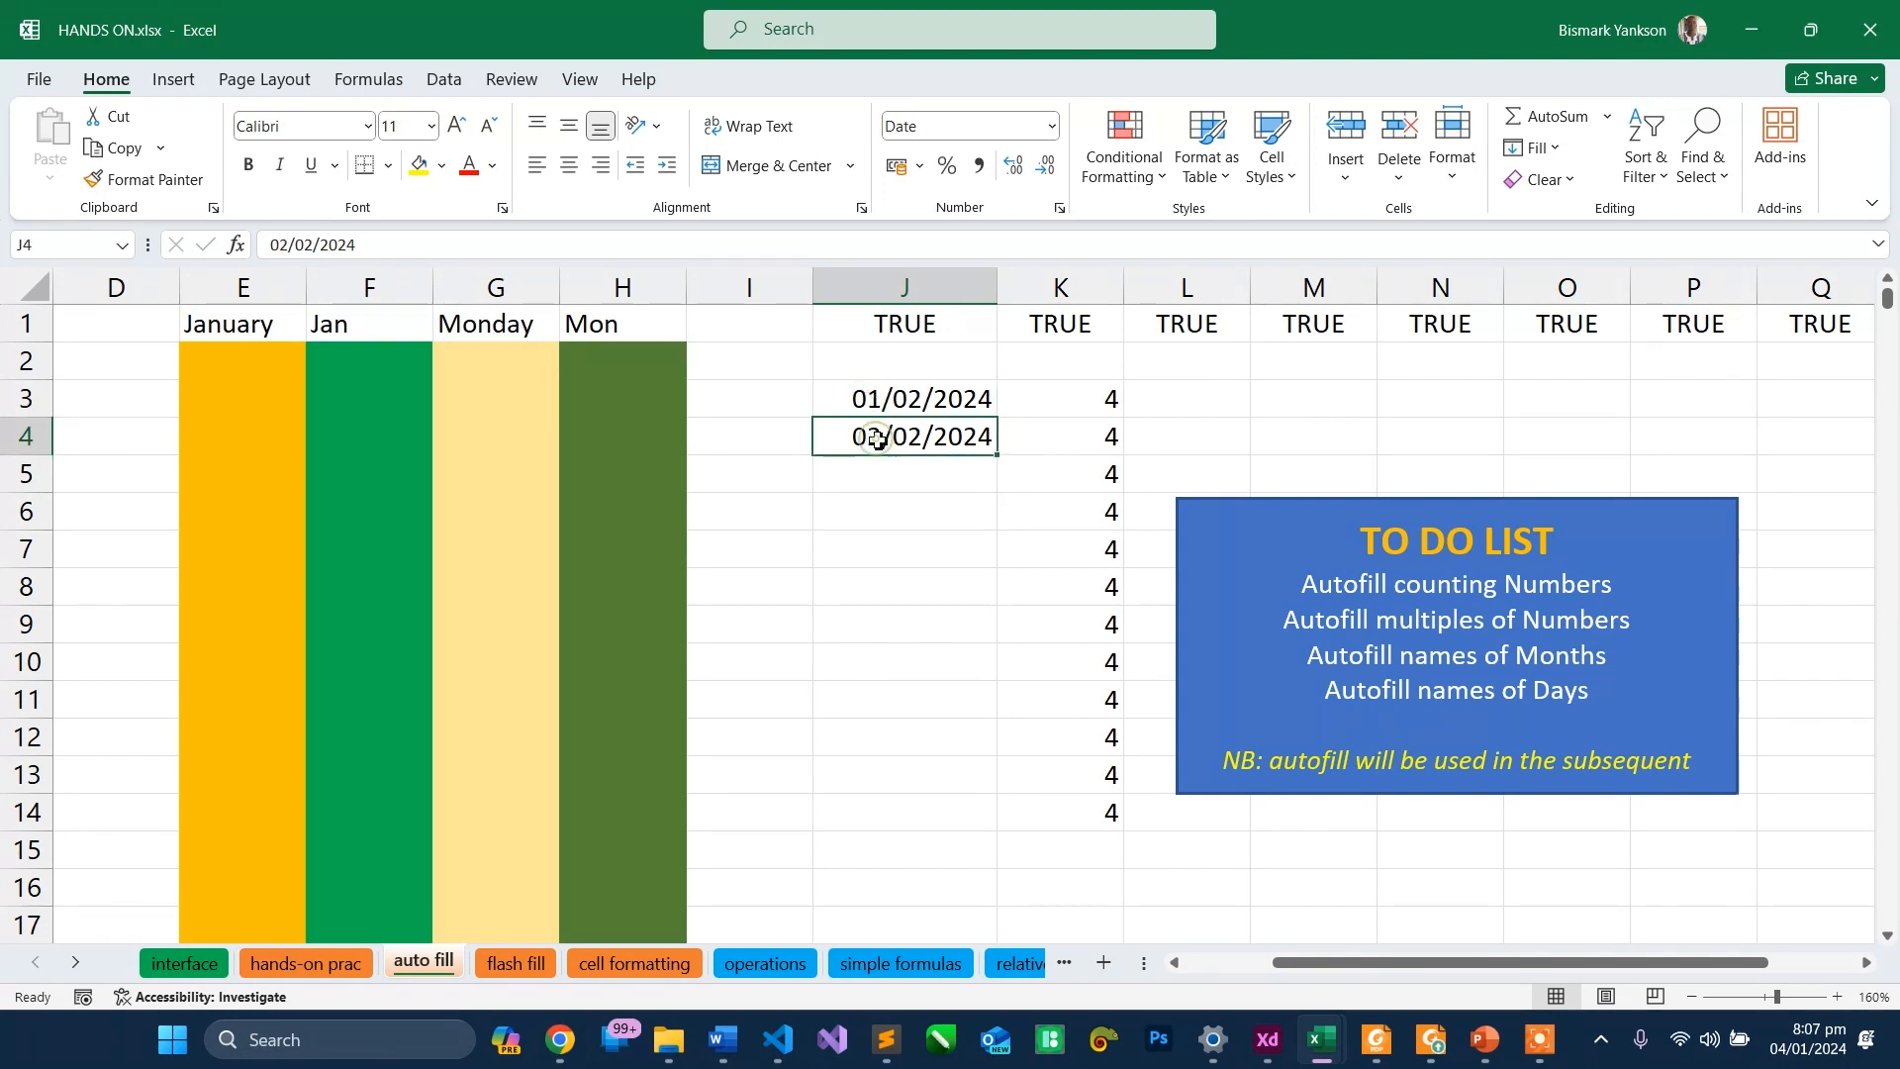
pyautogui.click(293, 251)
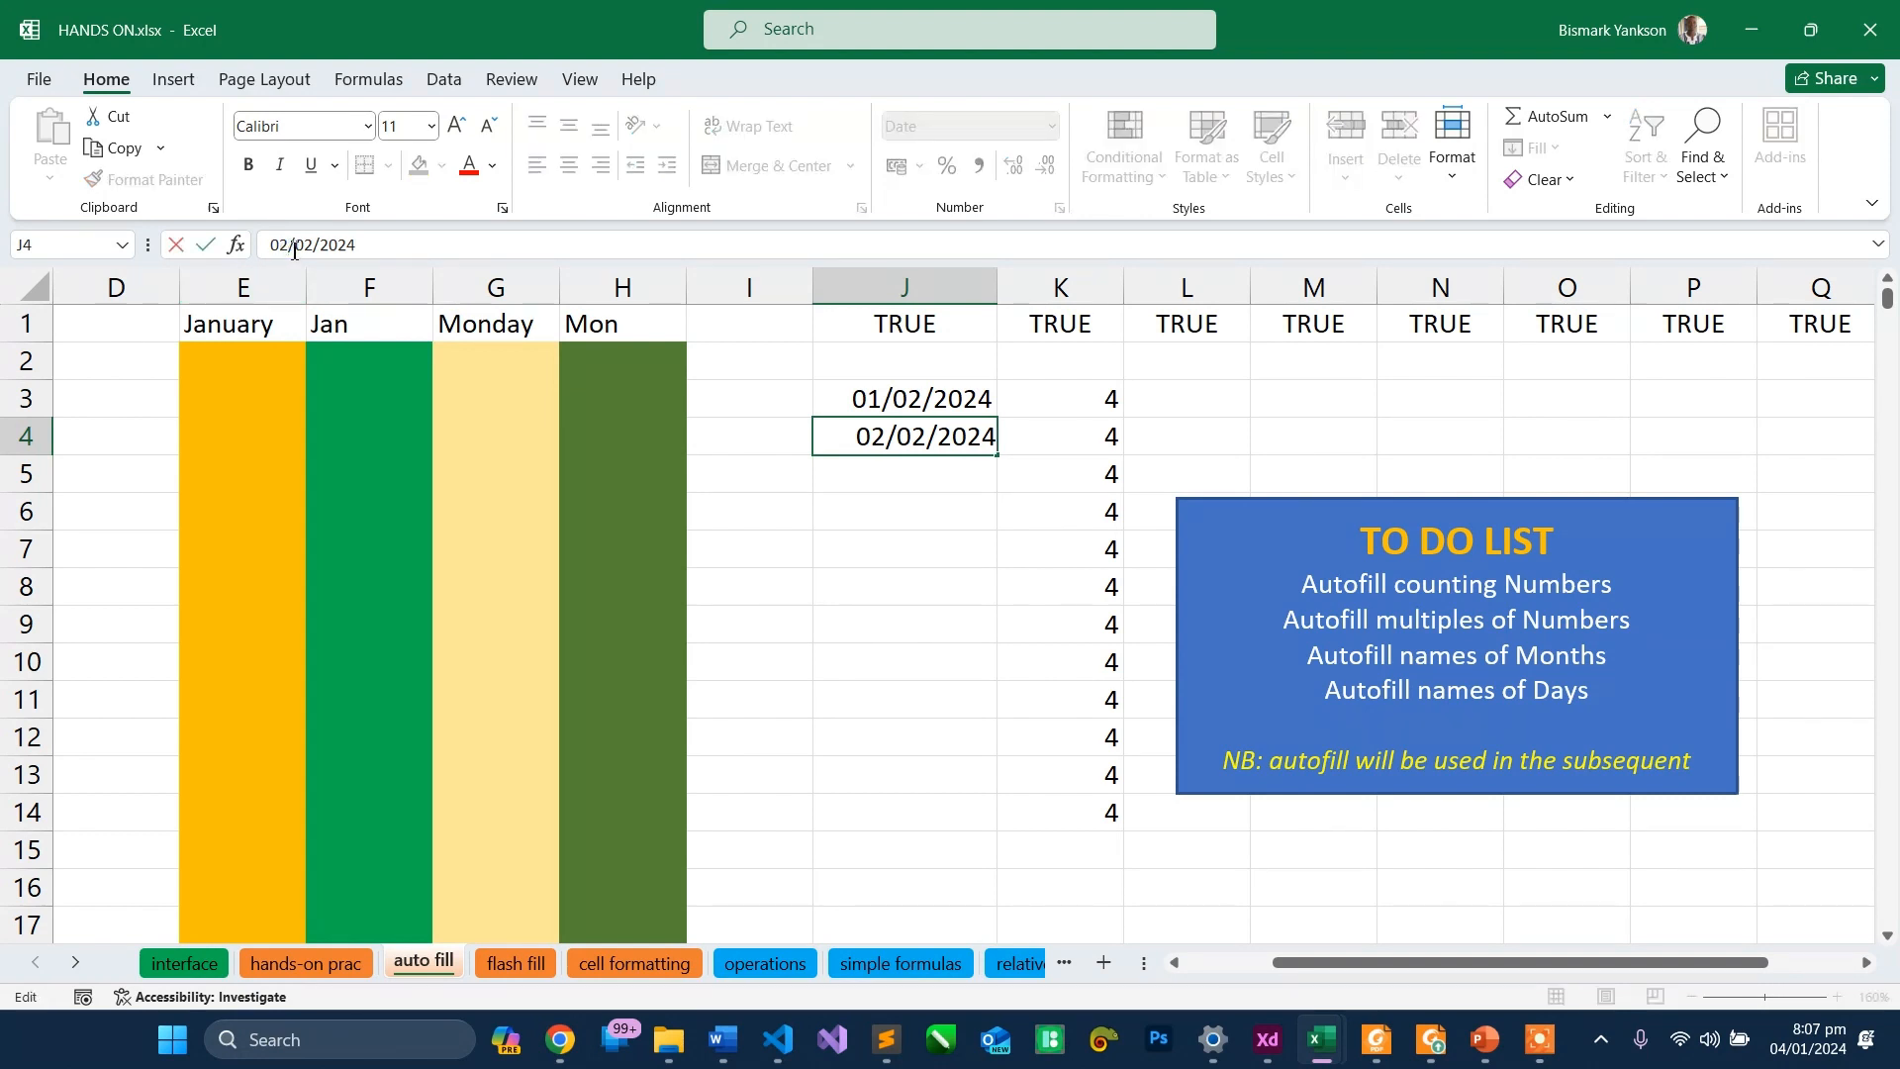
pyautogui.press('BackSpace')
pyautogui.write('1')
pyautogui.press('Return')
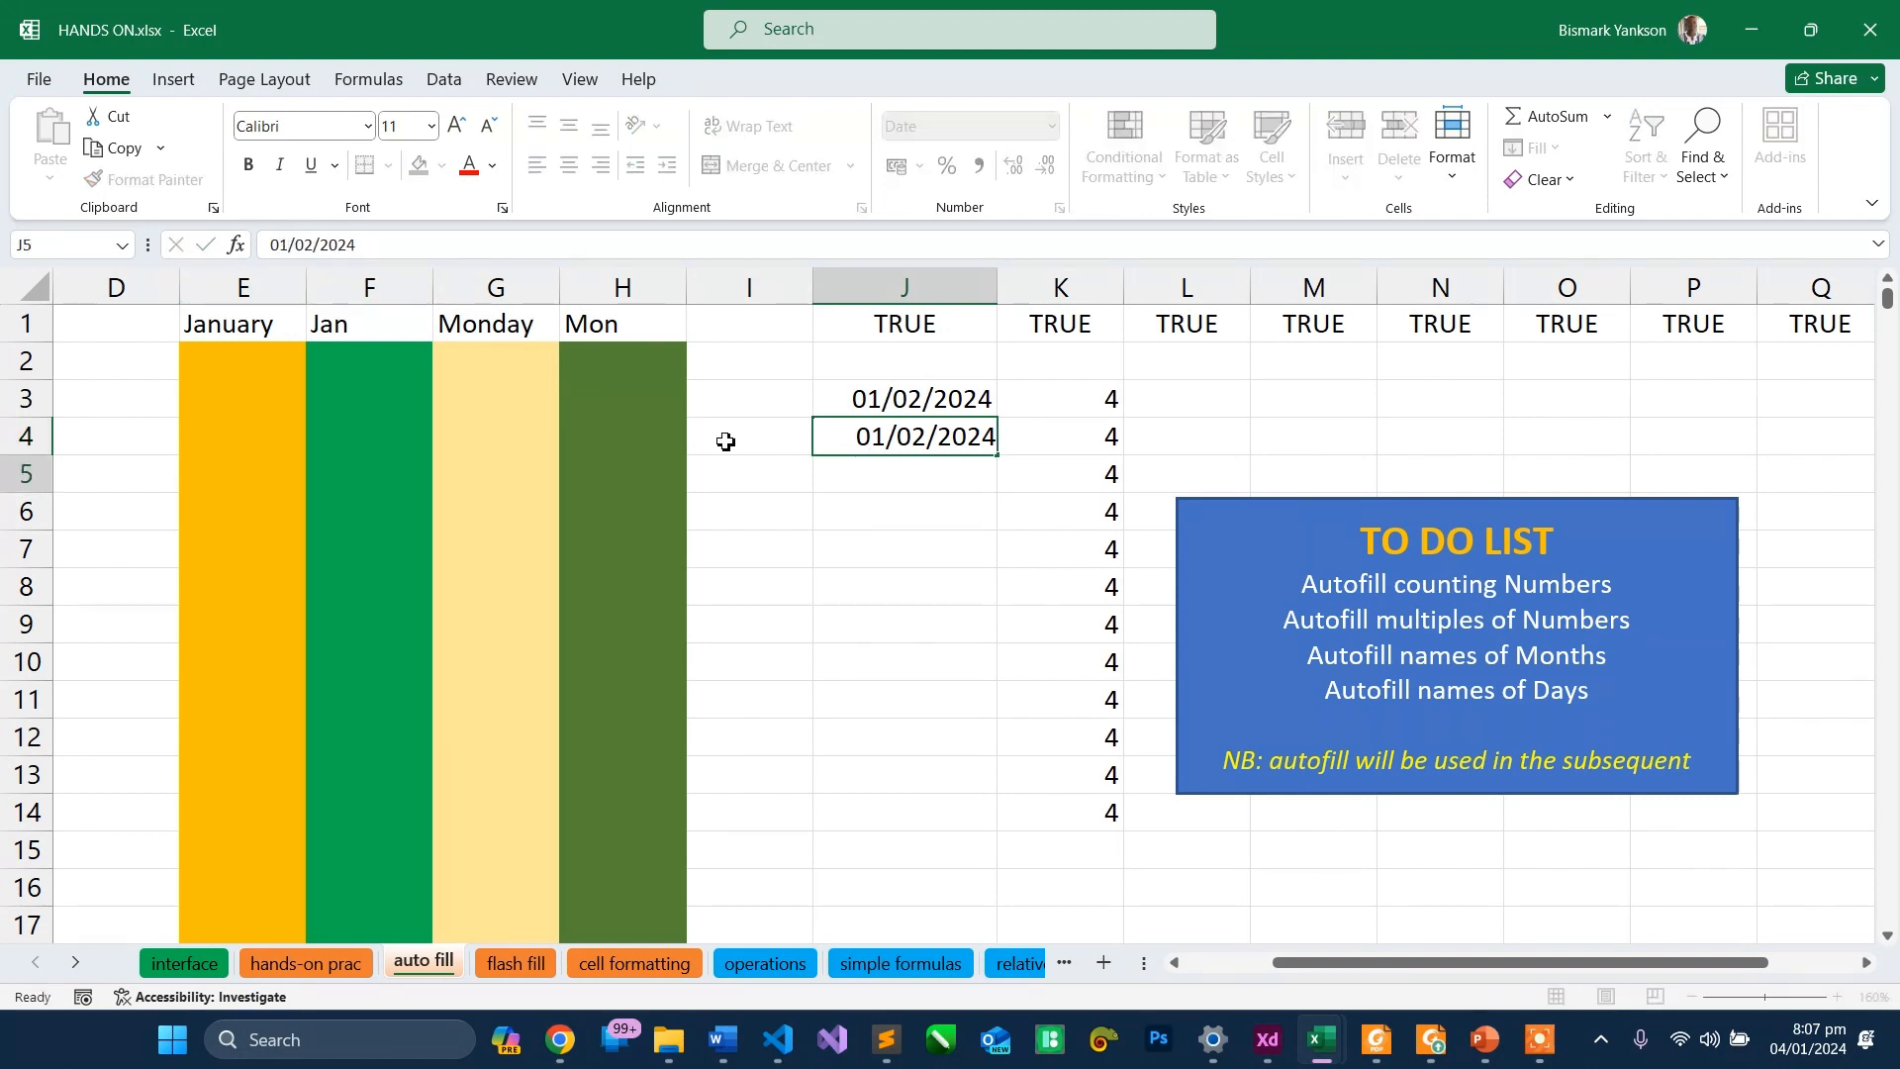
pyautogui.moveTo(929, 401); pyautogui.dragTo(985, 876)
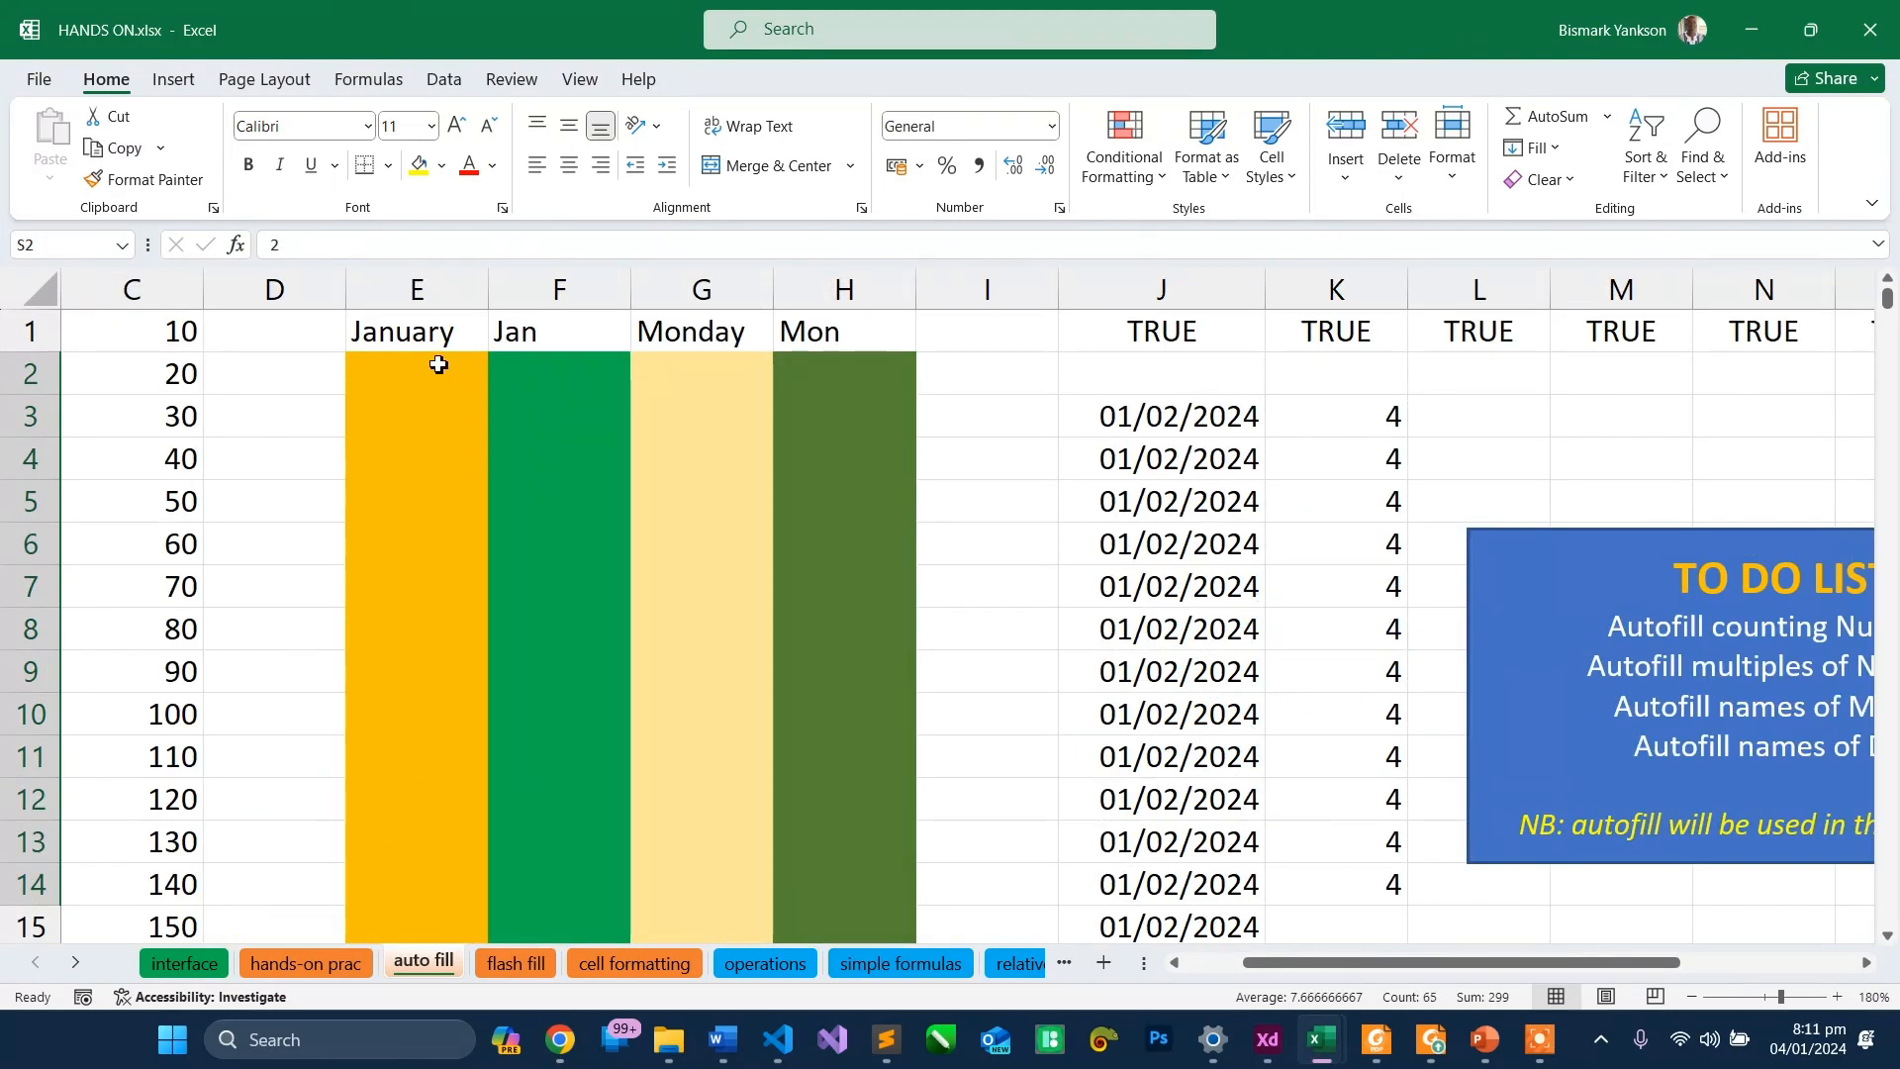
# - Autofill the month names from January in E1 down to December in E12 and autofit column E's width
pyautogui.click(438, 365)
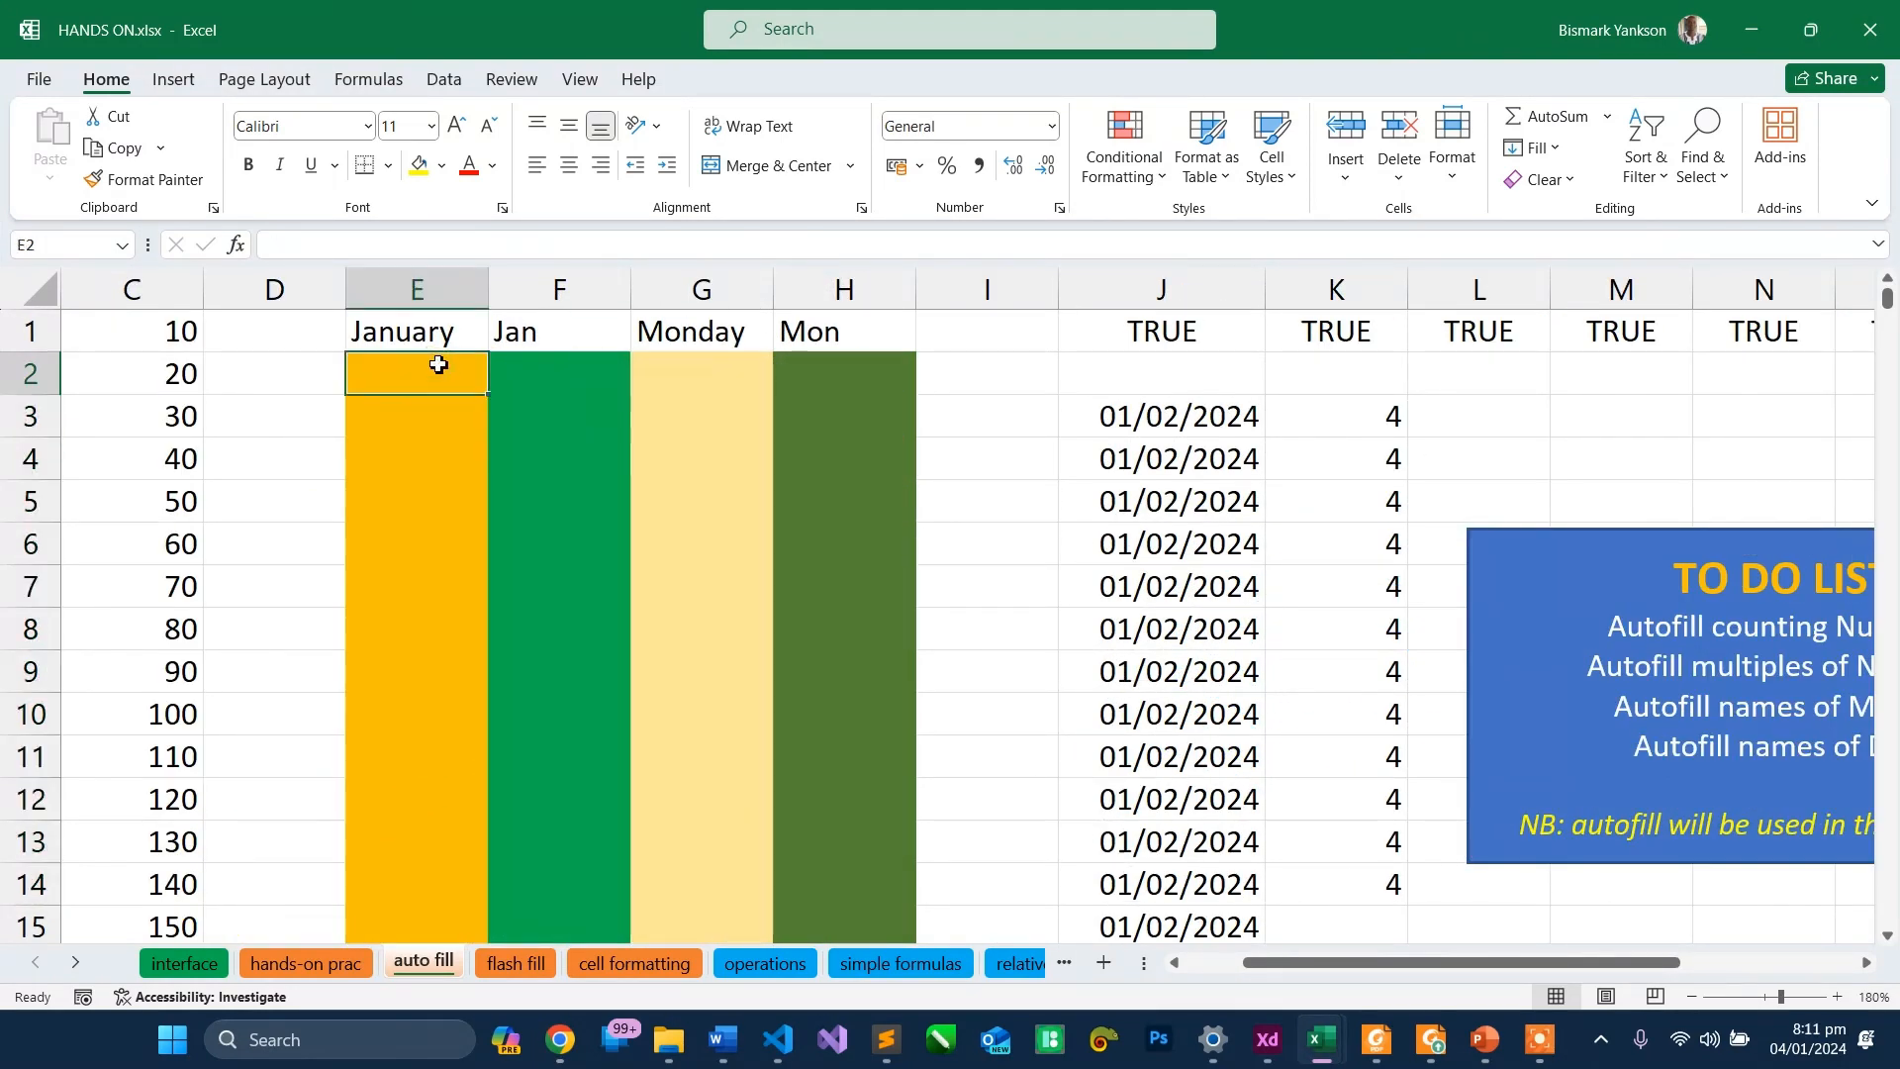
pyautogui.click(455, 340)
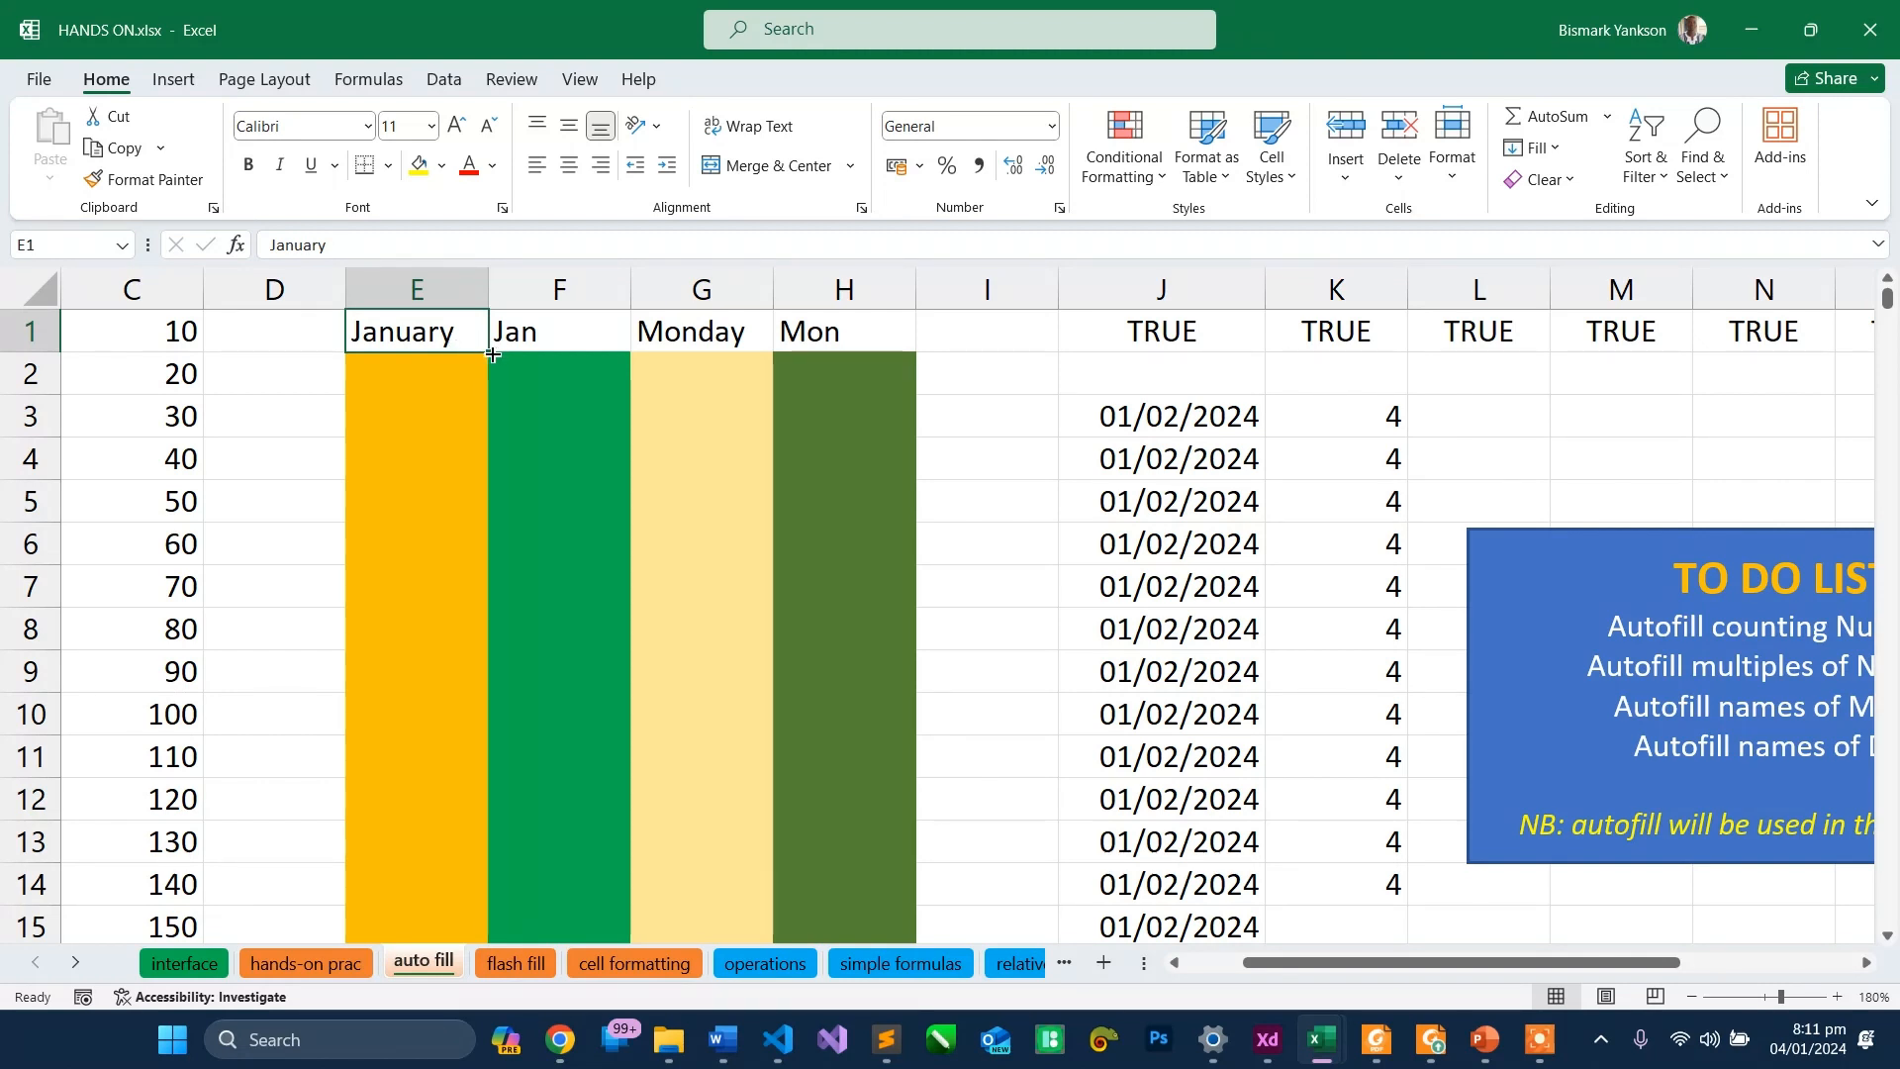
pyautogui.moveTo(492, 354); pyautogui.dragTo(468, 806)
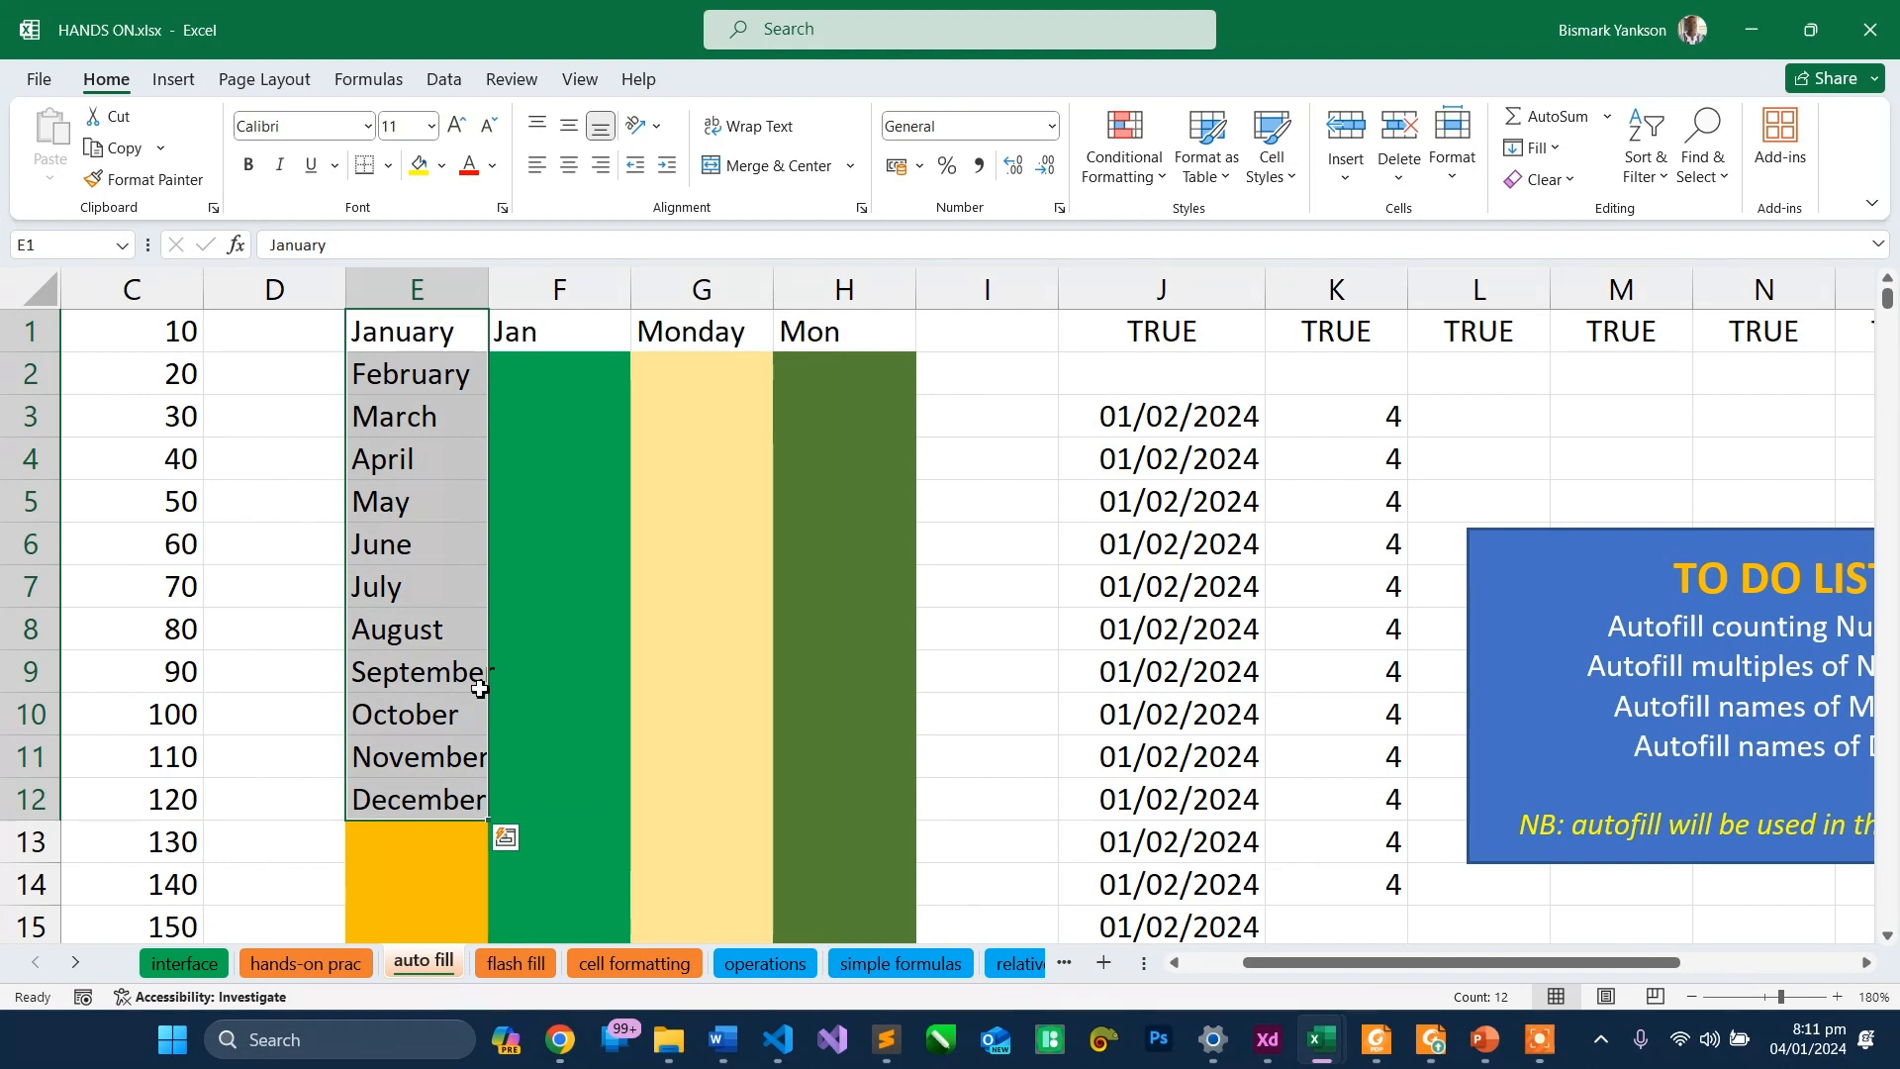
pyautogui.doubleClick(487, 287)
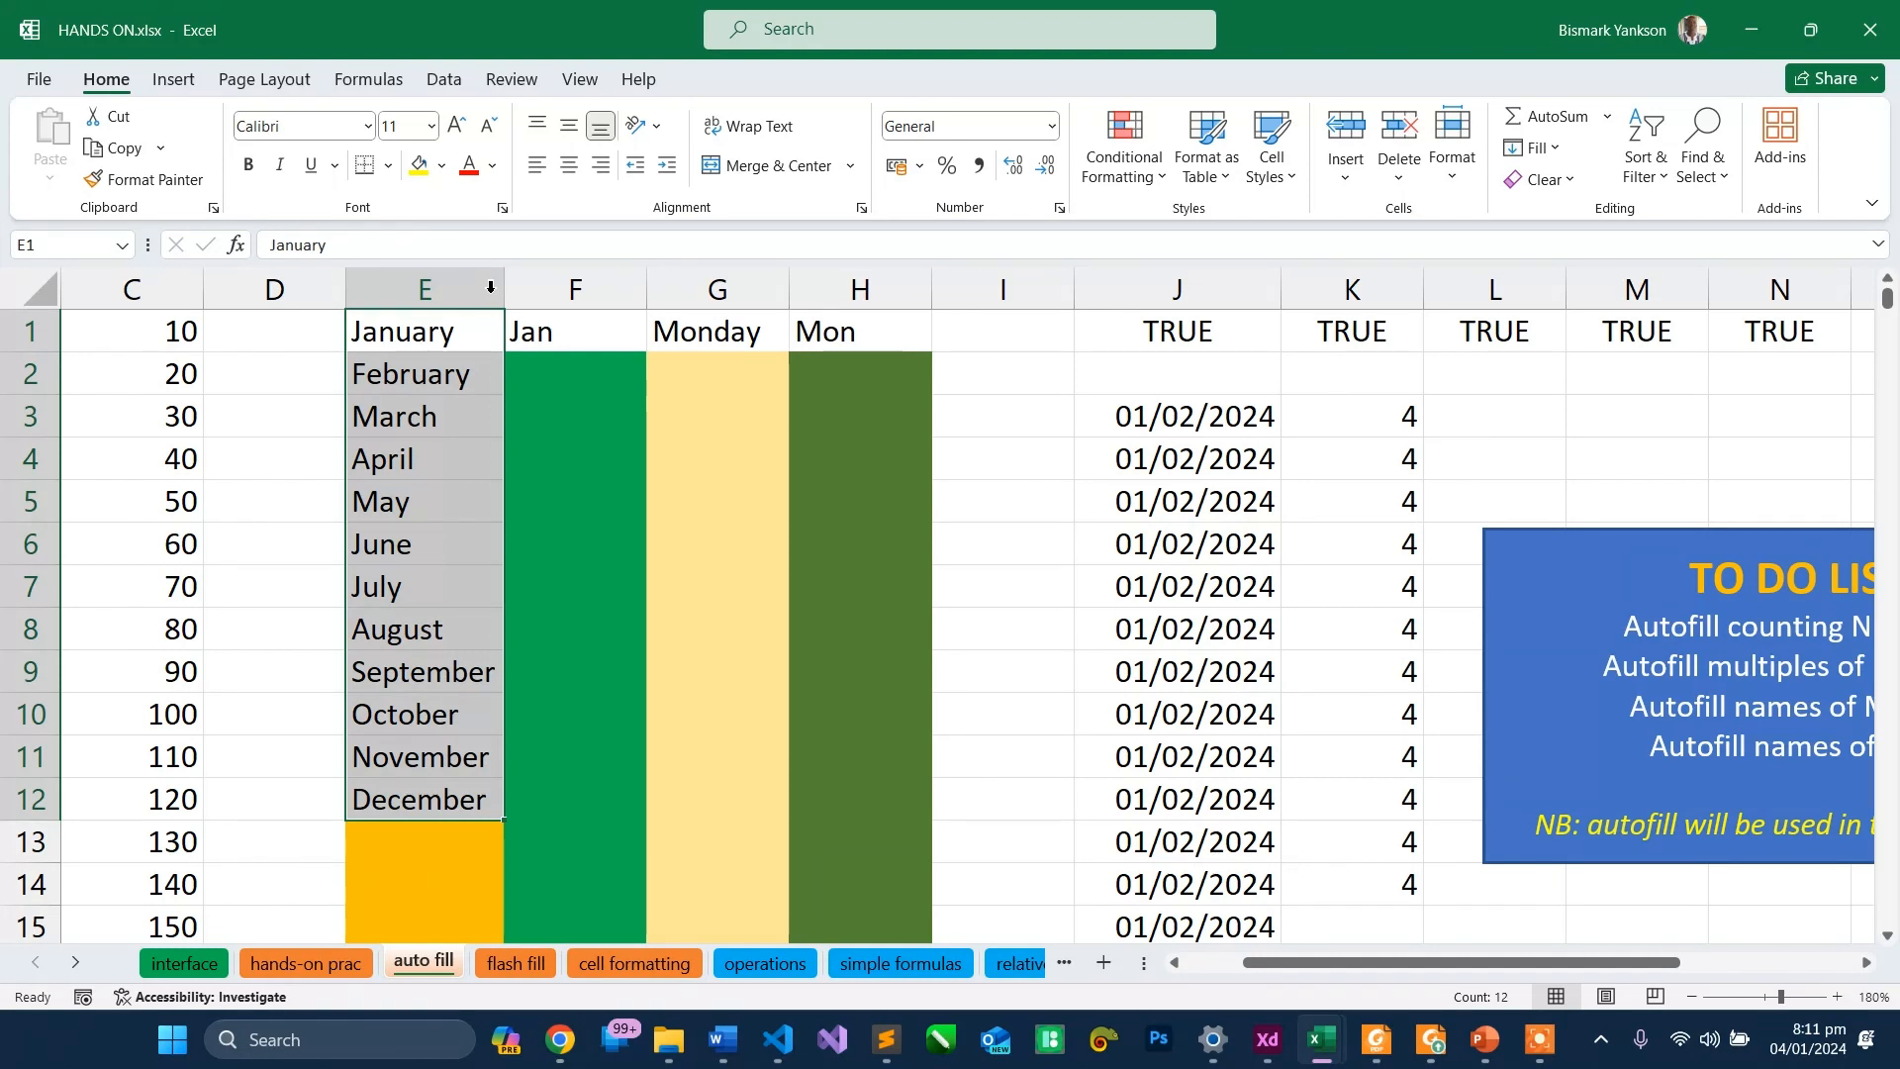
# - Enter 1 in D1 and autofill it as a repeated value down to D12
pyautogui.click(267, 335)
pyautogui.write('1')
pyautogui.hotkey('ctrl', 'Return')
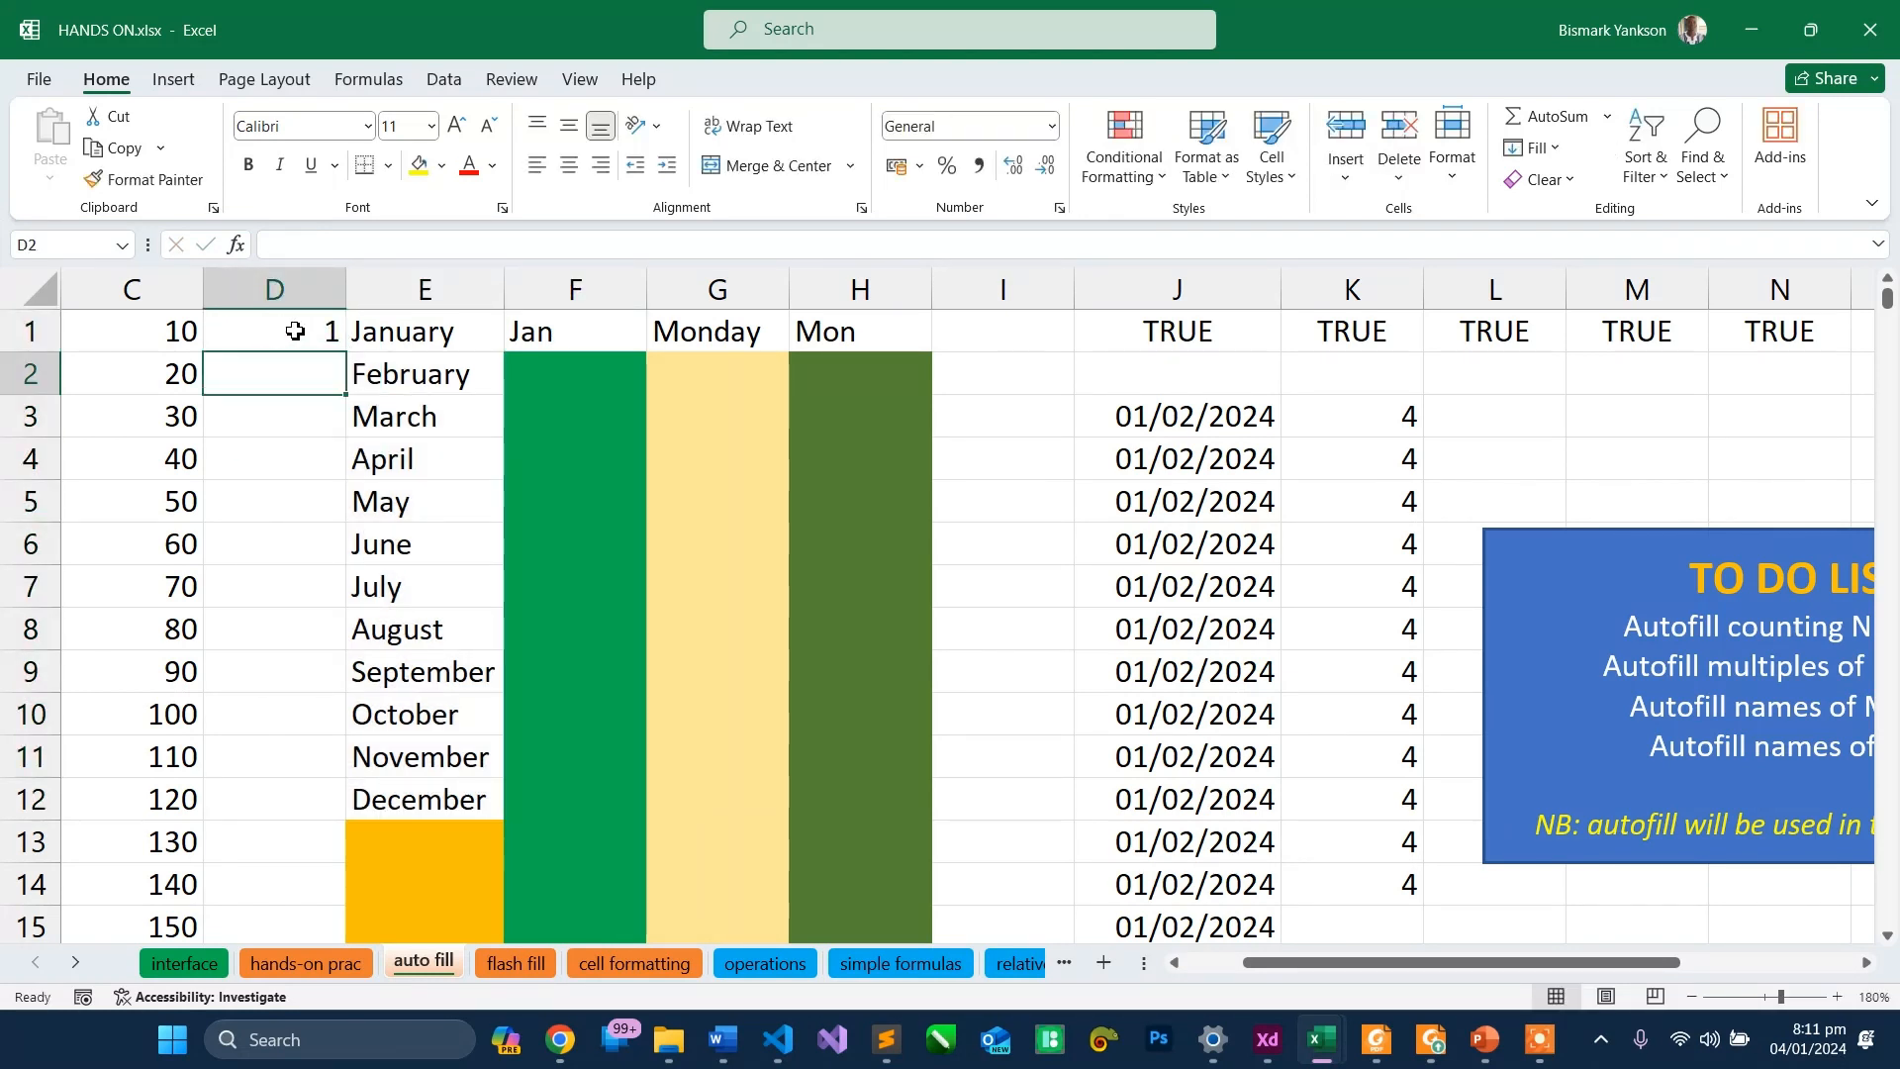
pyautogui.moveTo(347, 353); pyautogui.dragTo(318, 830)
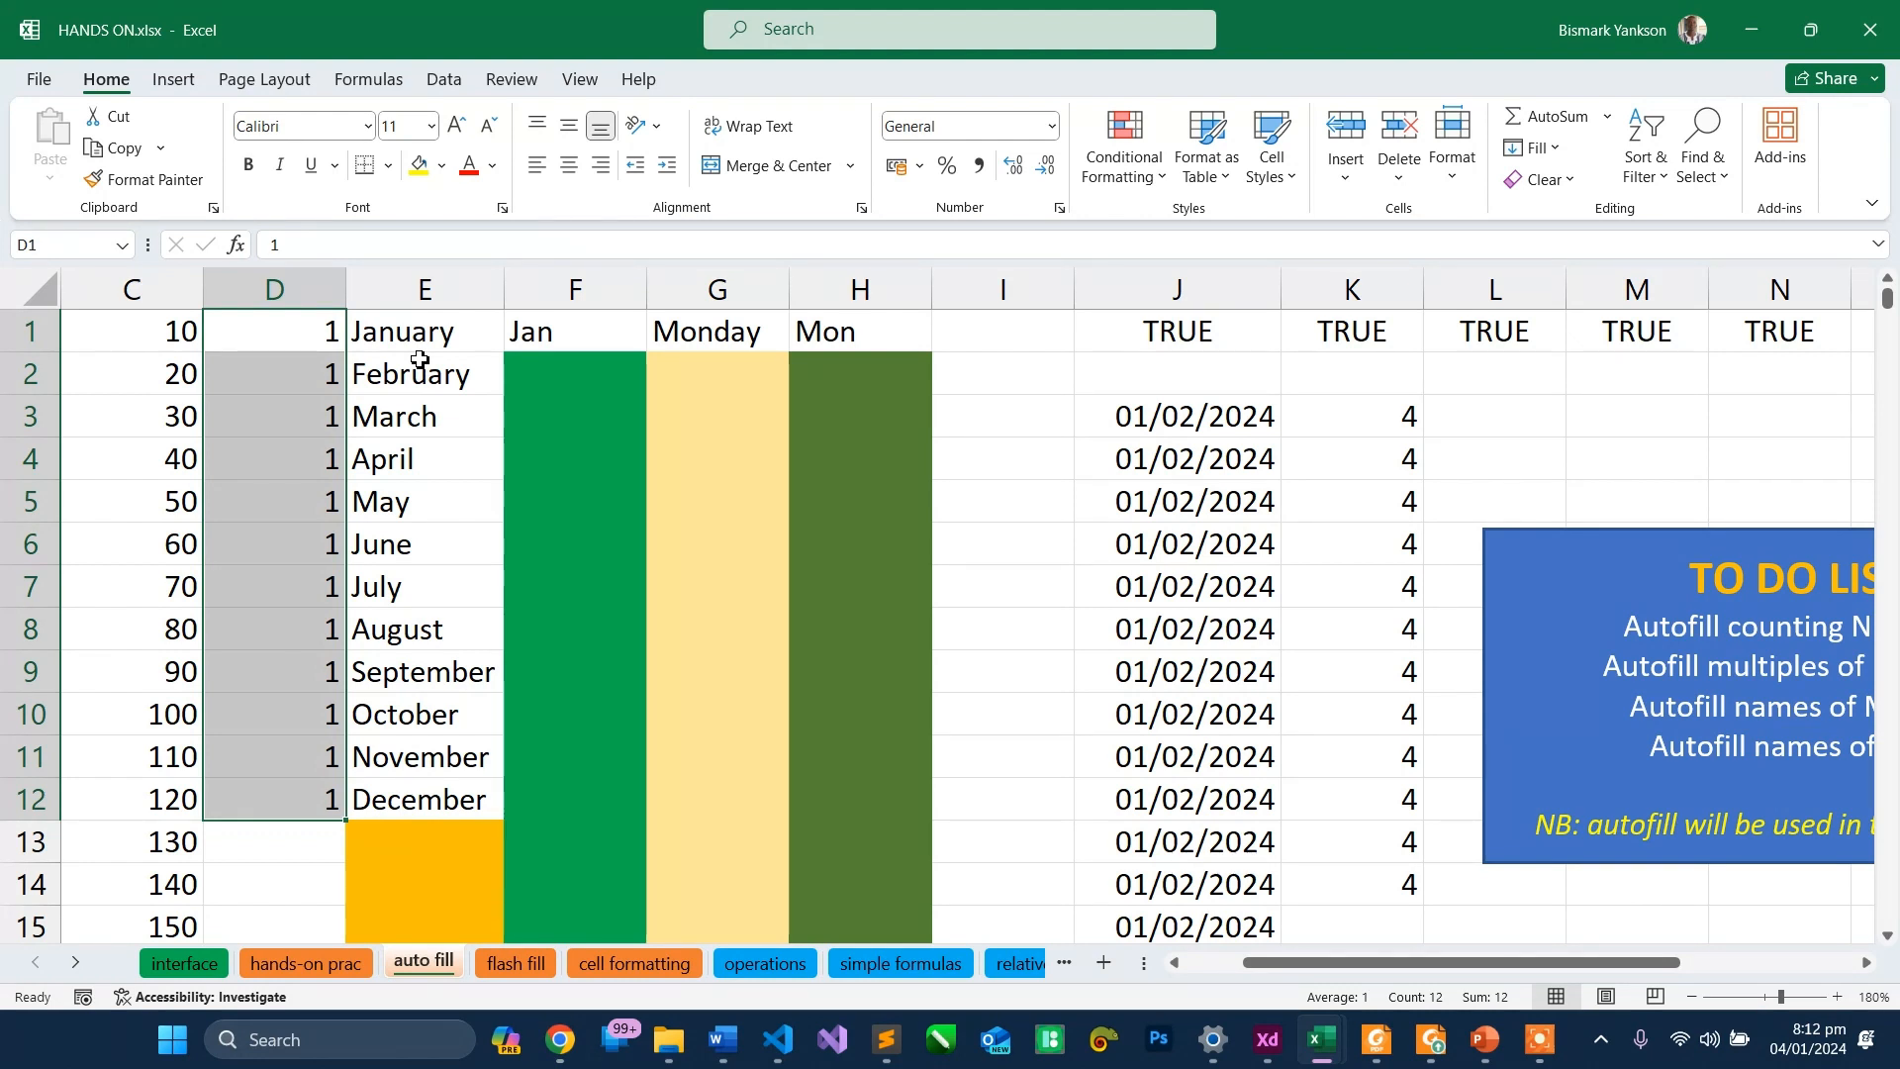
# - Enter the date 01/01/2024 in cell I2
pyautogui.click(528, 337)
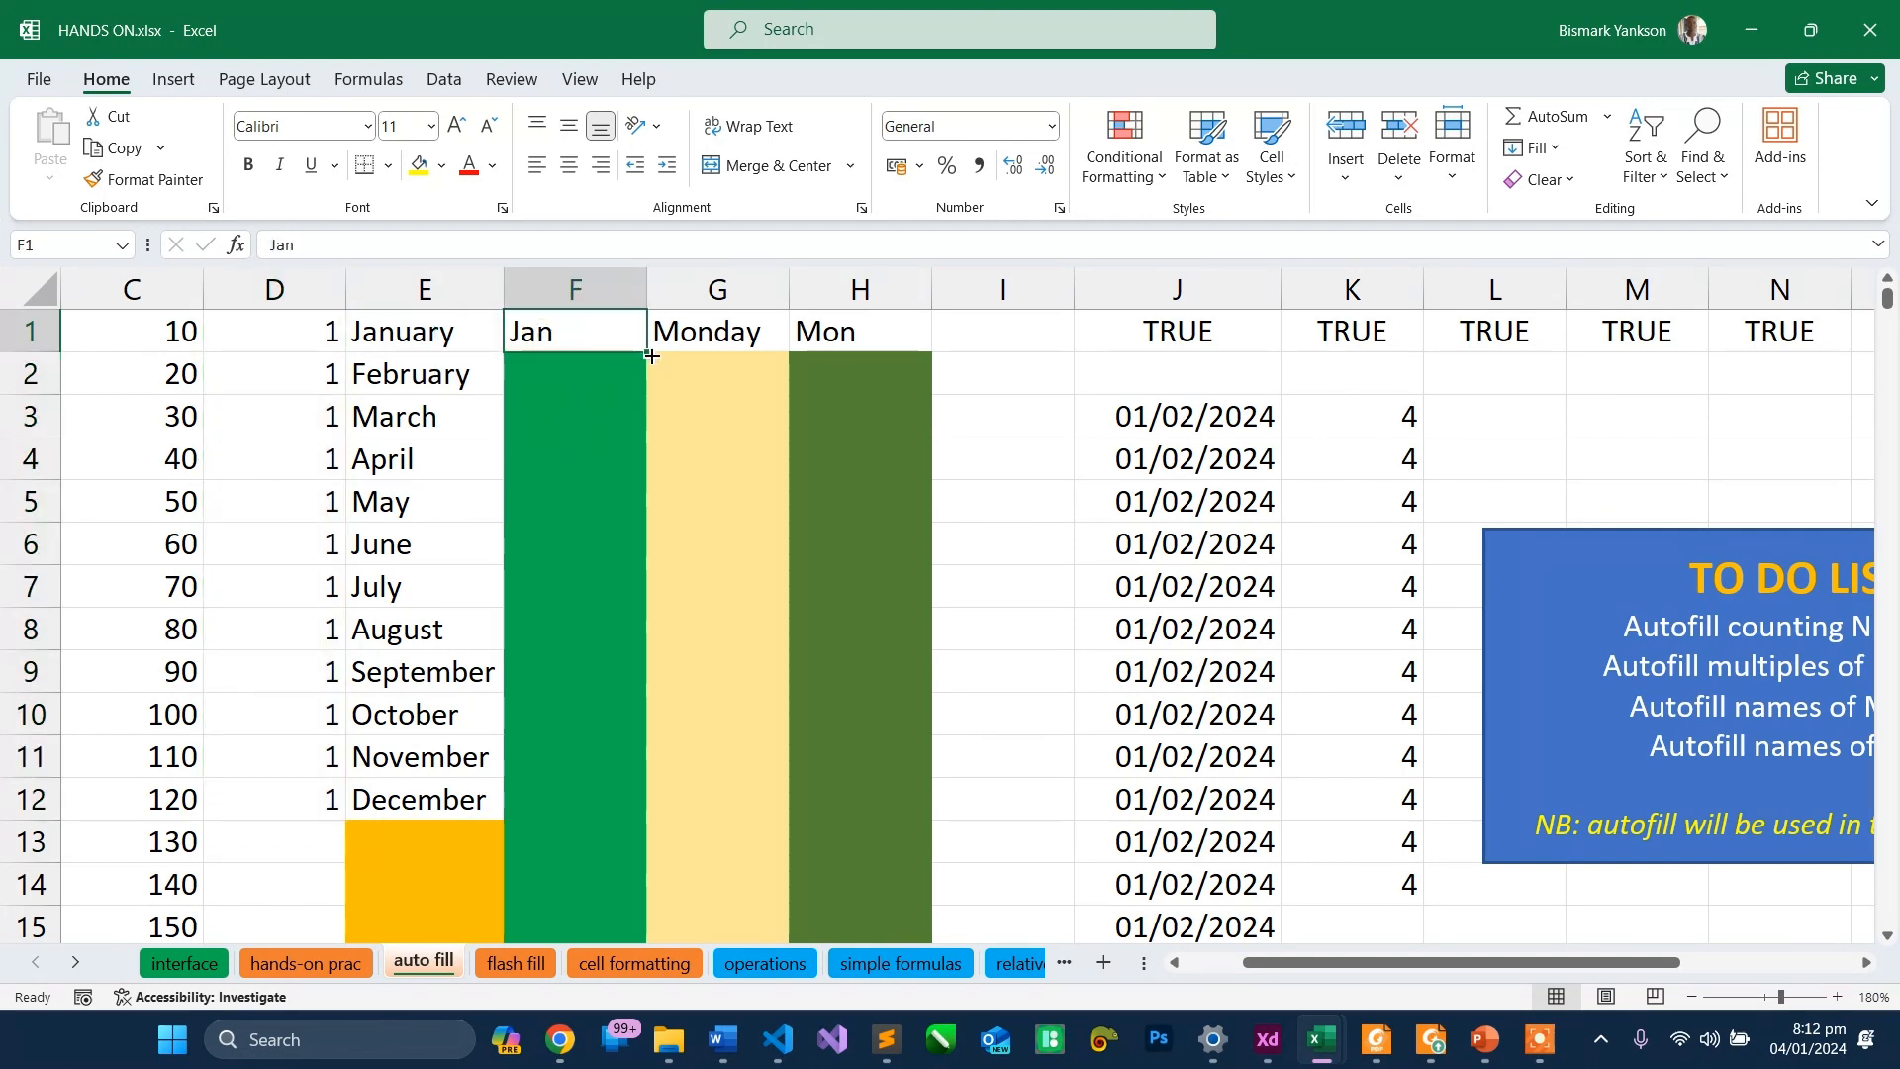
pyautogui.moveTo(651, 356); pyautogui.dragTo(650, 353)
pyautogui.click(1019, 381)
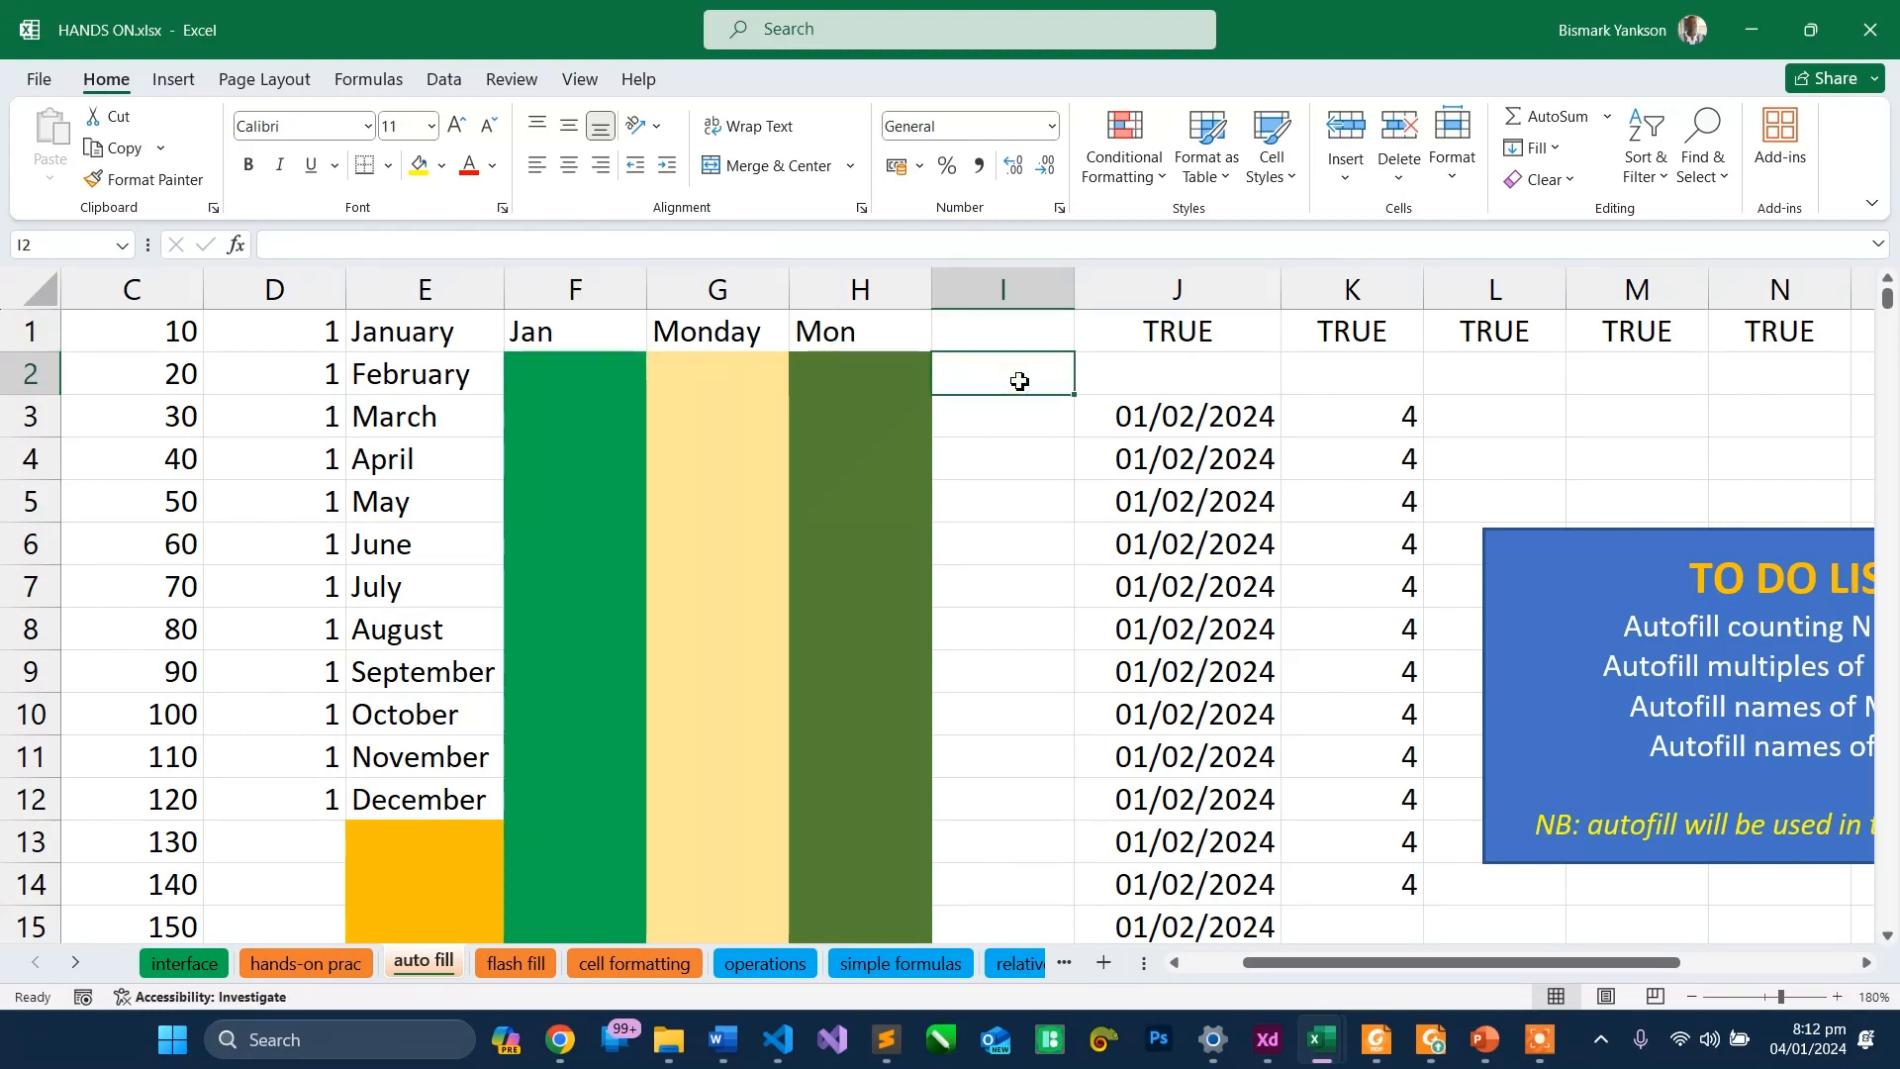
pyautogui.write('1')
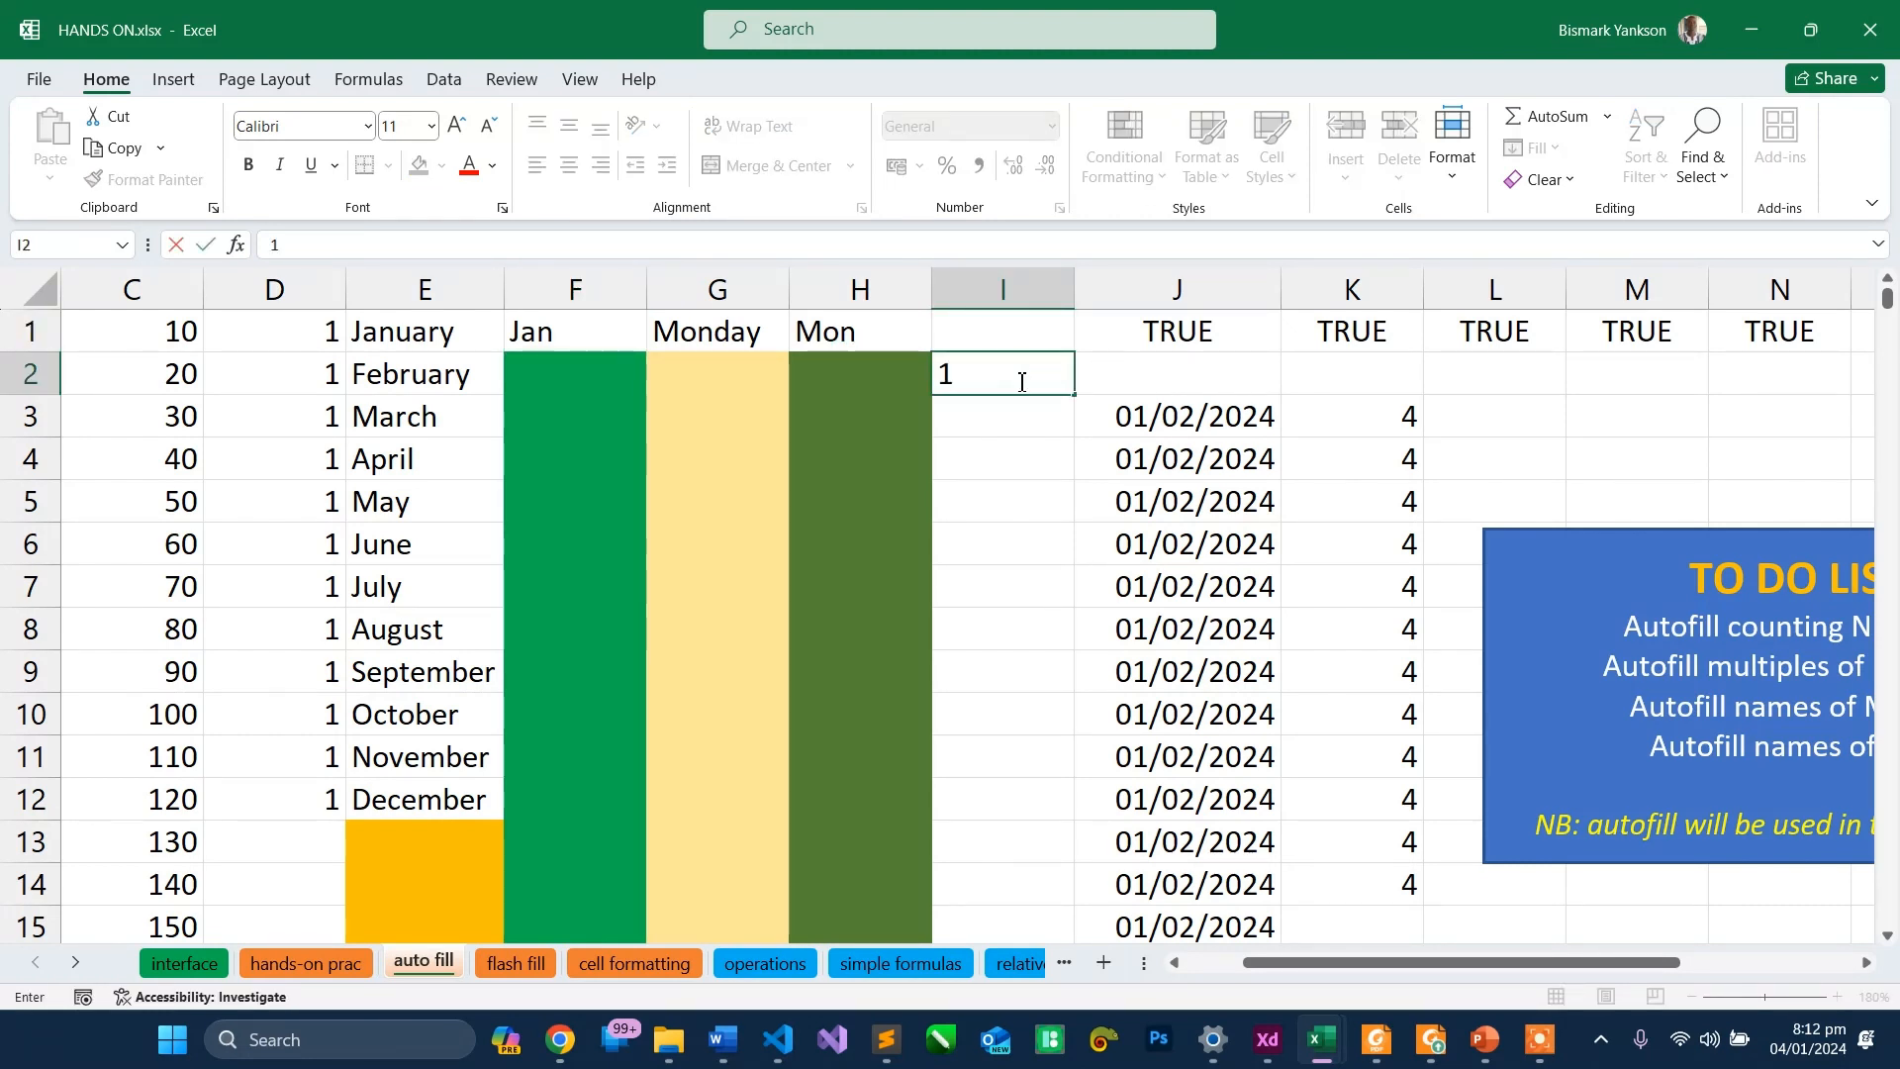
pyautogui.write('/01/2024')
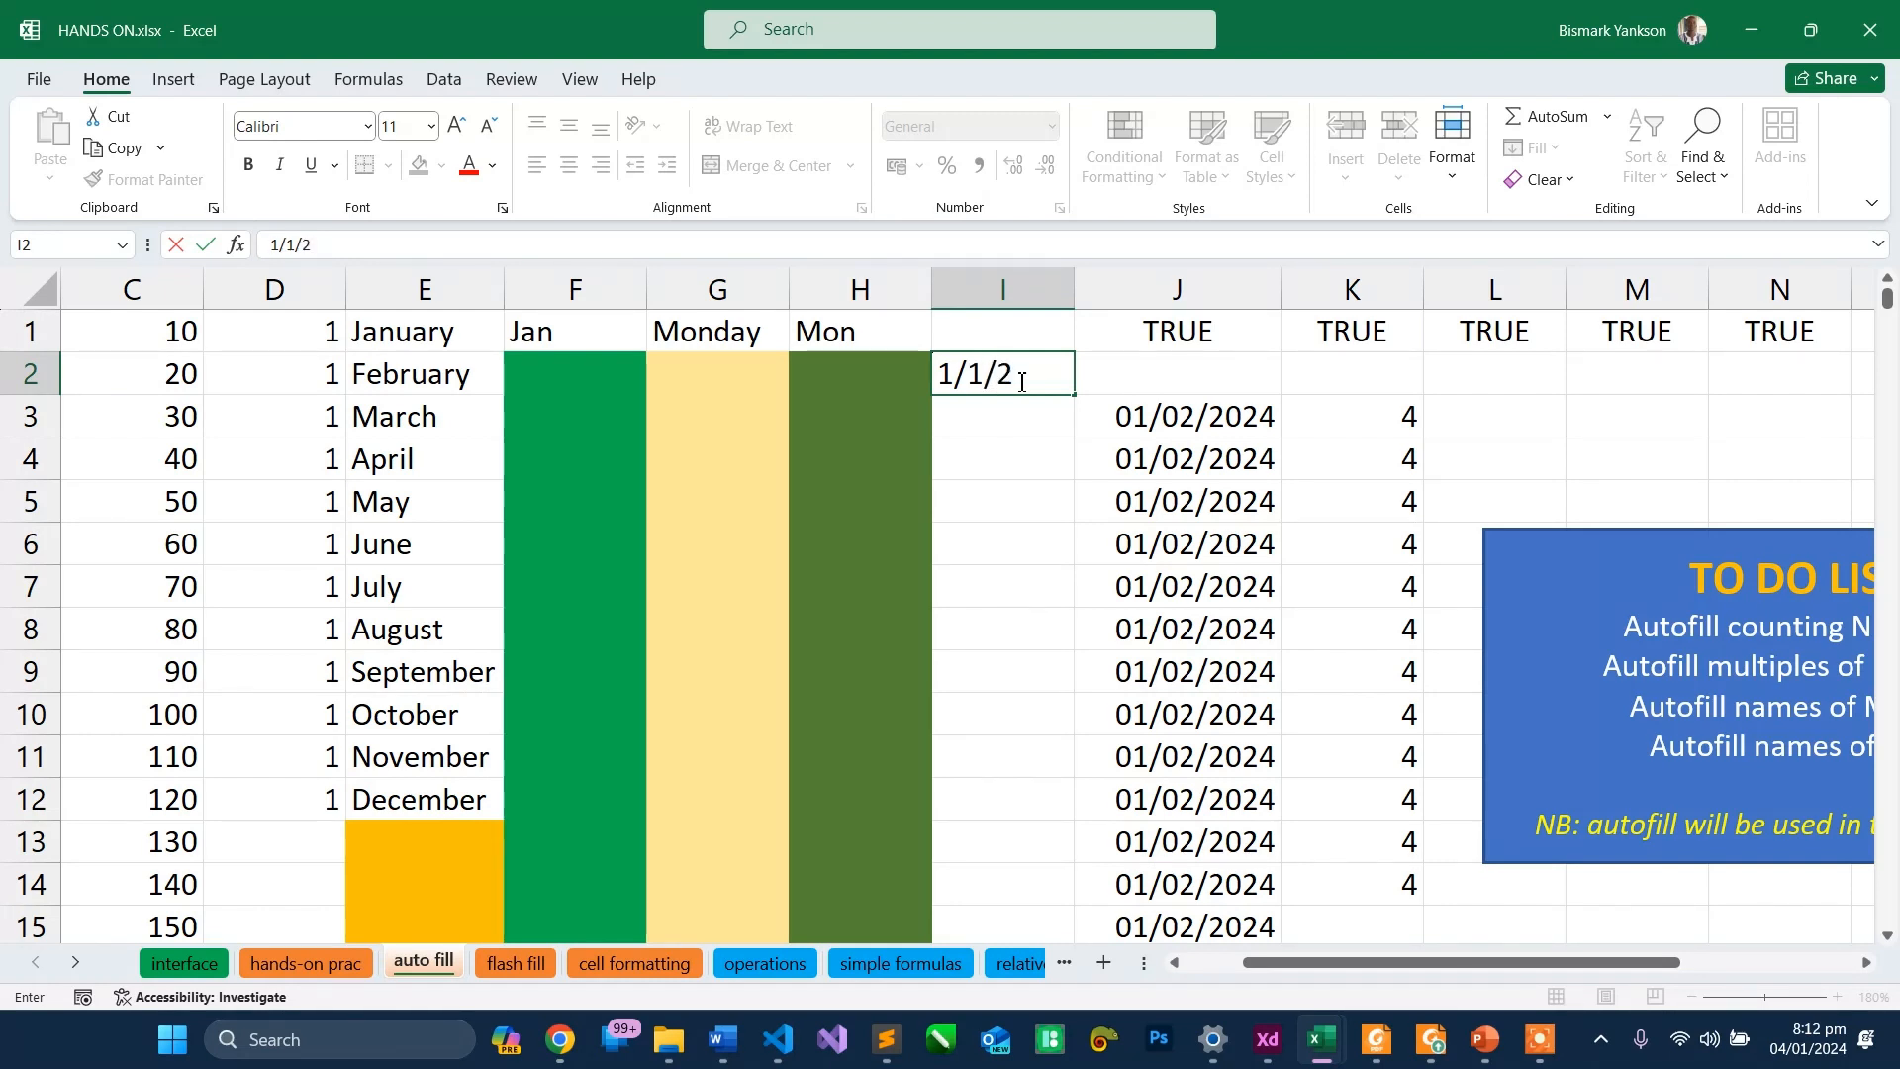
pyautogui.press('Return')
pyautogui.click(1037, 370)
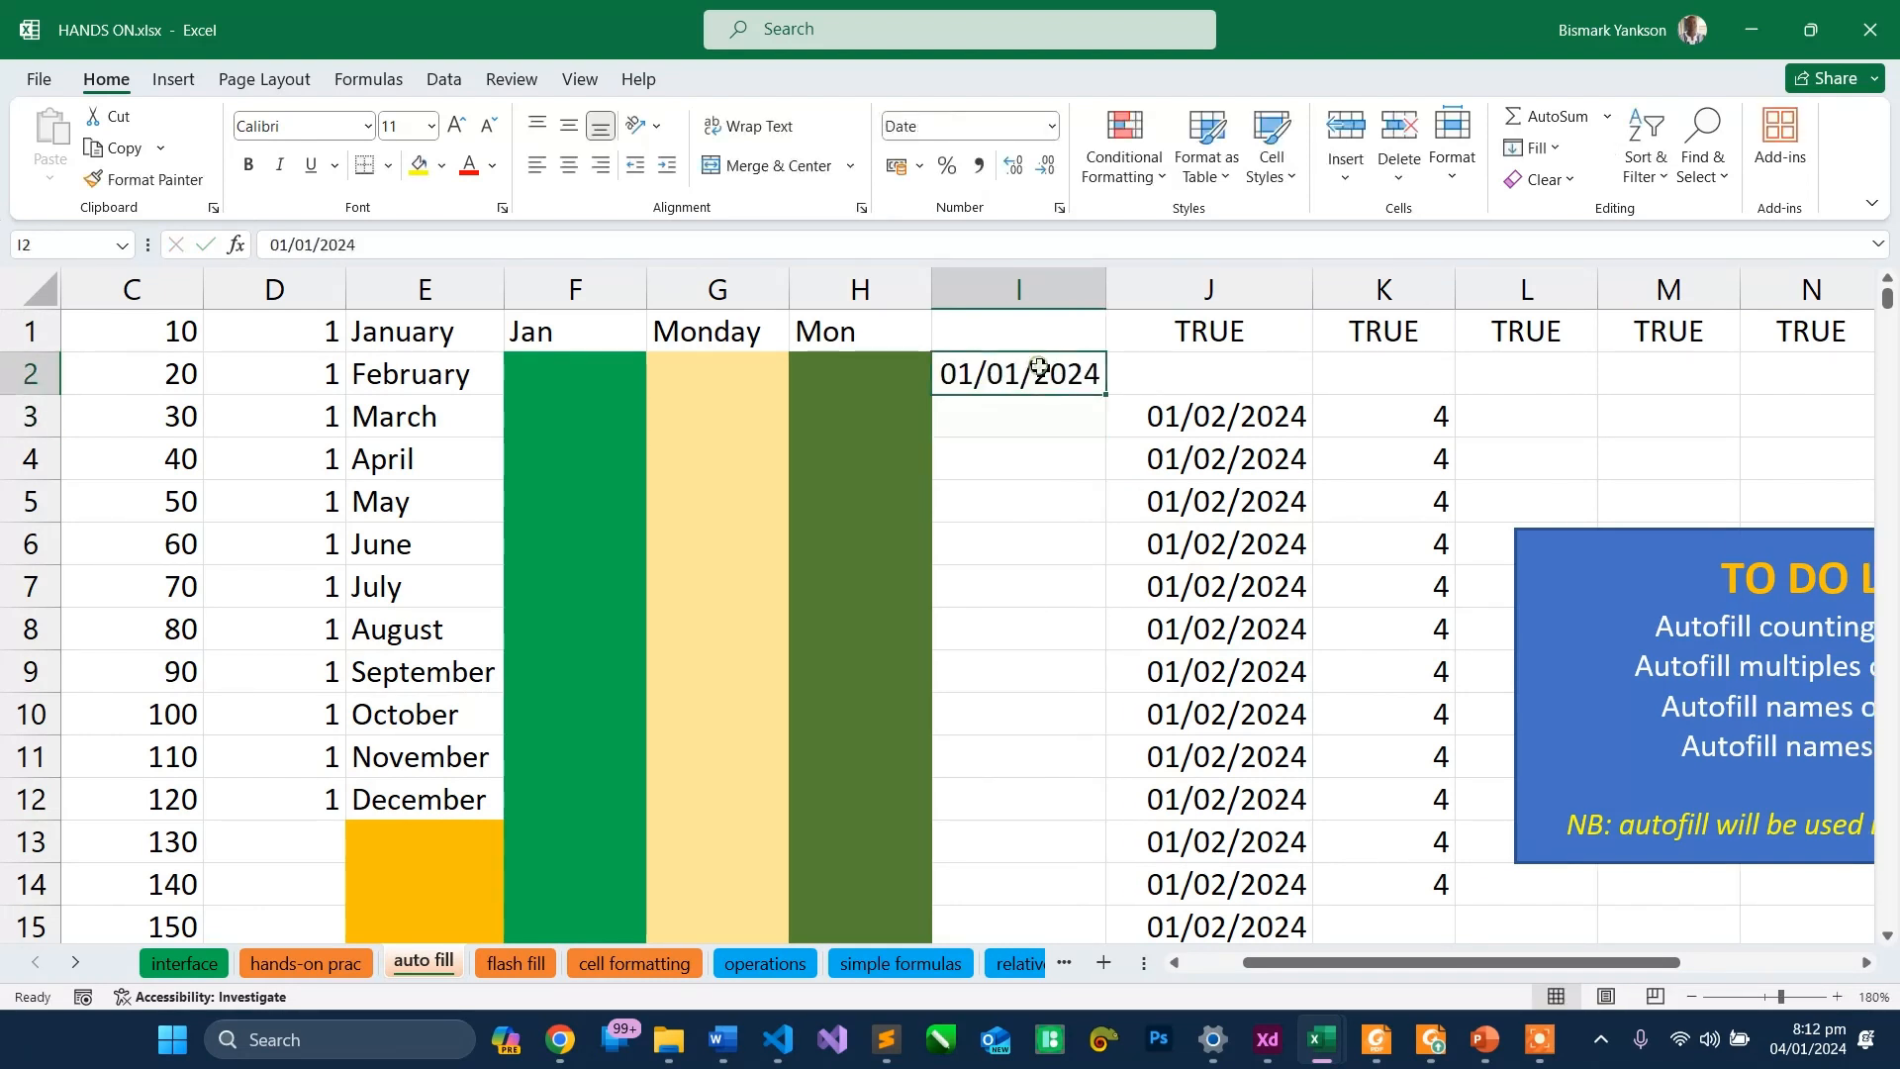
# - Enter the month and year 1/2024 in cell I3, beneath the full date
pyautogui.click(1044, 426)
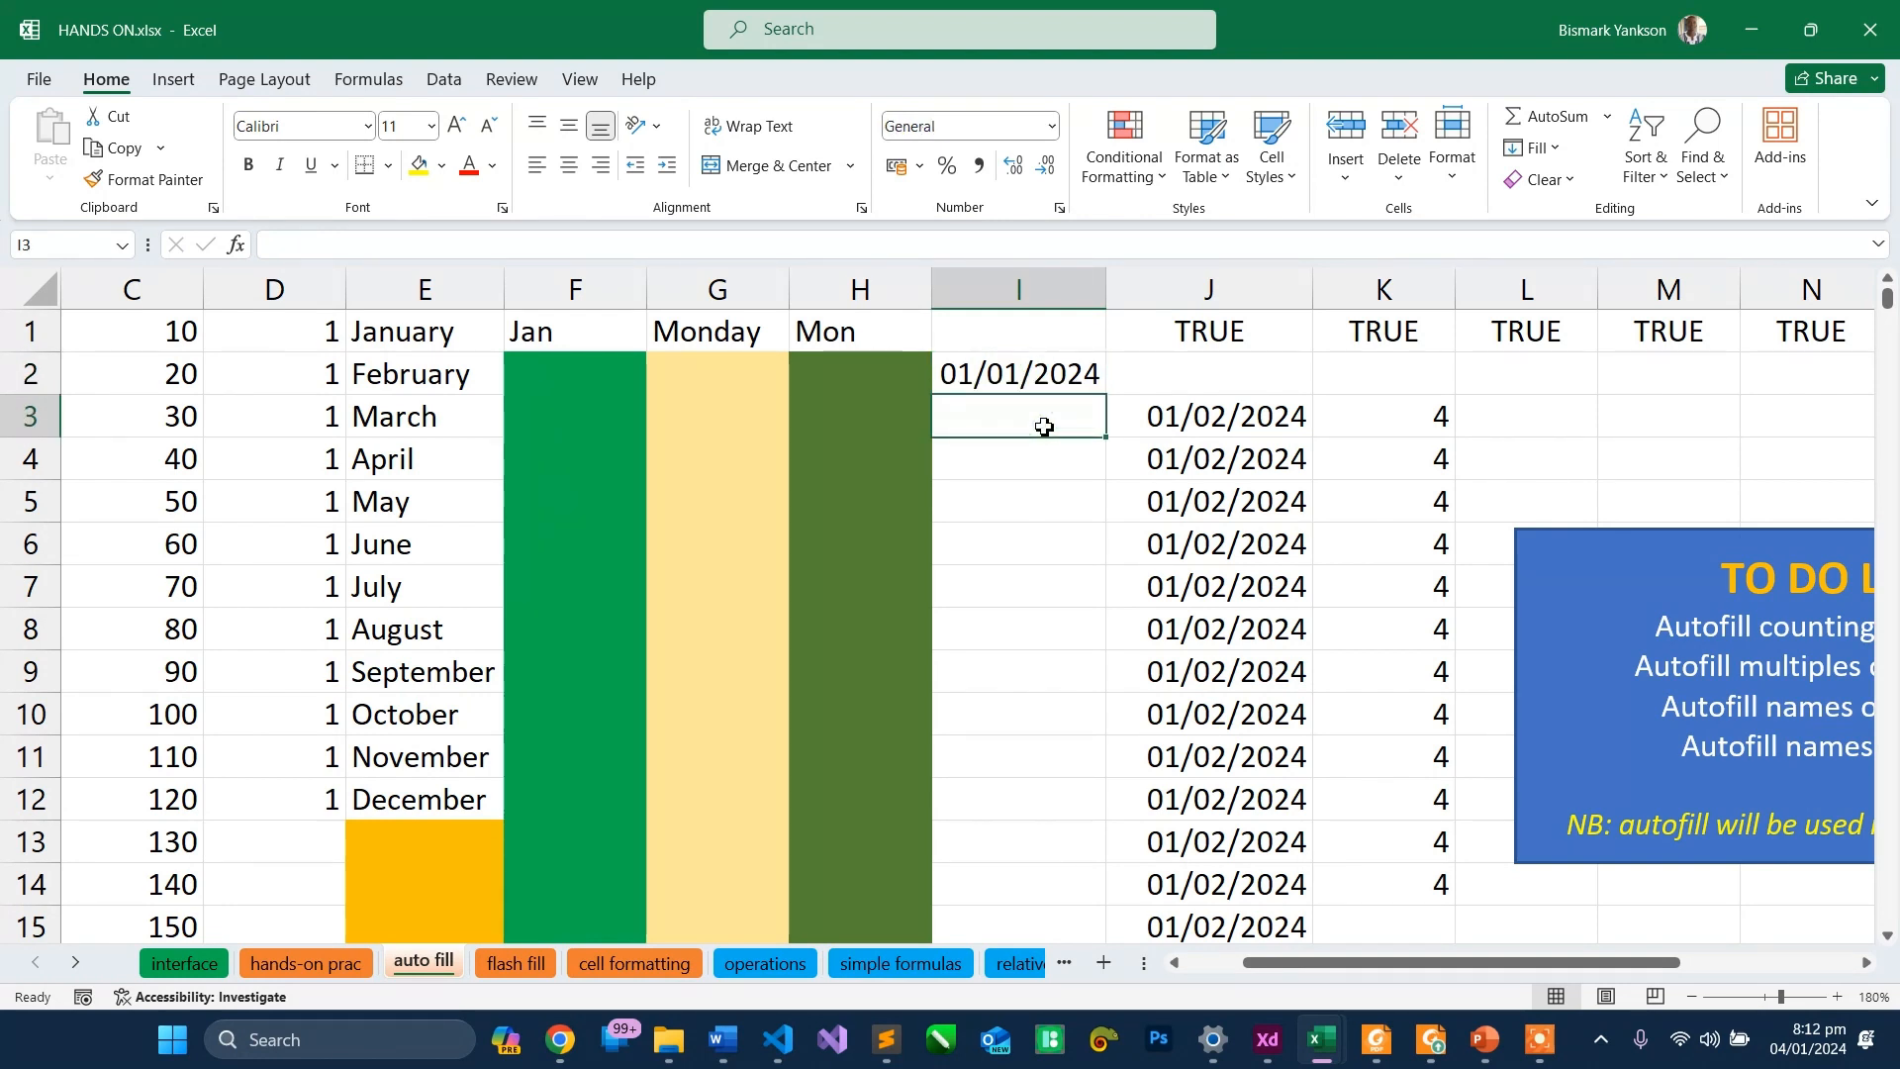
pyautogui.write('1')
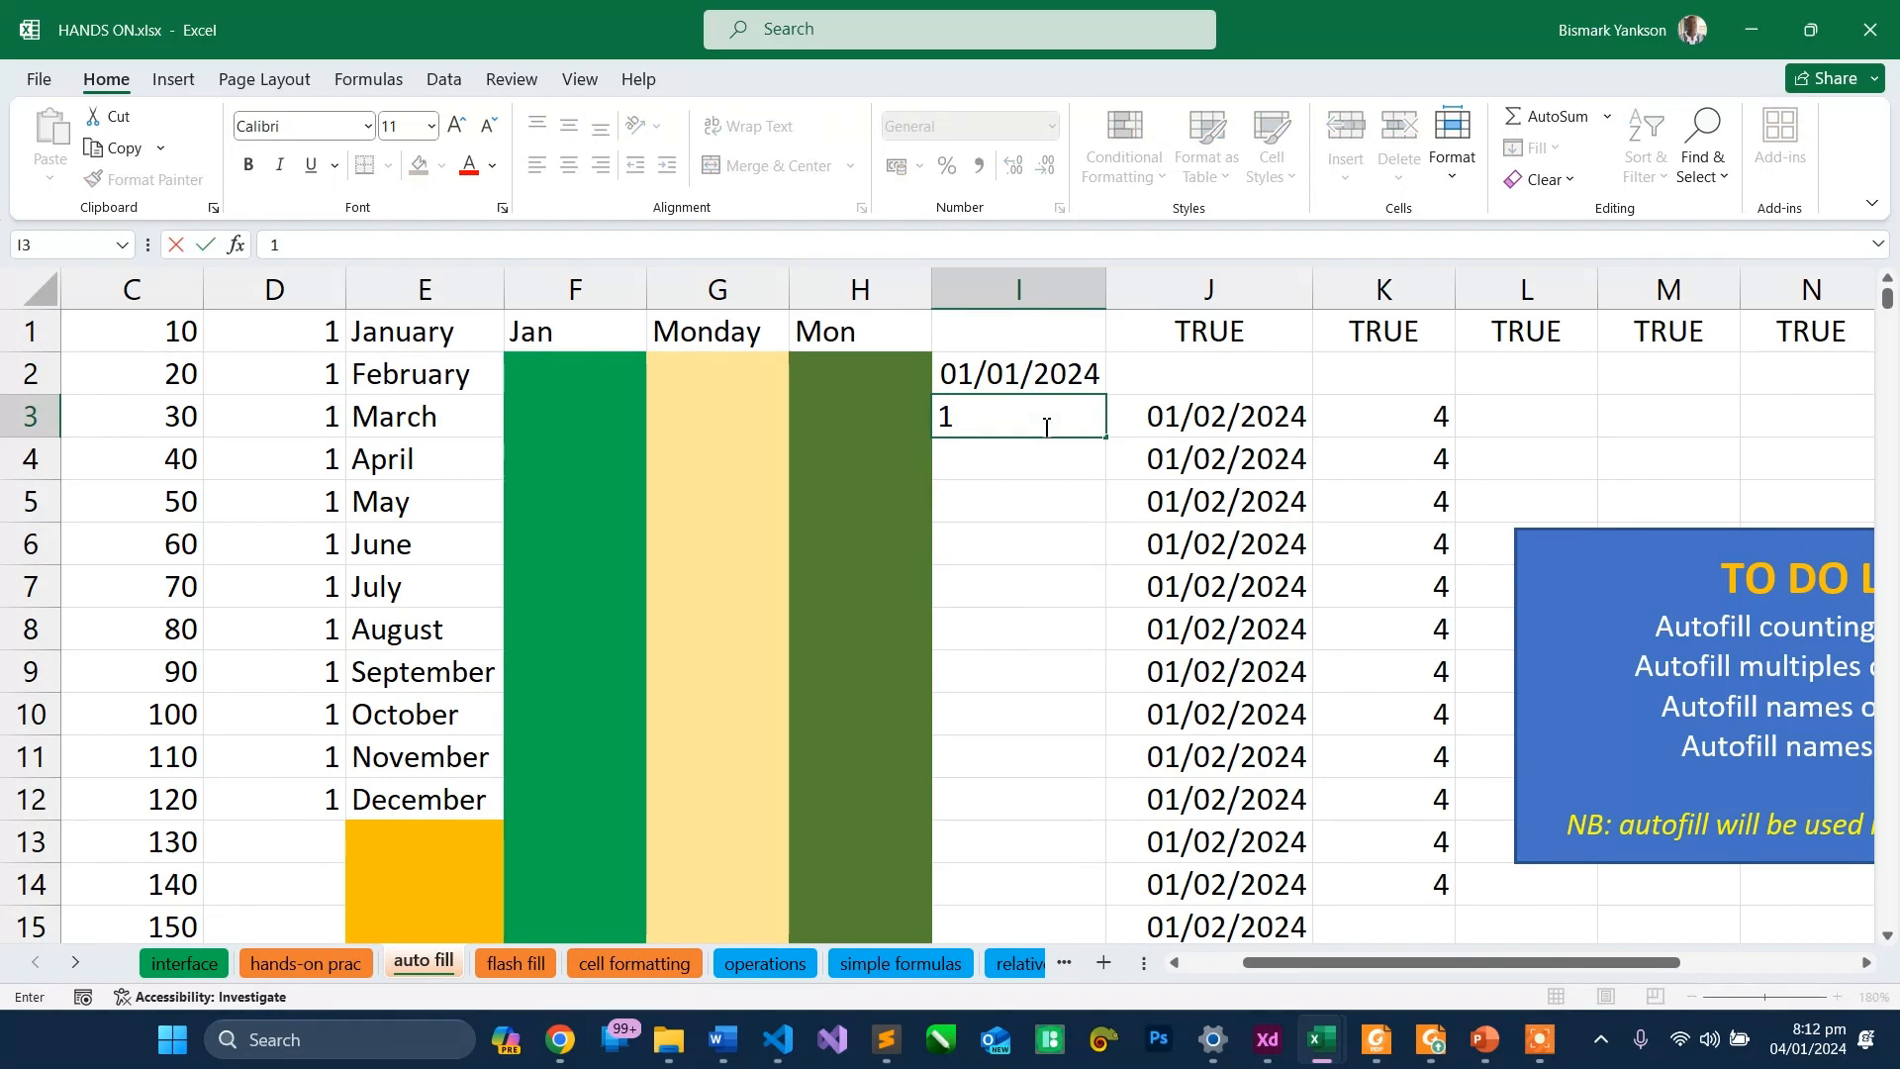
pyautogui.write('/2024')
pyautogui.press('Return')
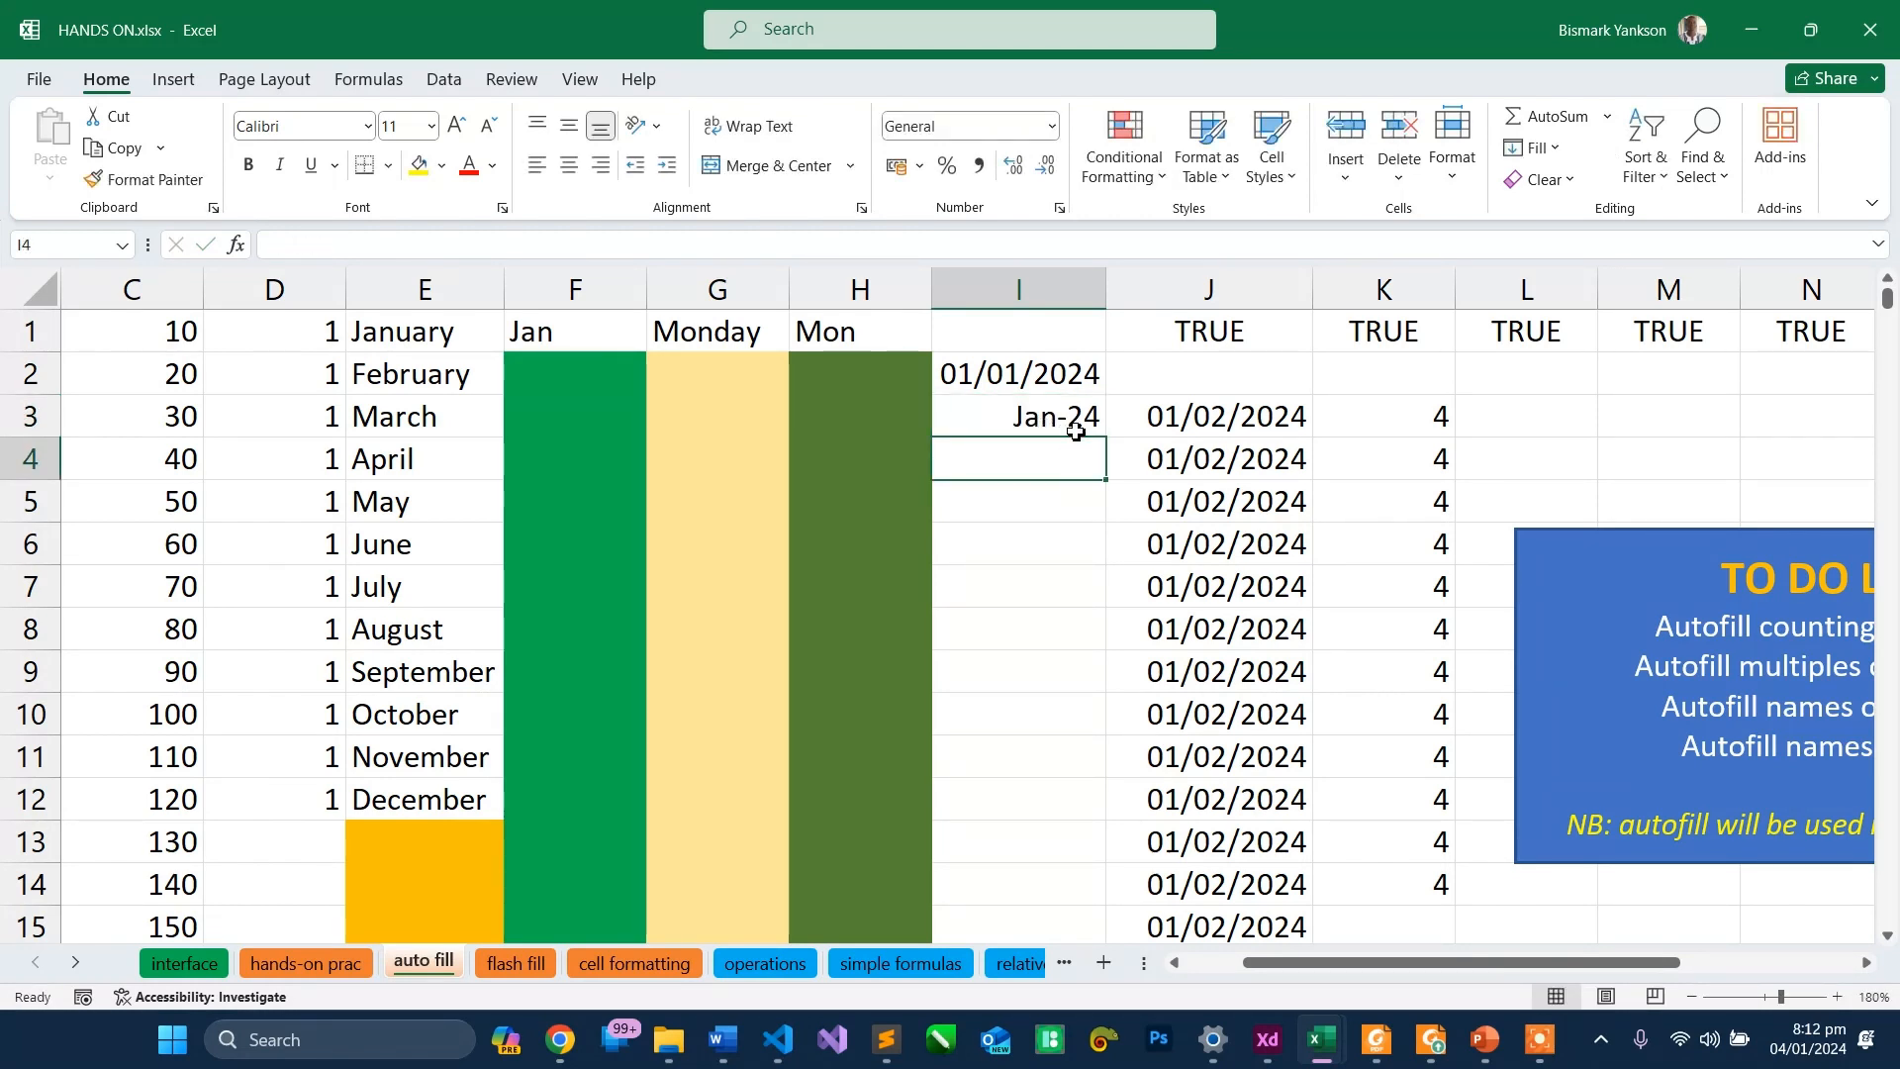
pyautogui.click(1075, 423)
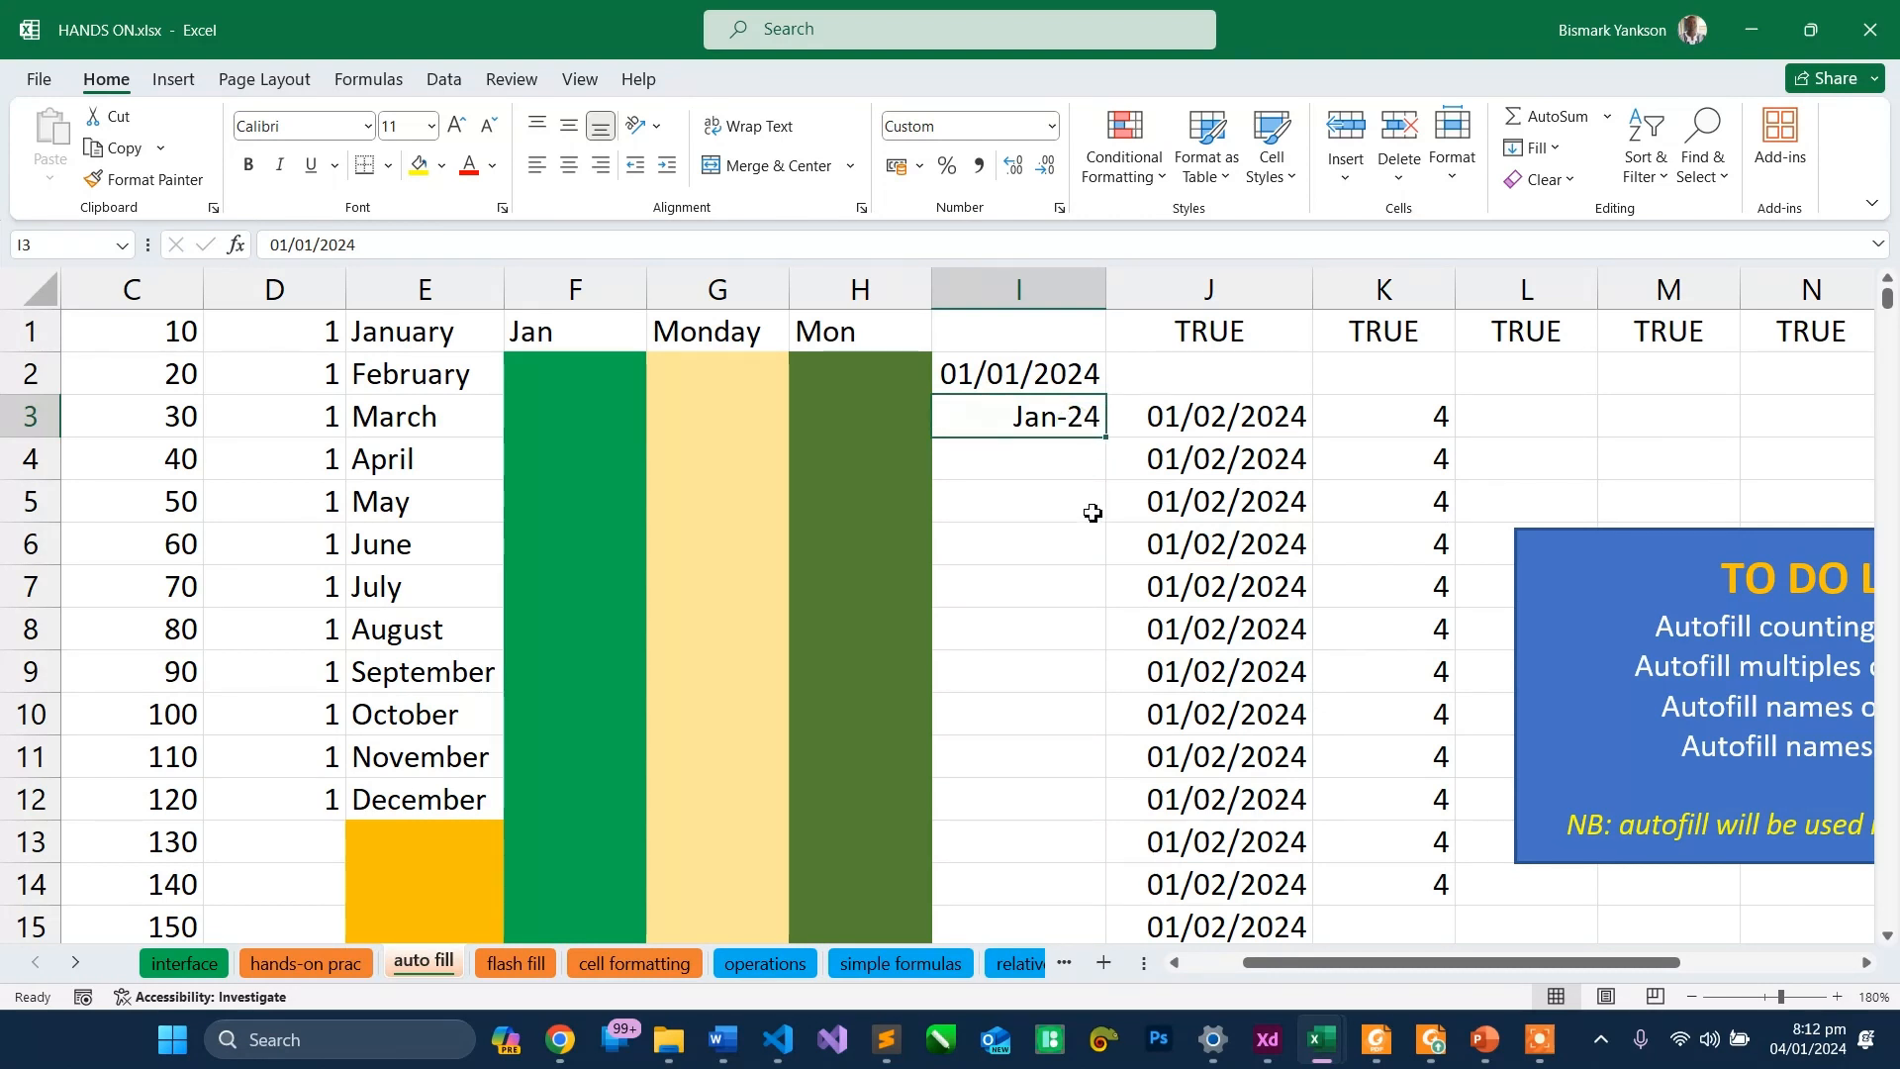
# - Autofill the abbreviated month names from Jan in F1 down to Dec in F12
pyautogui.click(615, 358)
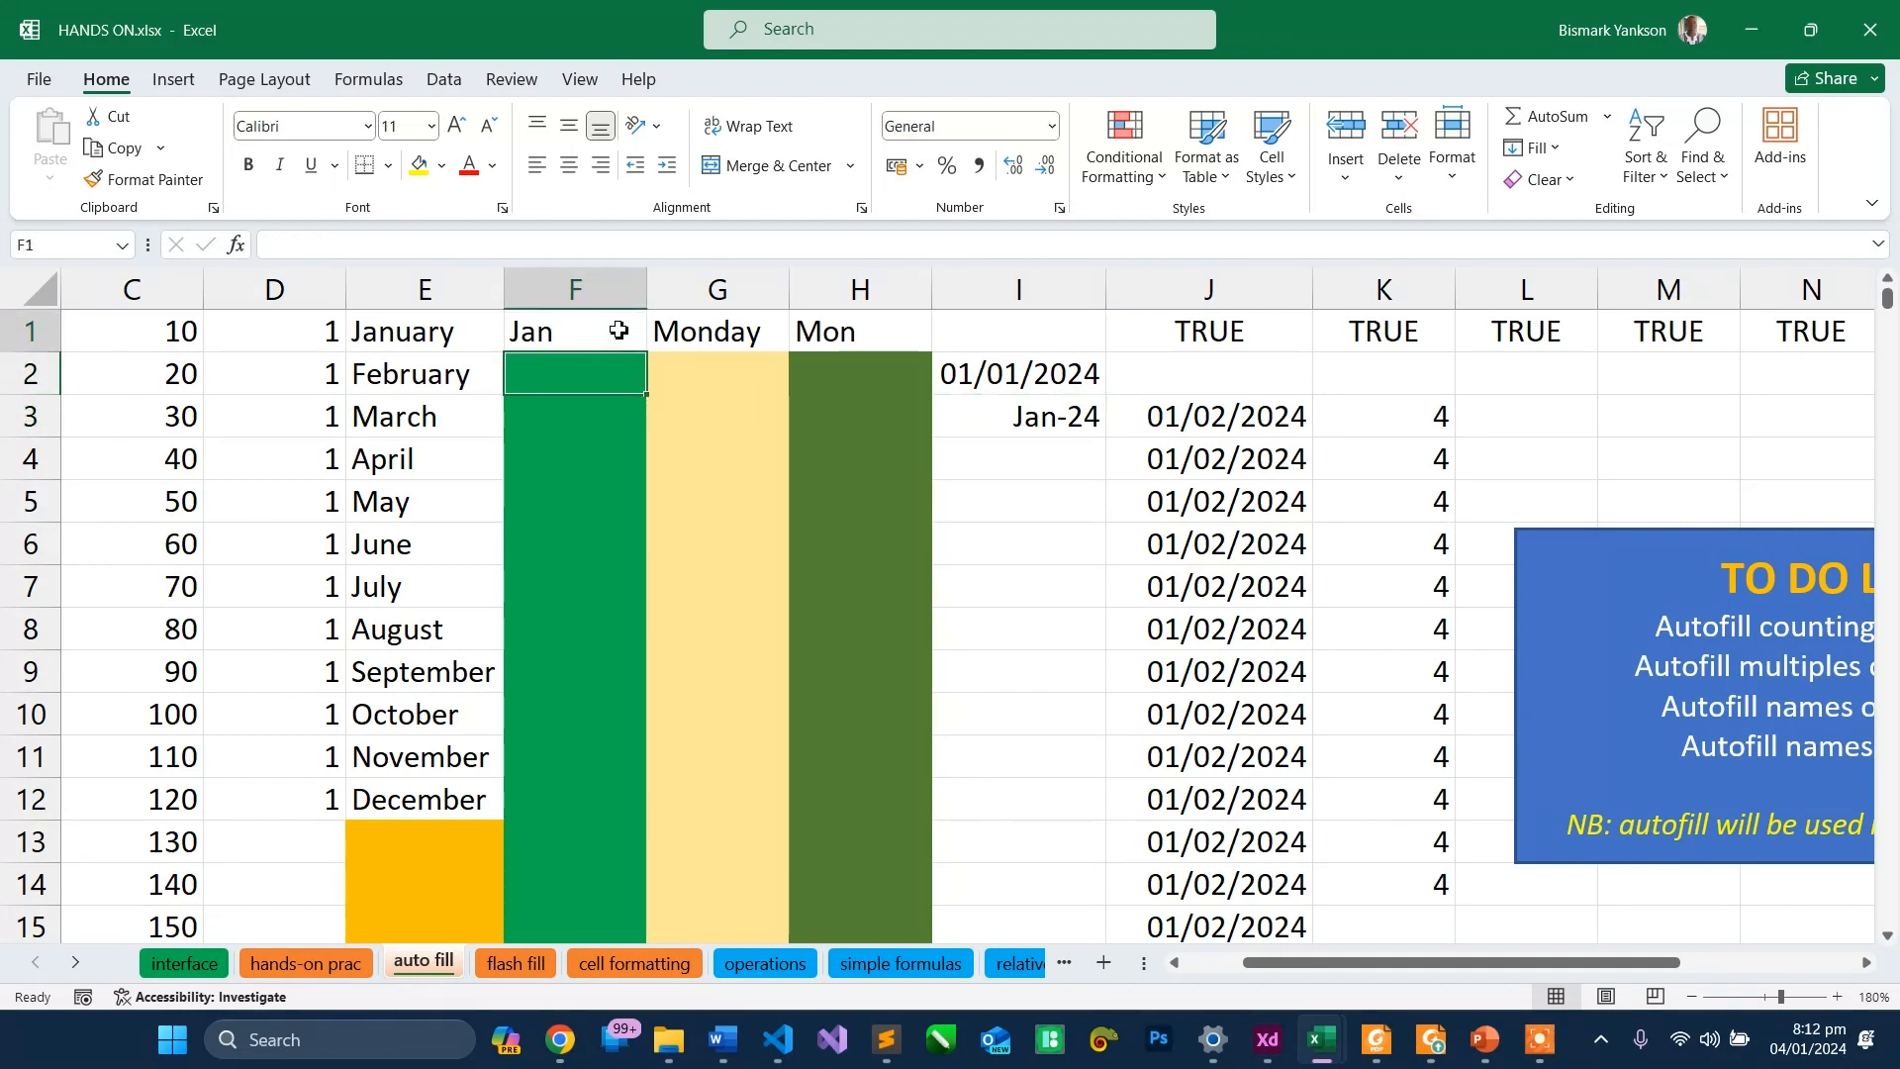
pyautogui.click(619, 330)
pyautogui.moveTo(650, 356); pyautogui.dragTo(602, 806)
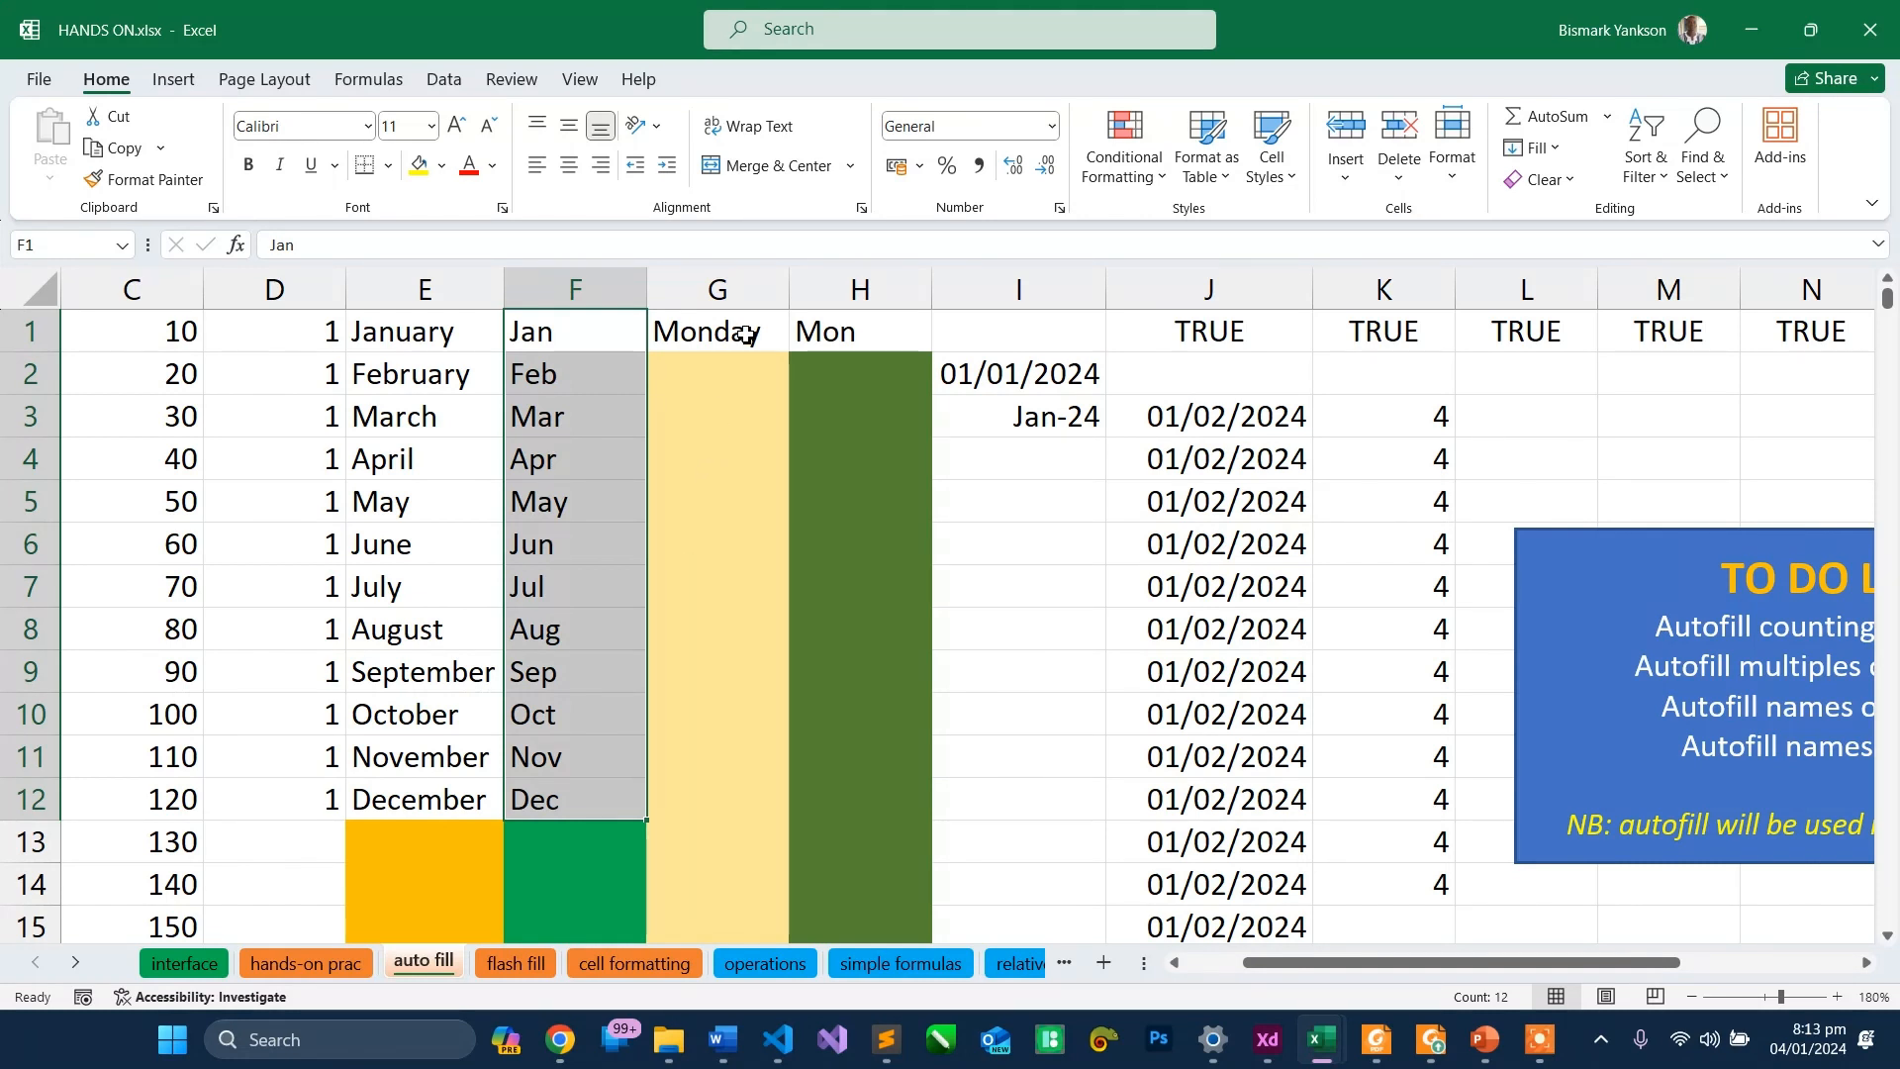
# - Autofill the day names from Monday in G1 and the abbreviated ones from Mon in H1 down to row 9
pyautogui.click(749, 334)
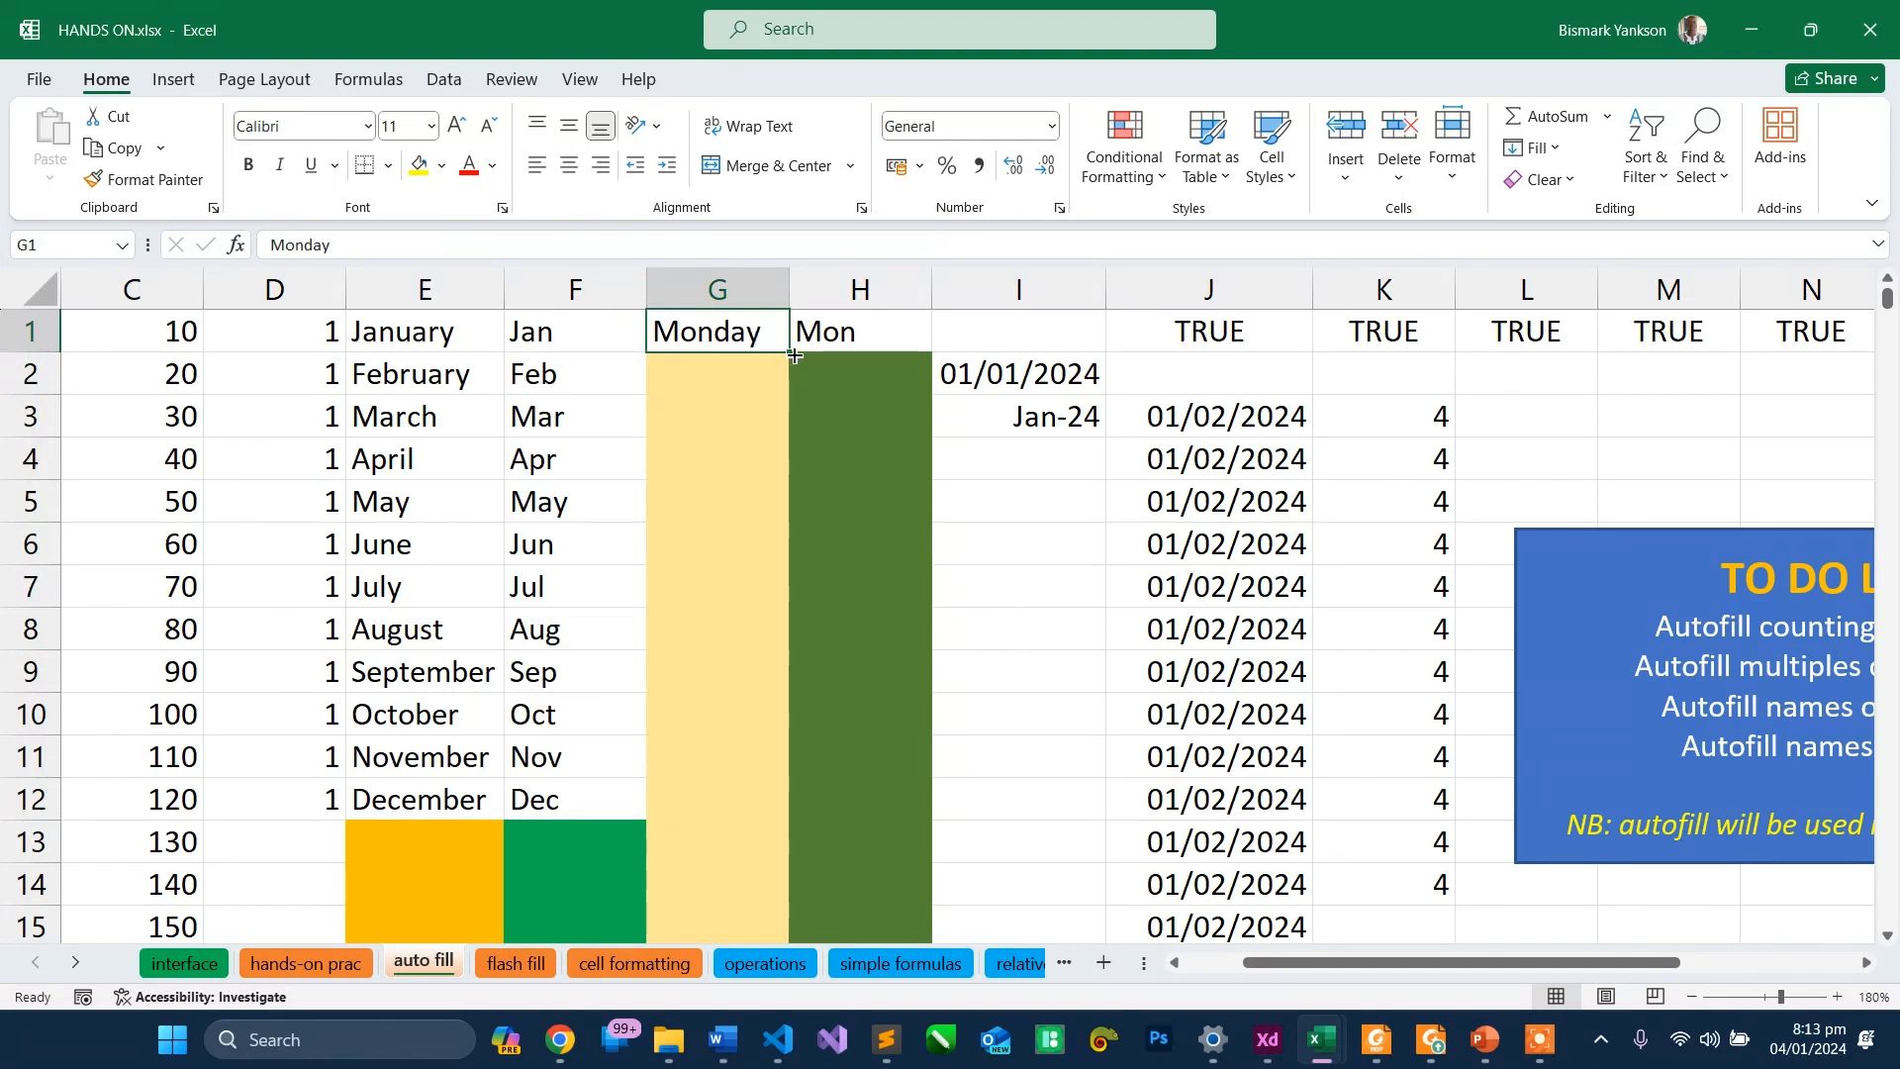
pyautogui.moveTo(792, 360); pyautogui.dragTo(780, 701)
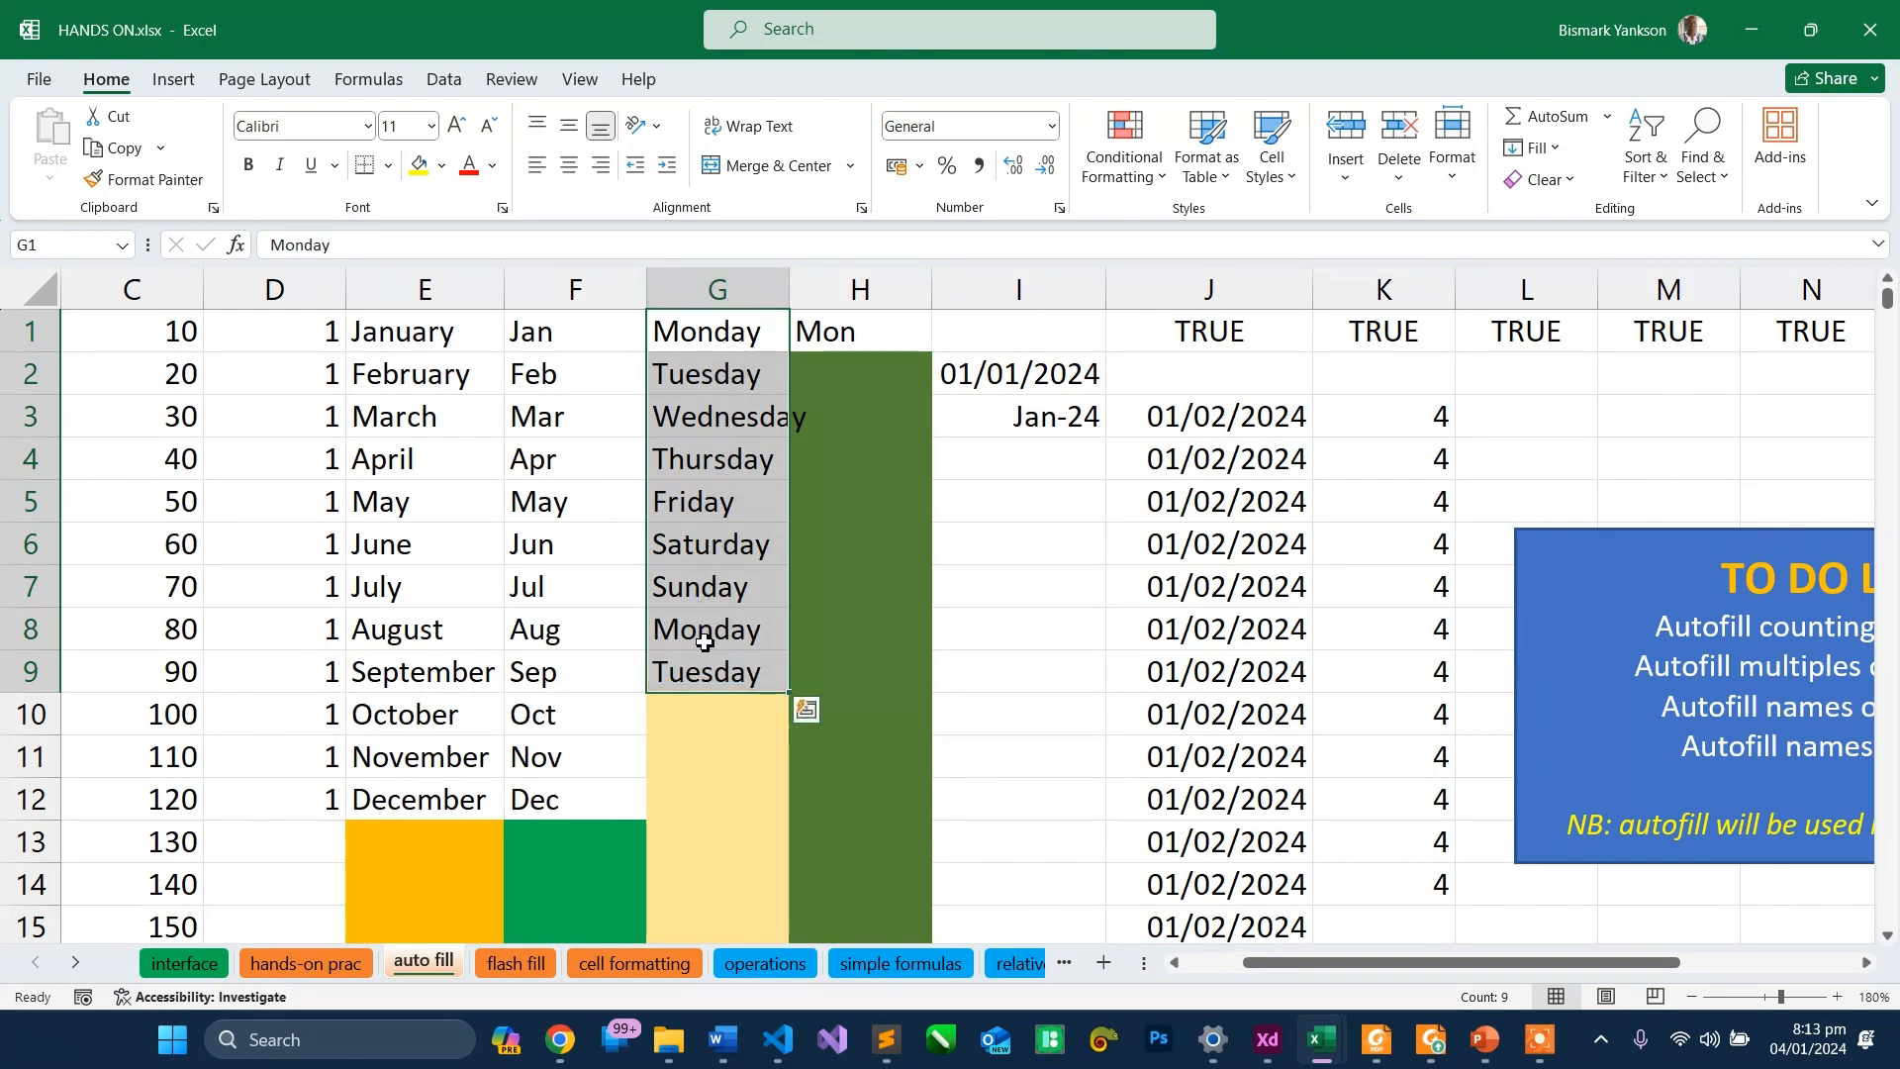
pyautogui.click(837, 331)
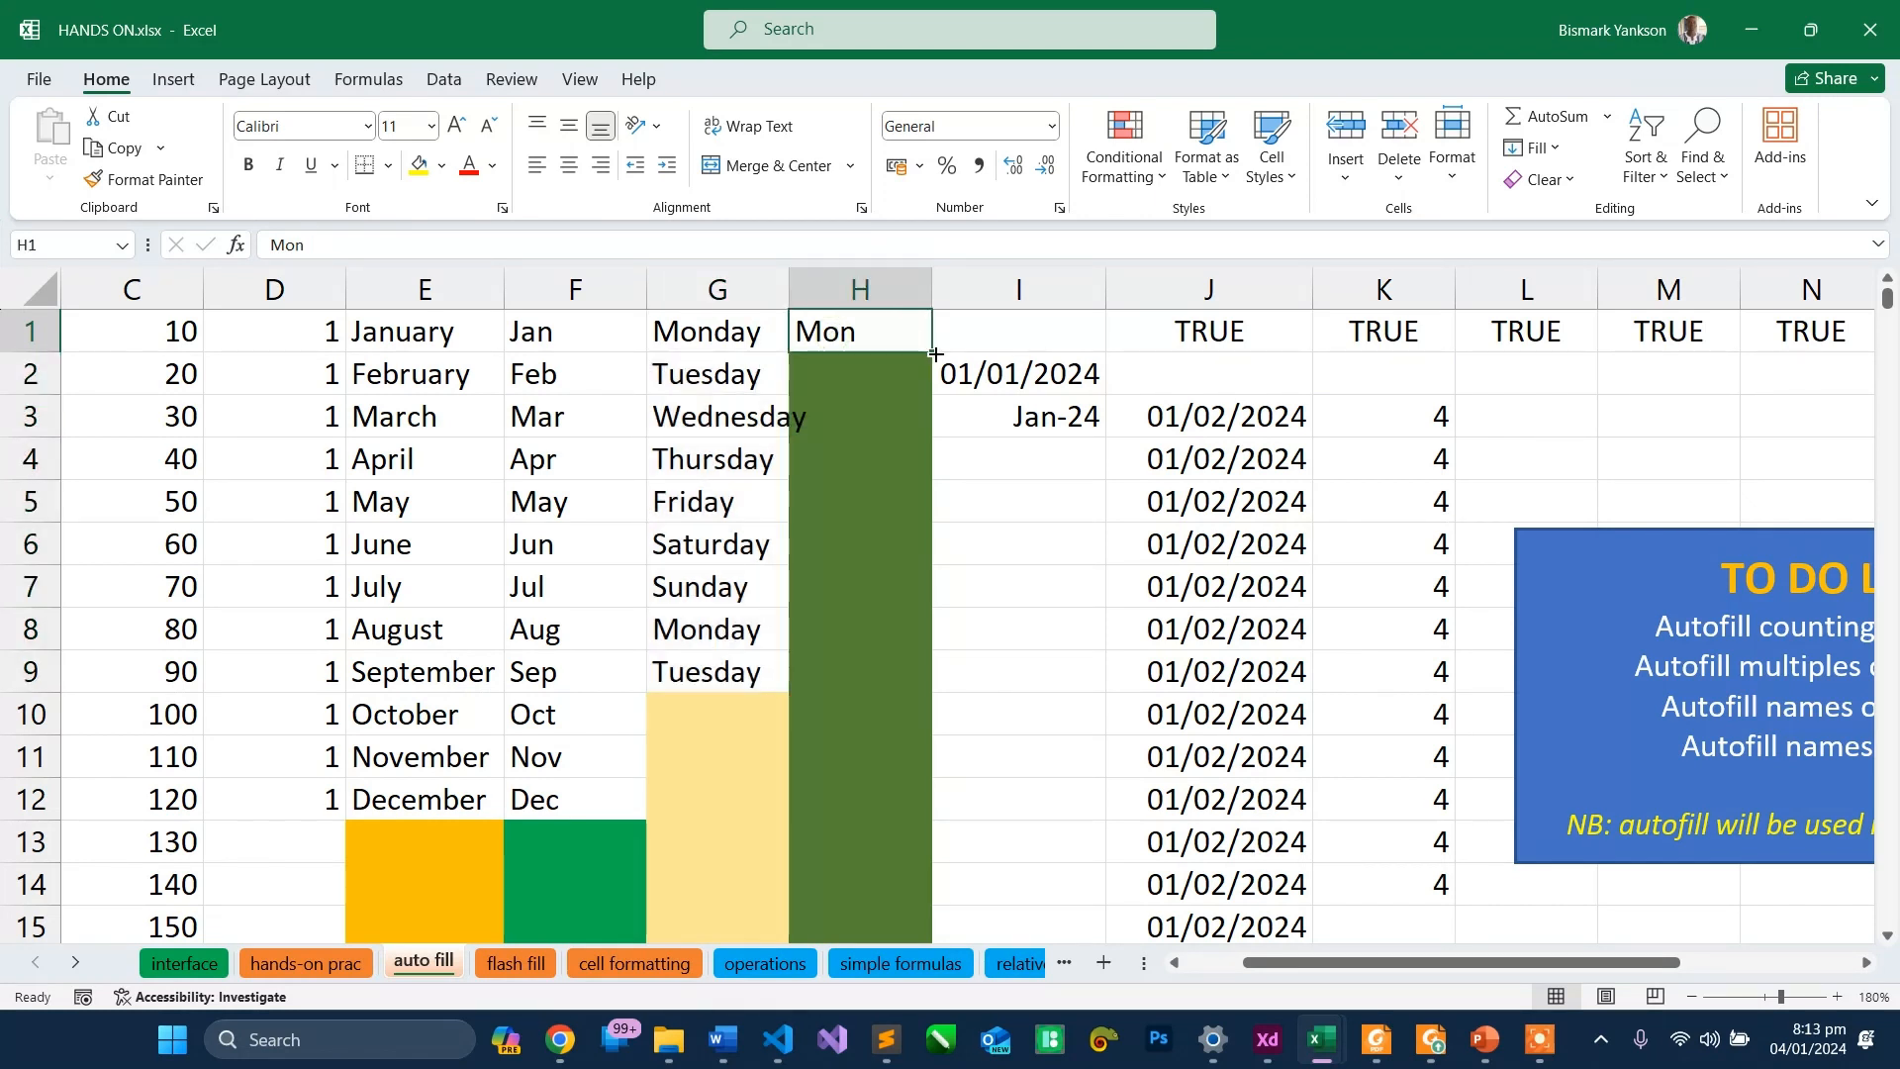
pyautogui.moveTo(934, 354); pyautogui.dragTo(921, 680)
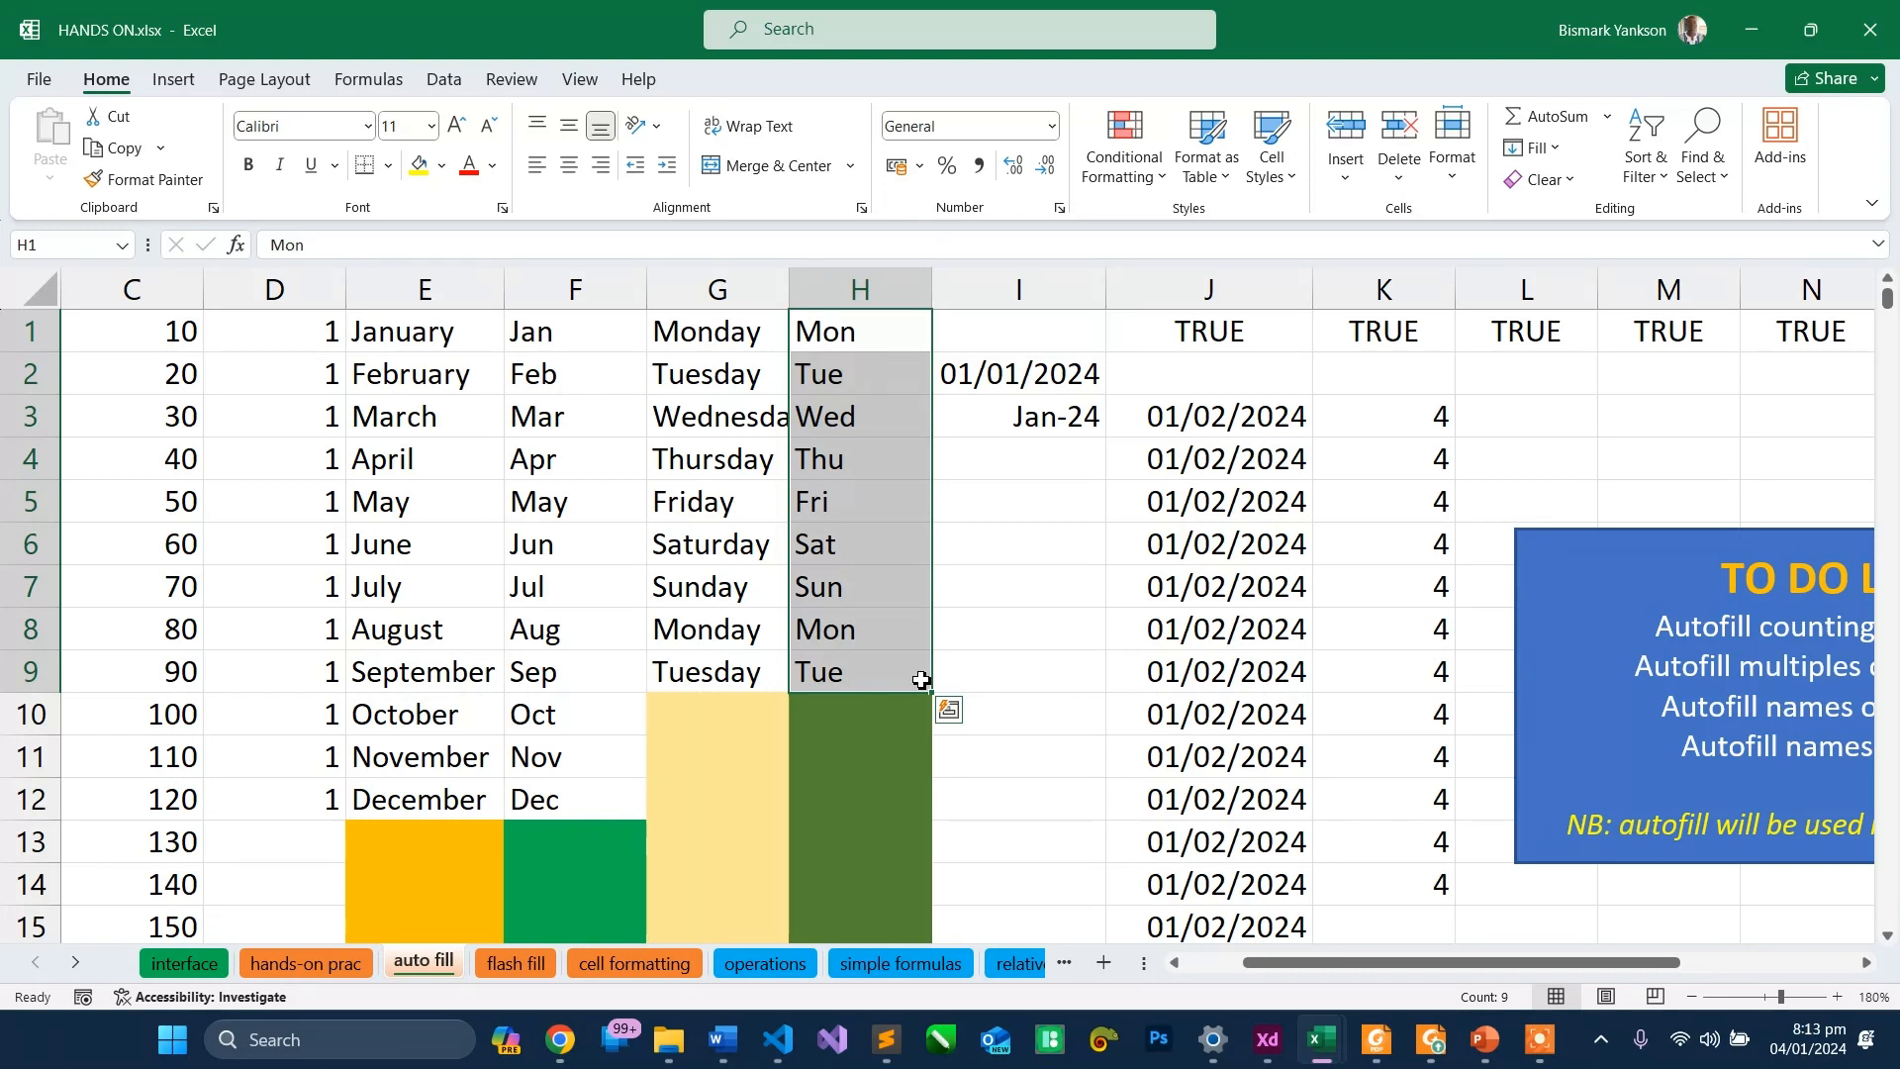
# - Insert a blank column between the abbreviated day names in column H and the dates in column I
pyautogui.click(1020, 289)
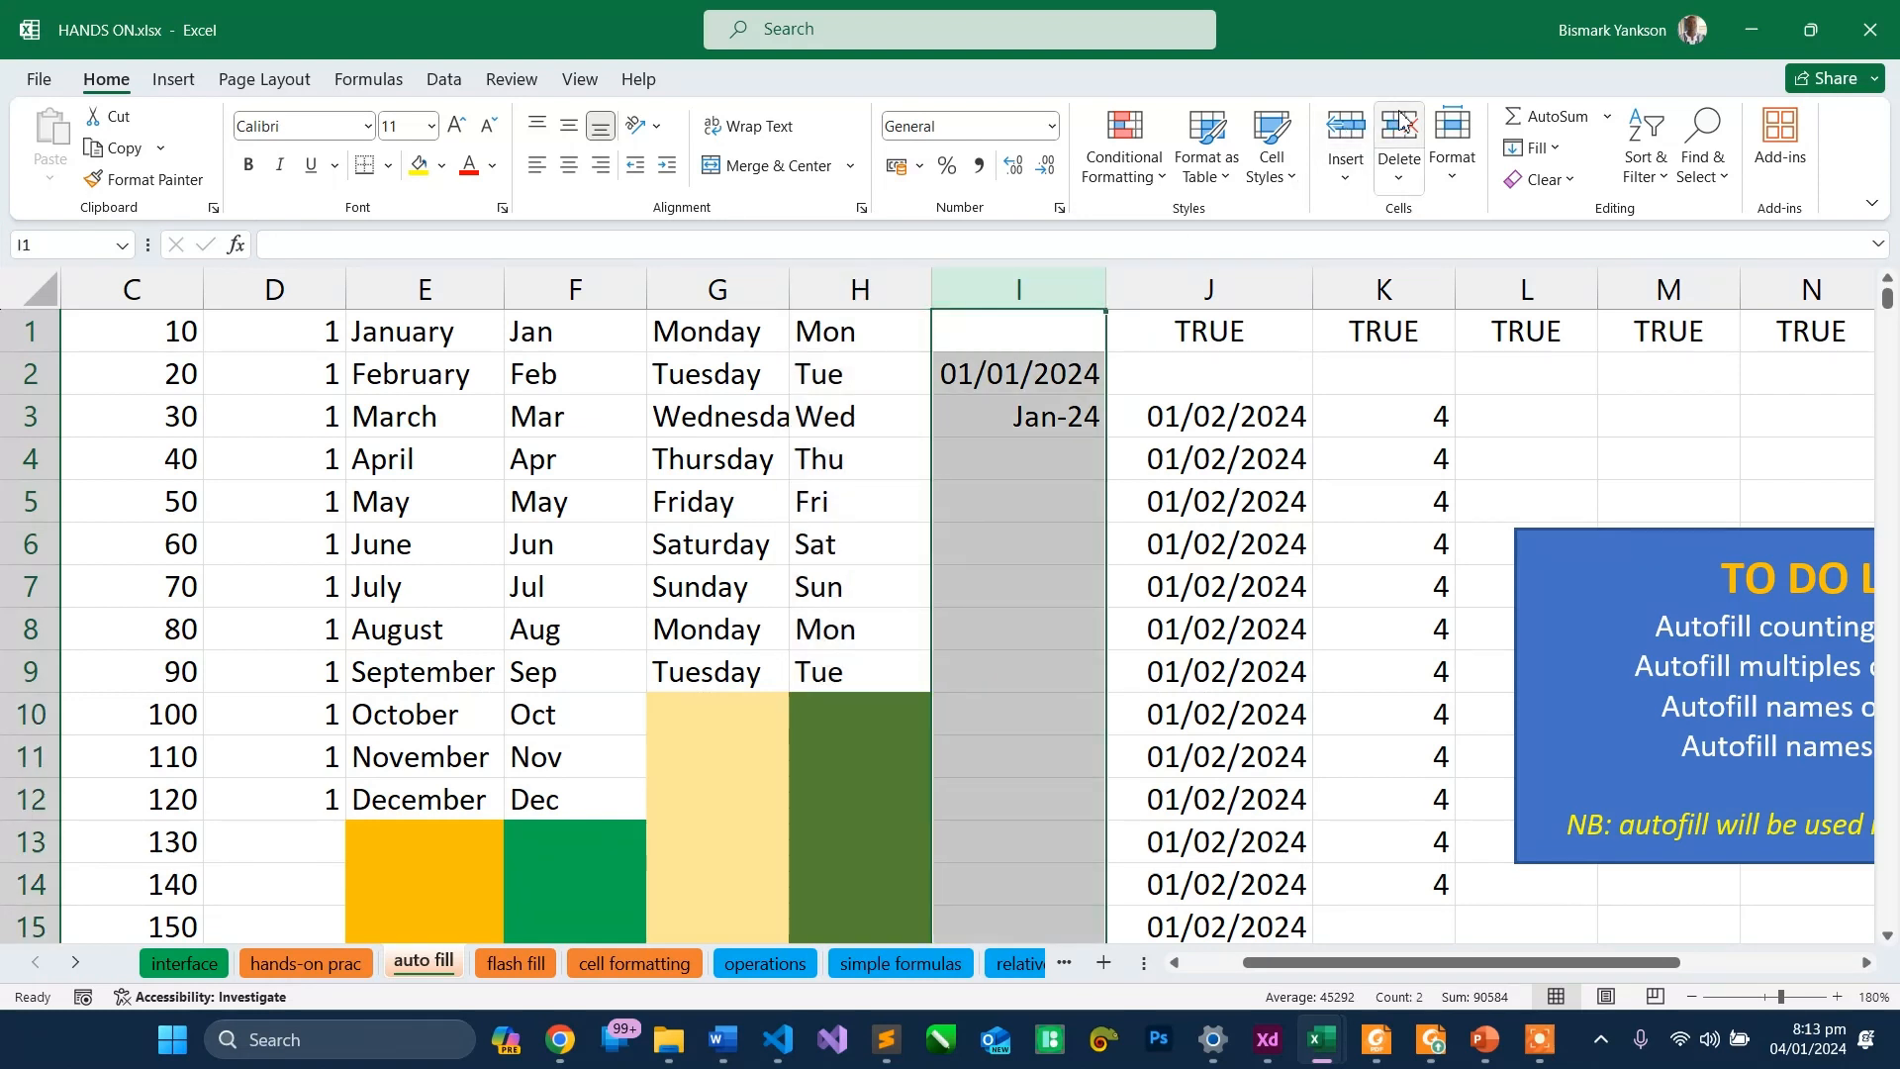
pyautogui.click(1352, 123)
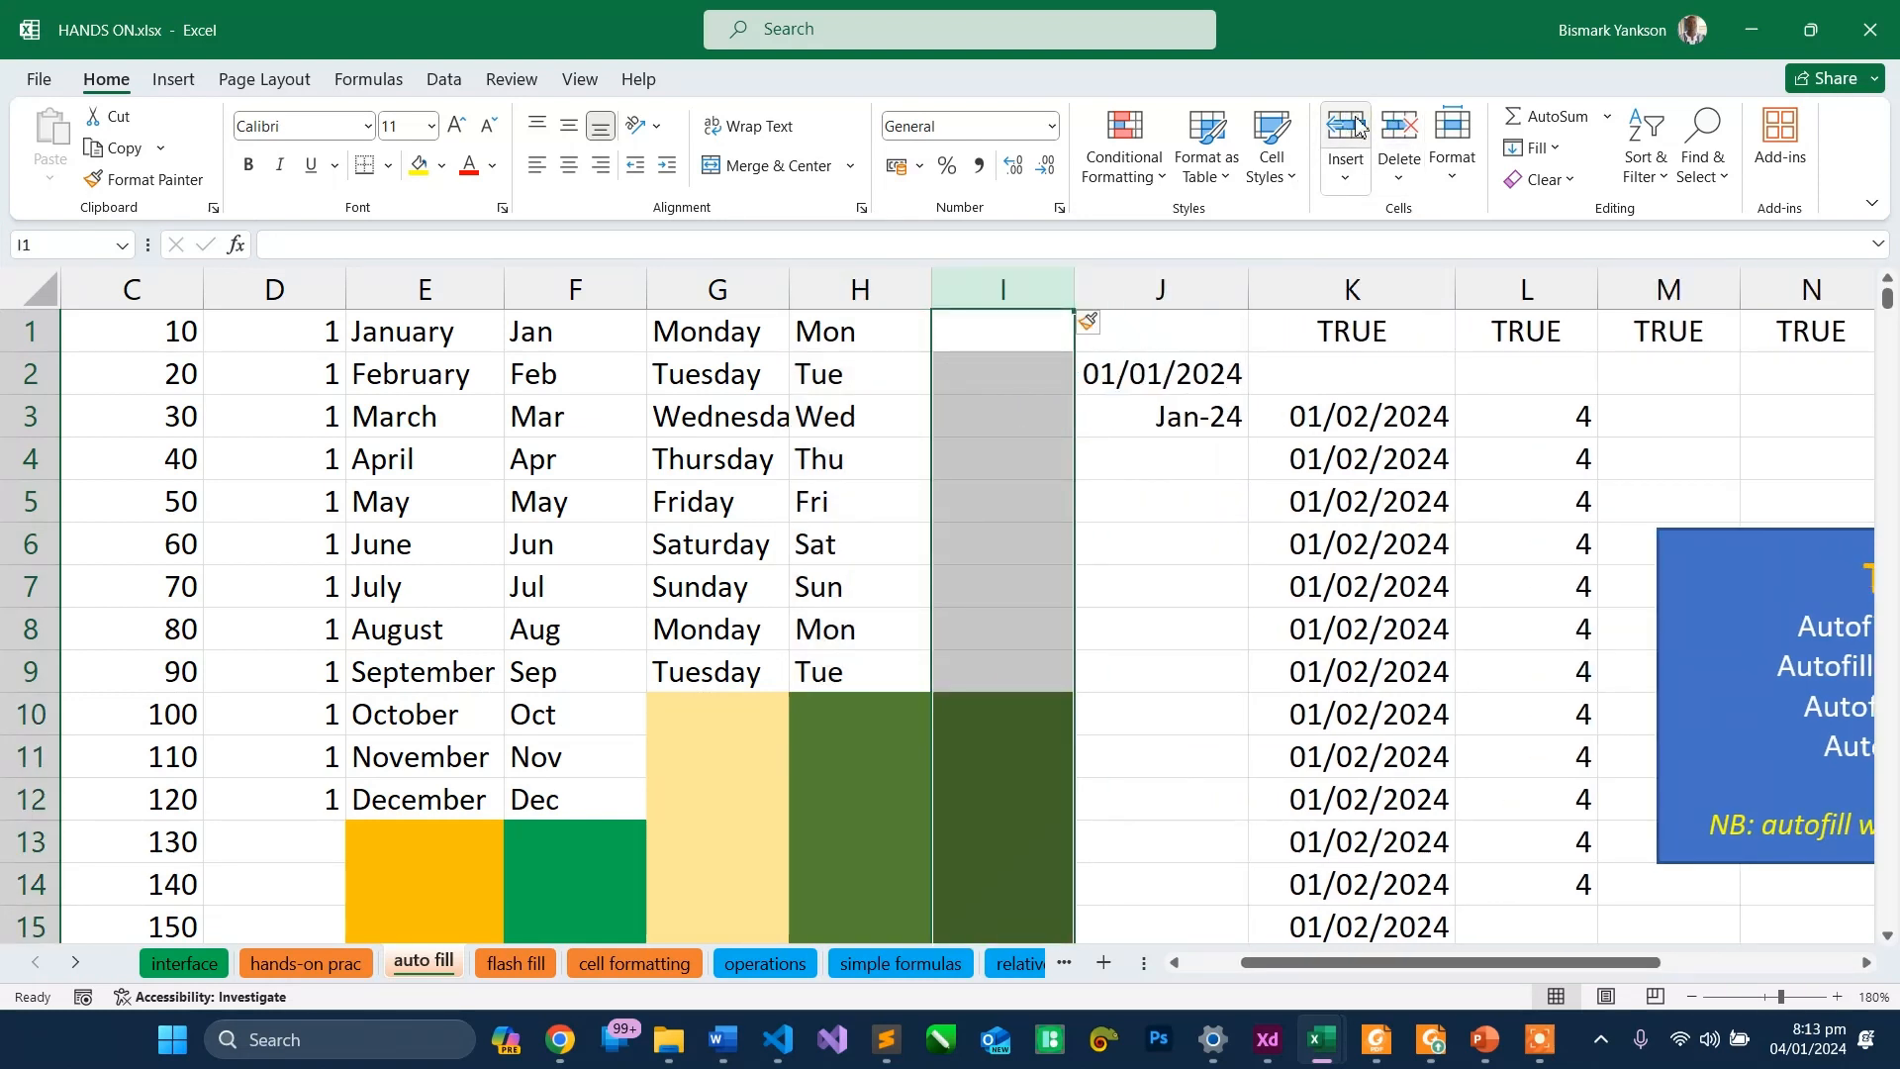
pyautogui.click(829, 340)
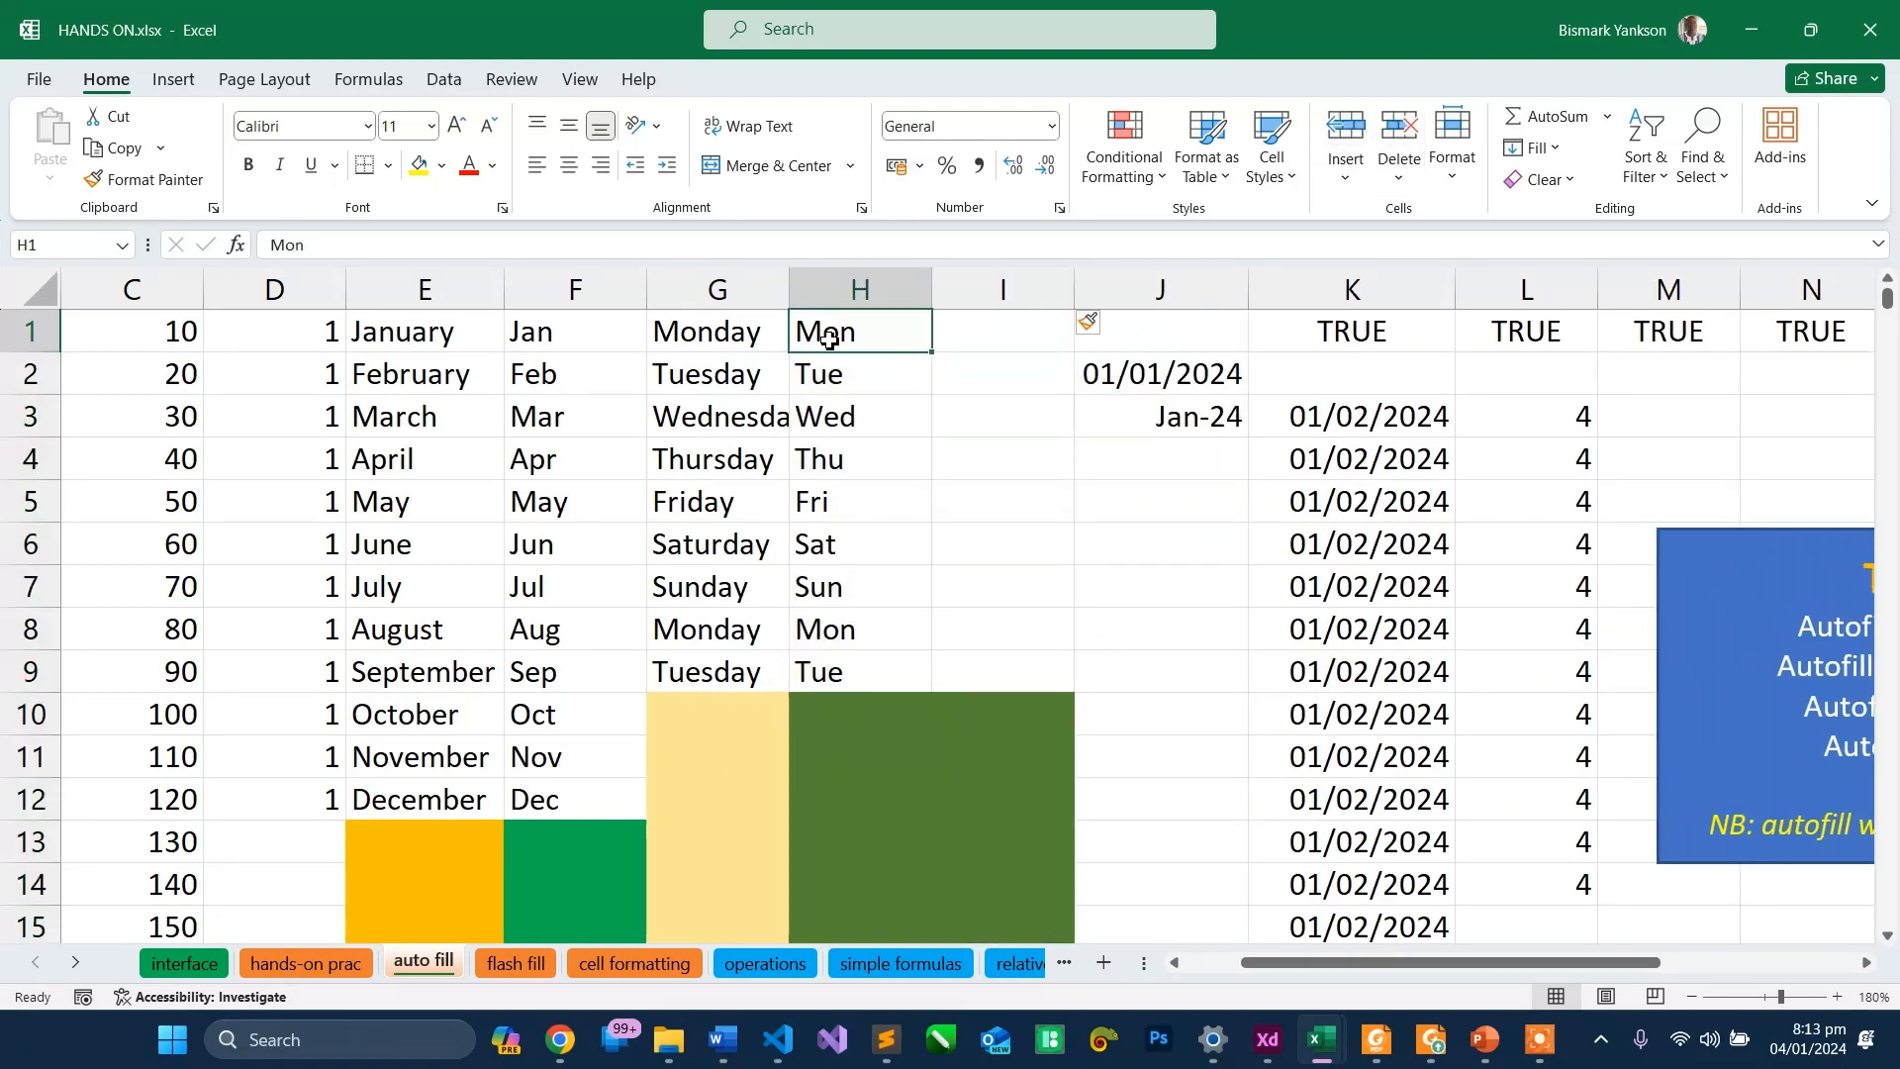
# - Enter Mon in both I1 and I2 and autofill the repeated value down to I9
pyautogui.click(980, 335)
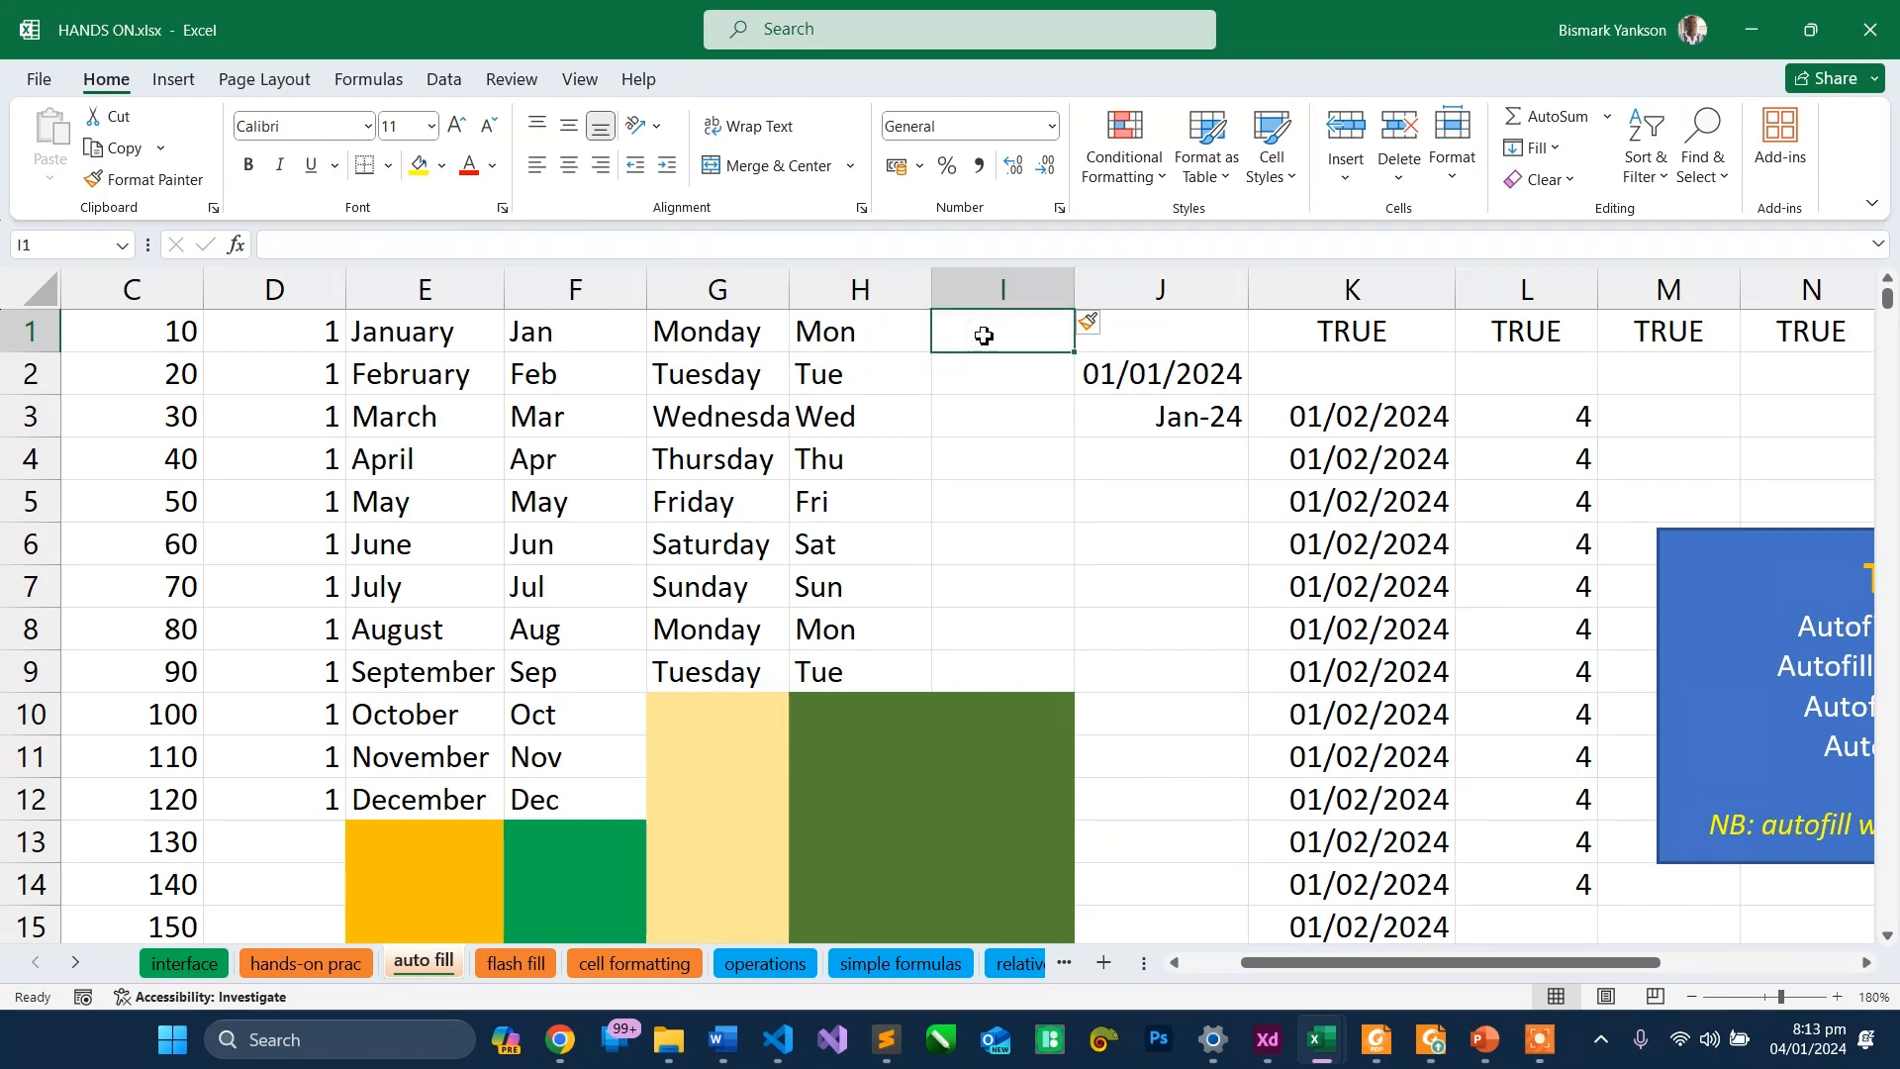
pyautogui.write('Mon')
pyautogui.press('Return')
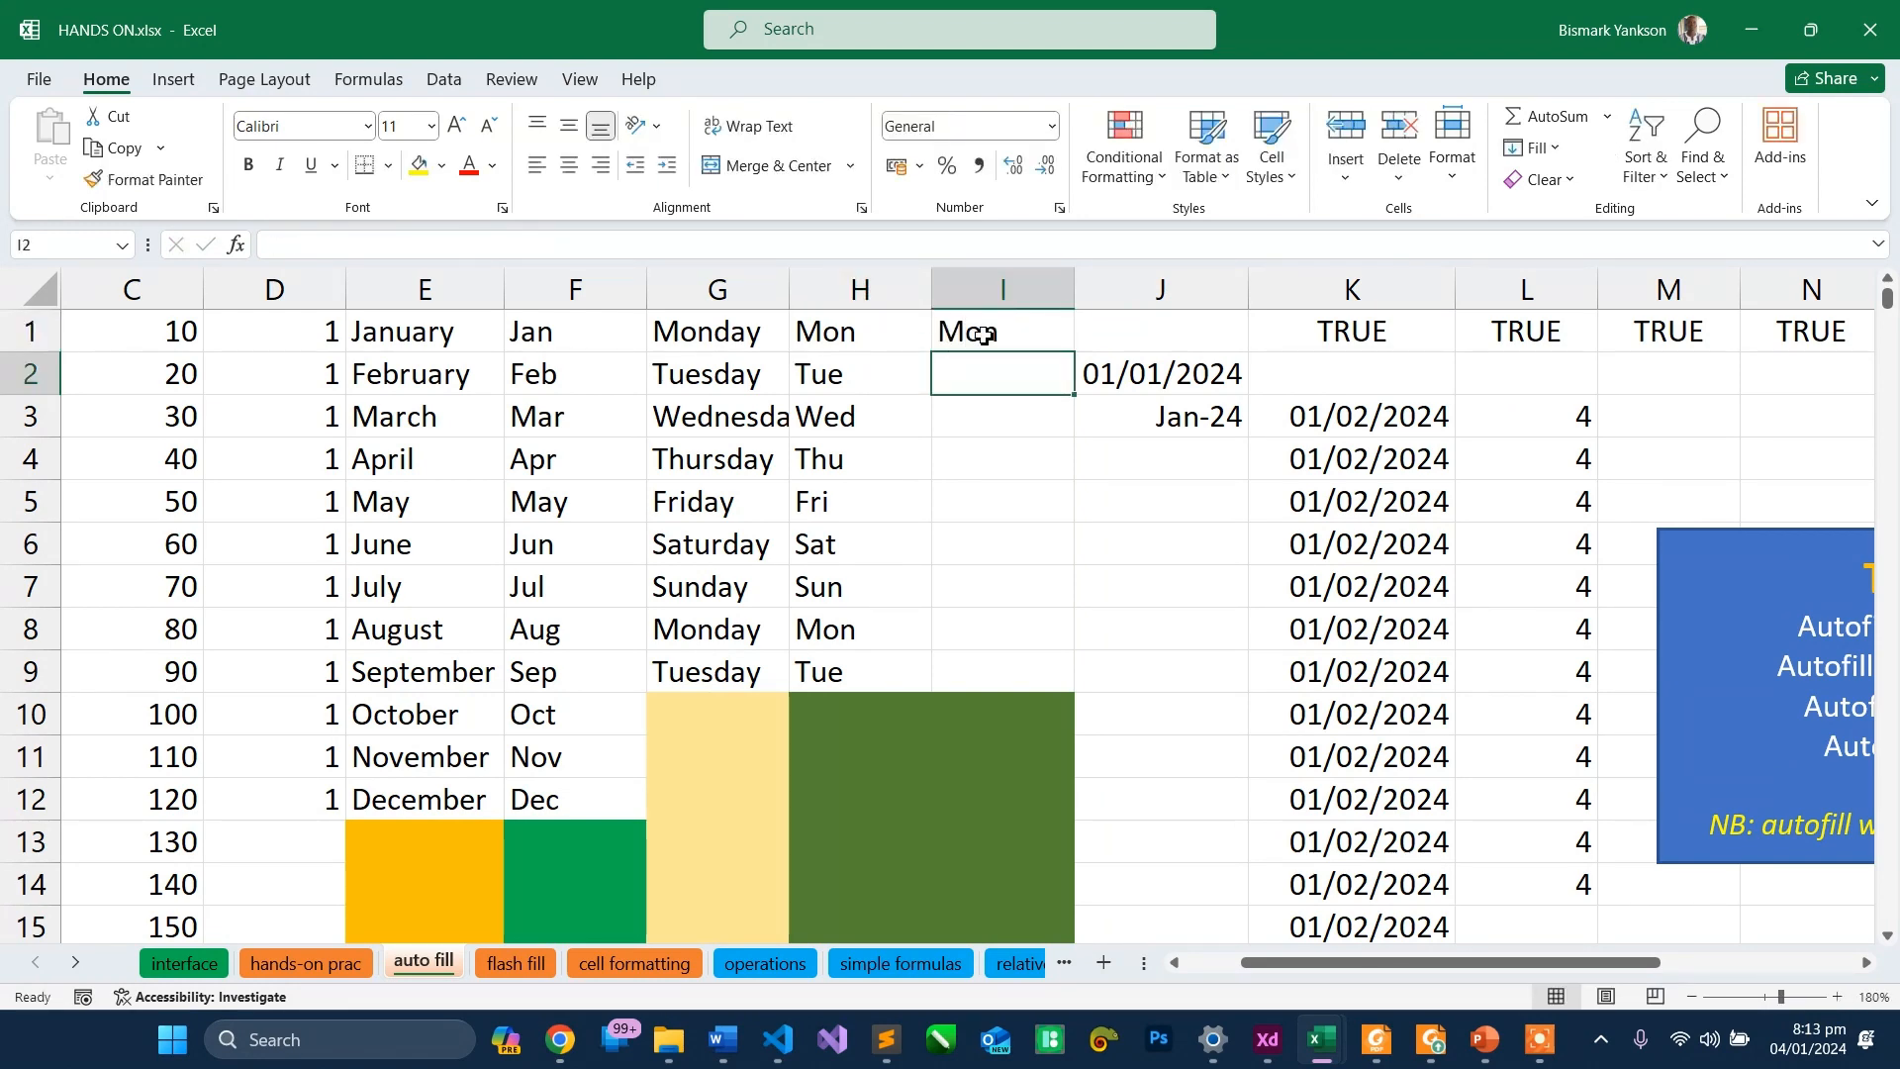
pyautogui.write('Mon')
pyautogui.press('Return')
pyautogui.moveTo(983, 334); pyautogui.dragTo(1070, 678)
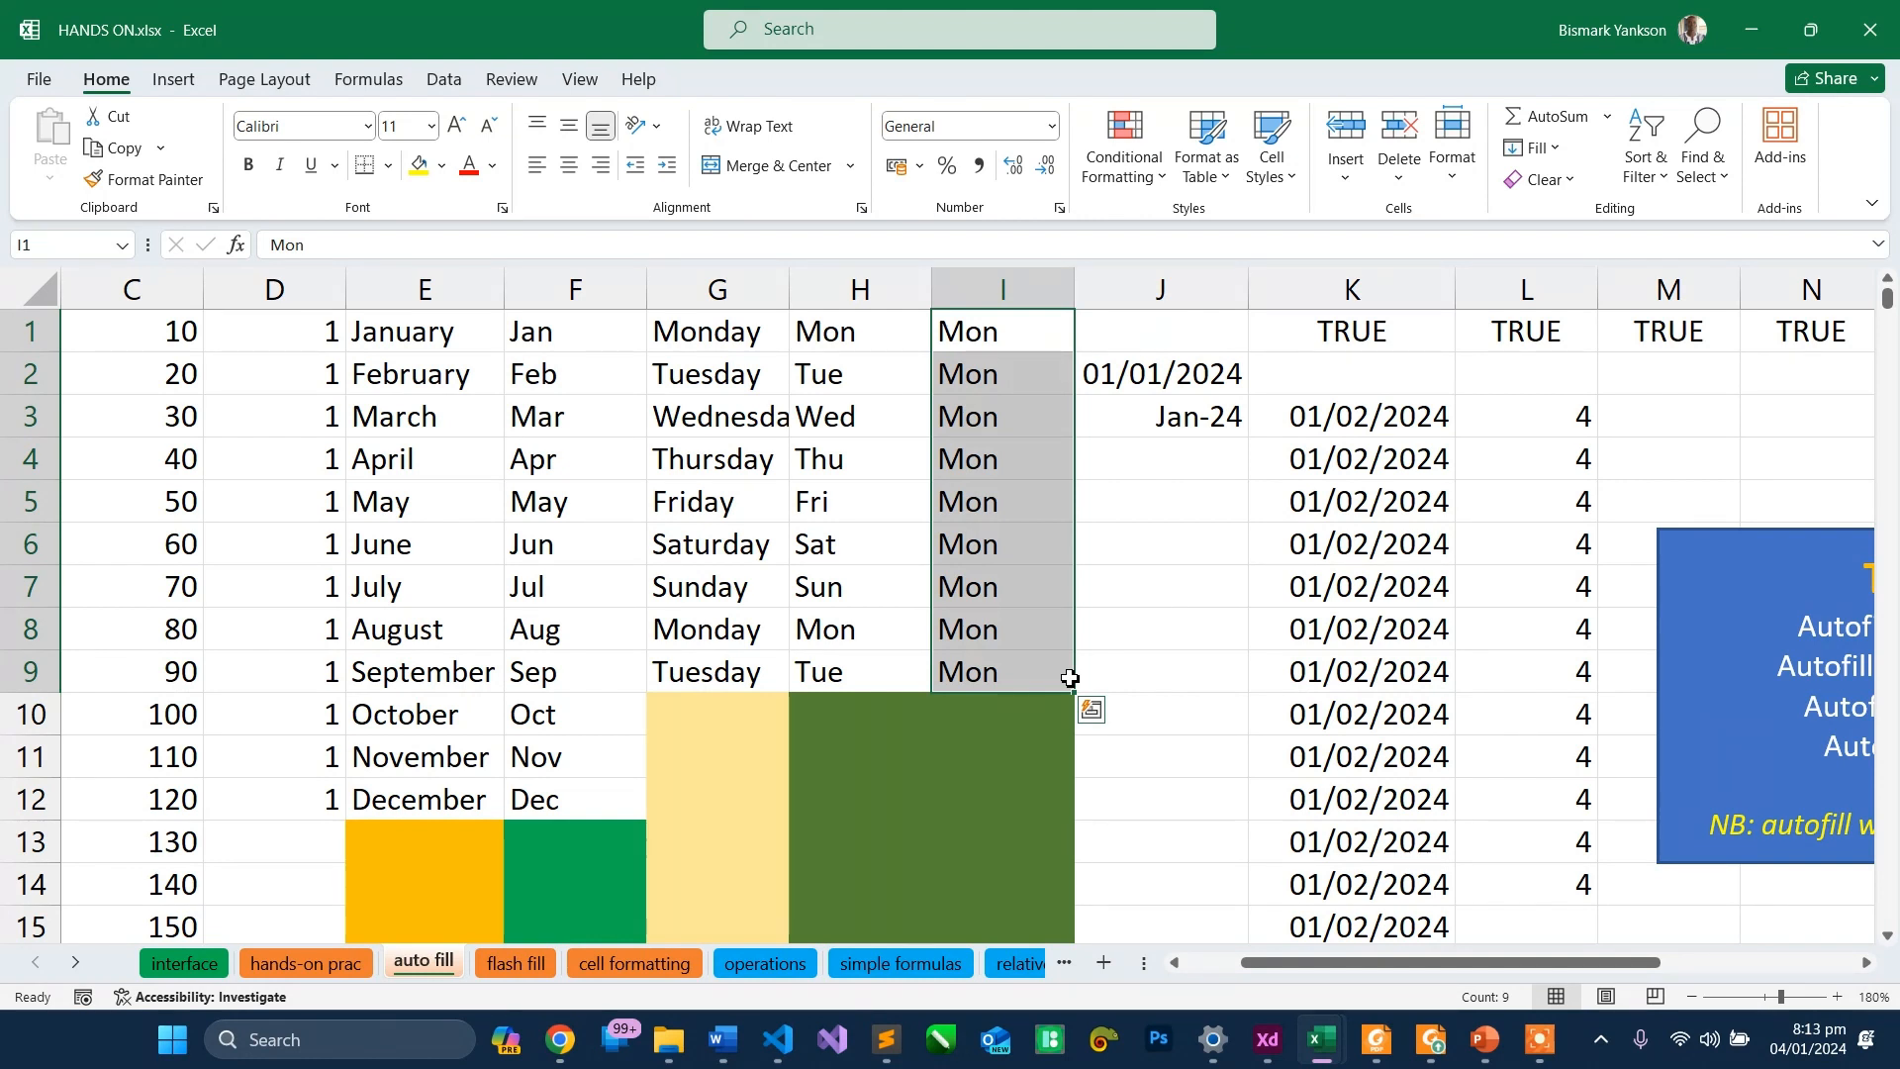
# - Switch to the flash fill sheet and widen its yellow column L
pyautogui.click(1331, 423)
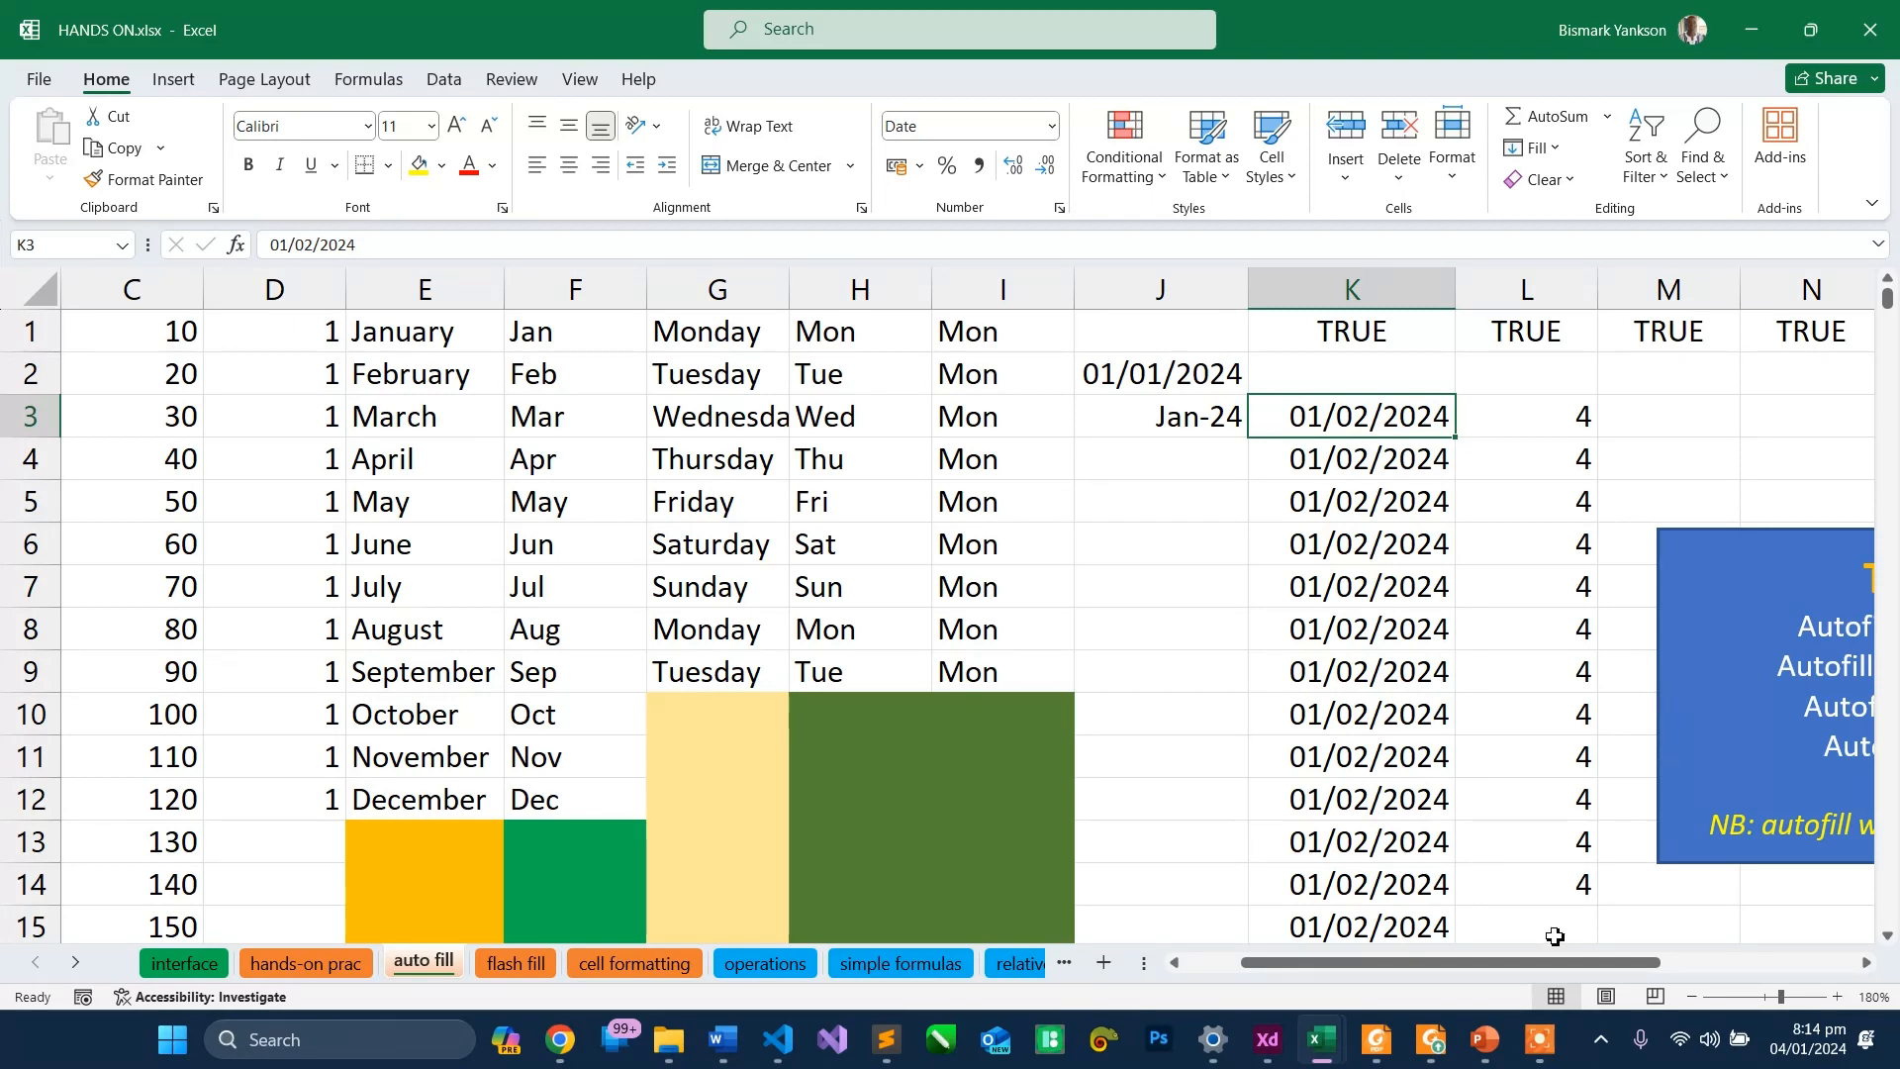
pyautogui.moveTo(1508, 975); pyautogui.dragTo(1709, 947)
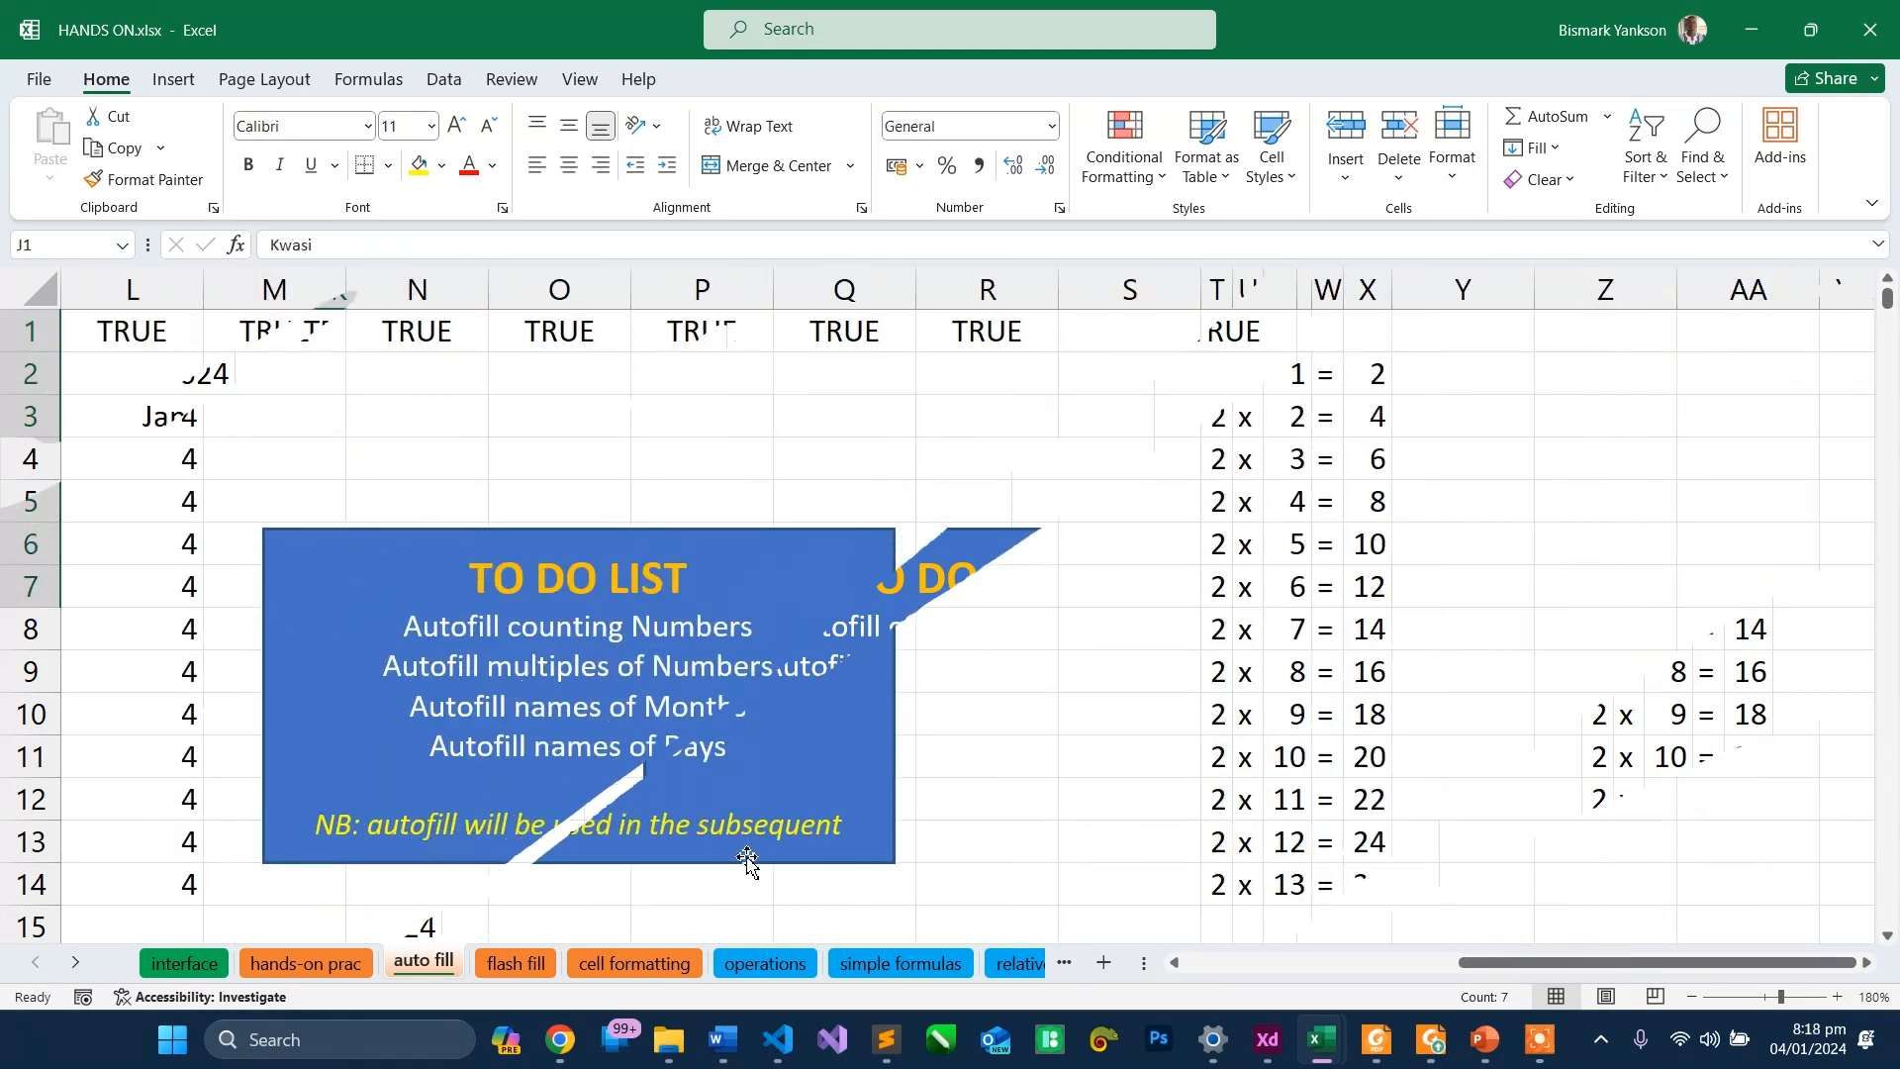
pyautogui.click(507, 975)
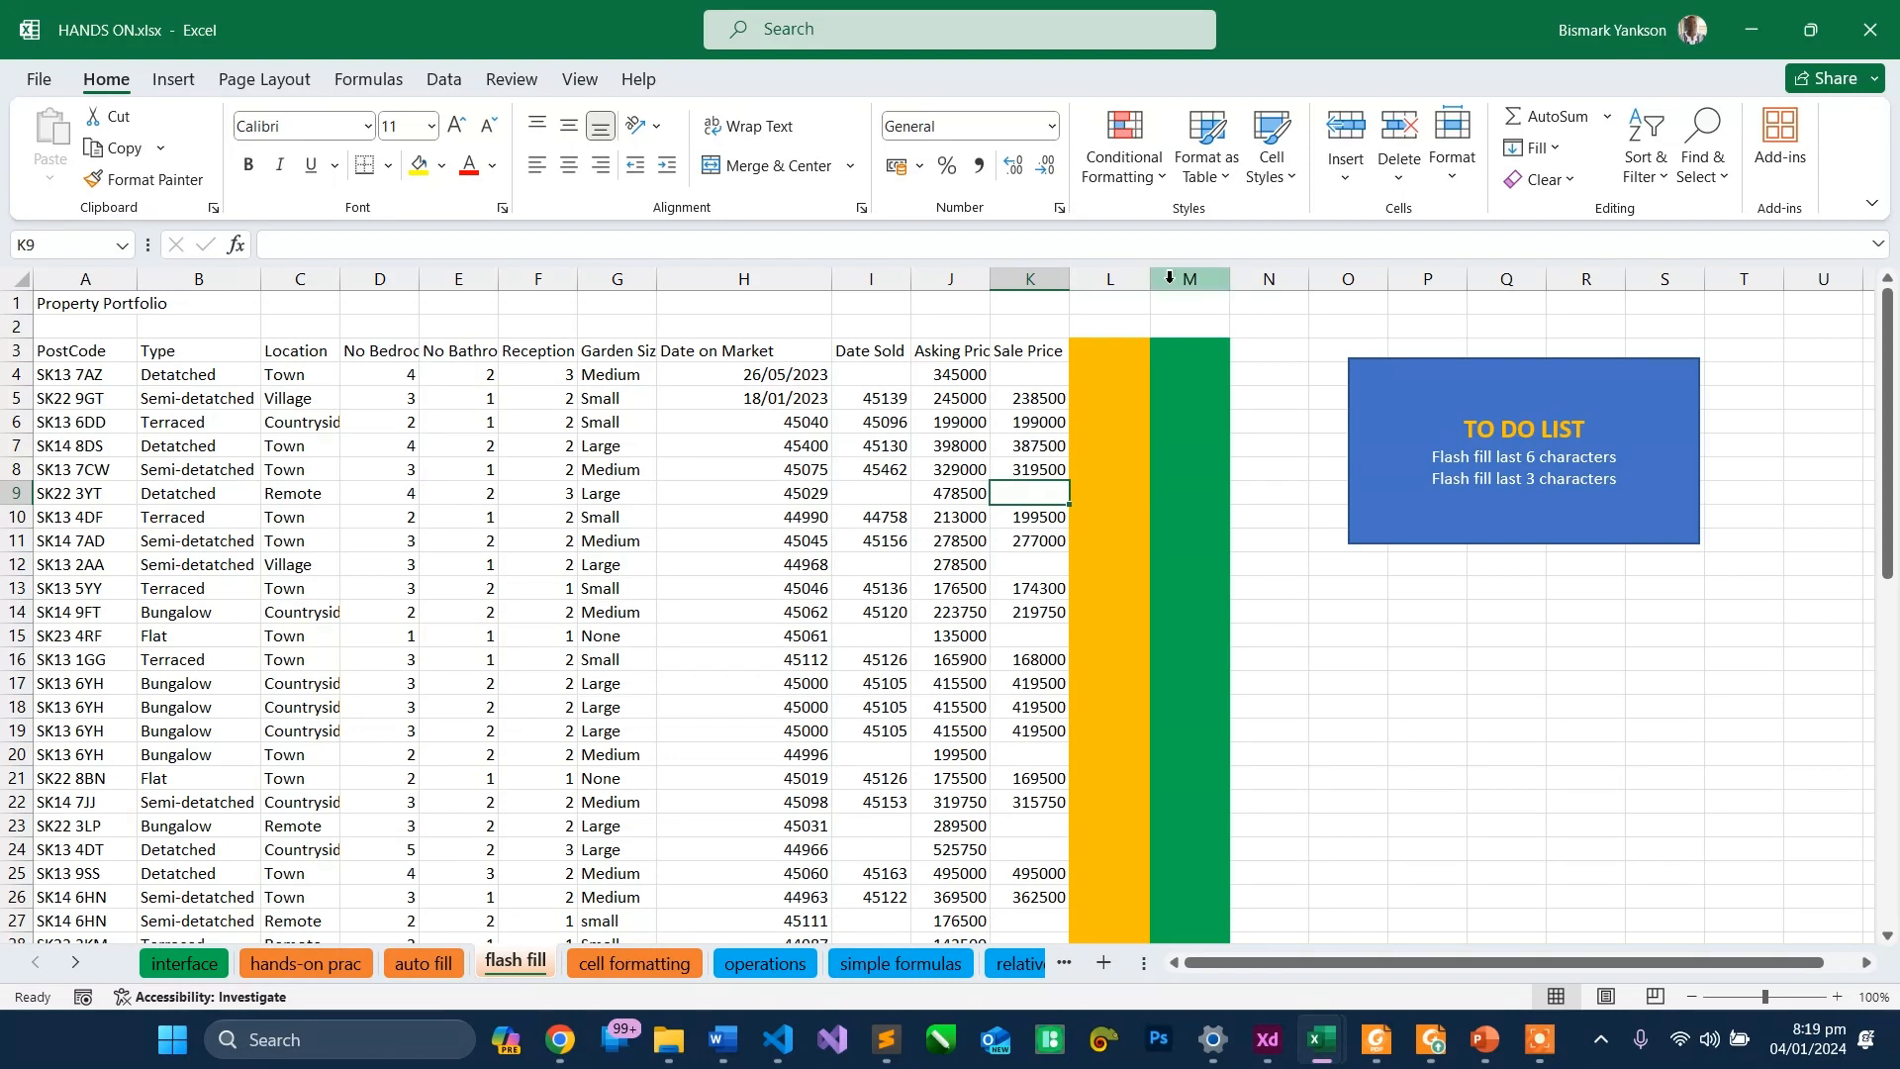
pyautogui.moveTo(1145, 287); pyautogui.dragTo(1279, 287)
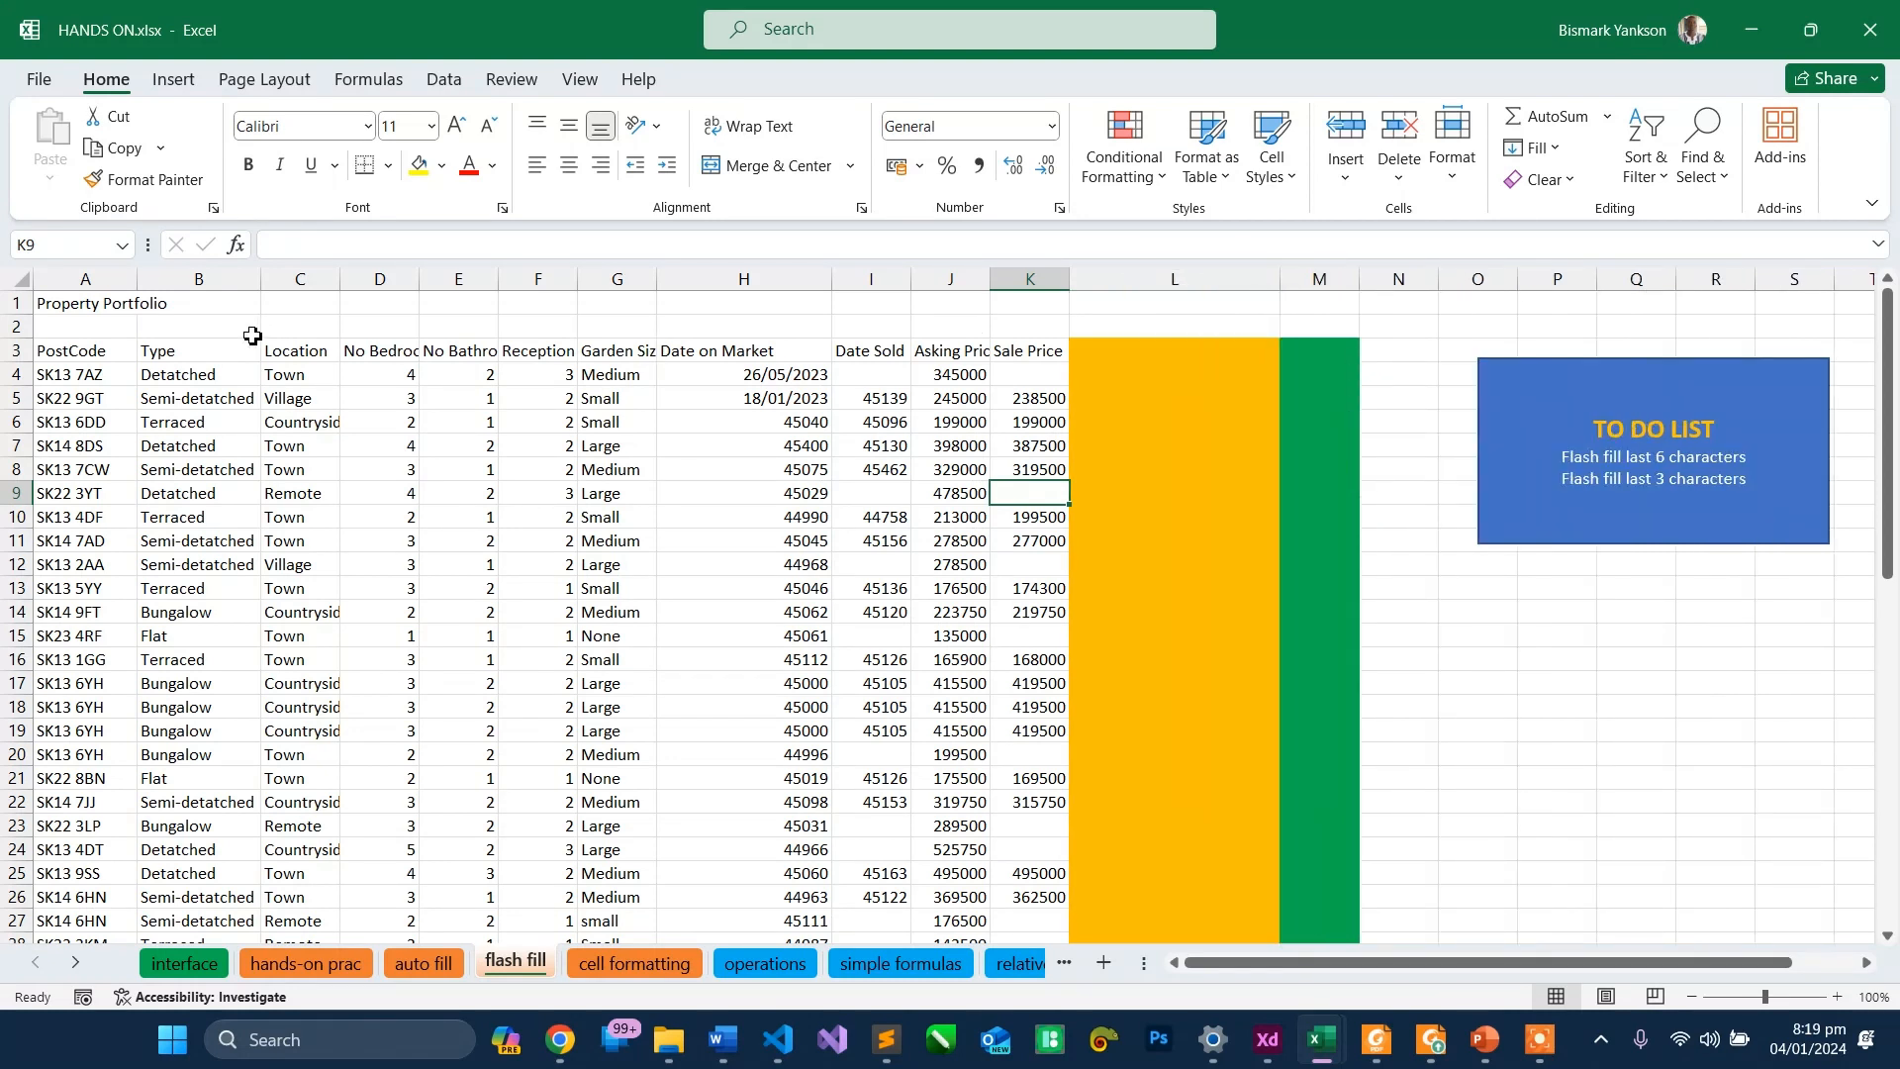
# - Autofit the widths of the Location, Type and PostCode columns in the property table
pyautogui.click(209, 354)
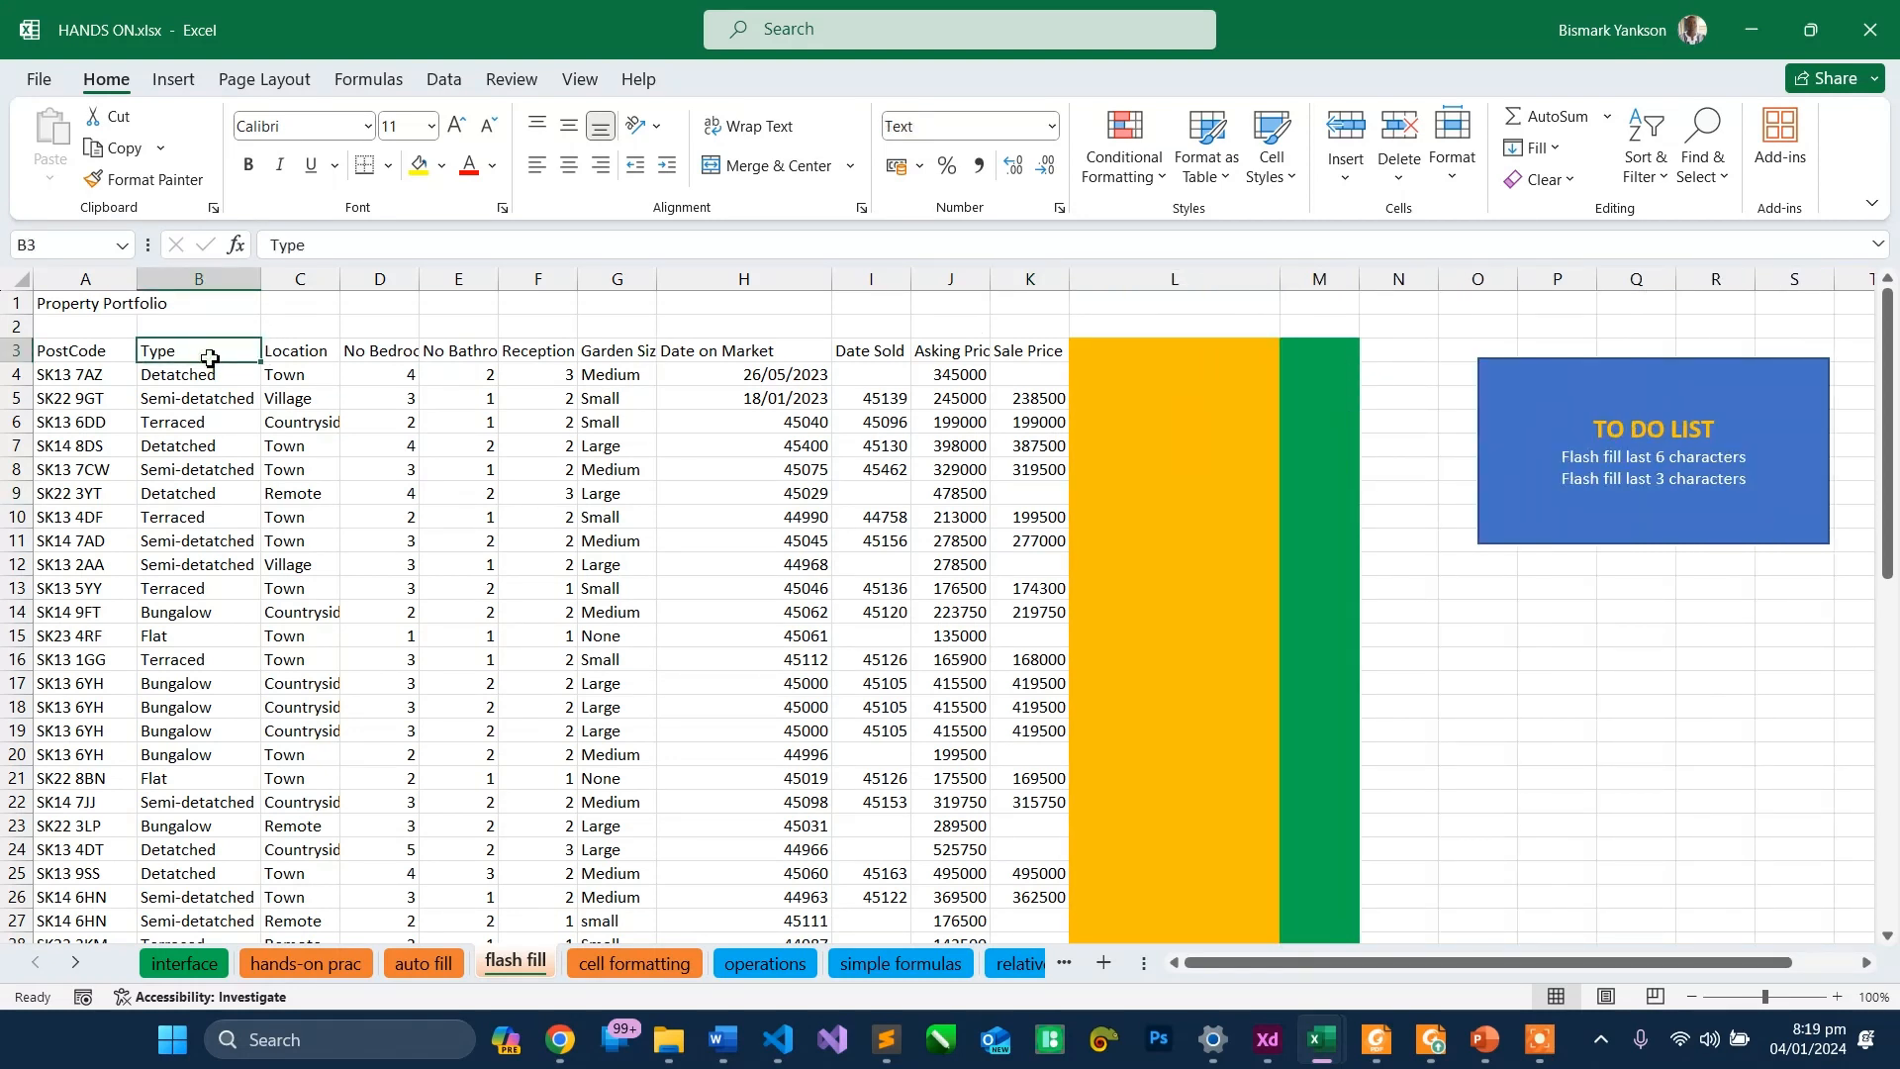
pyautogui.click(297, 352)
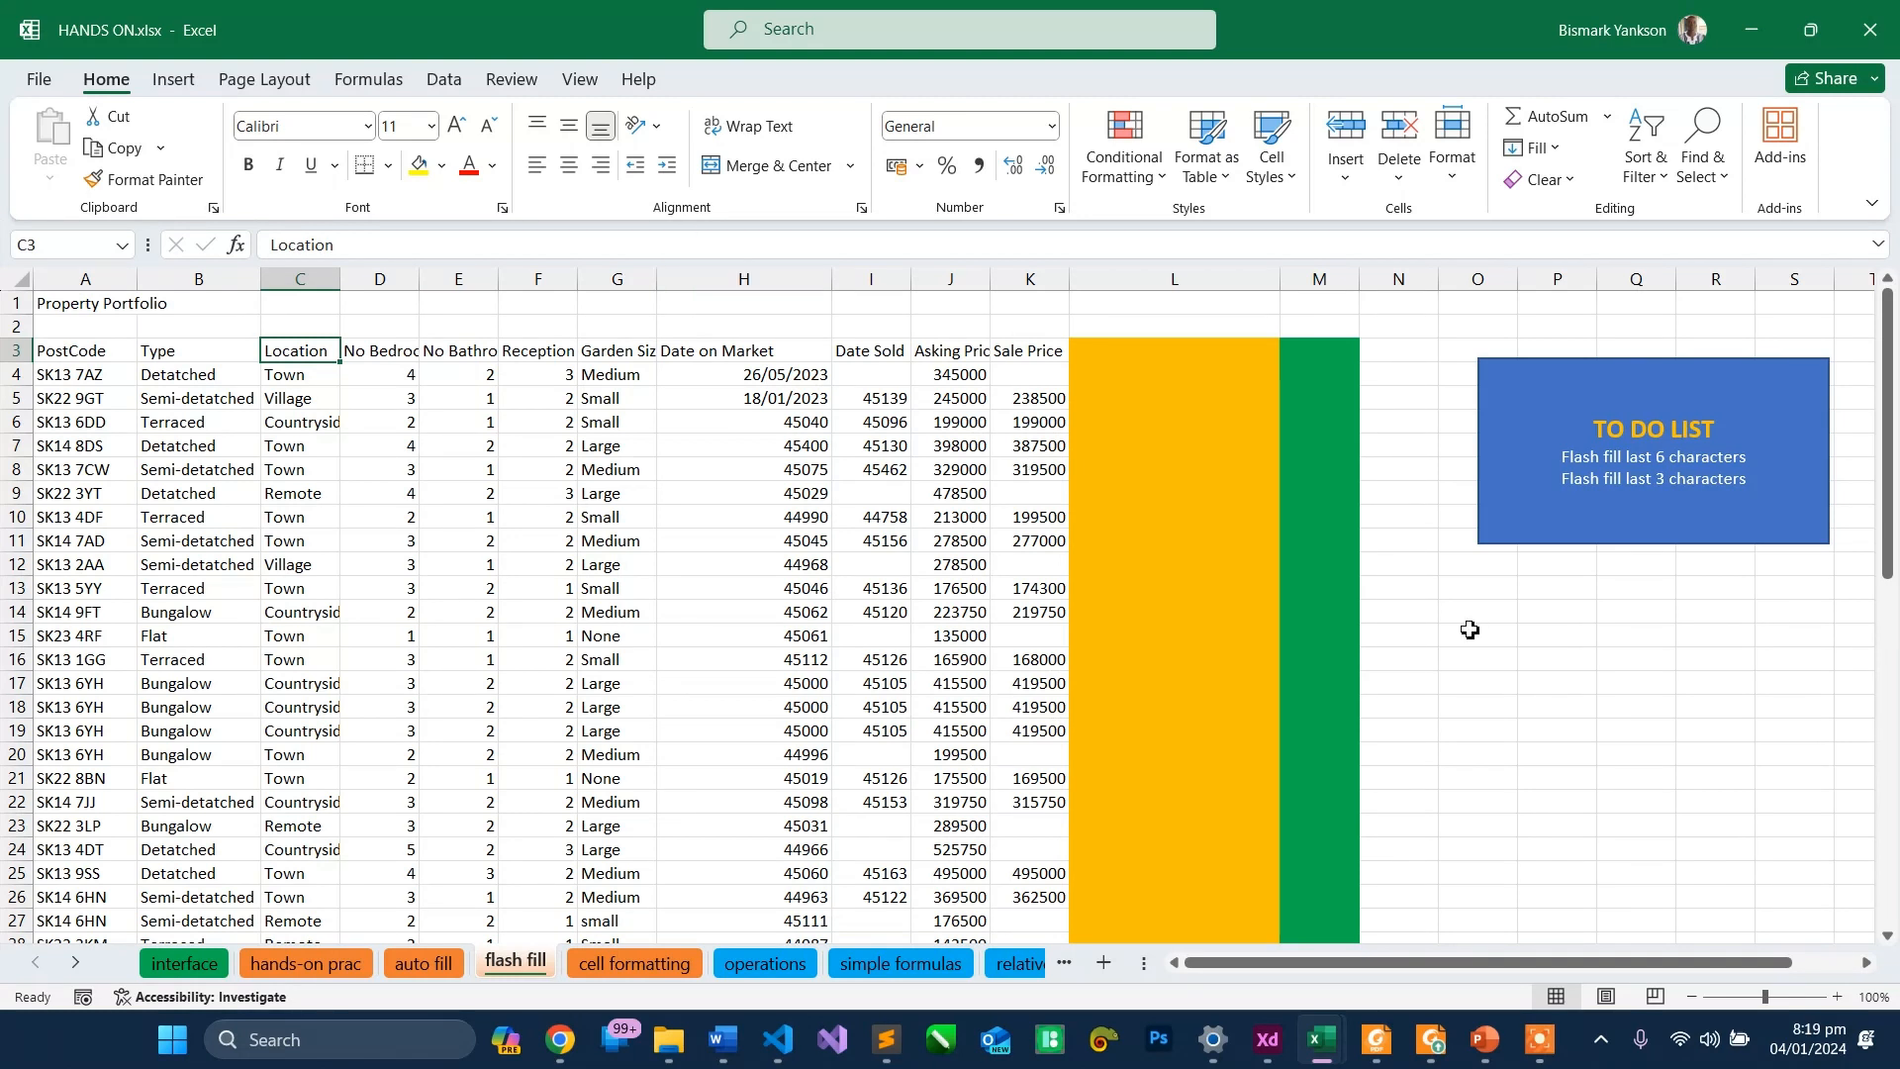
pyautogui.click(1837, 997)
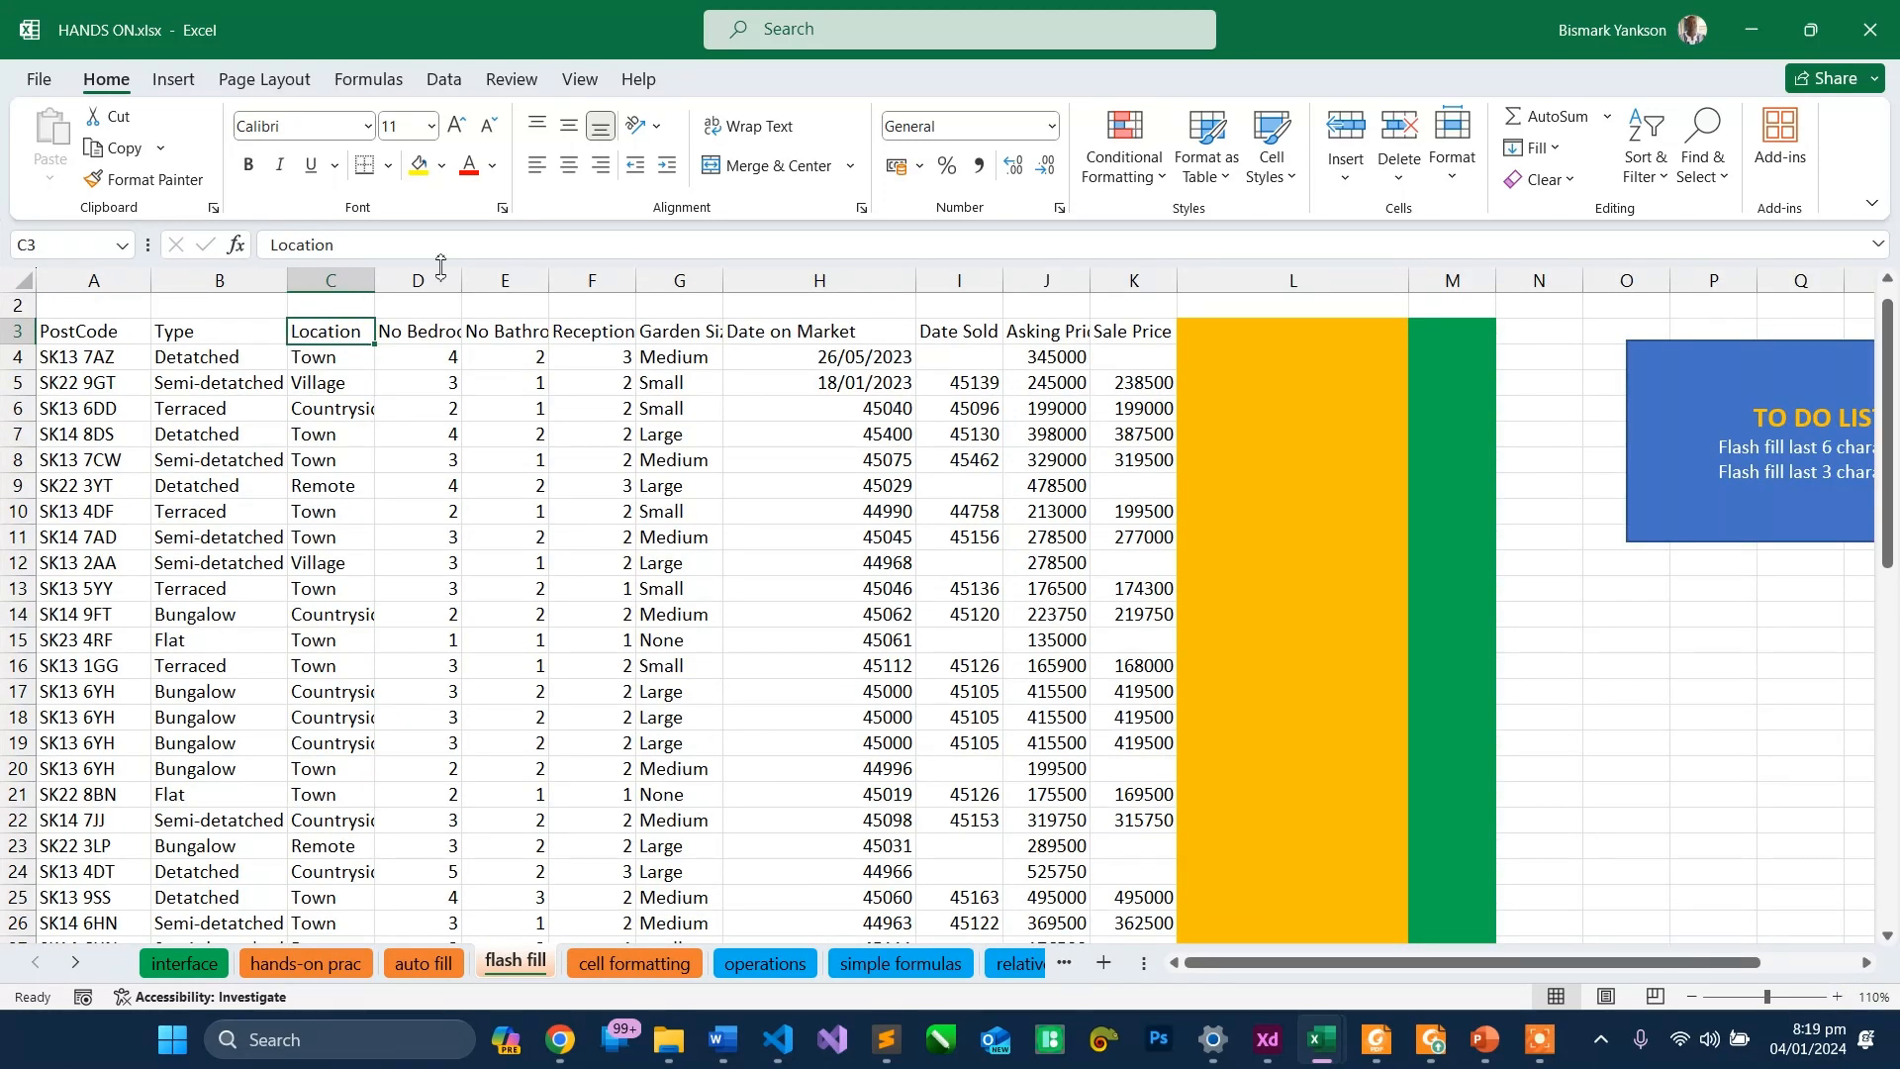
pyautogui.doubleClick(375, 280)
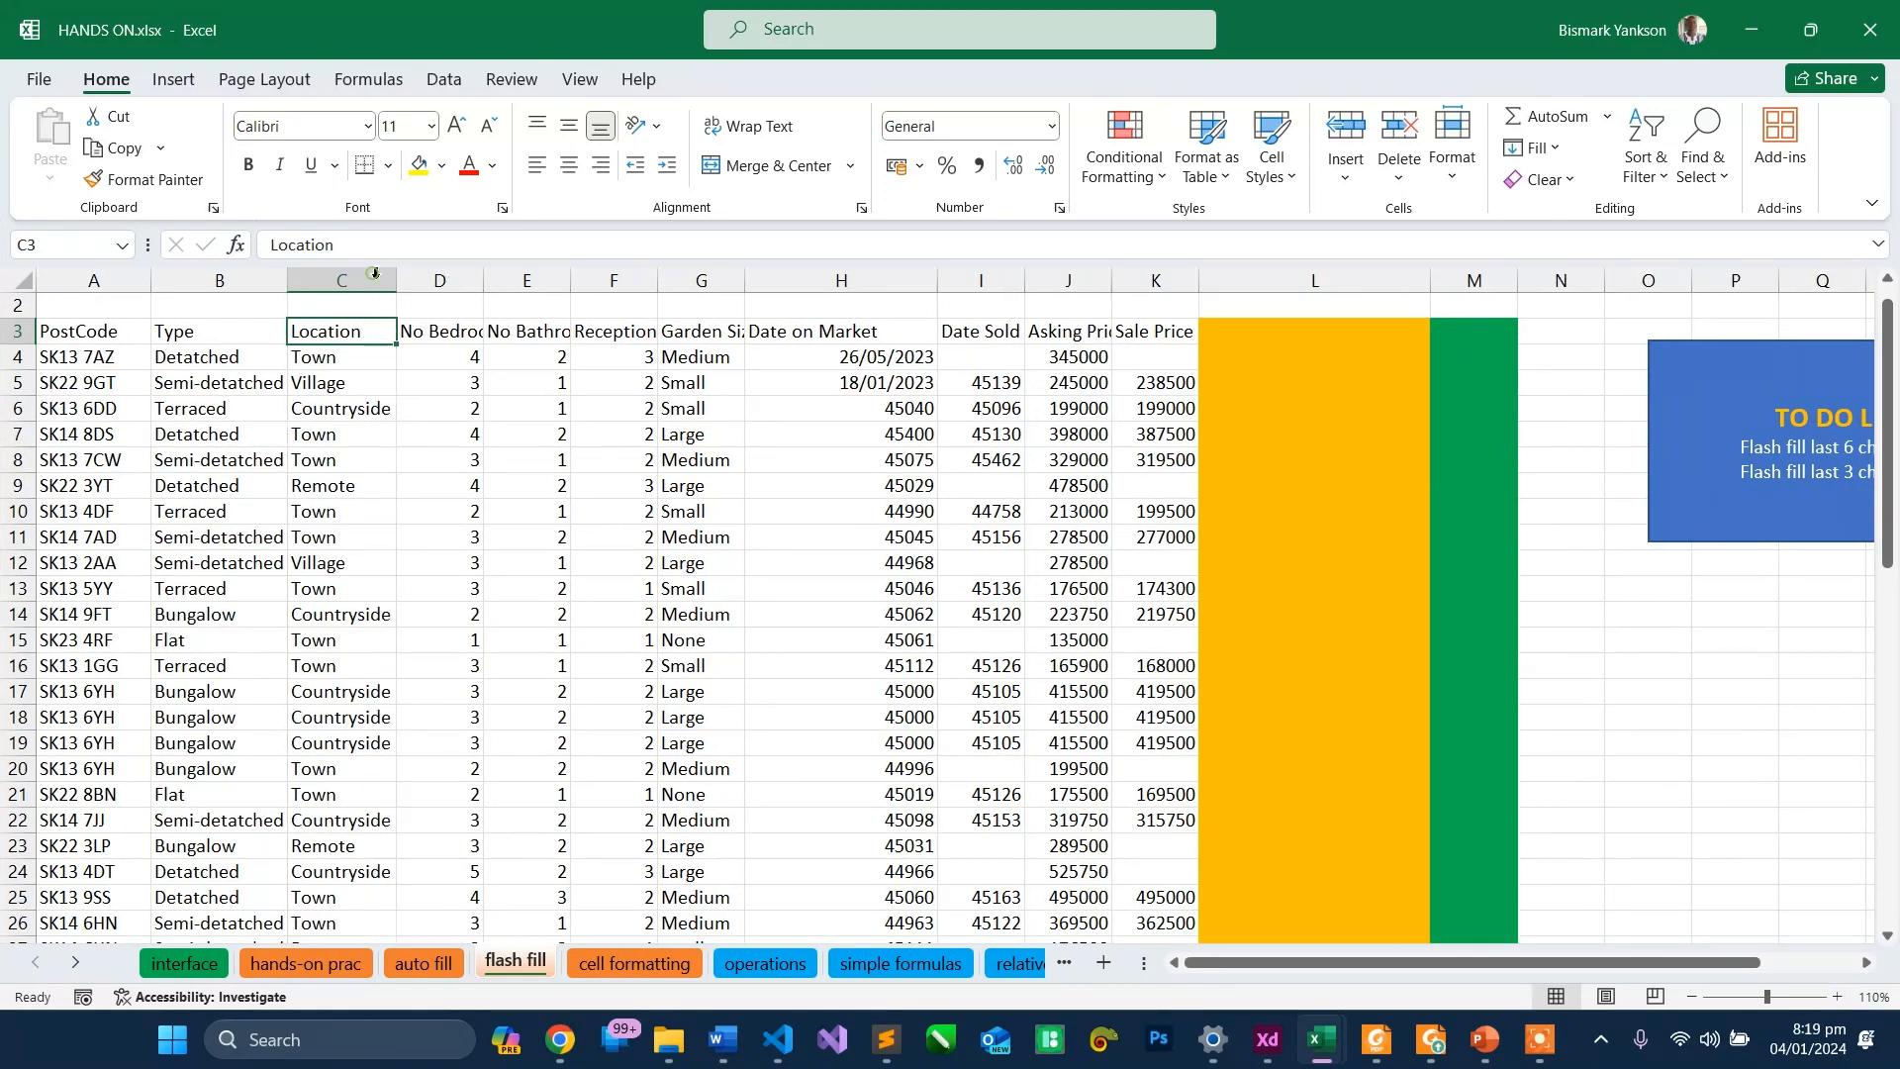
pyautogui.doubleClick(287, 280)
pyautogui.doubleClick(159, 280)
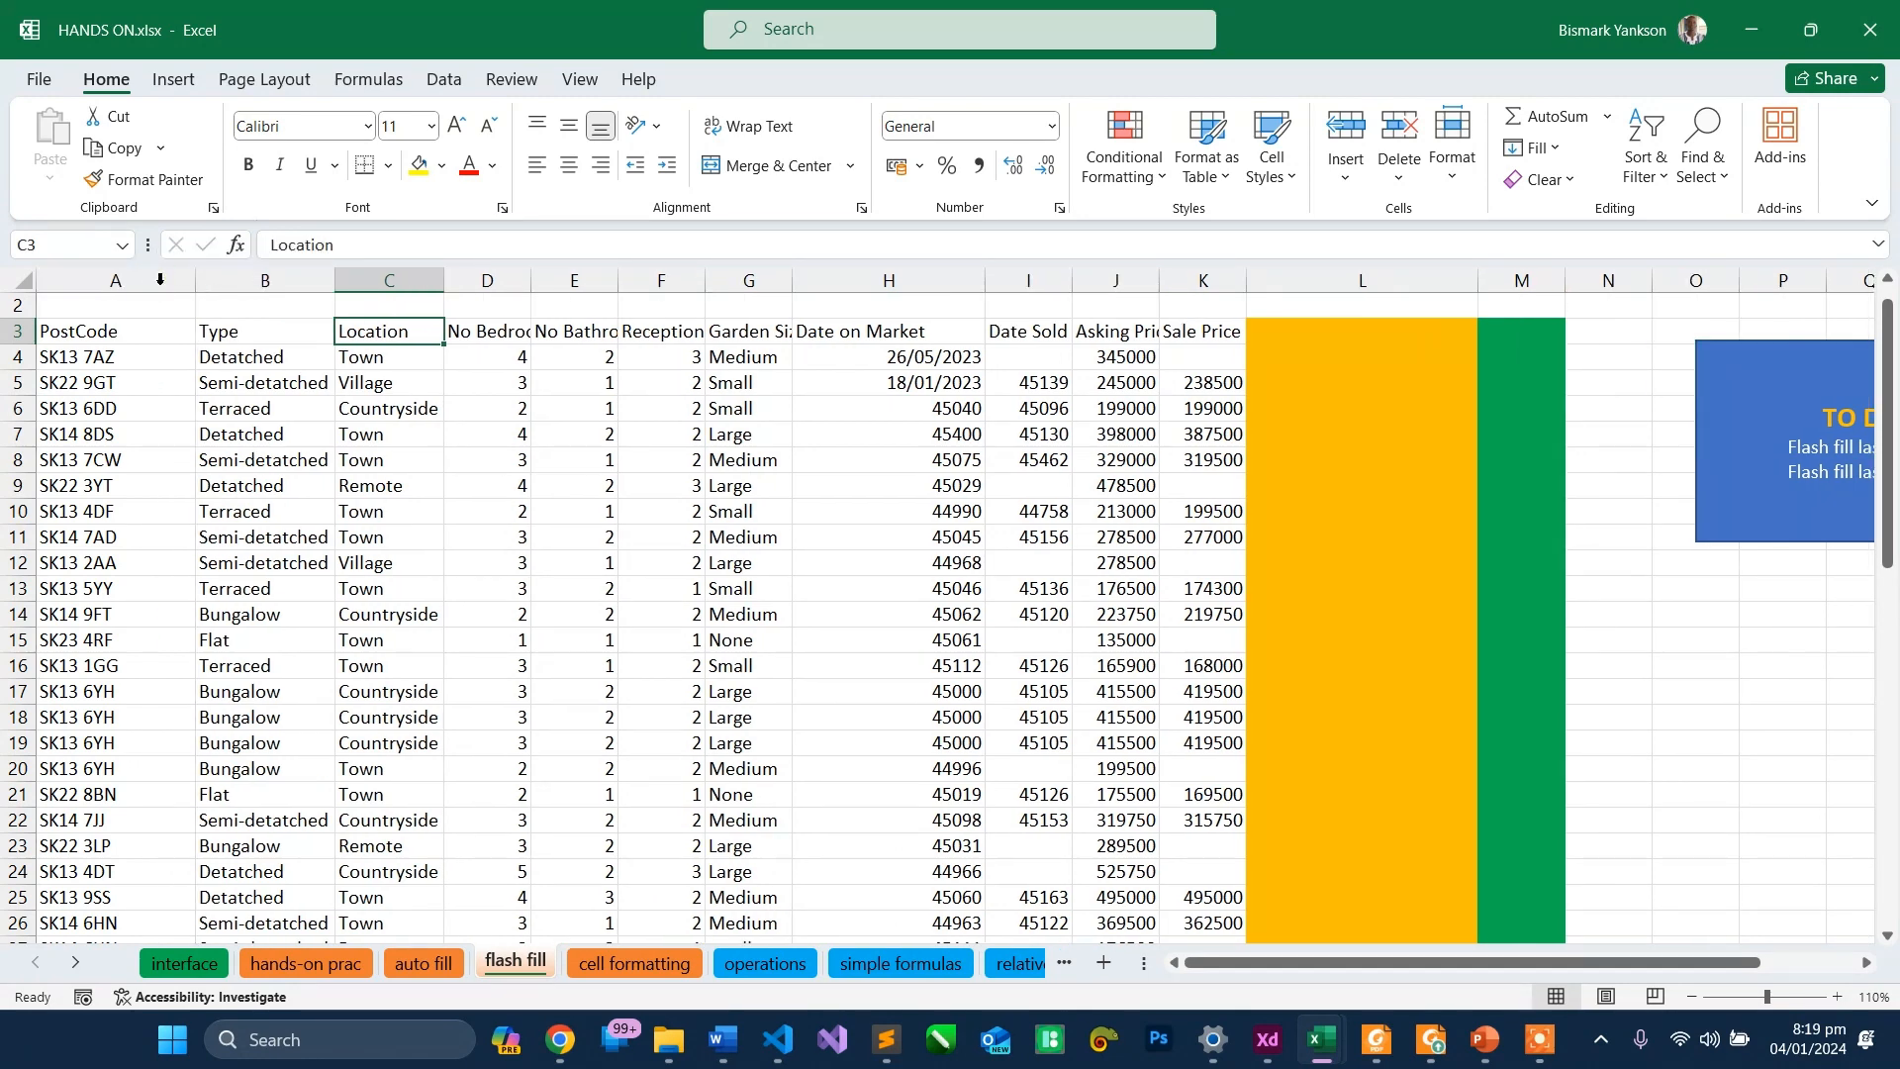
pyautogui.click(1287, 355)
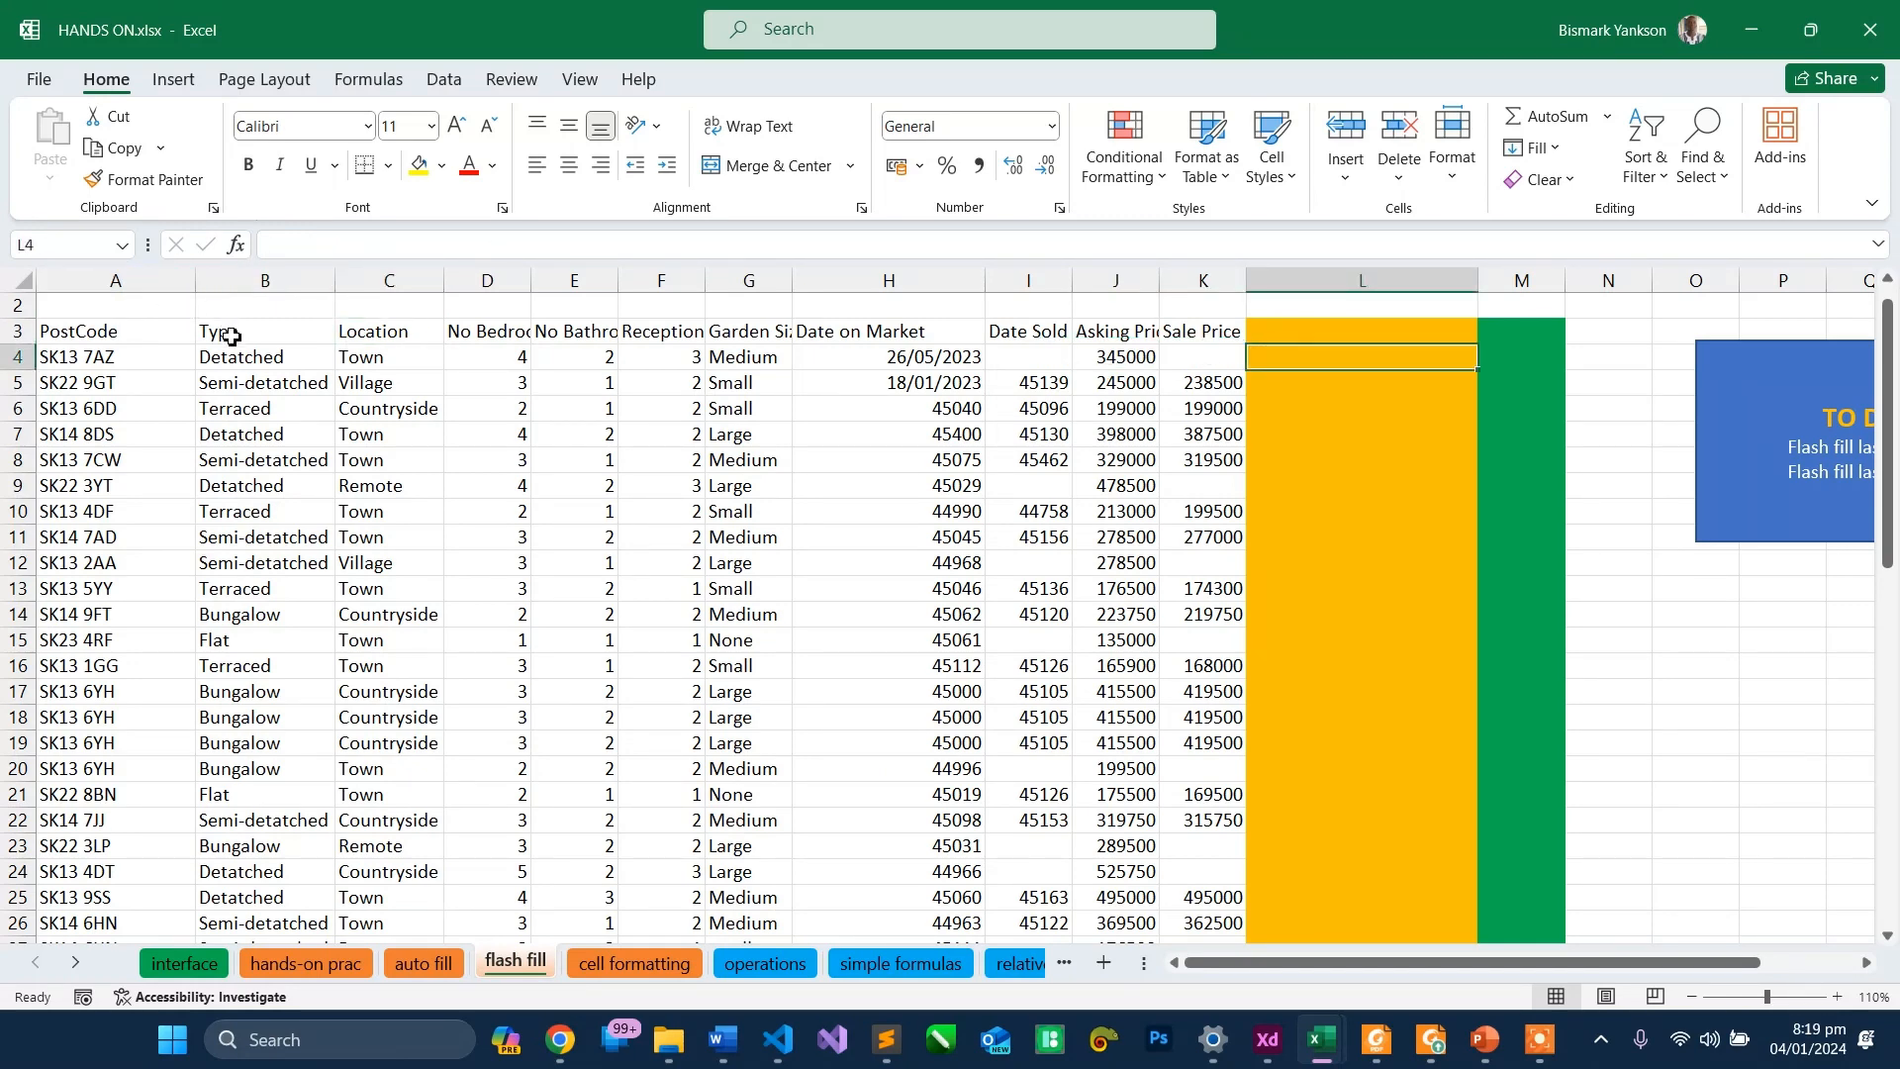
pyautogui.click(17, 305)
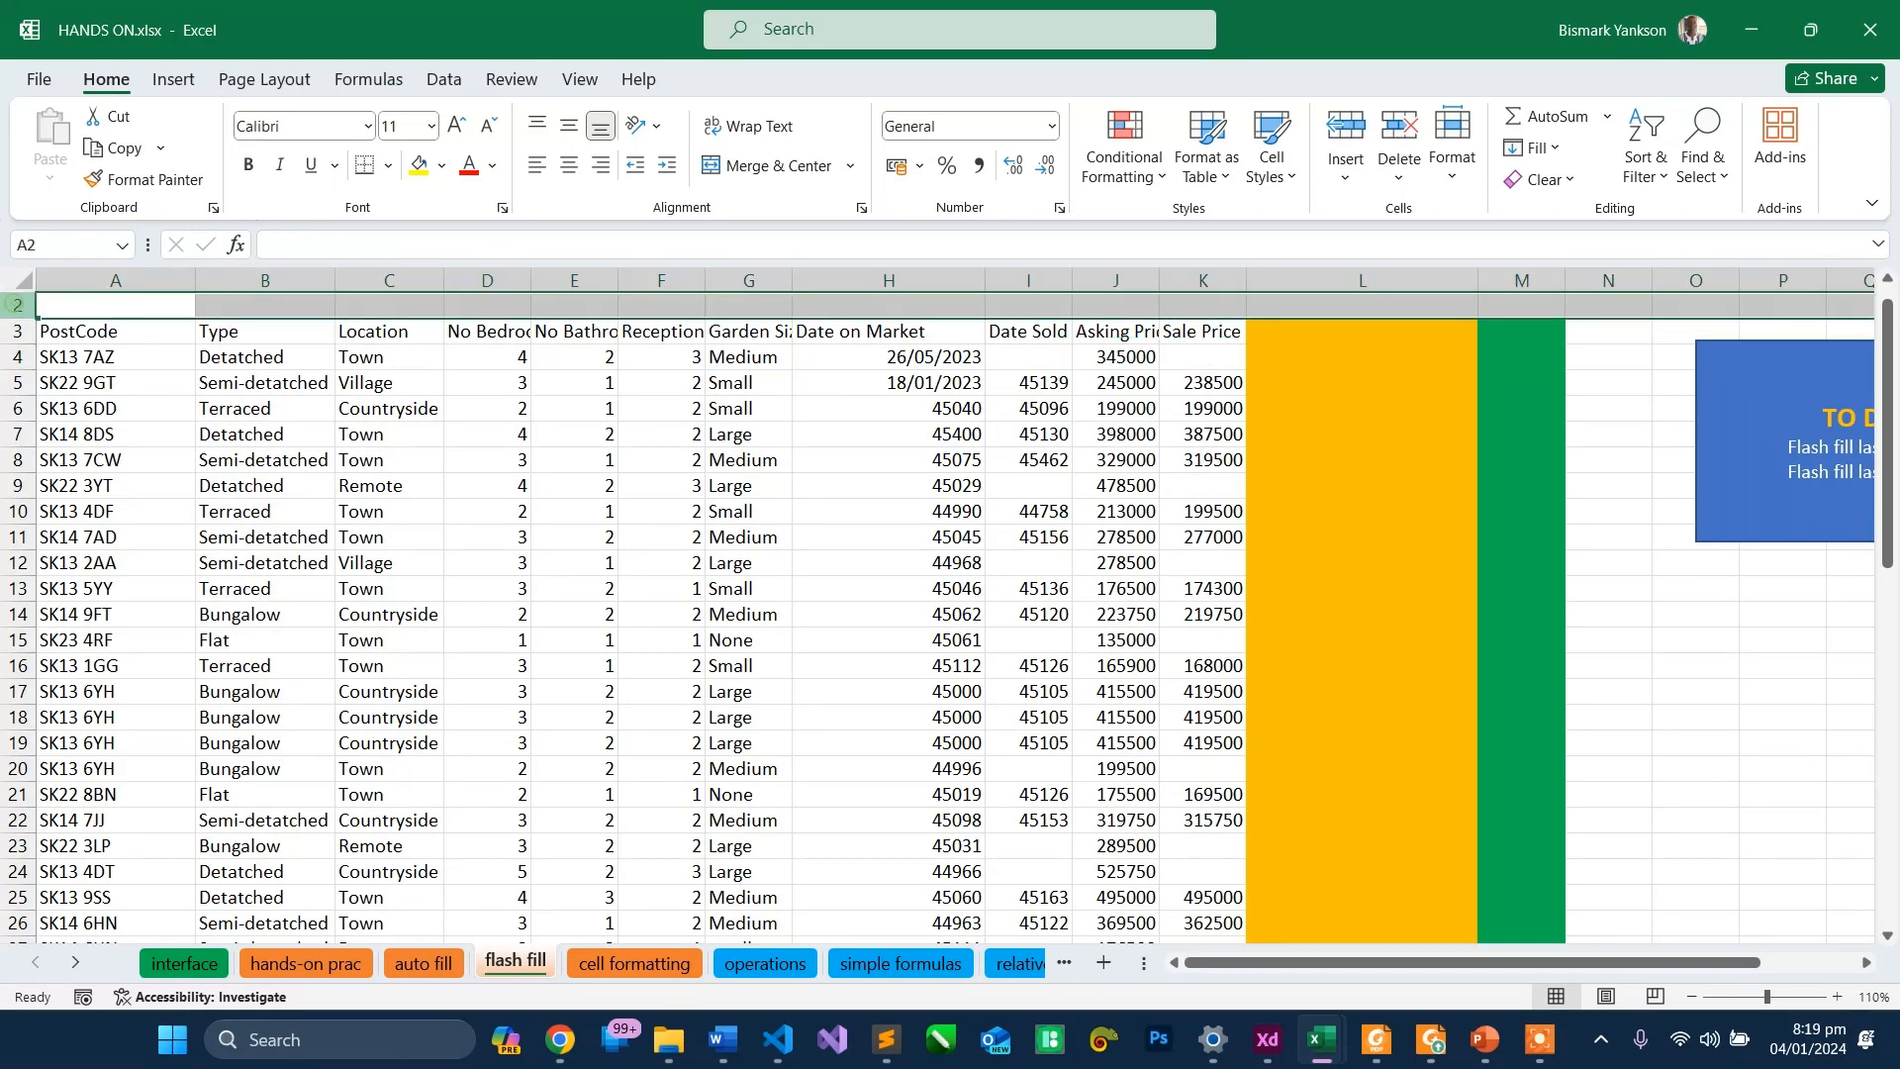
pyautogui.click(212, 329)
pyautogui.click(369, 339)
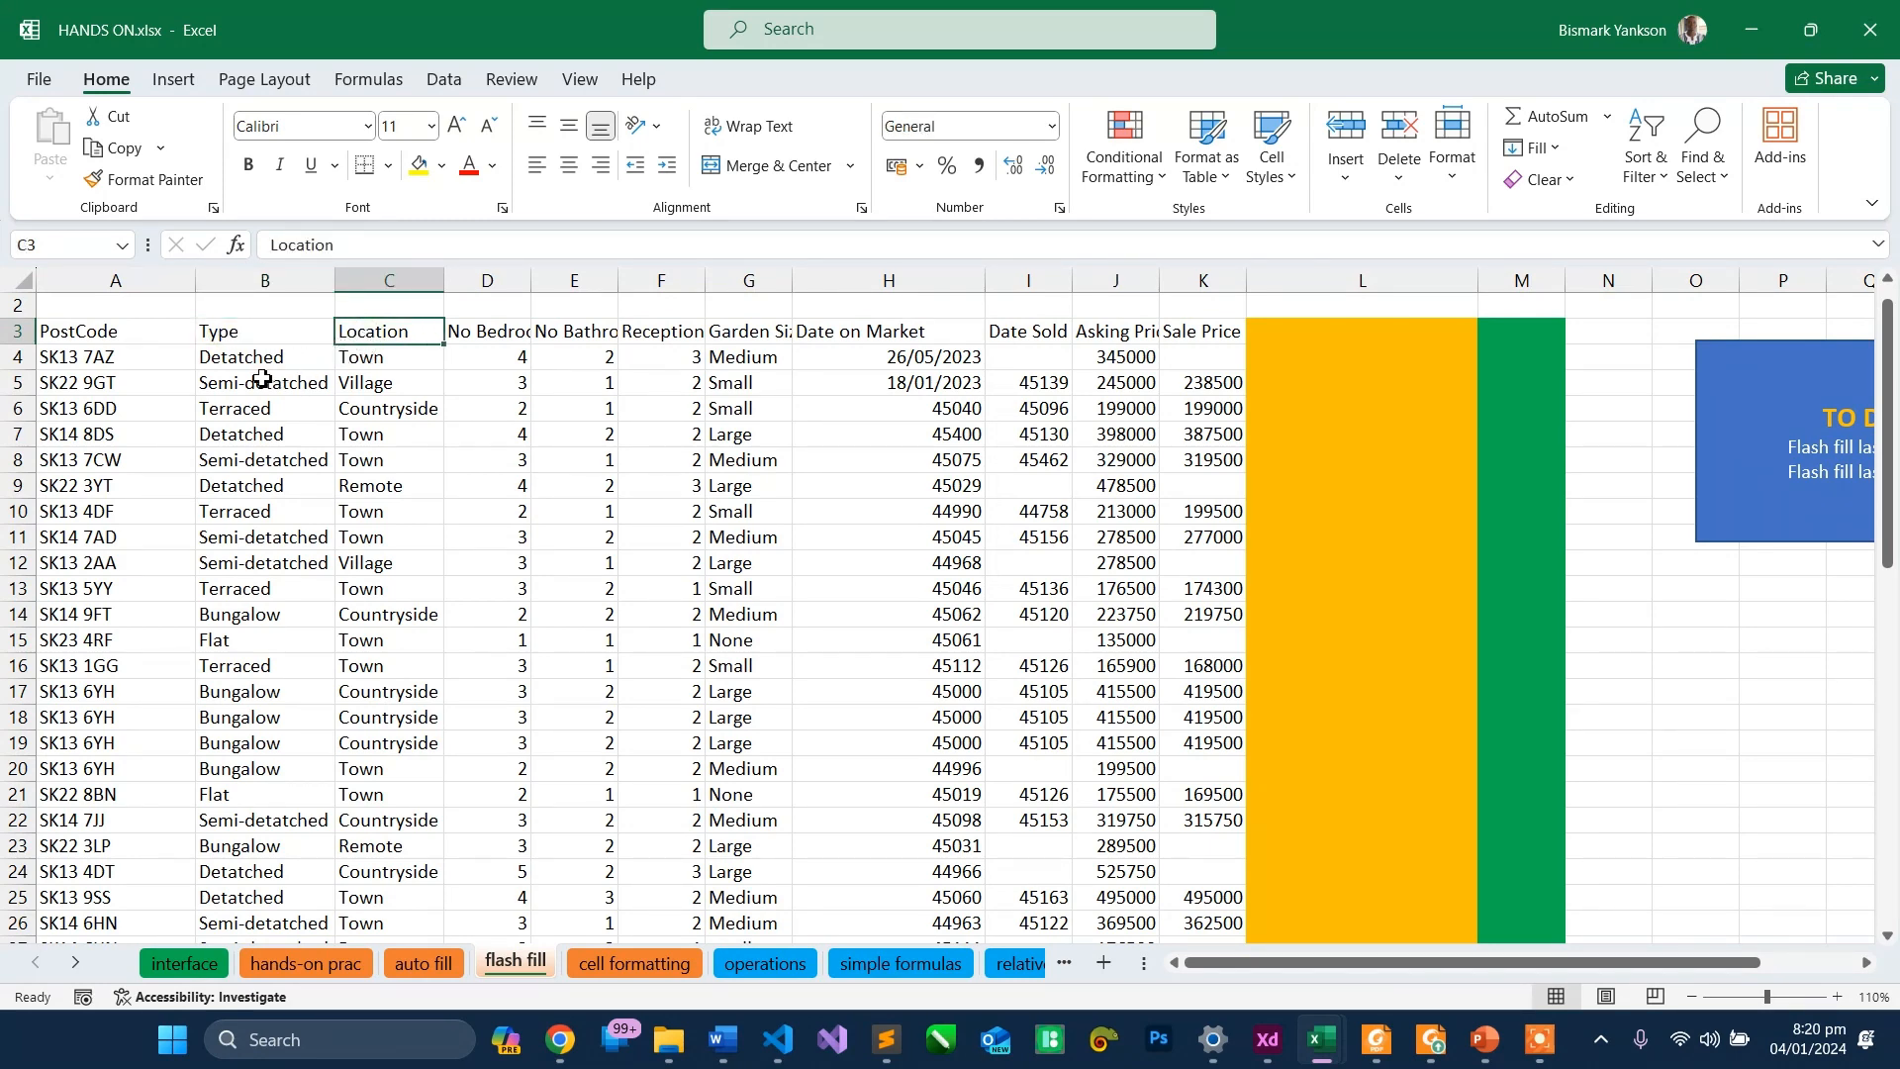
# - Enter the first property's type as Detactched in cell L4 of the yellow column
pyautogui.moveTo(262, 356); pyautogui.dragTo(363, 357)
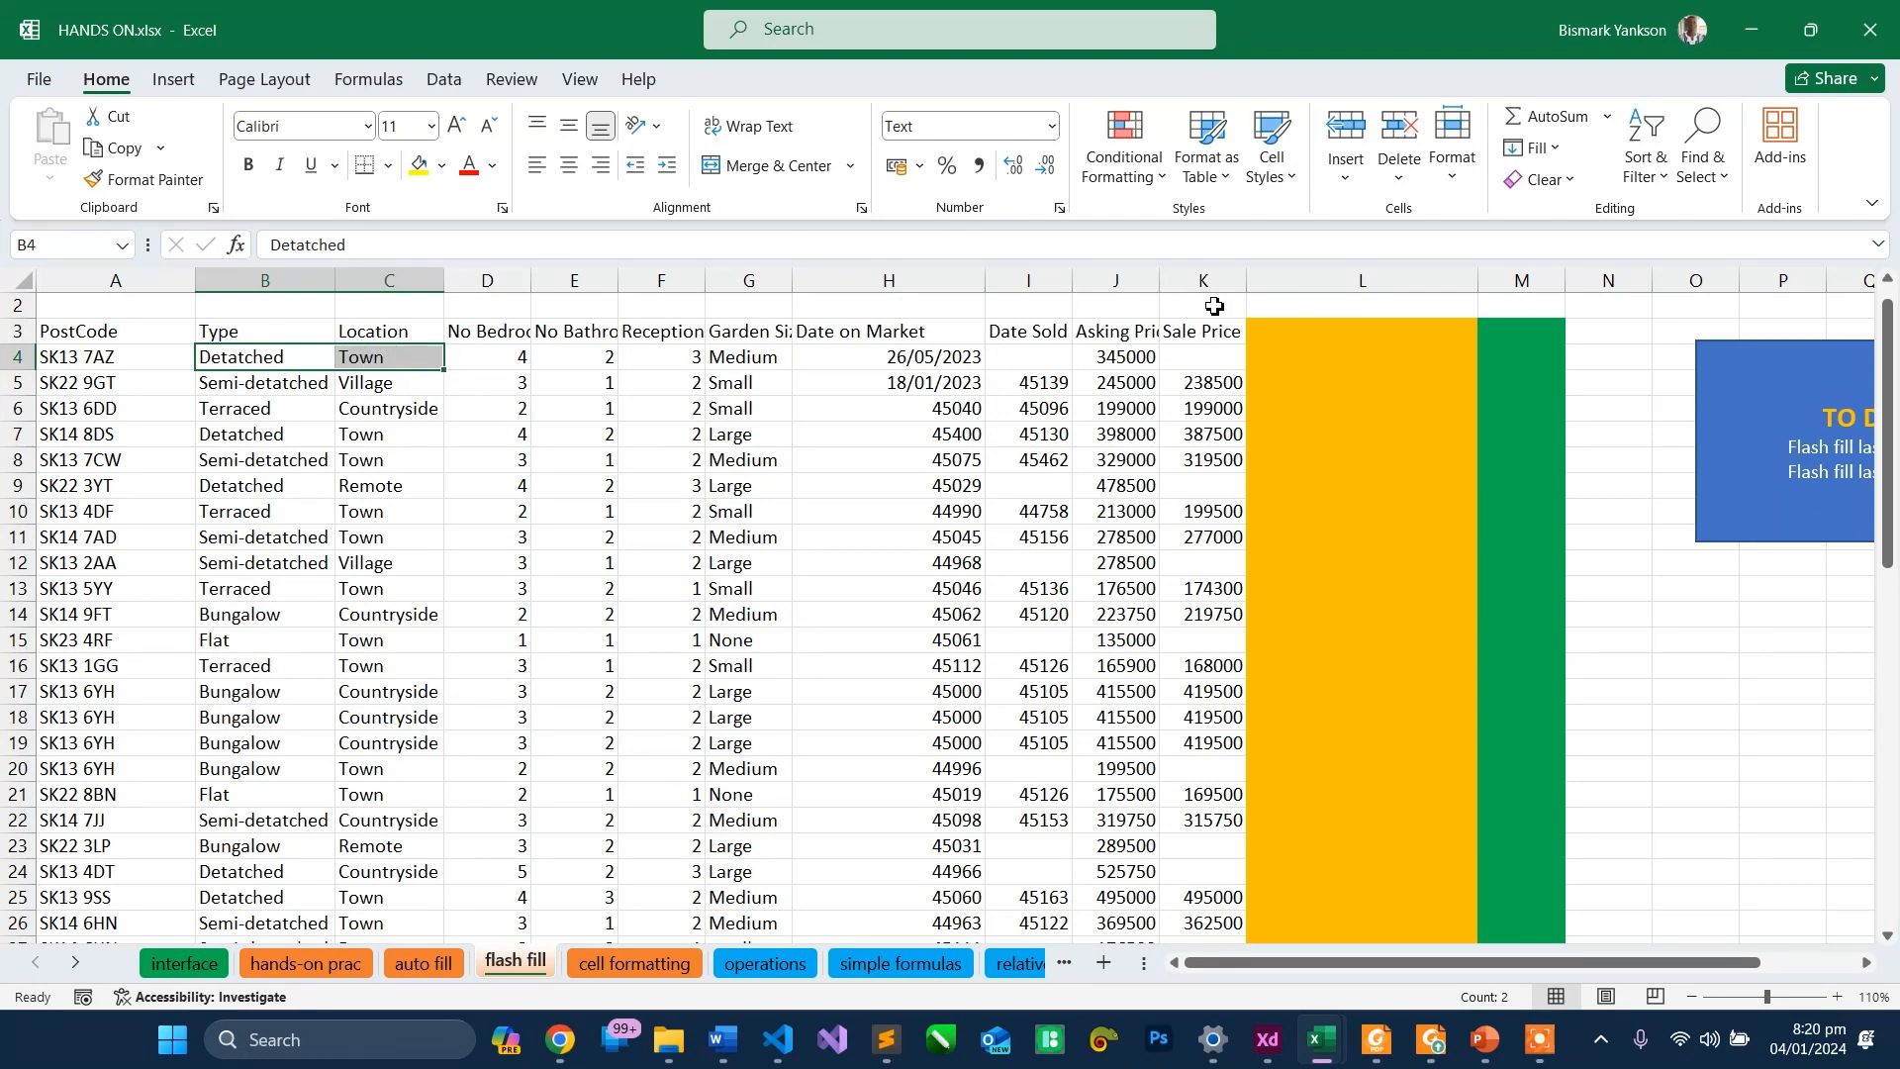
pyautogui.click(1299, 357)
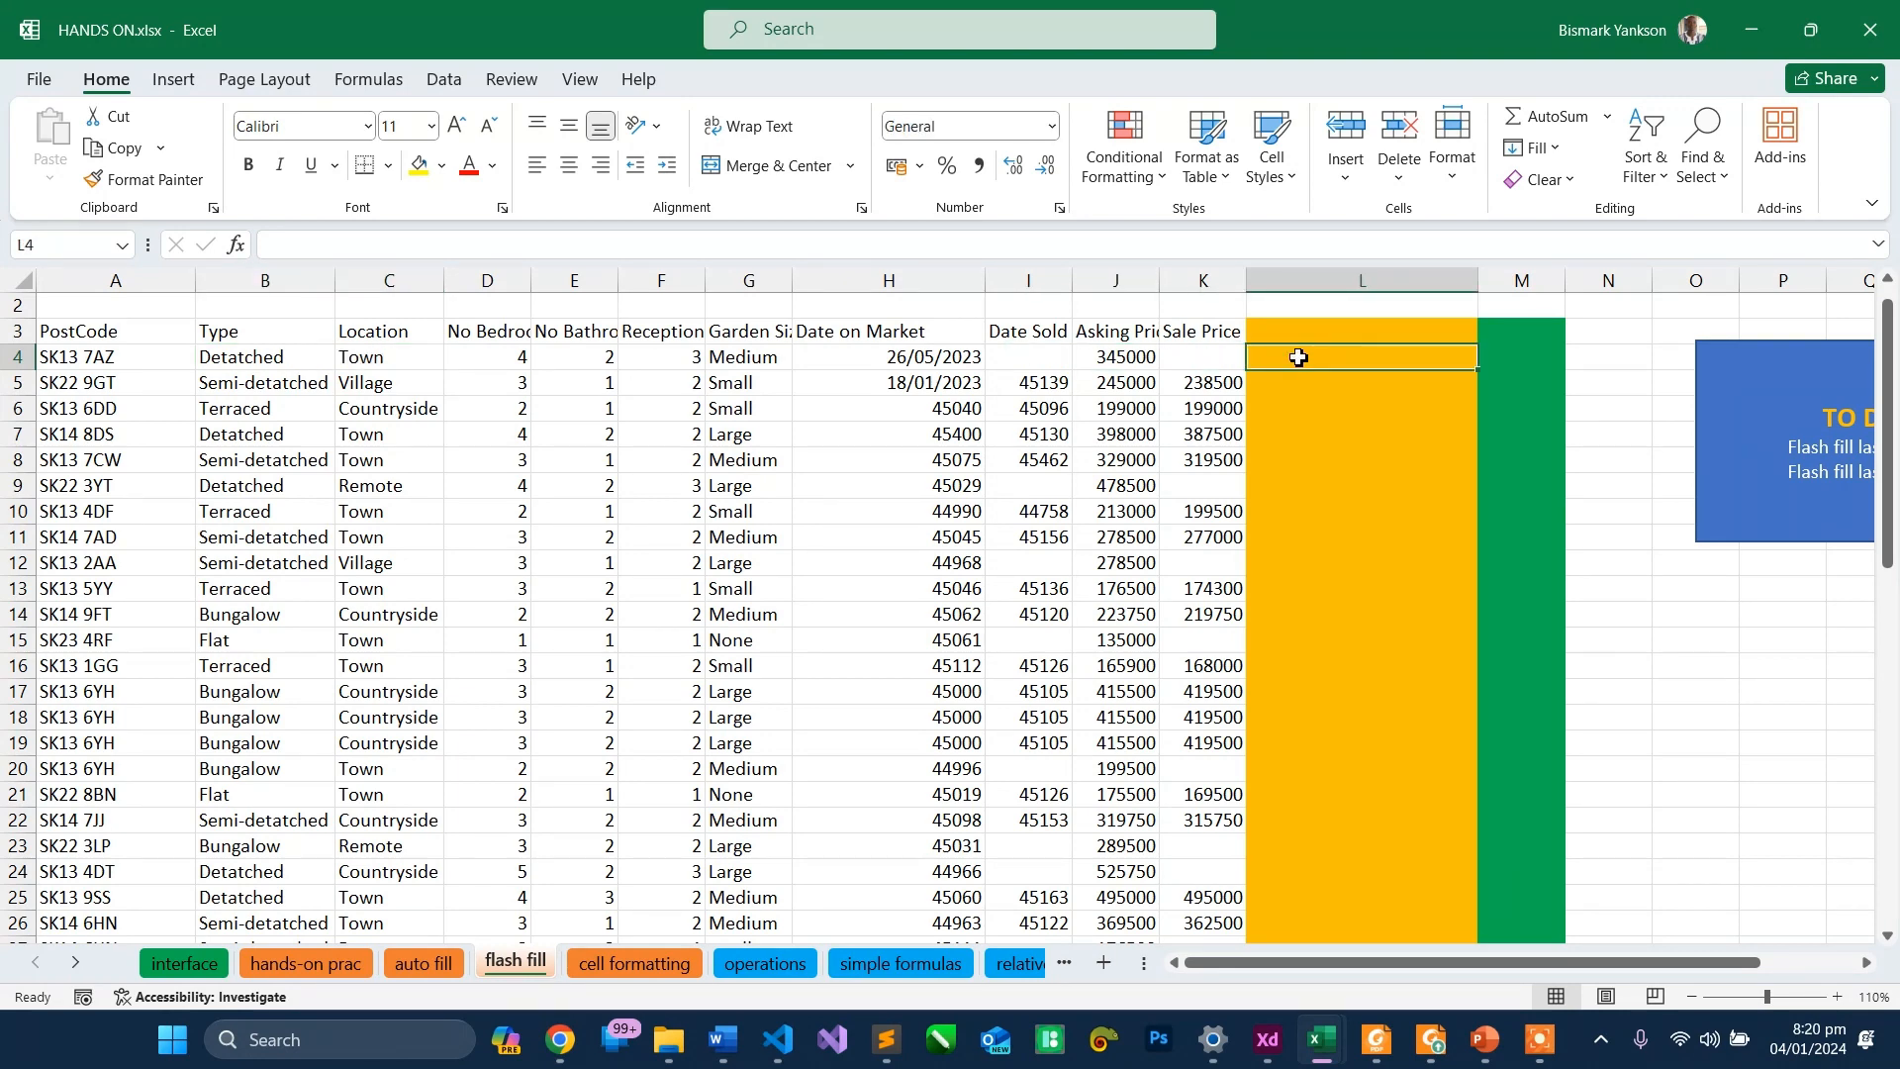
pyautogui.write('De')
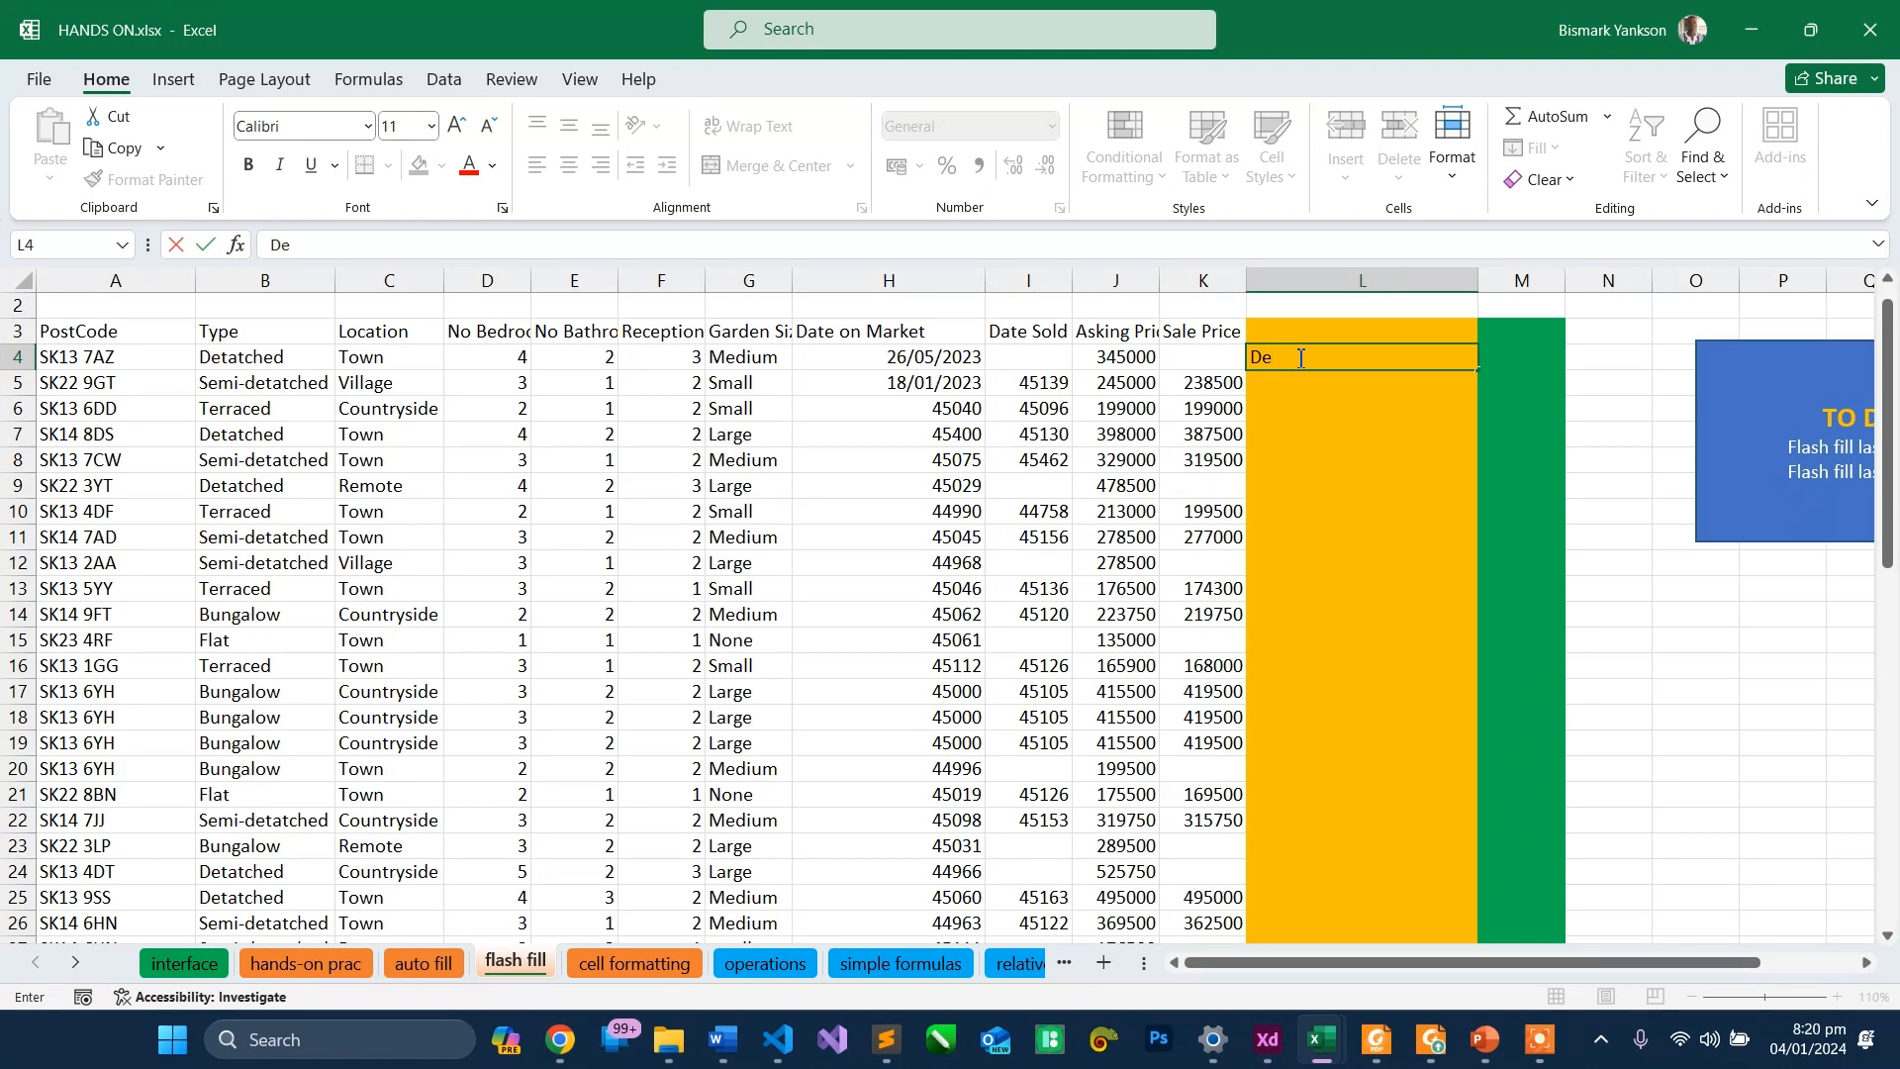
pyautogui.write('tactched')
pyautogui.press('BackSpace')
pyautogui.press('BackSpace')
pyautogui.press('BackSpace')
pyautogui.press('BackSpace')
pyautogui.write('ched')
# - Replace L4 with Detatched Town, copying the type text from B4, and enter the matching type and Village text in L5
pyautogui.doubleClick(300, 356)
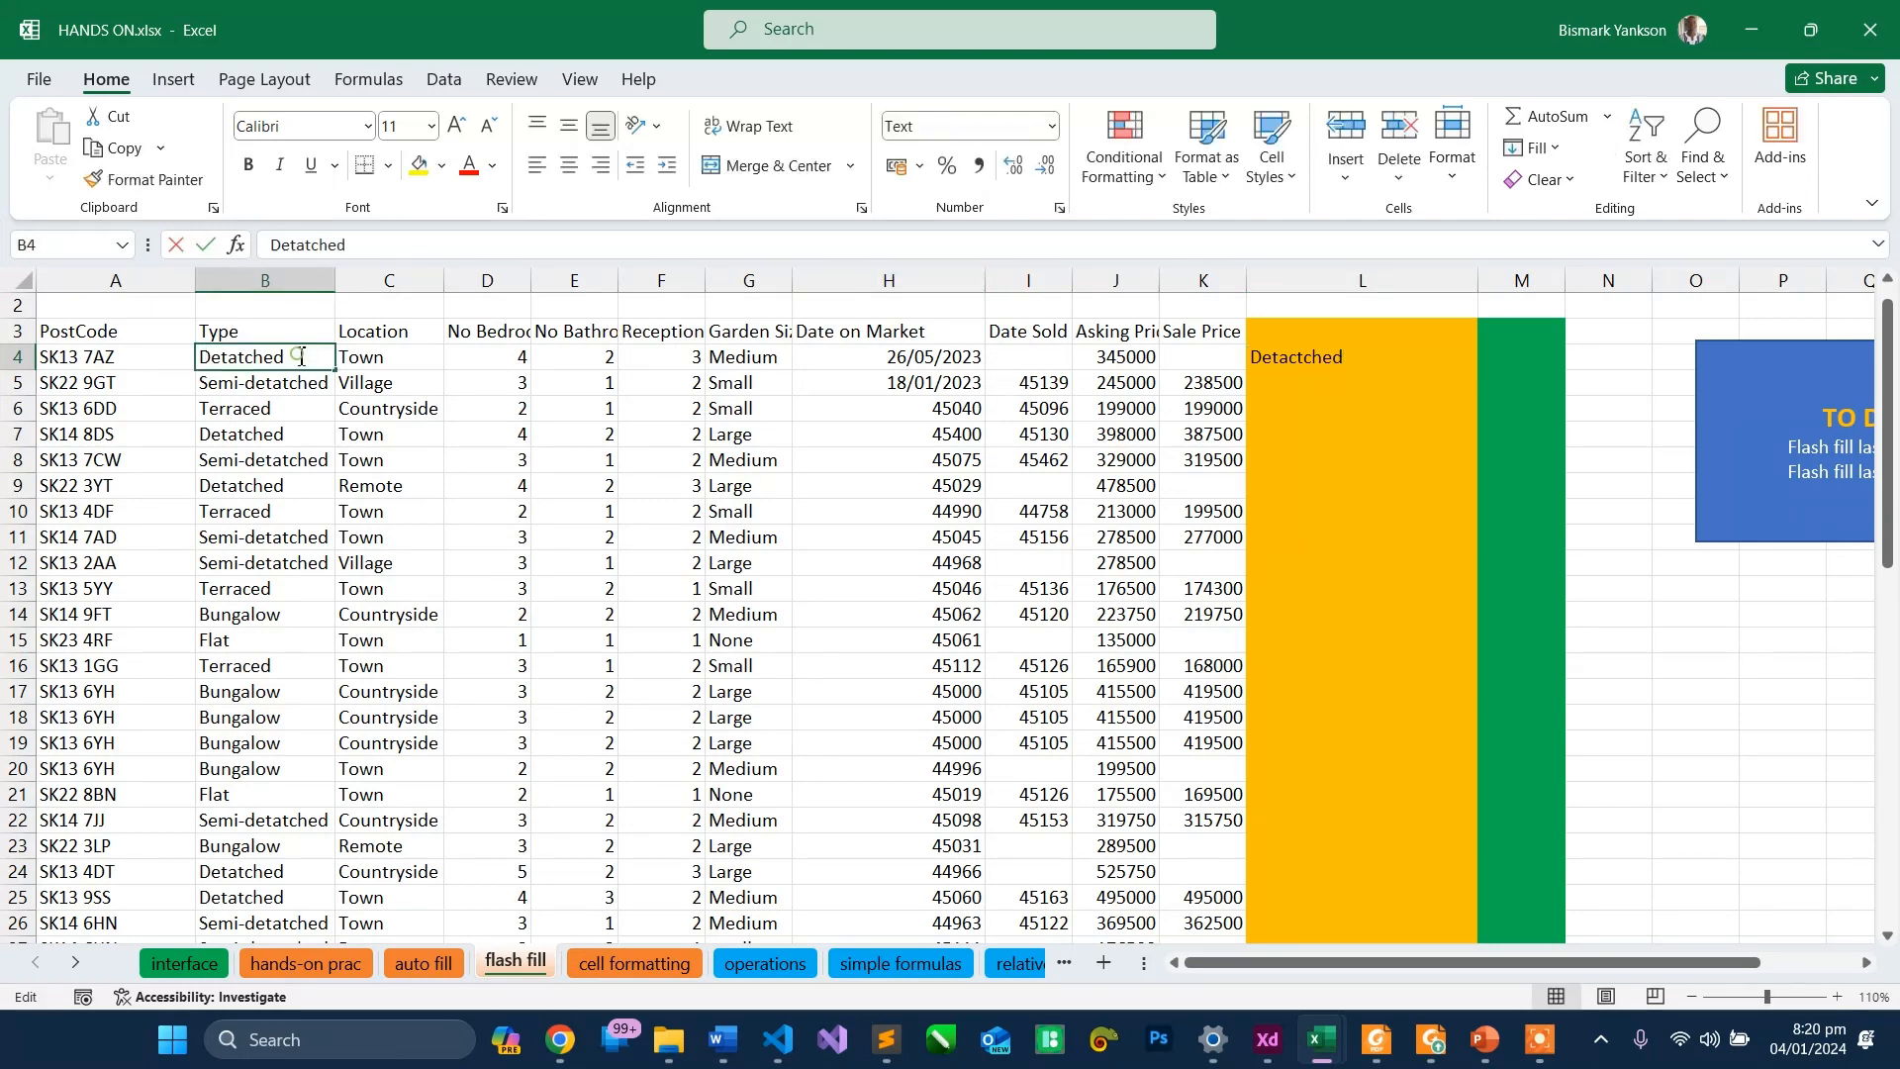
pyautogui.doubleClick(300, 356)
pyautogui.hotkey('ctrl', 'c')
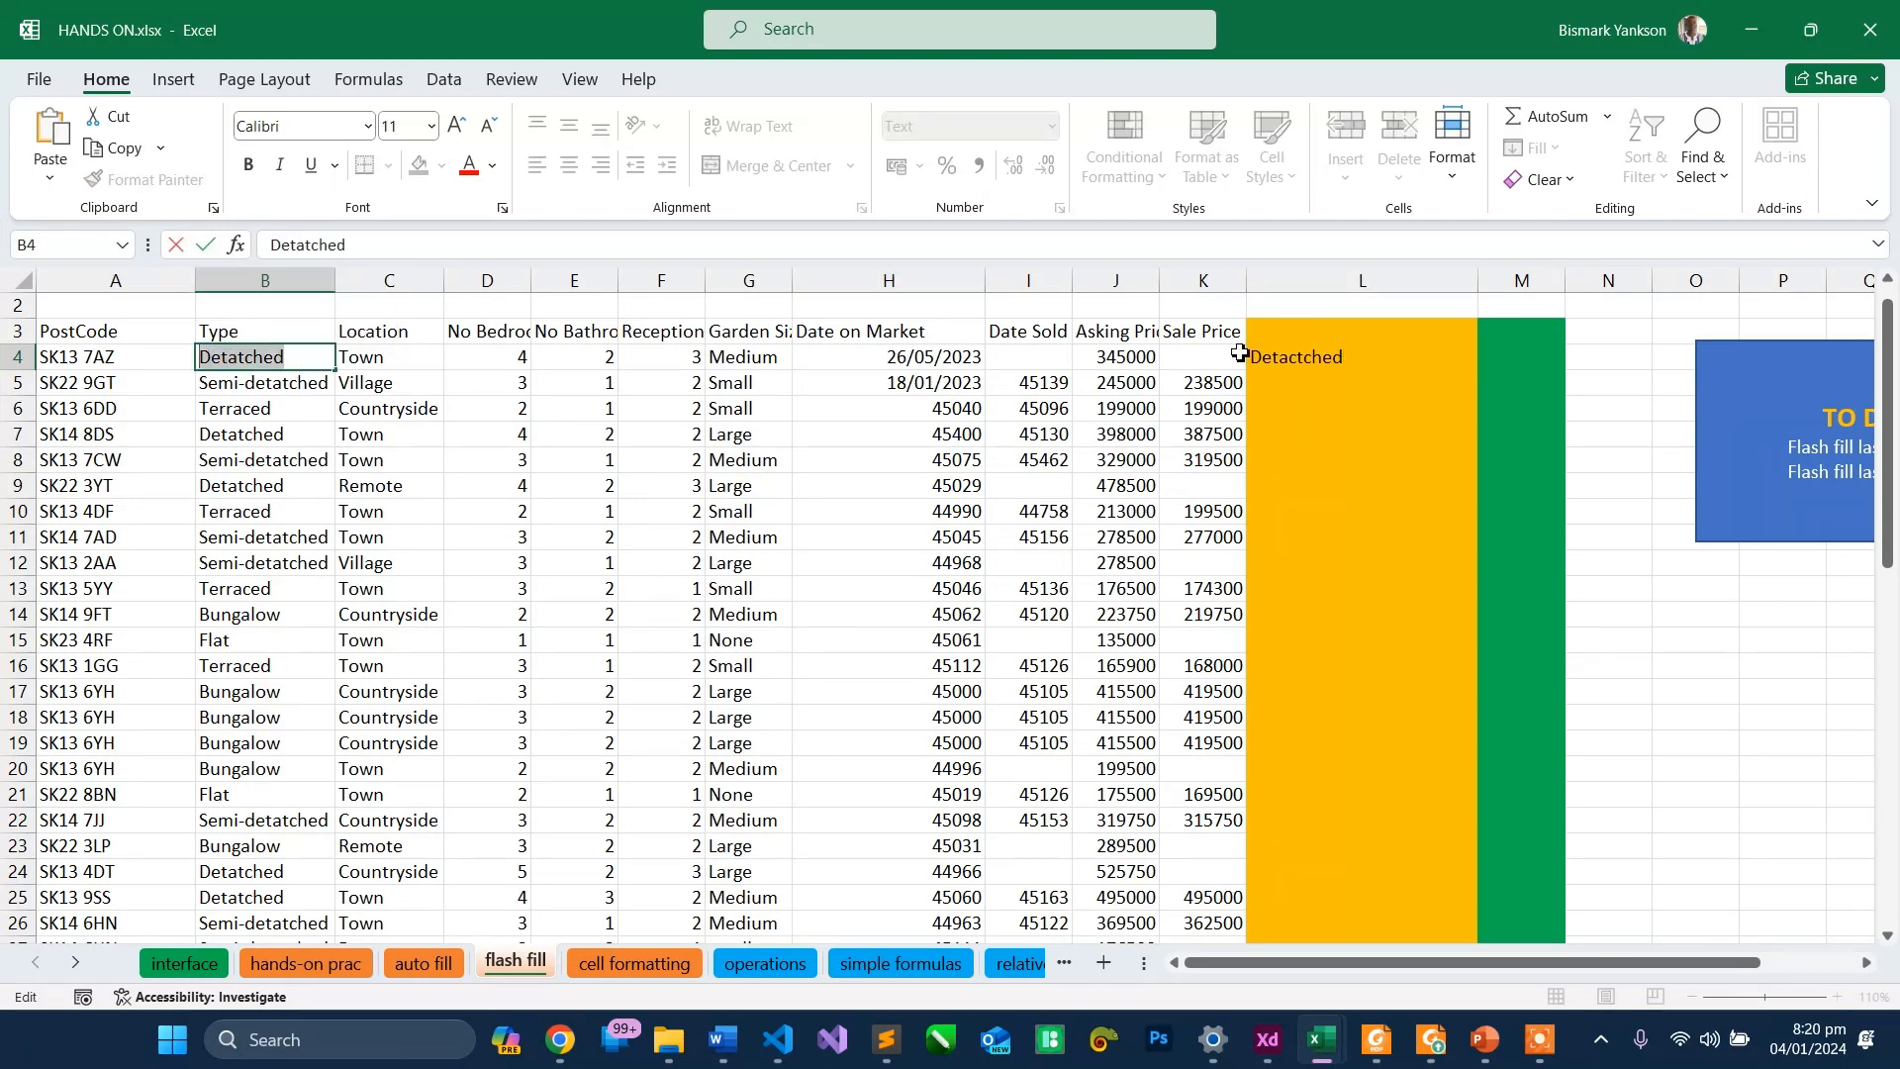
pyautogui.doubleClick(1275, 359)
pyautogui.moveTo(1407, 357); pyautogui.dragTo(1224, 363)
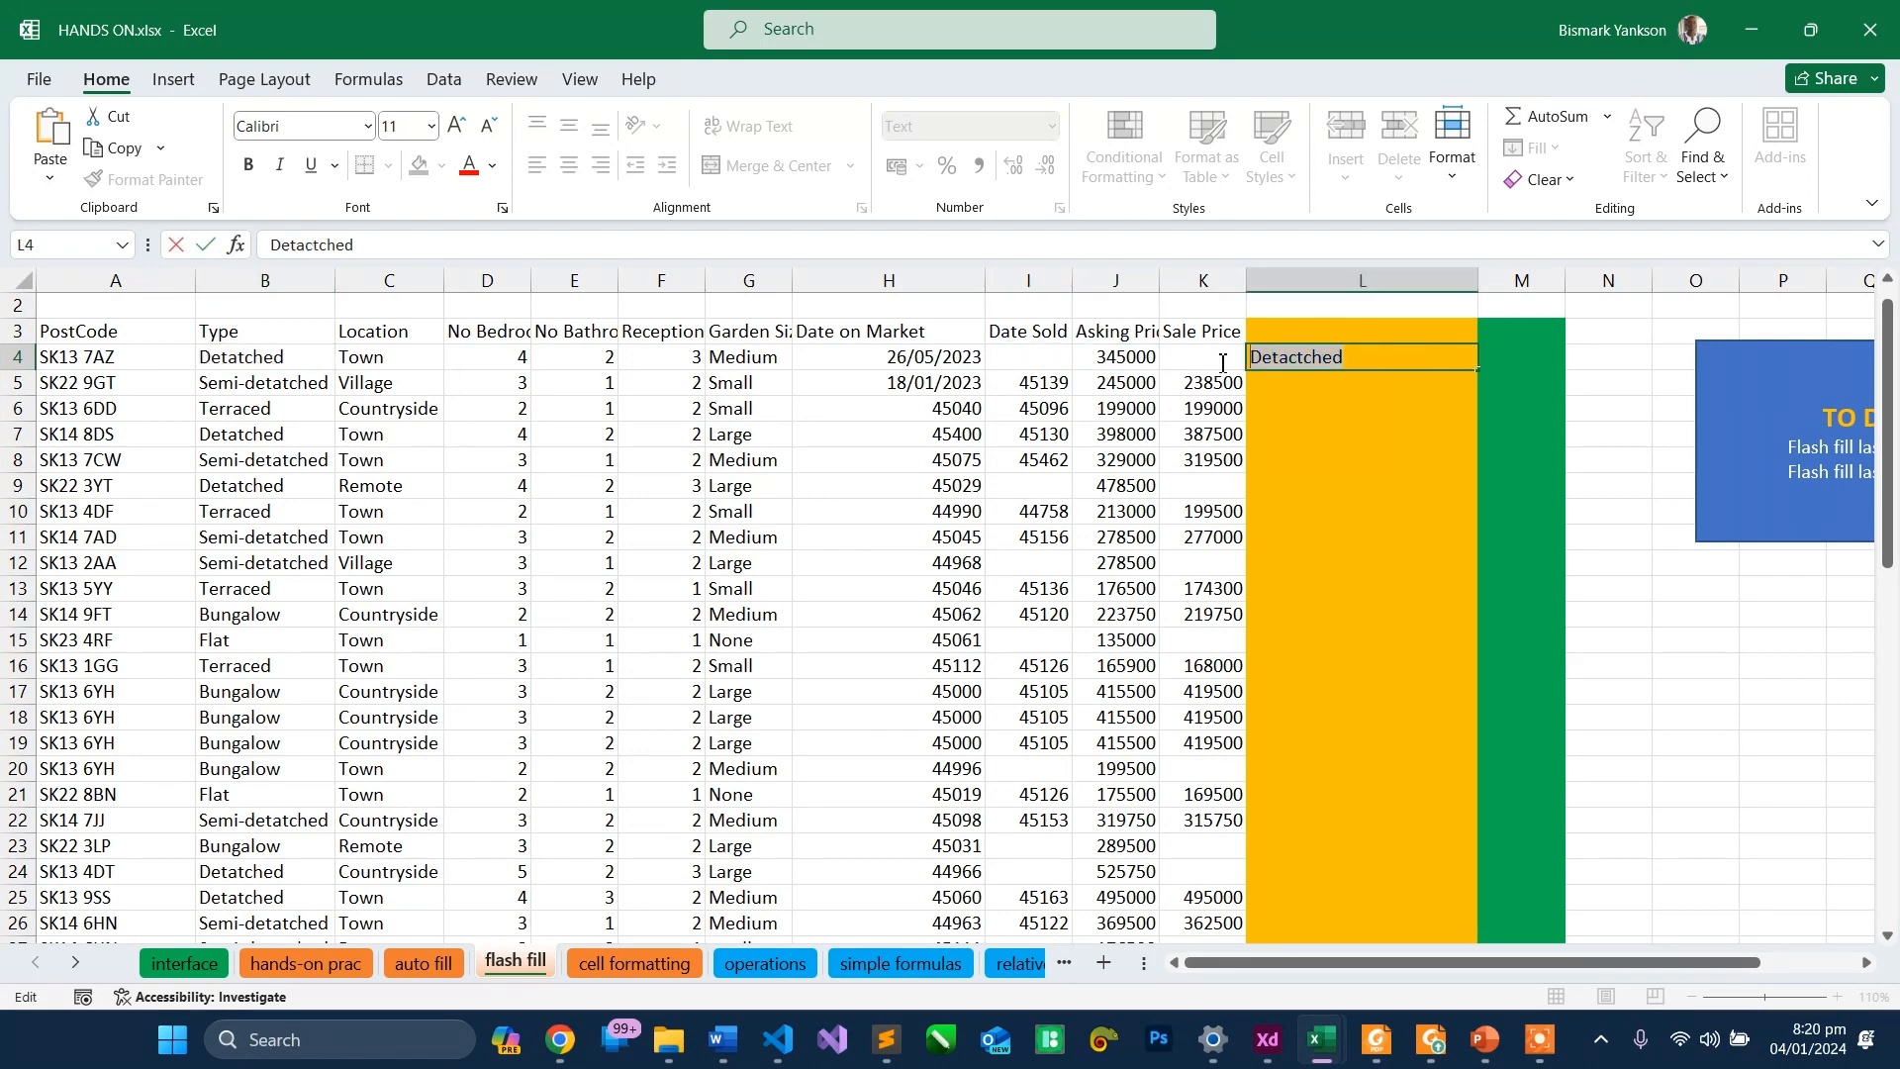
pyautogui.hotkey('ctrl', 'v')
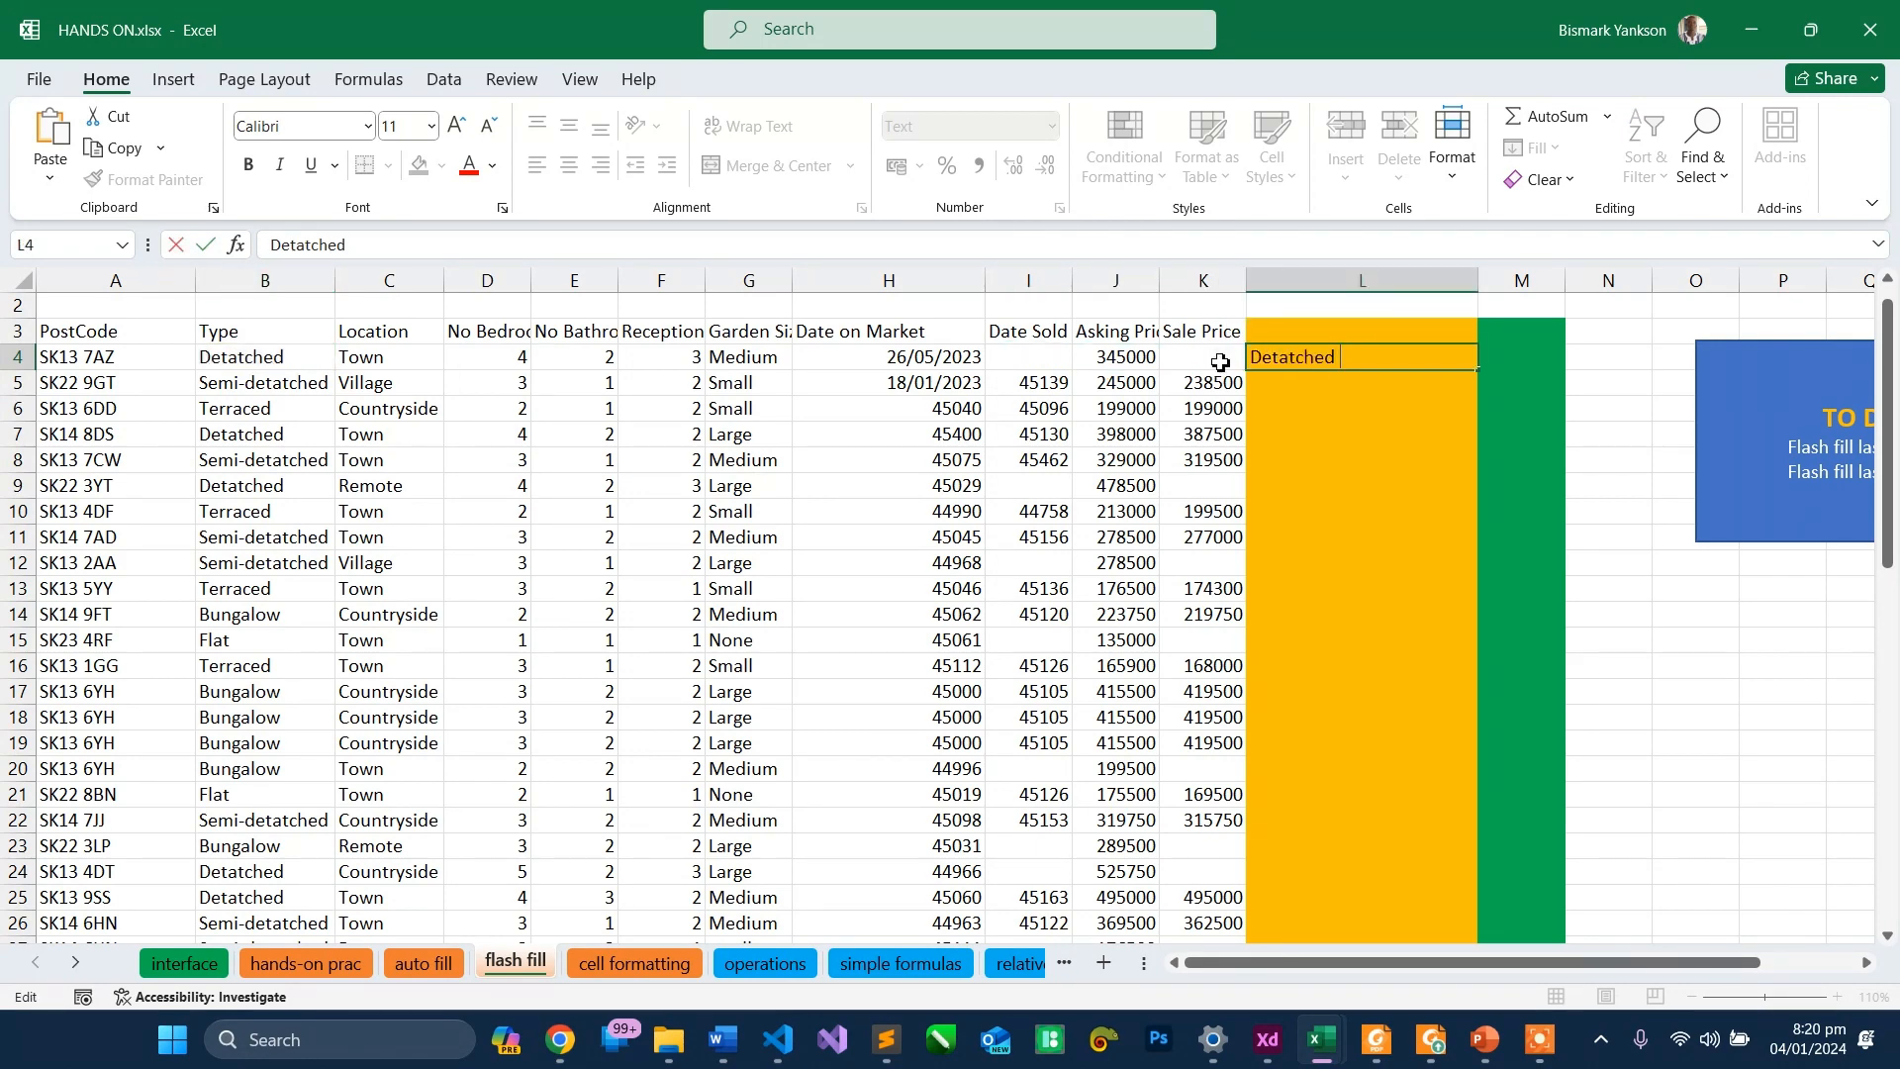
pyautogui.write('Town')
pyautogui.press('Return')
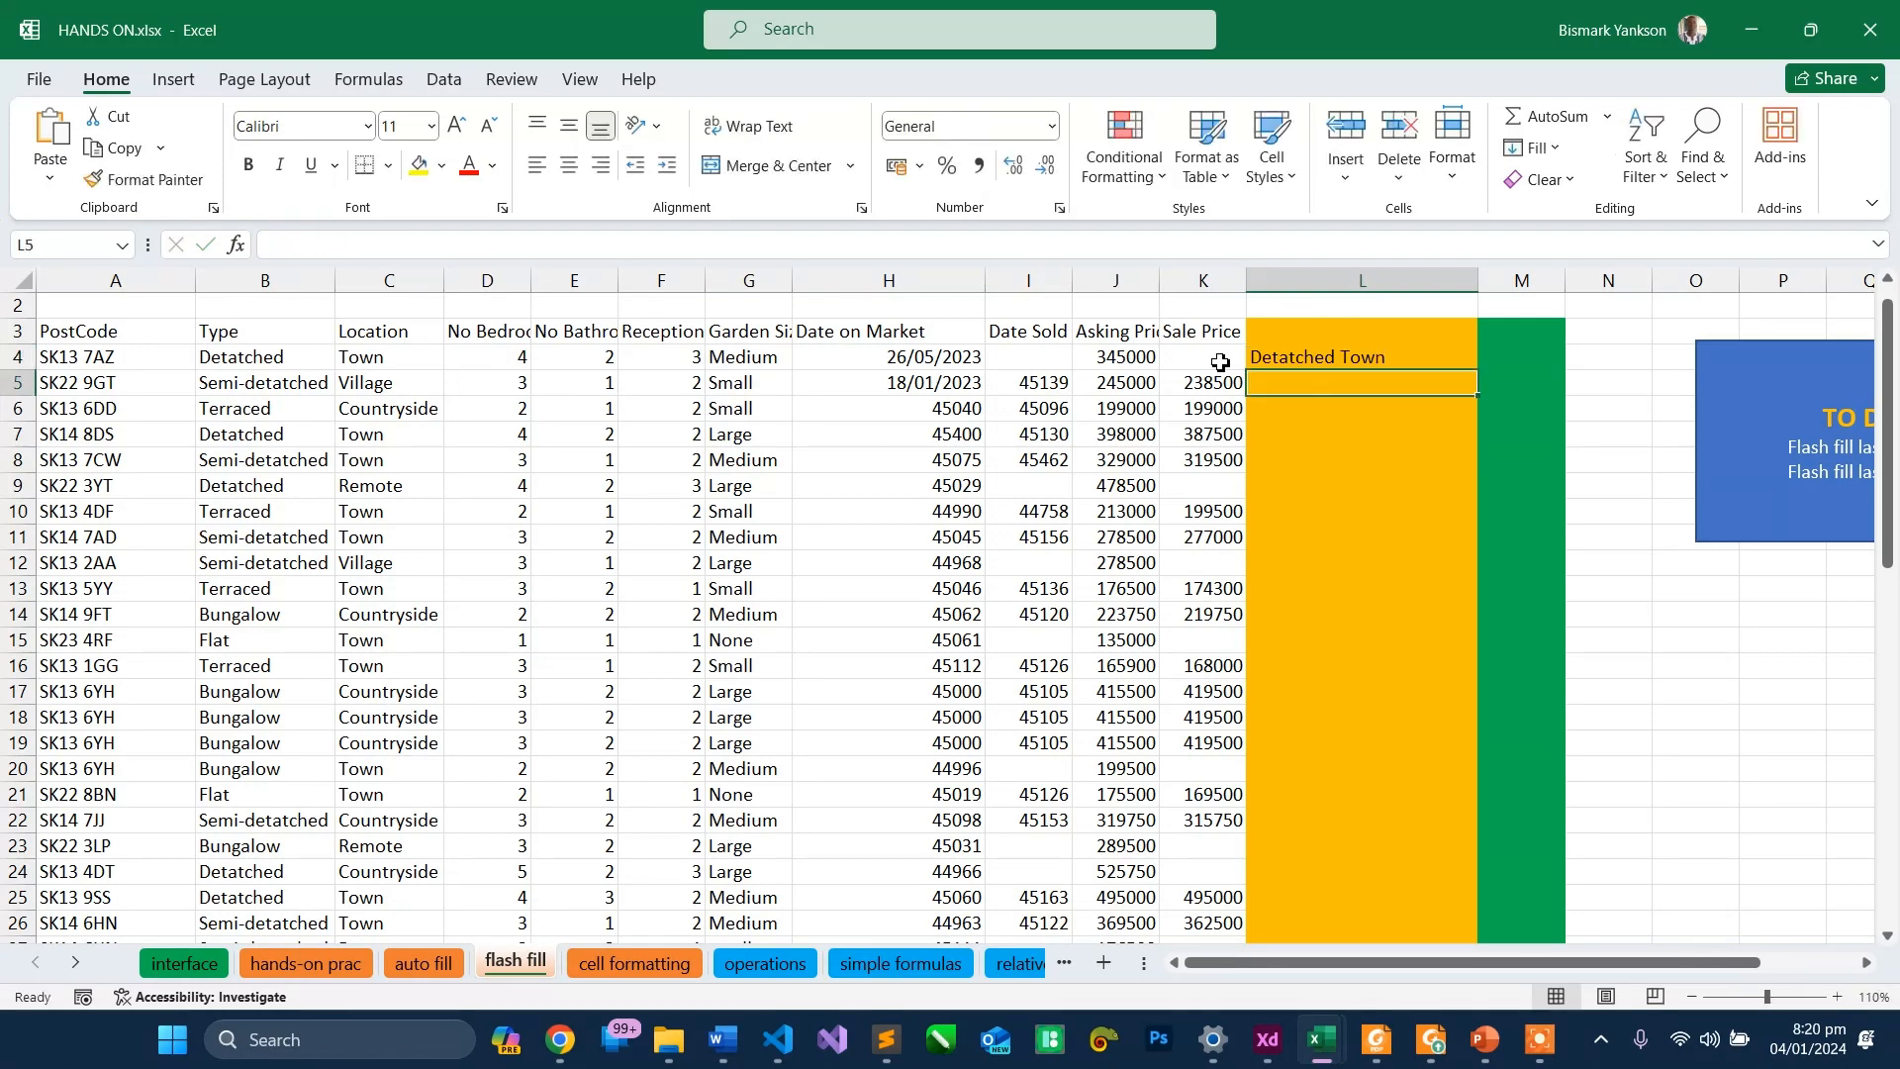
pyautogui.write('semi-detached Village')
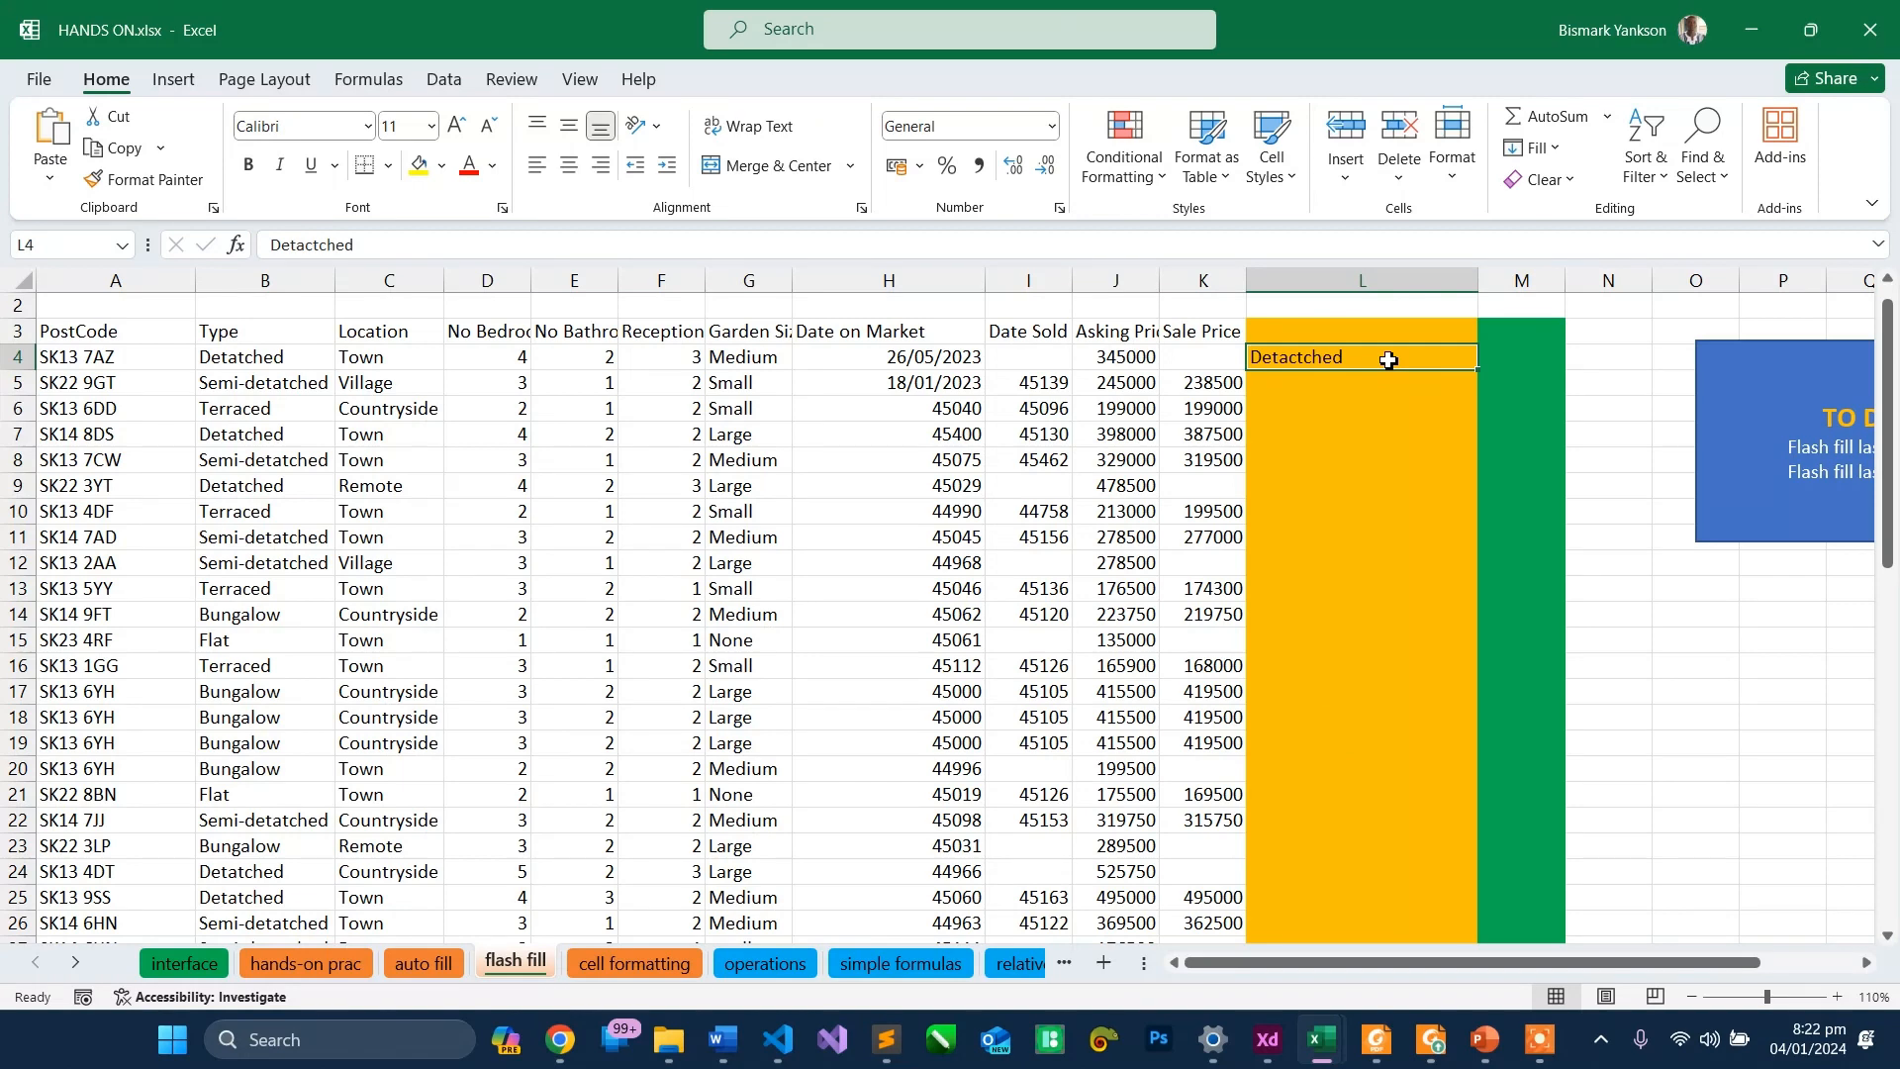
# - Correct L4 to Detatched Town, reusing the type text from B4 and adding the location
pyautogui.click(301, 362)
pyautogui.doubleClick(300, 362)
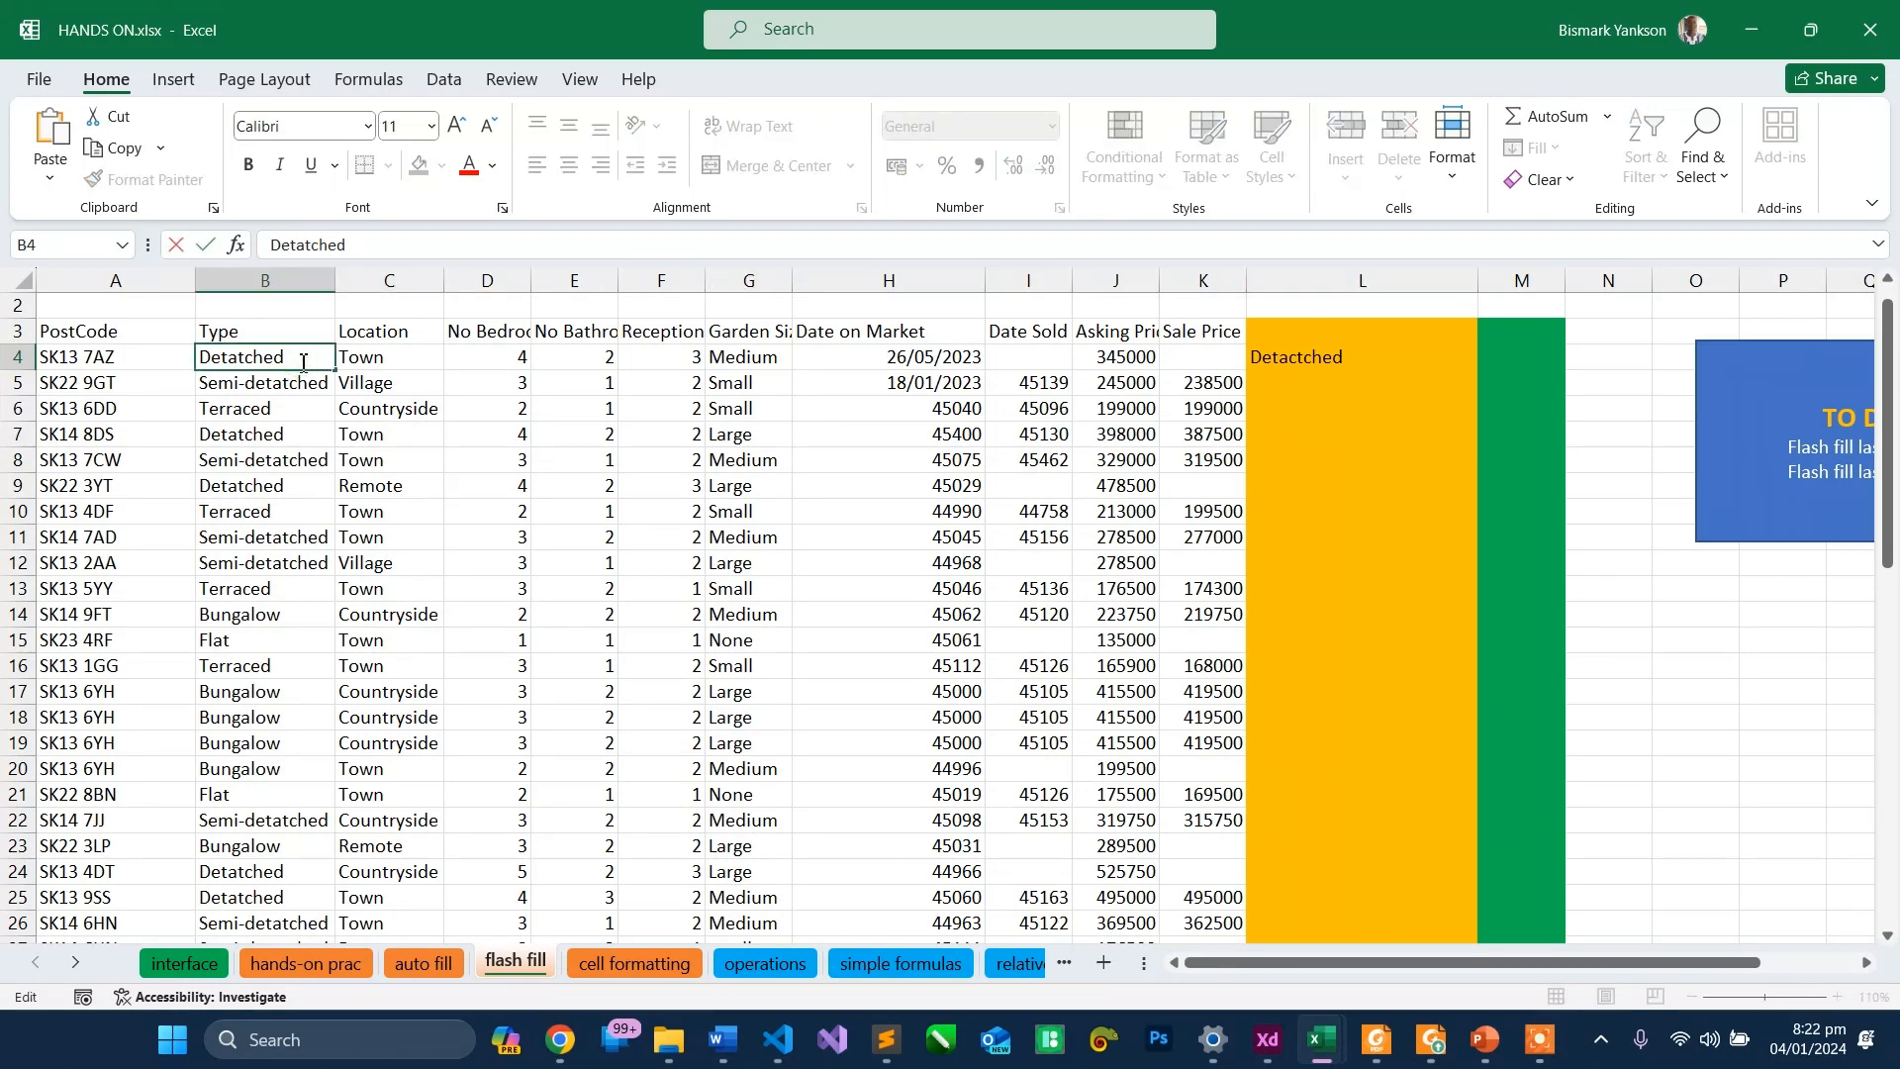
pyautogui.moveTo(289, 363); pyautogui.dragTo(193, 362)
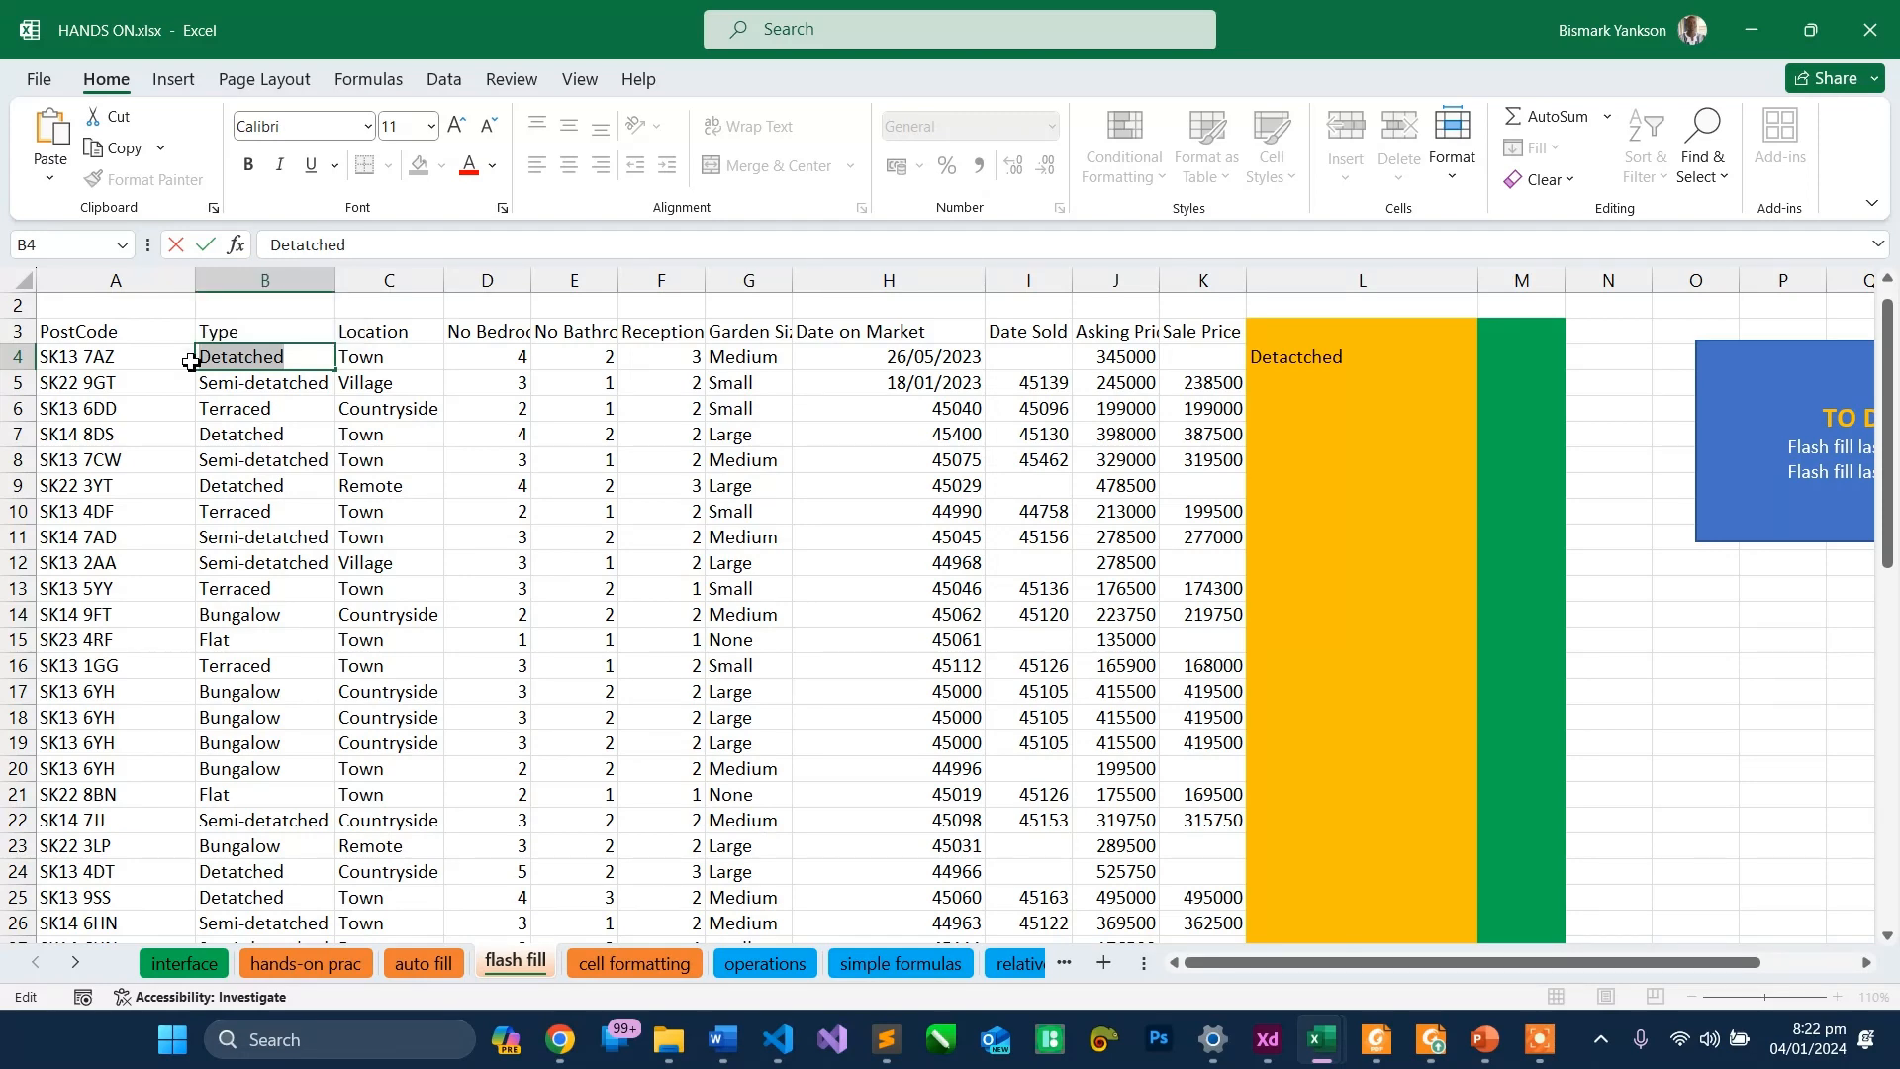
pyautogui.click(1340, 364)
pyautogui.doubleClick(1340, 364)
pyautogui.moveTo(1368, 362); pyautogui.dragTo(1257, 362)
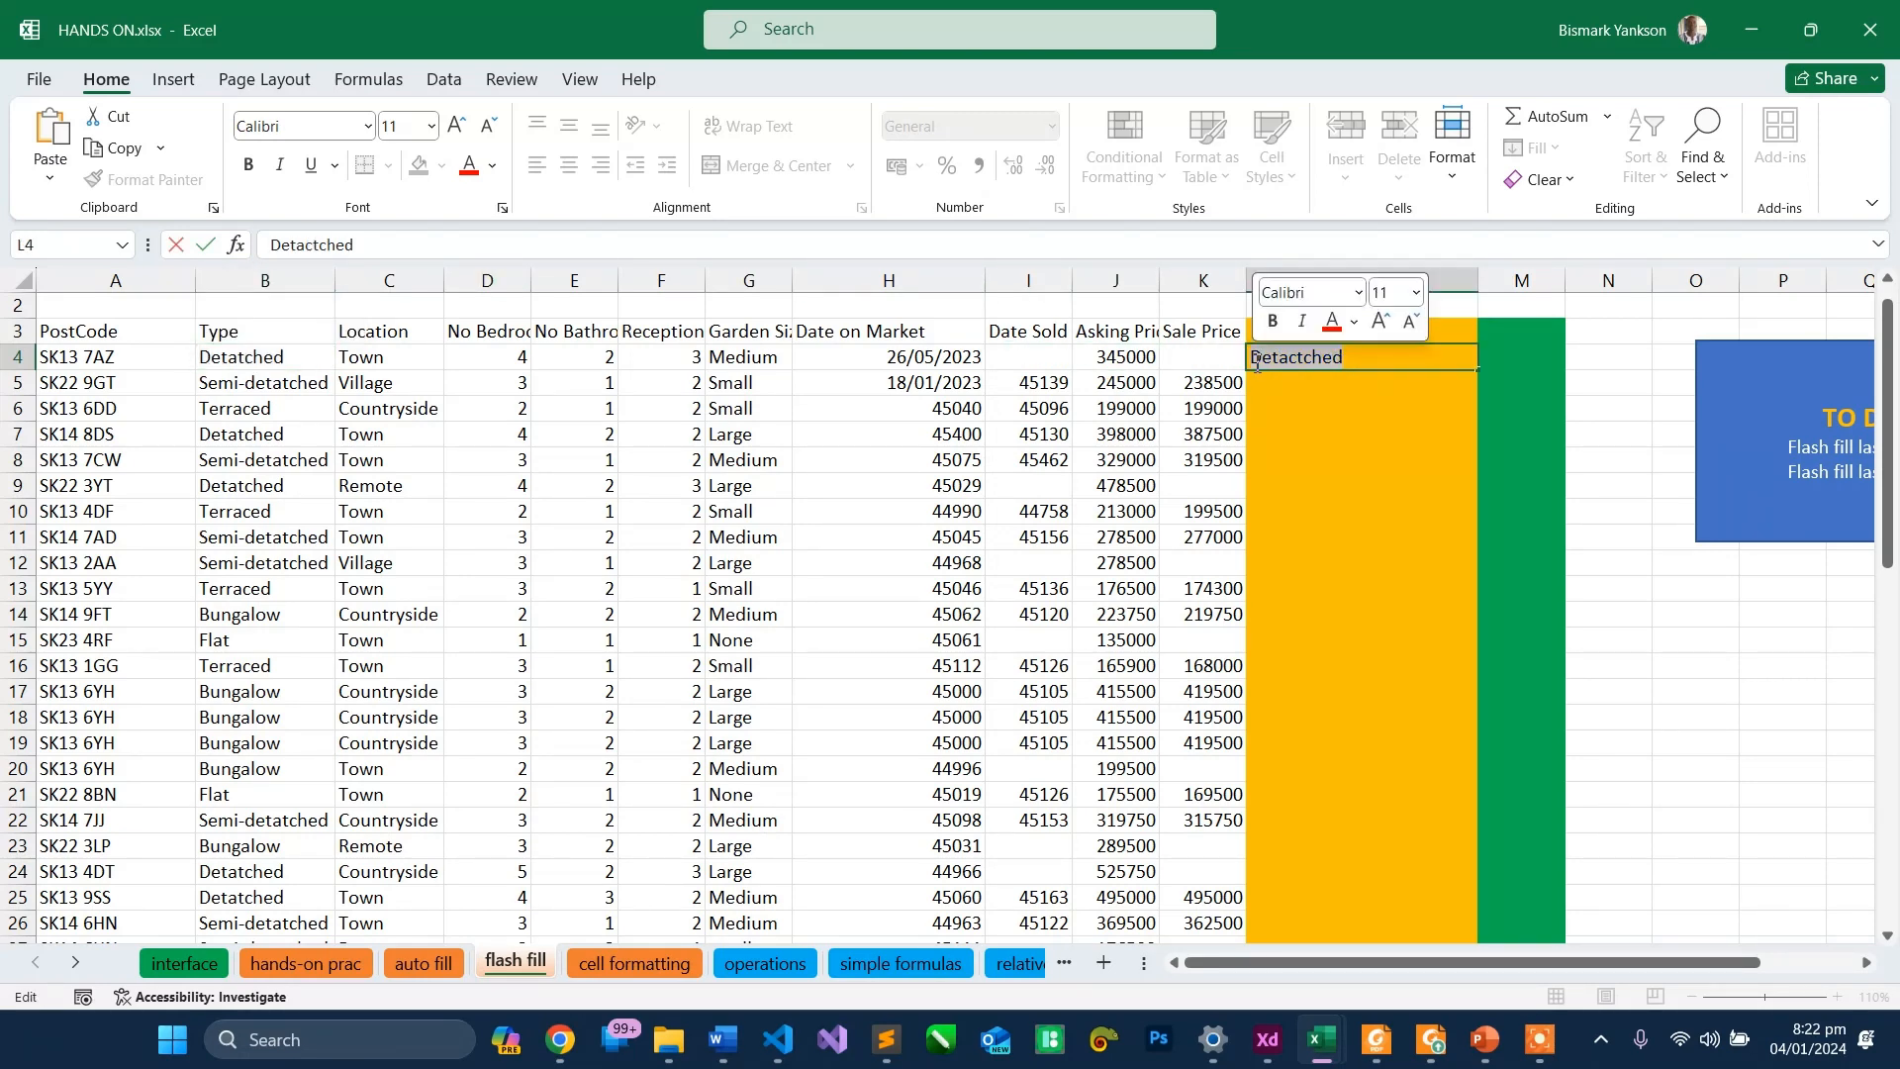
pyautogui.write('Detached')
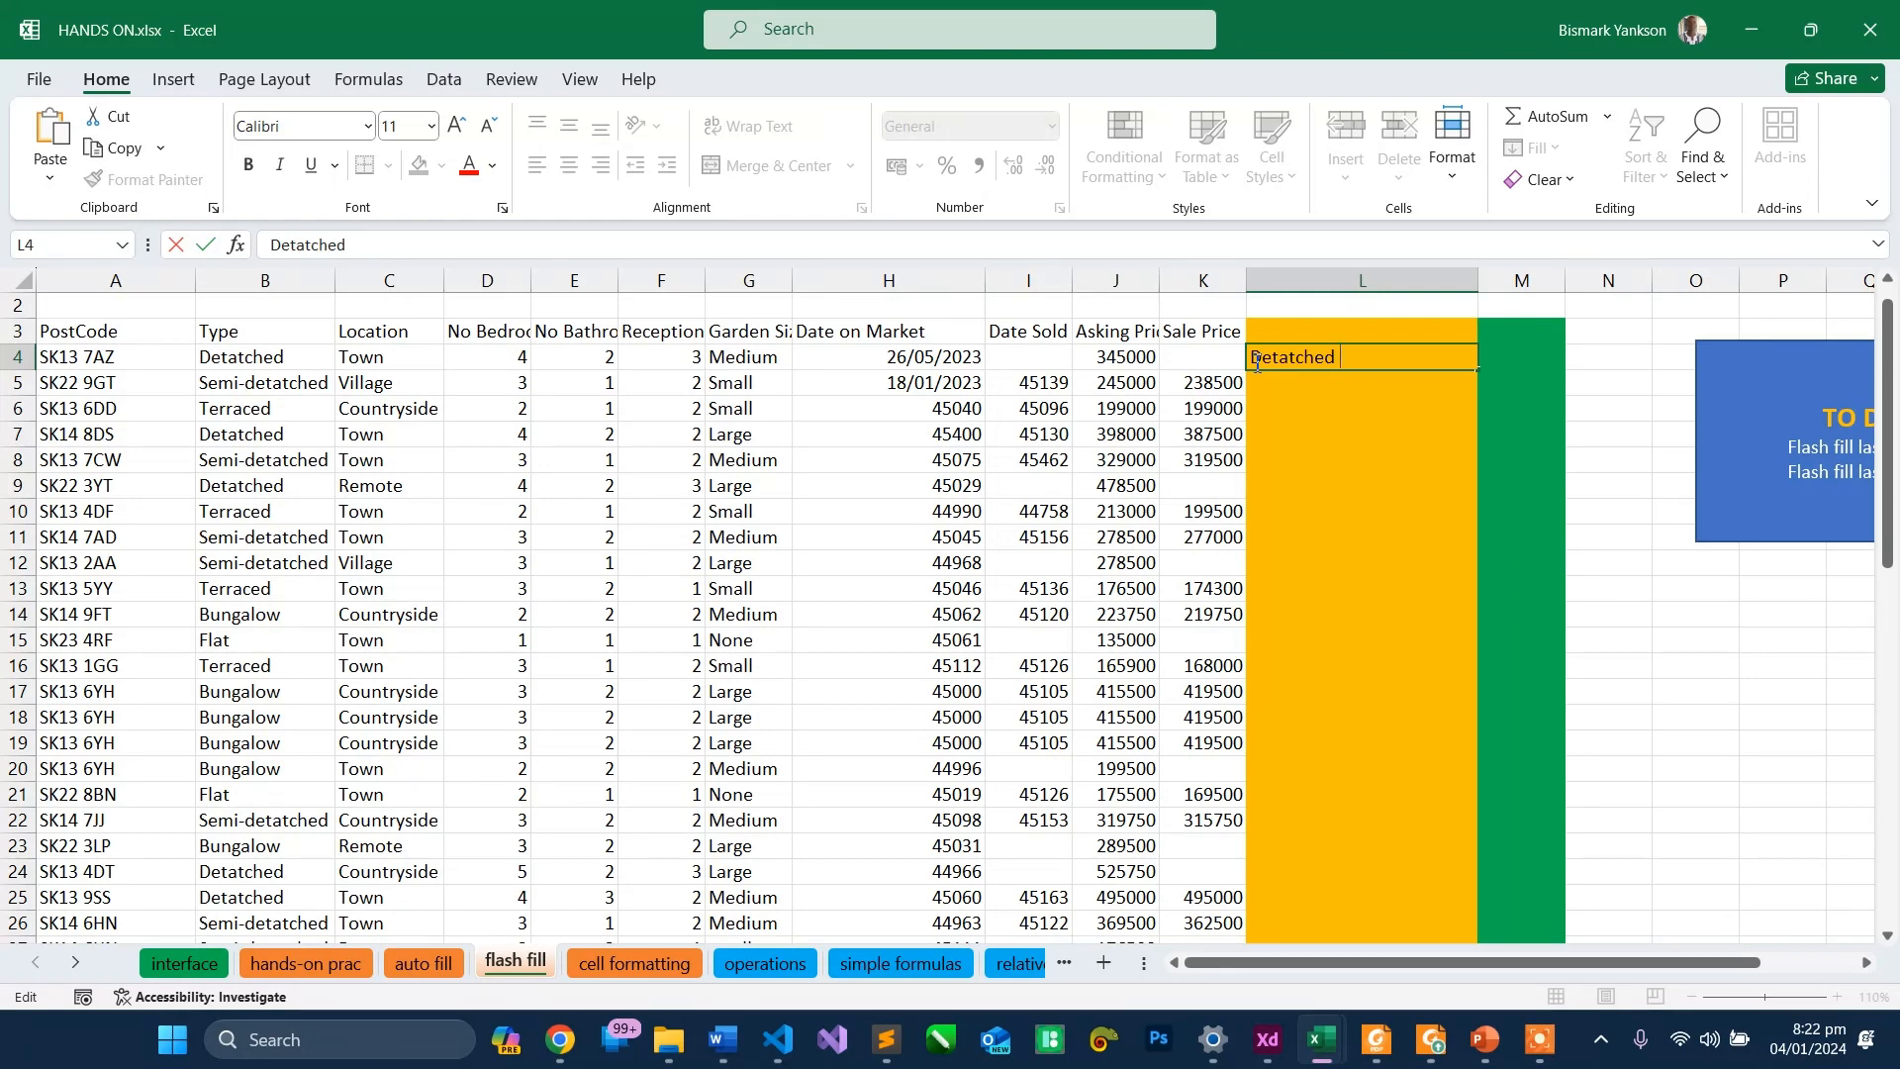
pyautogui.write('Town')
pyautogui.press('Return')
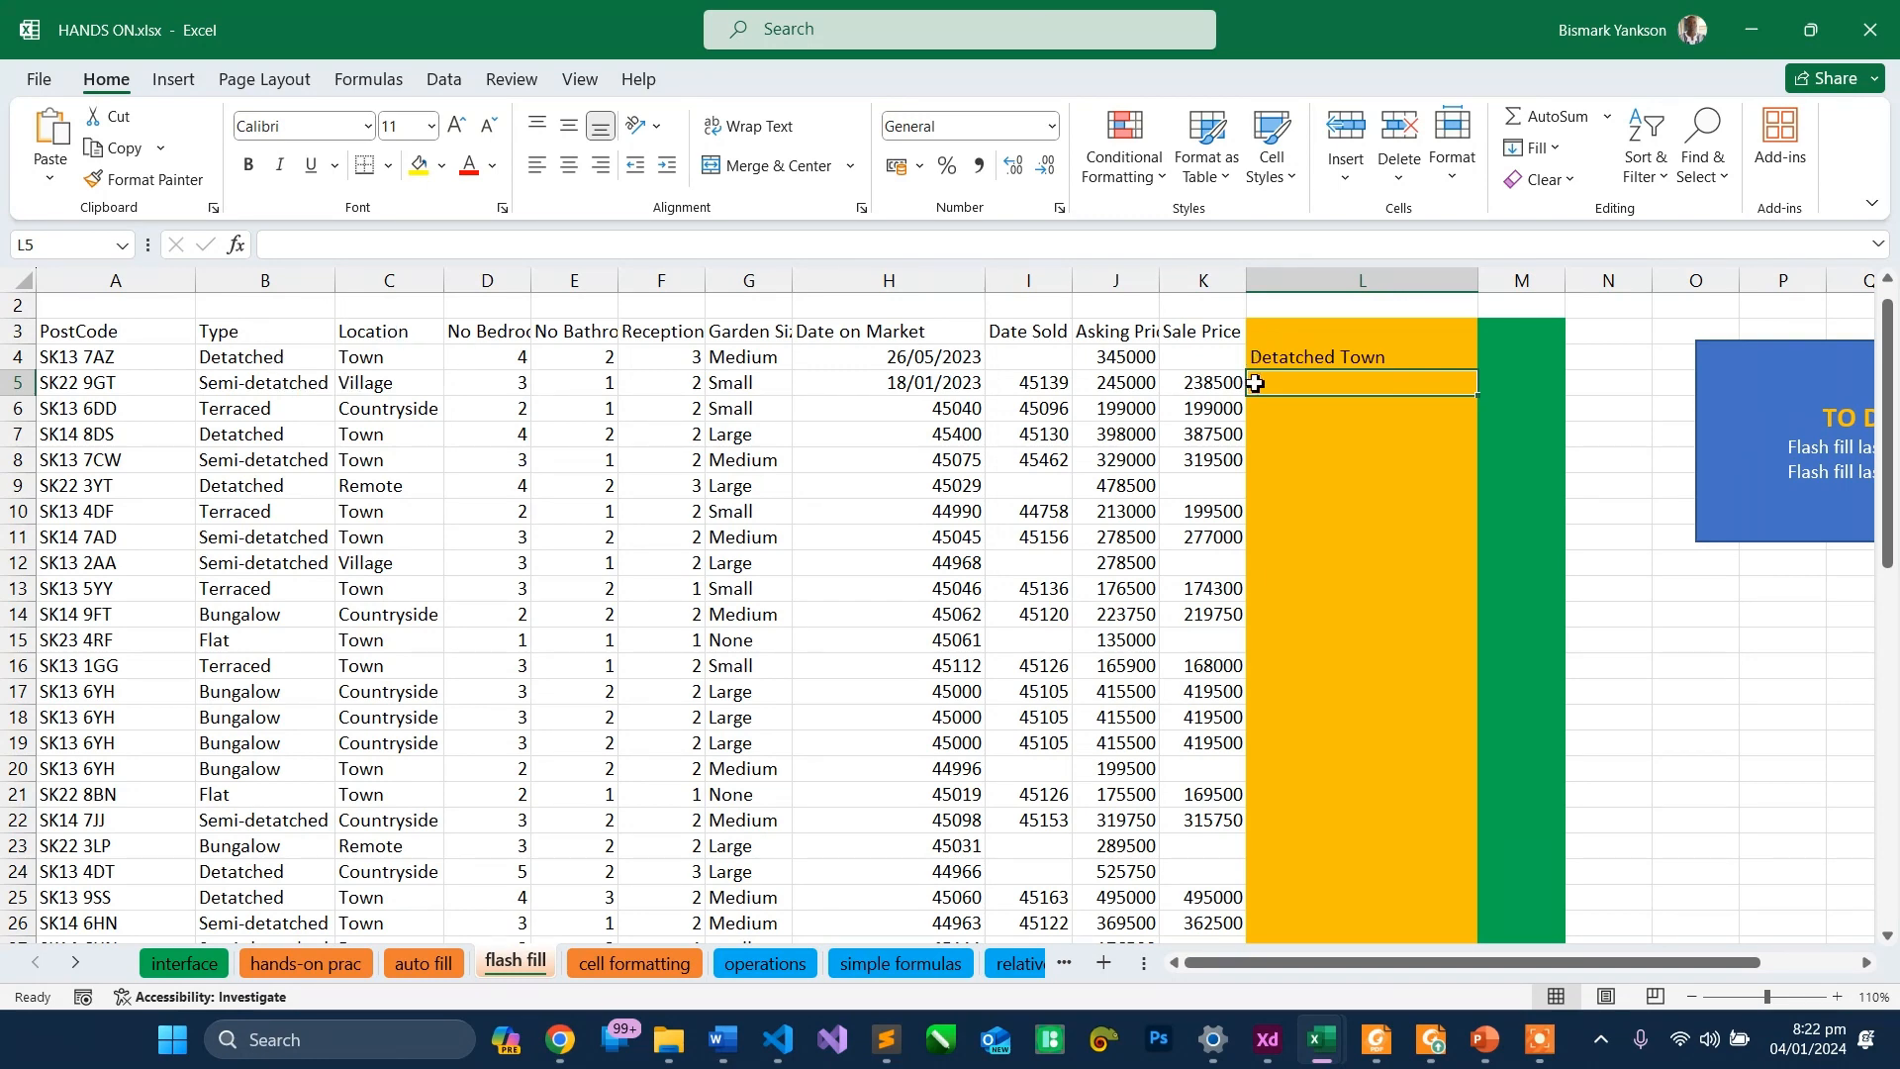
# - Enter Semi-detatched Village in L5 and accept the flash fill suggestions for the rest of column L
pyautogui.write('Semi-detached Village')
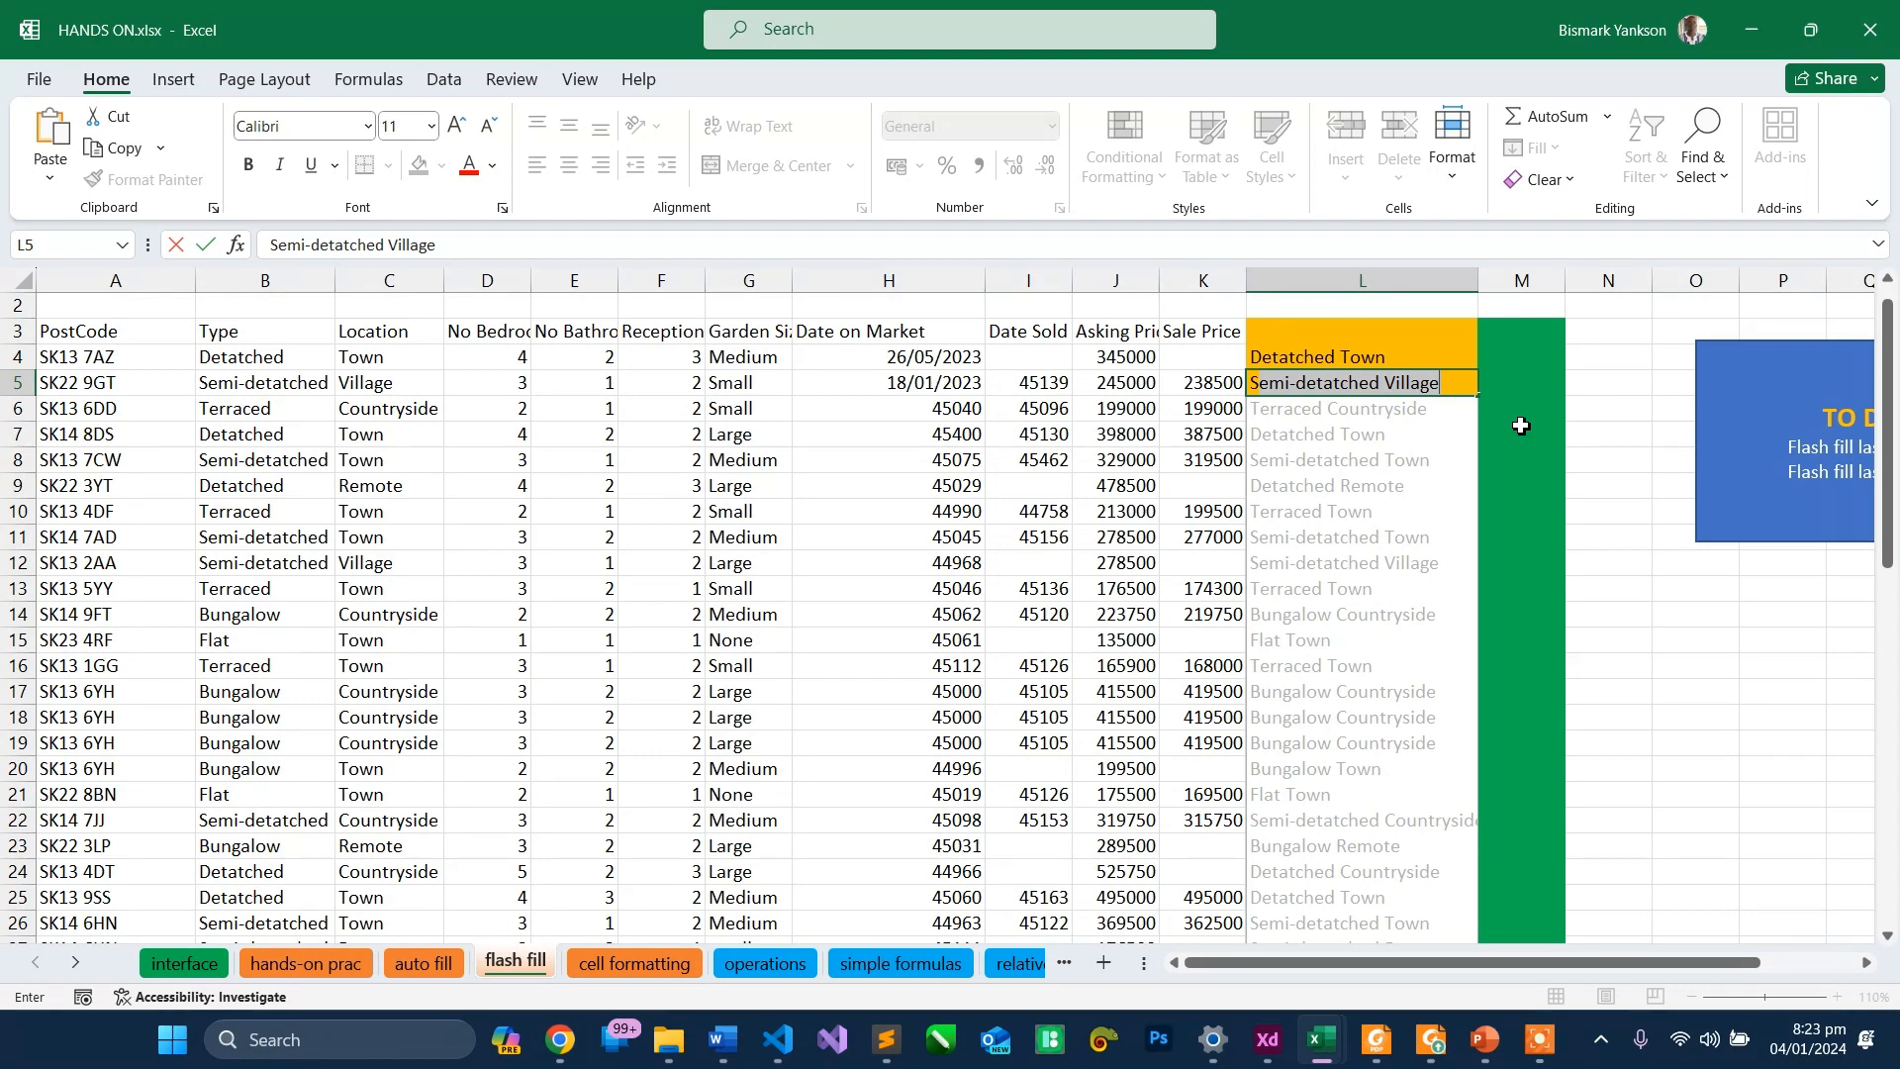
pyautogui.press('Return')
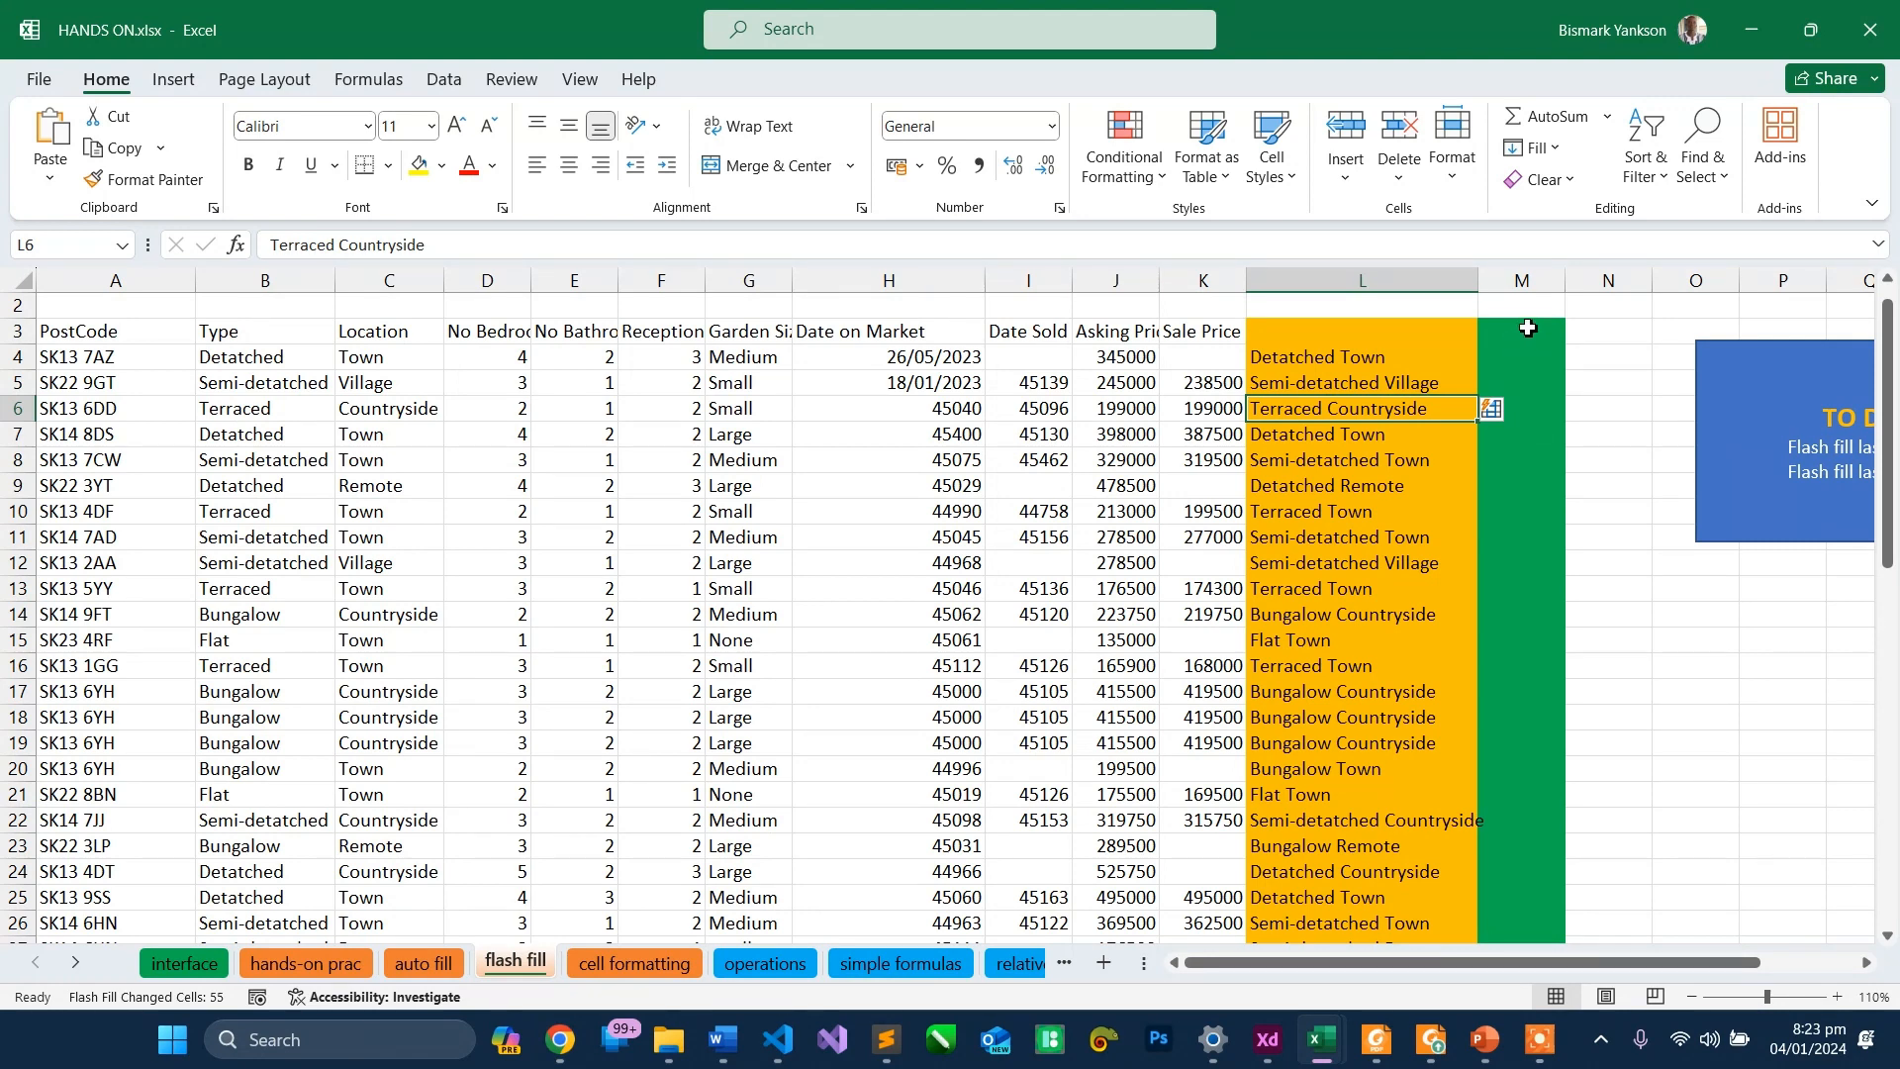
# - Insert a new column between yellow column L and the green column
pyautogui.click(1521, 277)
pyautogui.click(1346, 133)
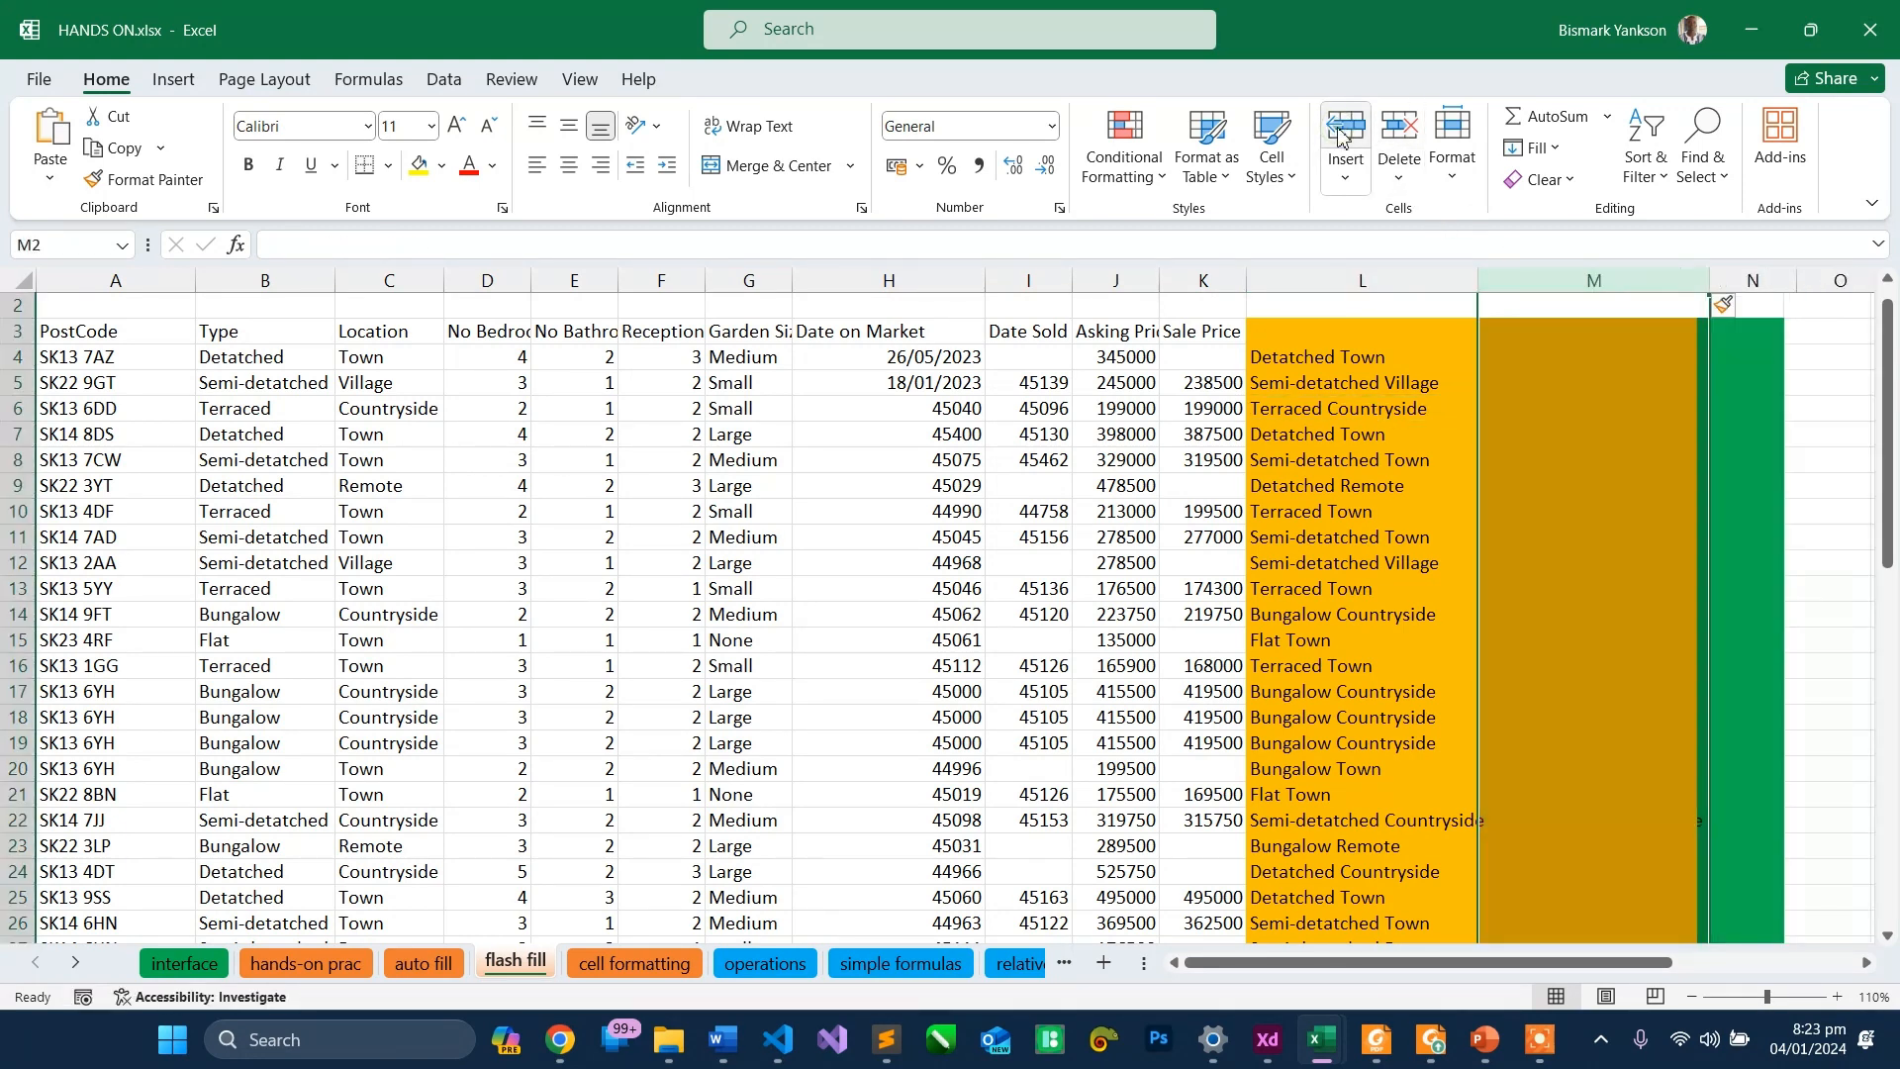
pyautogui.click(1524, 343)
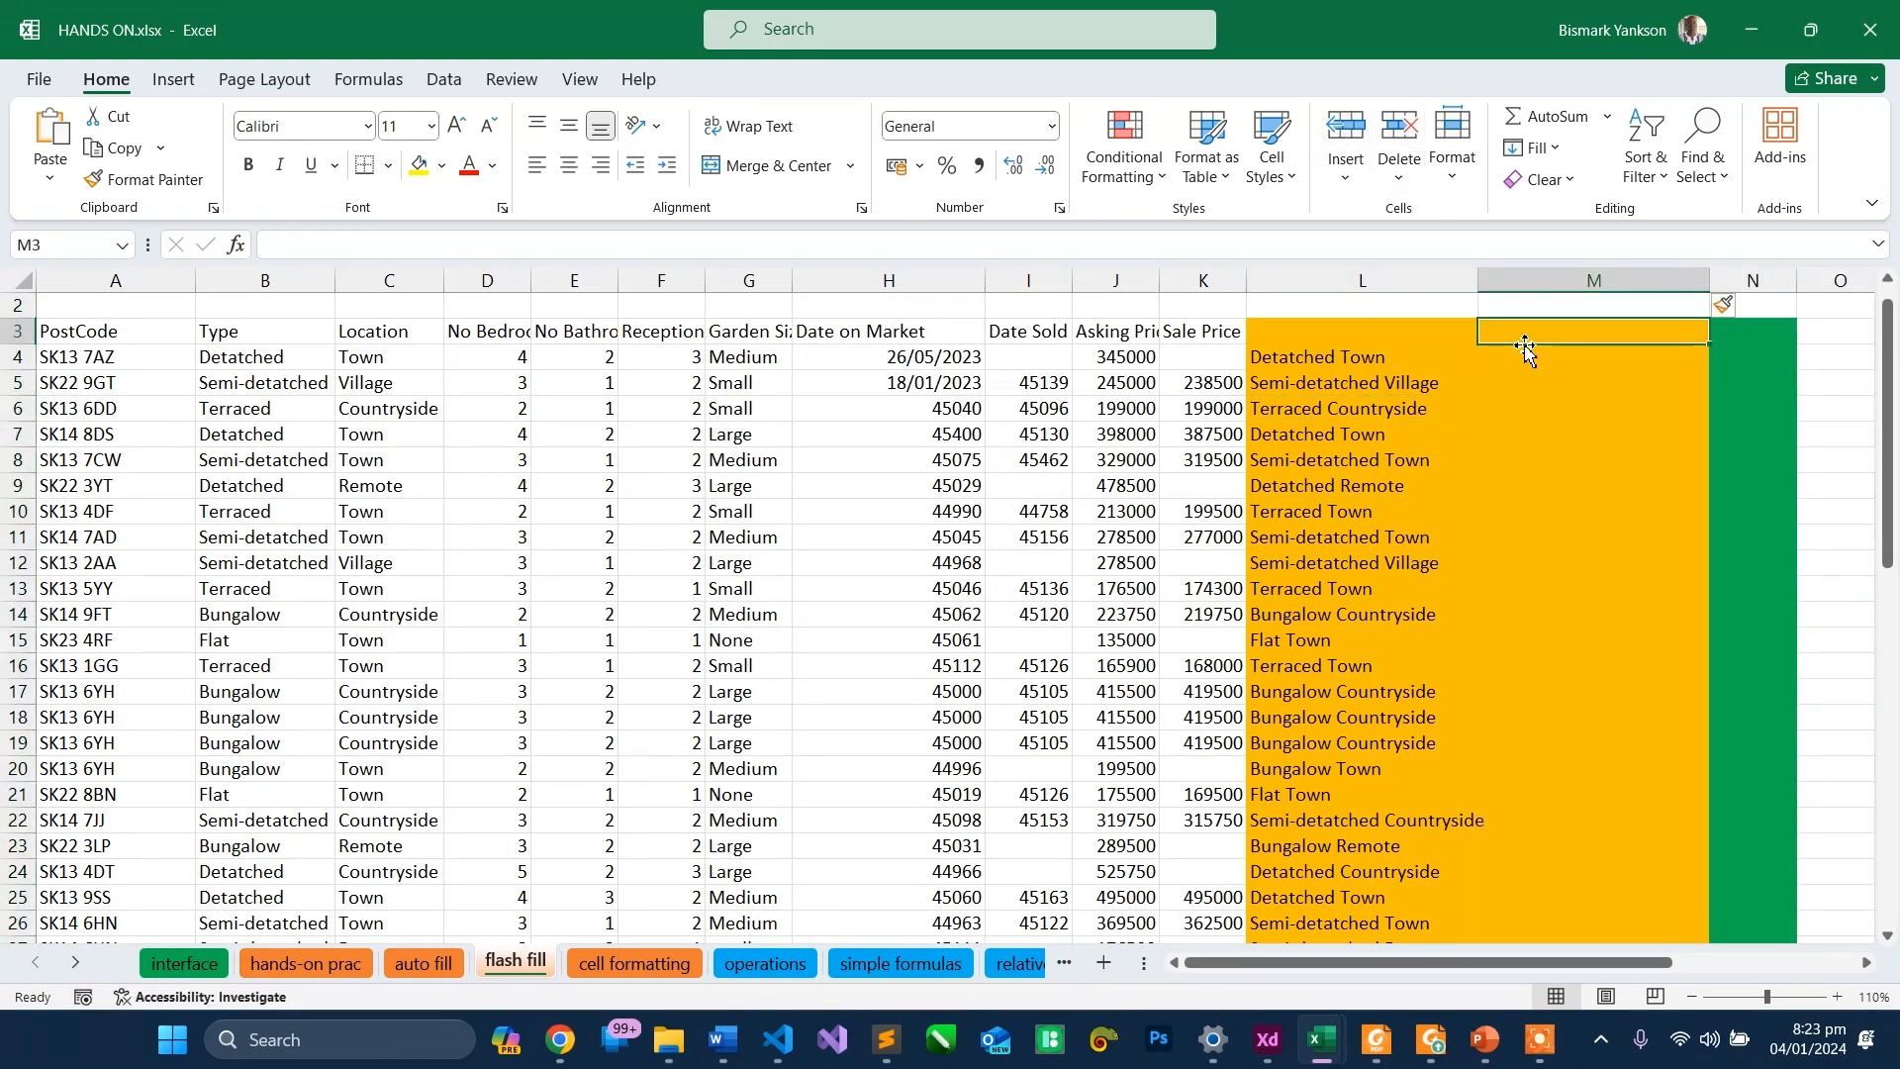
# - Enter Detatched - Town (Medium in M4, combining the first property's type, location and garden size
pyautogui.click(1507, 357)
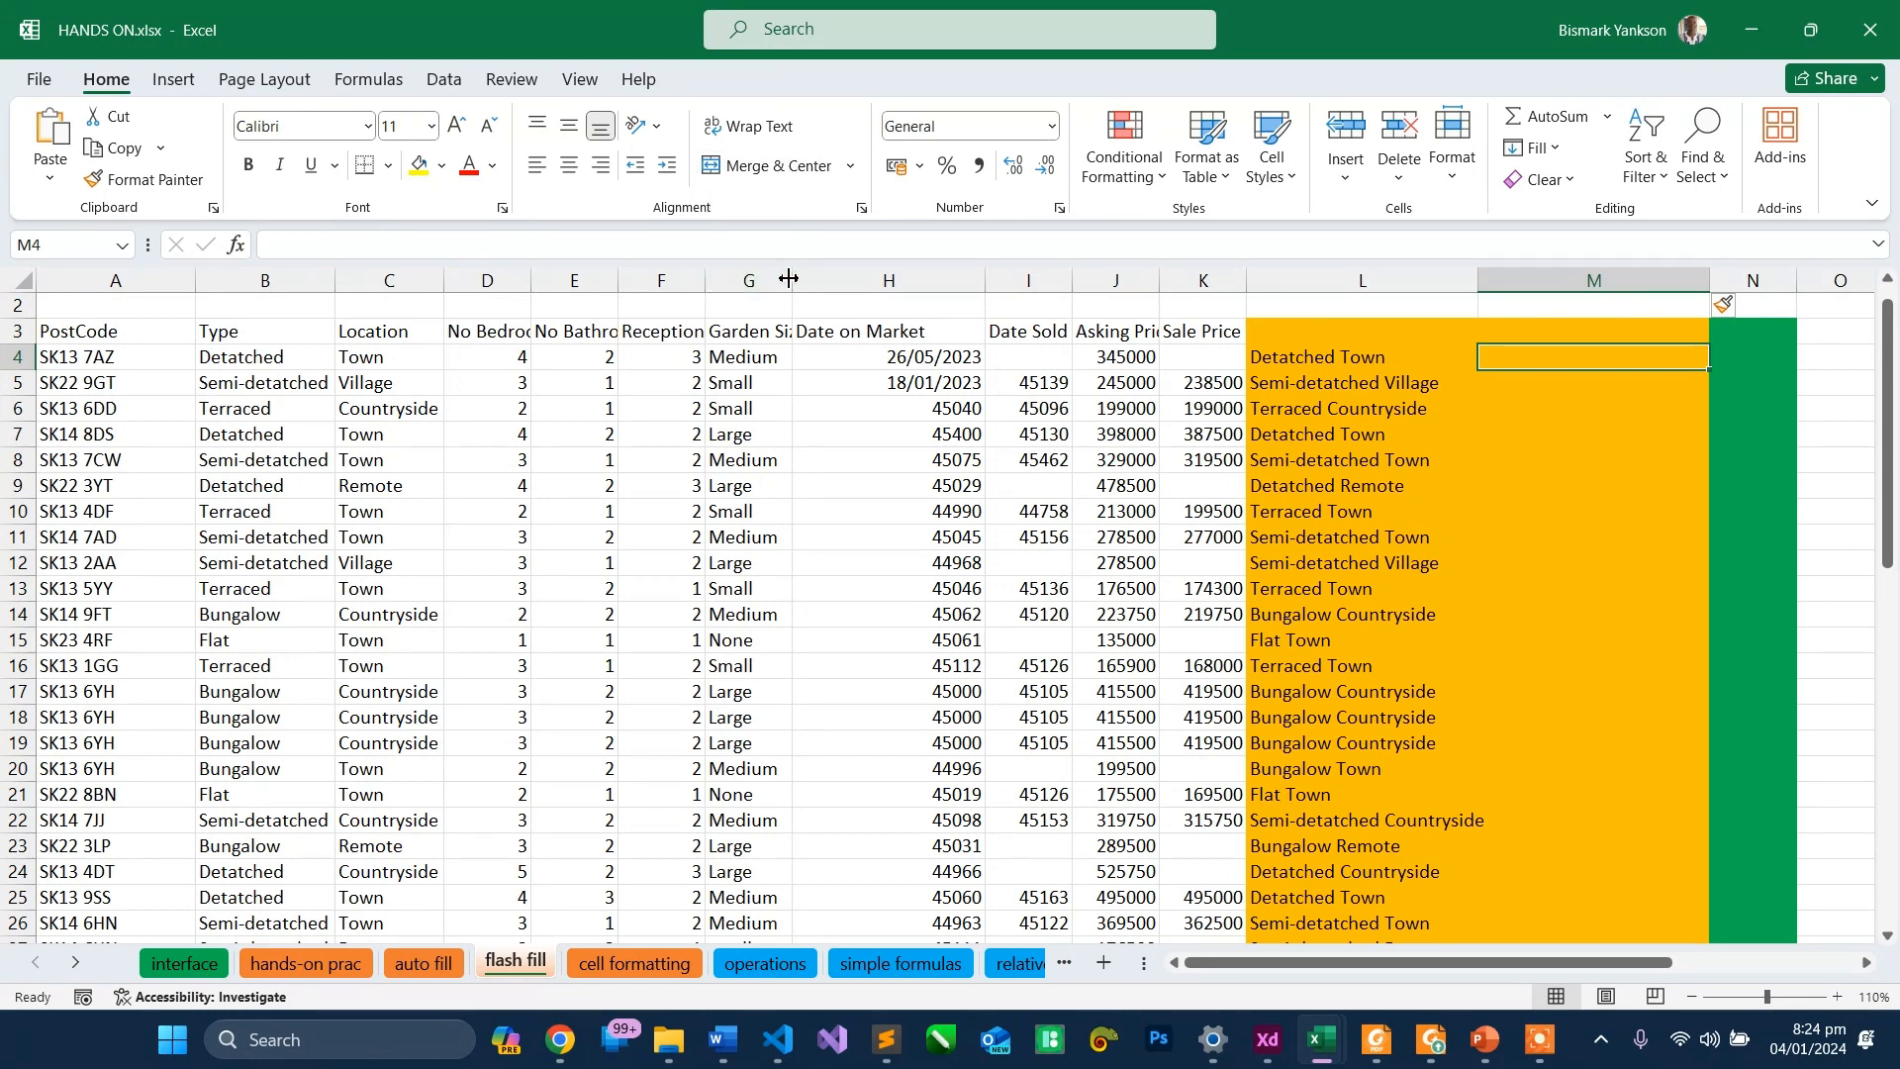
pyautogui.moveTo(789, 278); pyautogui.dragTo(788, 278)
pyautogui.moveTo(561, 1057)
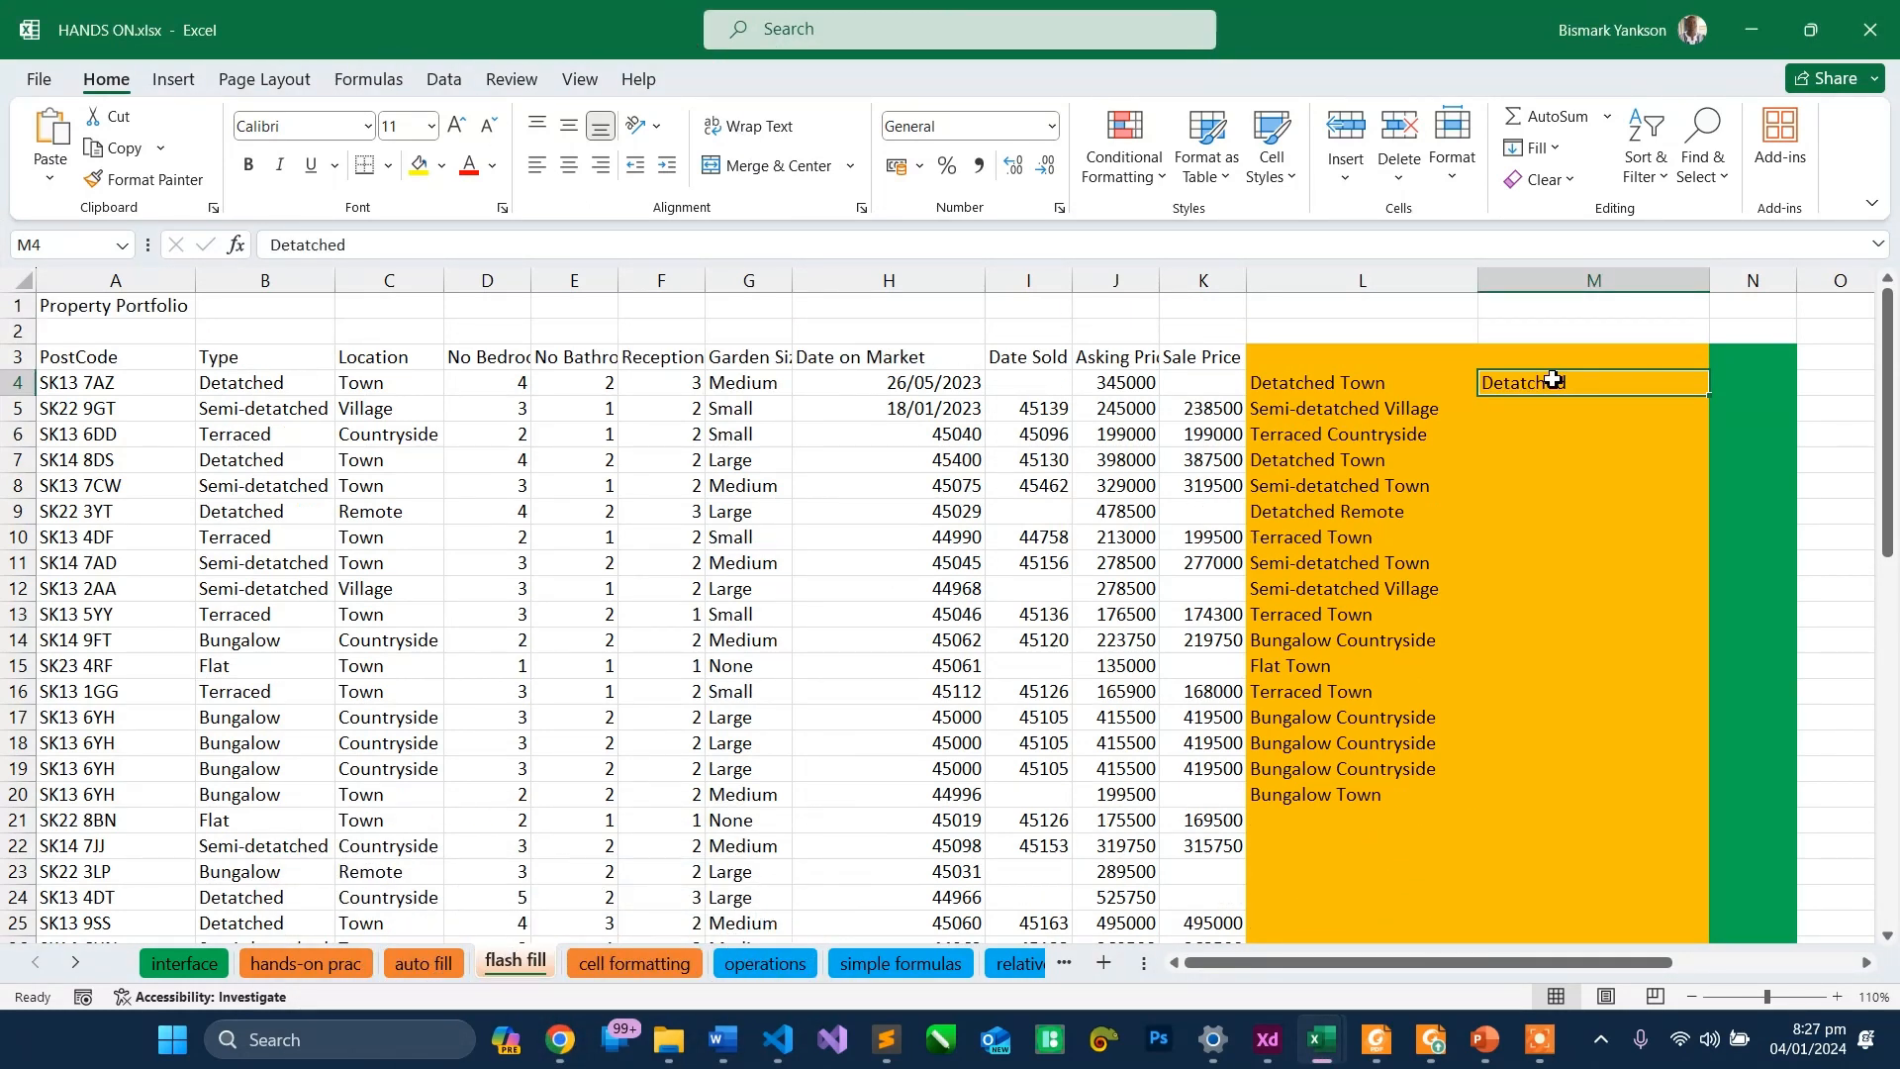
pyautogui.doubleClick(1612, 386)
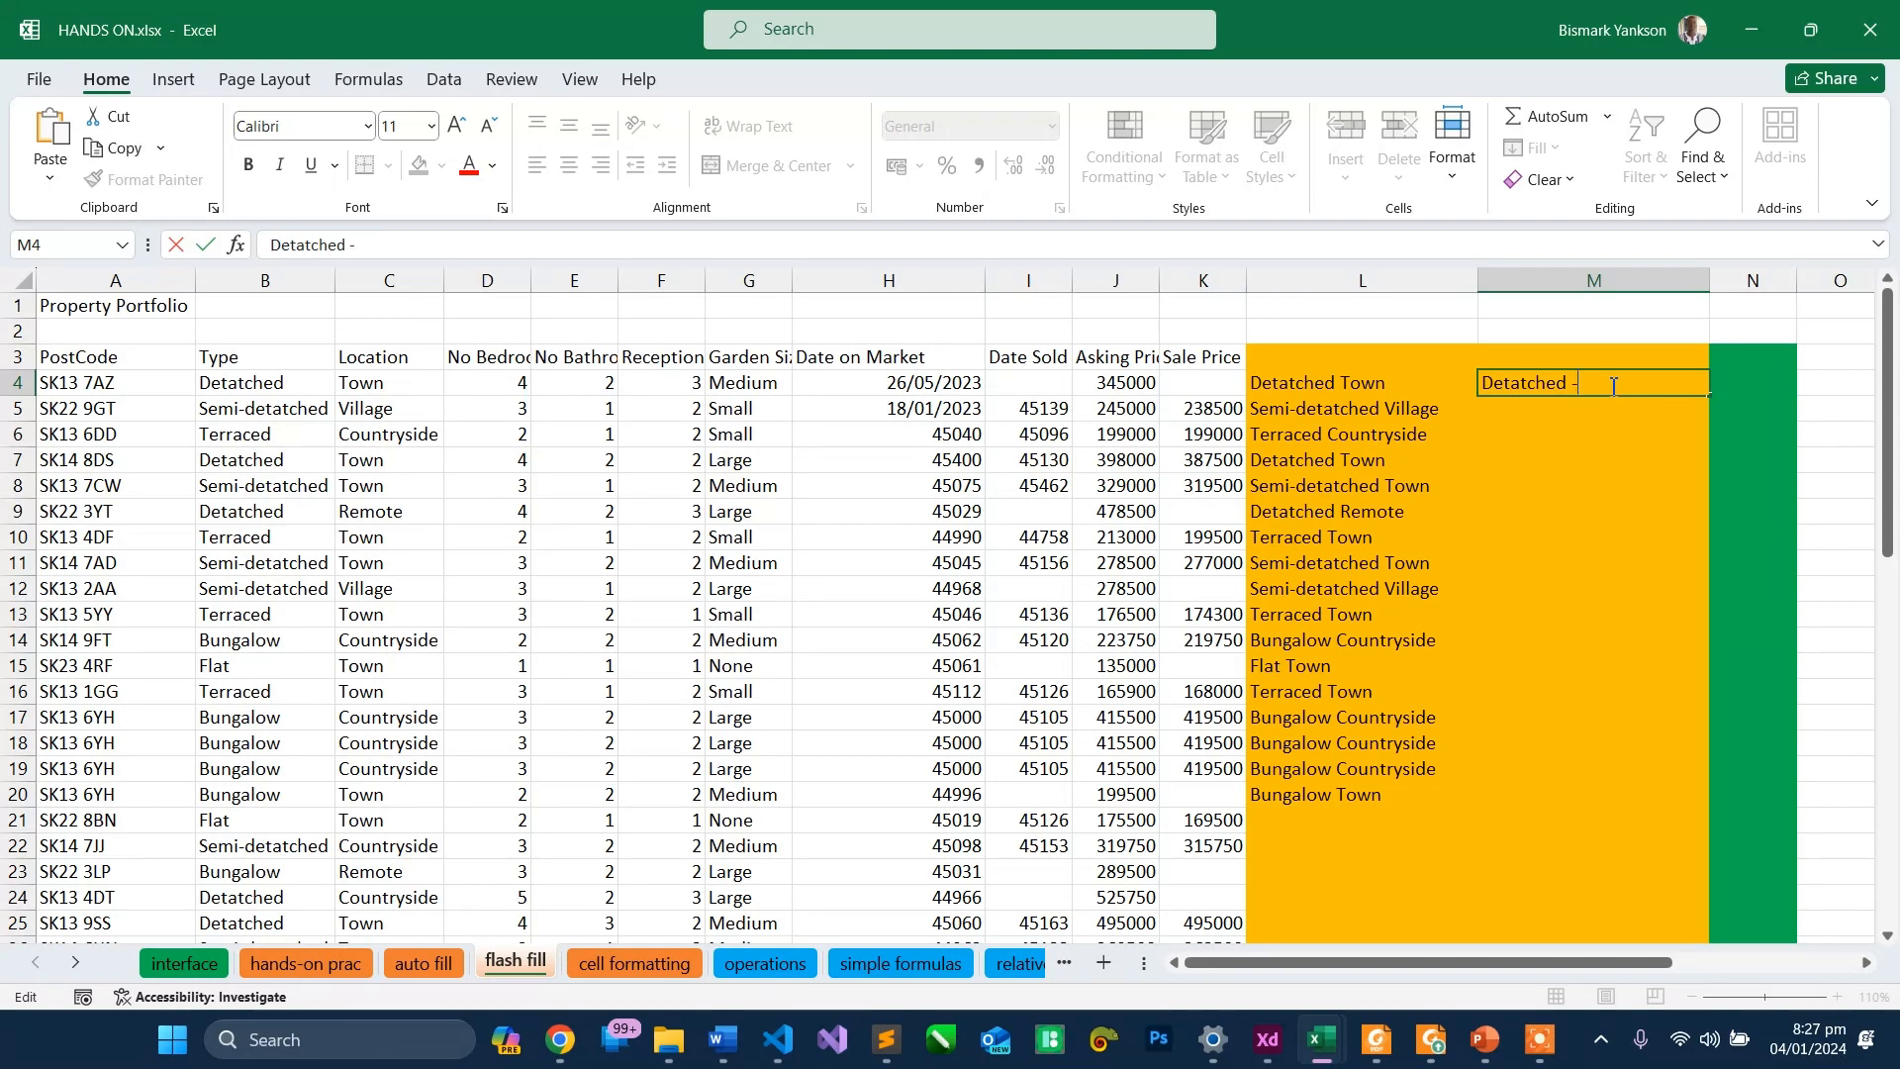
pyautogui.write('- Town -')
pyautogui.press('BackSpace')
pyautogui.write('(Medium')
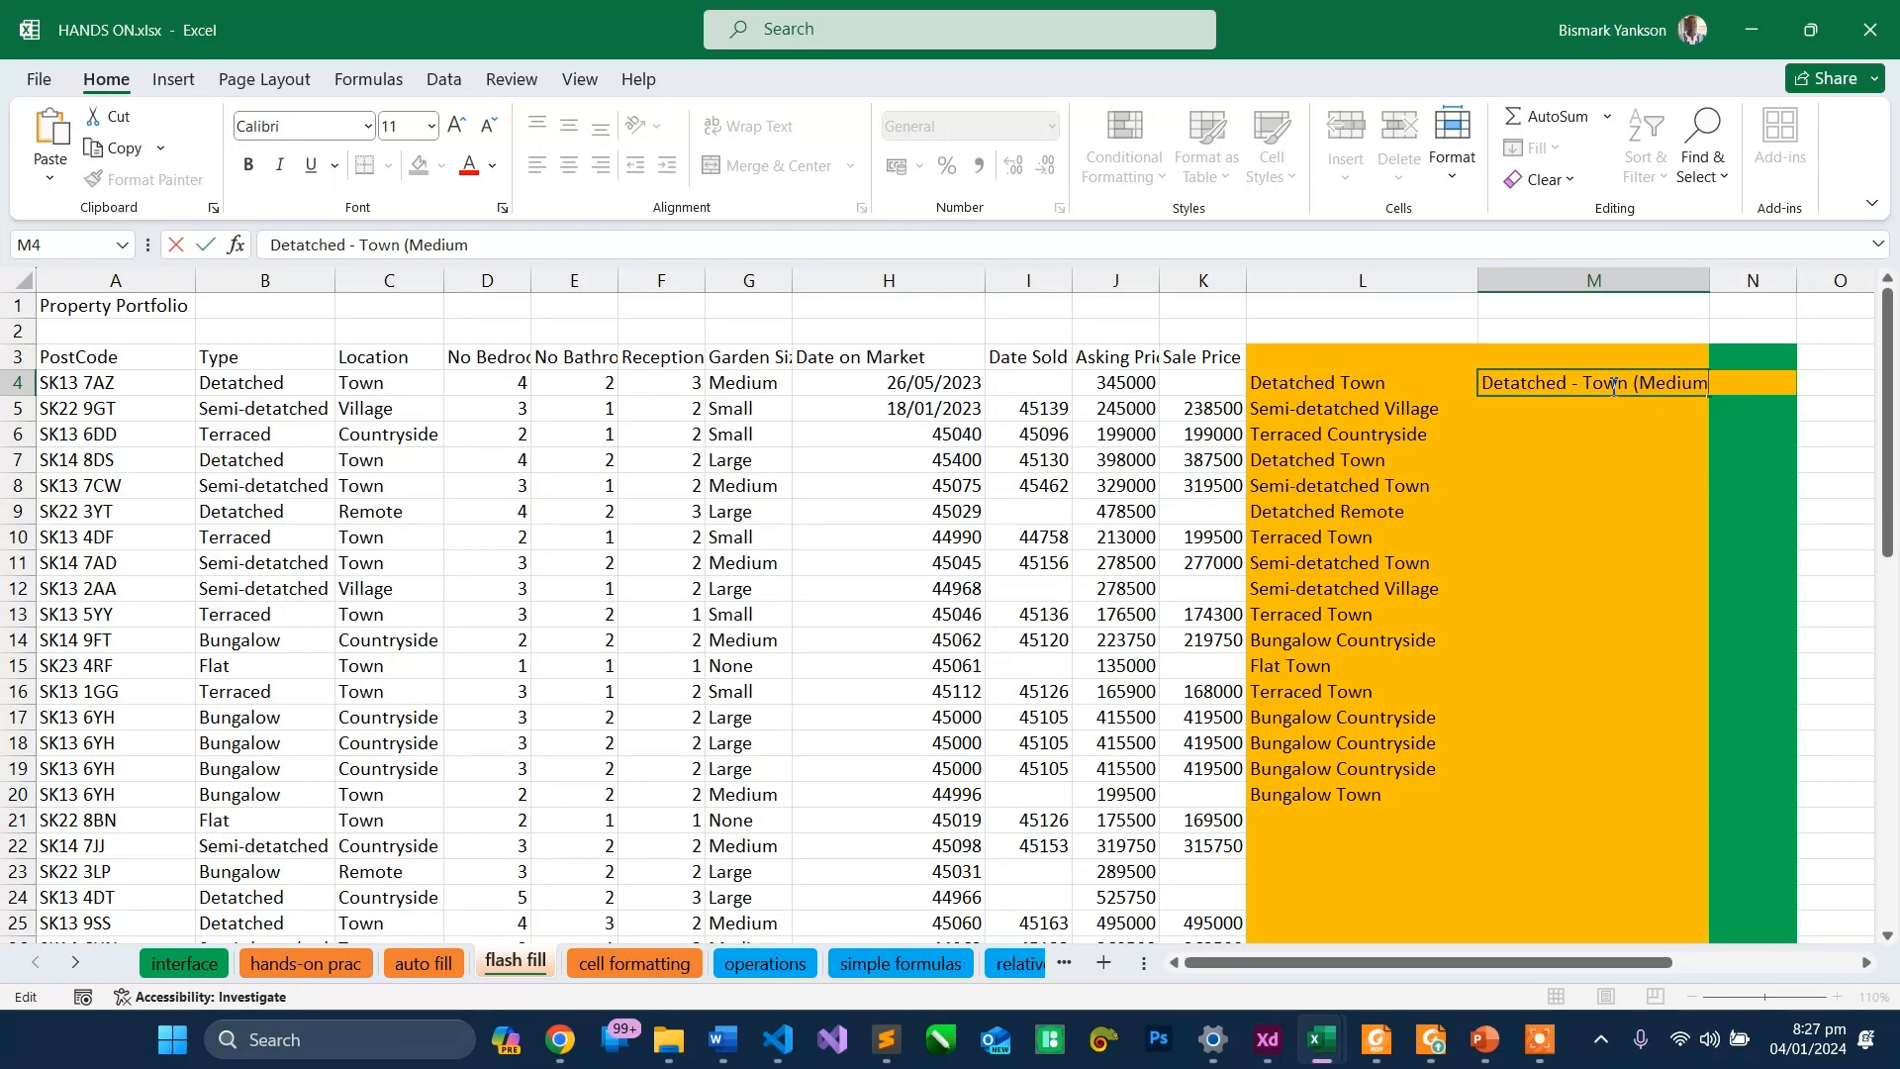
pyautogui.moveTo(1614, 386); pyautogui.dragTo(768, 381)
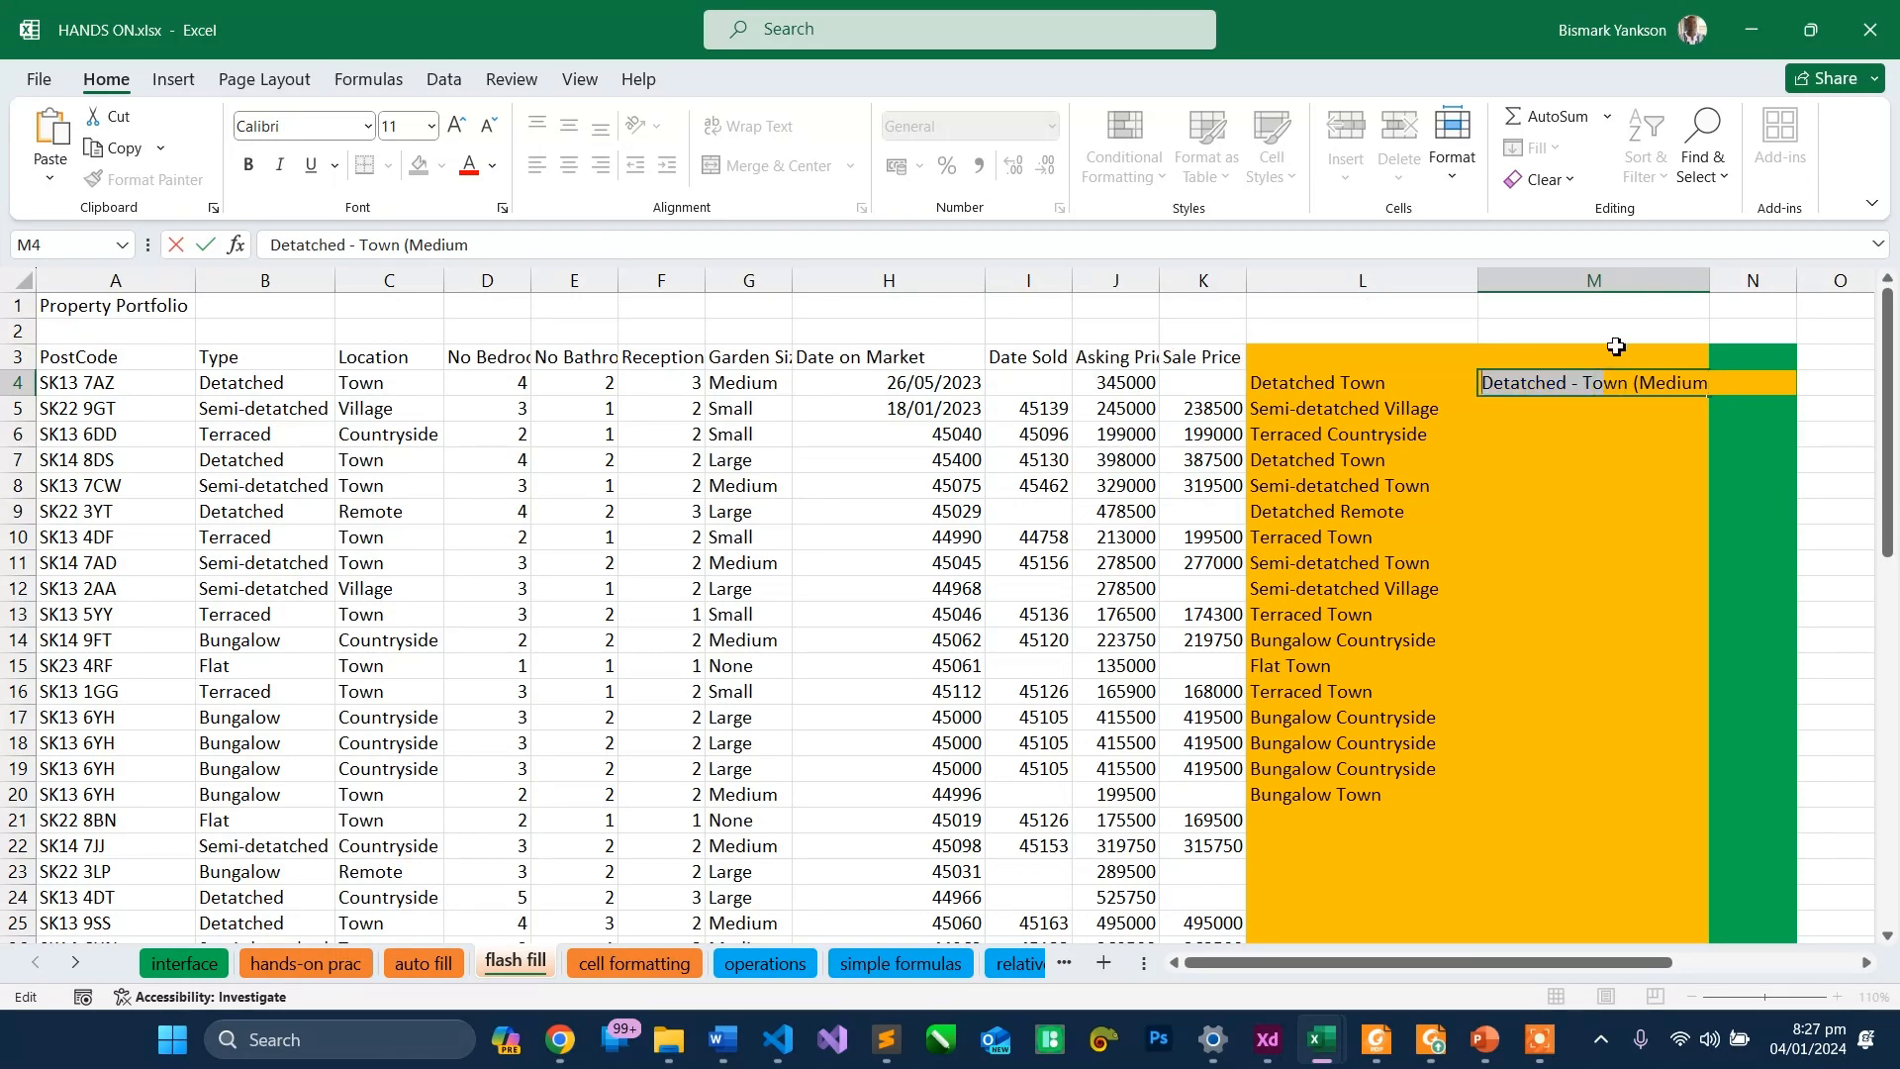
pyautogui.write(')')
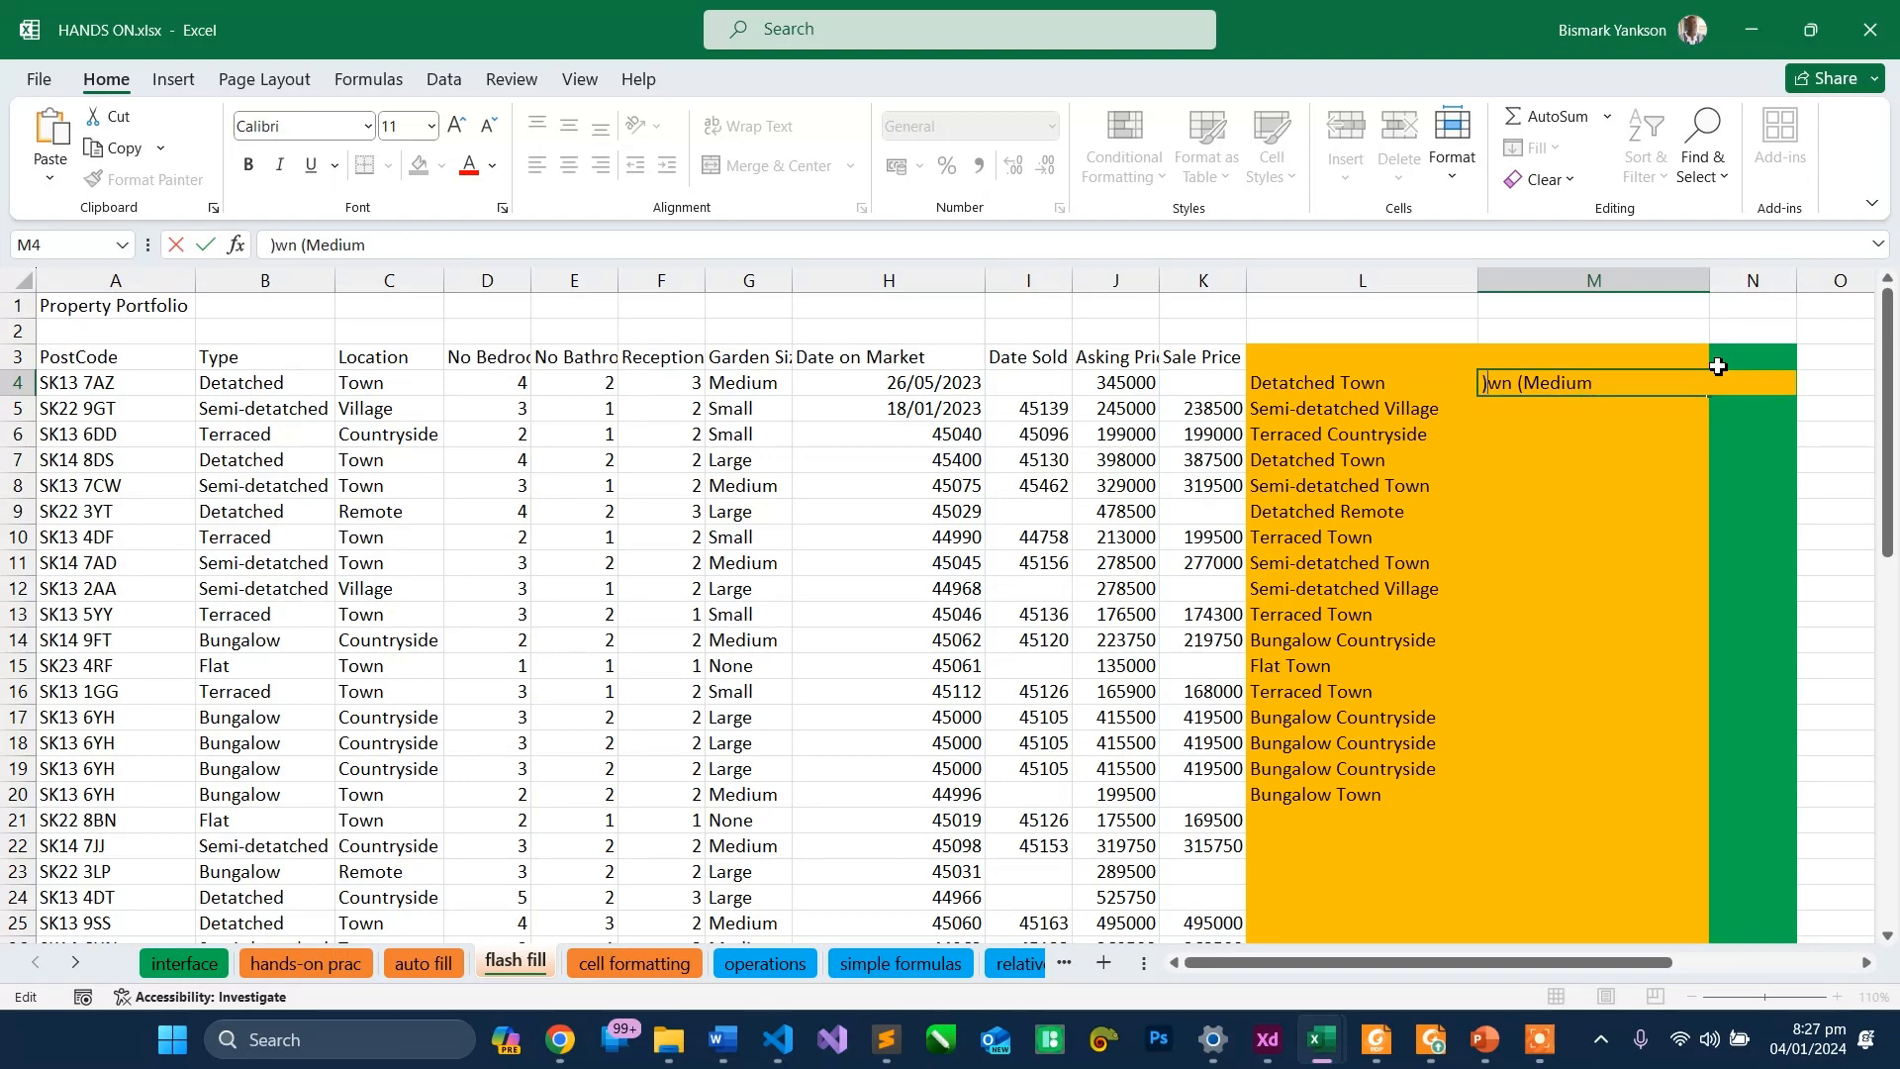
pyautogui.press('BackSpace')
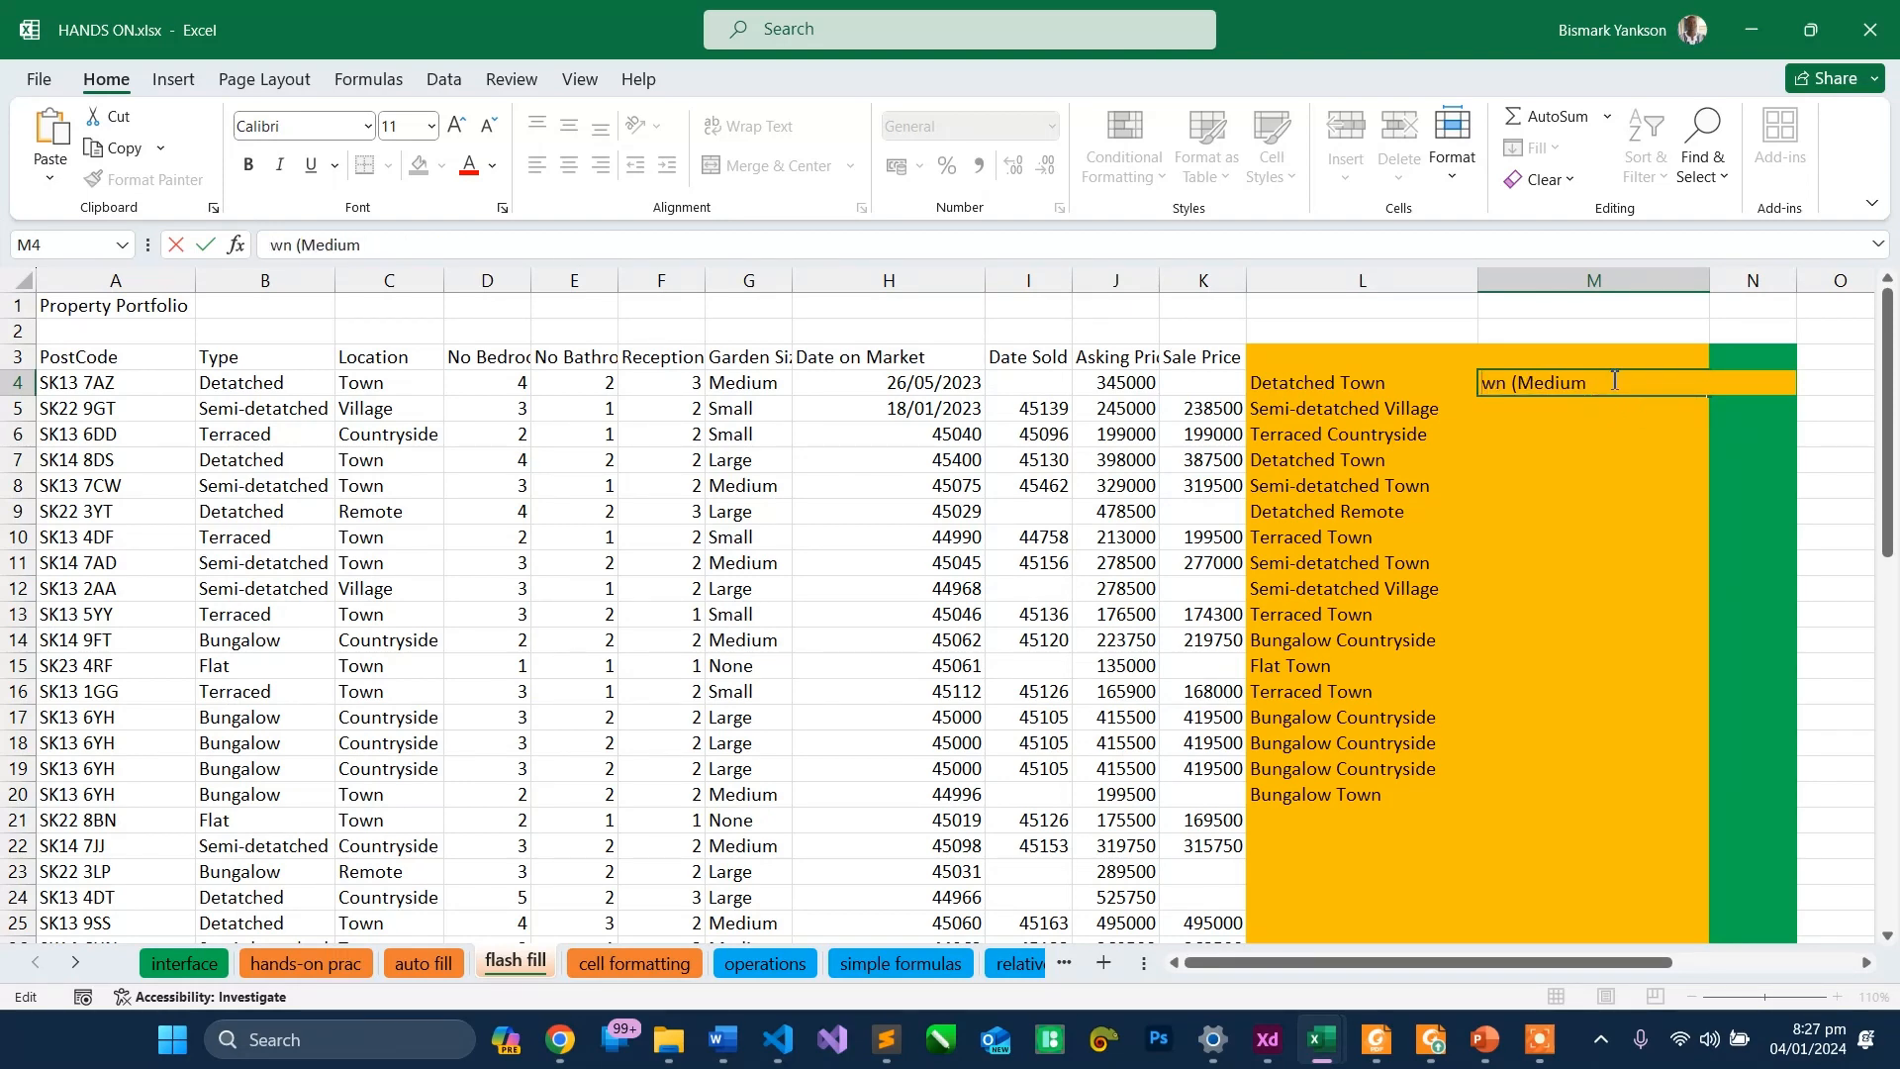
pyautogui.hotkey('ctrl', 'z')
# - Close the parenthesis in M4, enter Semi-detatched - Village (Small) in M5 and accept the flash fill for the rest of column M
pyautogui.click(1719, 381)
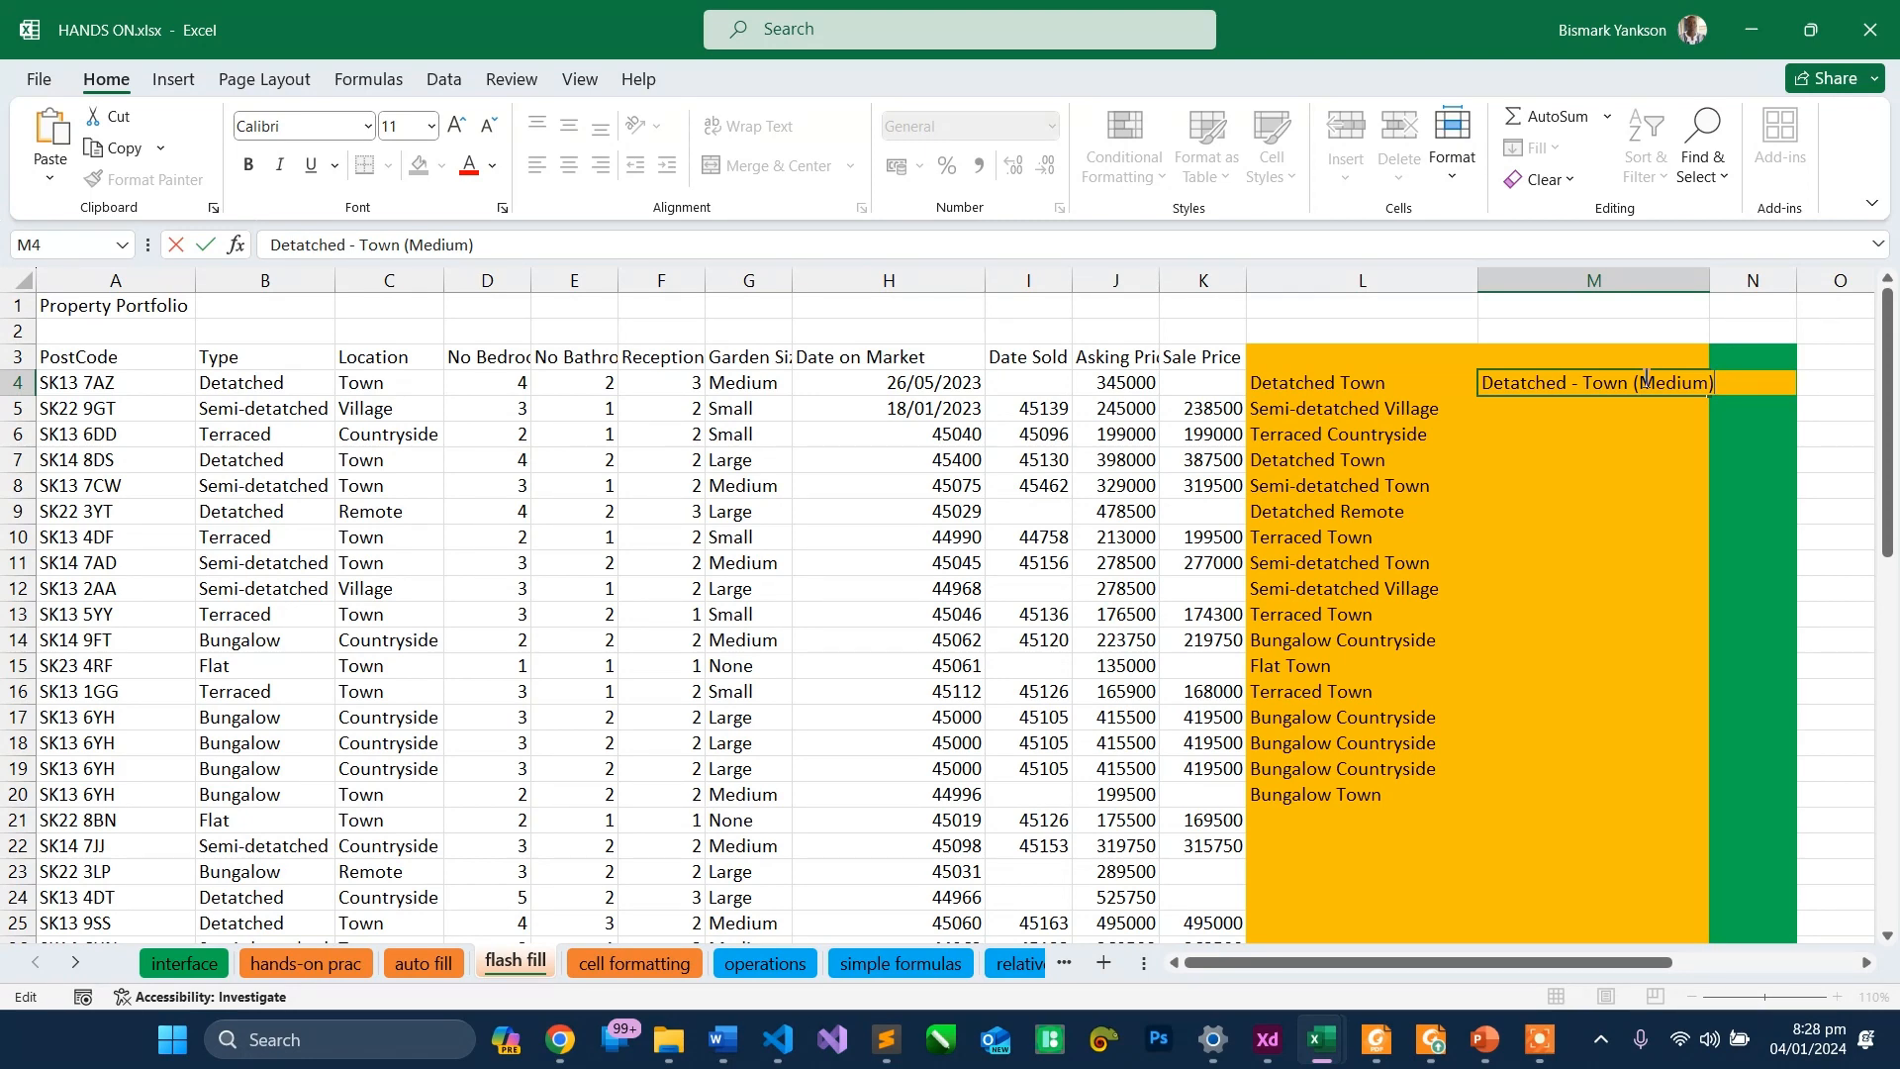
pyautogui.press('Return')
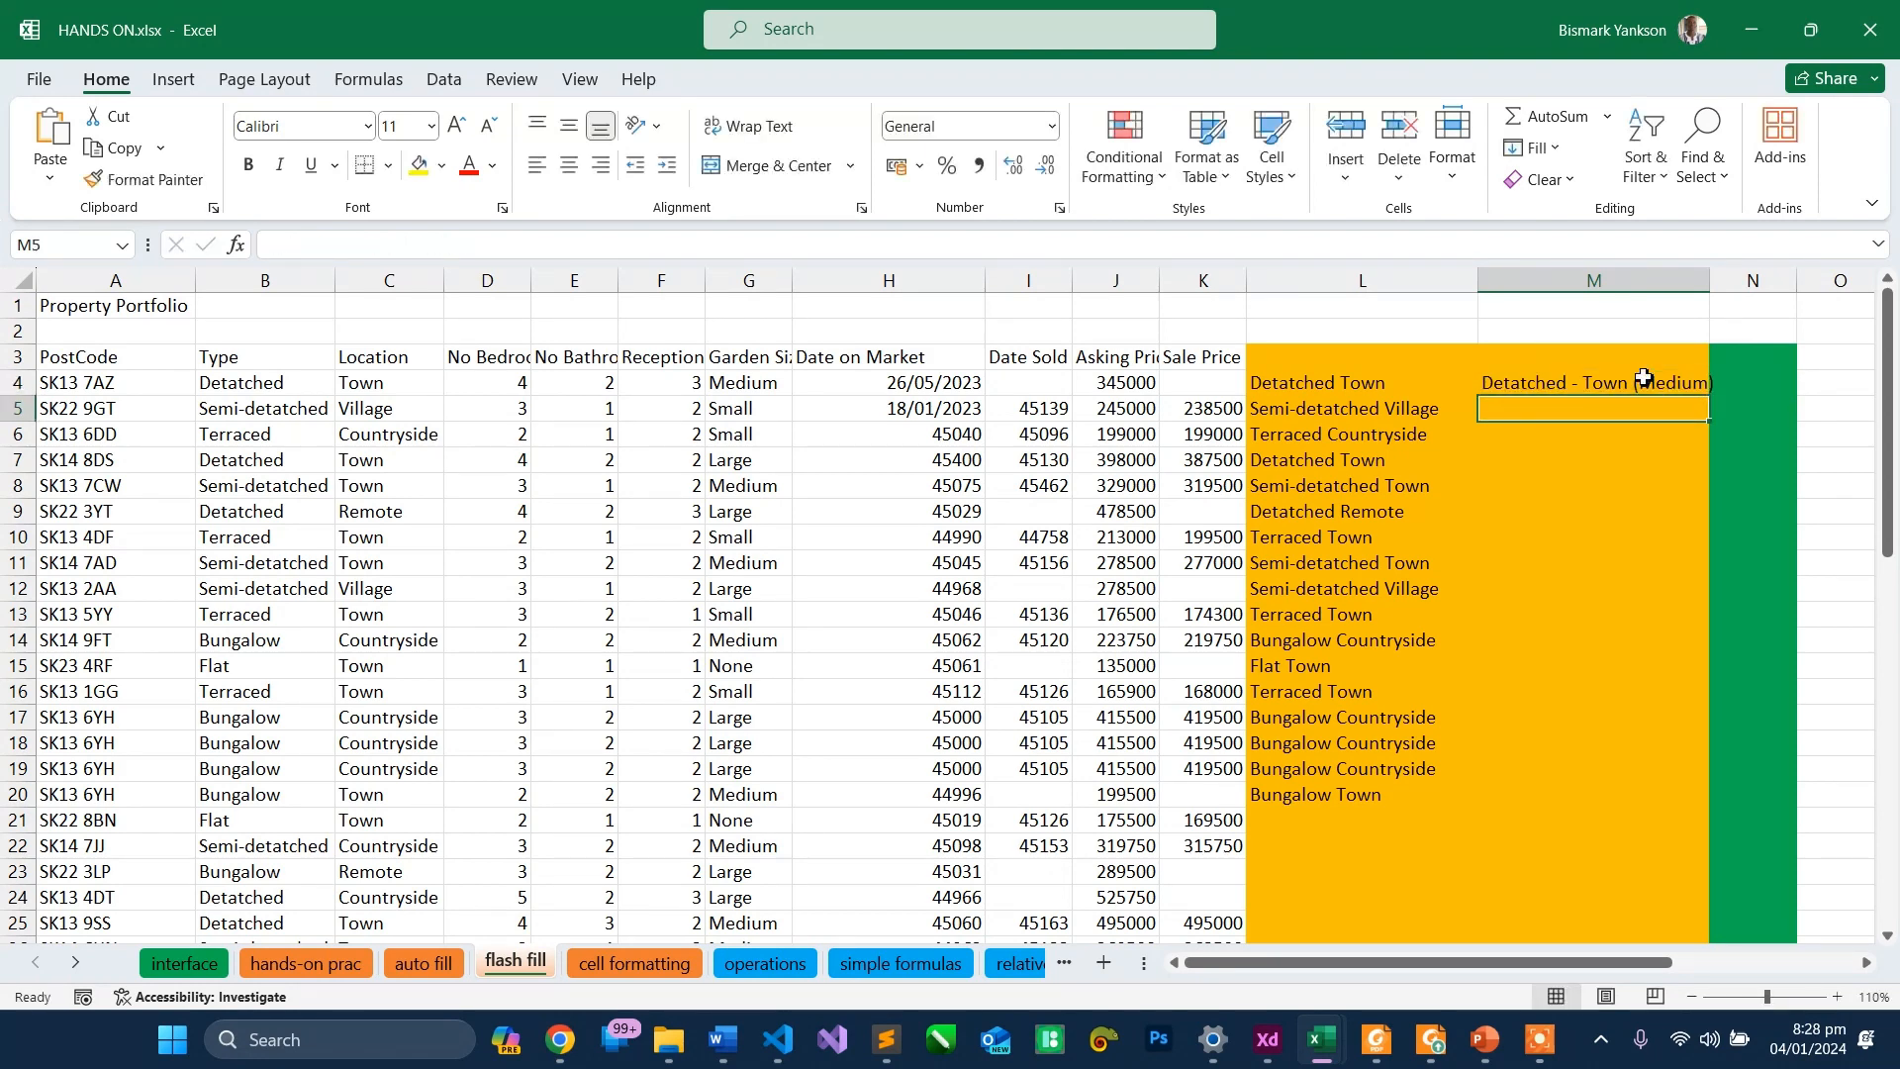
pyautogui.write('Semi-detached - Village (Small)')
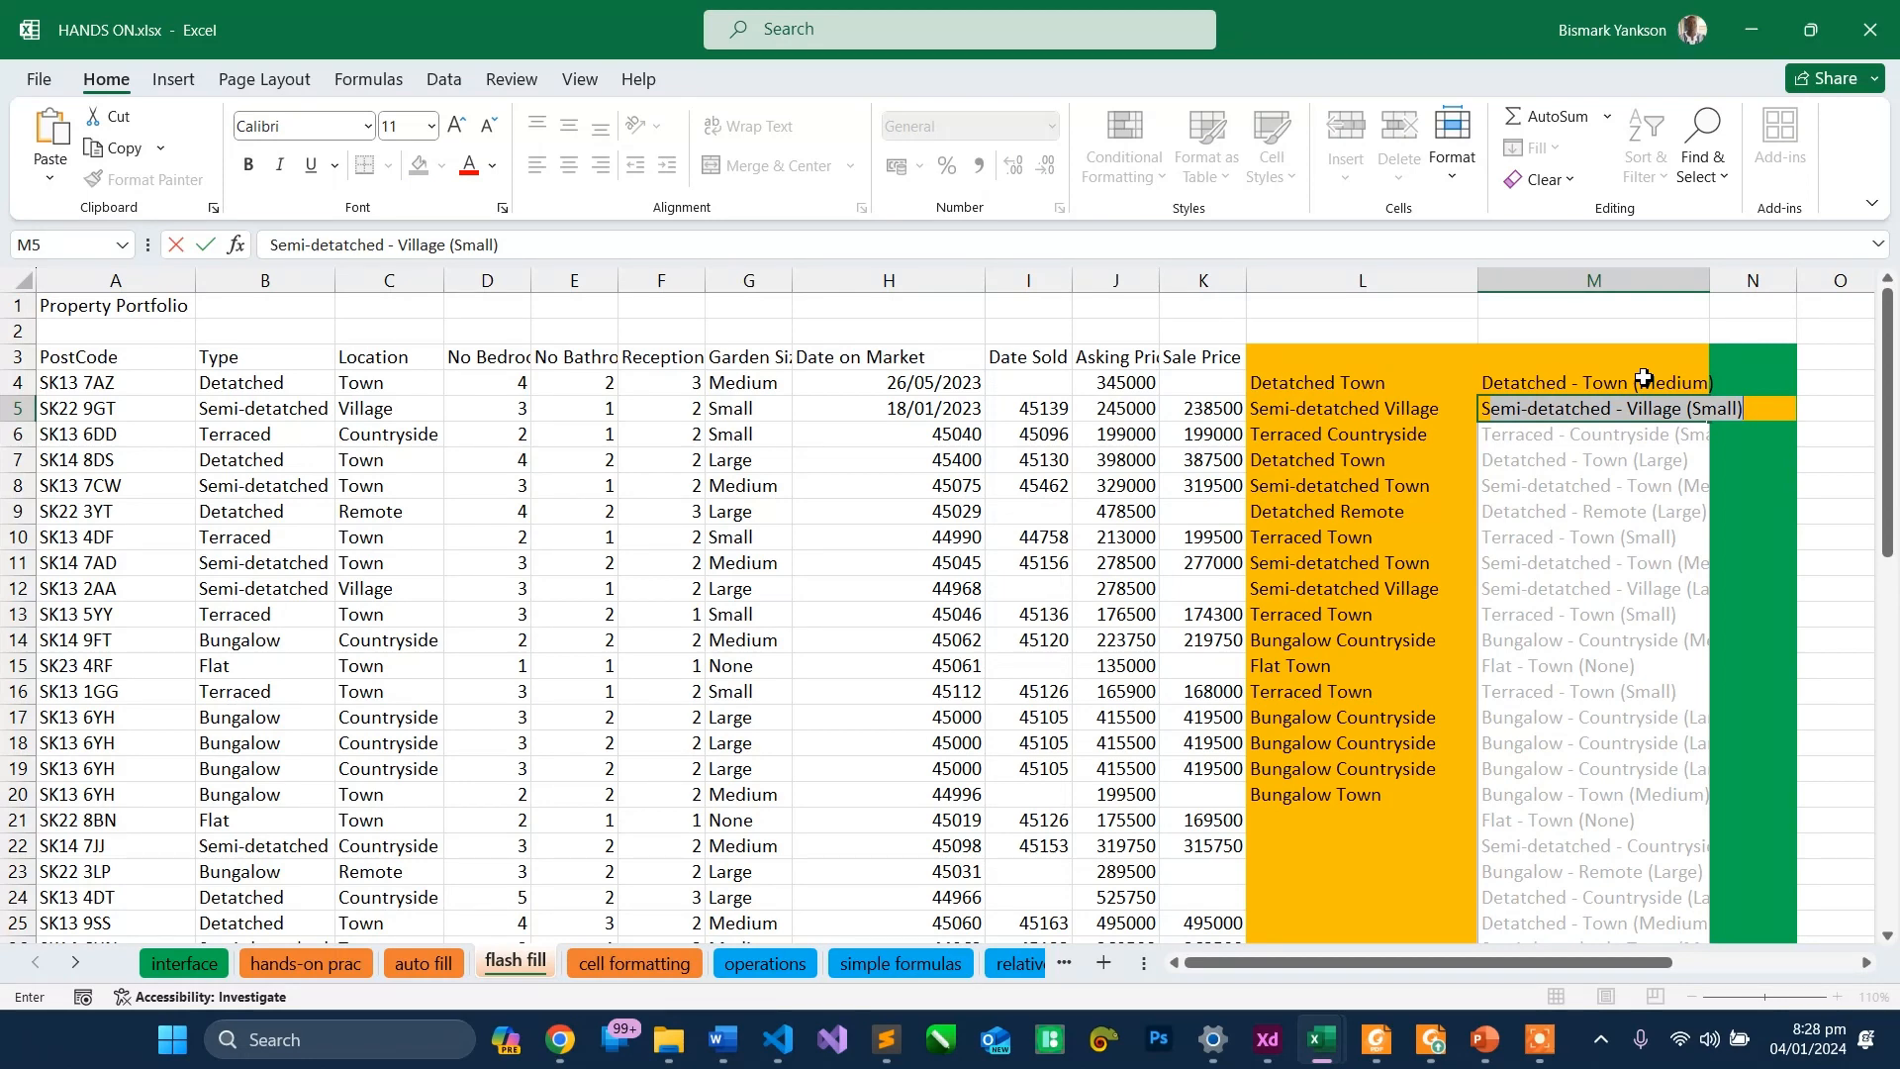
pyautogui.press('Return')
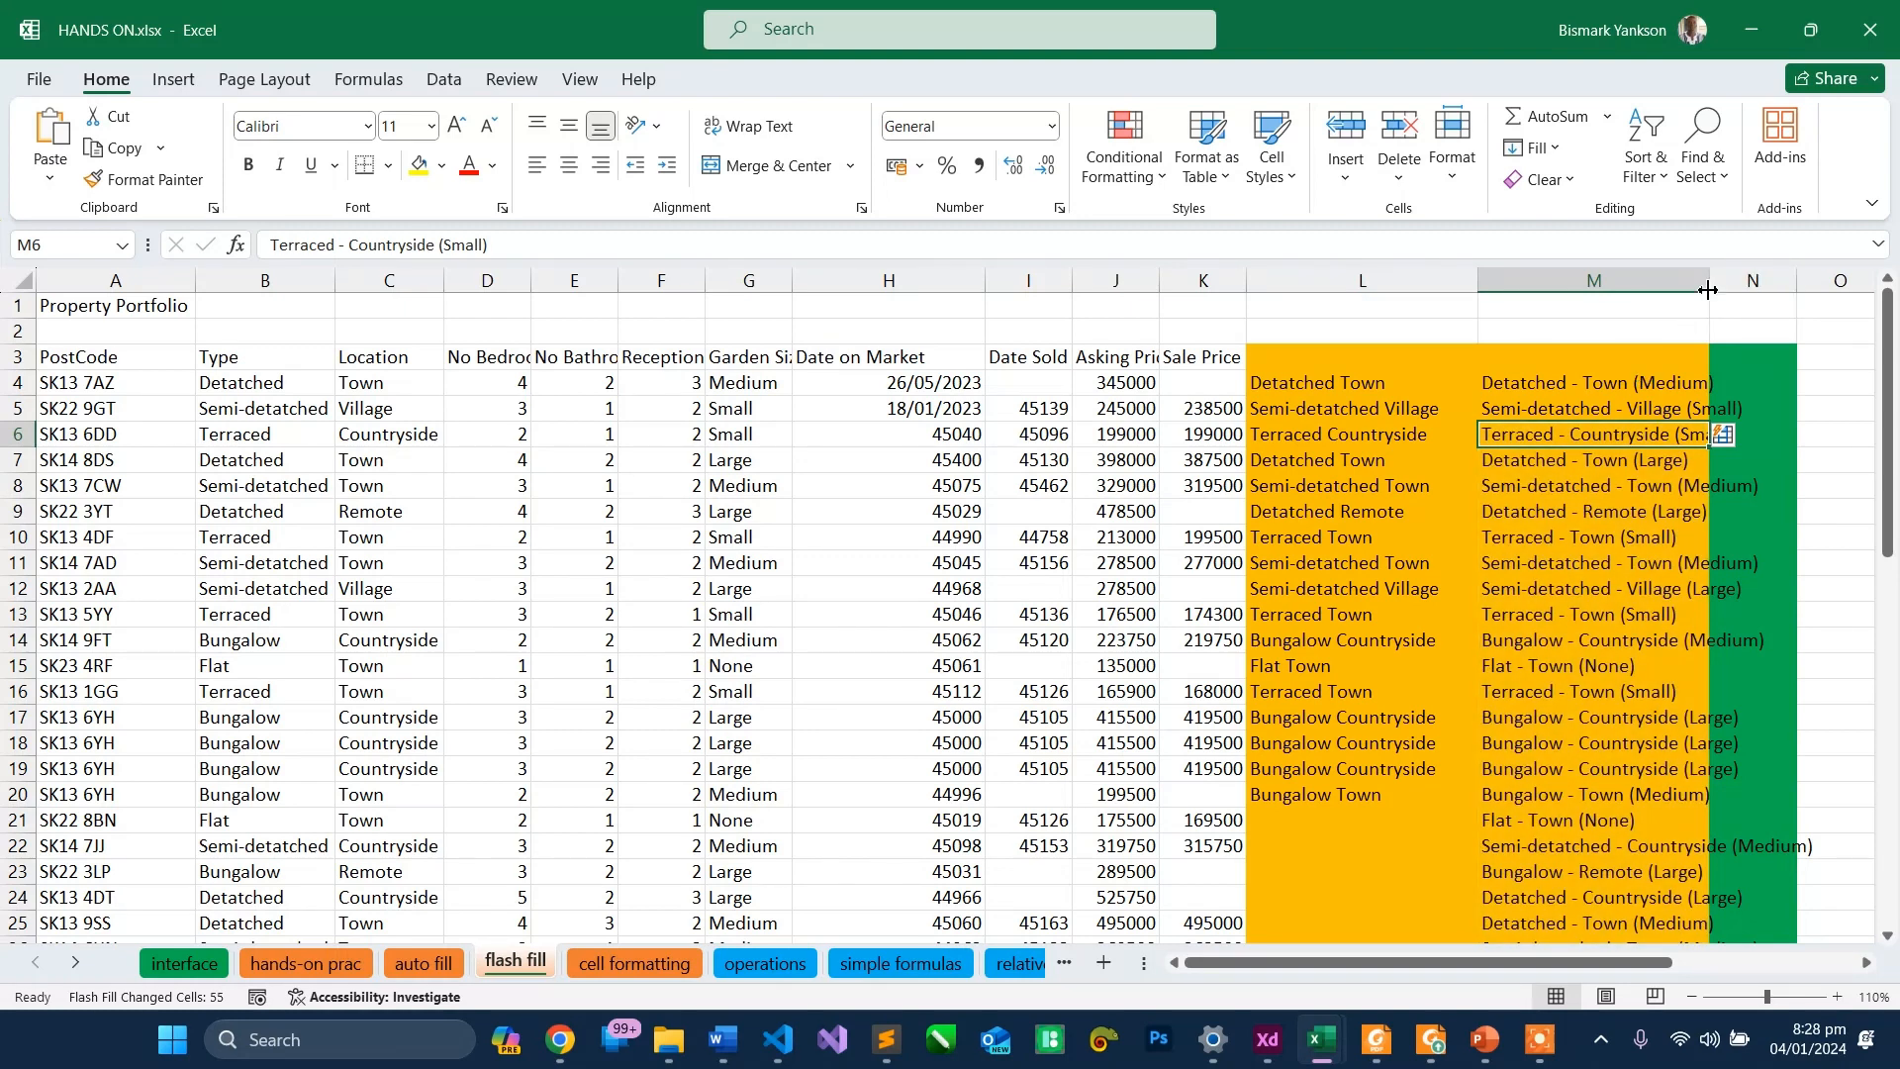
# - Autofit column M to the width of its combined property descriptions
pyautogui.moveTo(1702, 276); pyautogui.dragTo(1702, 276)
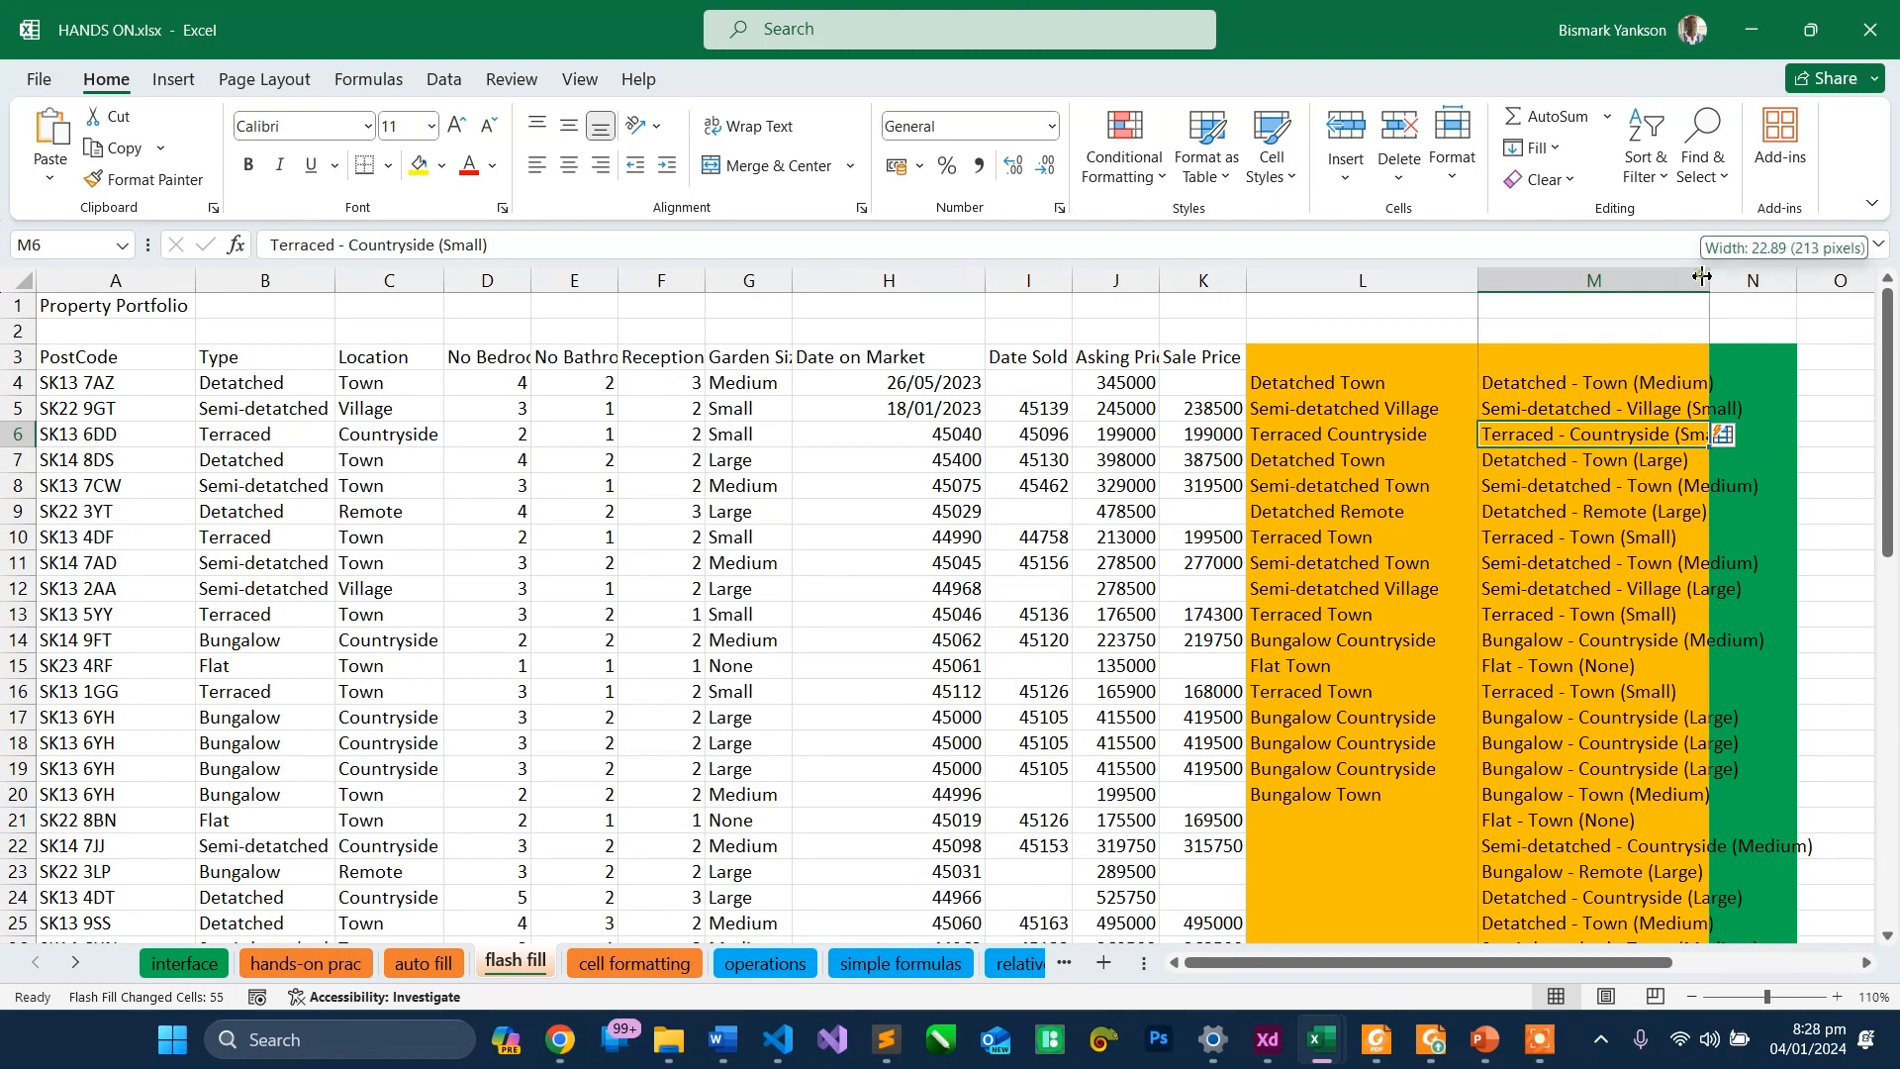
pyautogui.doubleClick(1702, 276)
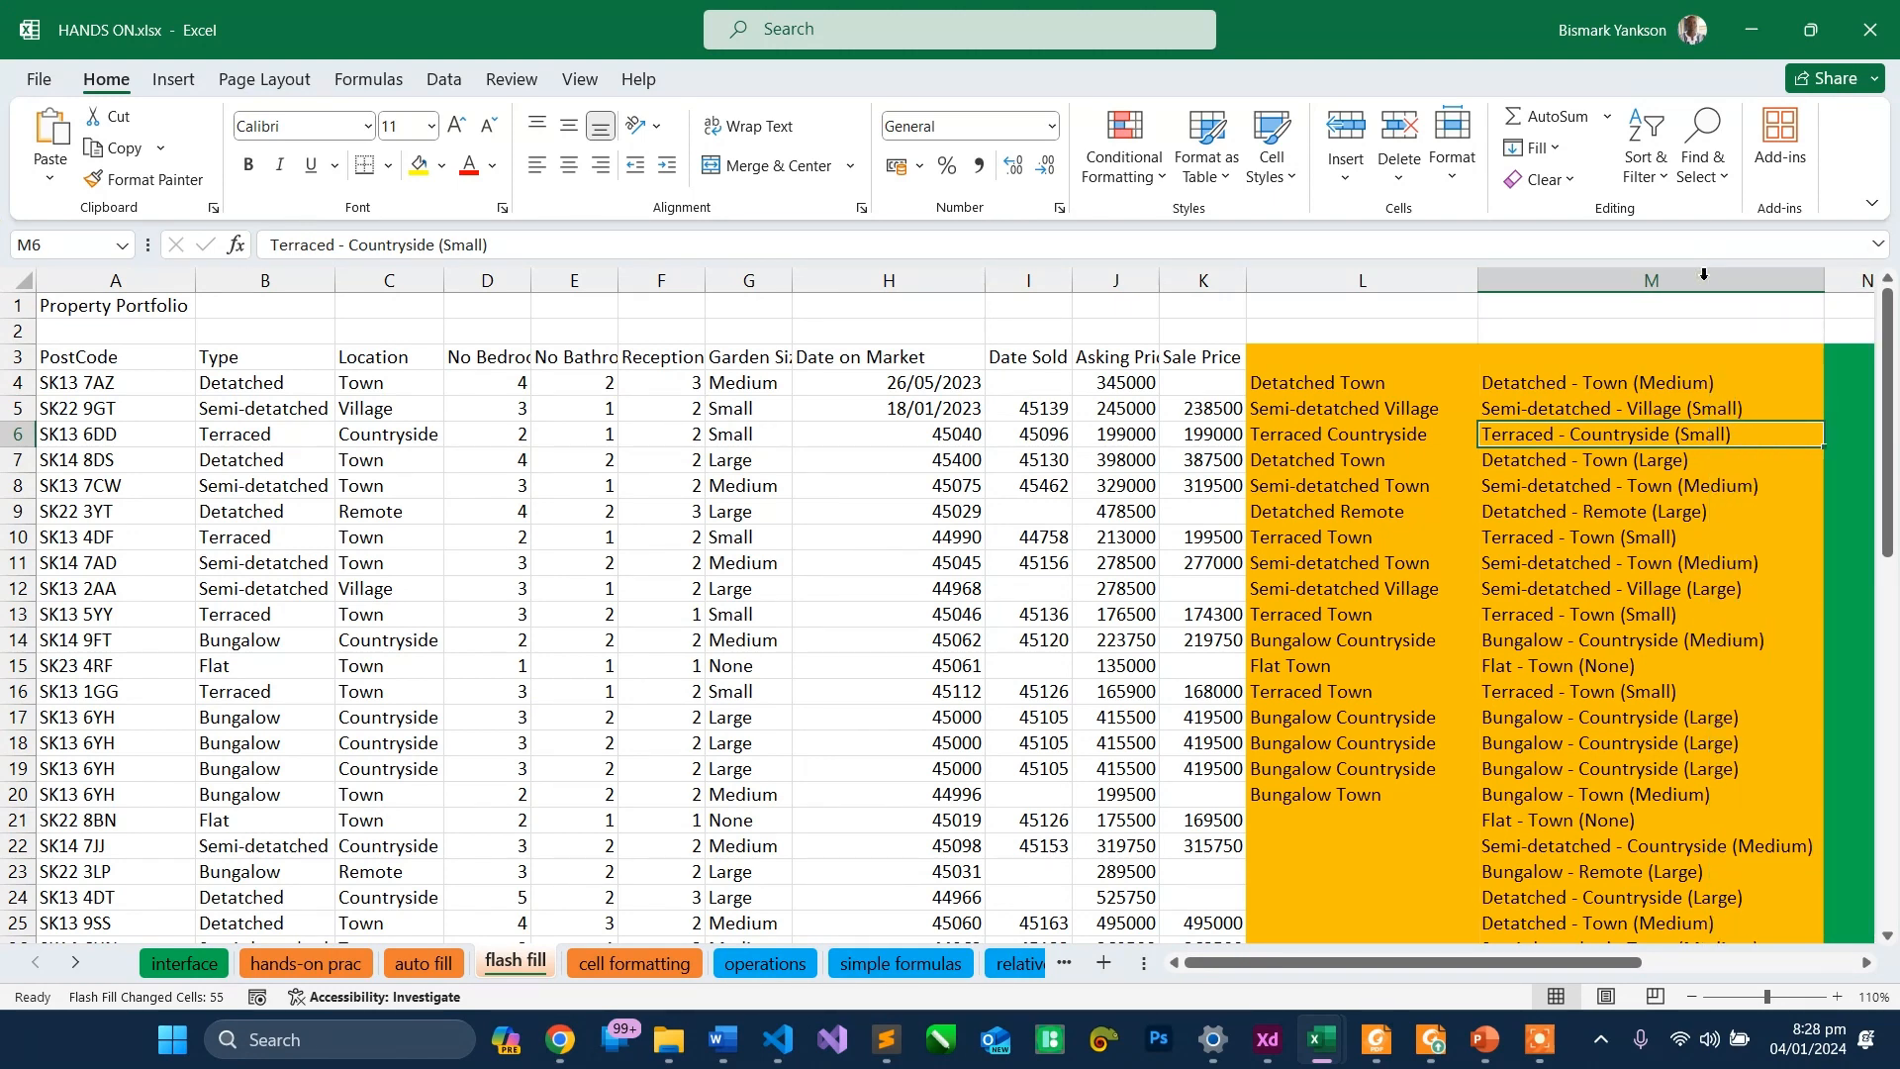
pyautogui.click(1678, 388)
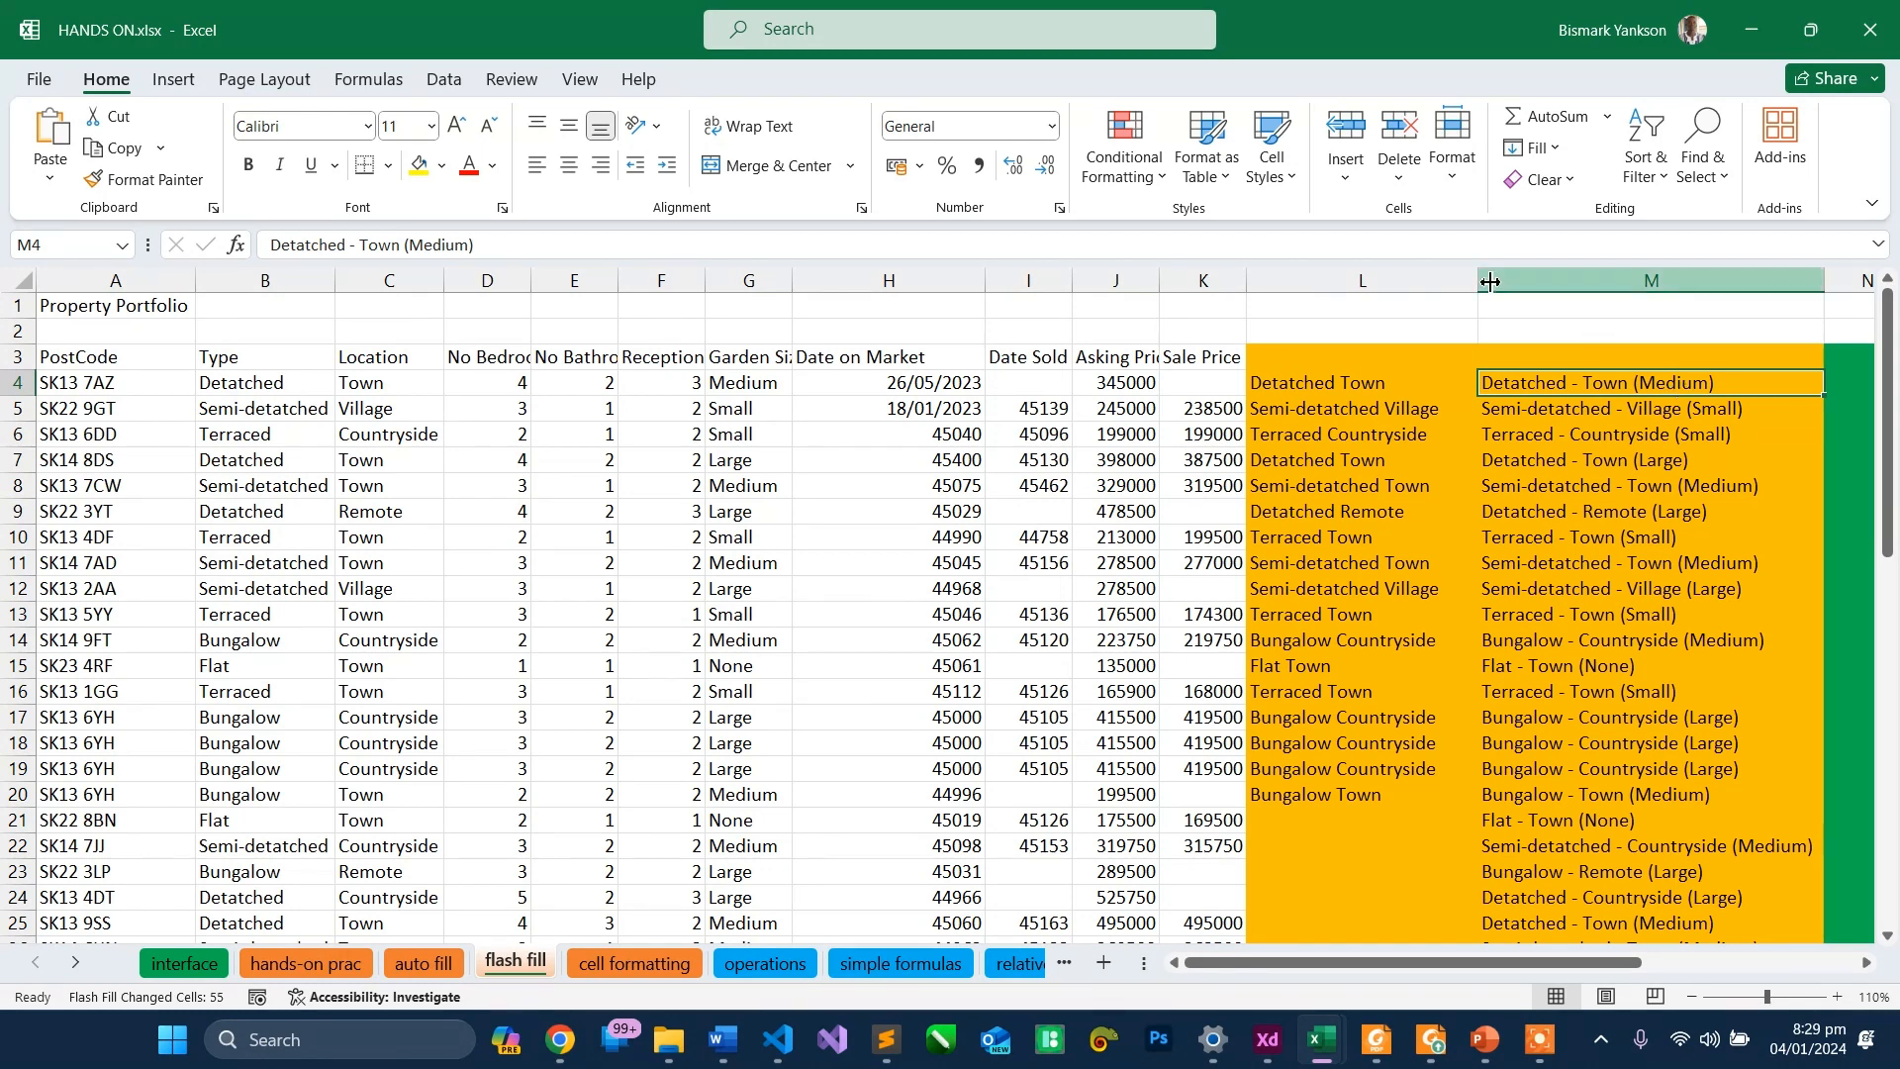
# - Insert a blank column between Sale Price and the first yellow column, and widen it
pyautogui.click(1412, 283)
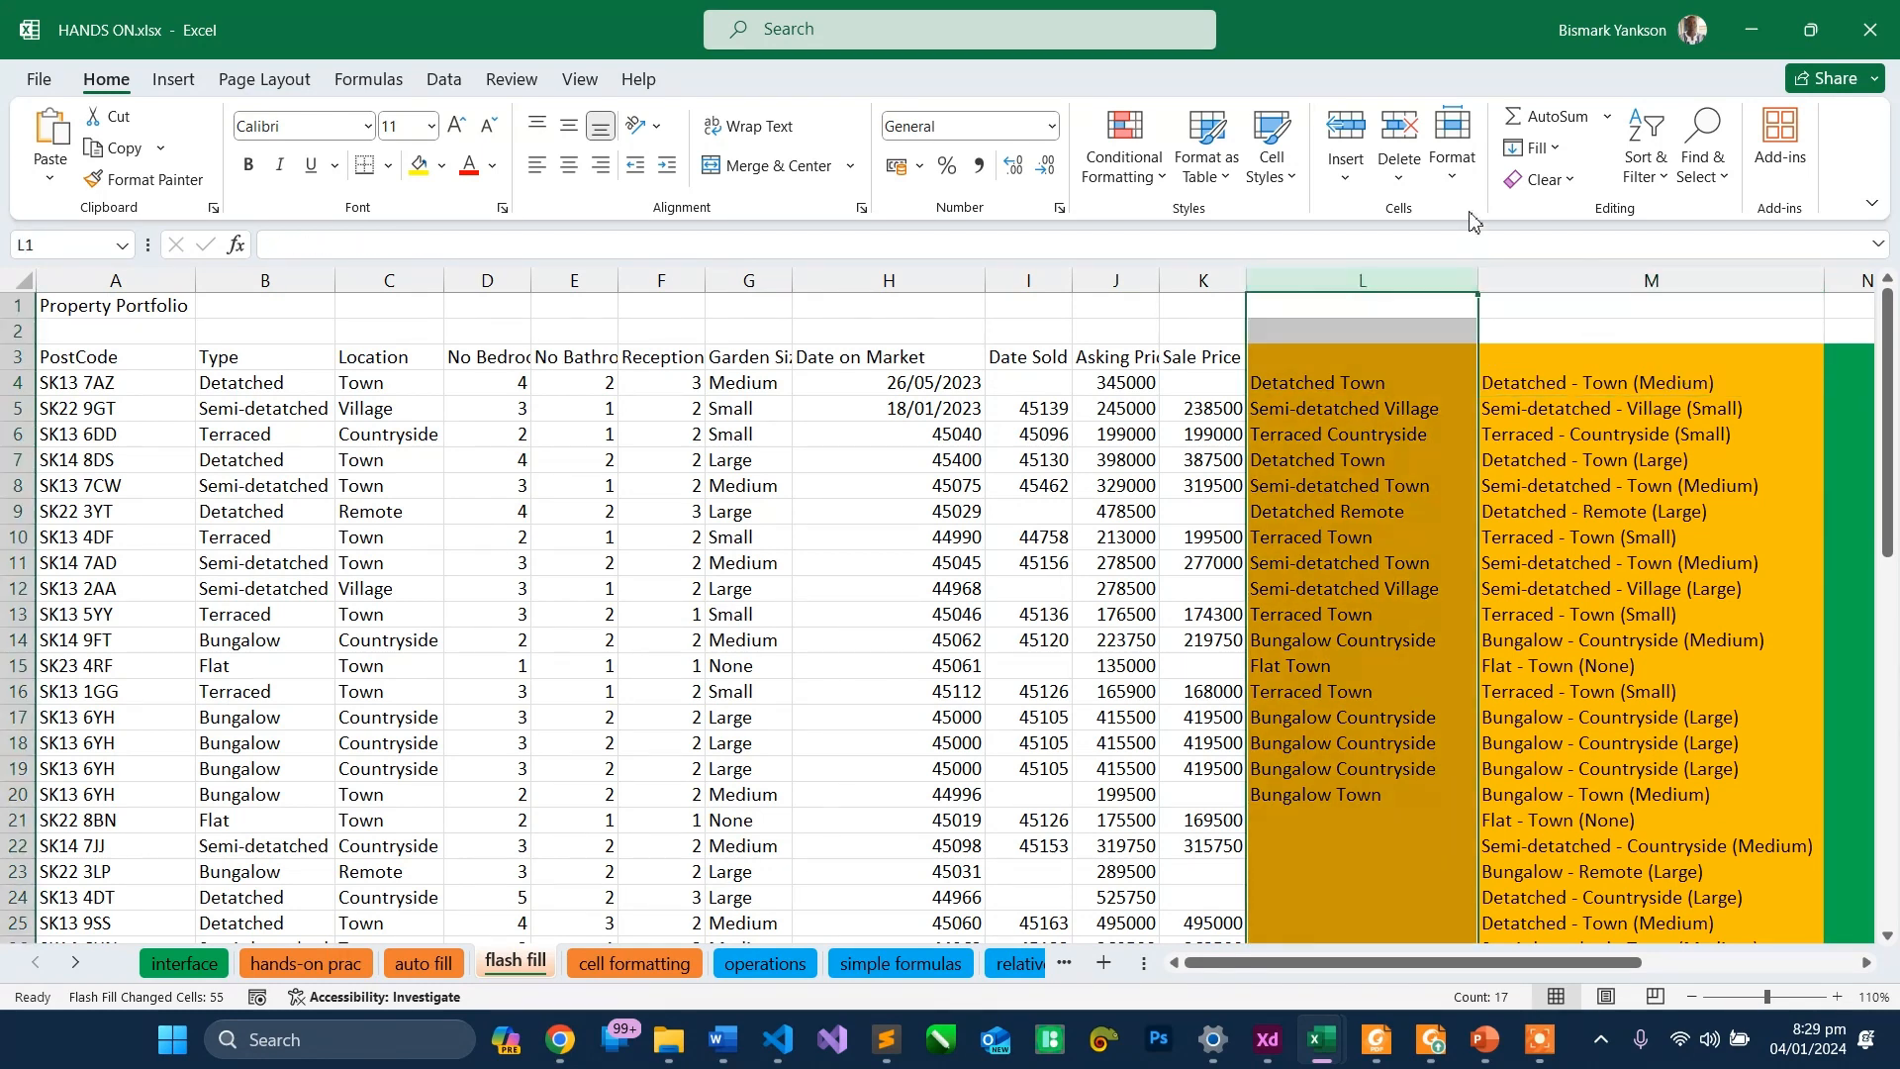
pyautogui.click(1346, 129)
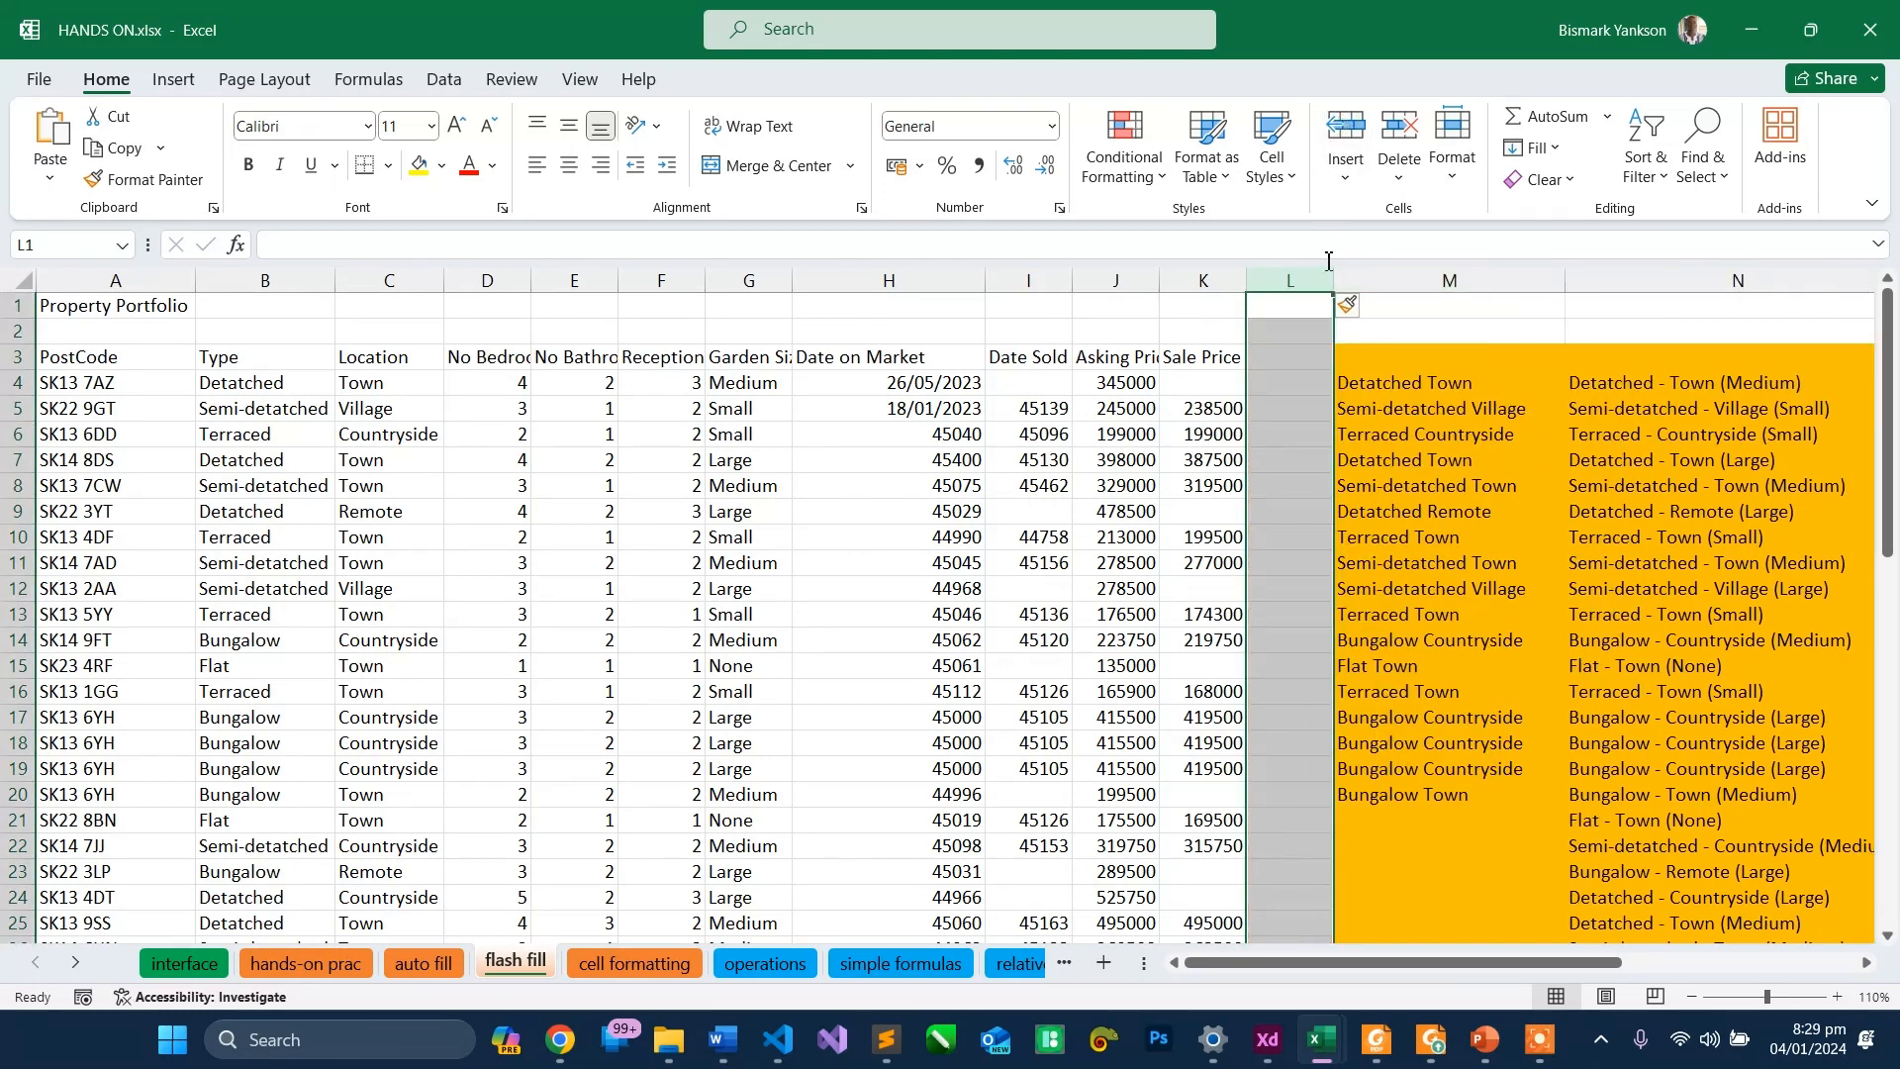
pyautogui.moveTo(1339, 287); pyautogui.dragTo(1406, 287)
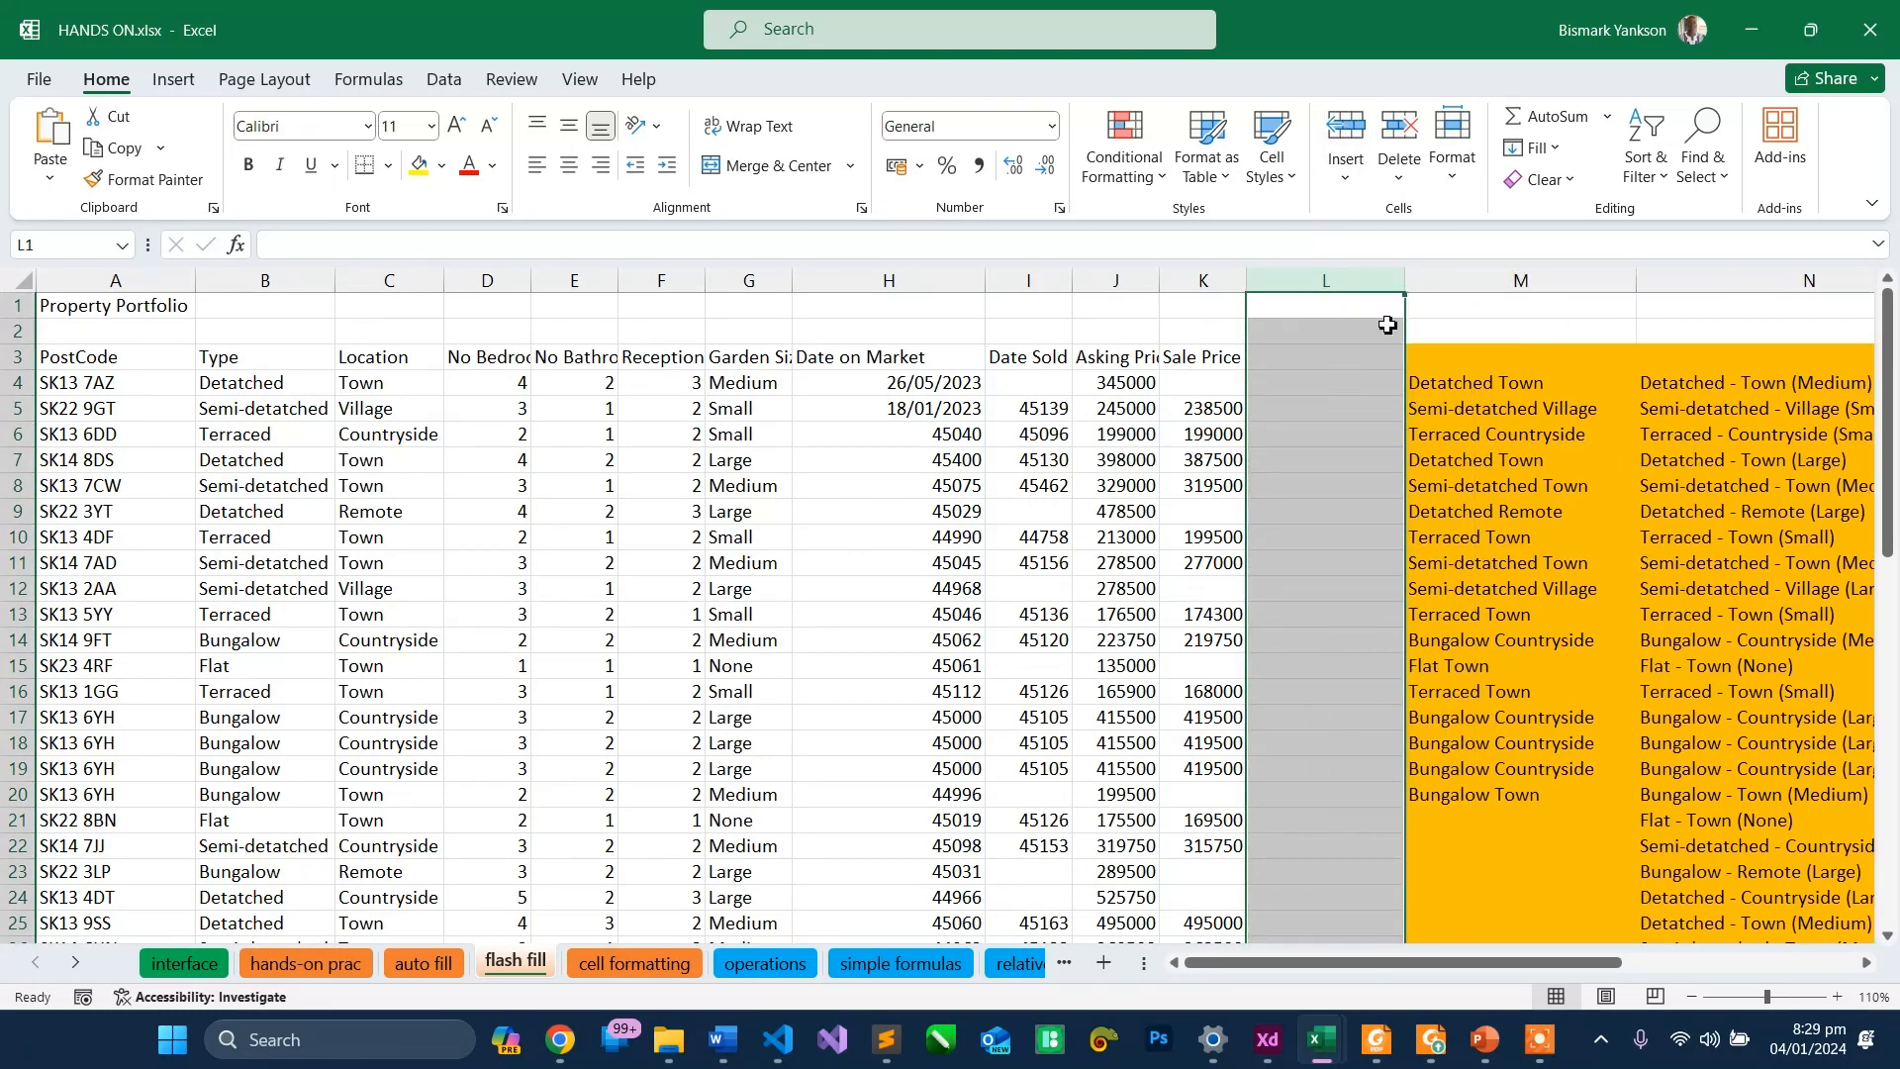
pyautogui.click(1329, 384)
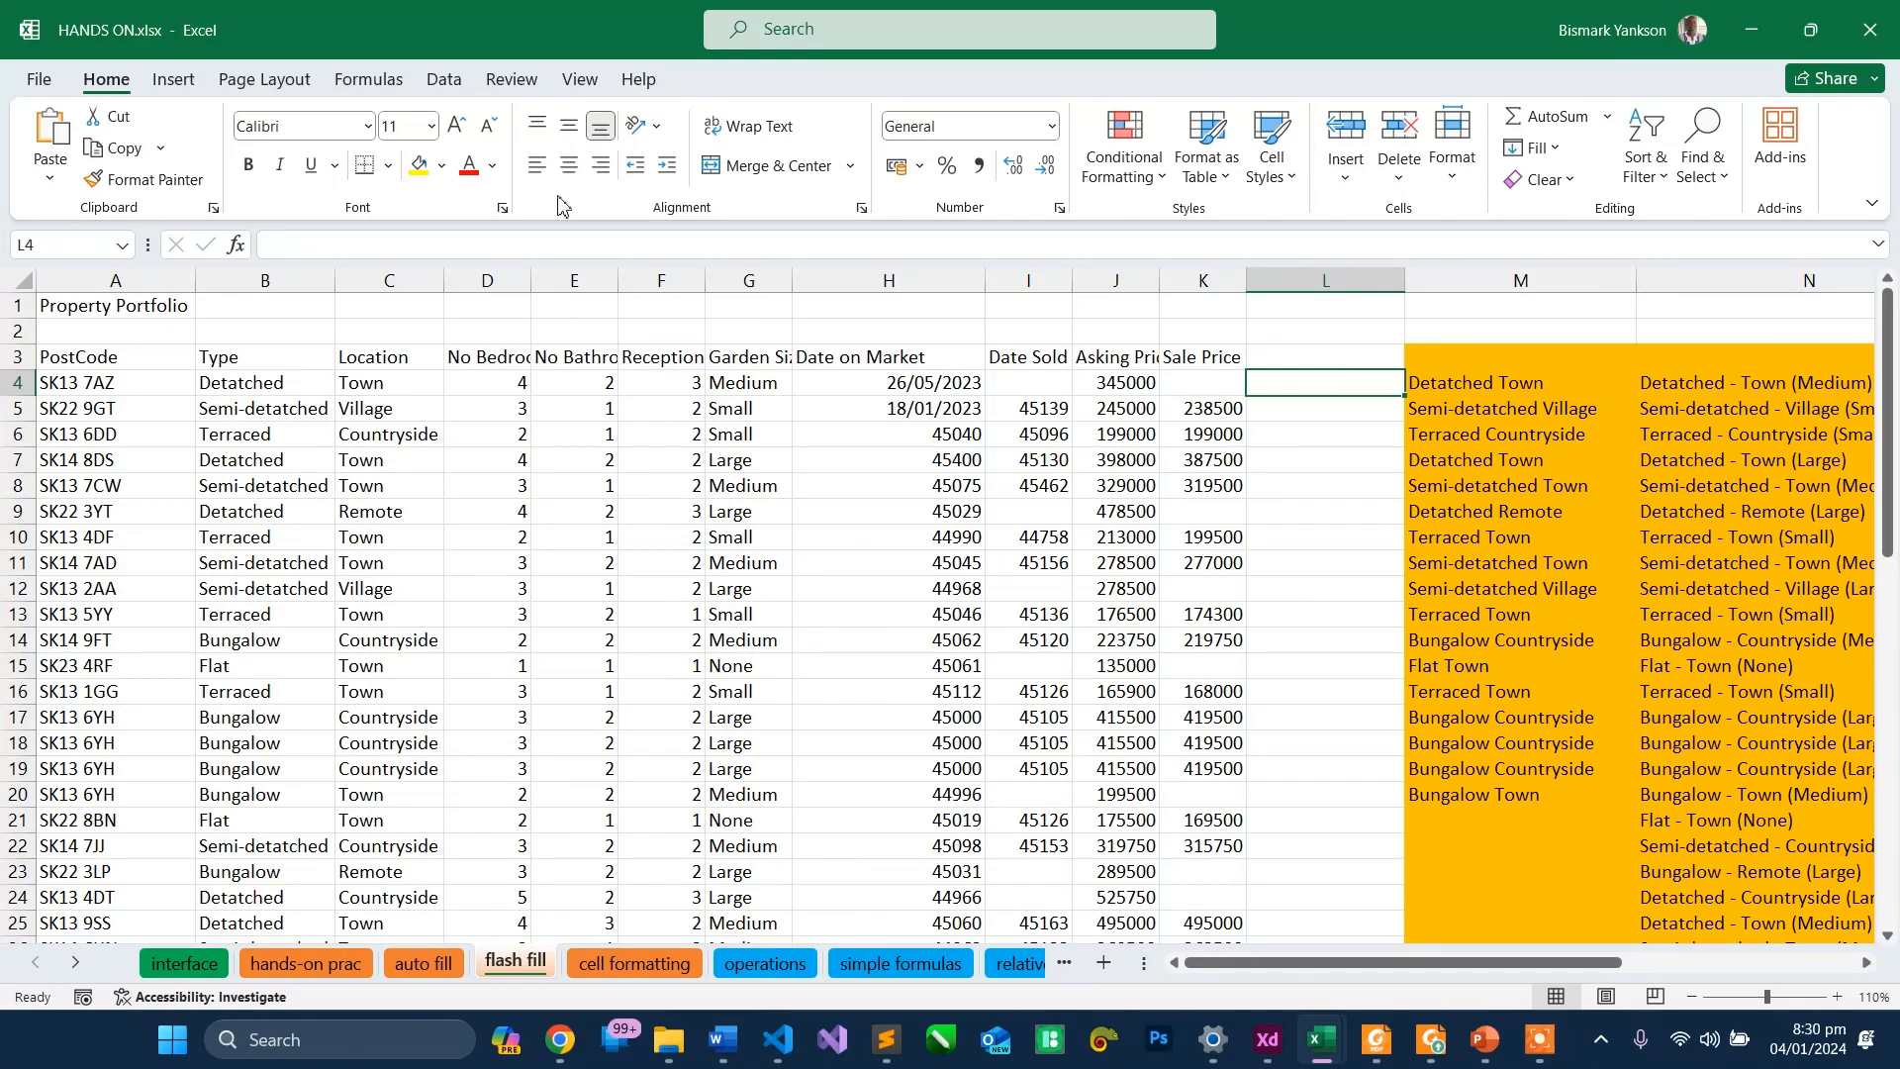
pyautogui.click(41, 81)
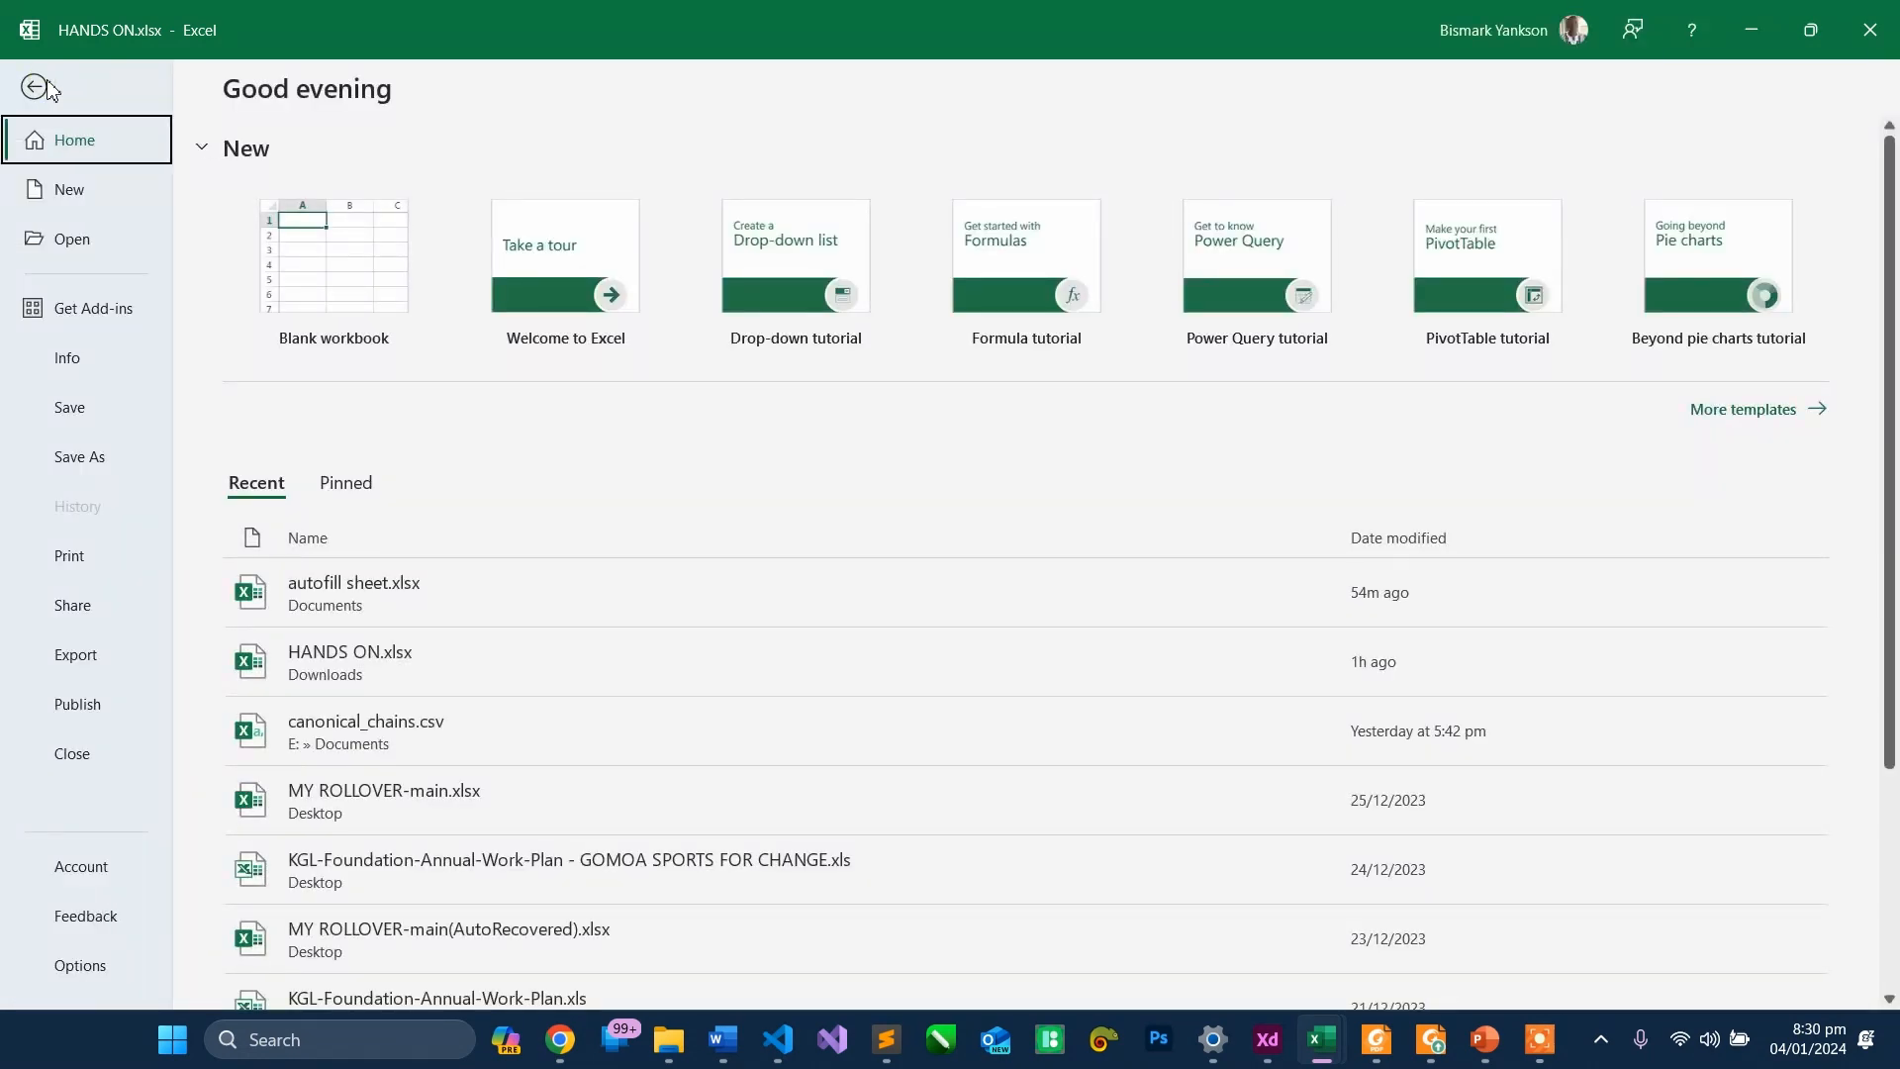
pyautogui.click(107, 968)
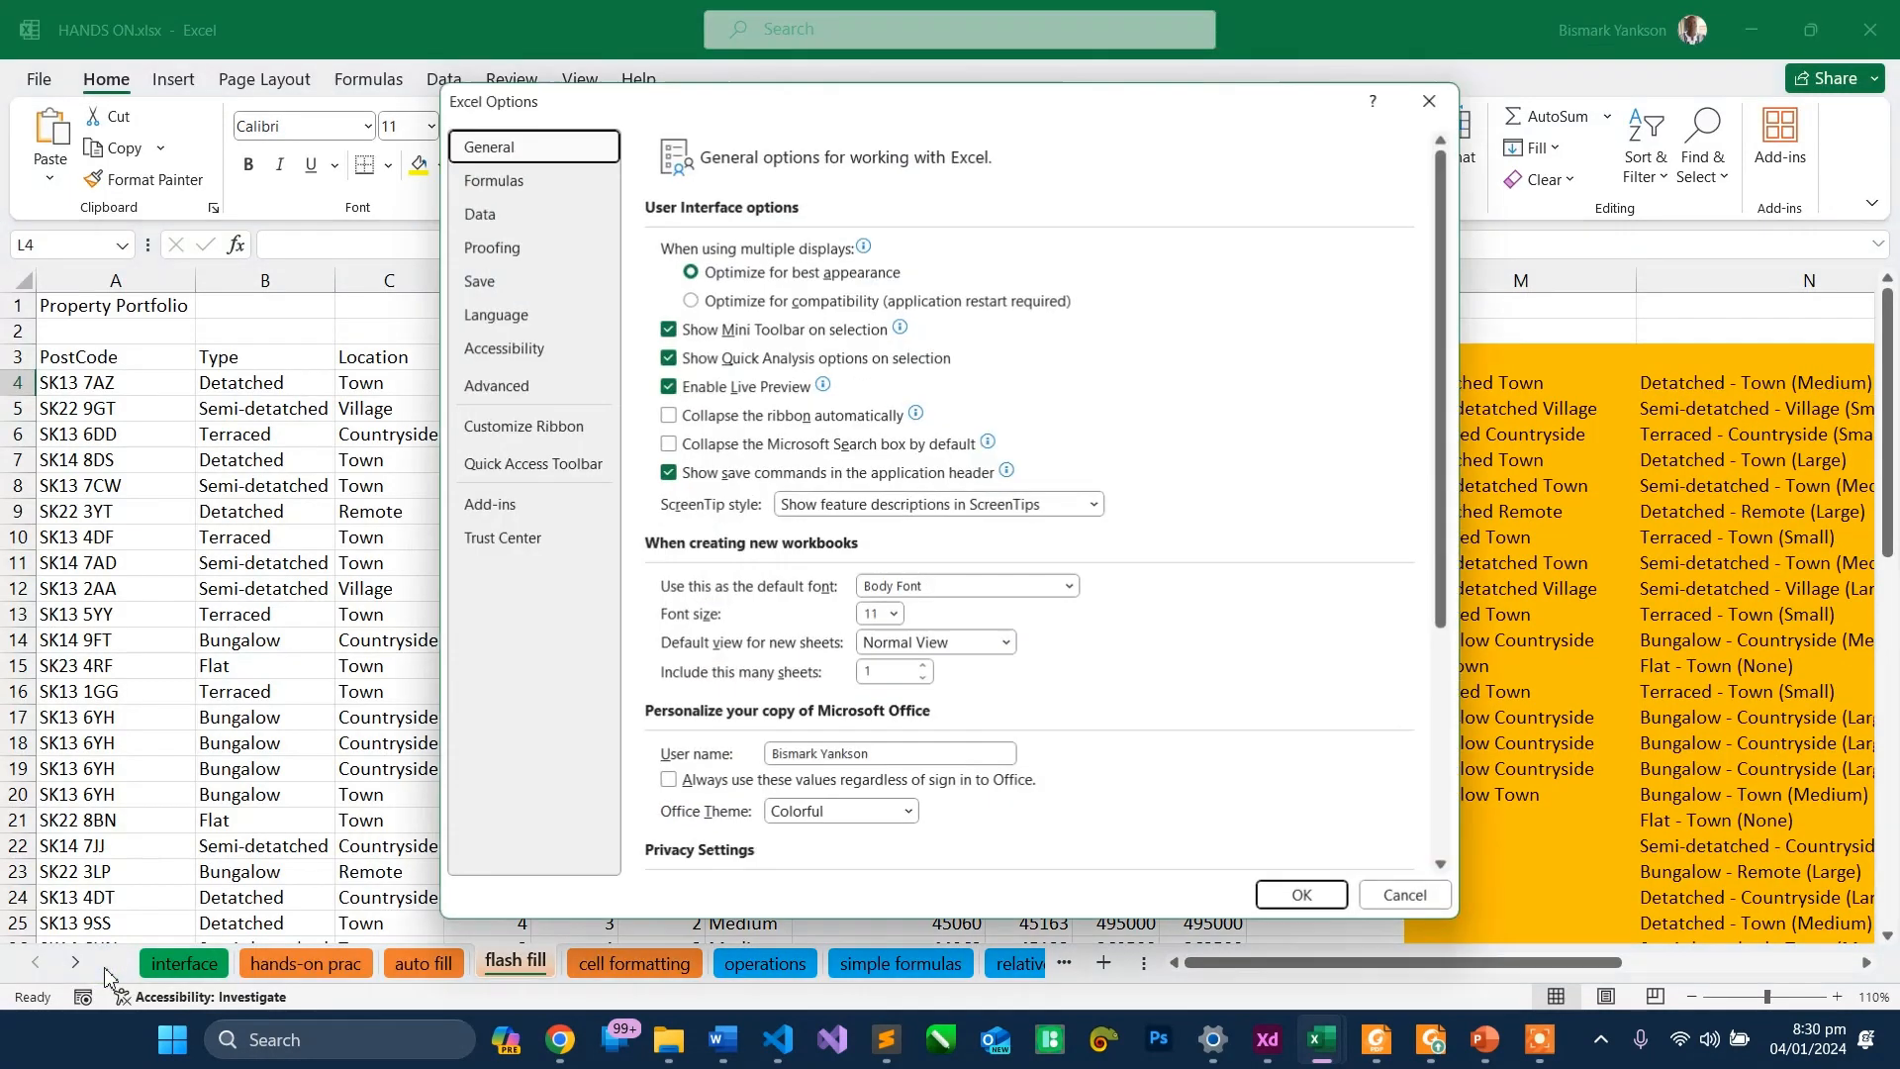
pyautogui.click(499, 396)
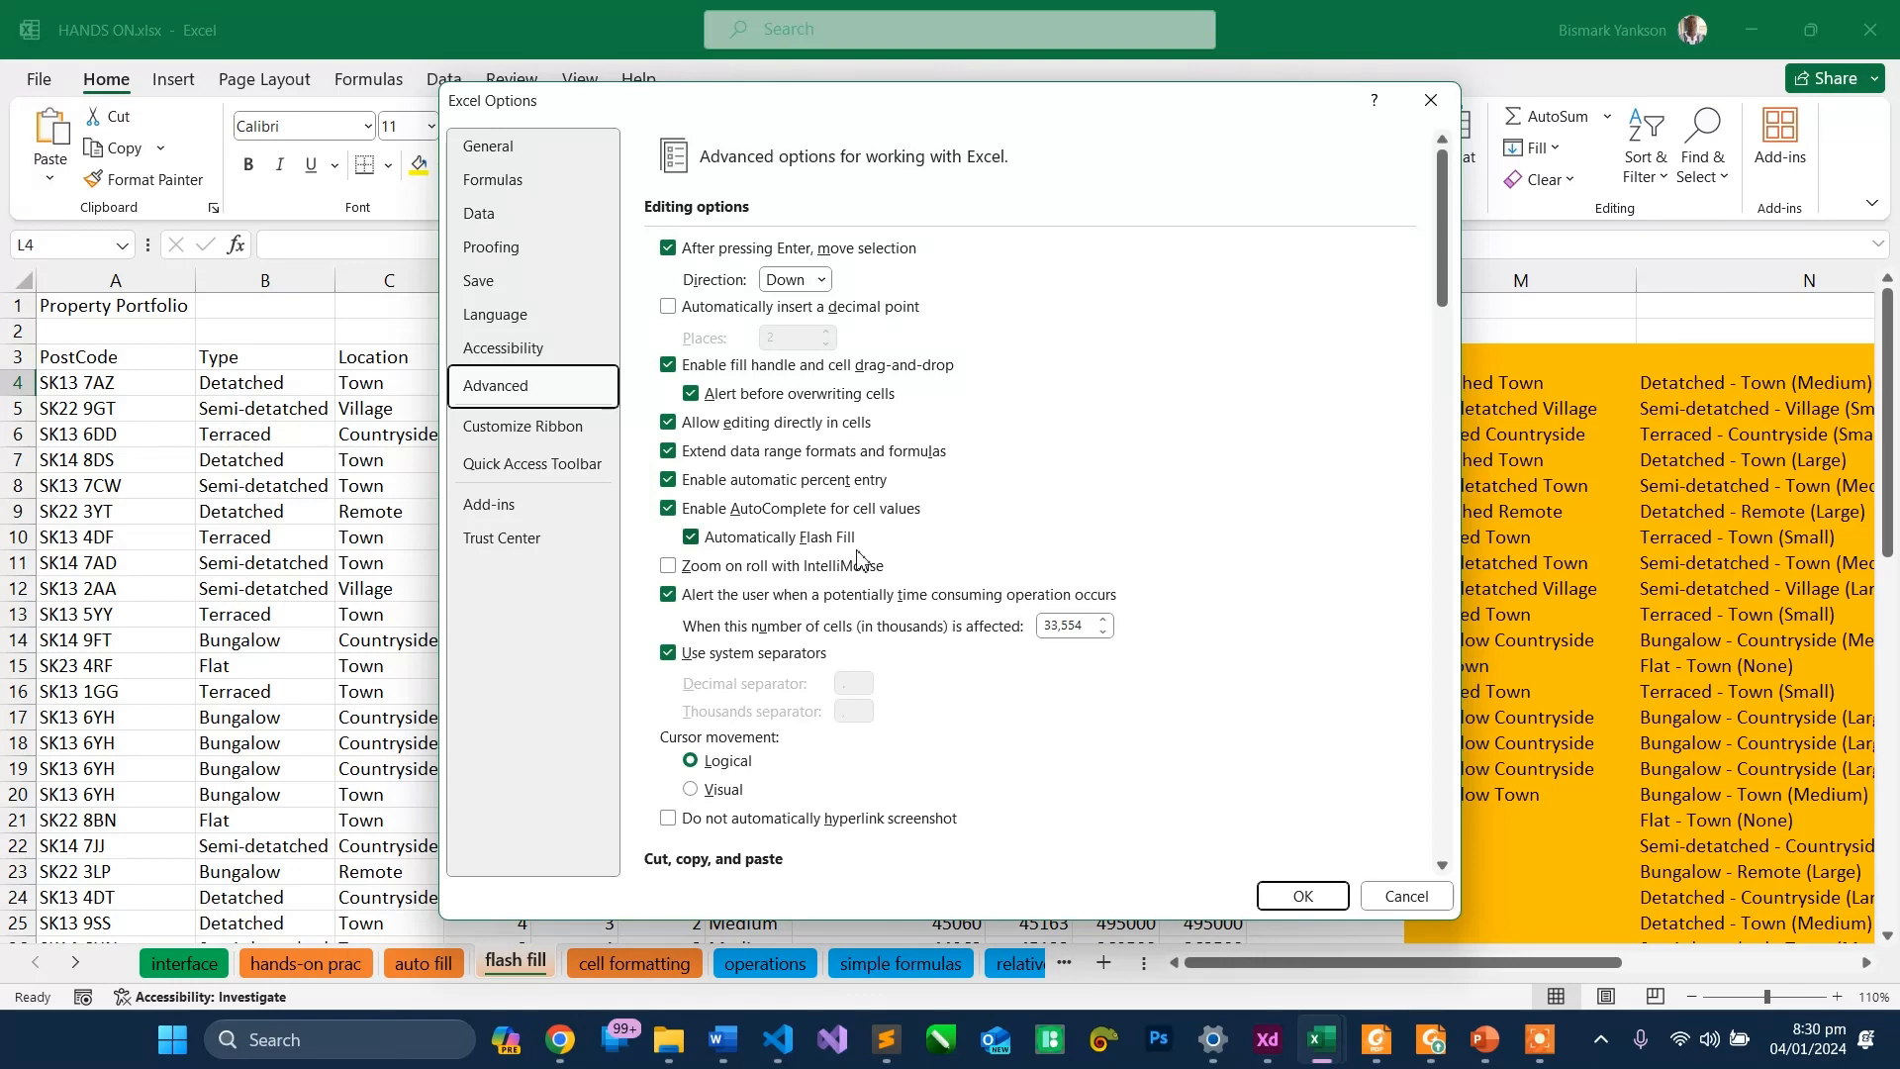
pyautogui.click(692, 538)
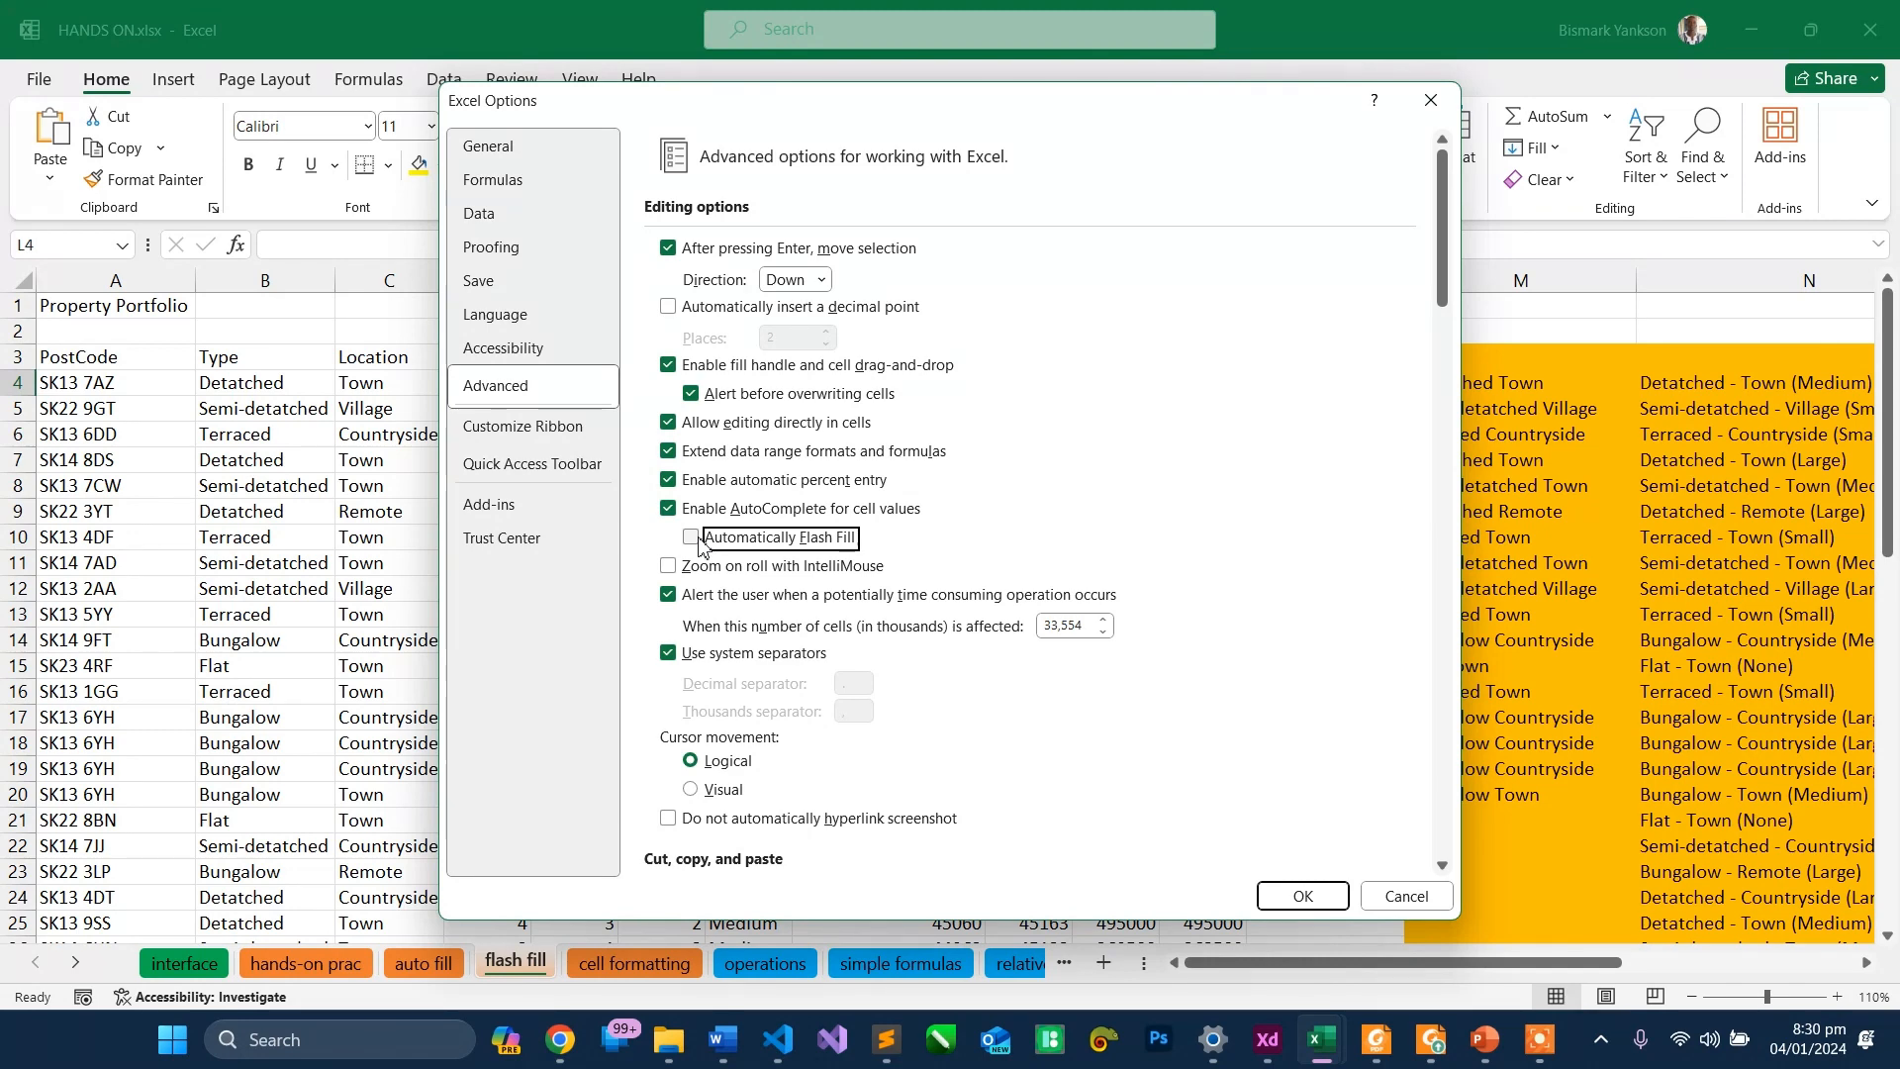
pyautogui.click(1431, 100)
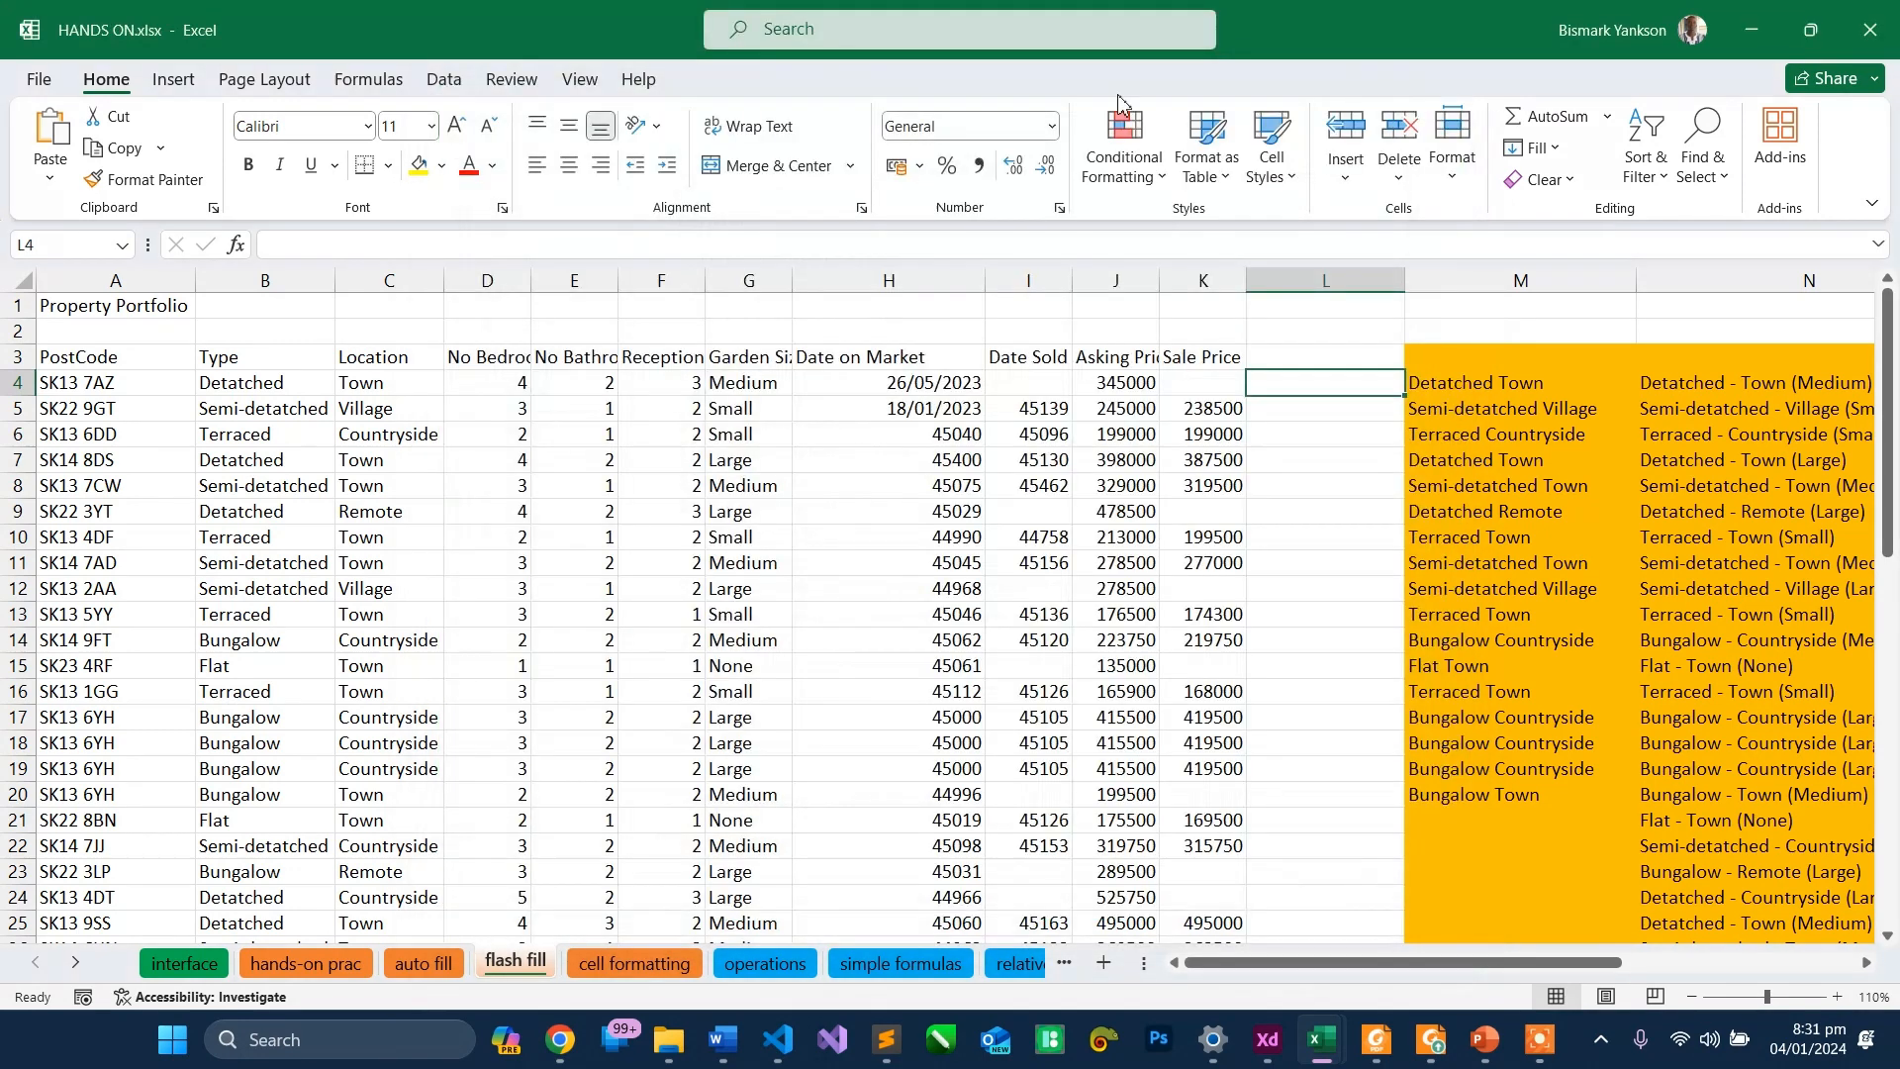
# - Turn off Automatically Flash Fill in Excel's advanced editing options and apply the change
pyautogui.click(38, 84)
pyautogui.click(110, 963)
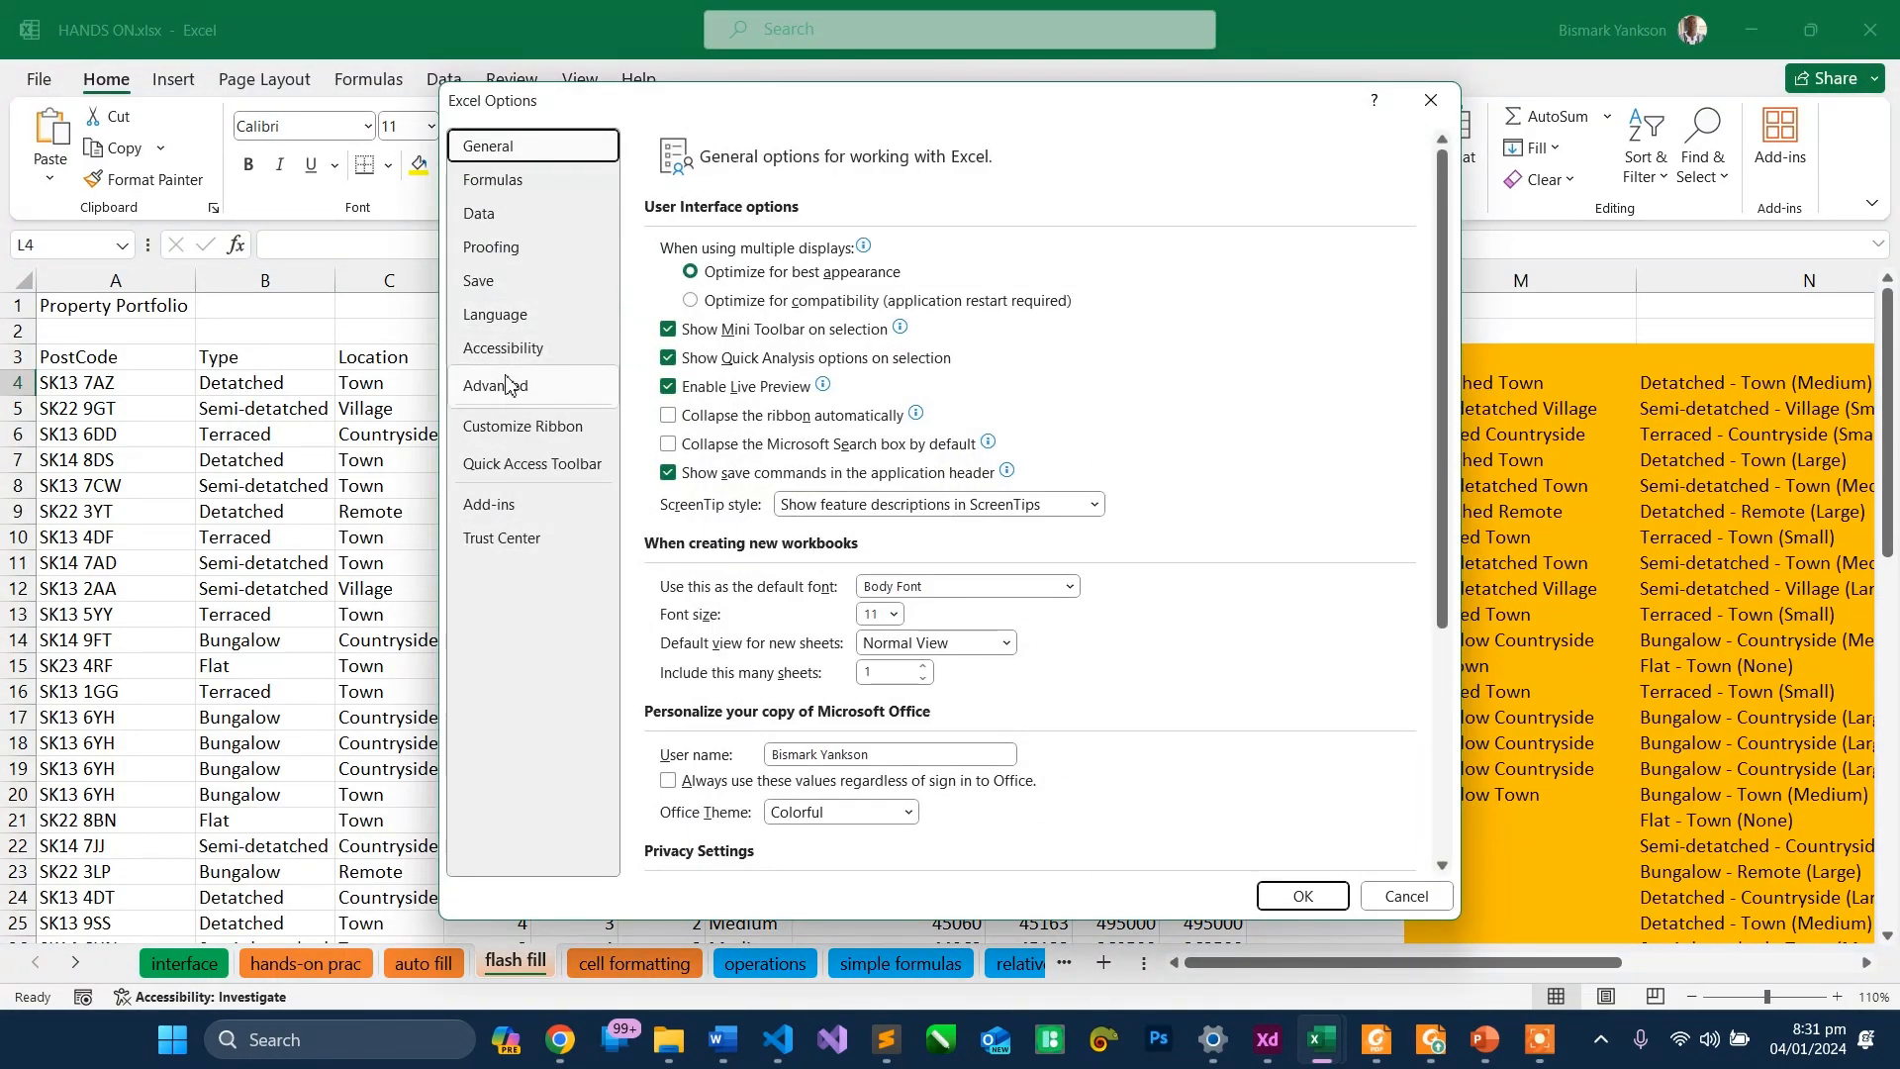
pyautogui.click(506, 384)
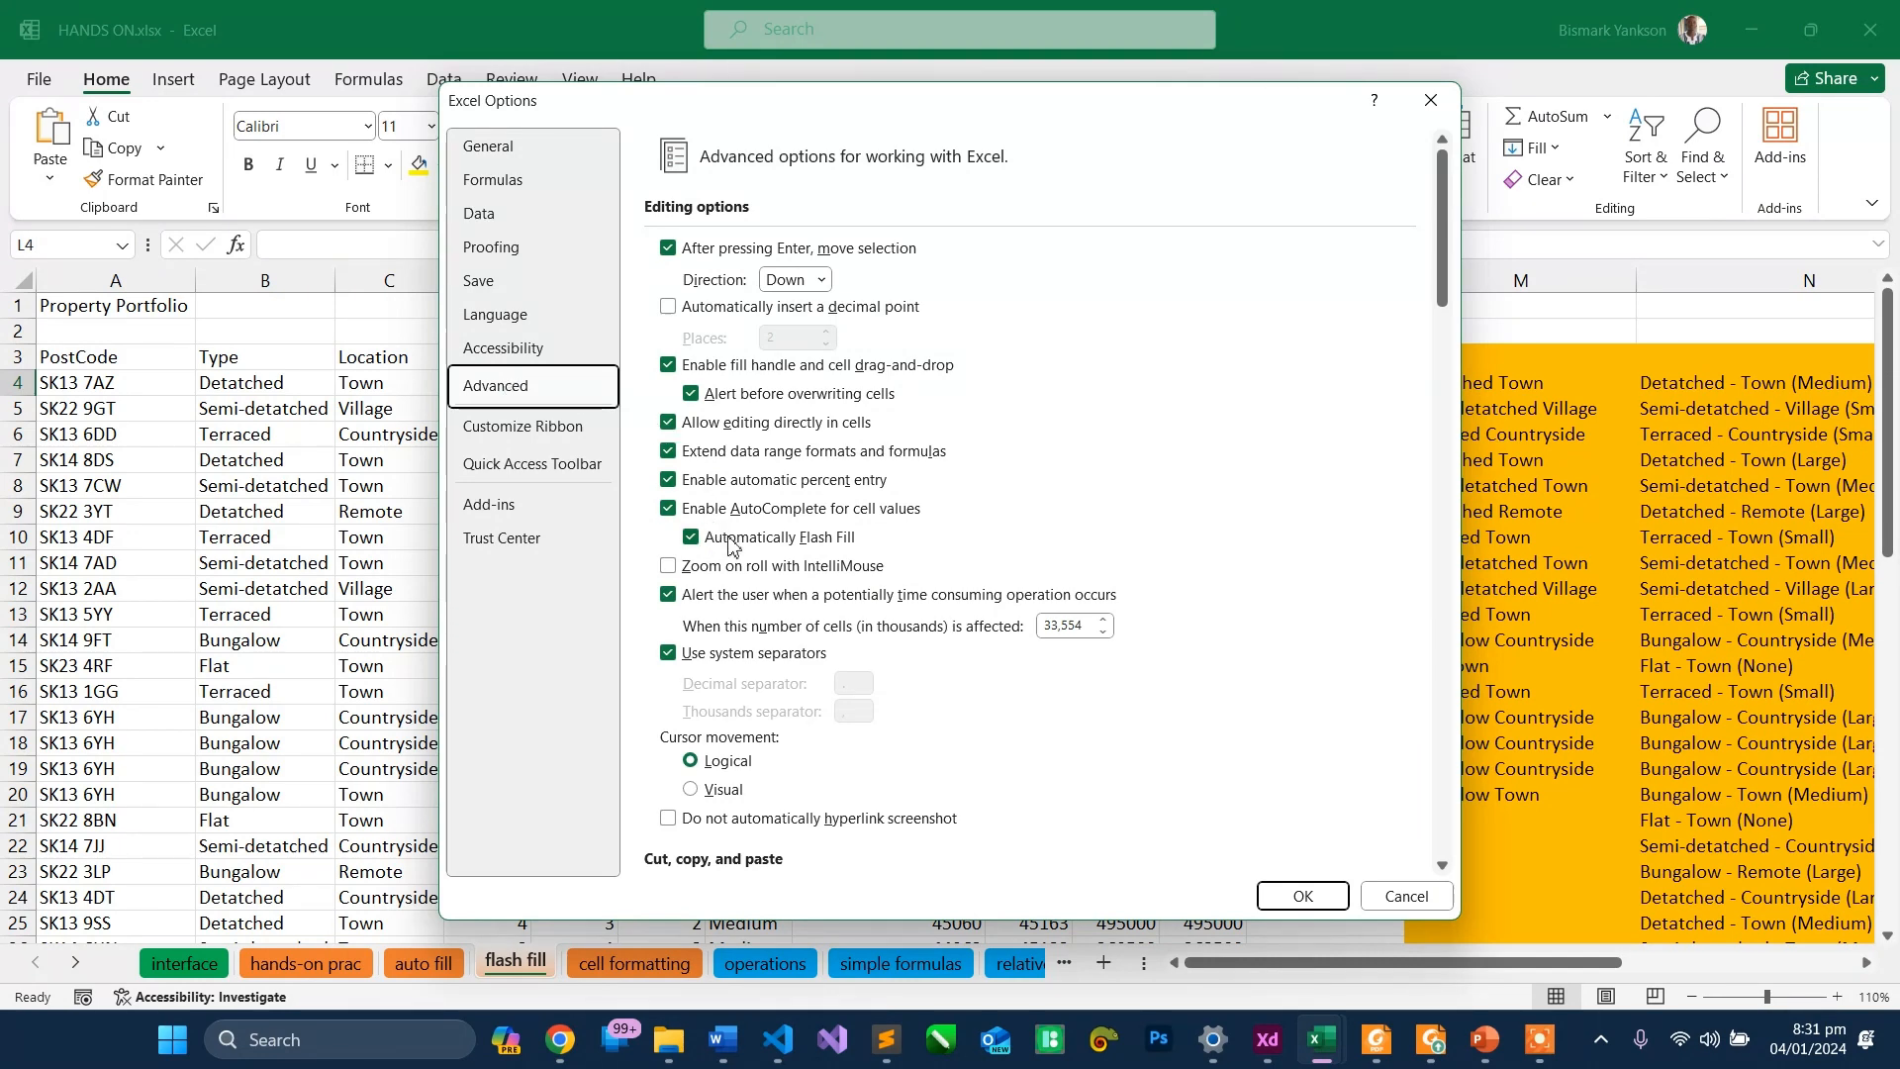
pyautogui.click(730, 543)
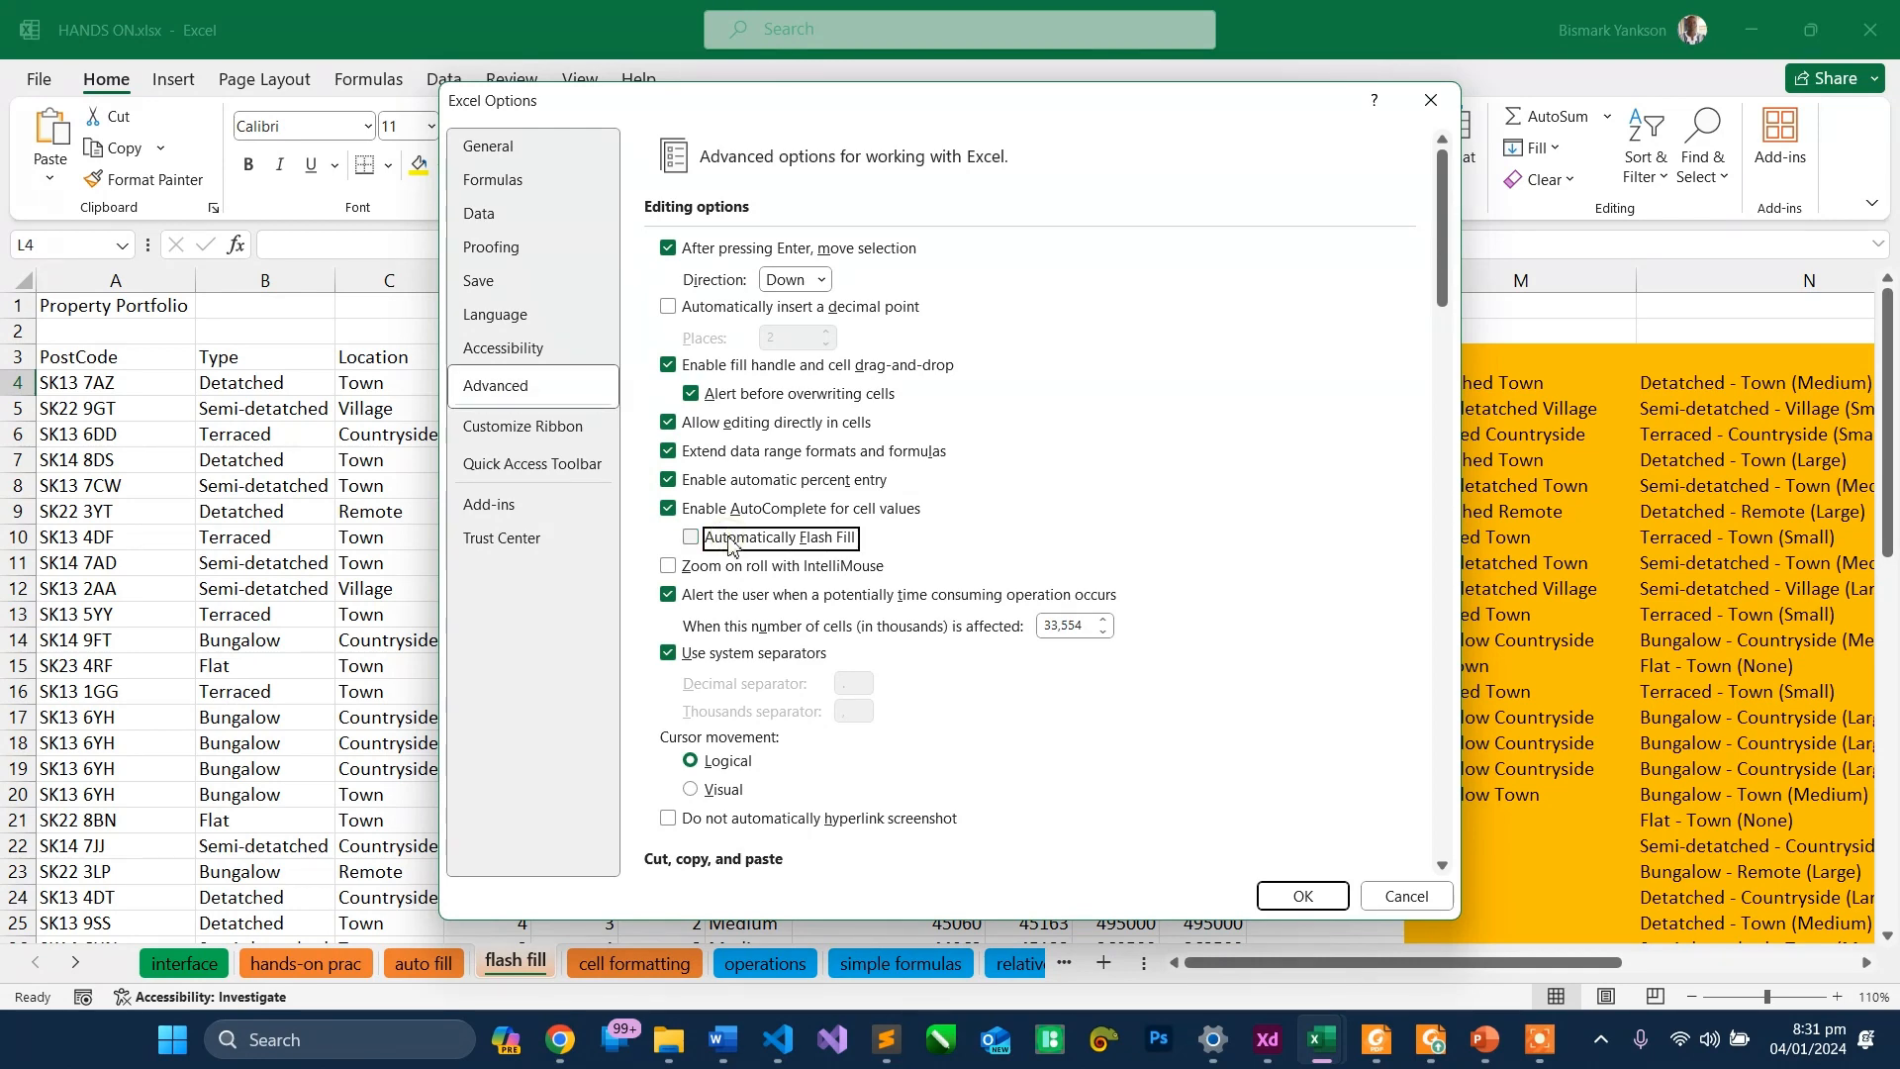
pyautogui.click(1288, 891)
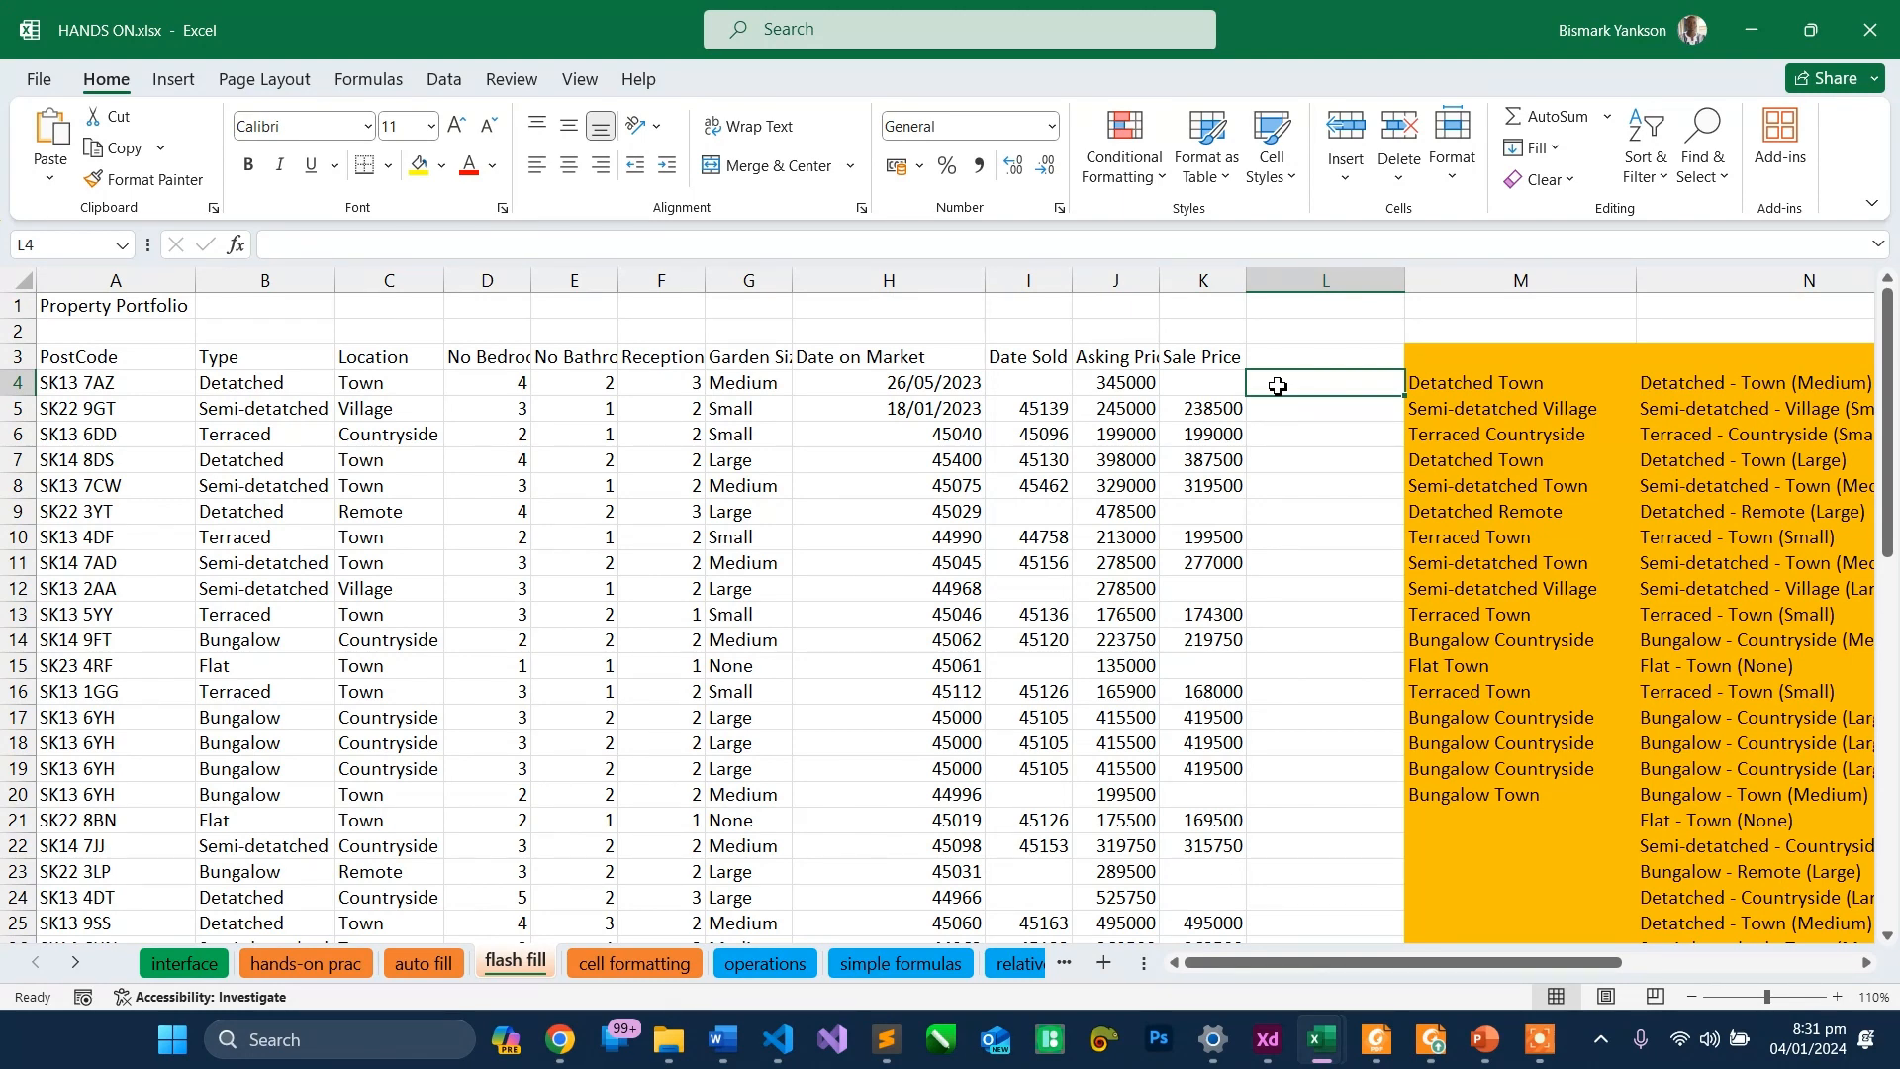
# - Enter Town Medium in L4 and Village Small in L5, combining each property's location and garden size
pyautogui.write('Town')
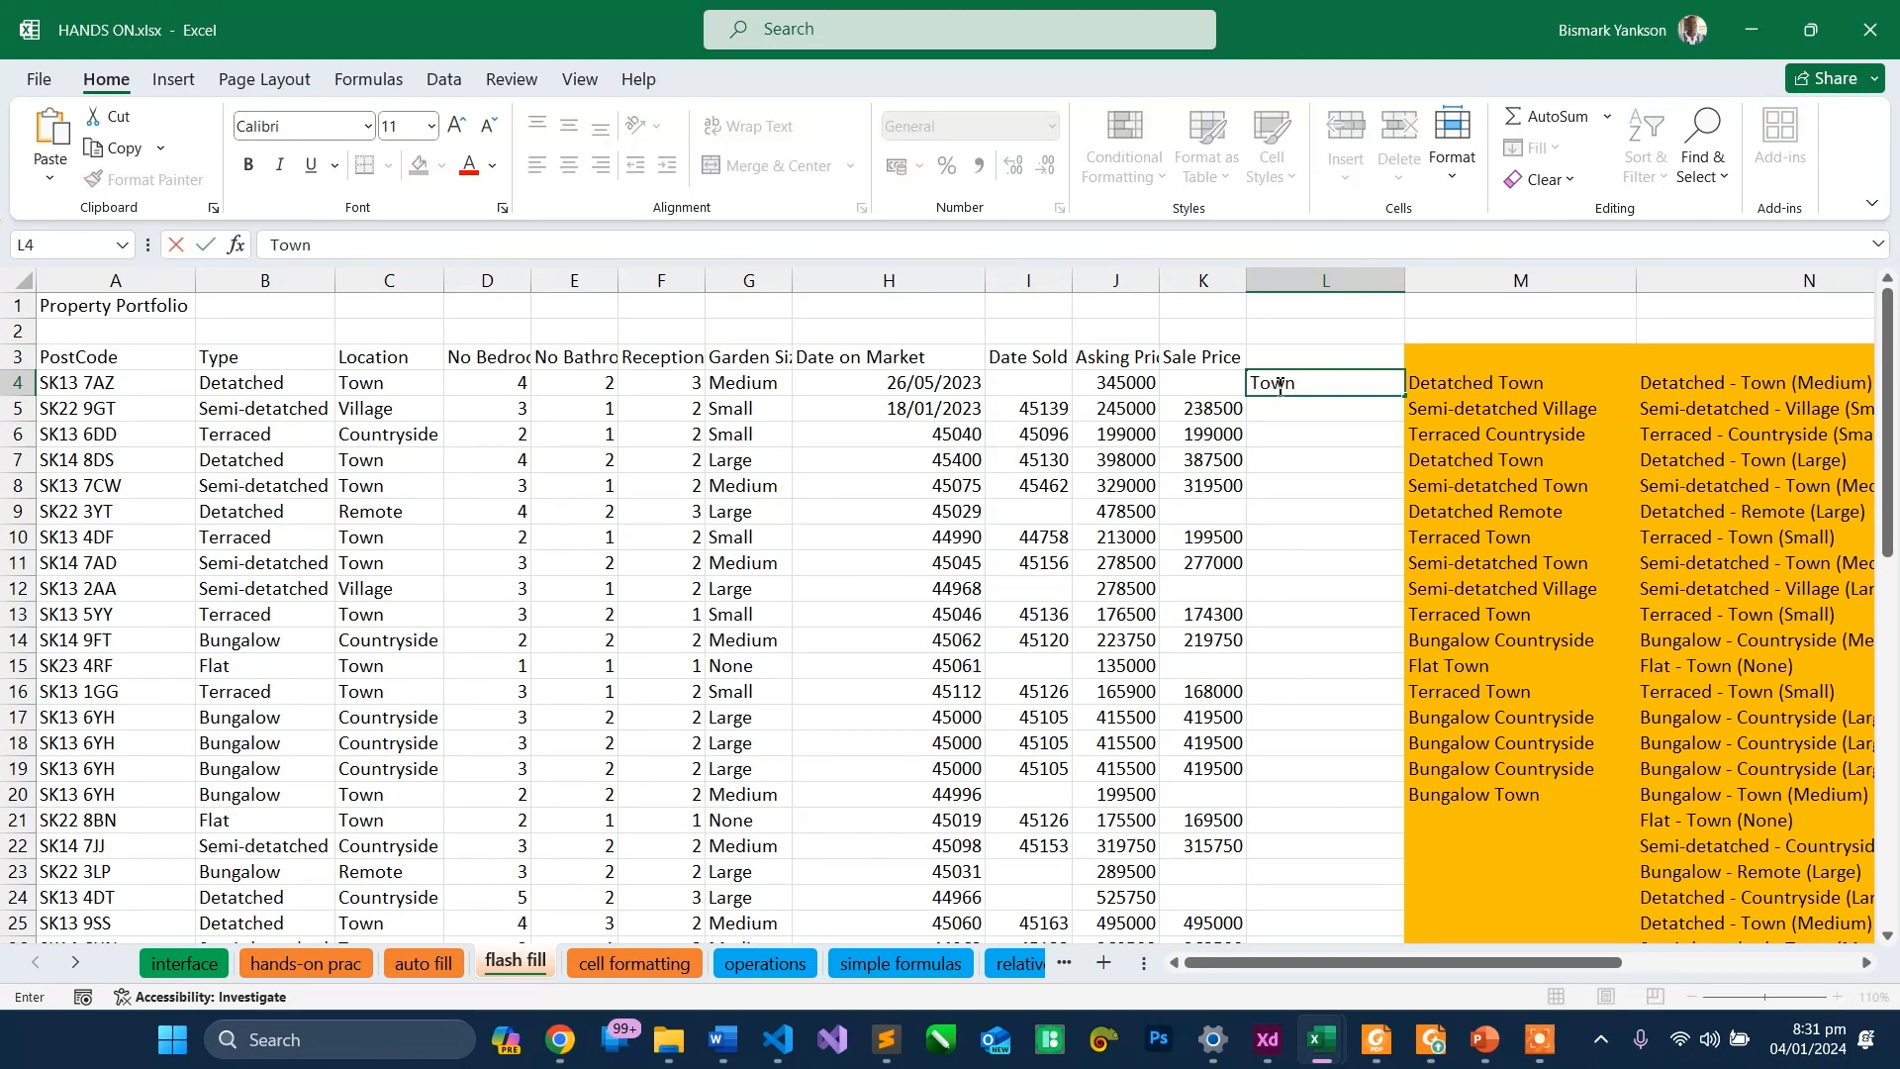
pyautogui.write(' Medium')
pyautogui.press('Return')
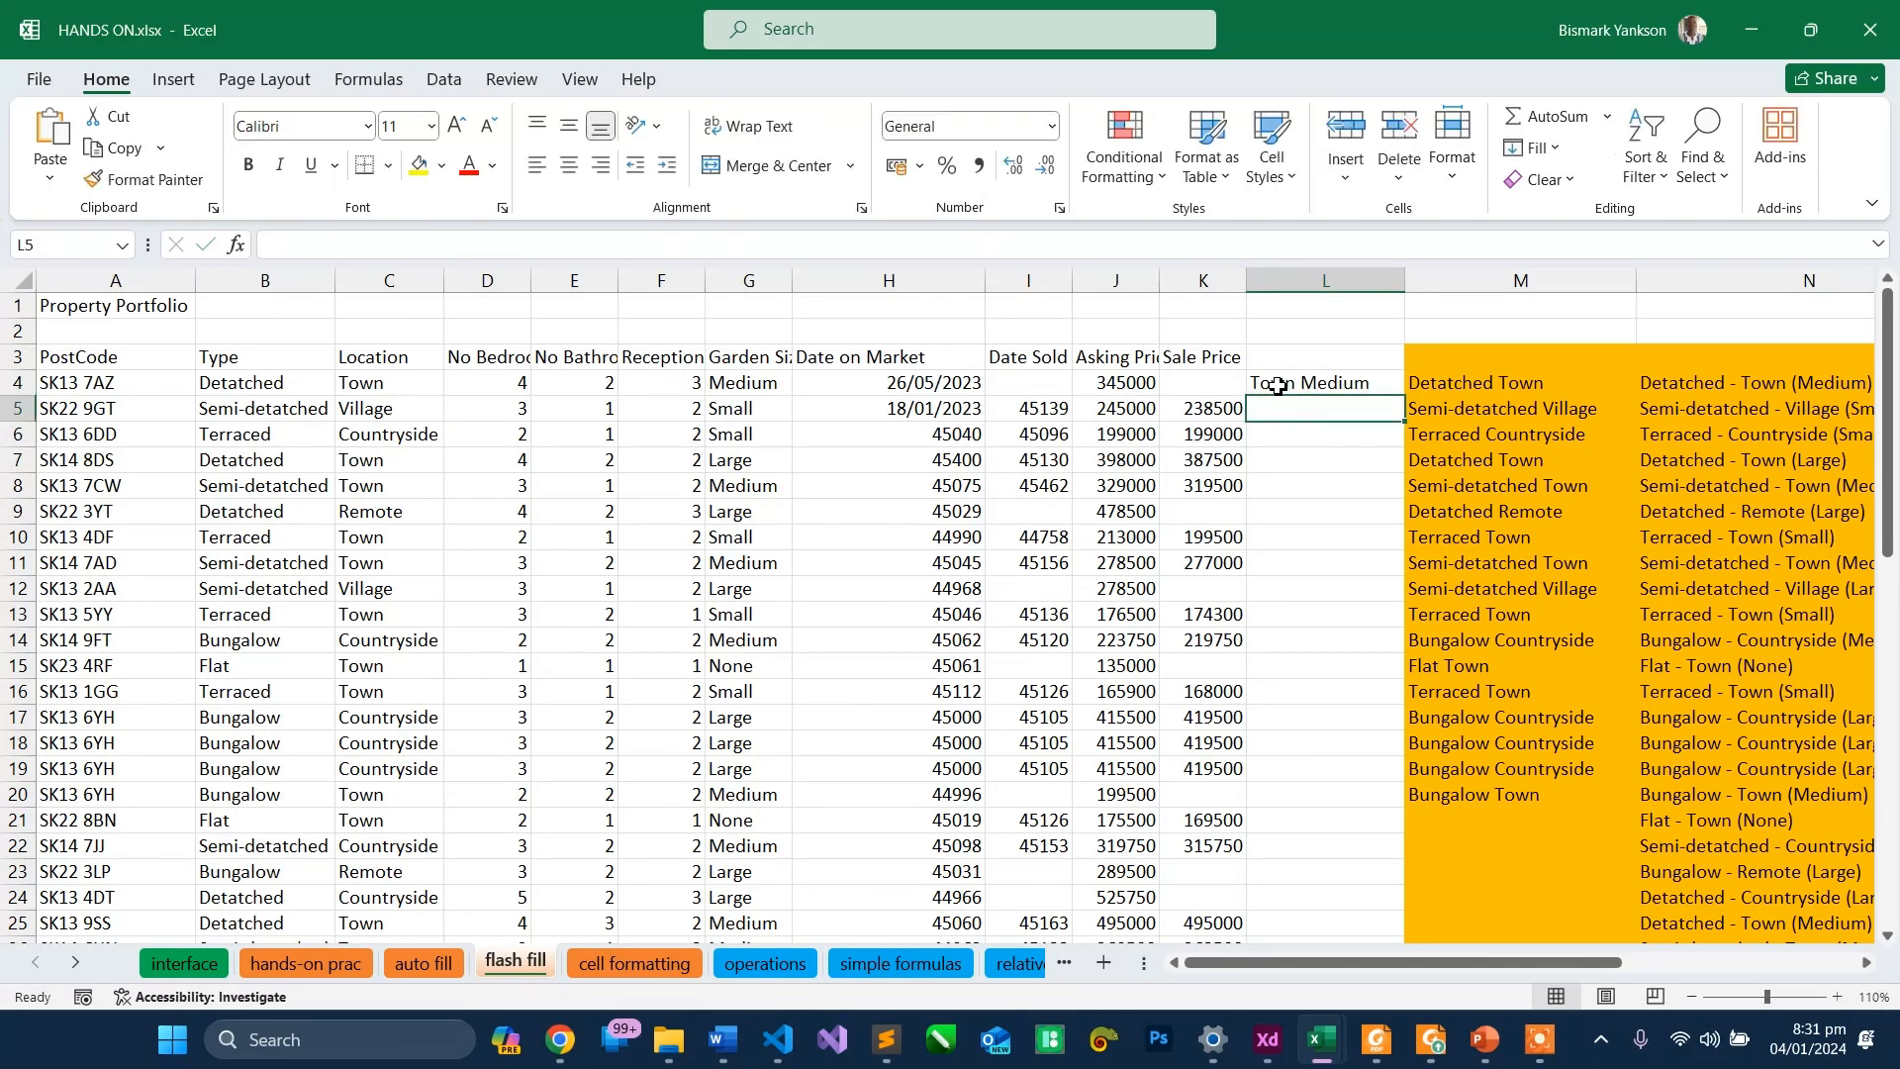
pyautogui.write('V')
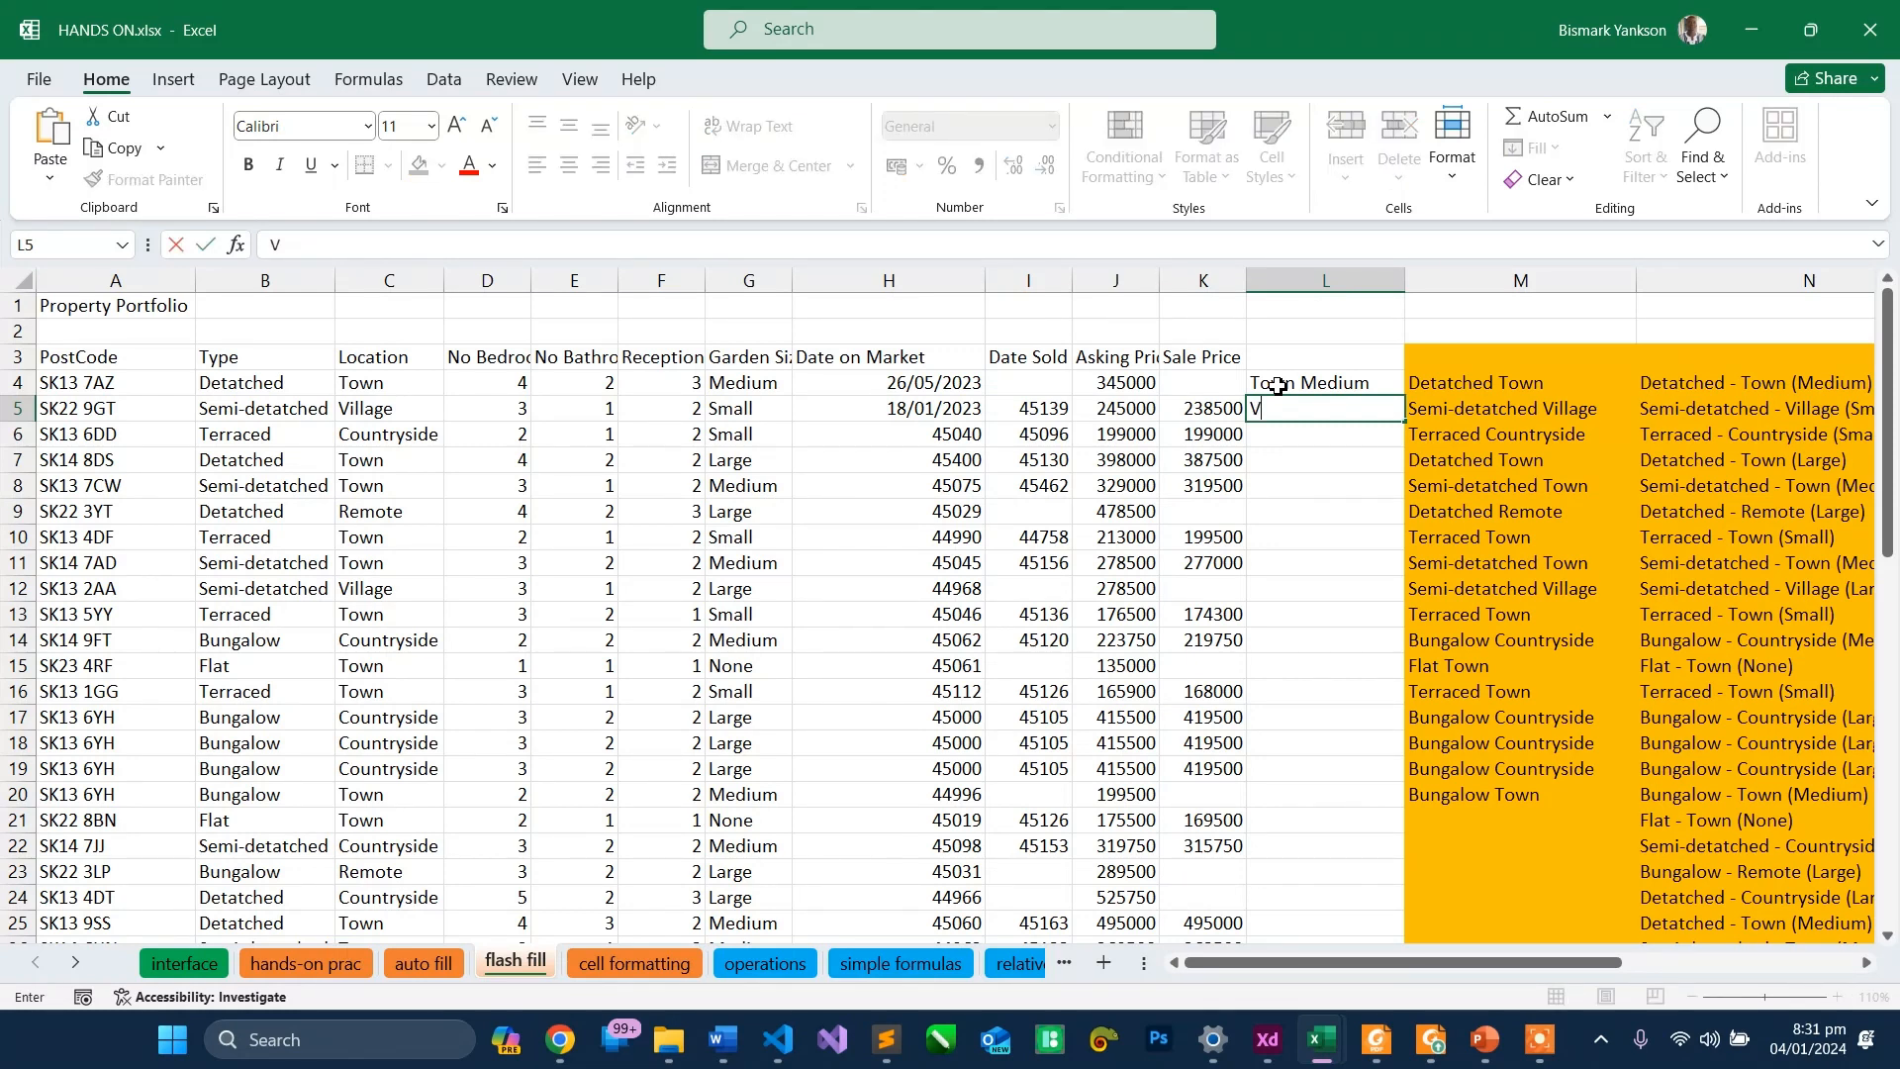
pyautogui.write('illage Small')
pyautogui.press('Return')
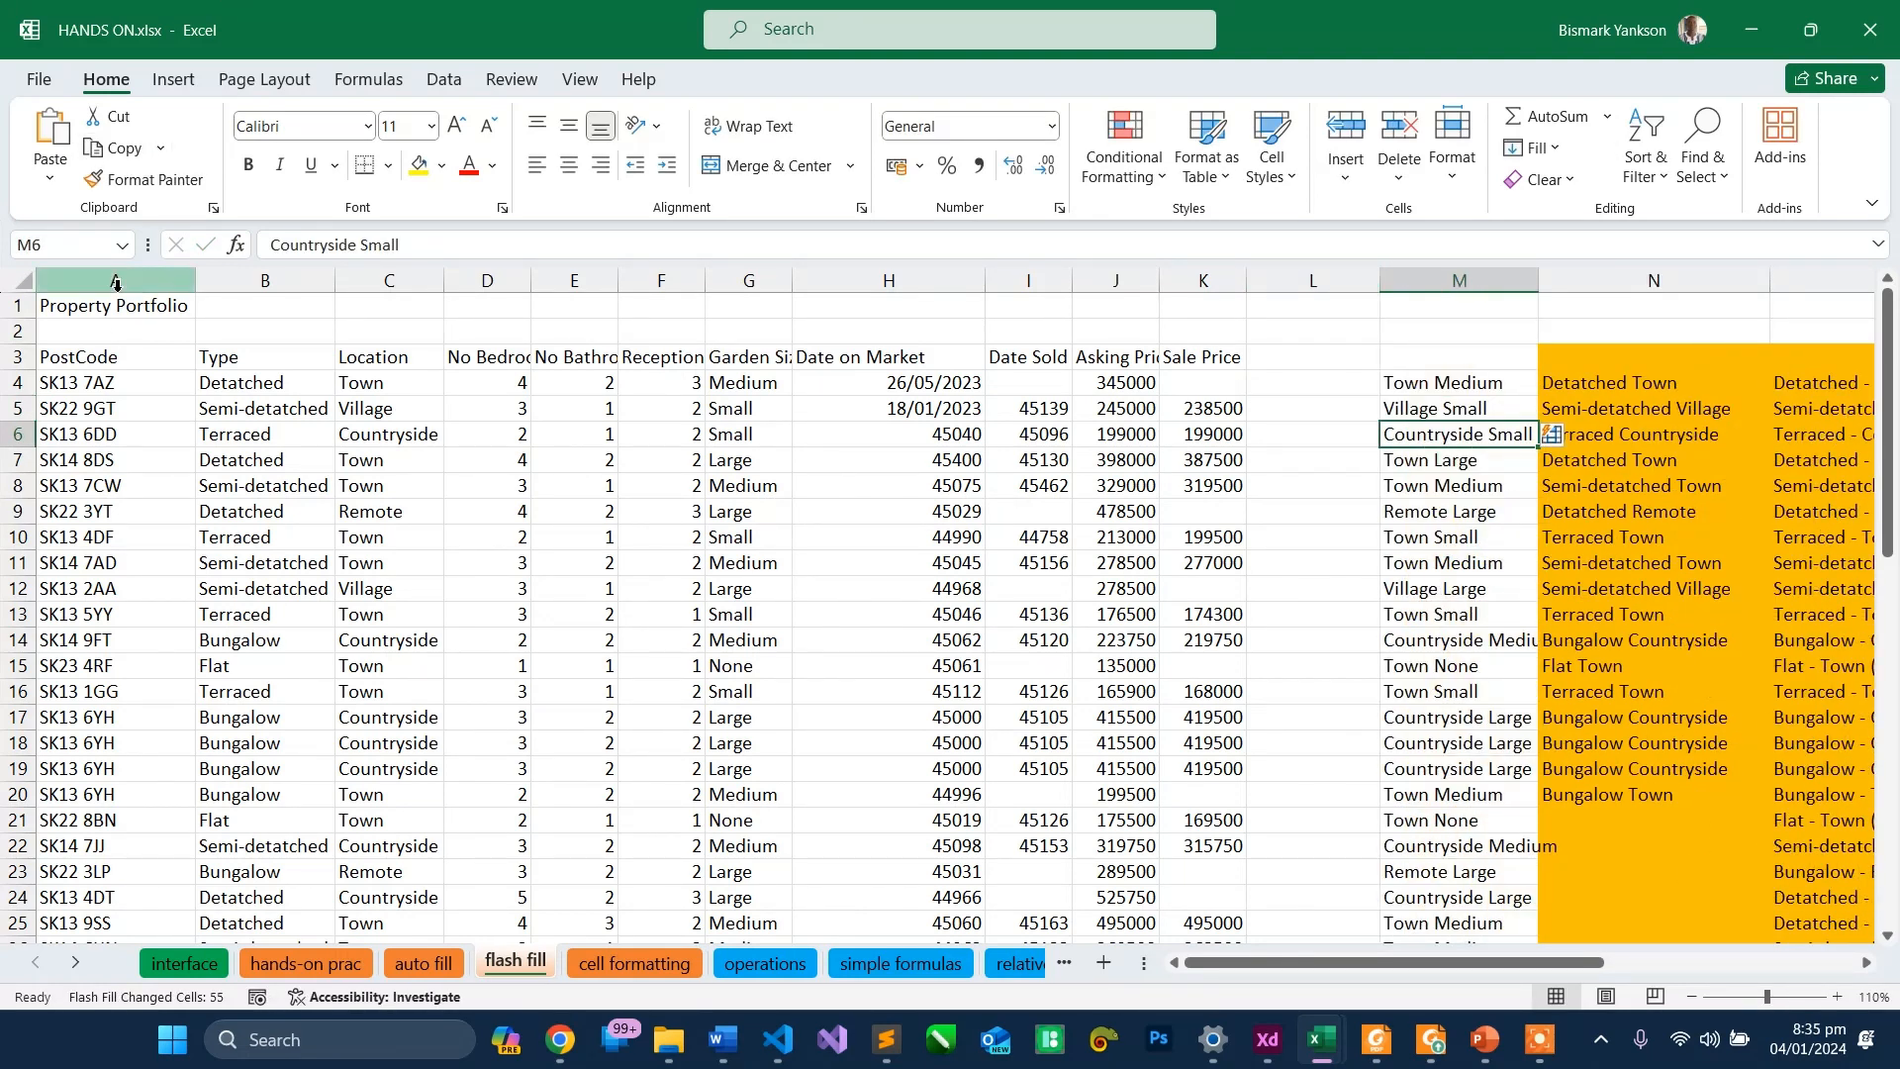
# - Enter SK13, the first part of the first property's postcode, in L4
pyautogui.click(115, 282)
pyautogui.click(112, 358)
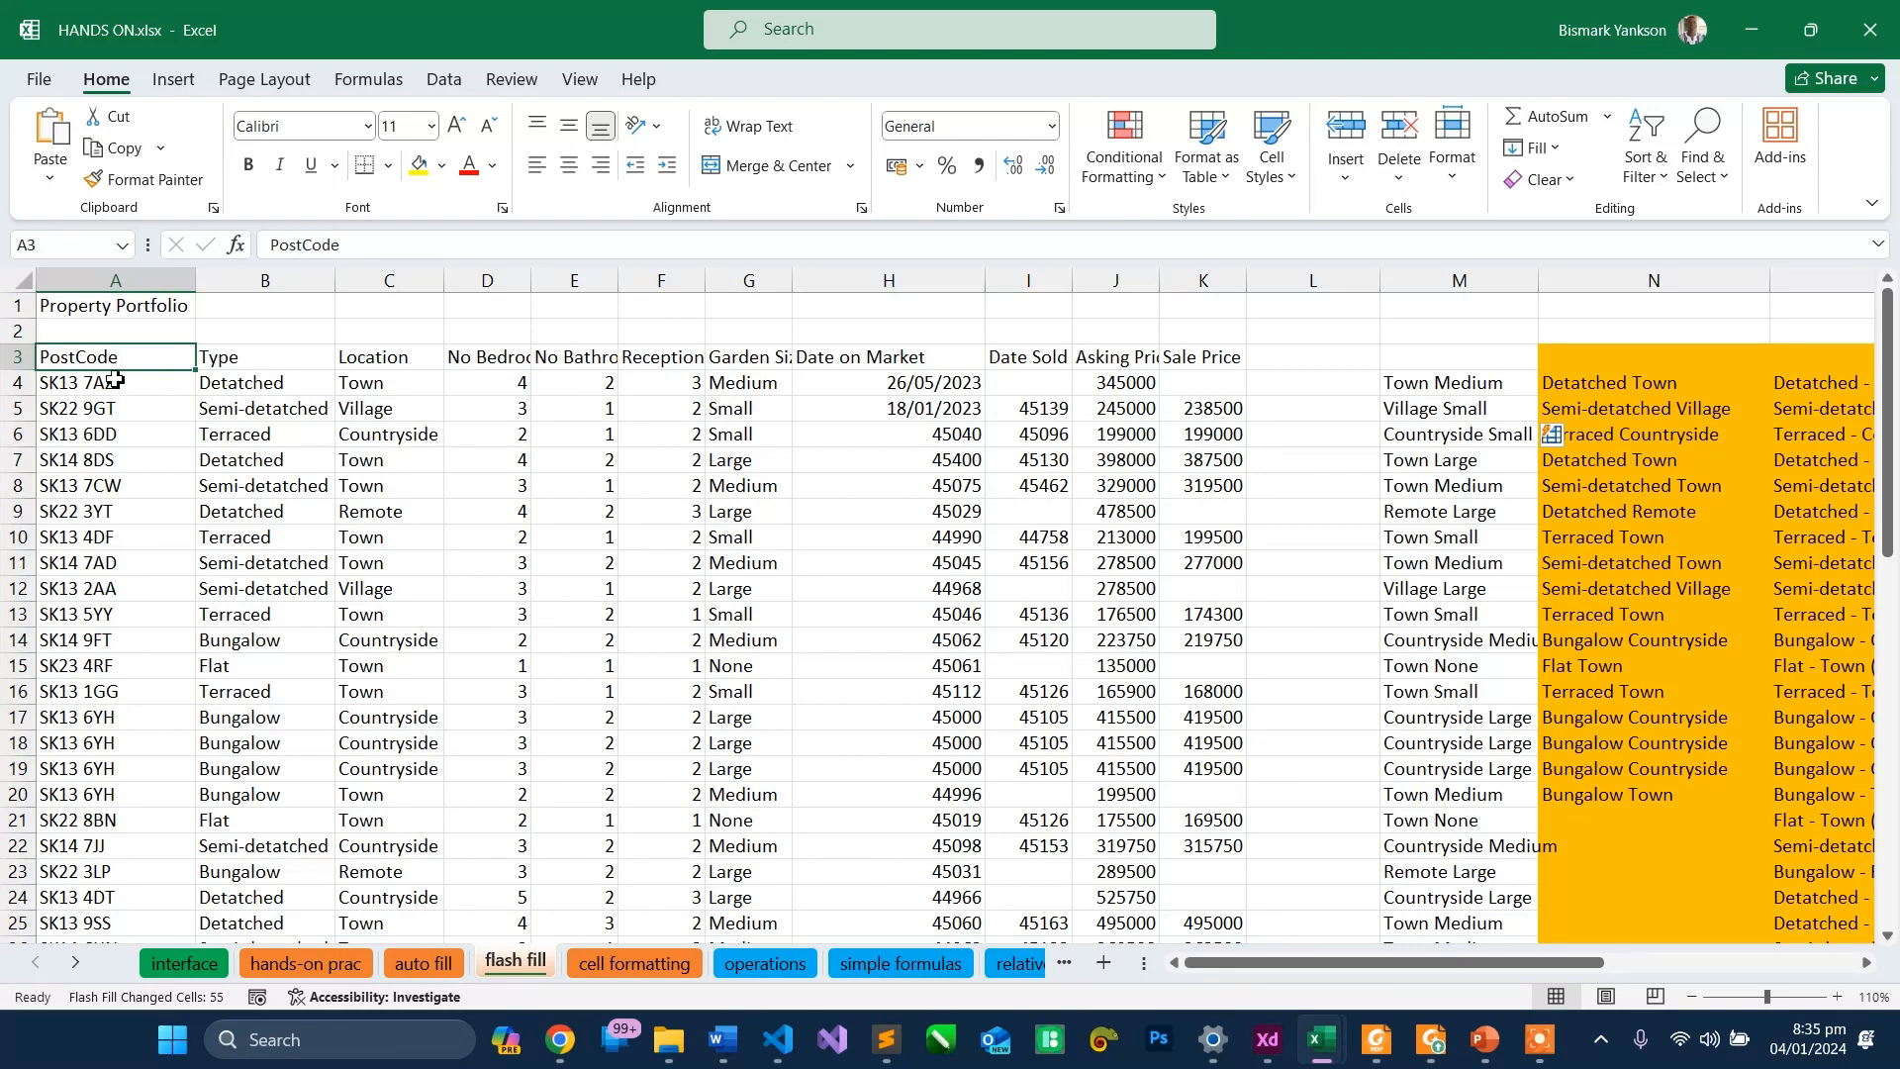
pyautogui.click(115, 382)
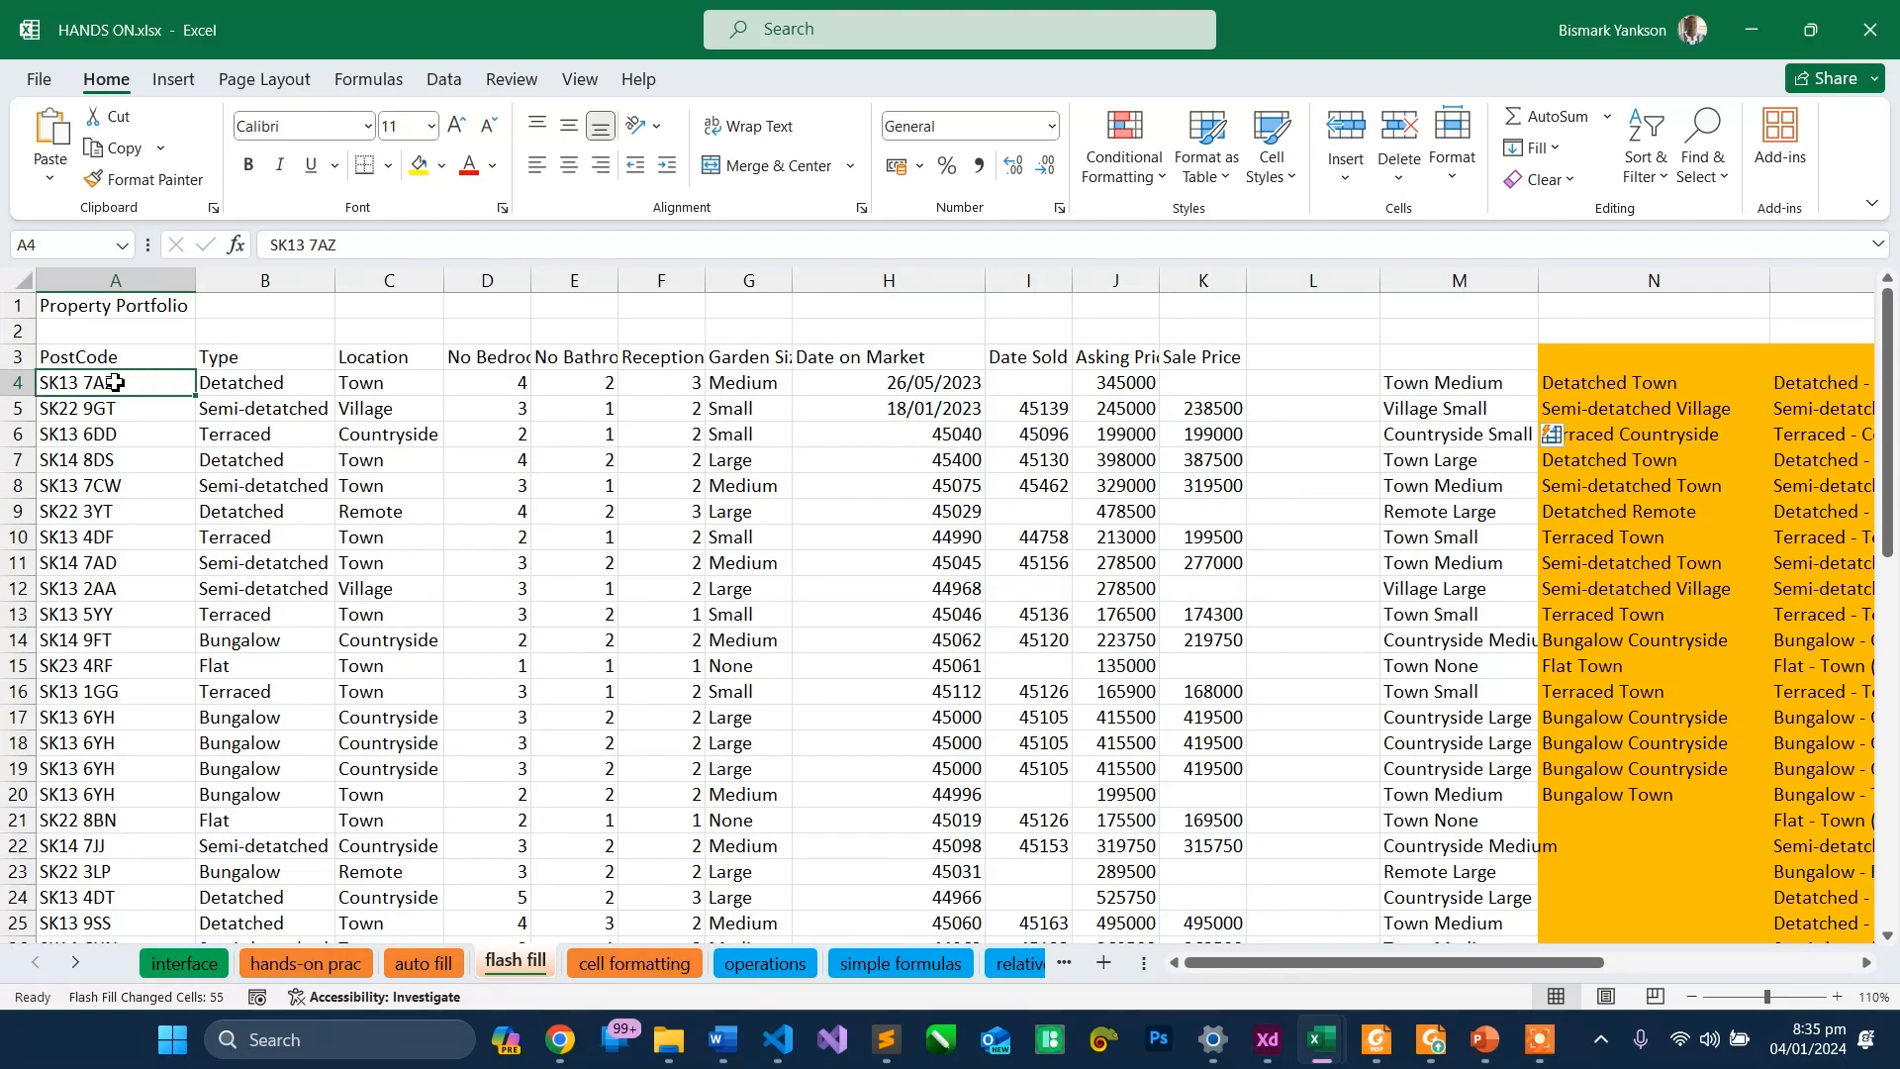
pyautogui.click(1306, 383)
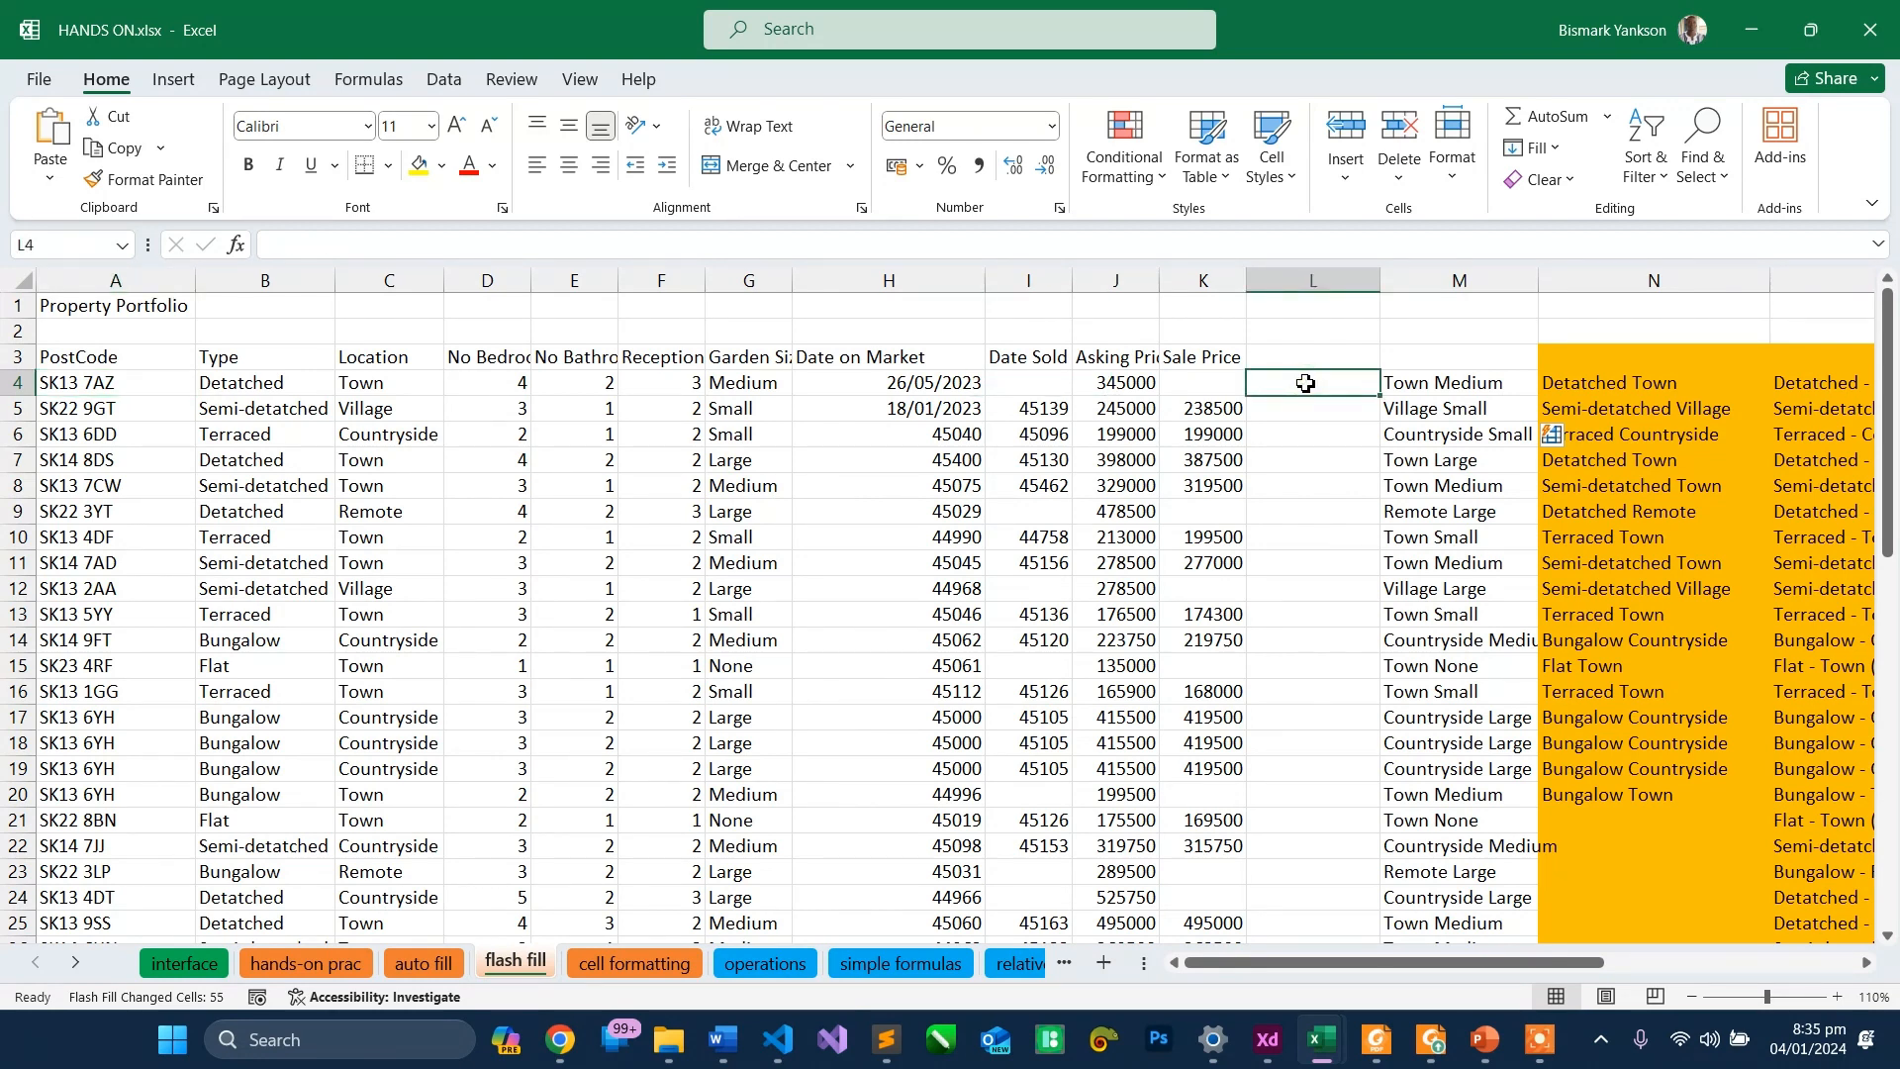
pyautogui.write('SK13')
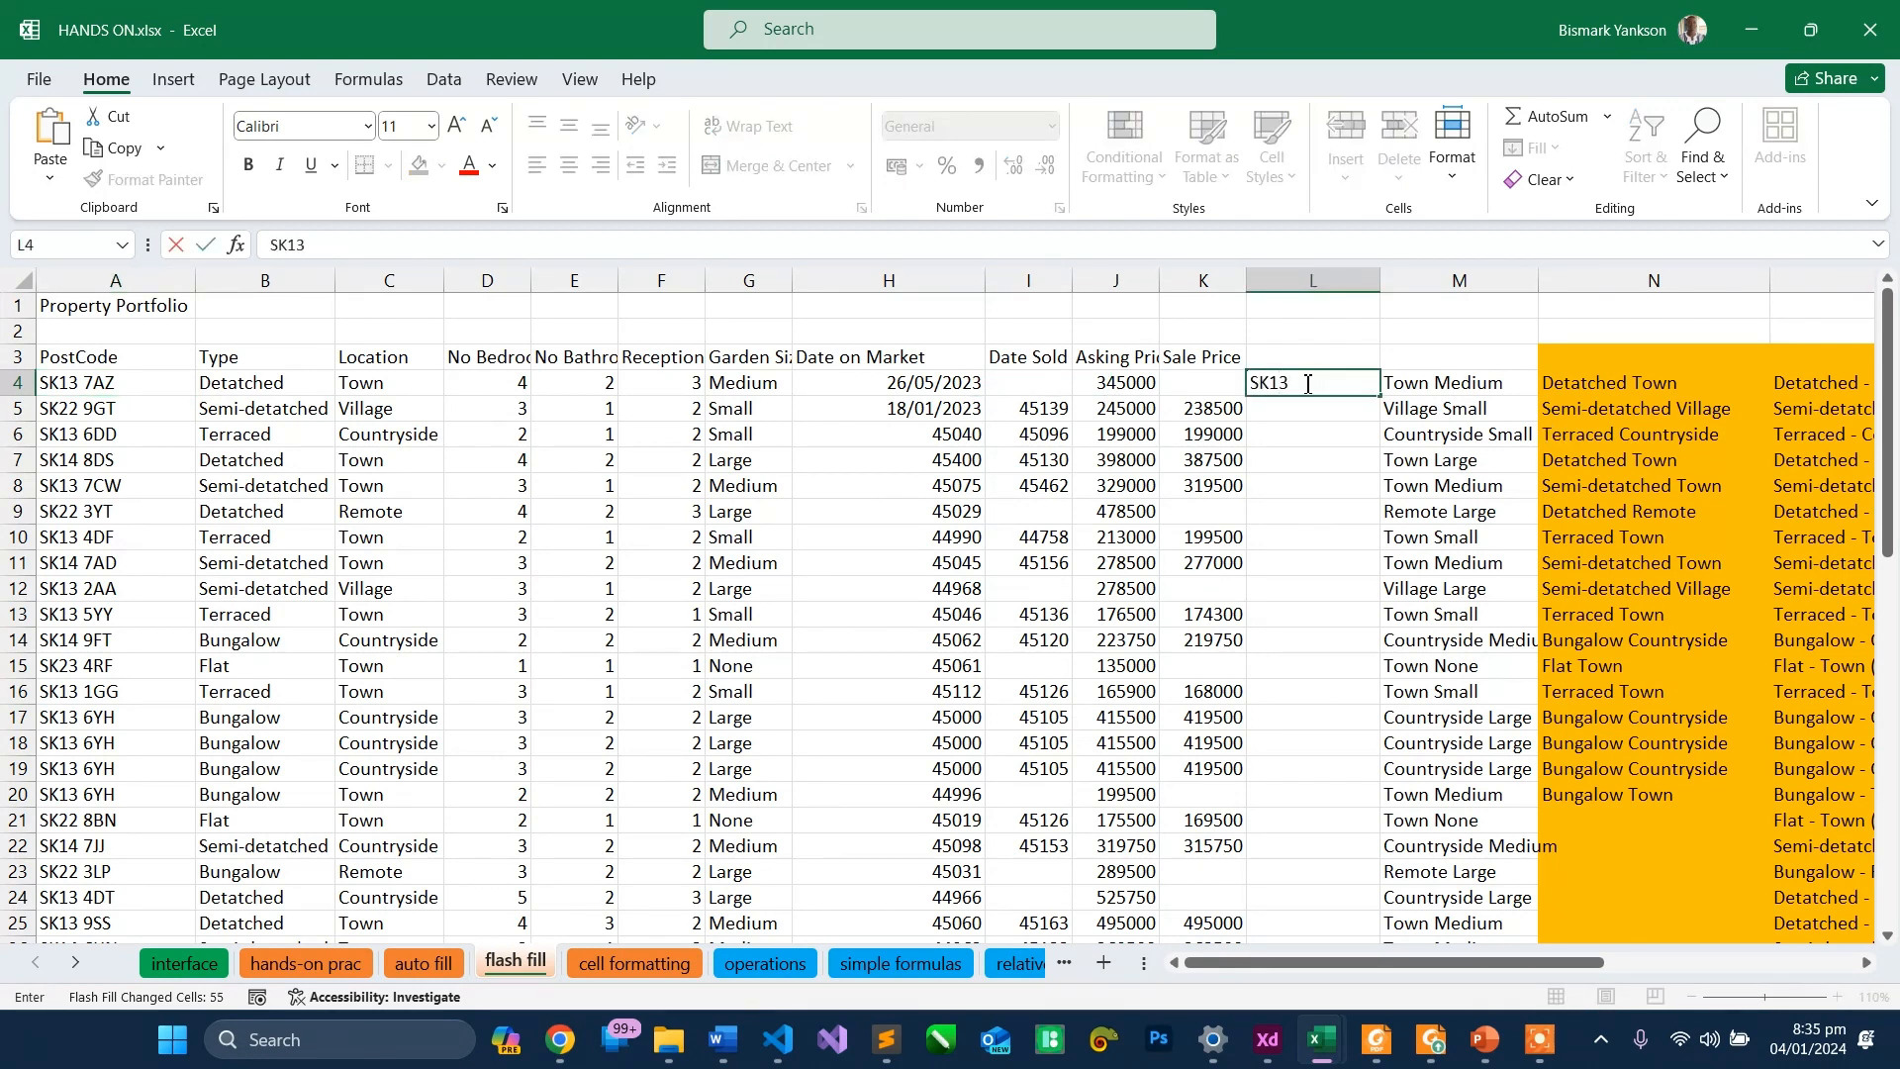
pyautogui.press('Return')
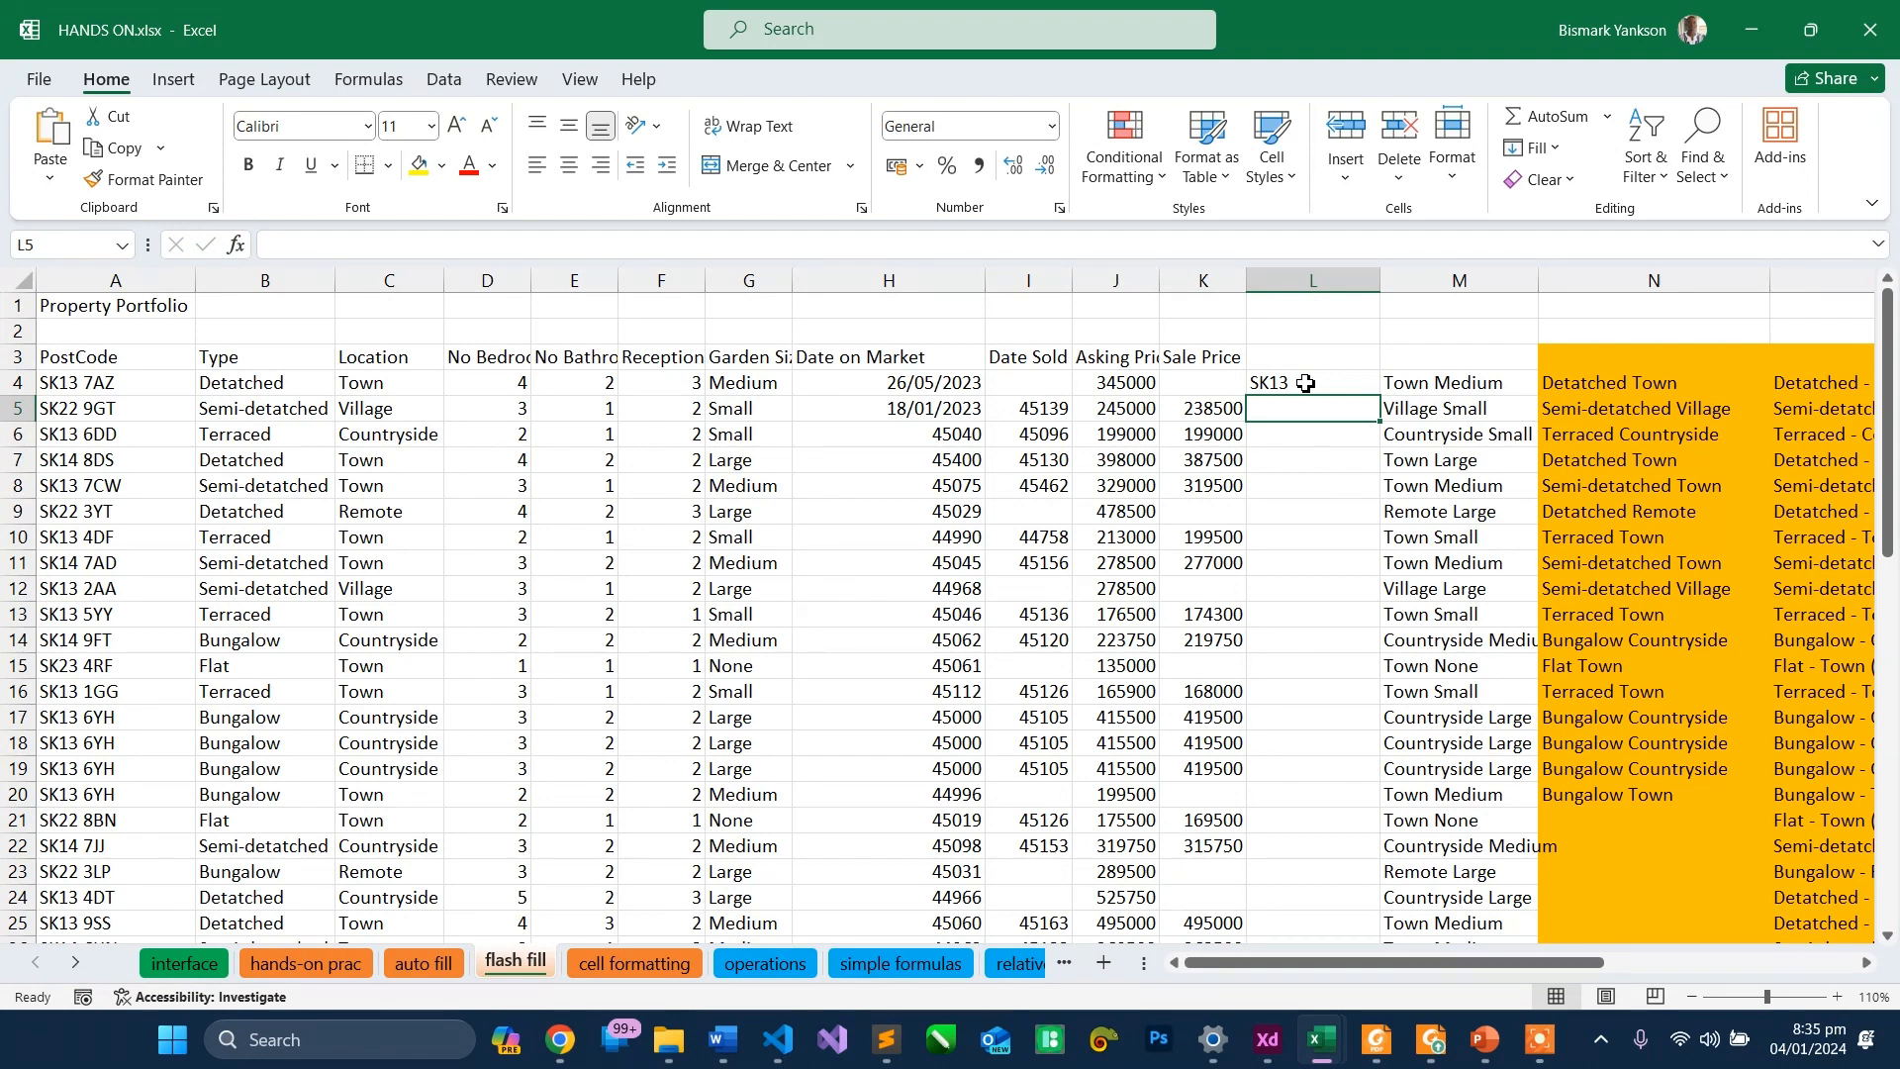
# - Enter SK22, the first part of the second property's postcode, in L5
pyautogui.write('SK13')
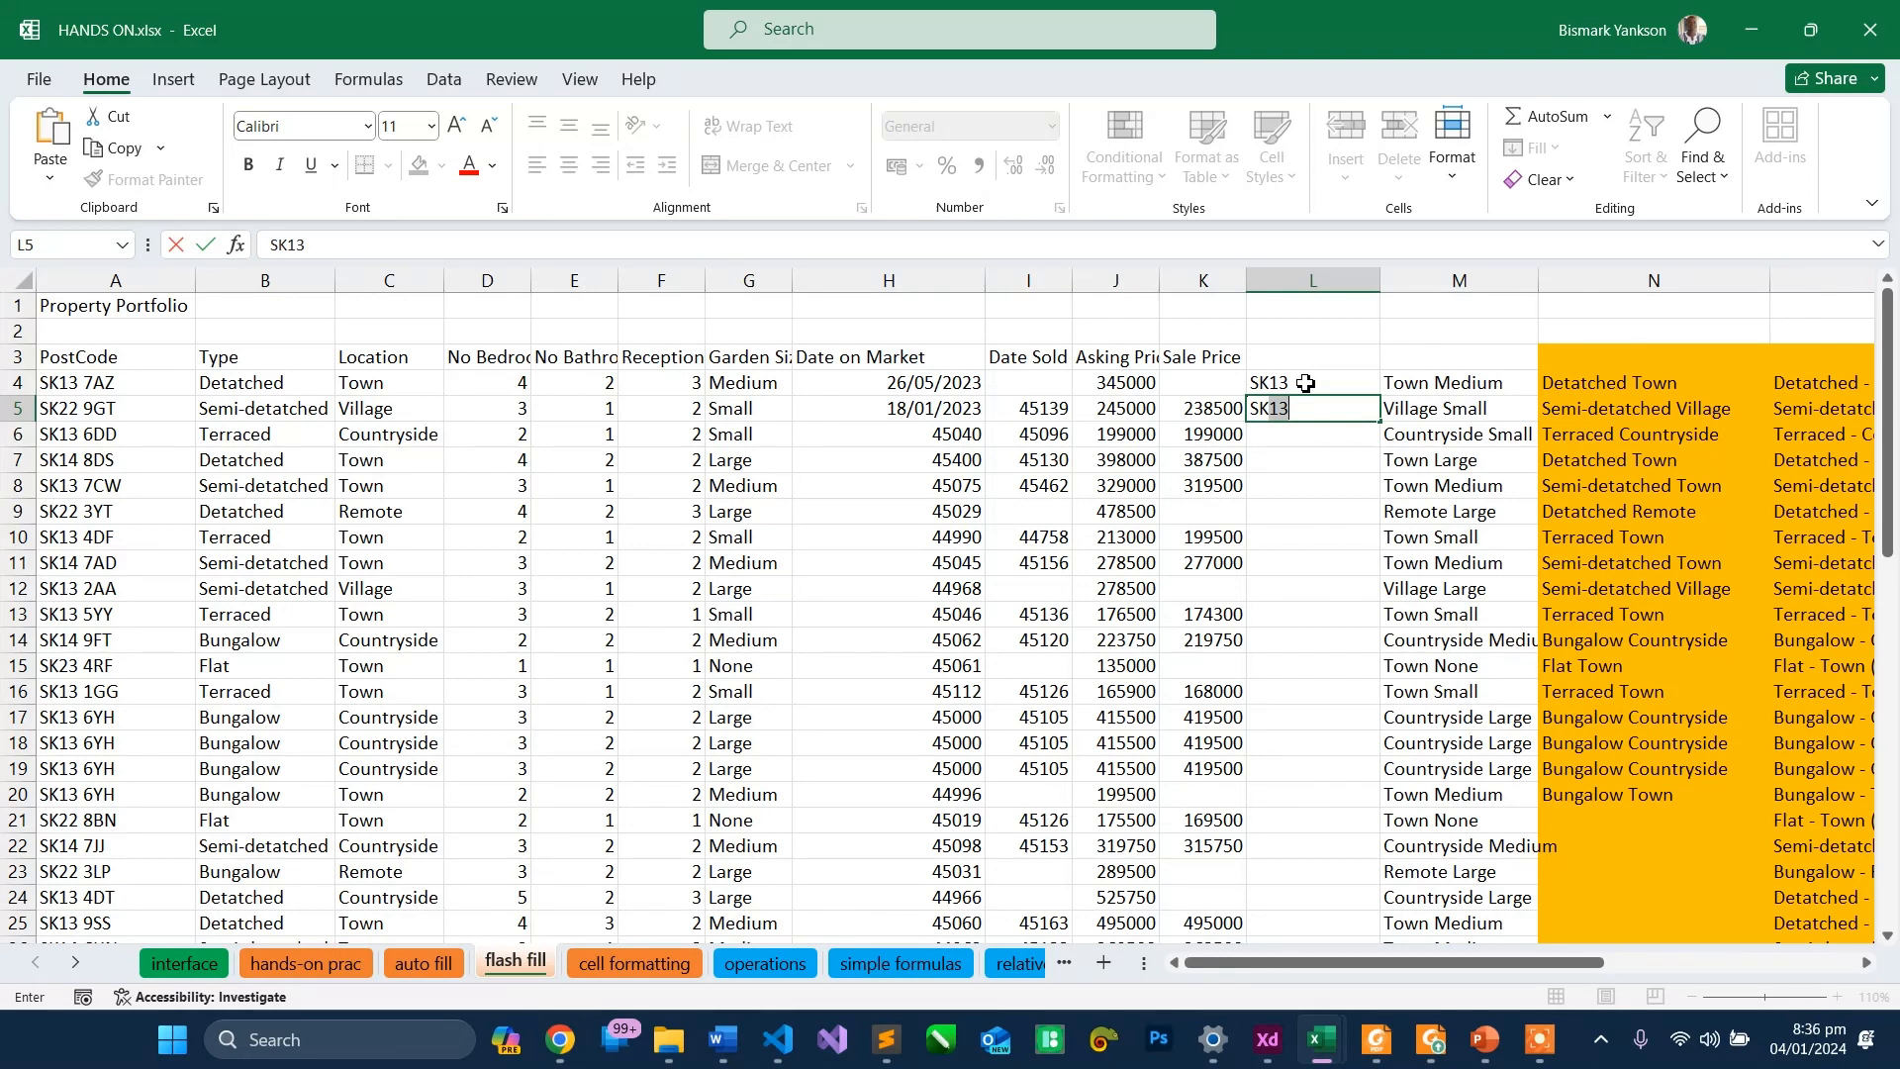
pyautogui.click(1312, 383)
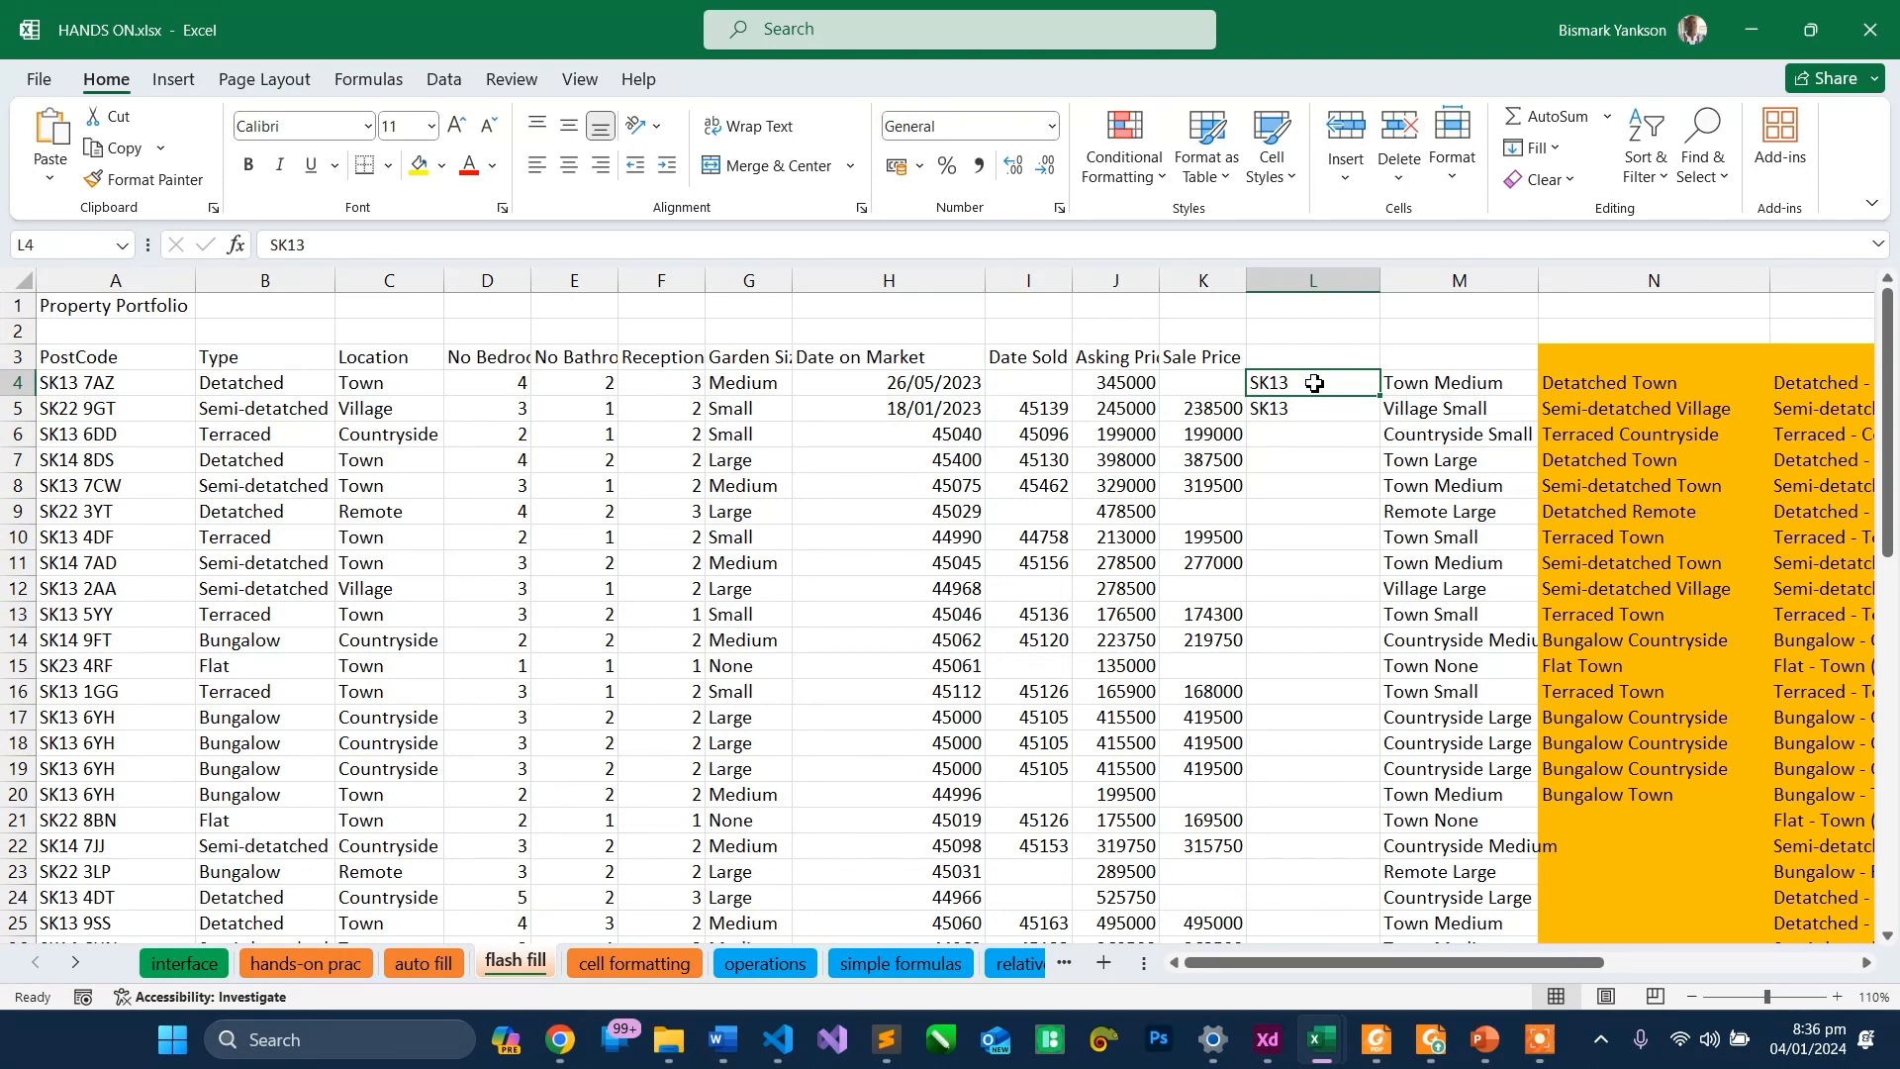
pyautogui.doubleClick(1314, 383)
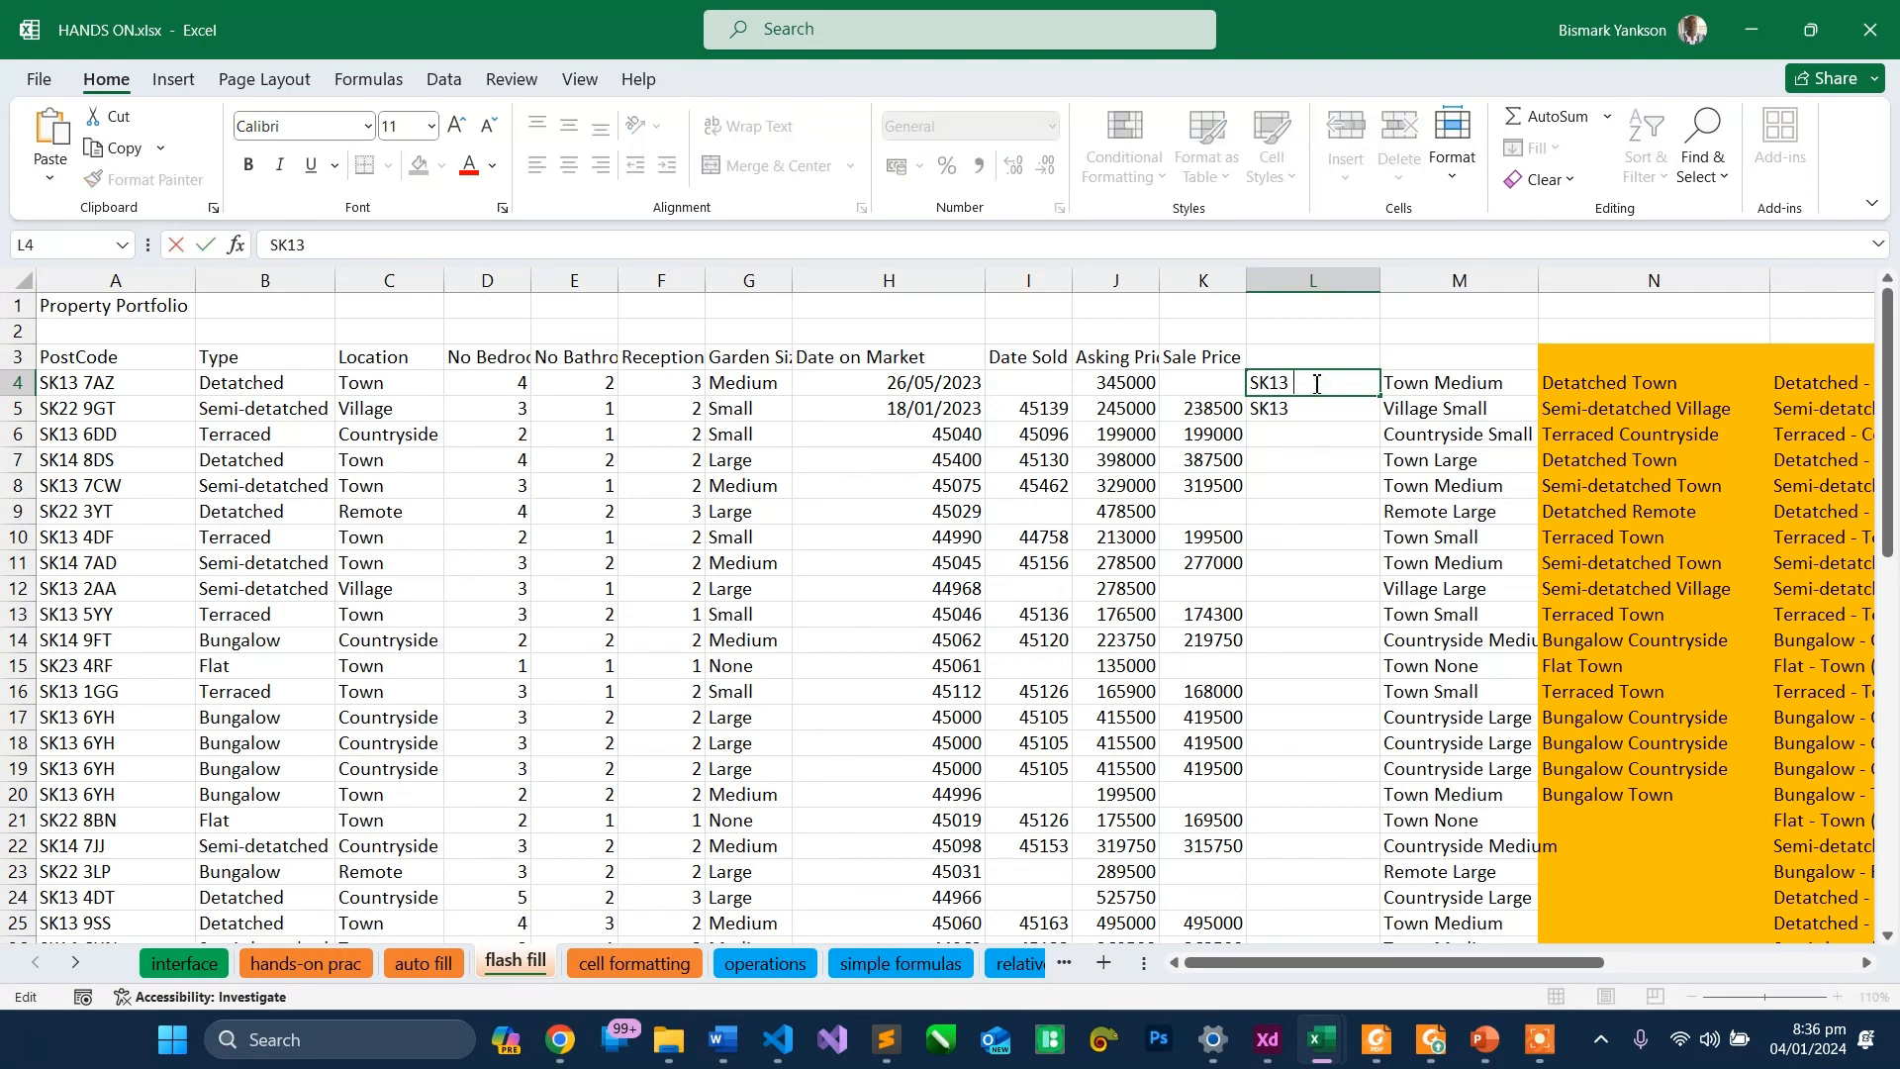
pyautogui.press('Return')
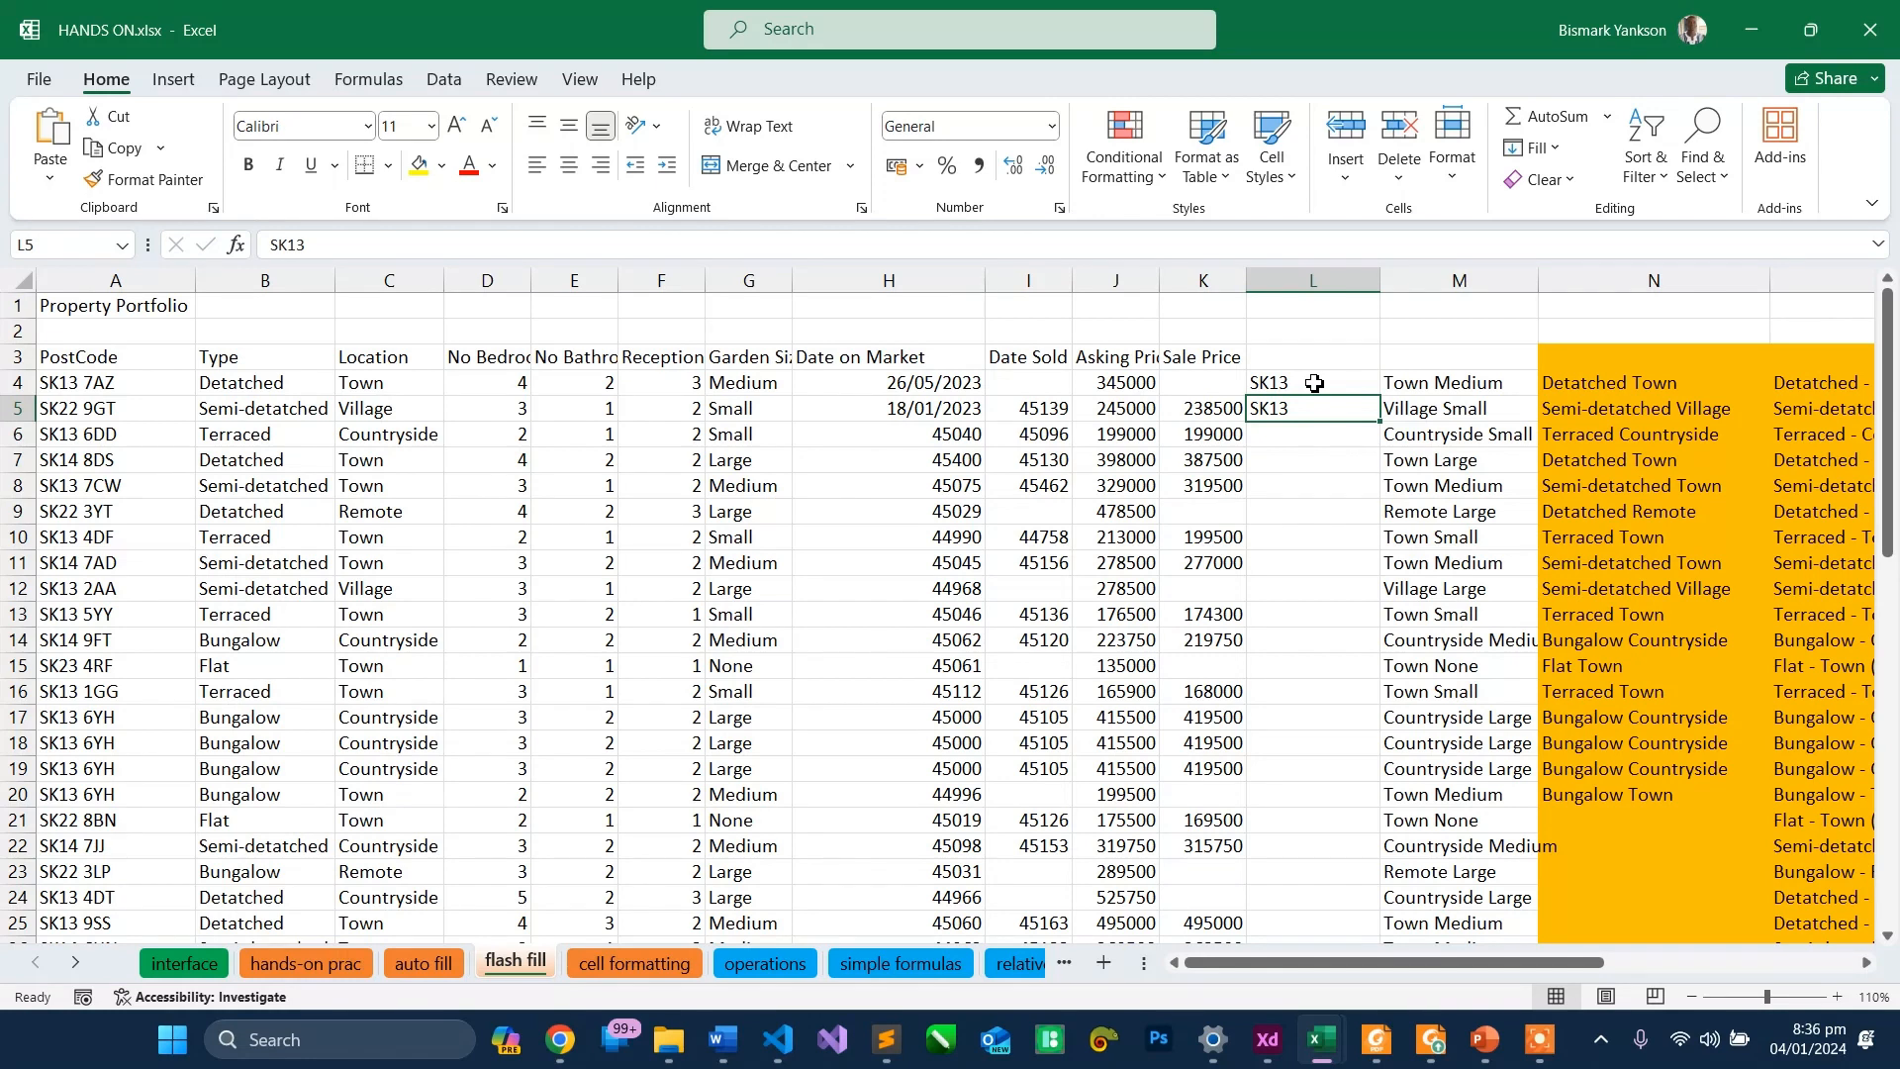
pyautogui.write('SK')
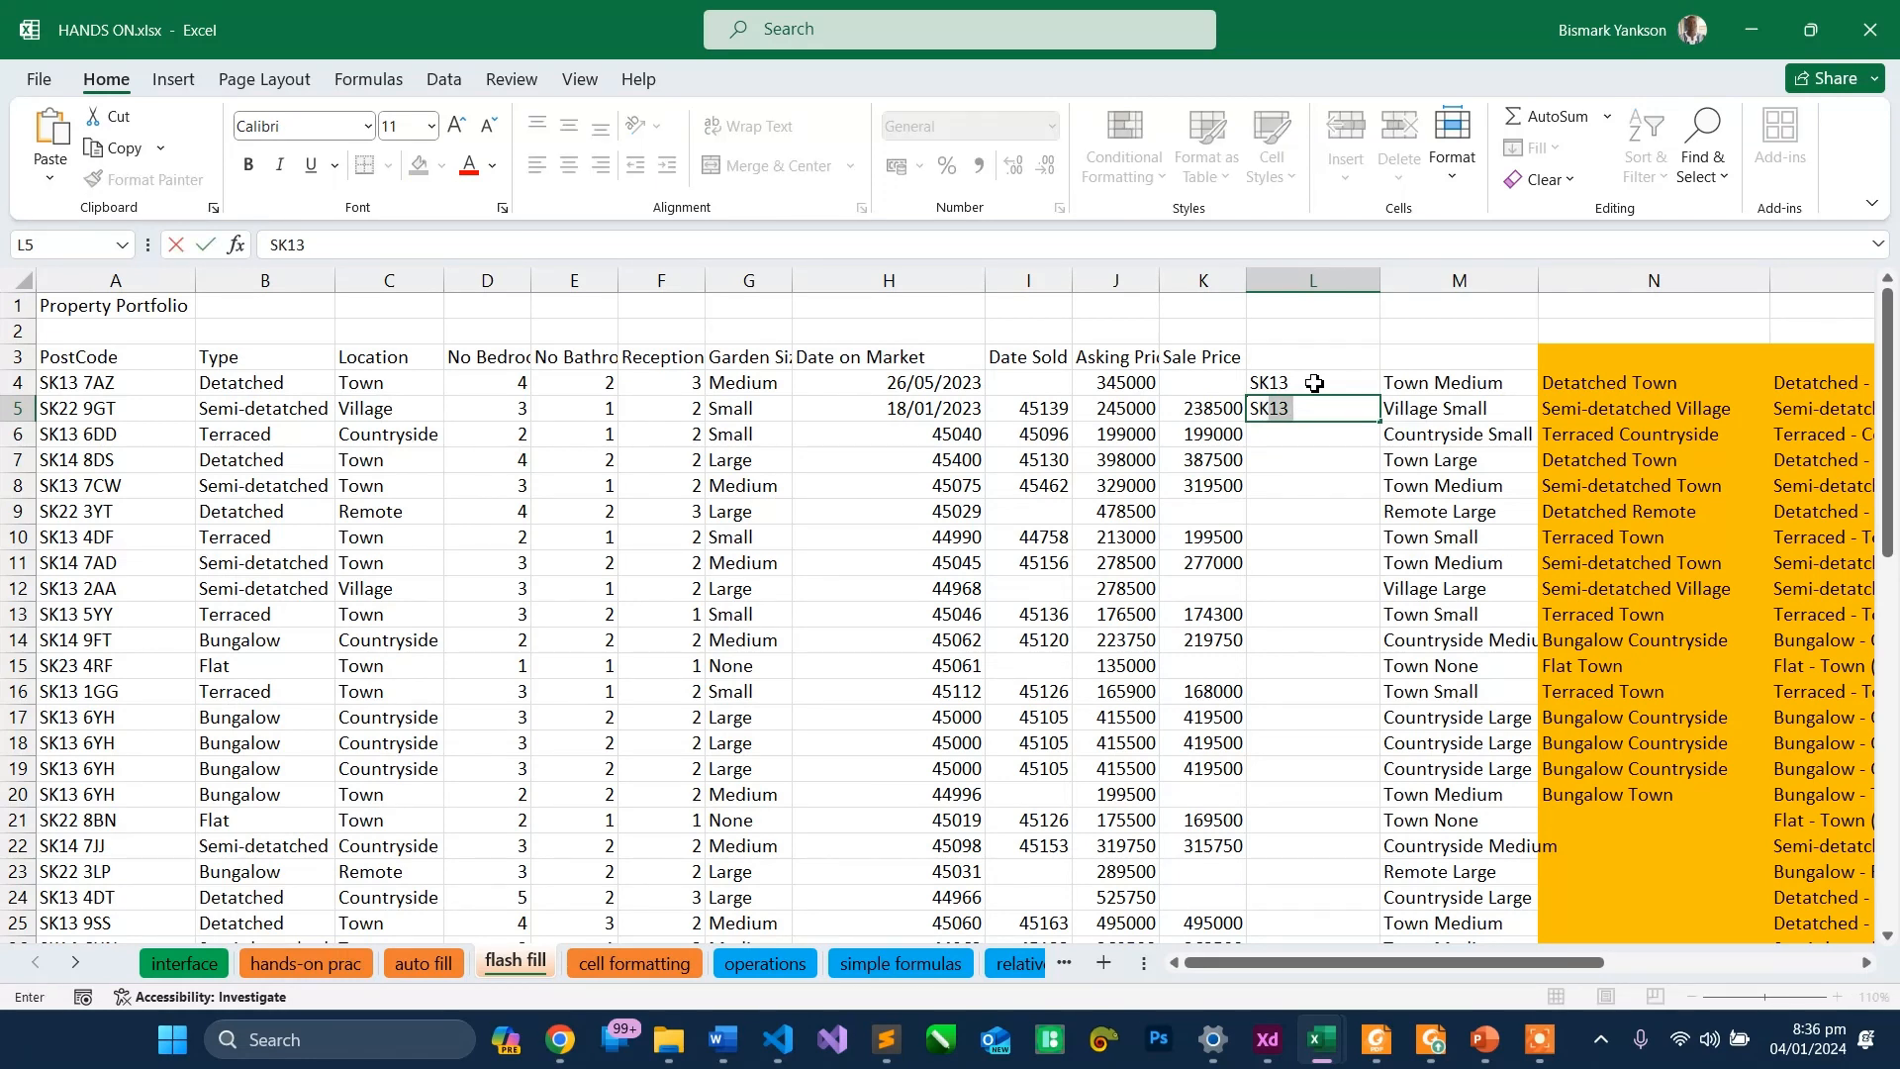
pyautogui.write('22')
pyautogui.press('Return')
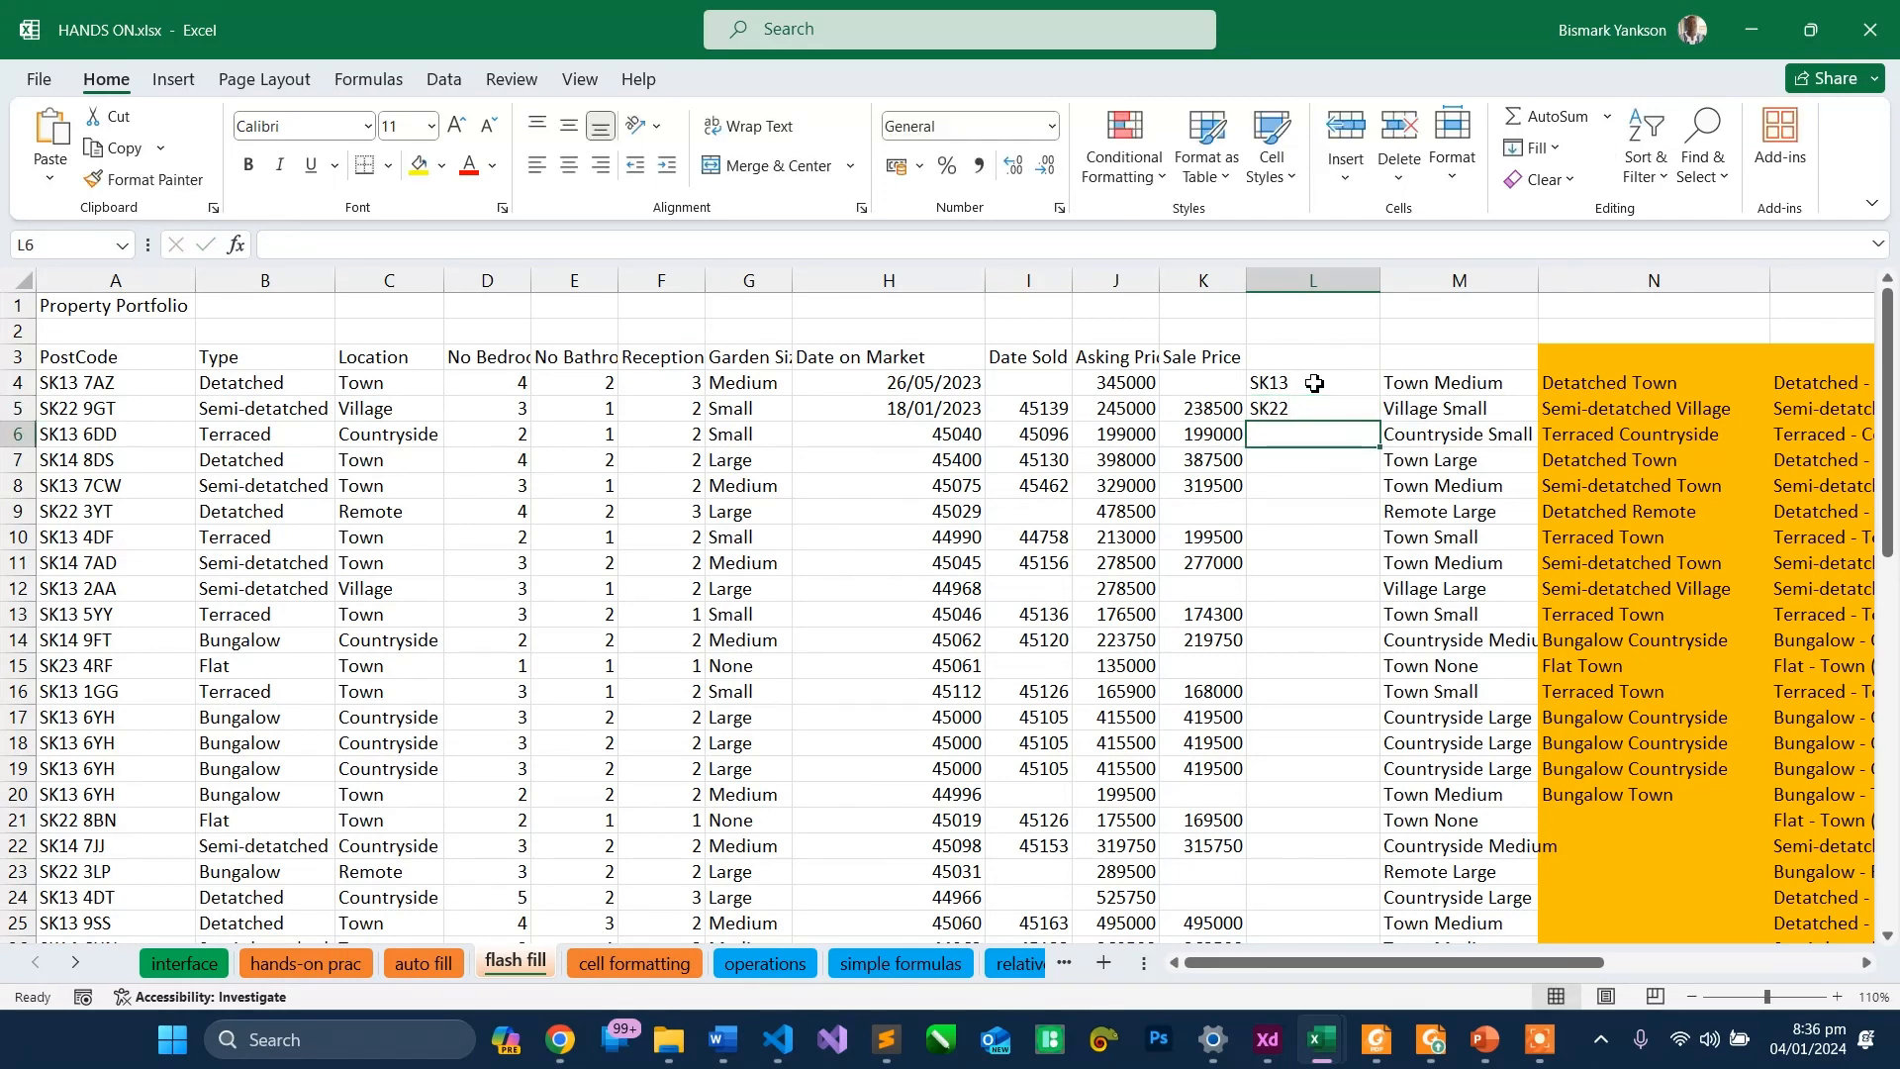
# - Enter SK13 in L6 and accept the flash fill of postcode prefixes for the rest of column L
pyautogui.write('SK13')
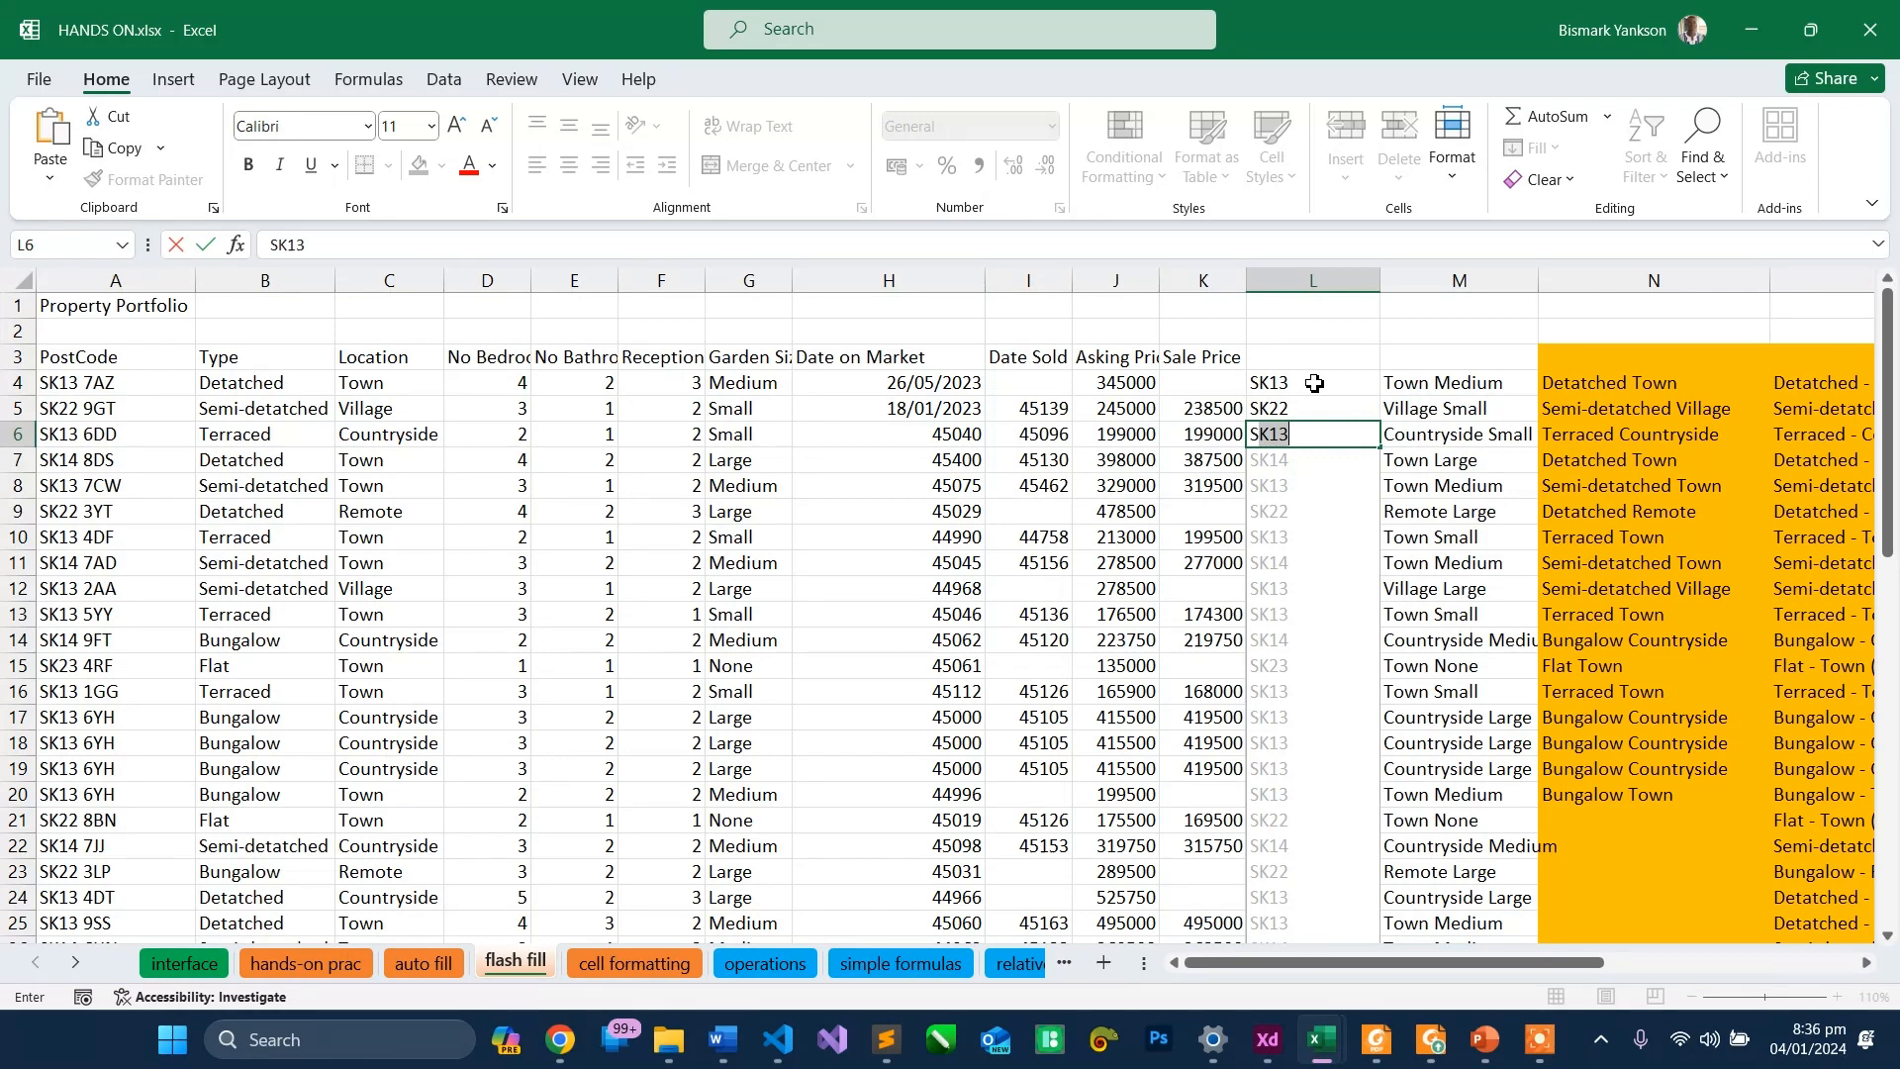
pyautogui.click(1290, 414)
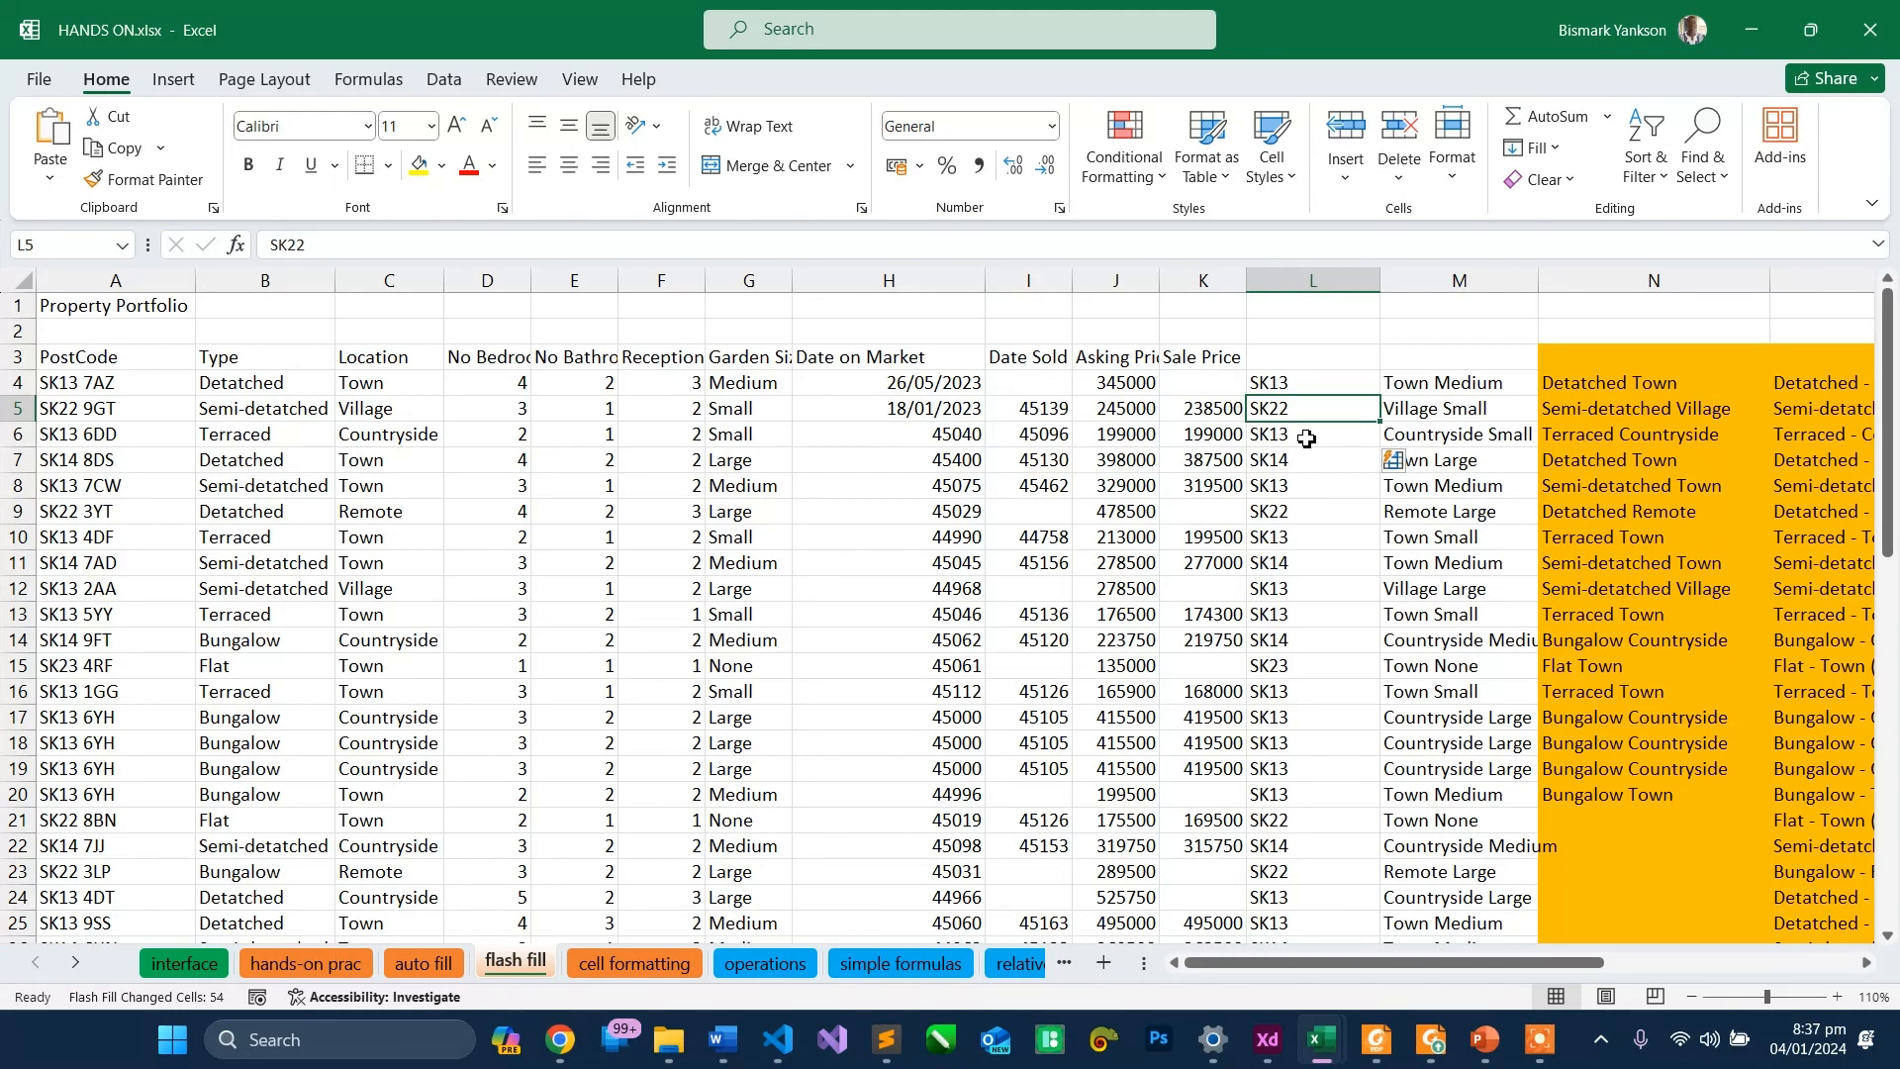
pyautogui.click(1289, 386)
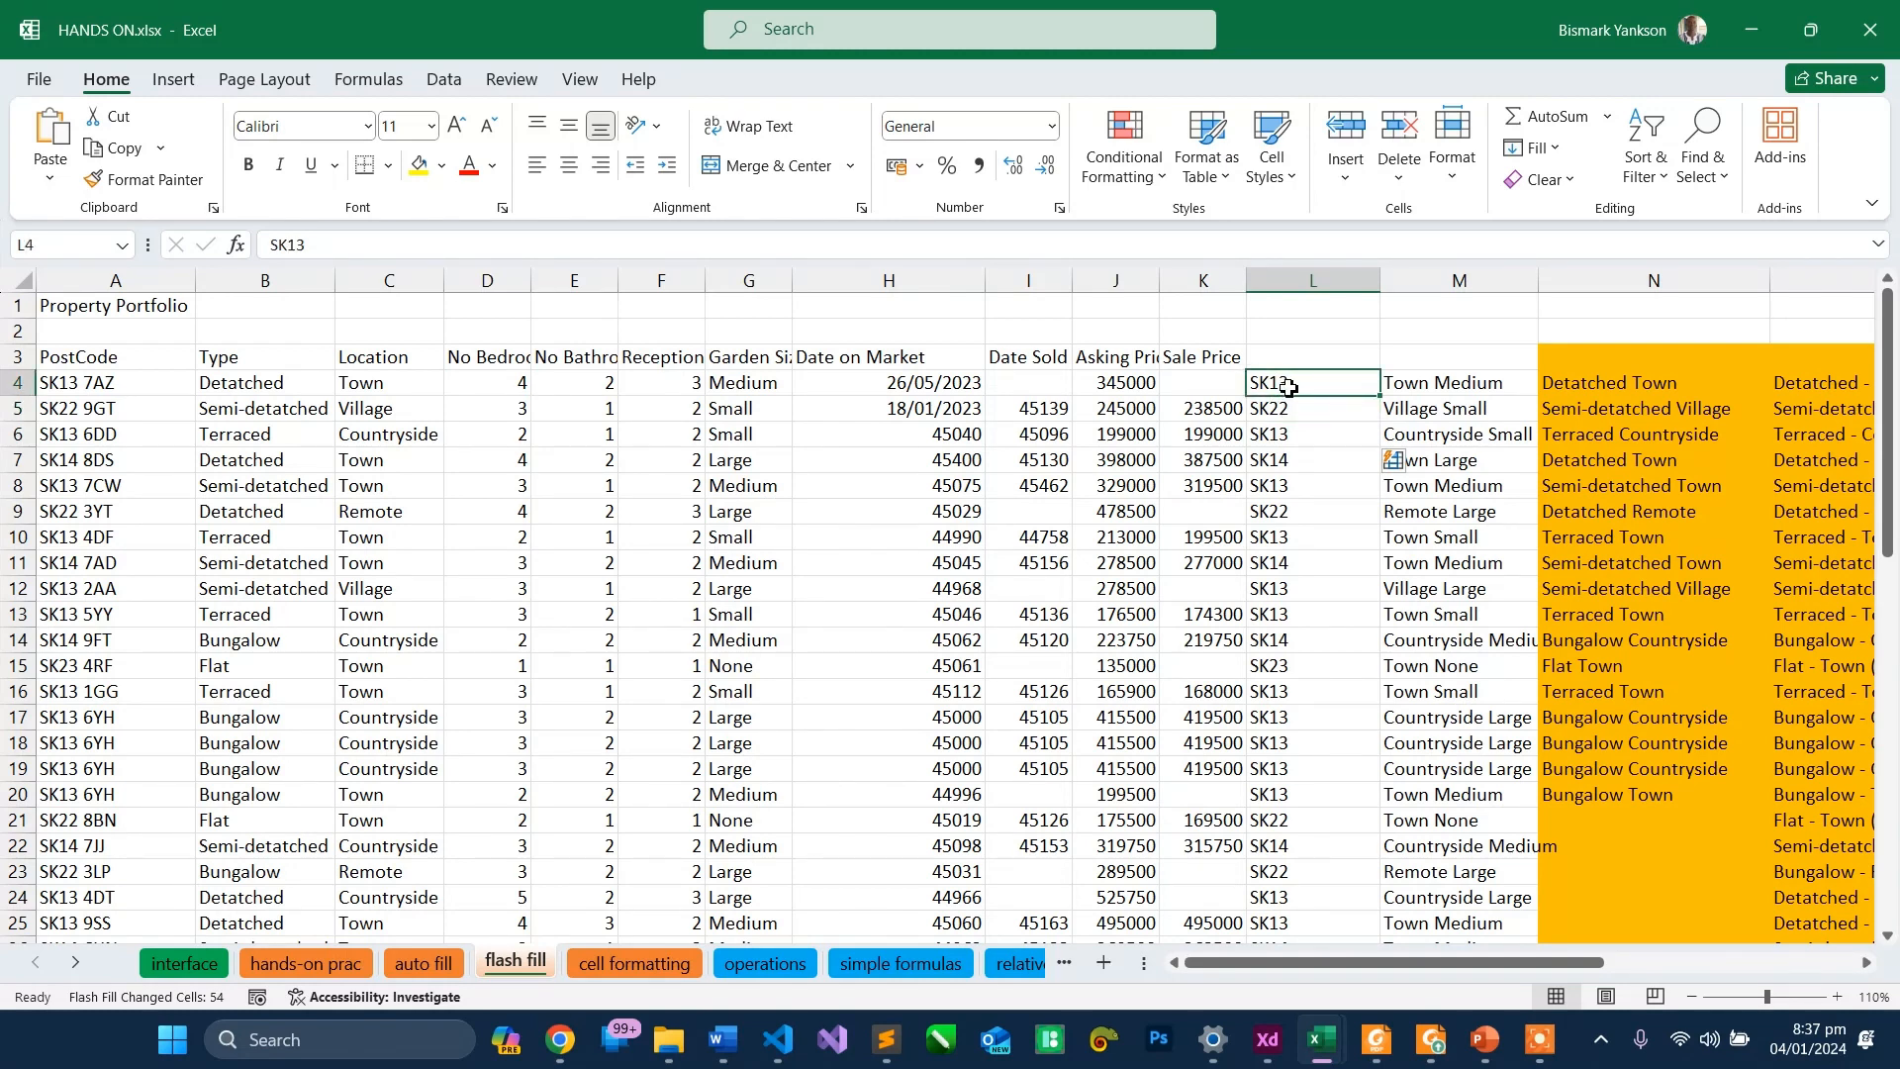
pyautogui.click(1298, 411)
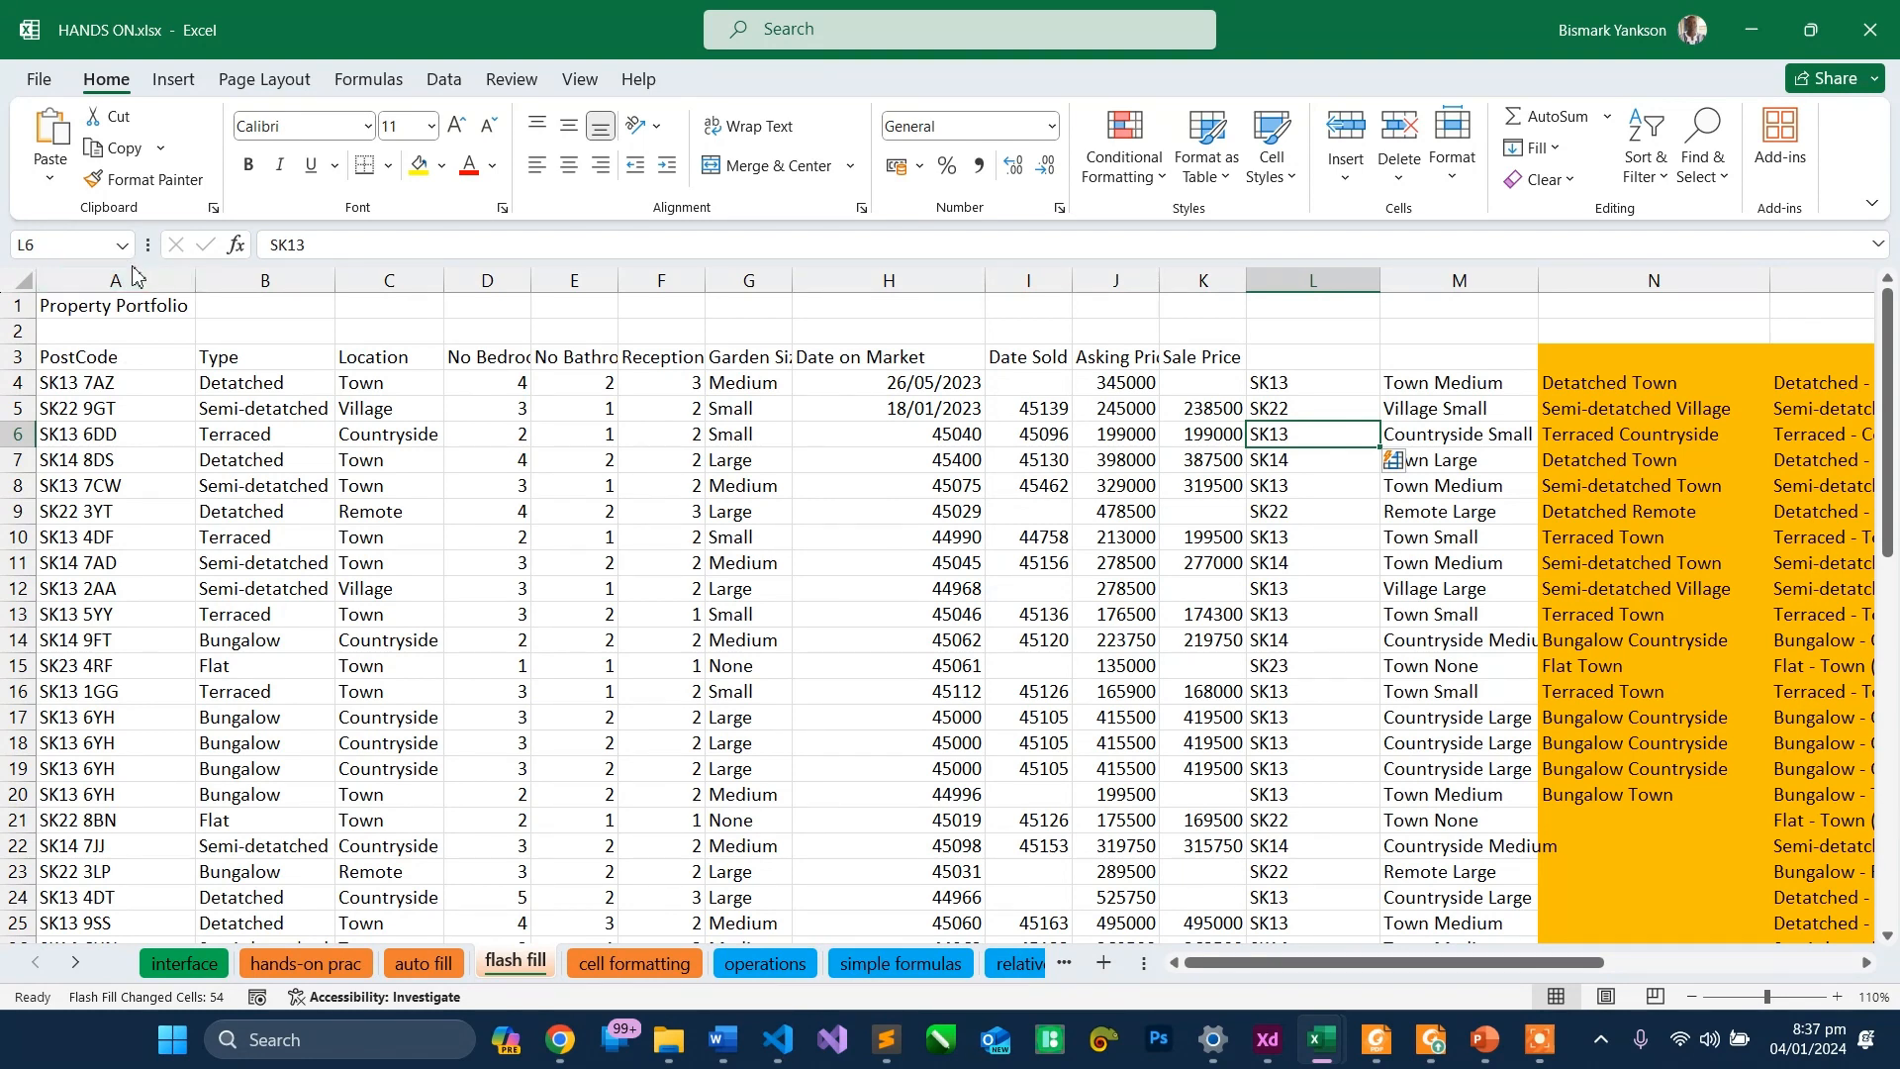
pyautogui.click(105, 284)
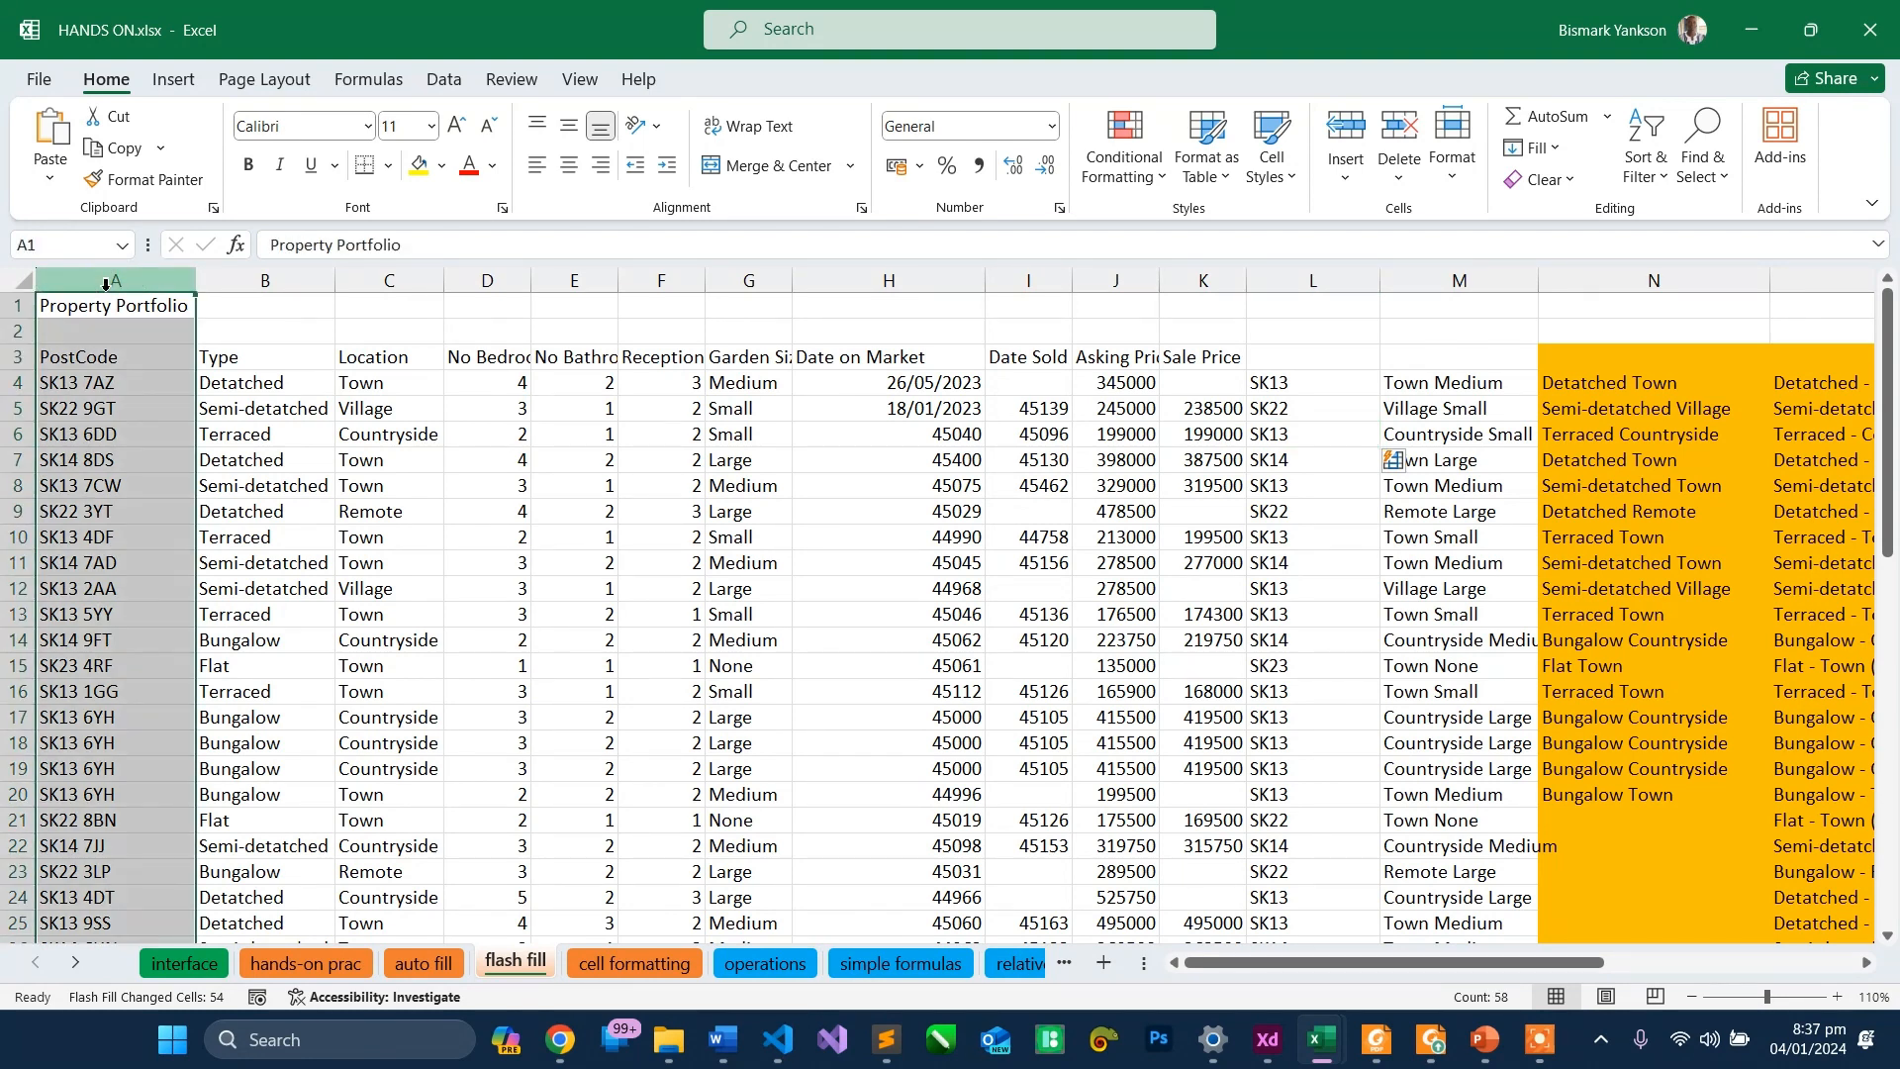
pyautogui.click(101, 357)
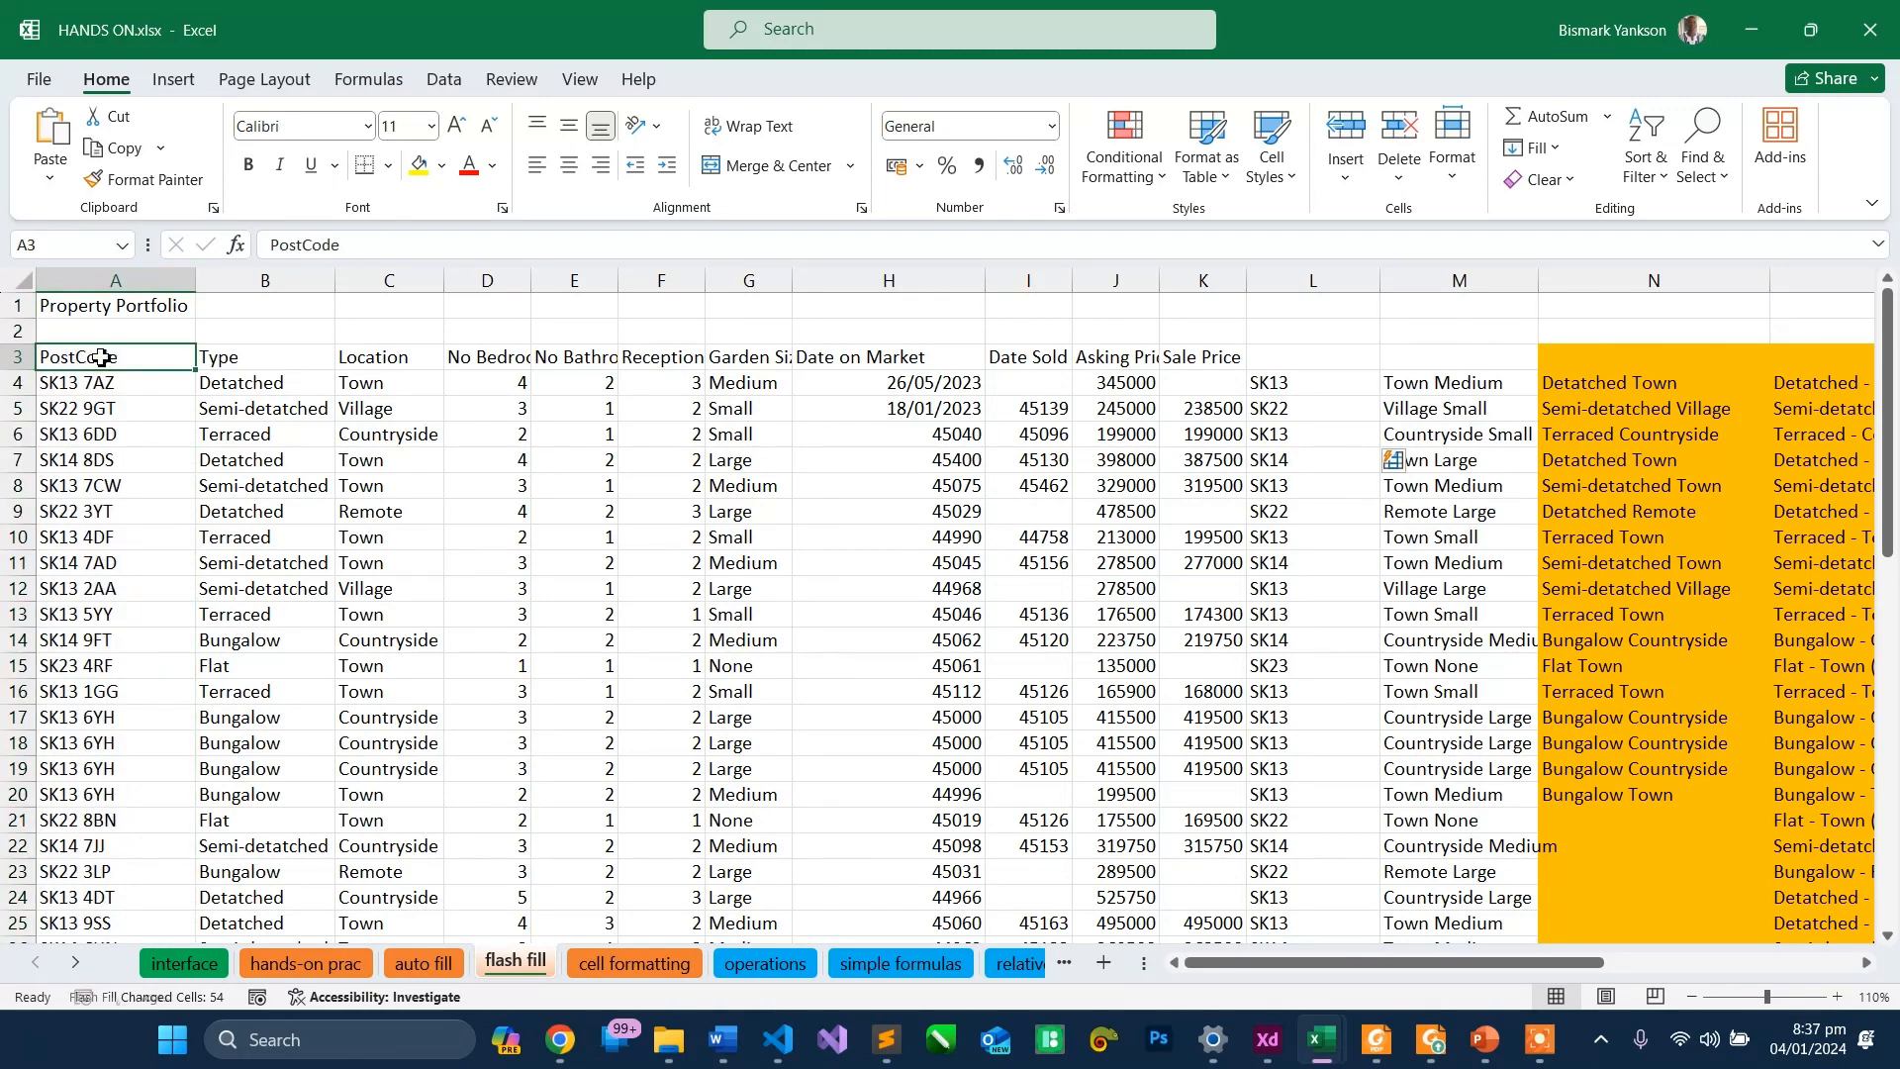
# - Insert two blank columns between Sale Price and the combined location and garden size column, and widen the first one slightly
pyautogui.click(1351, 281)
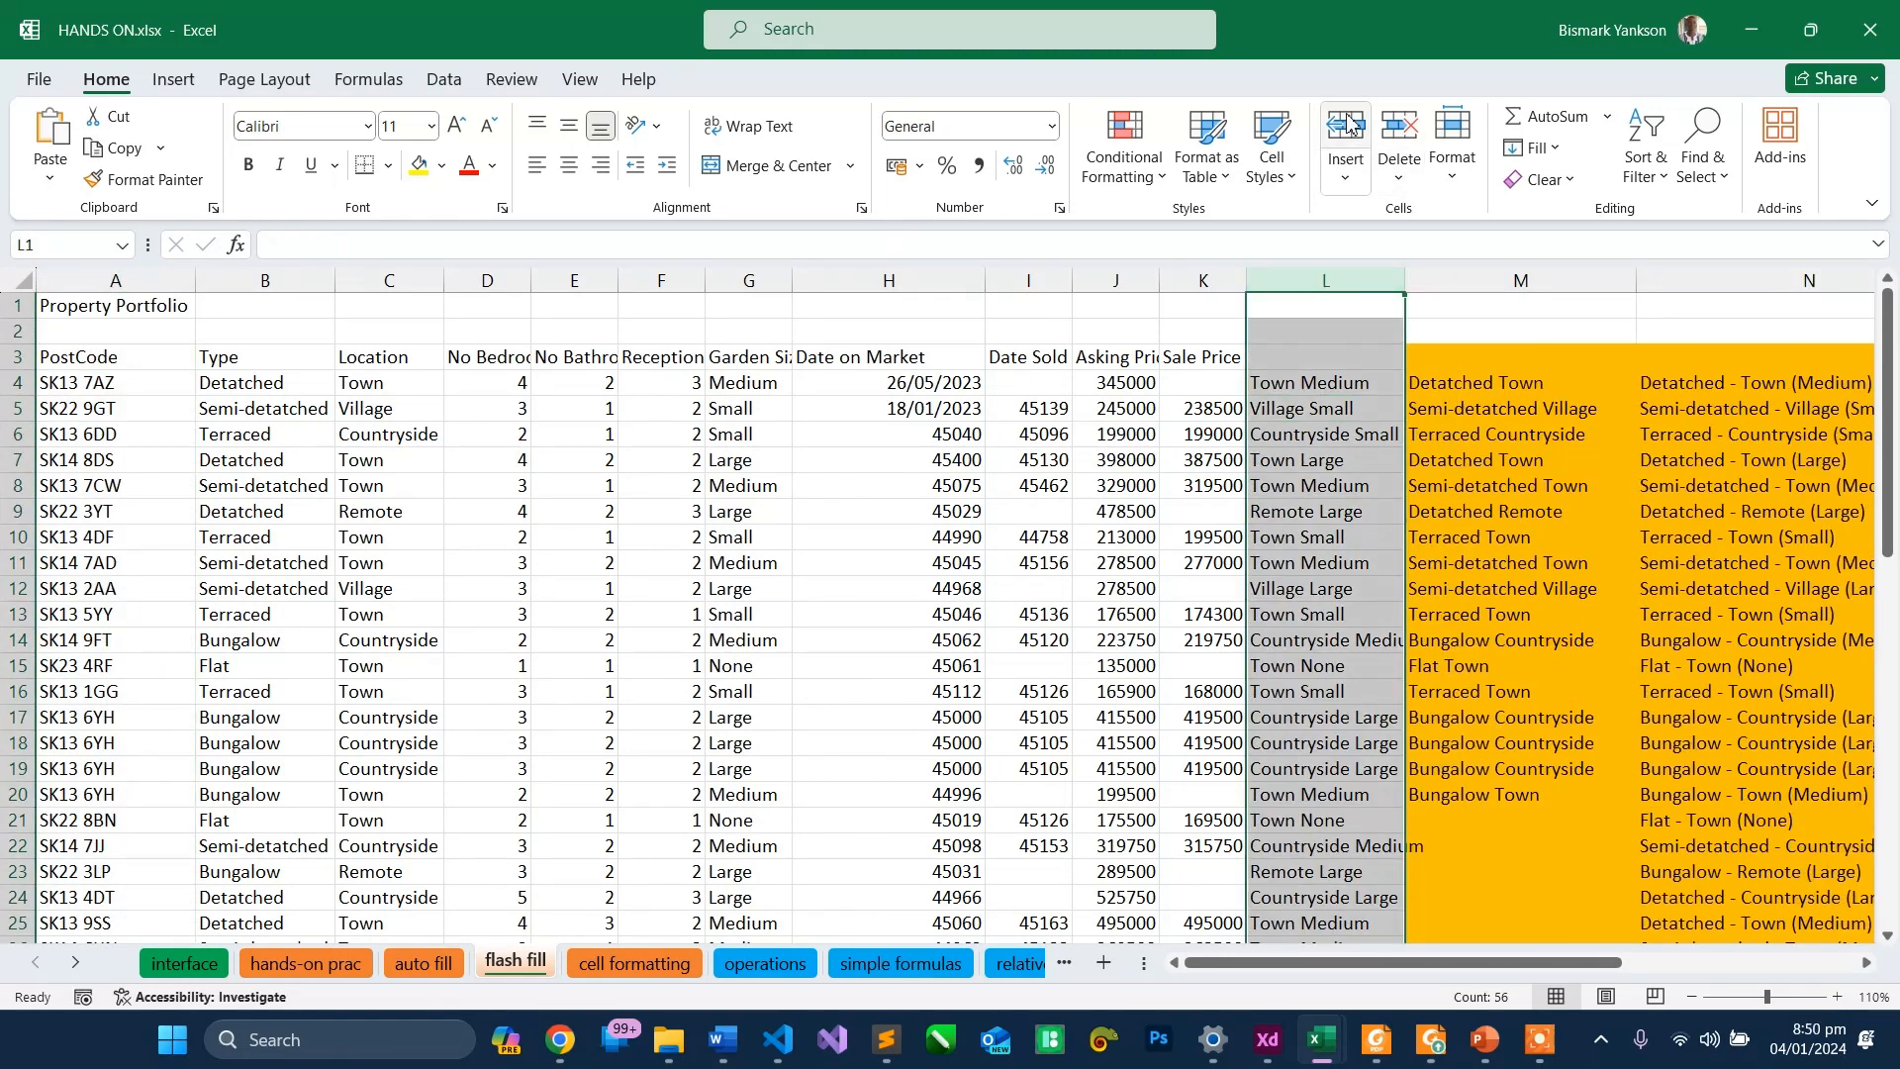
pyautogui.click(1348, 123)
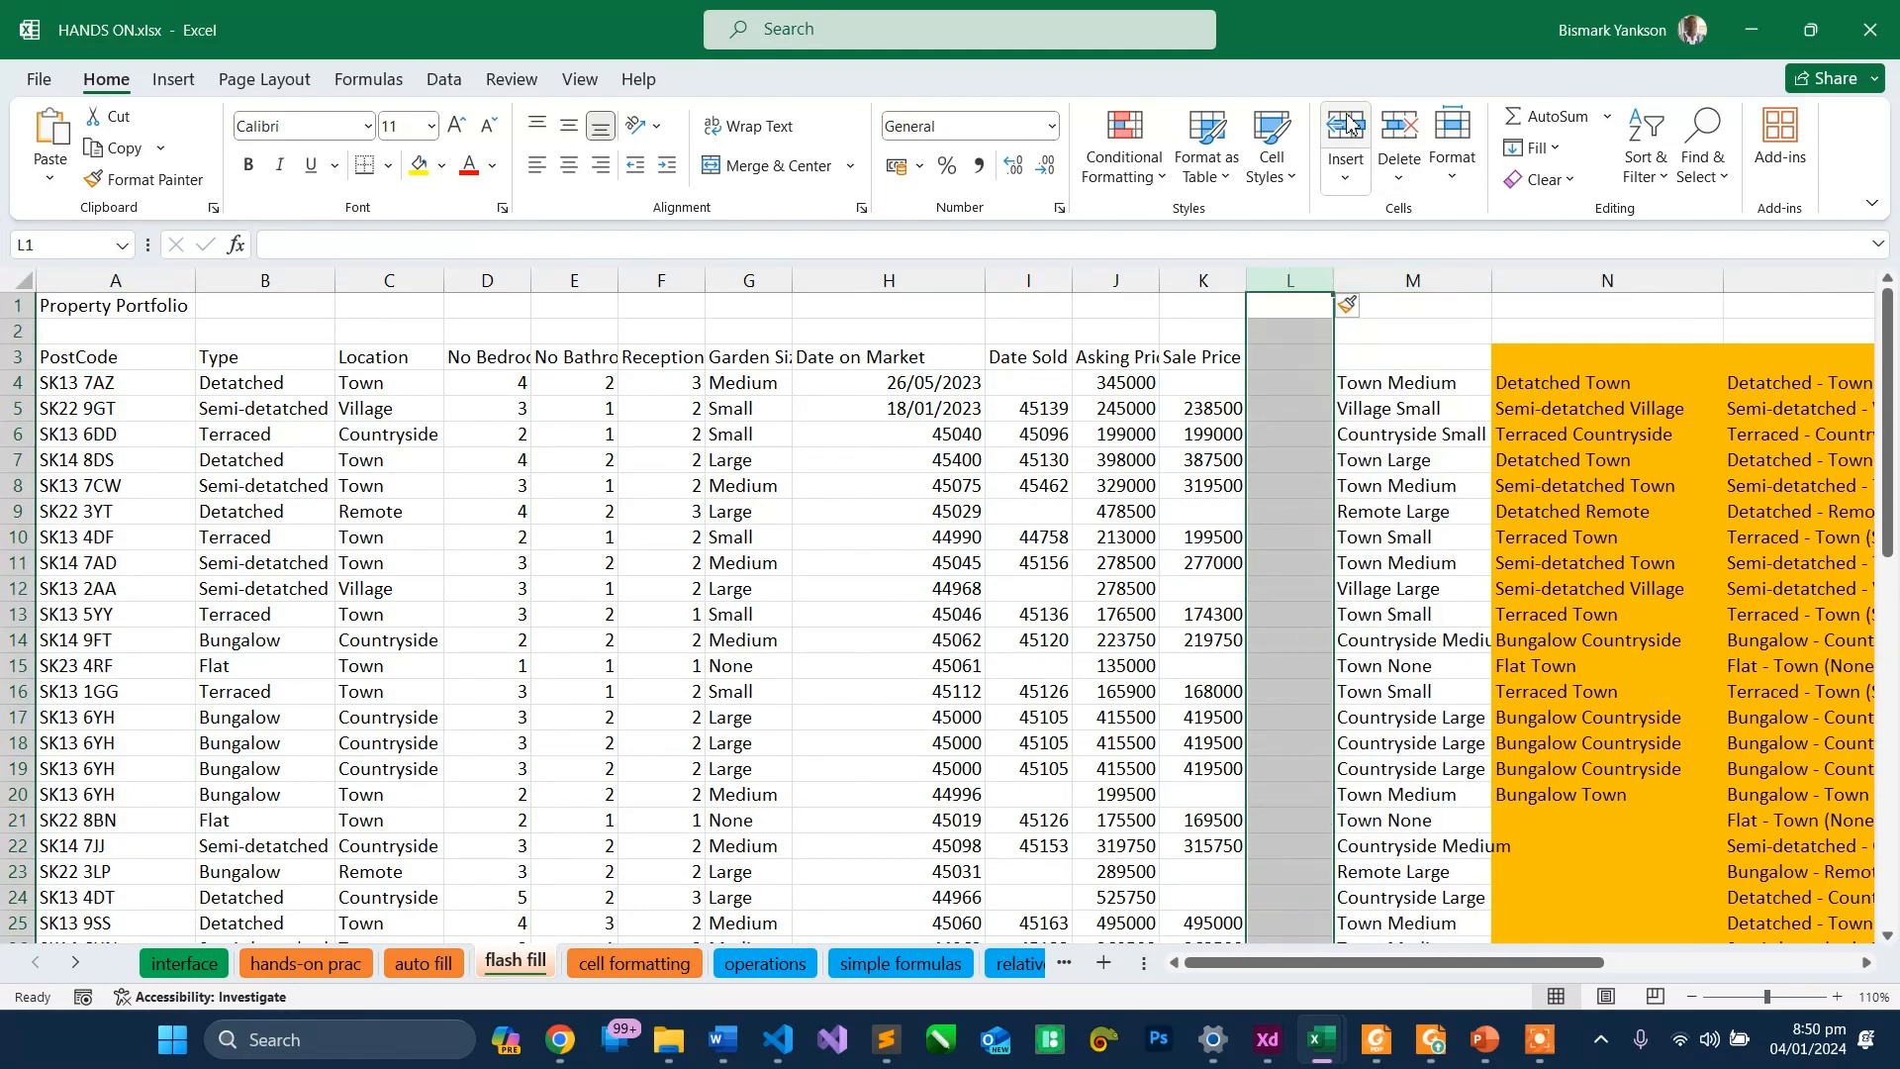
pyautogui.click(1277, 389)
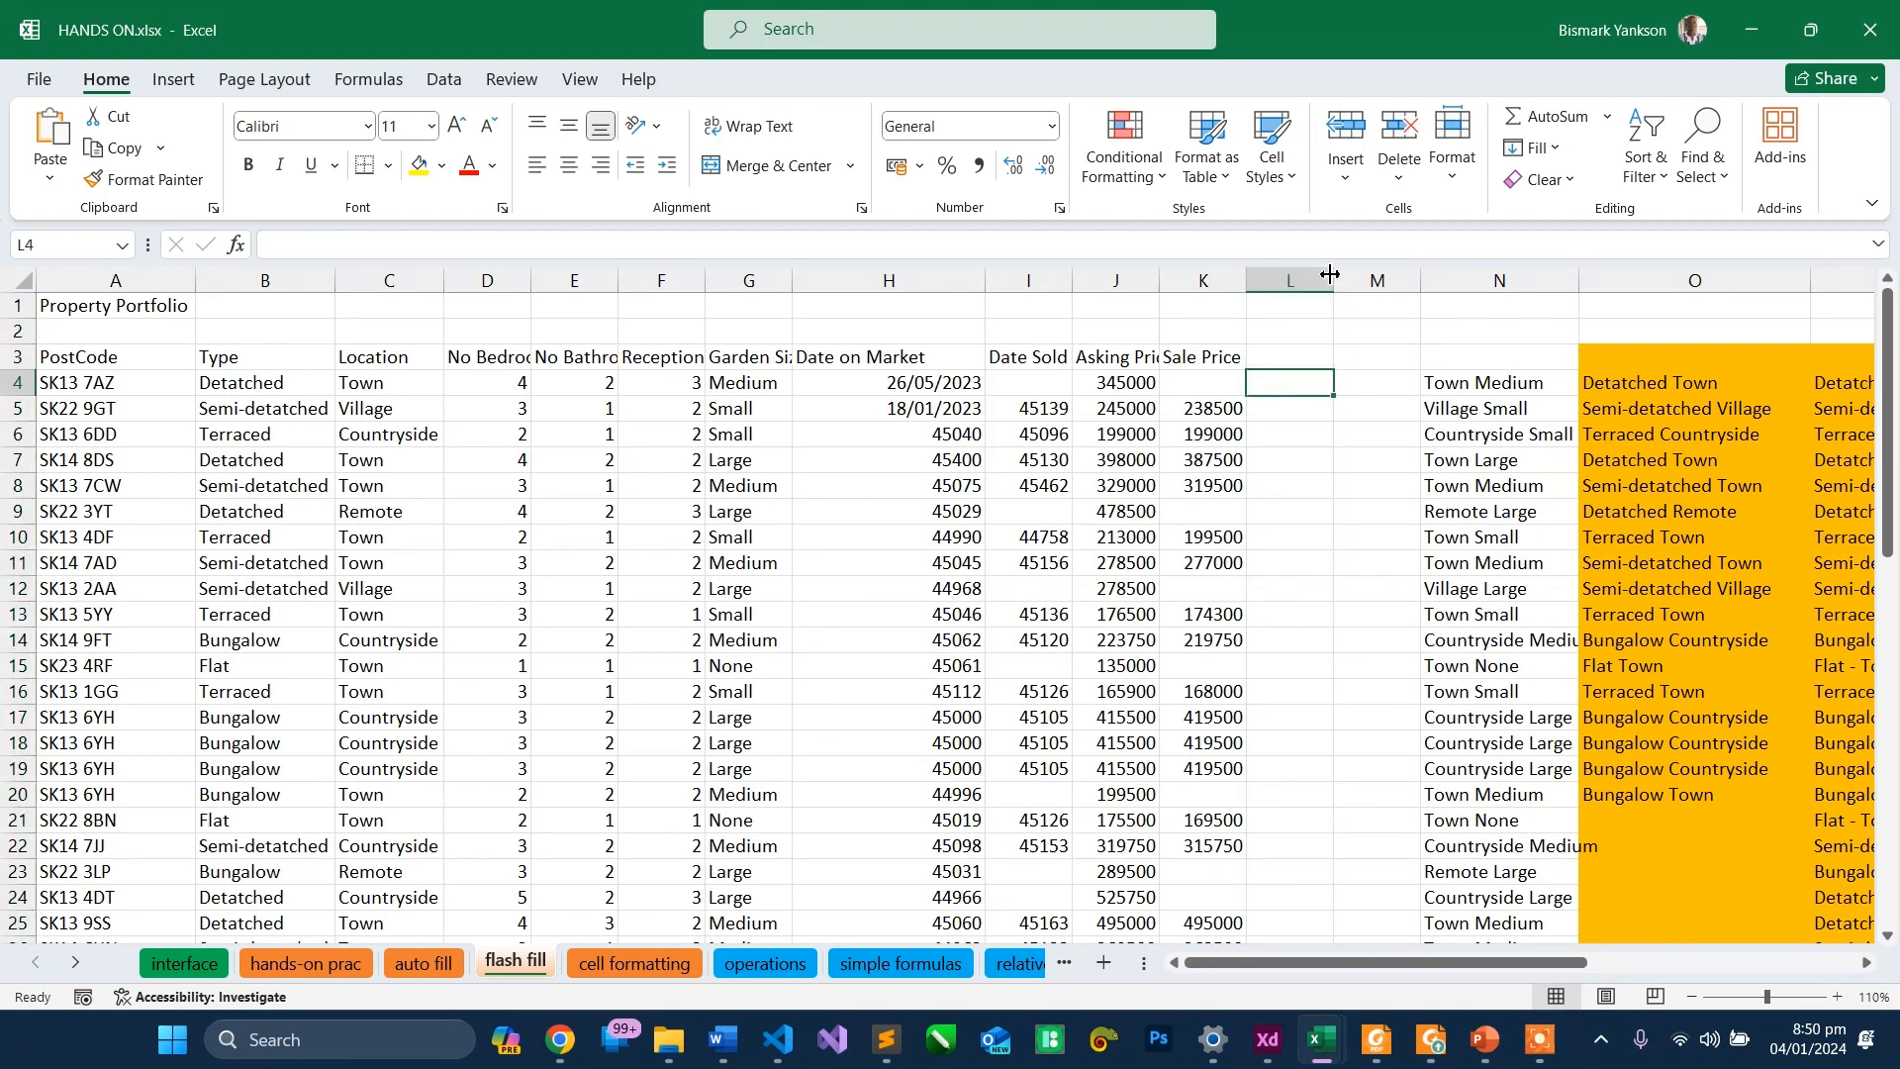
pyautogui.moveTo(1334, 277); pyautogui.dragTo(1353, 276)
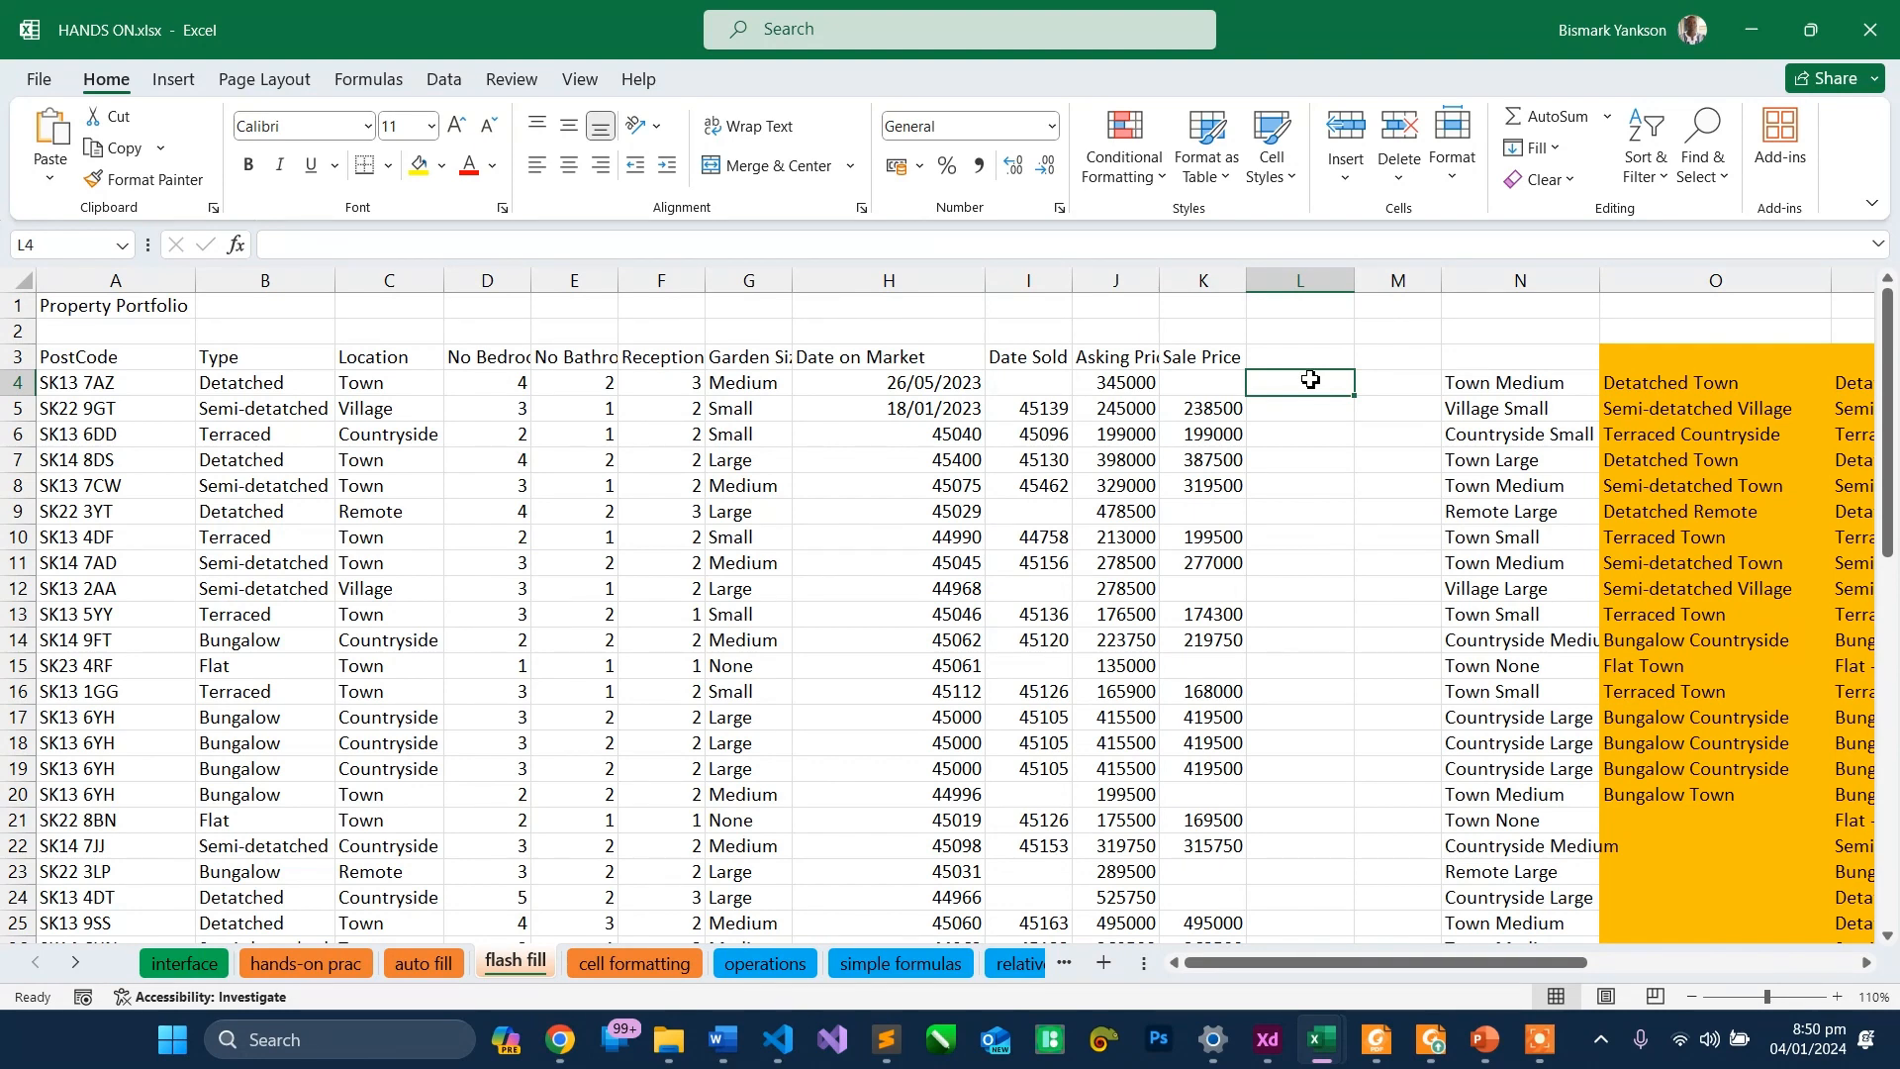
# - Enter the first property's garden size and asking price as Medium 345000 in L4, and autofit column L to it
pyautogui.write('Mediu')
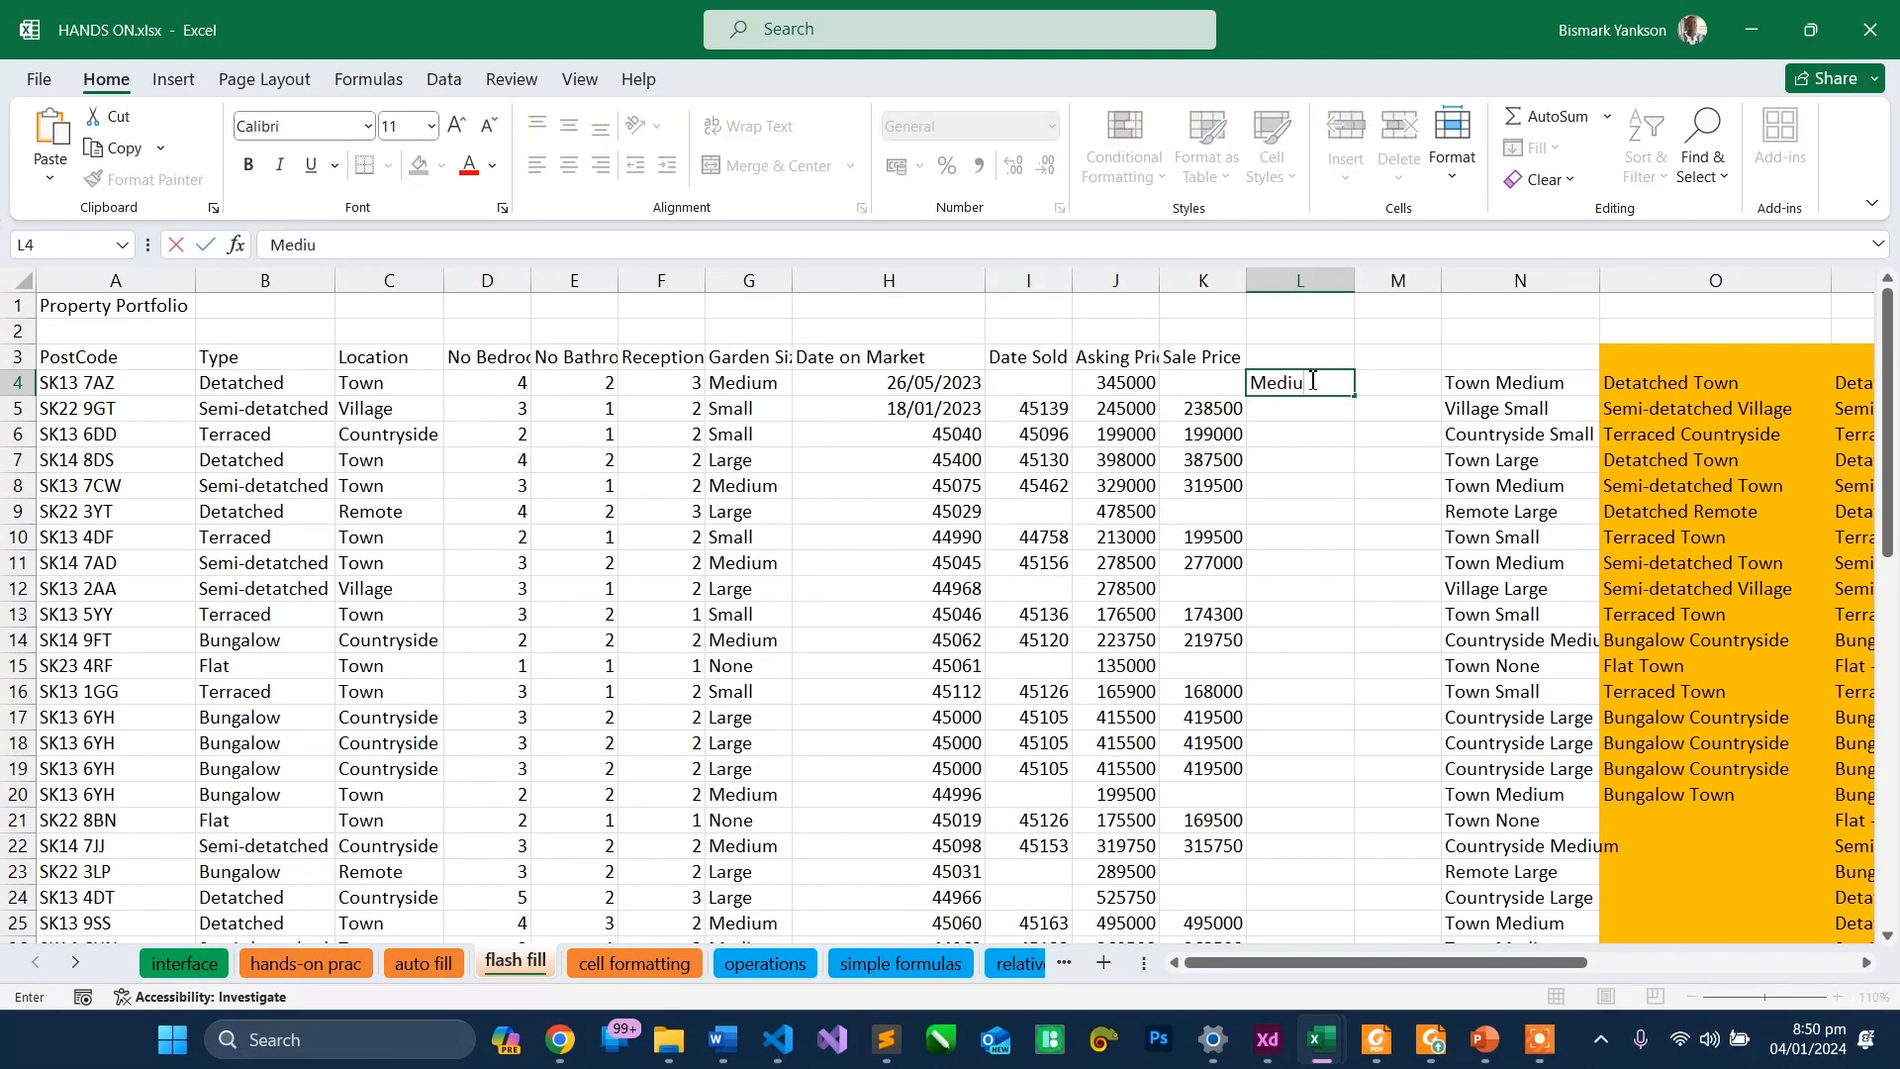
pyautogui.write('m')
pyautogui.write(' 344')
pyautogui.write('500')
pyautogui.press('BackSpace')
pyautogui.press('BackSpace')
pyautogui.press('BackSpace')
pyautogui.press('BackSpace')
pyautogui.write('5000')
pyautogui.press('Return')
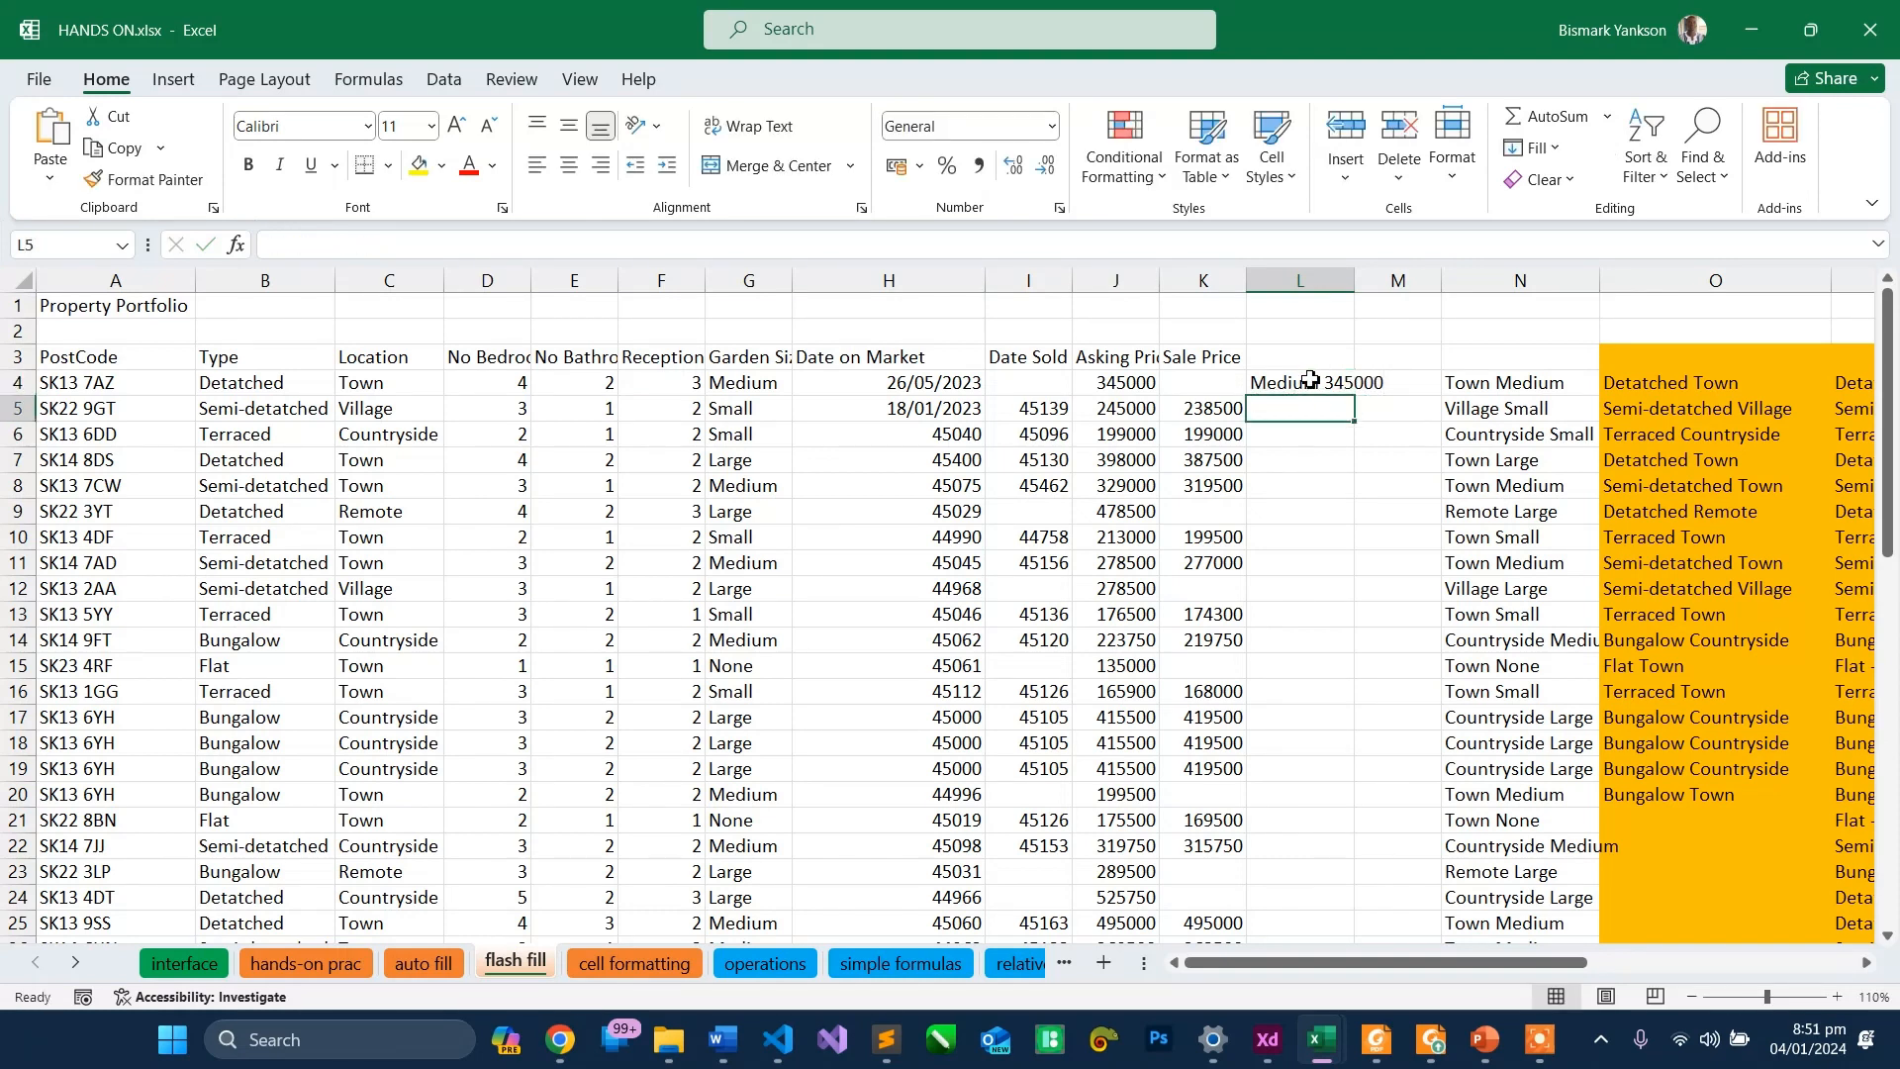
pyautogui.doubleClick(1354, 281)
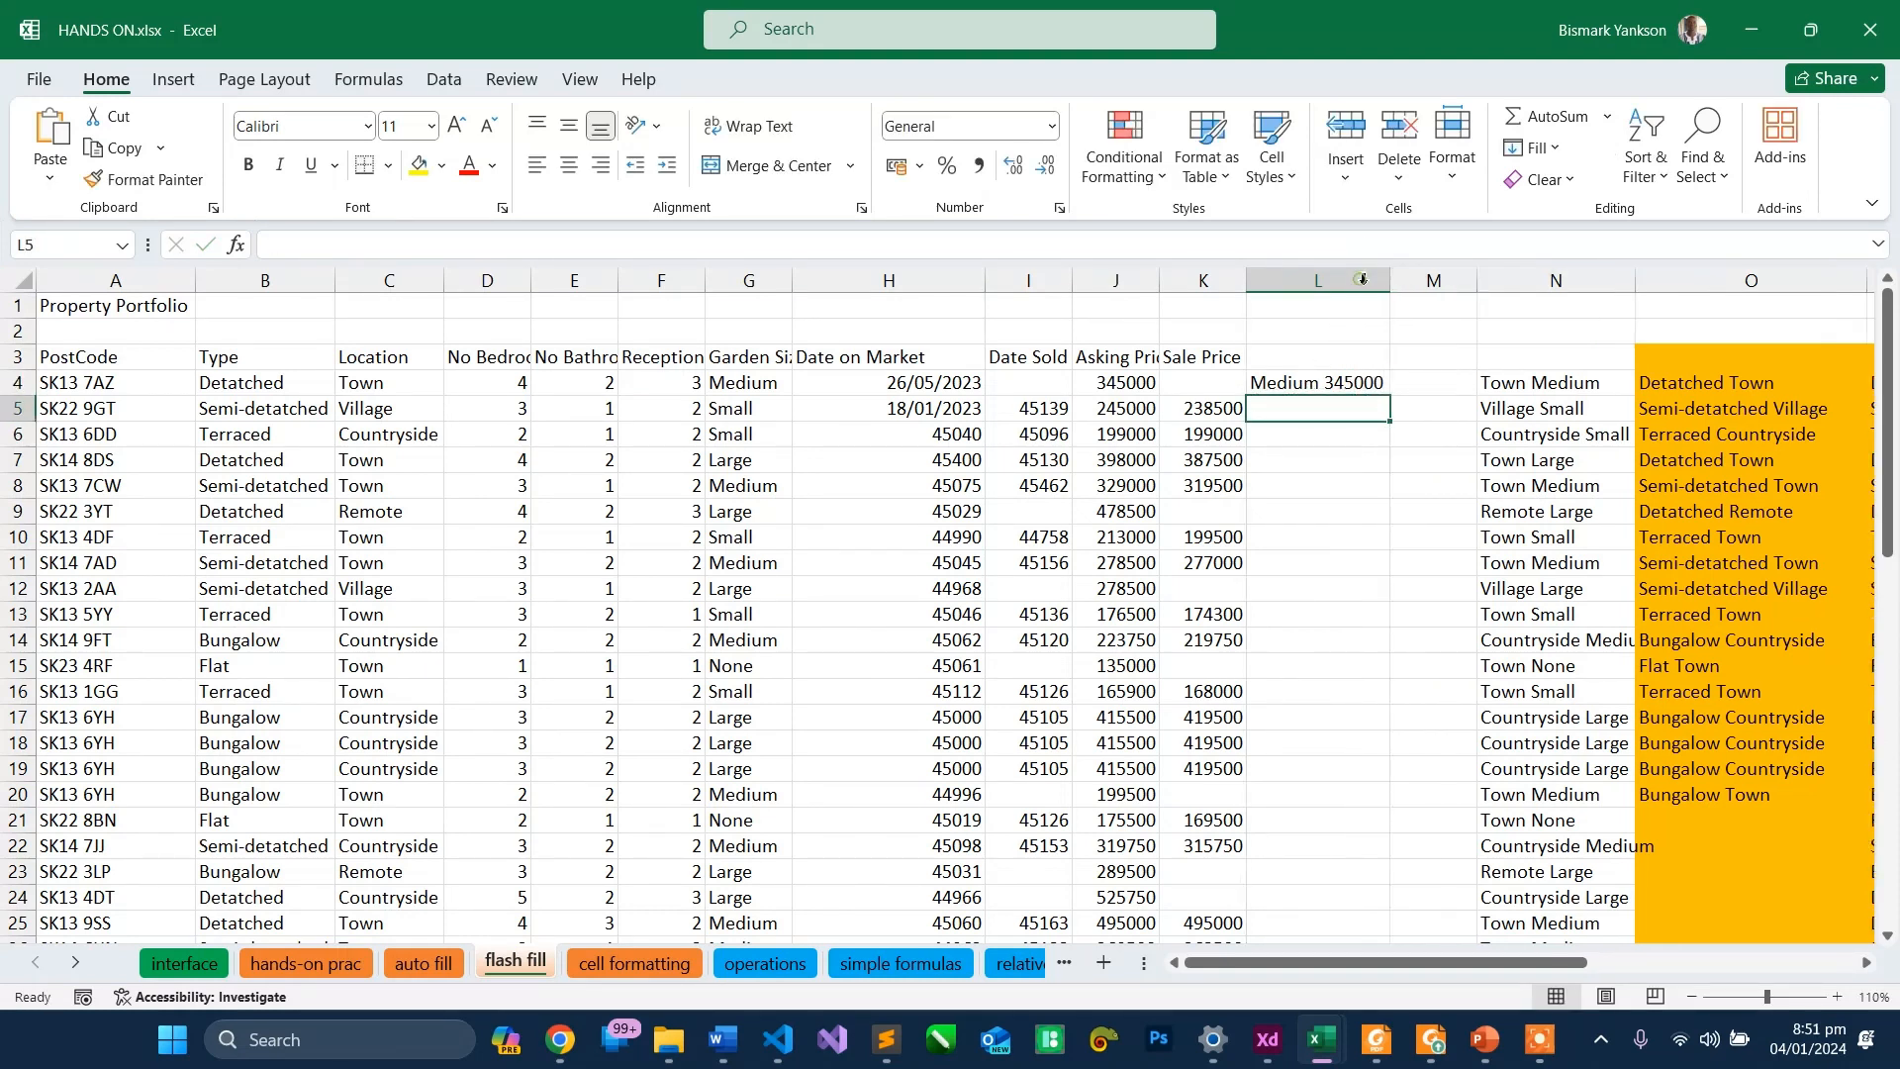
# - Try the Down fill on the combined garden size and price text in L5 and L20
pyautogui.click(1536, 148)
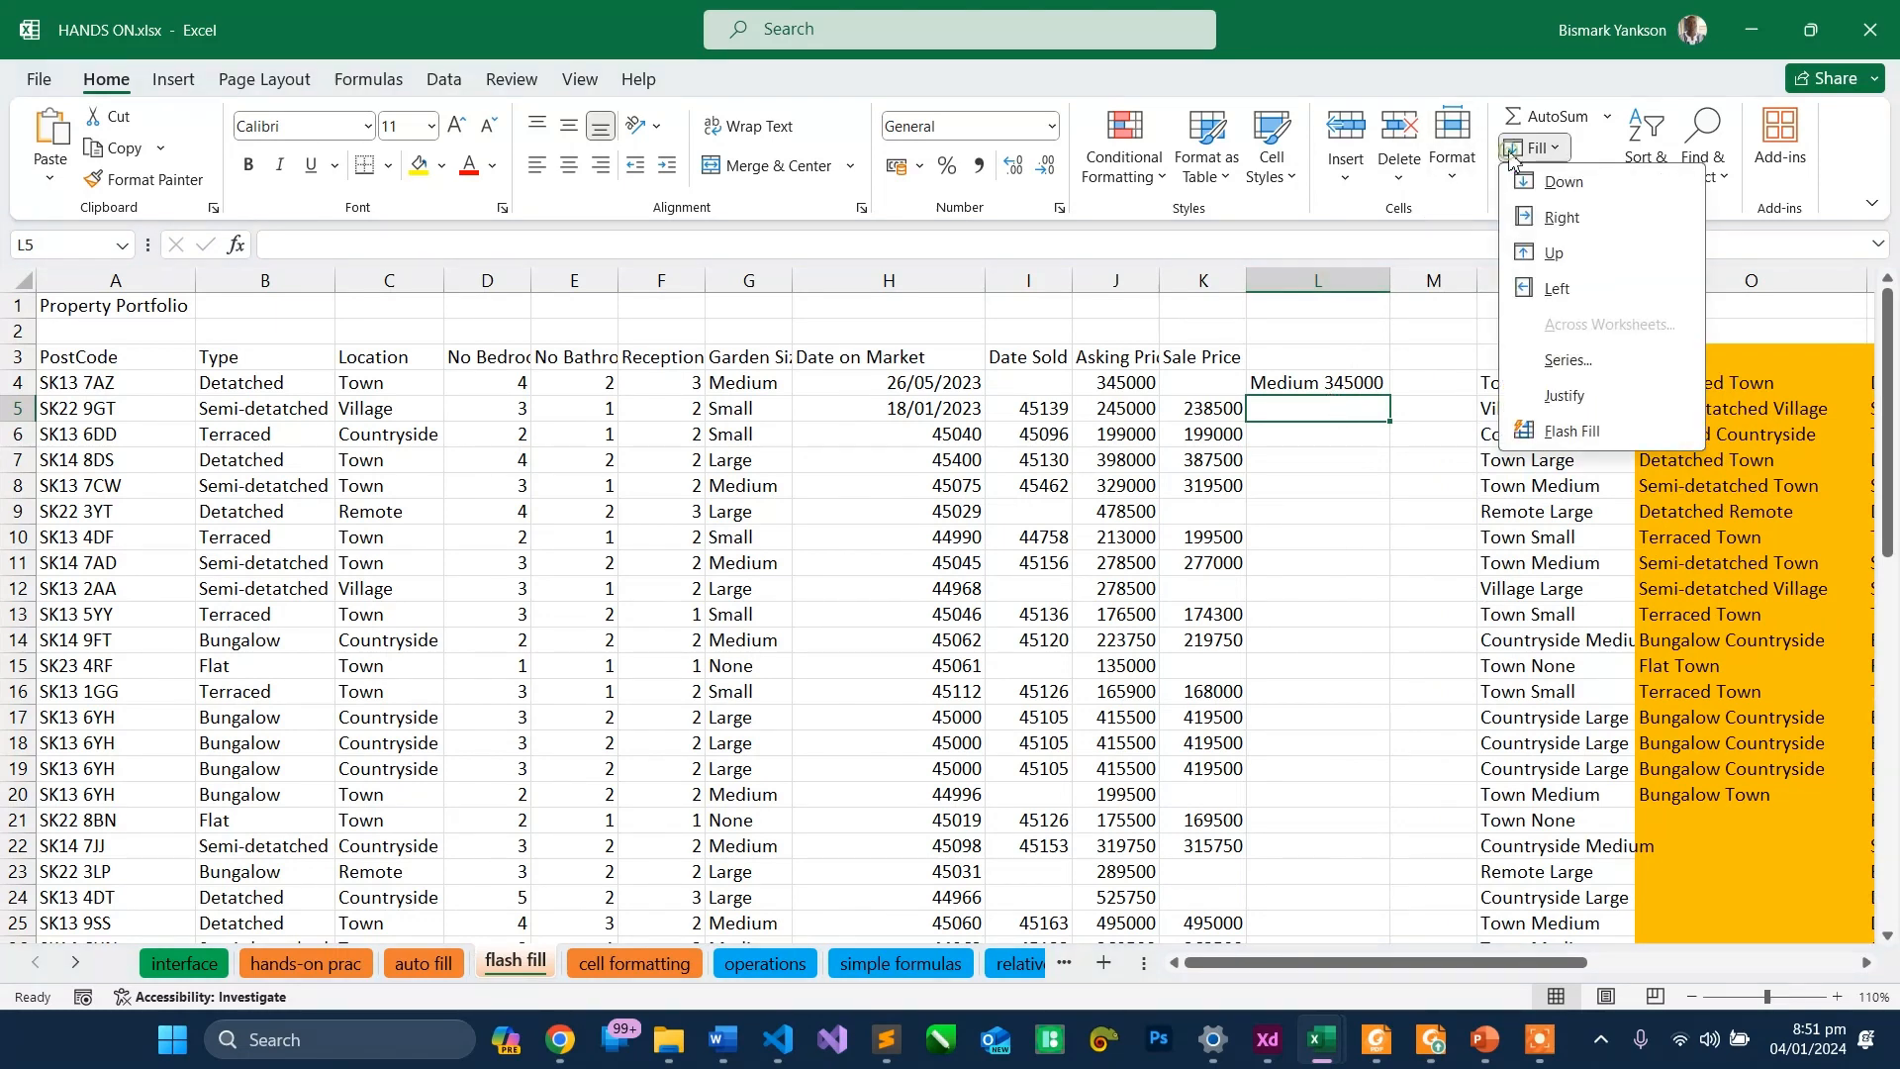
pyautogui.click(1556, 183)
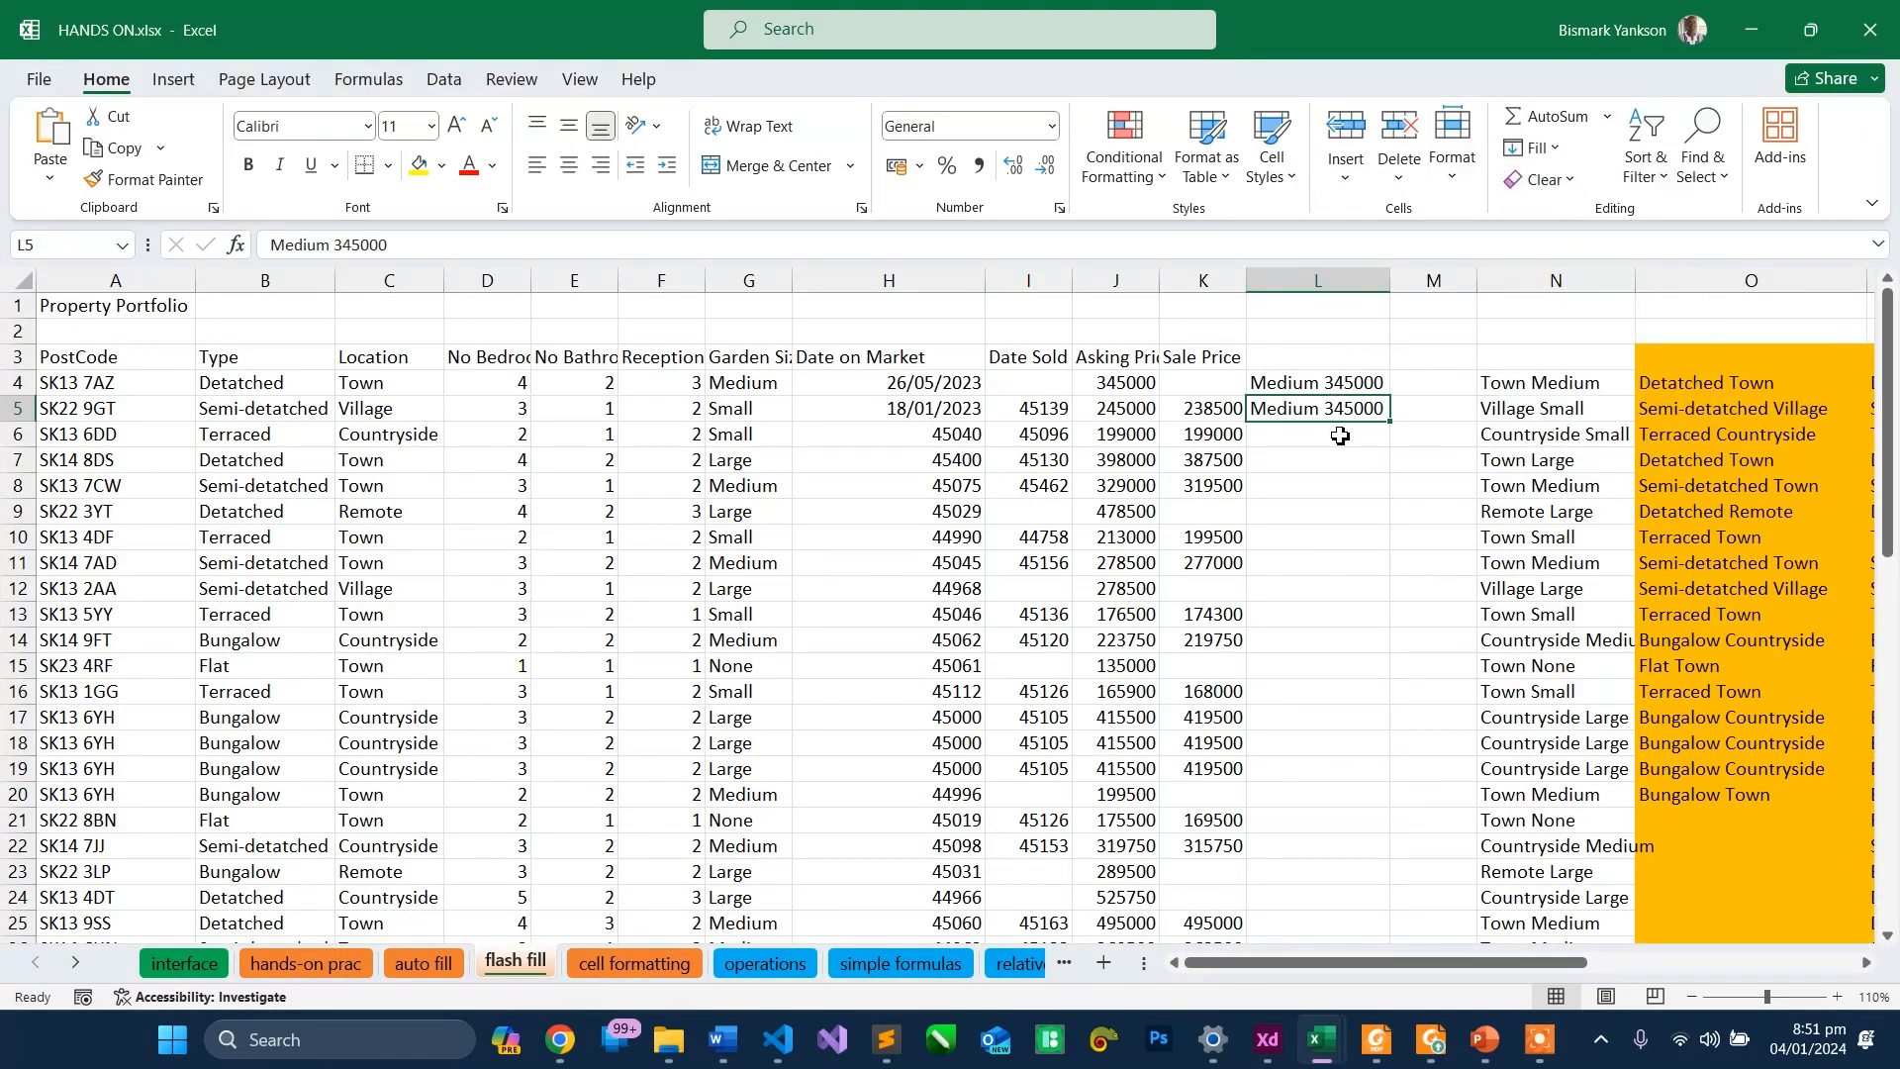
pyautogui.click(1317, 792)
pyautogui.click(1536, 148)
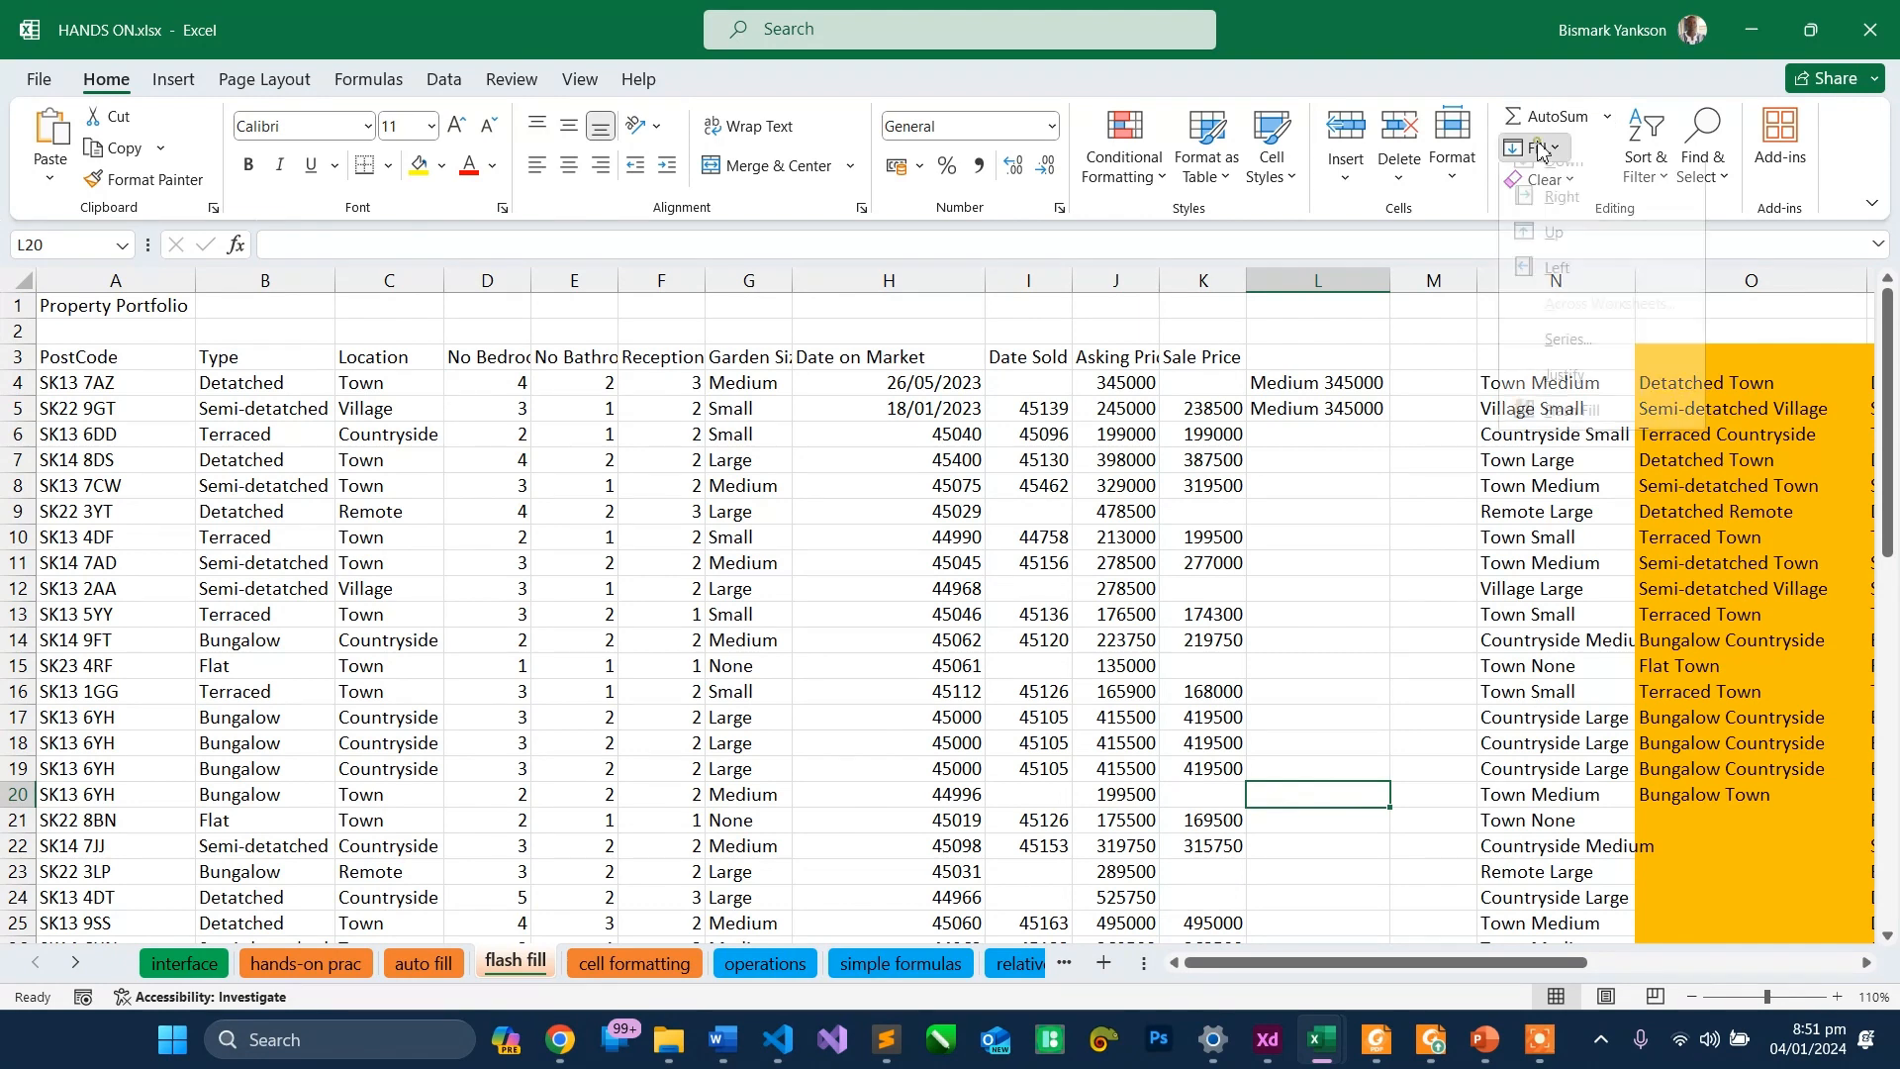
pyautogui.click(1559, 188)
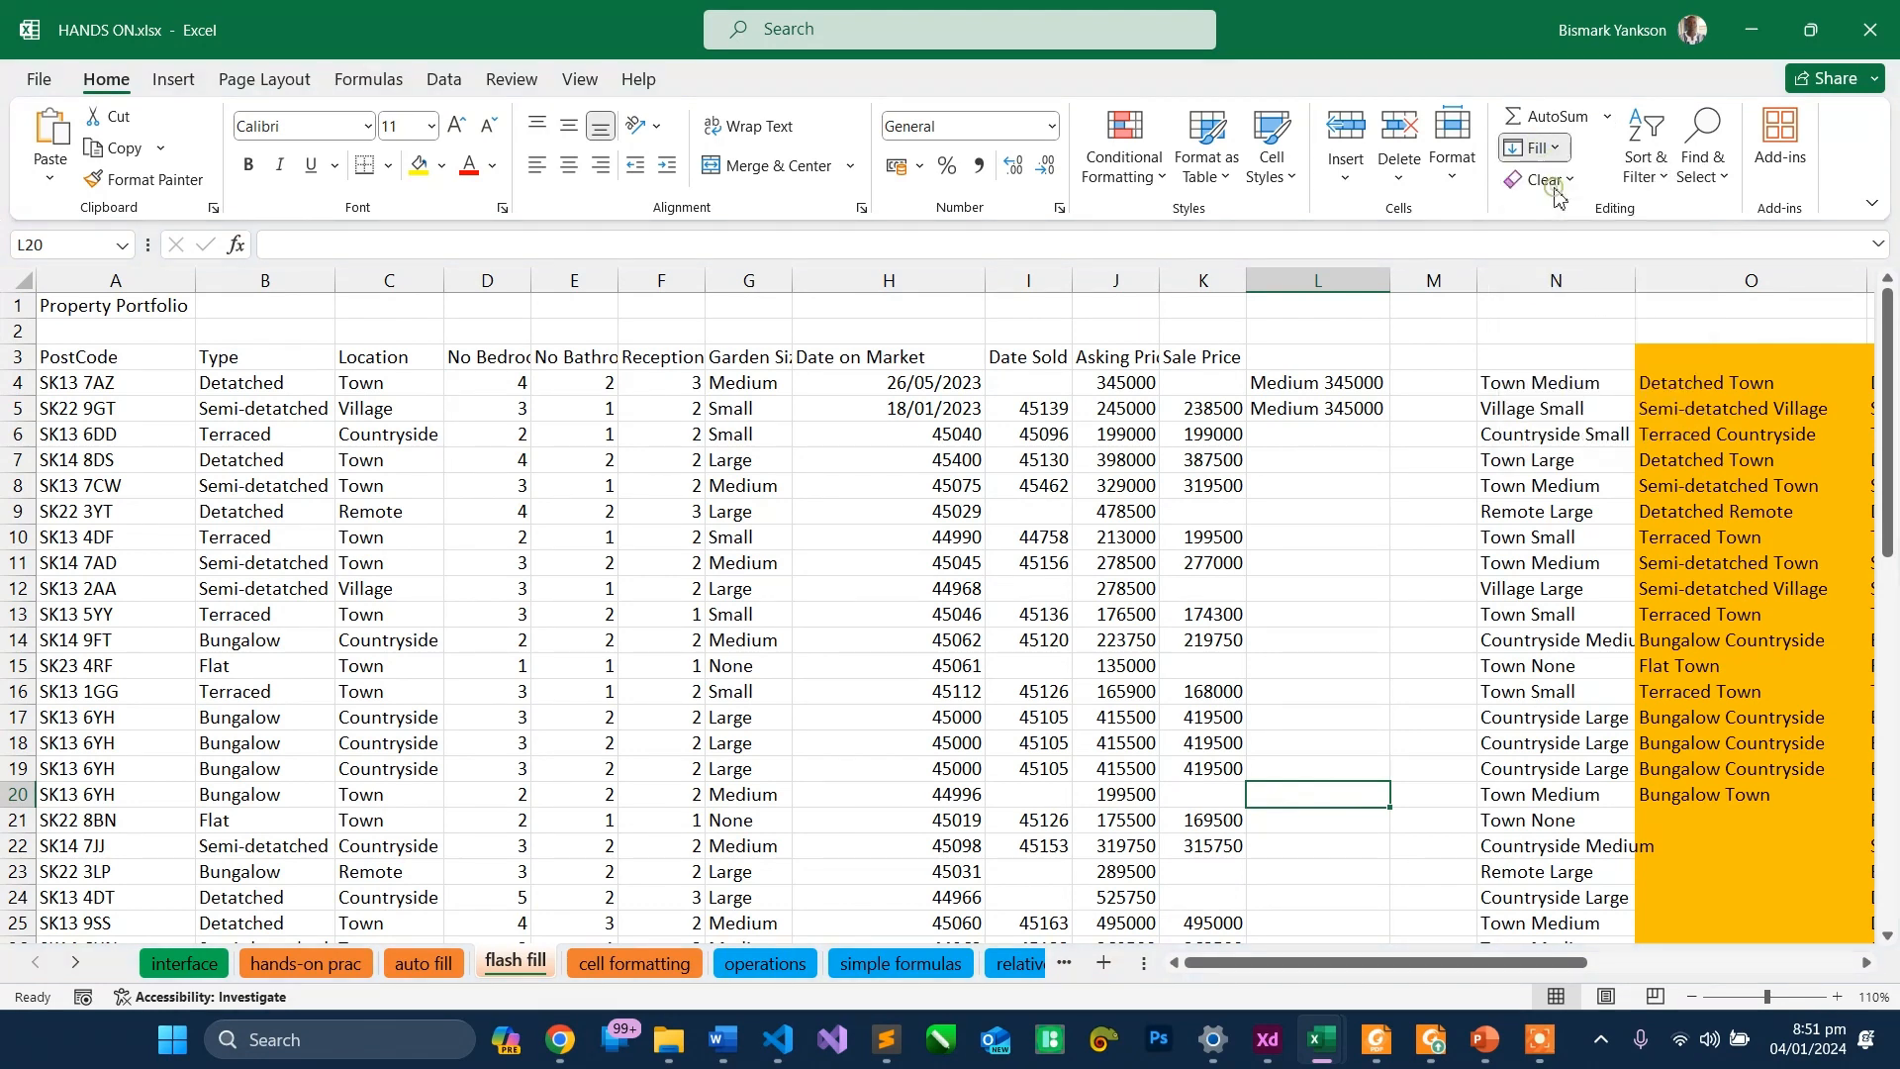
# - Try to flash fill column L from the example in L4, and undo the fill
pyautogui.click(1356, 430)
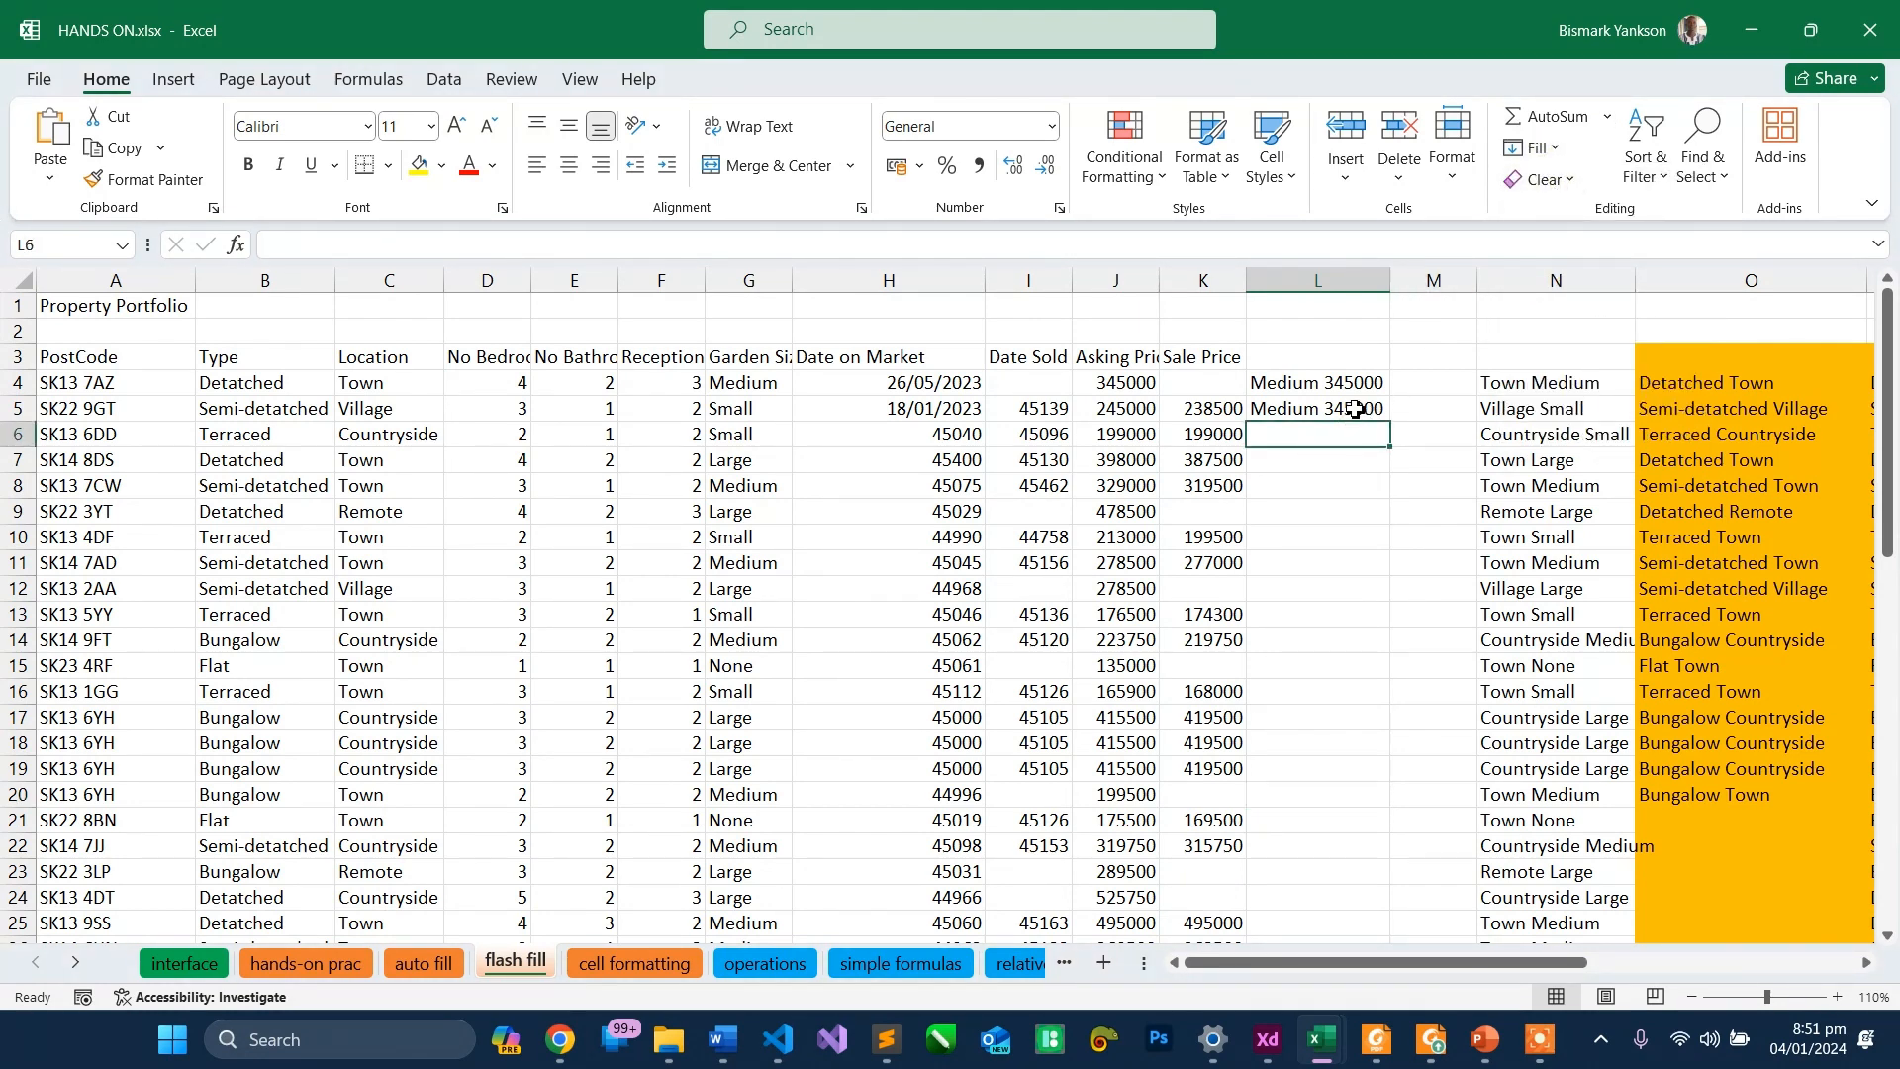
pyautogui.click(1356, 409)
pyautogui.click(1354, 388)
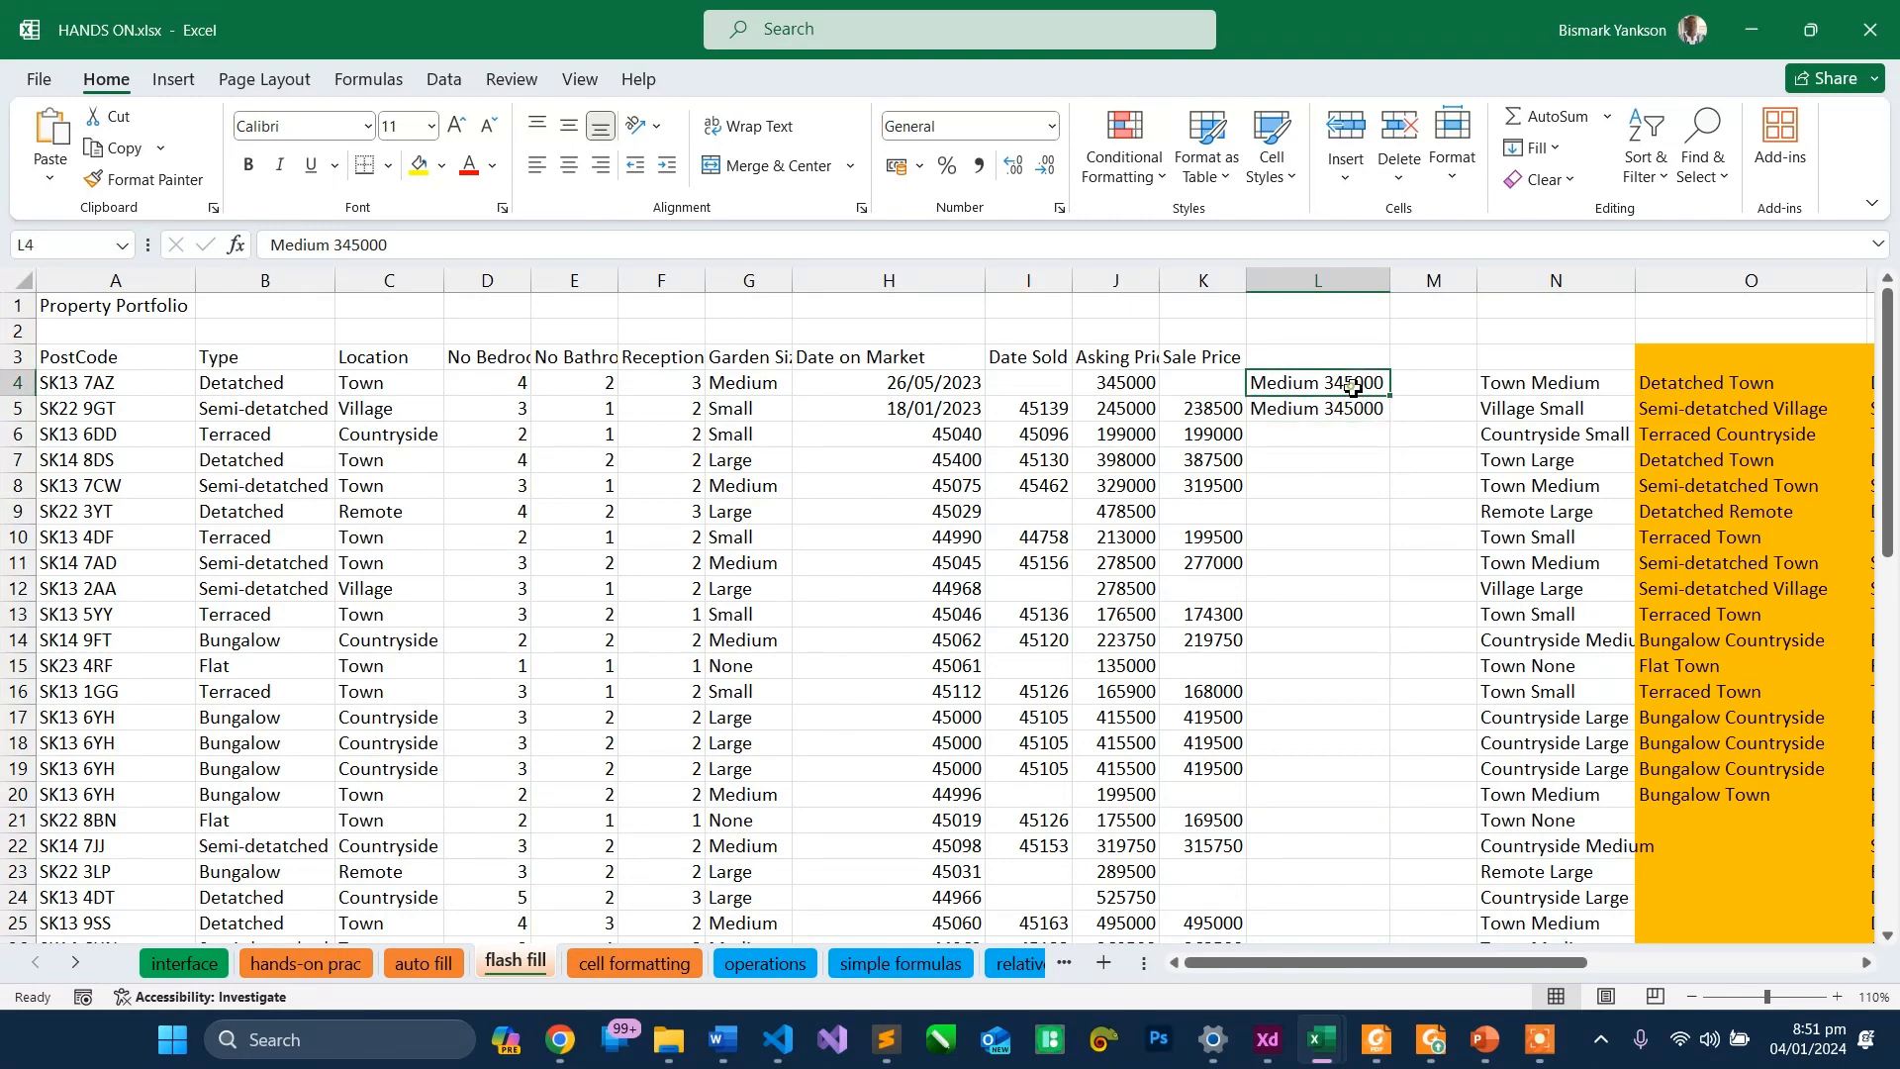
pyautogui.click(1544, 147)
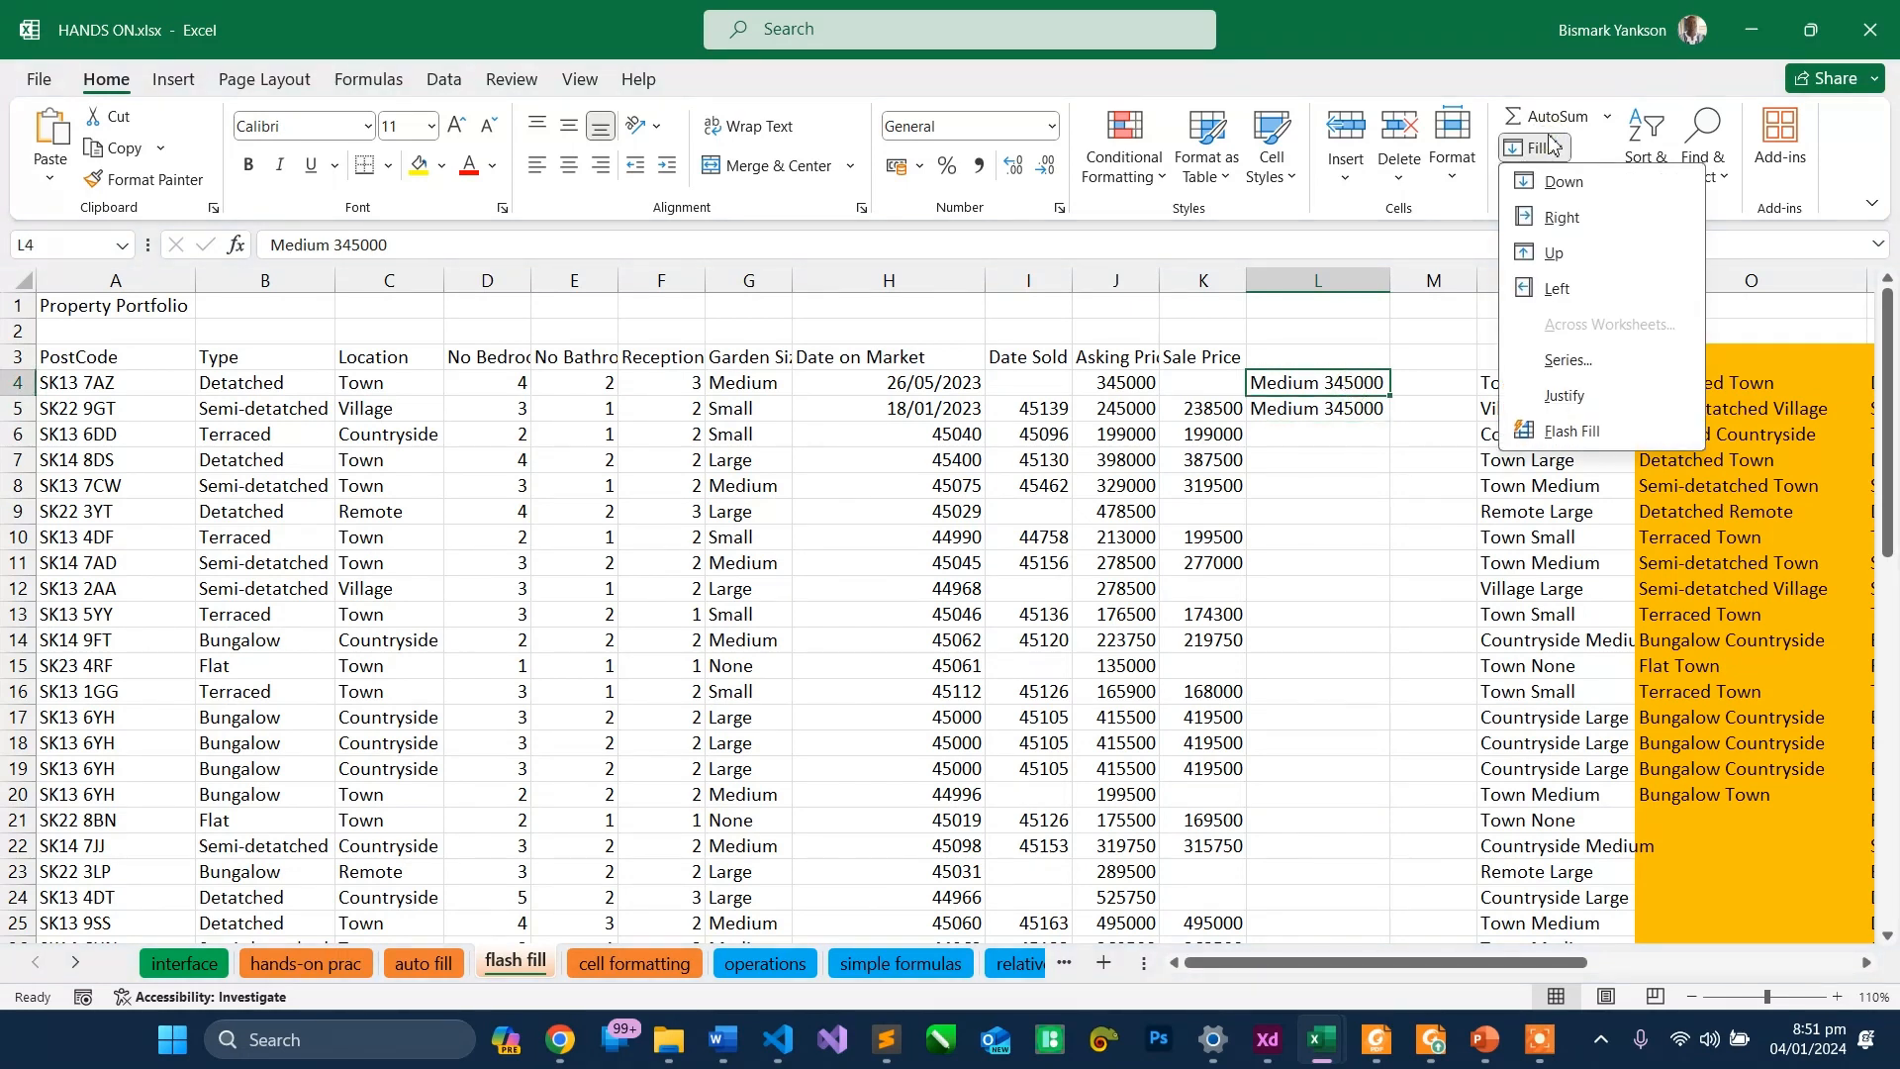
pyautogui.click(1574, 432)
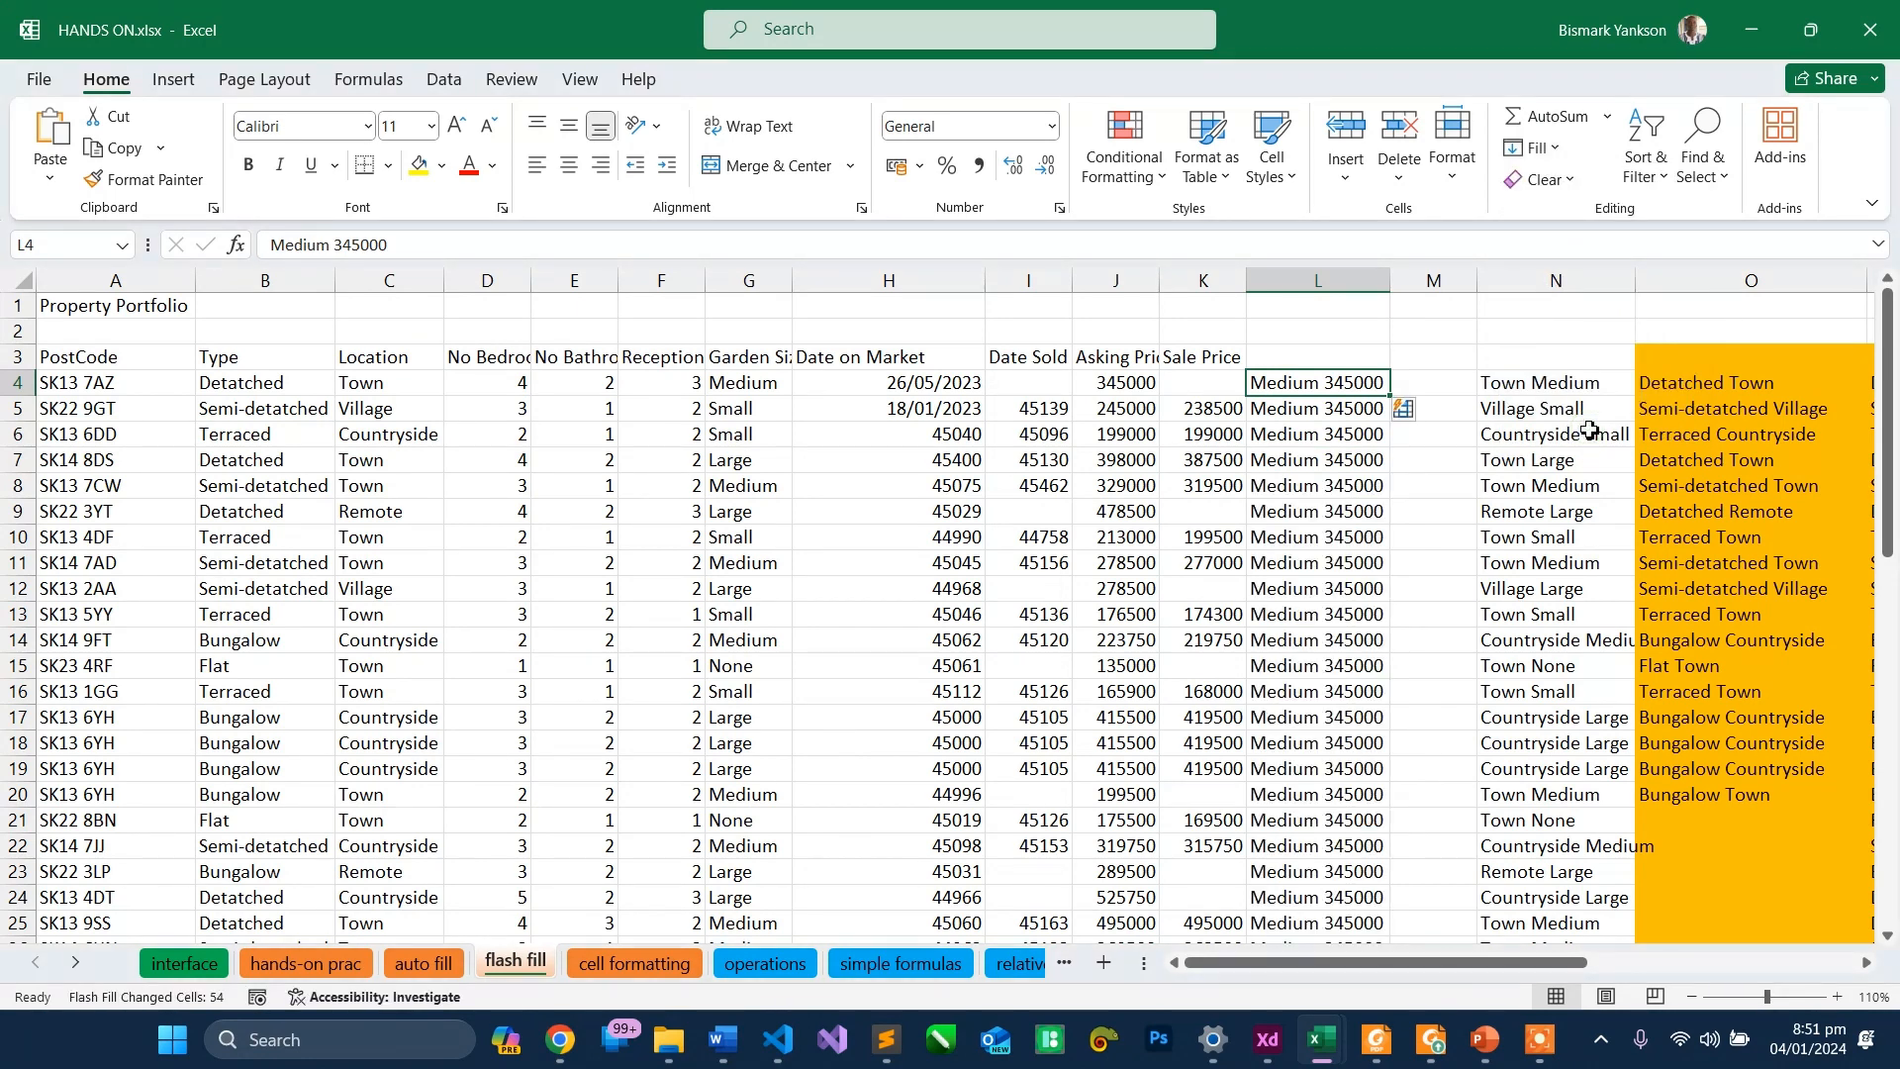
pyautogui.hotkey('ctrl', 'z')
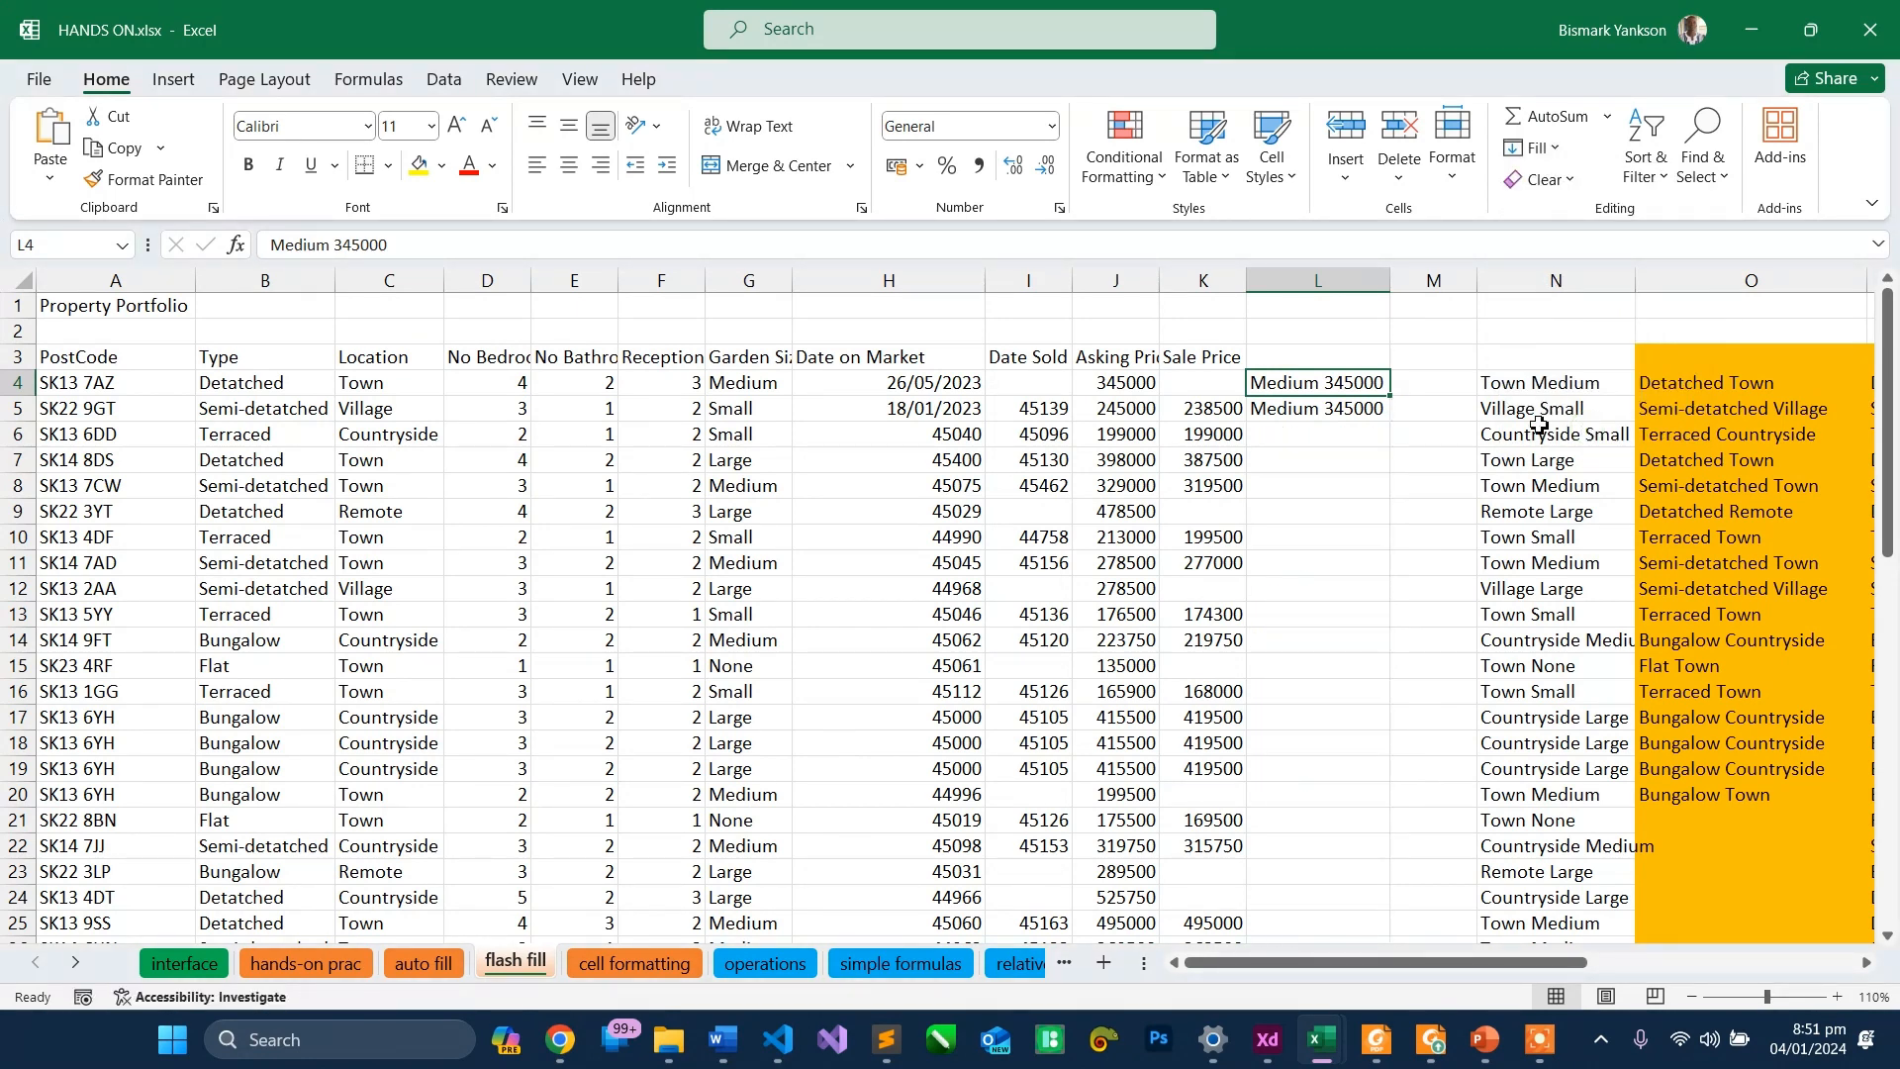
# - Try to flash fill column L starting from the copied text in L5, and undo the fill
pyautogui.click(1352, 414)
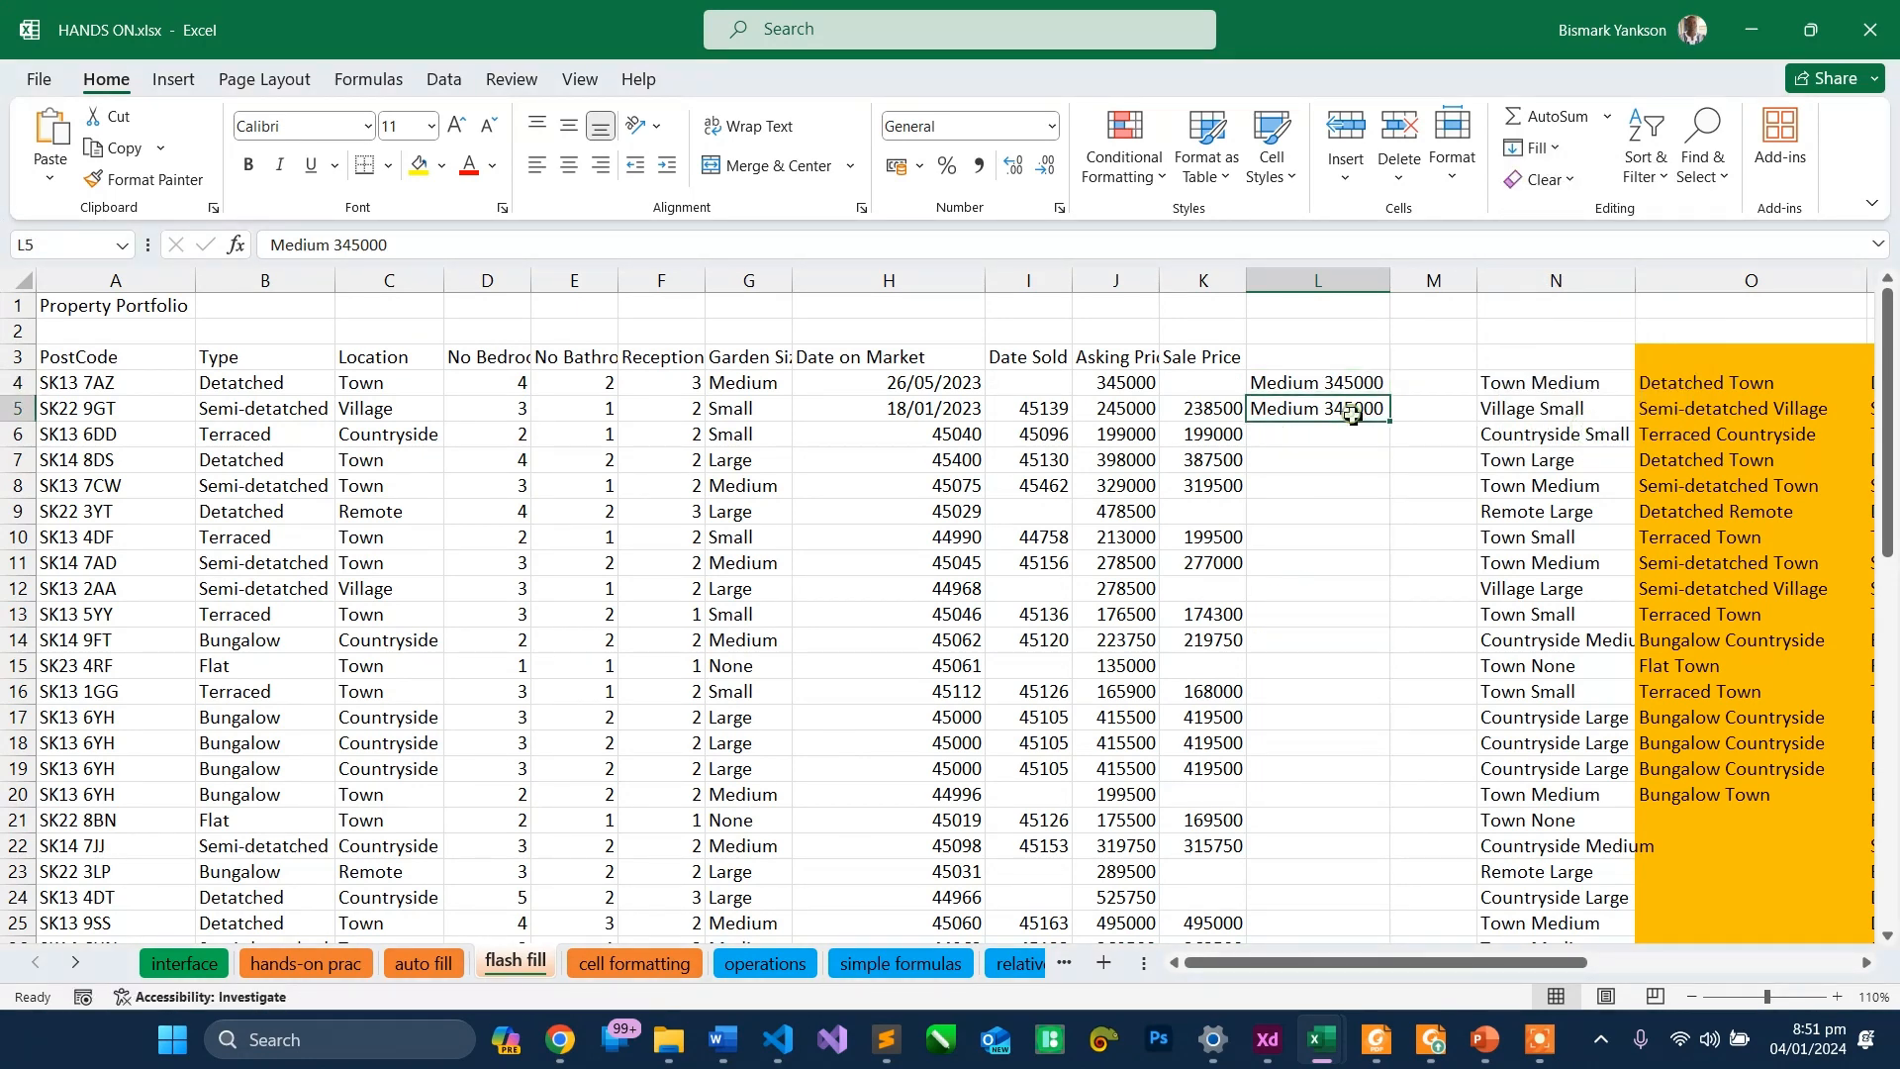
pyautogui.click(1534, 148)
pyautogui.click(1547, 430)
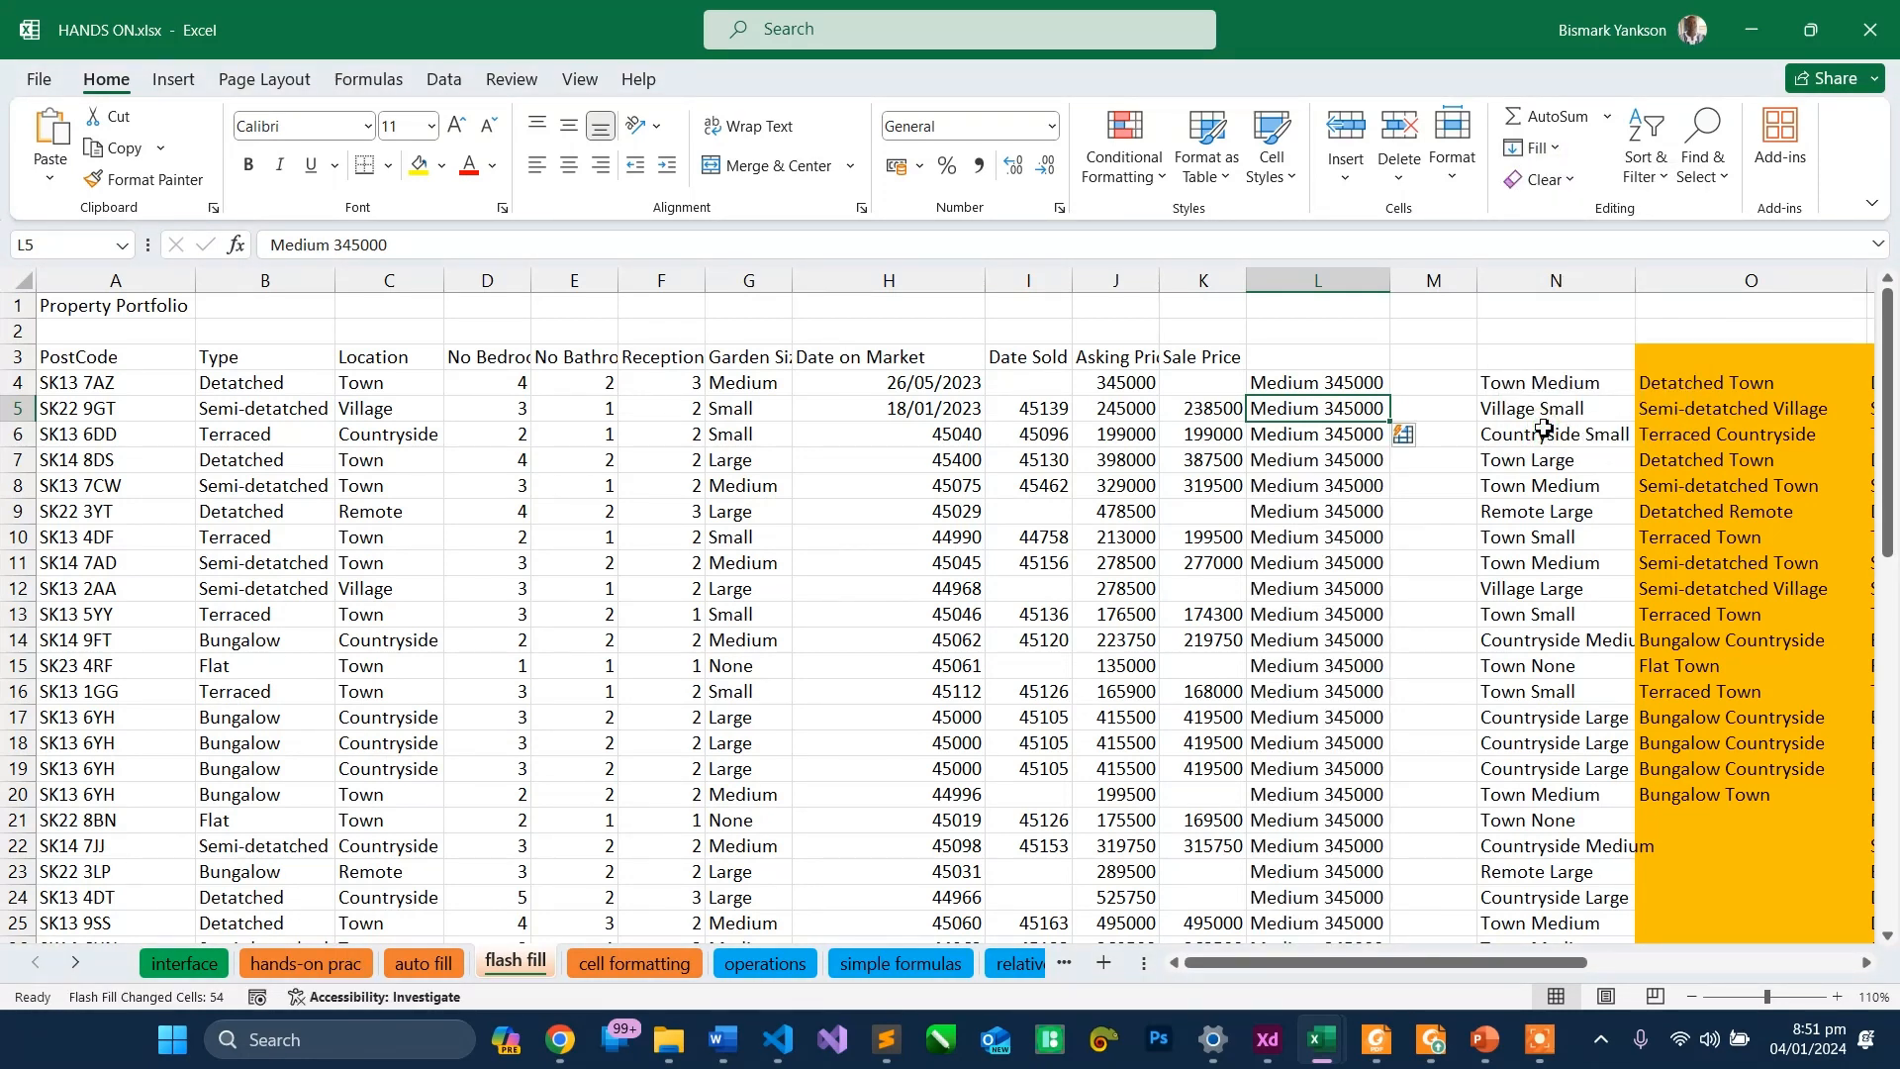
pyautogui.click(1295, 411)
pyautogui.hotkey('ctrl', 'z')
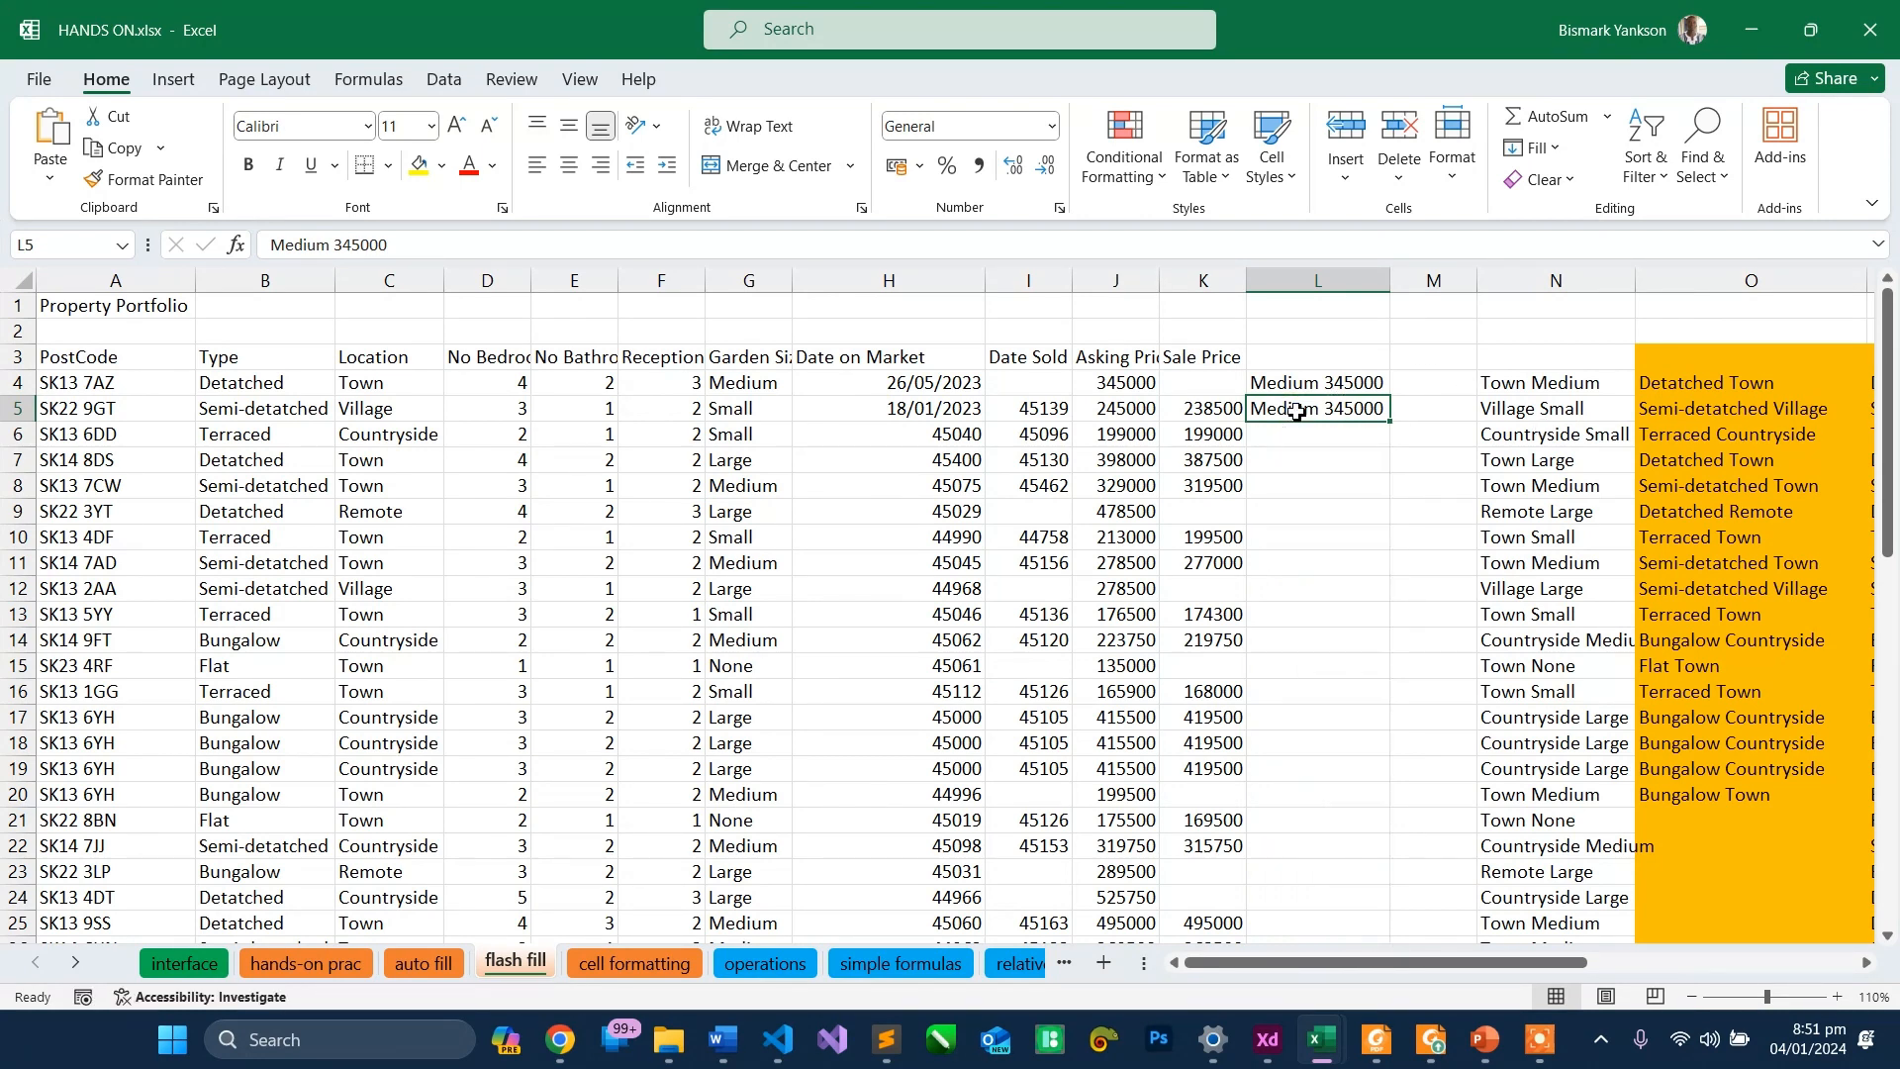
# - Enter the second property's garden size and asking price as Small 245000 in L5
pyautogui.write('S')
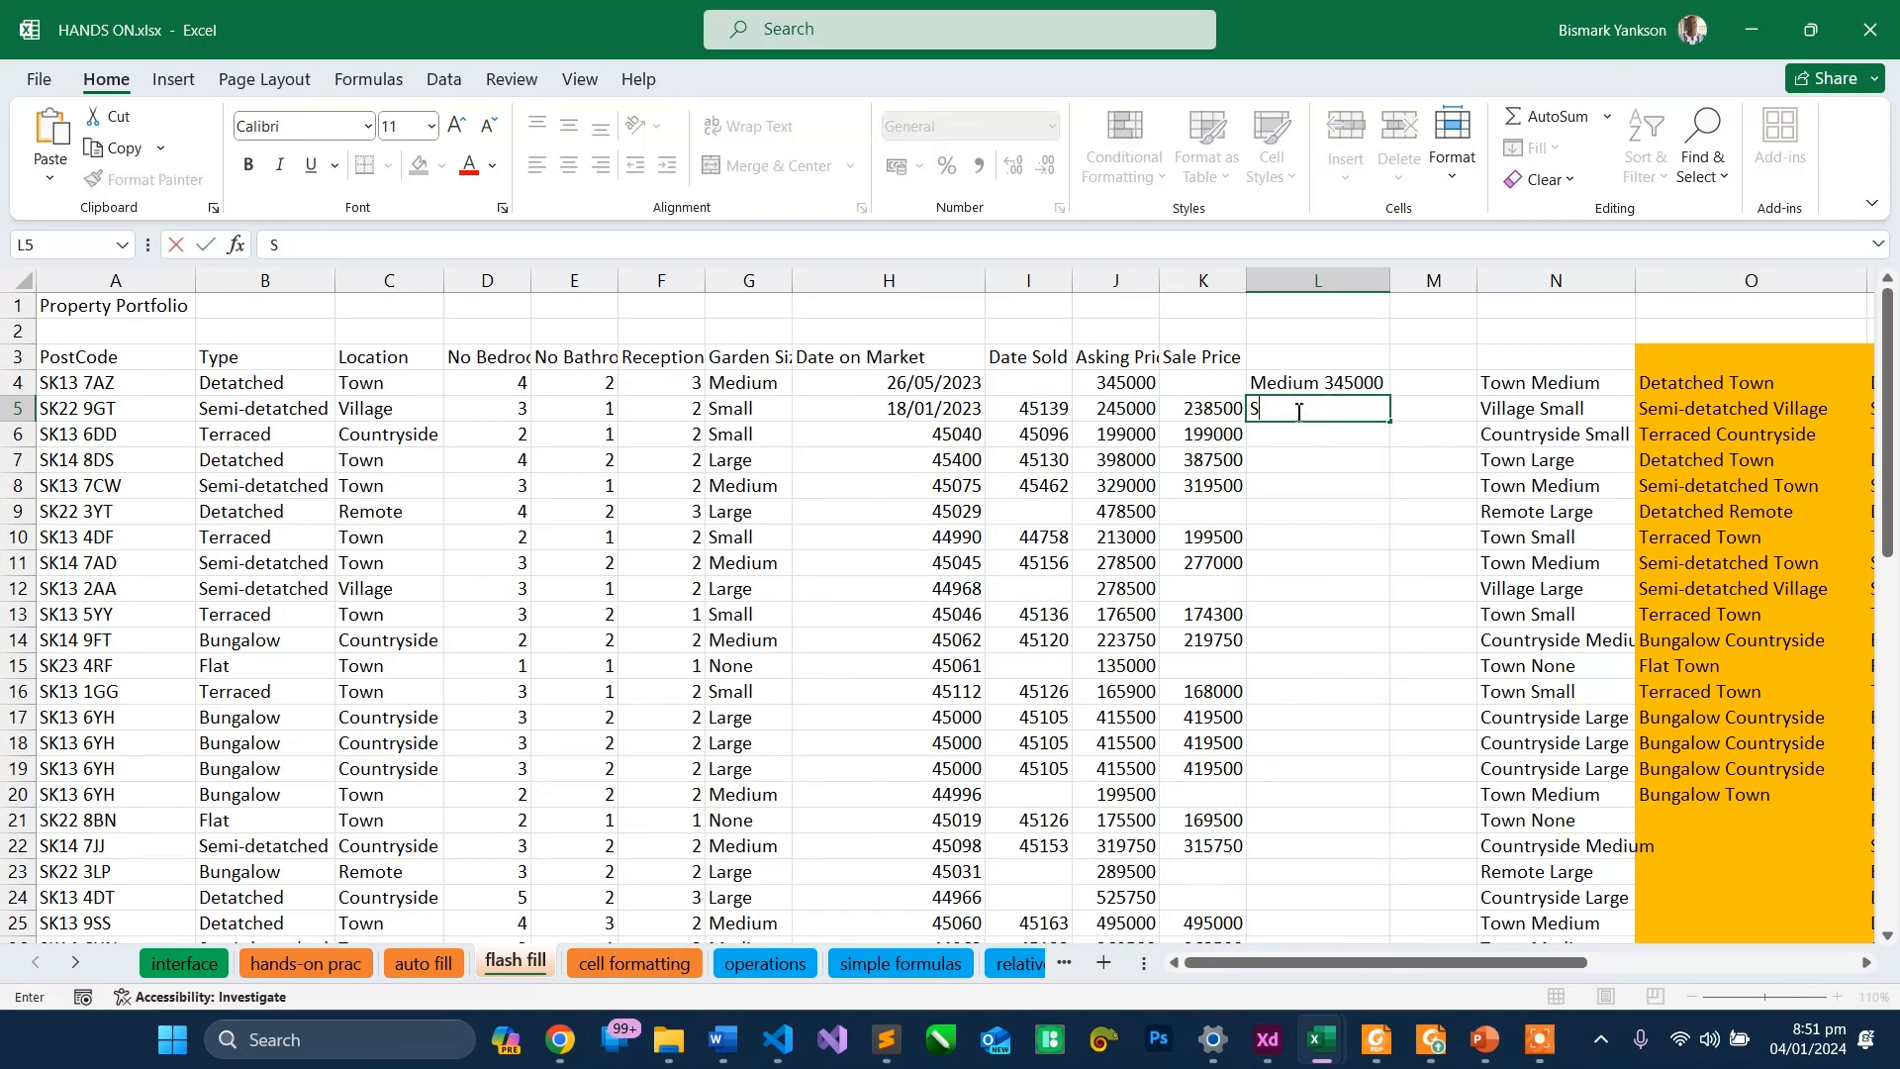
pyautogui.write('mall 245000')
pyautogui.press('Return')
# - Try to flash fill column L with both examples, L4:L5, selected
pyautogui.click(1349, 399)
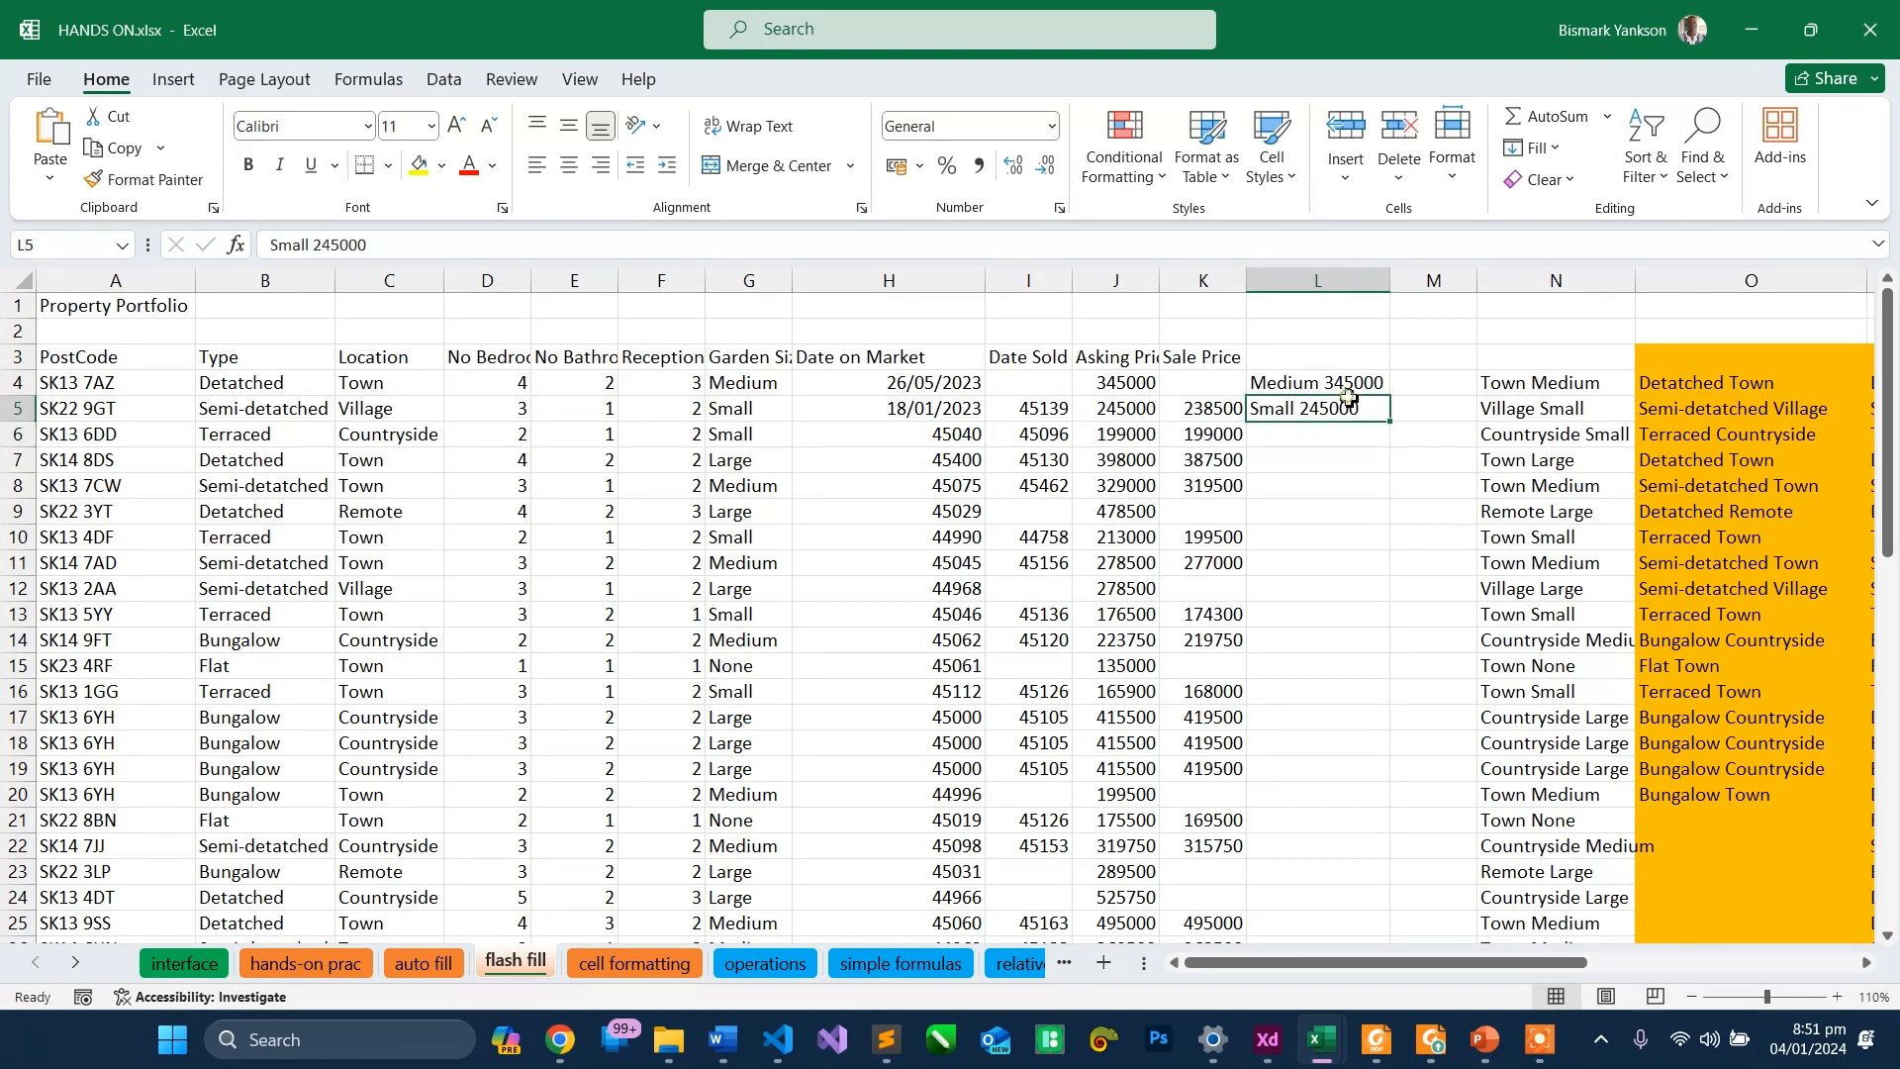
pyautogui.moveTo(1362, 383); pyautogui.dragTo(1366, 415)
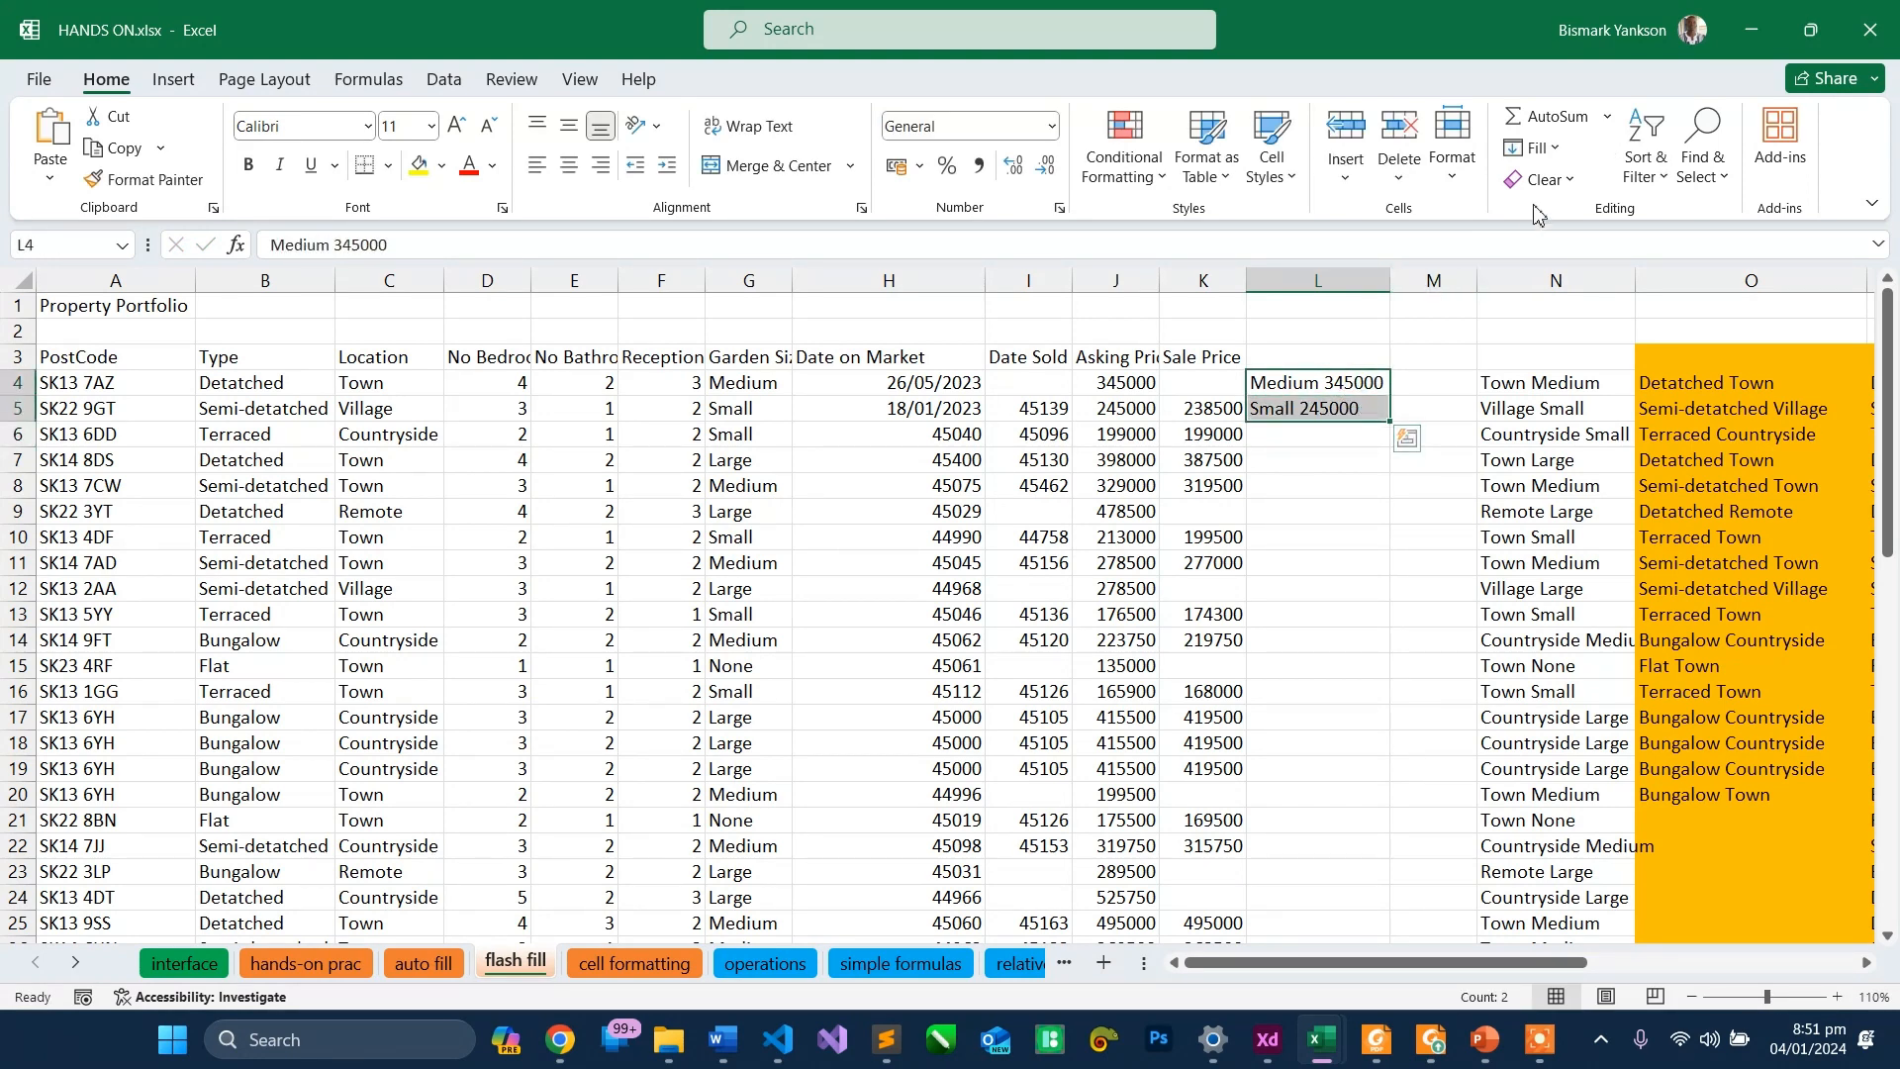
pyautogui.click(1537, 148)
pyautogui.click(1589, 445)
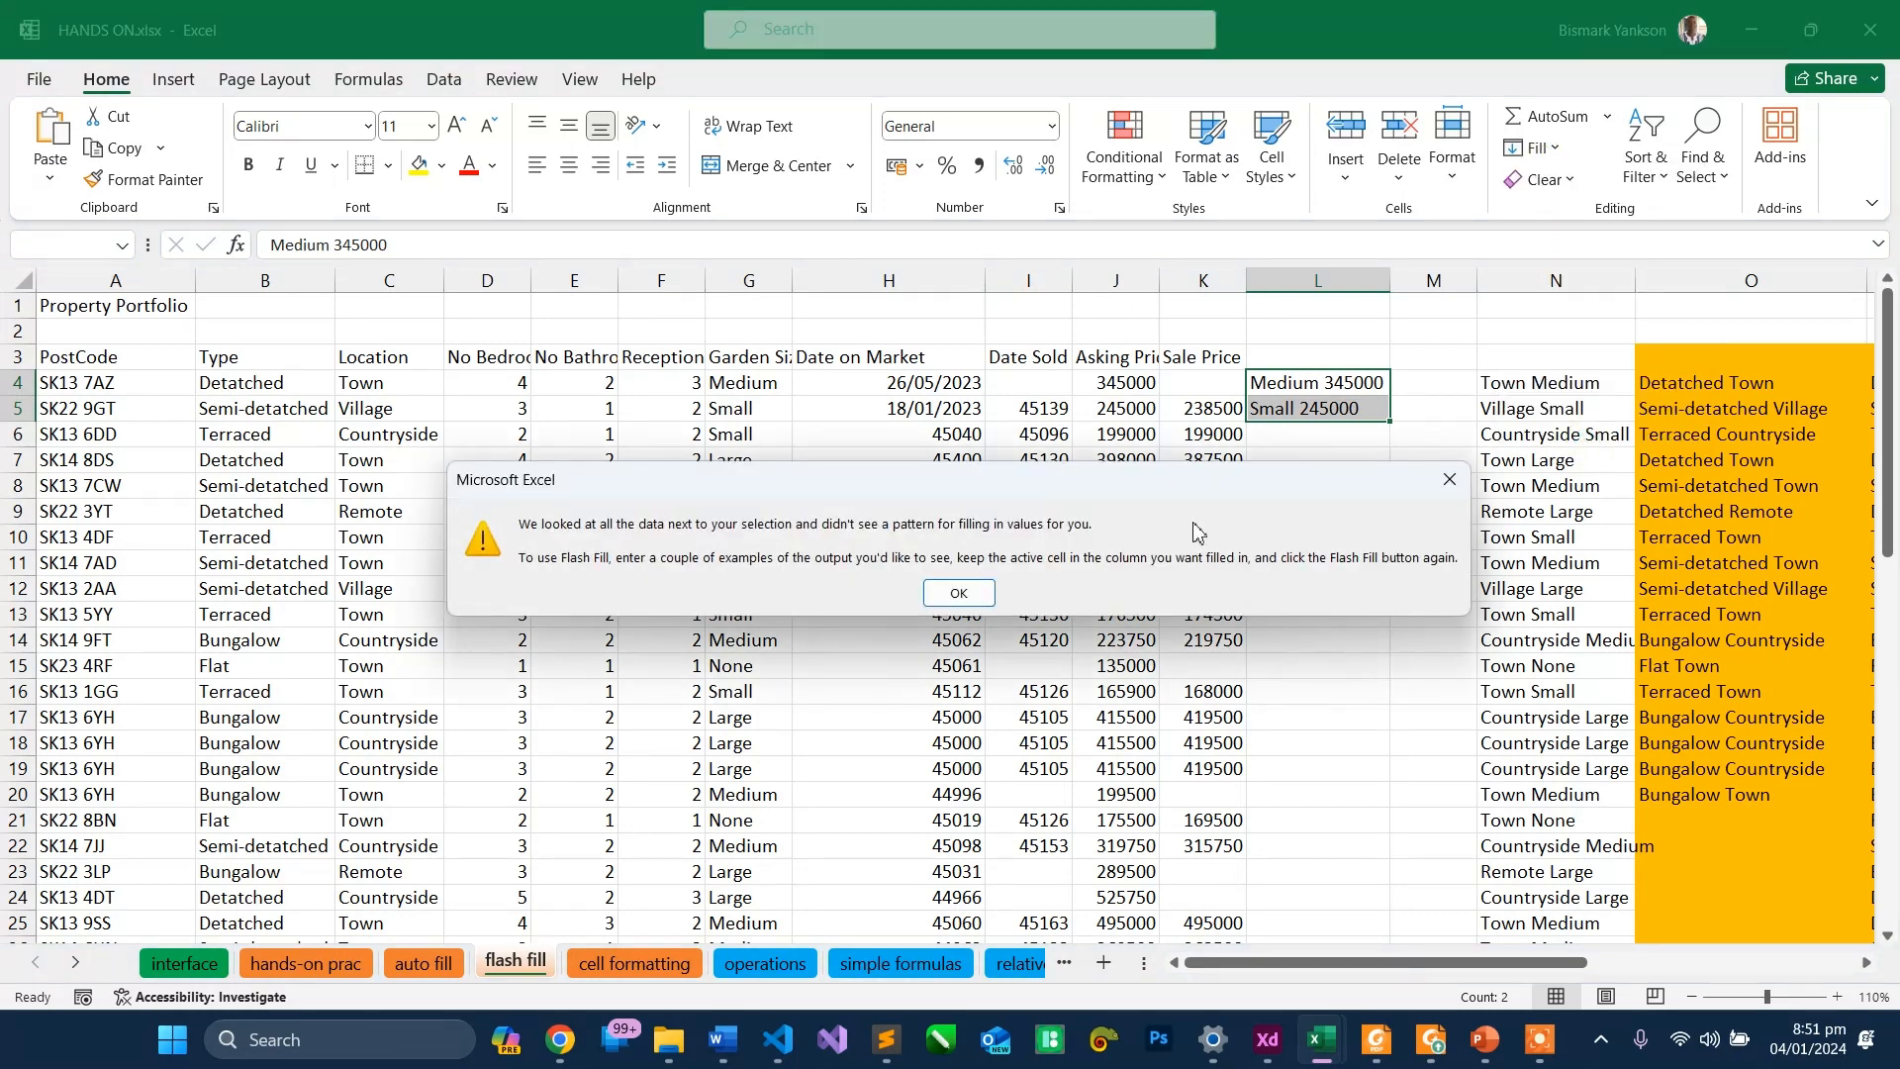
pyautogui.click(956, 593)
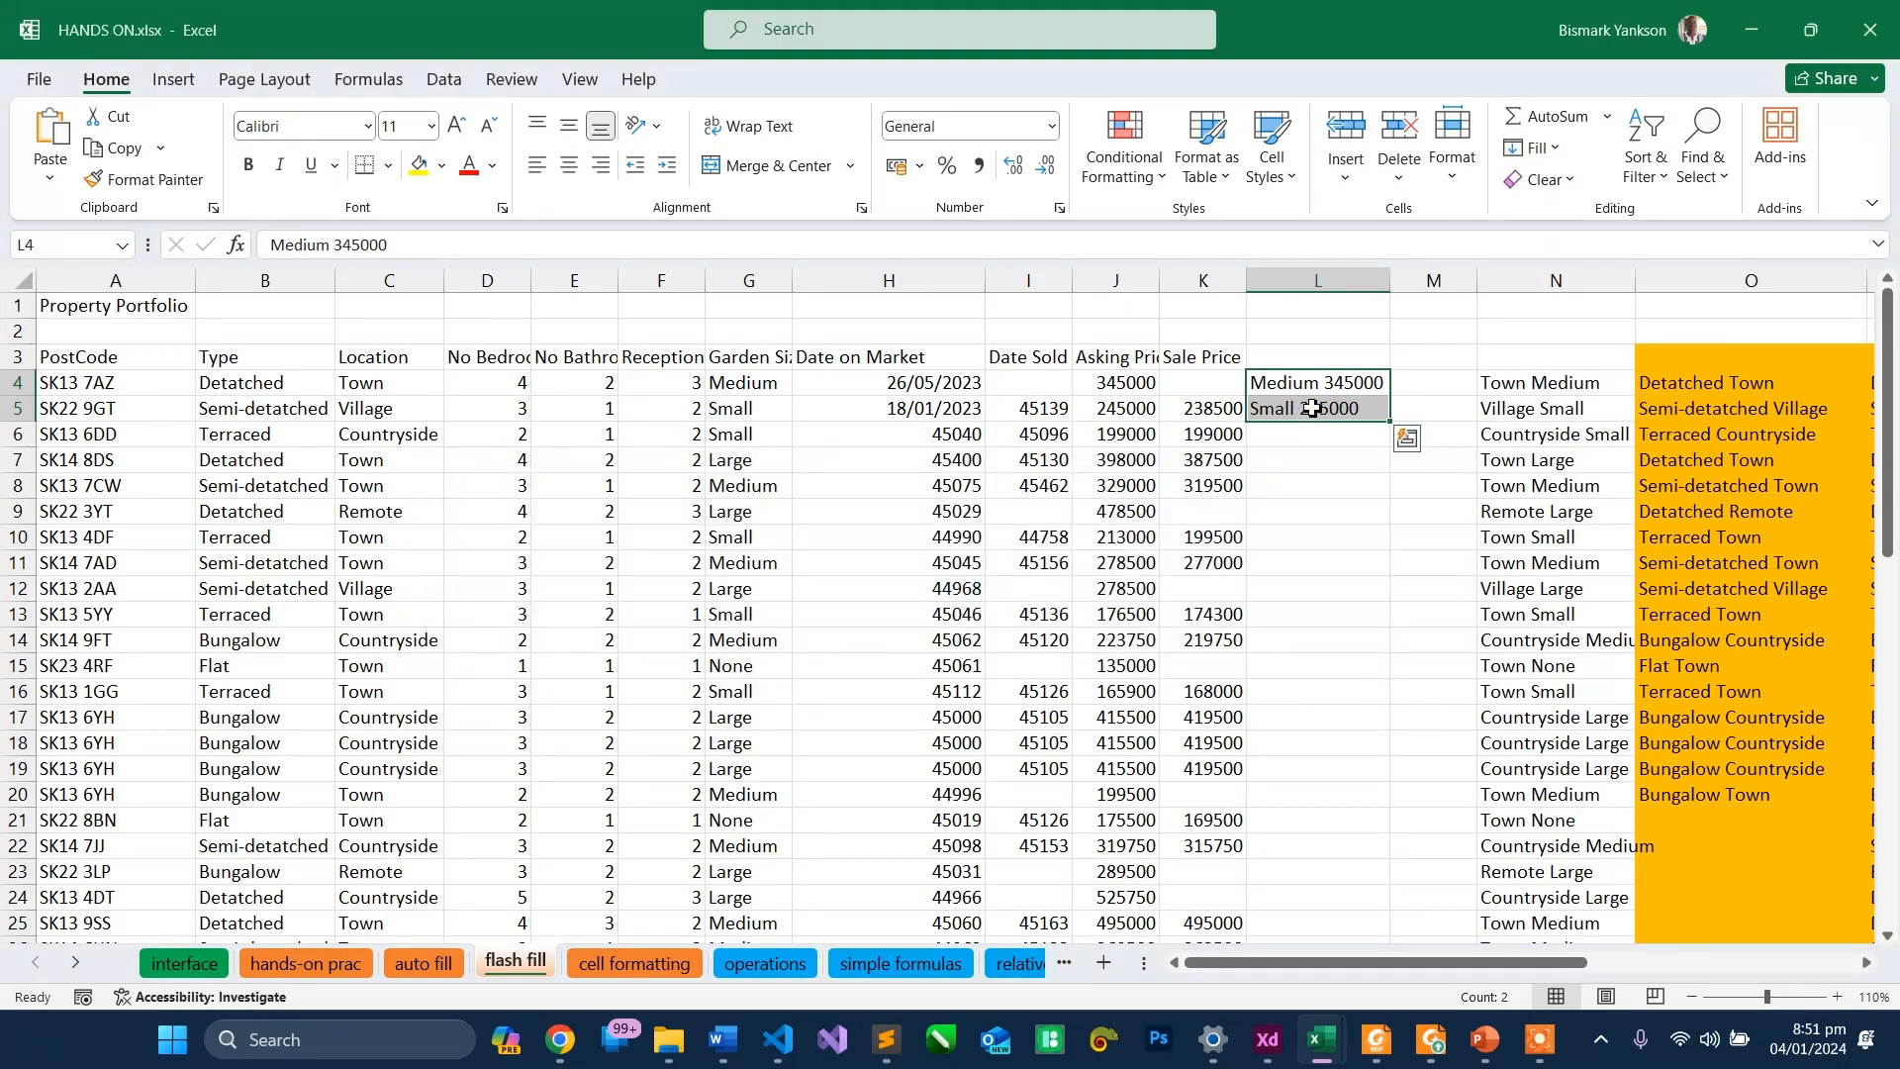
# - Flash fill column L from L5 and widen the column slightly, and undo both changes
pyautogui.click(1313, 408)
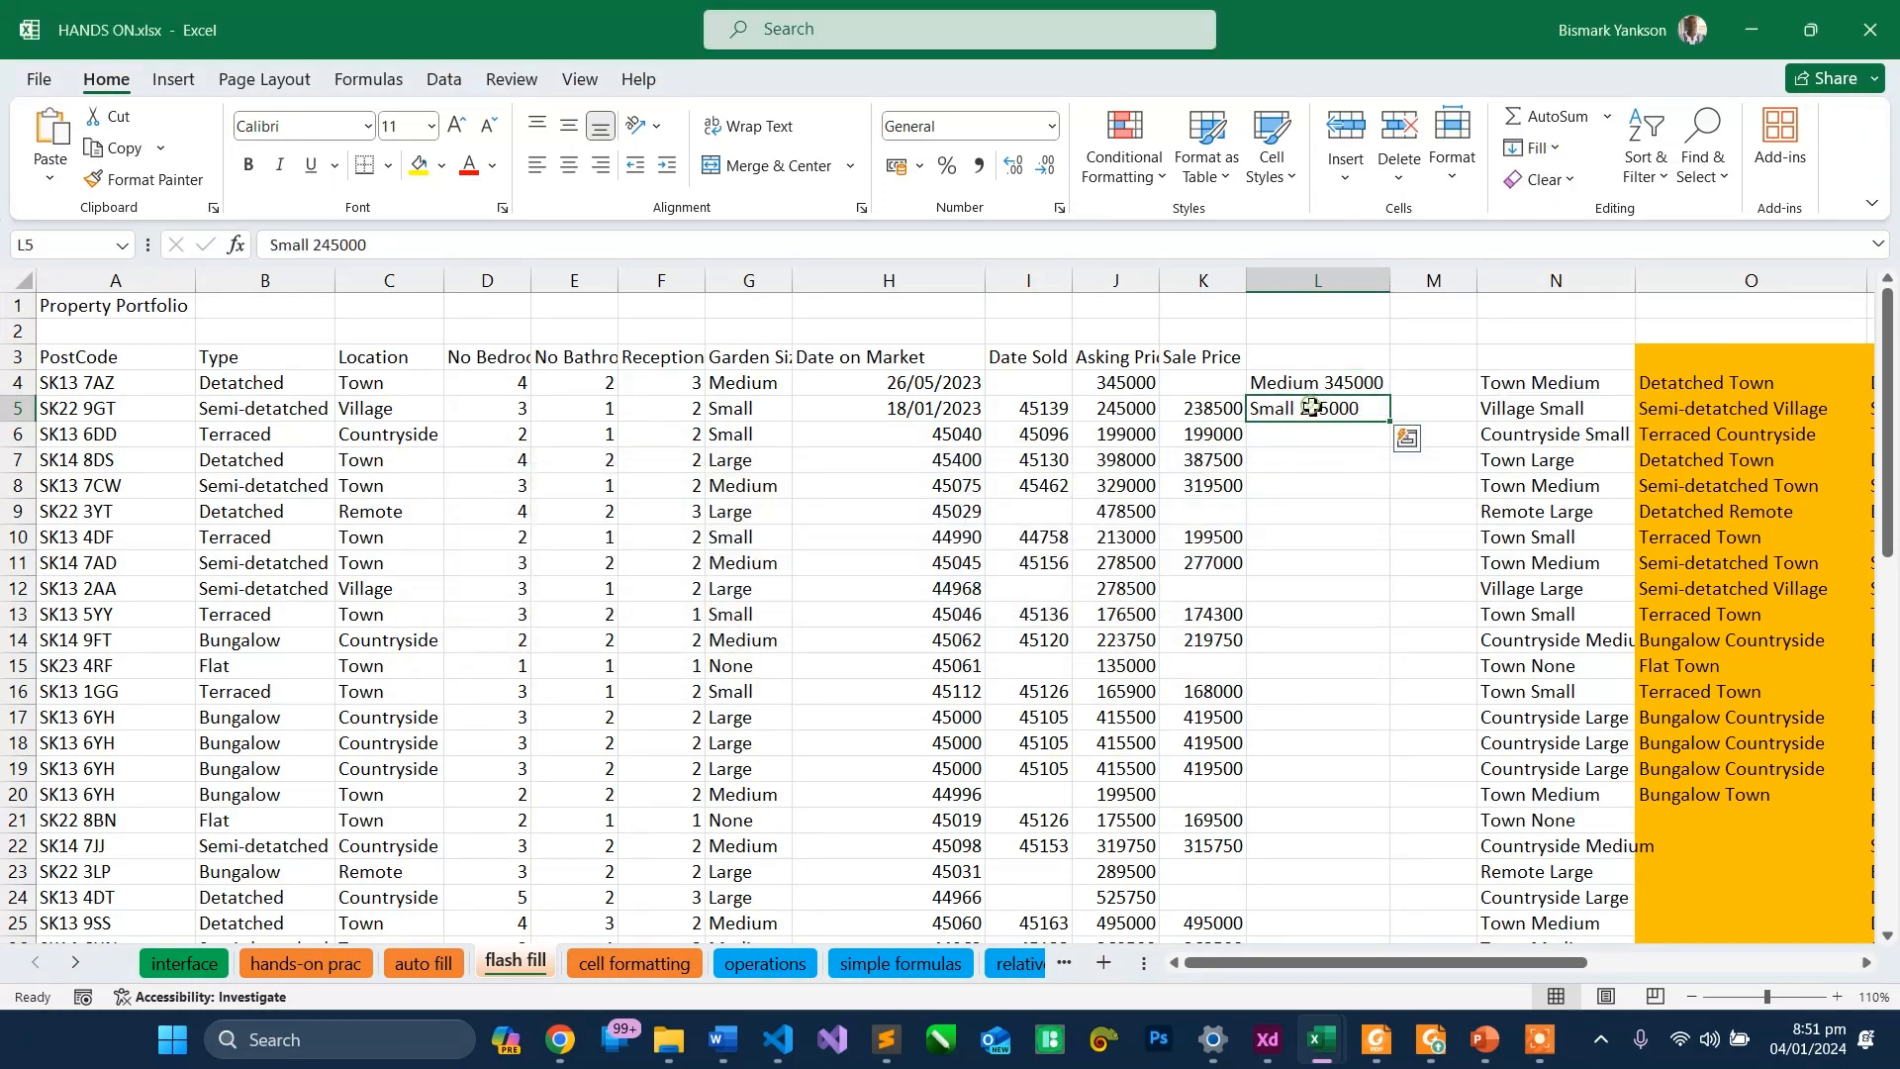
pyautogui.click(1540, 148)
pyautogui.click(1552, 436)
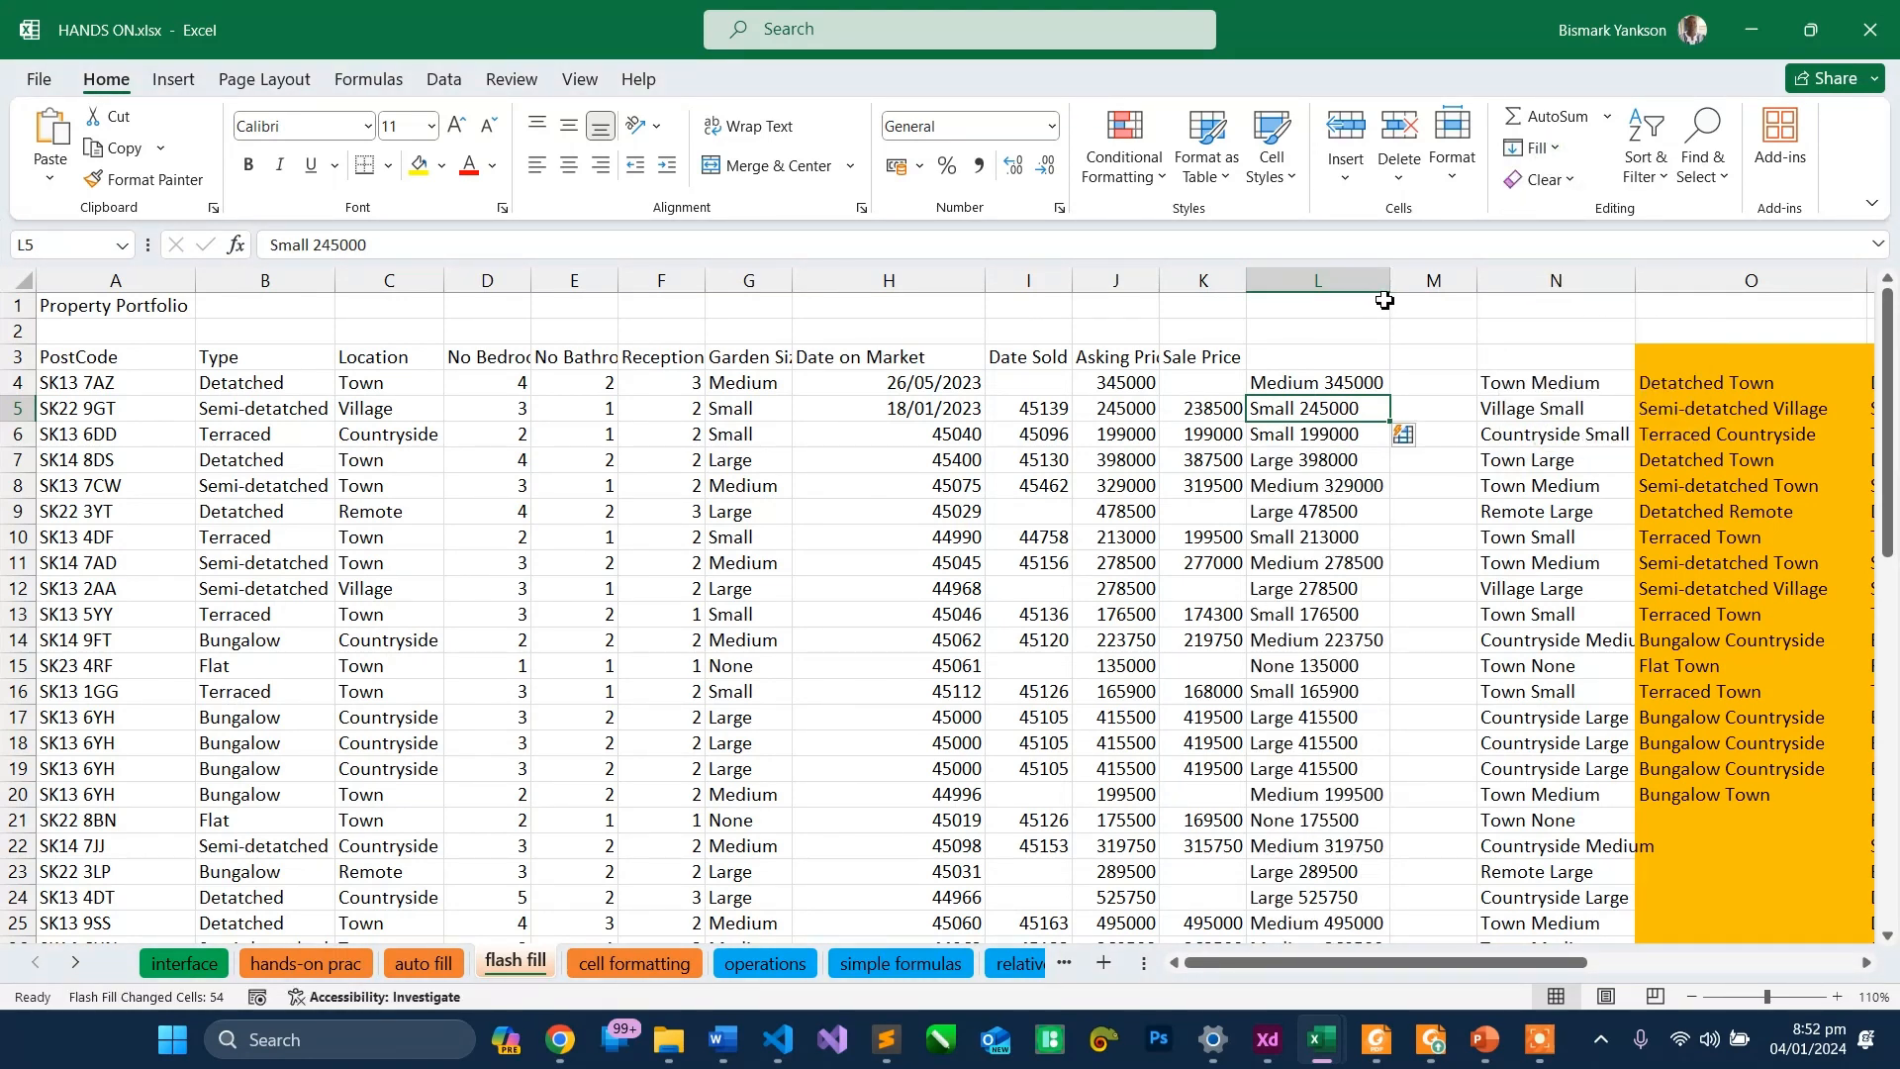
pyautogui.moveTo(1390, 283); pyautogui.dragTo(1406, 285)
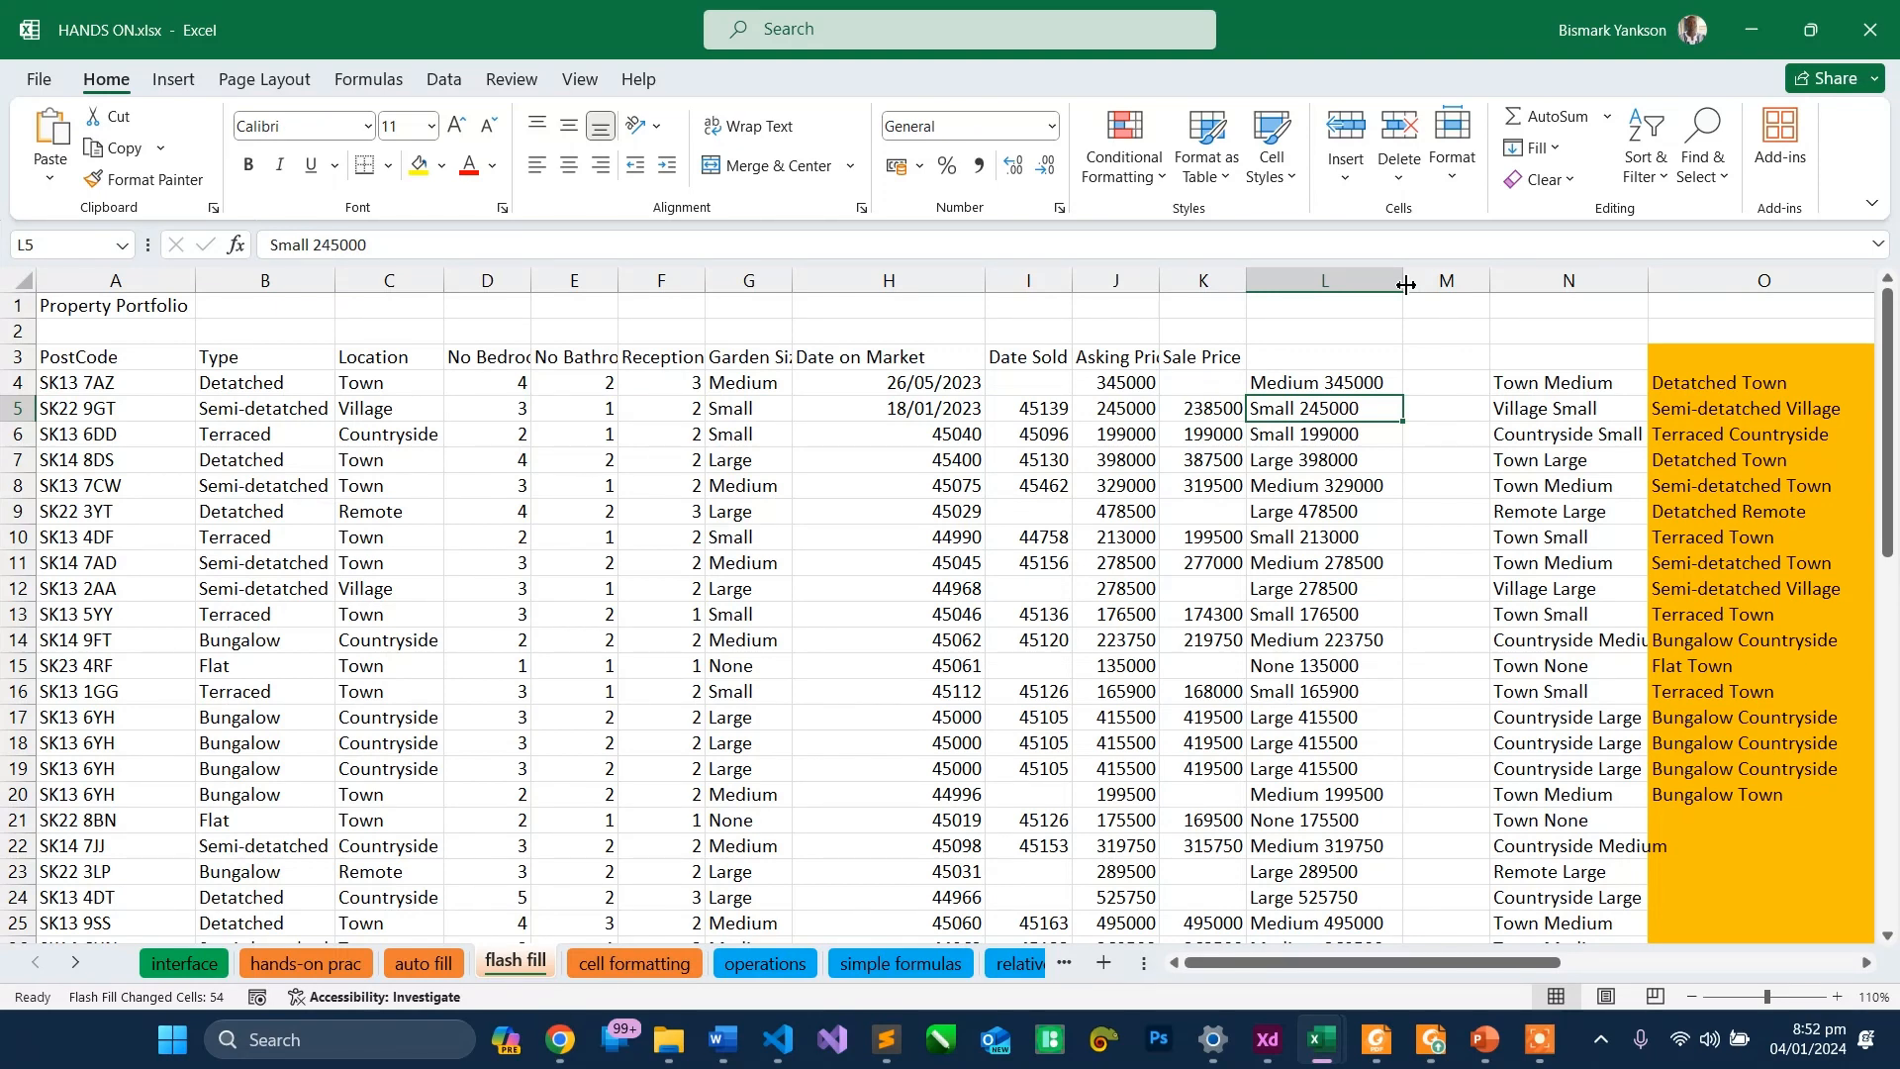
pyautogui.hotkey('ctrl', 'z')
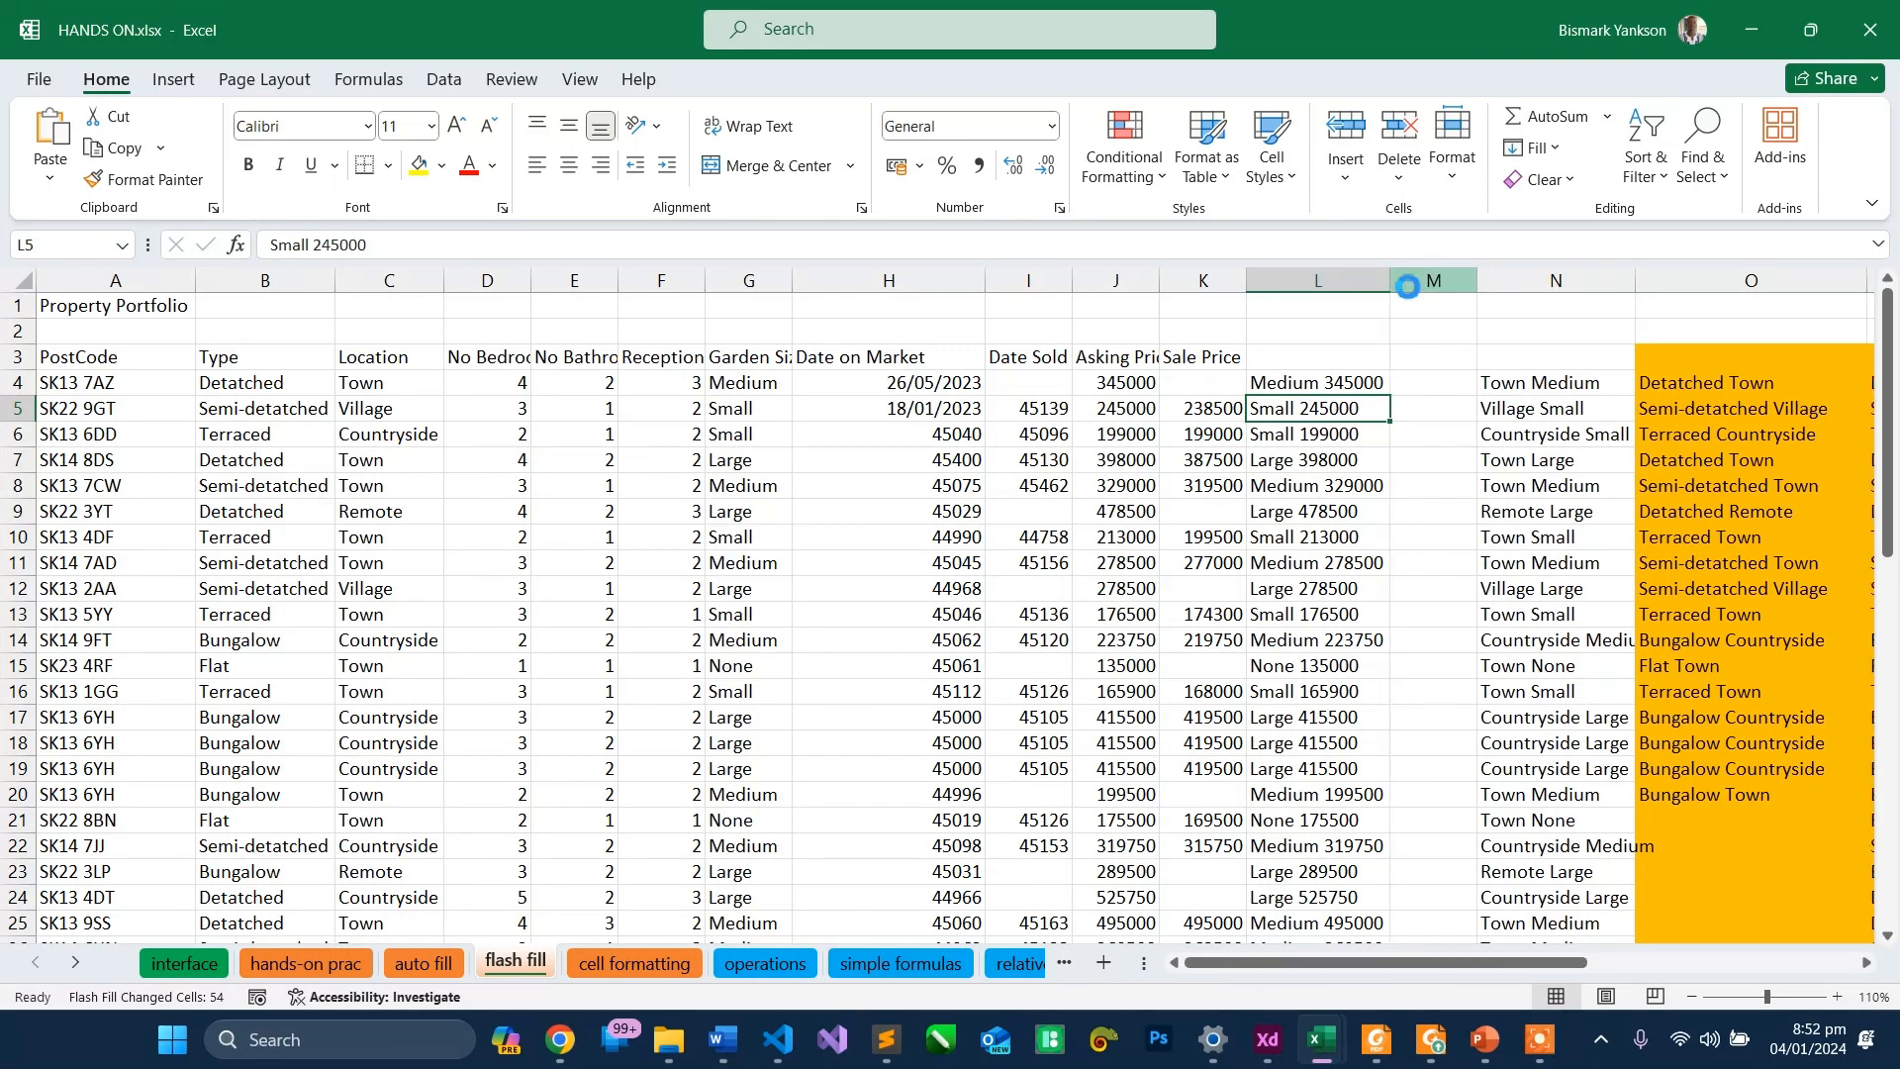
pyautogui.hotkey('ctrl', 'z')
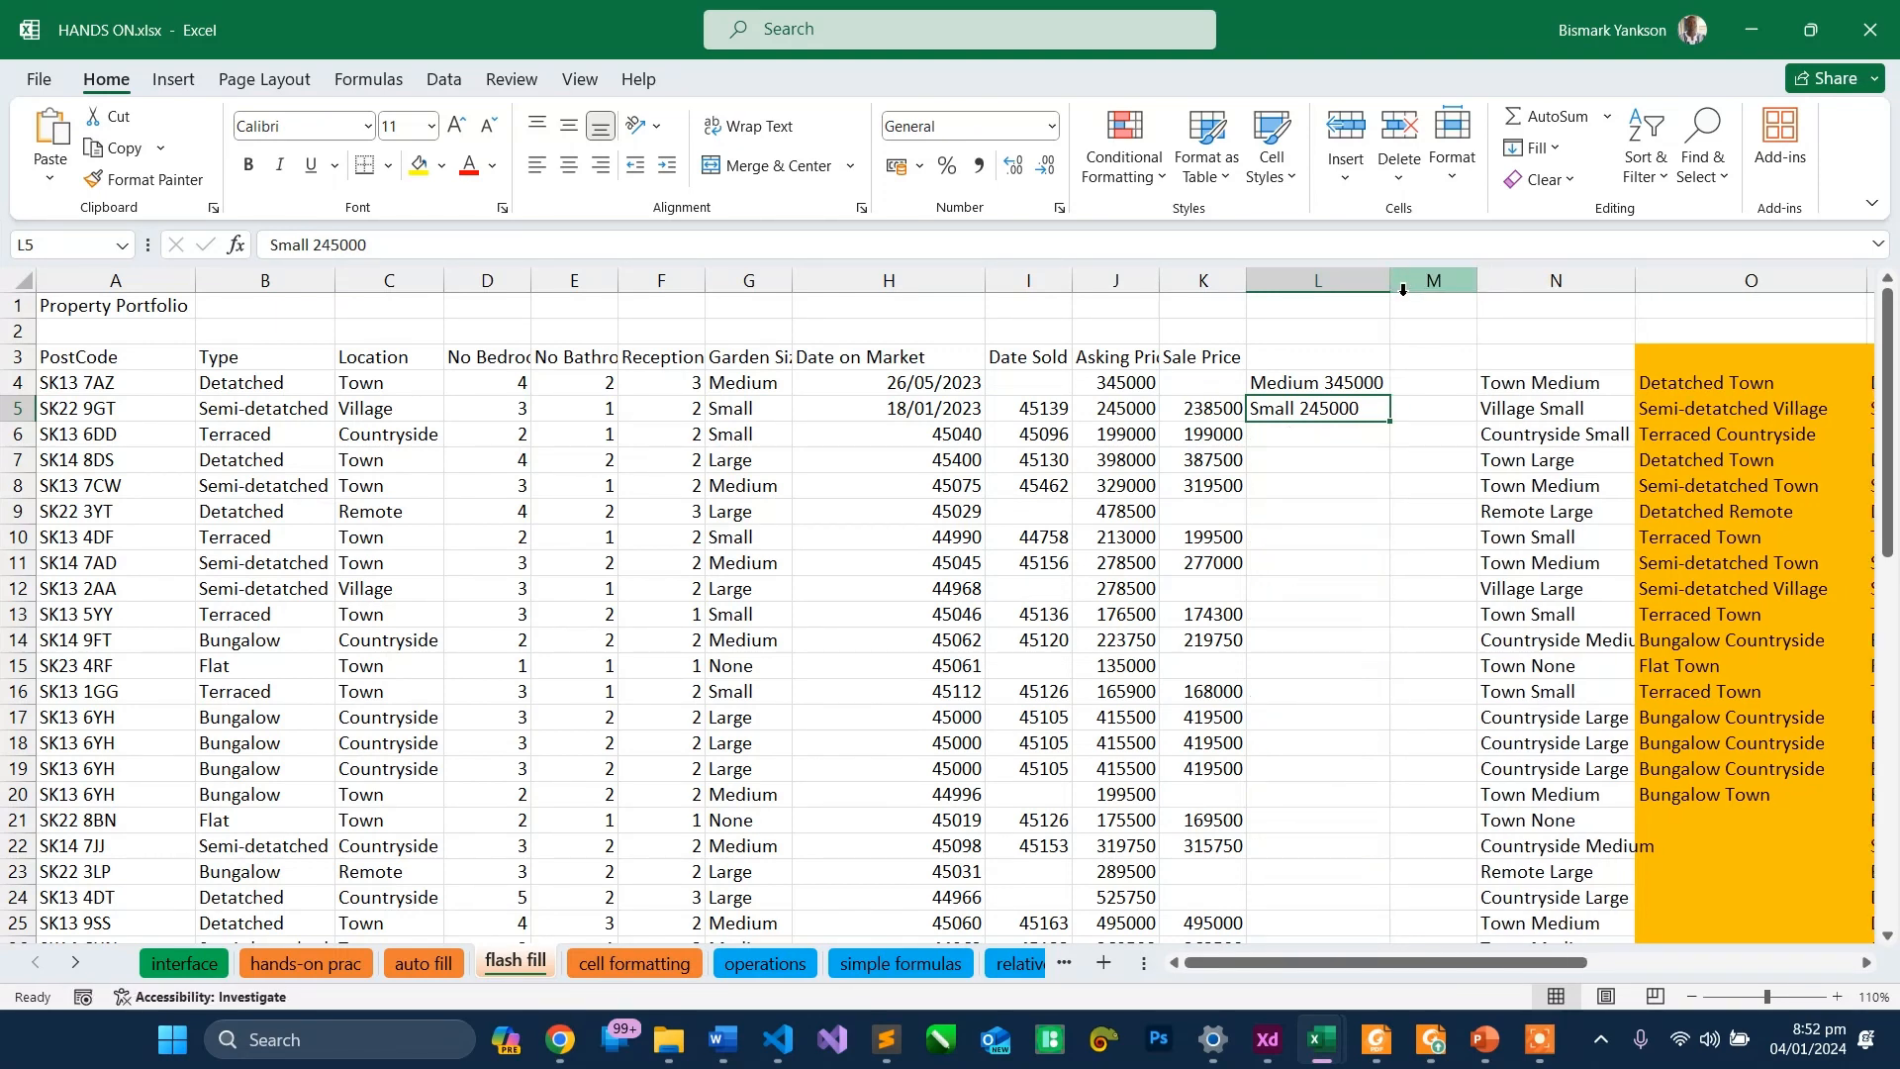
pyautogui.click(1298, 439)
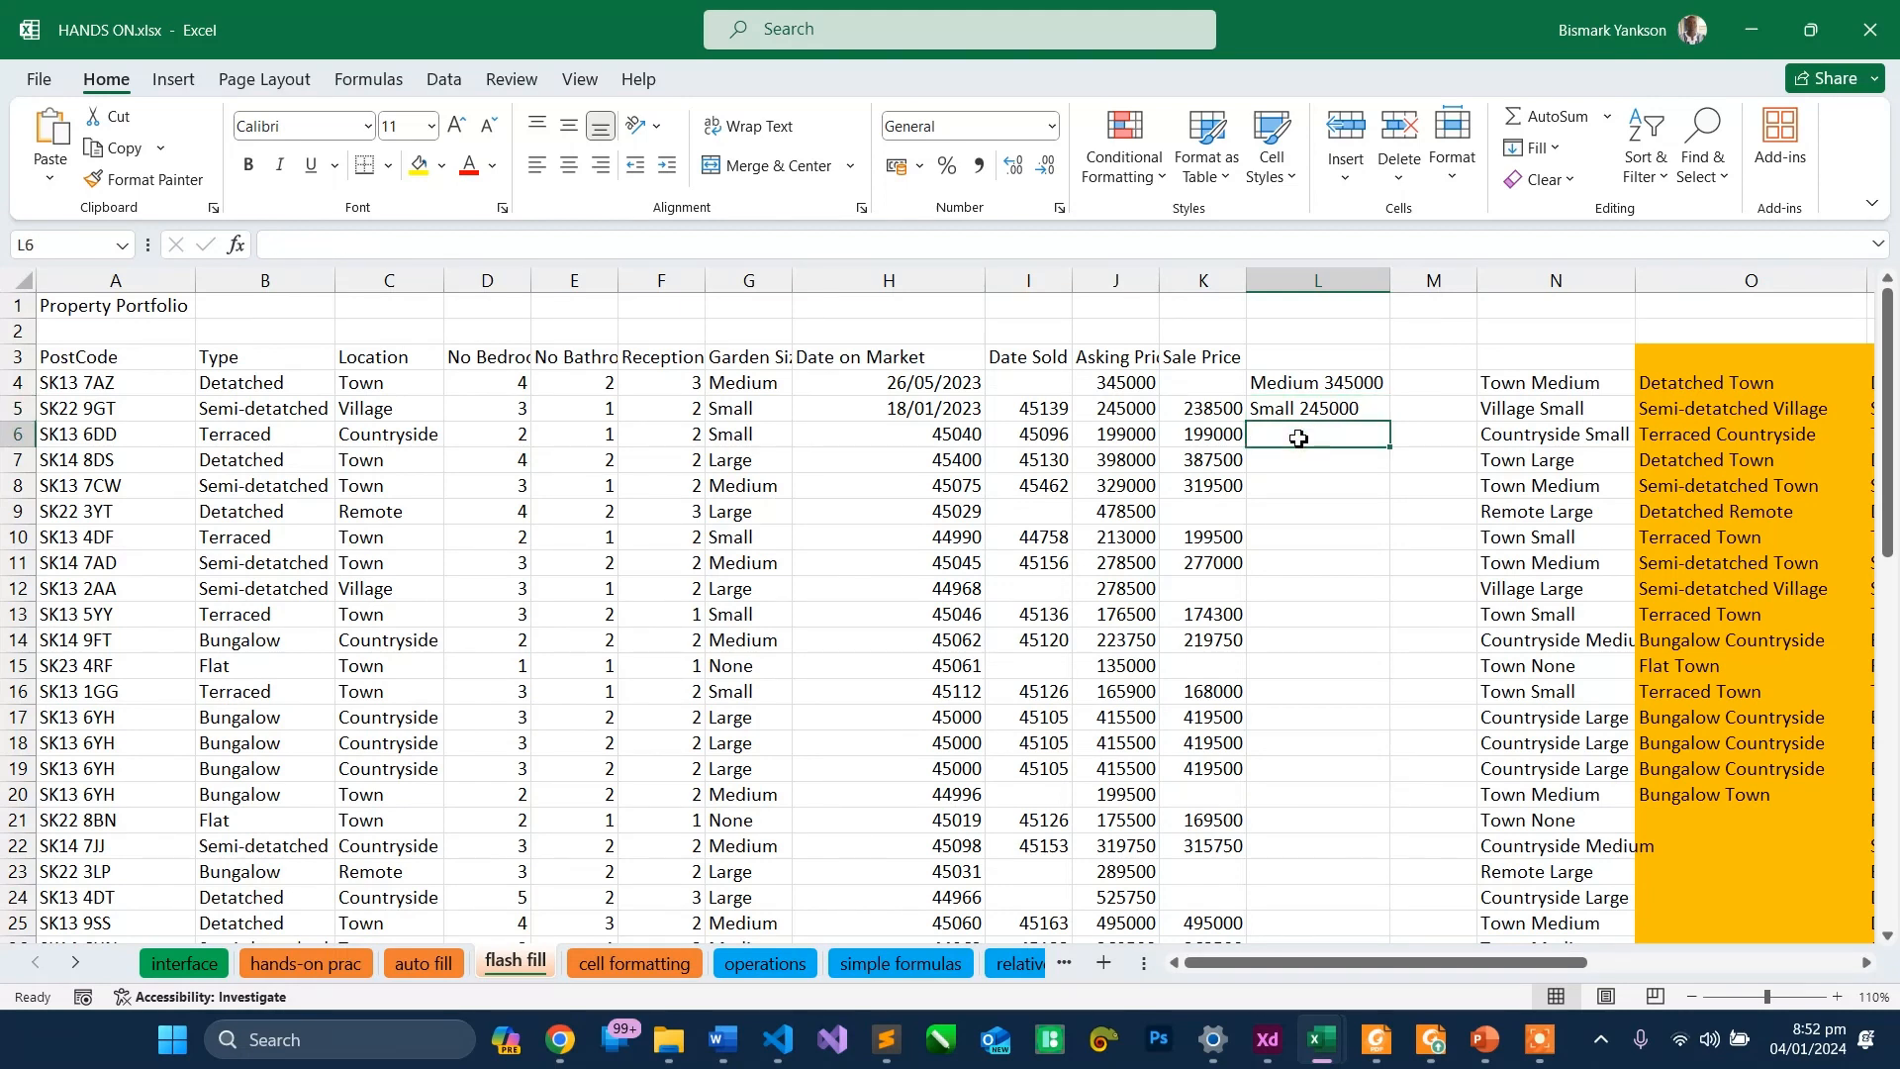
pyautogui.write('S')
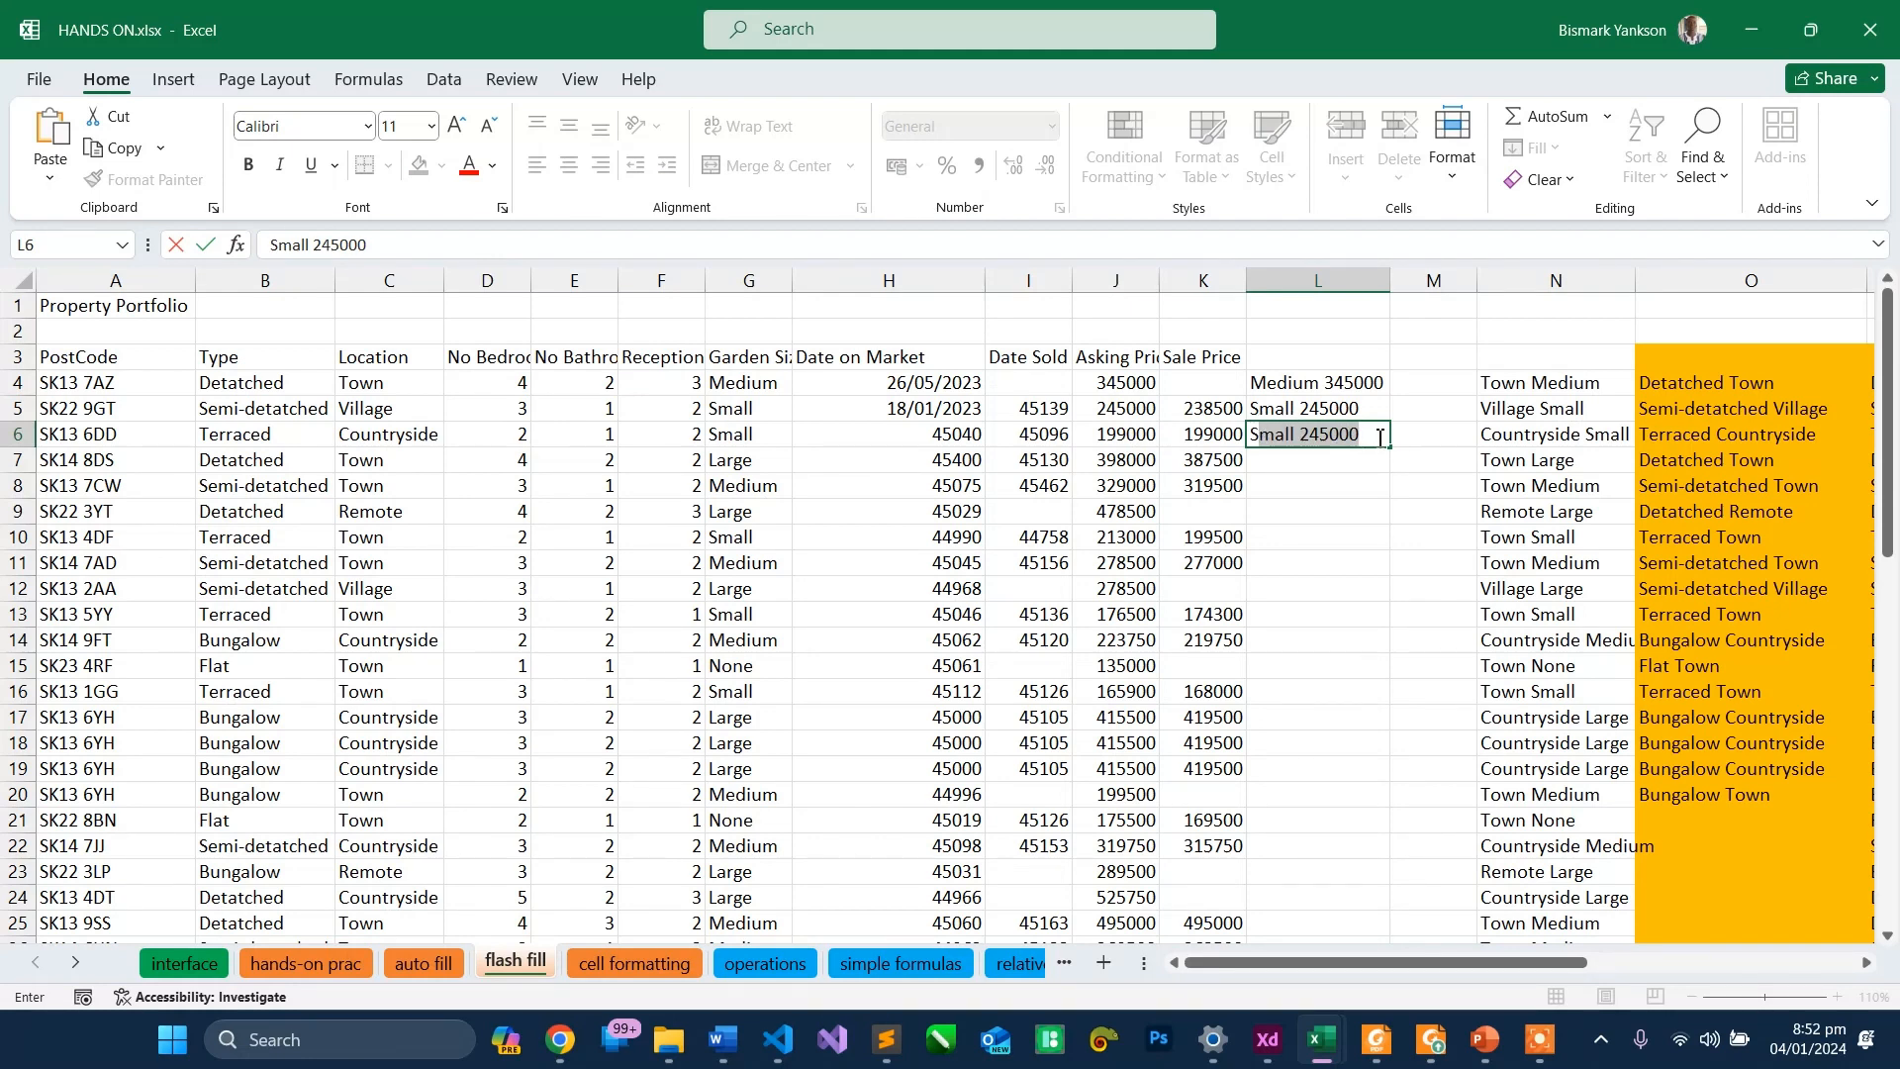
pyautogui.press('Escape')
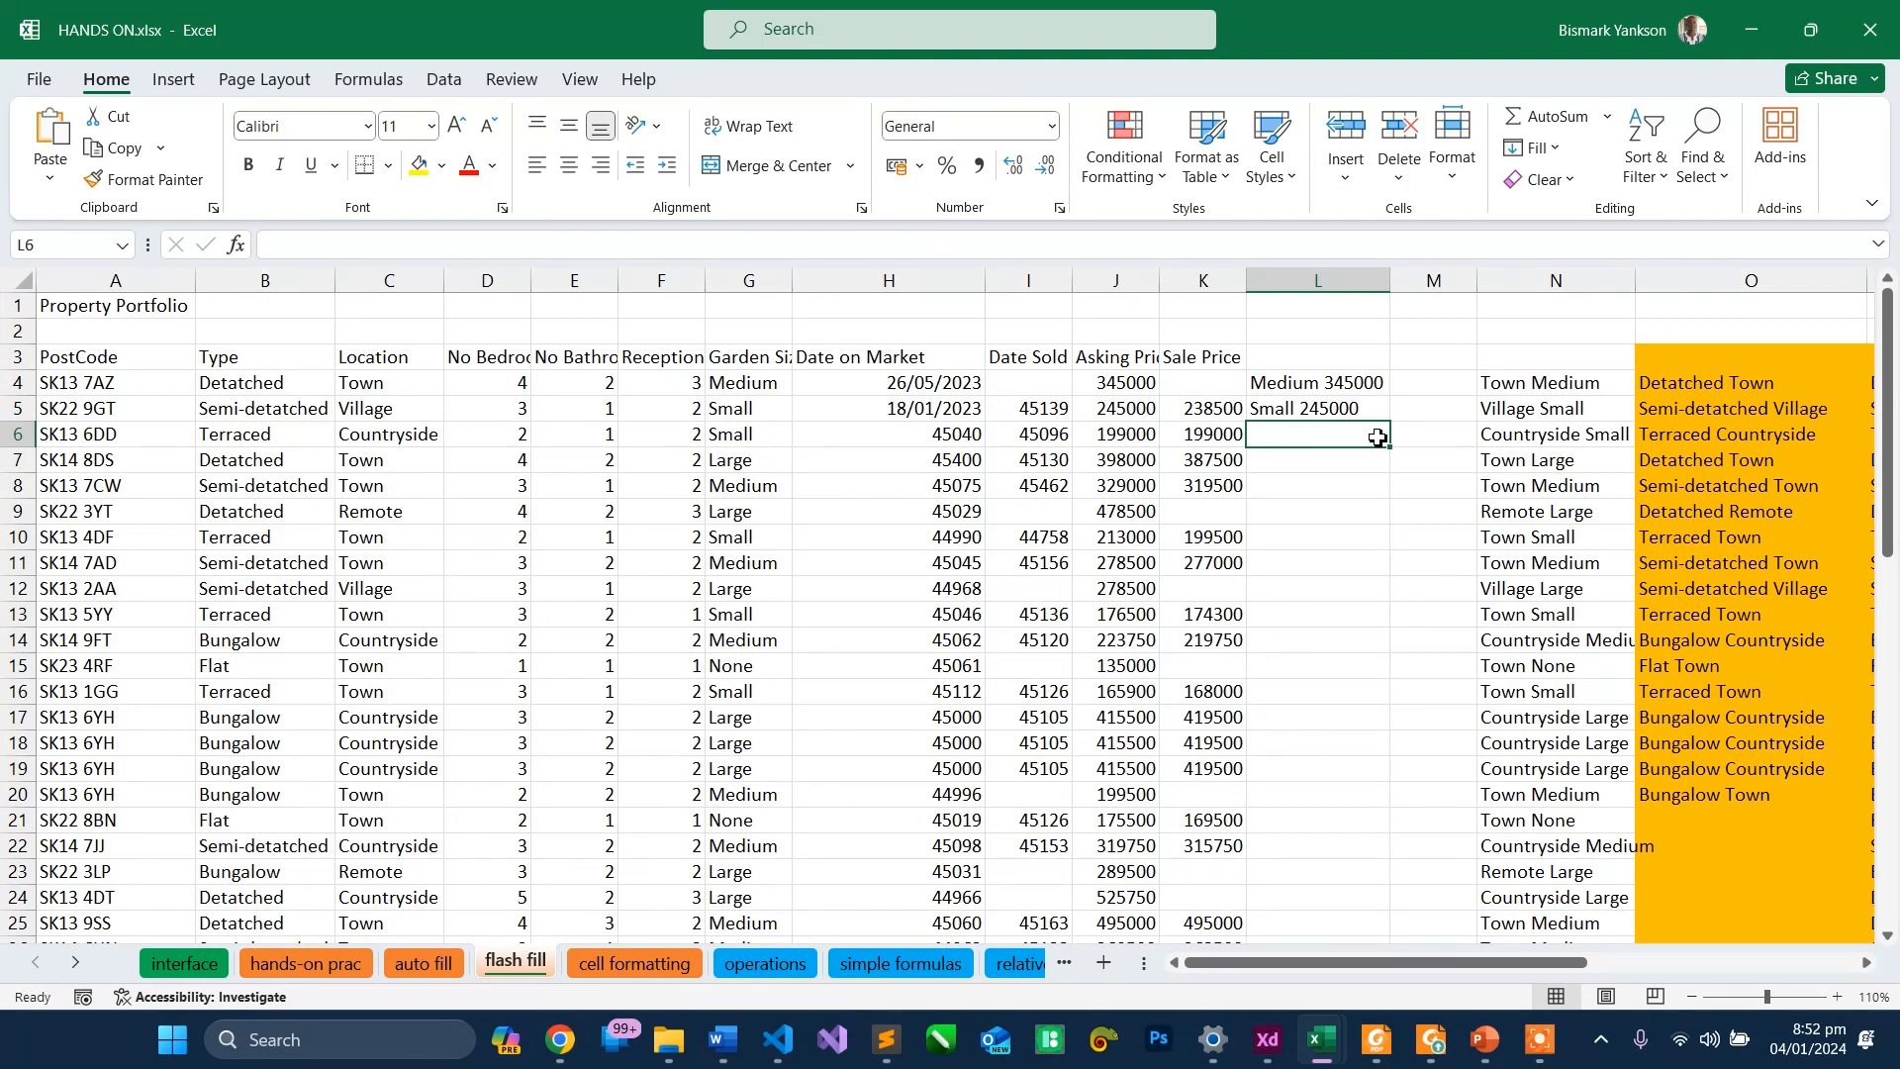
# - Flash fill the rest of column L with garden size and asking price, using only L5 as the active cell
pyautogui.click(1362, 408)
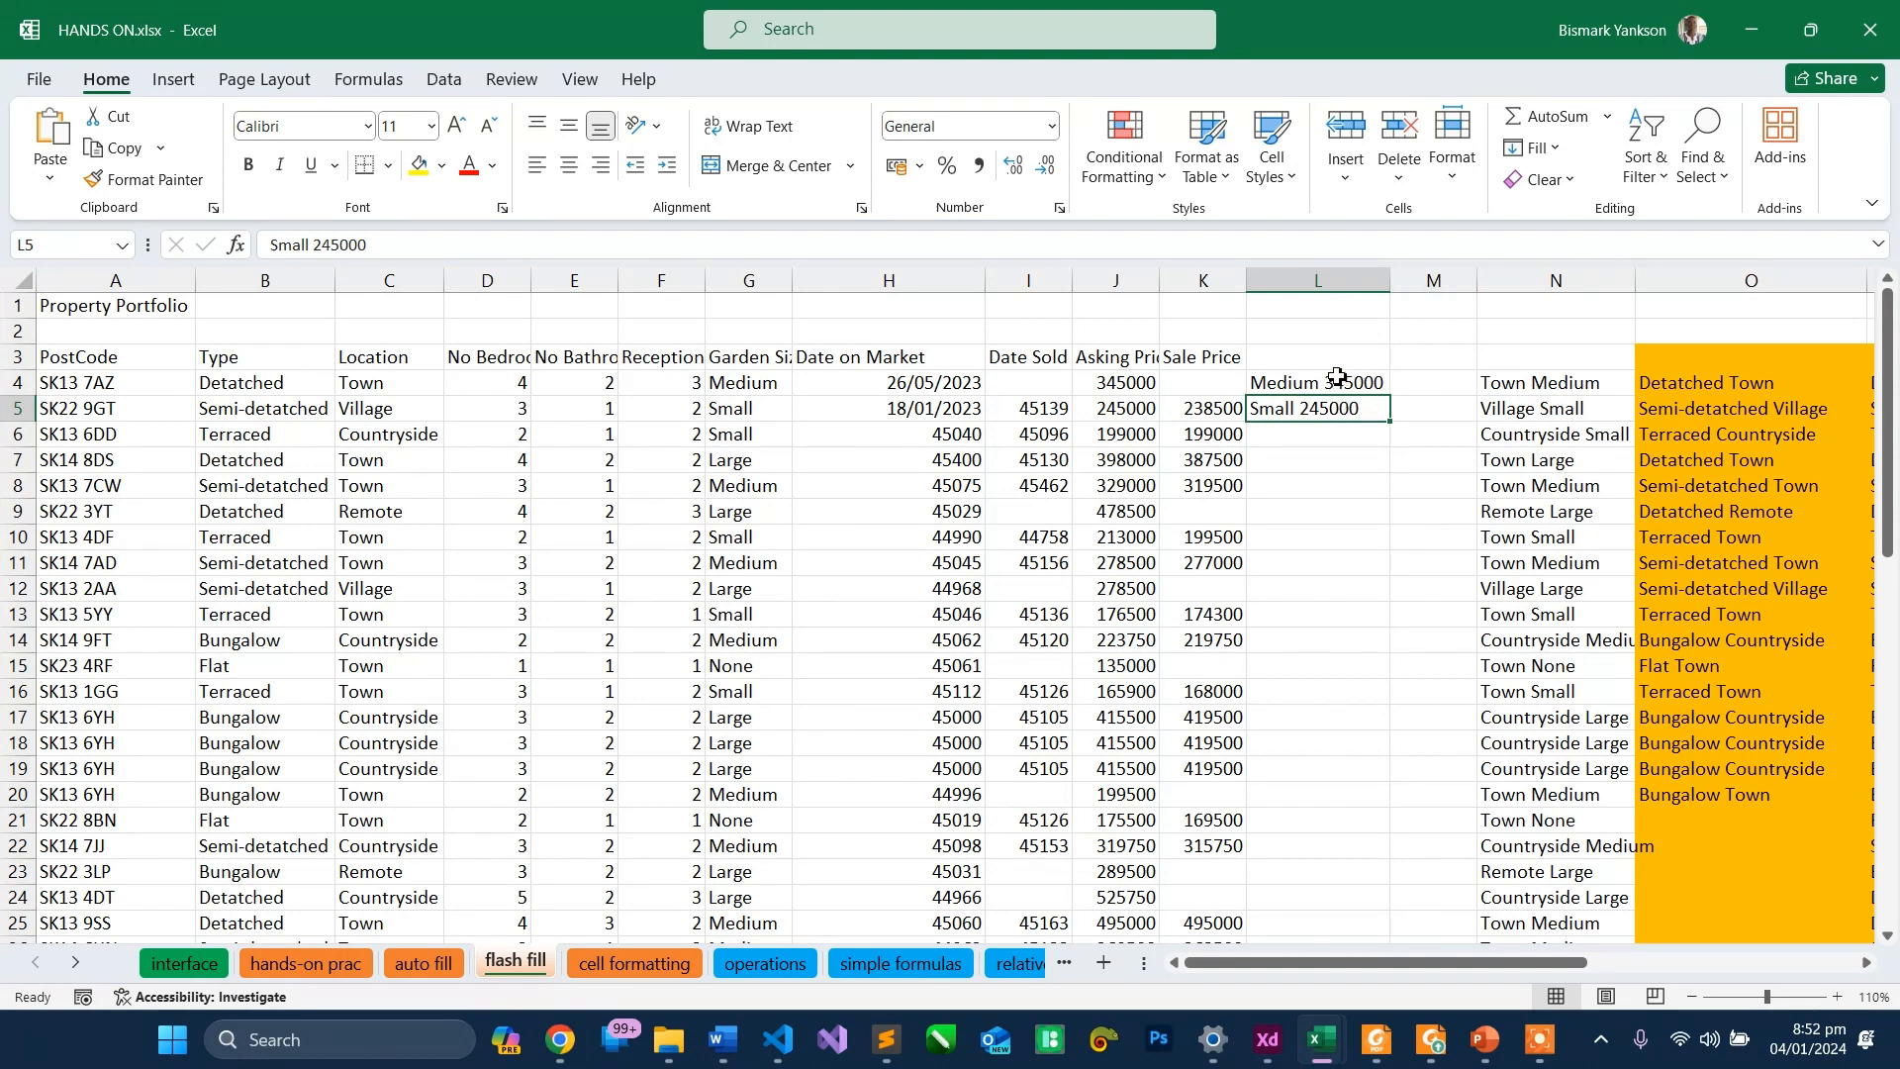
pyautogui.click(1336, 384)
pyautogui.click(1336, 411)
pyautogui.moveTo(1336, 386); pyautogui.dragTo(1328, 405)
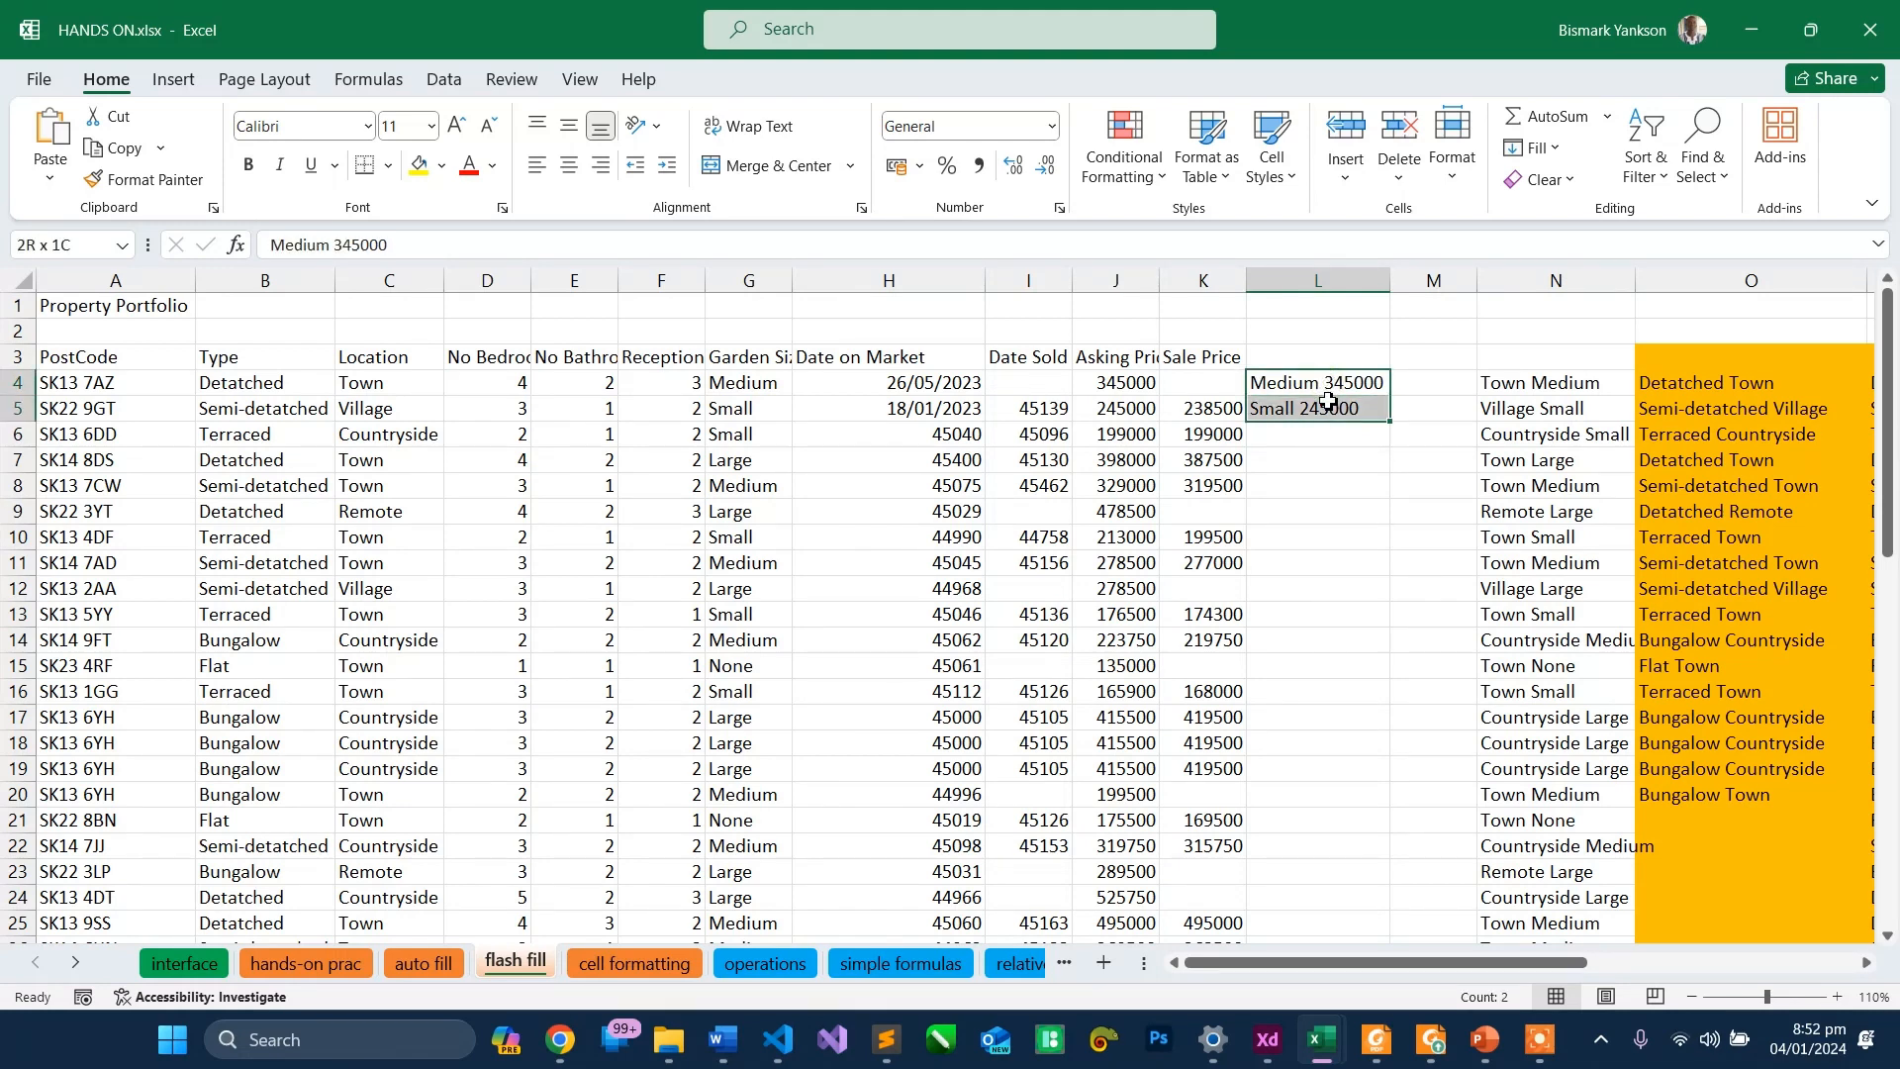
pyautogui.click(1328, 406)
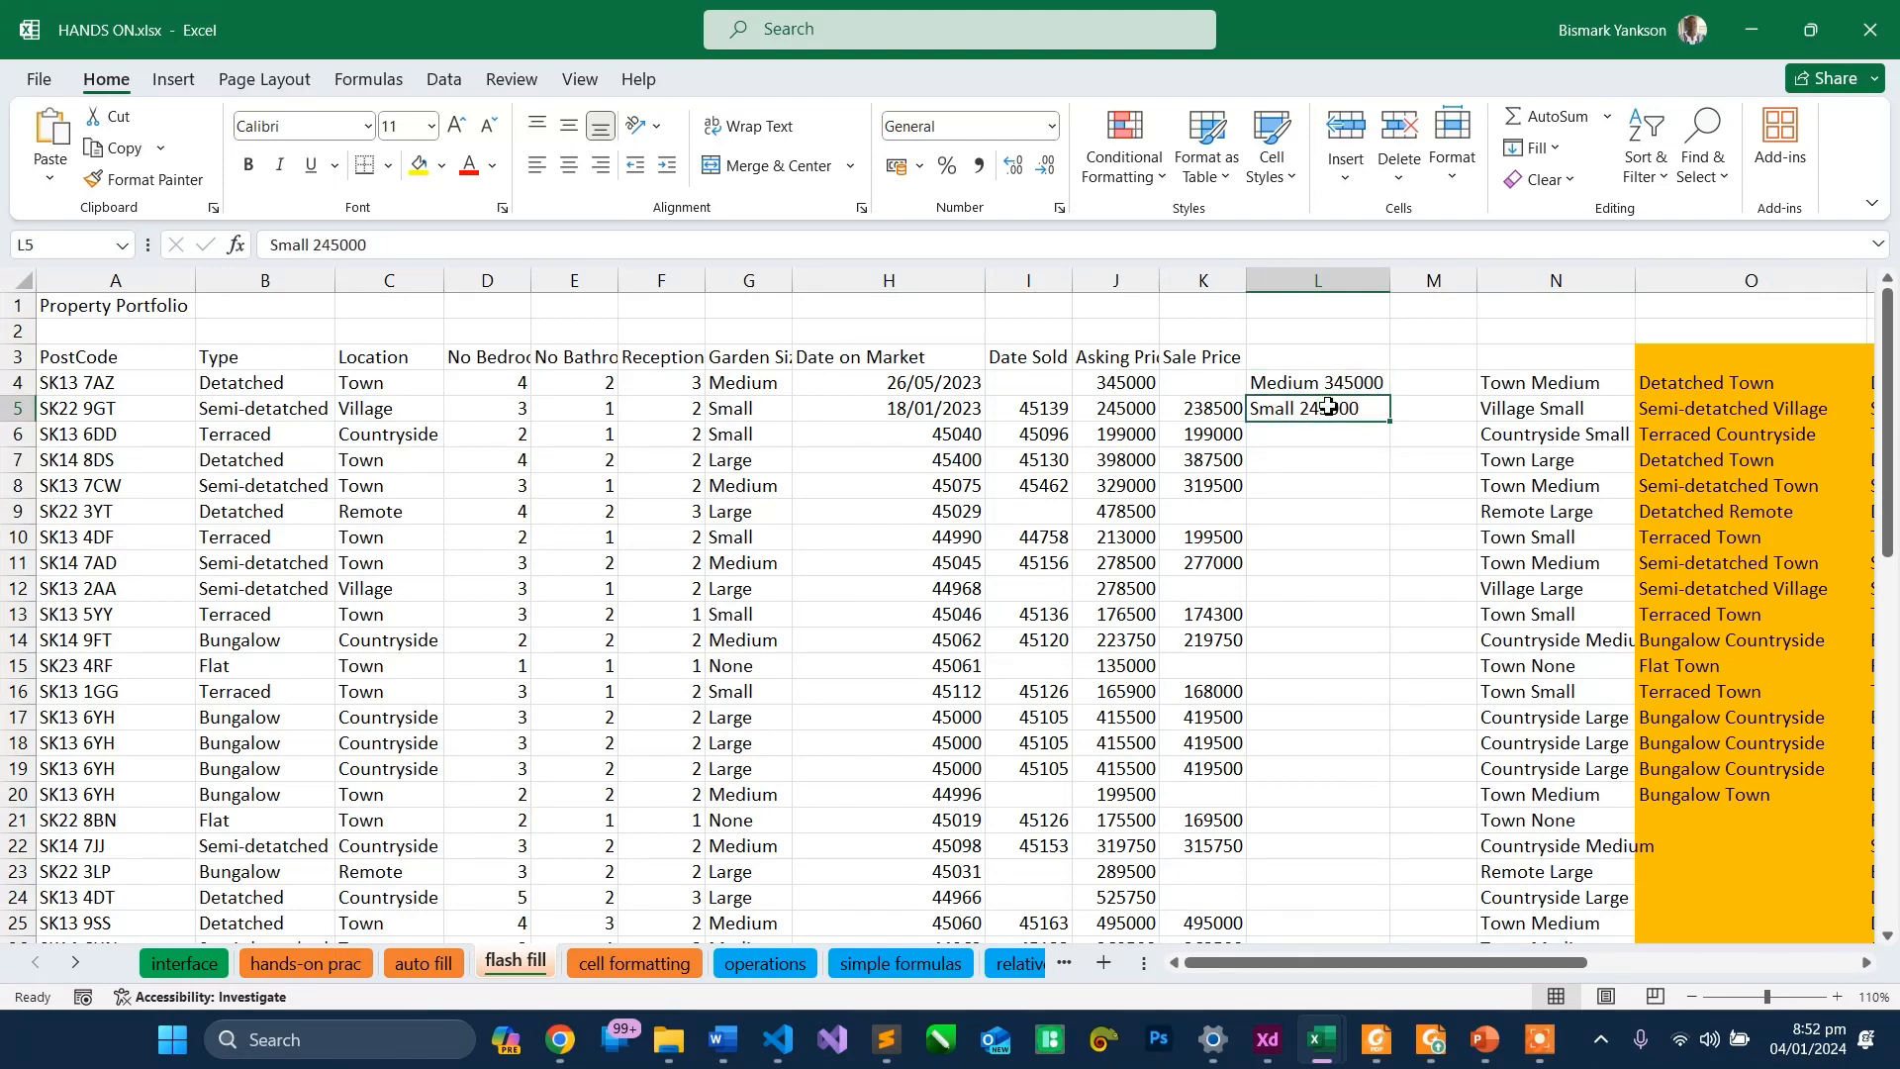
pyautogui.click(1537, 147)
pyautogui.click(1559, 431)
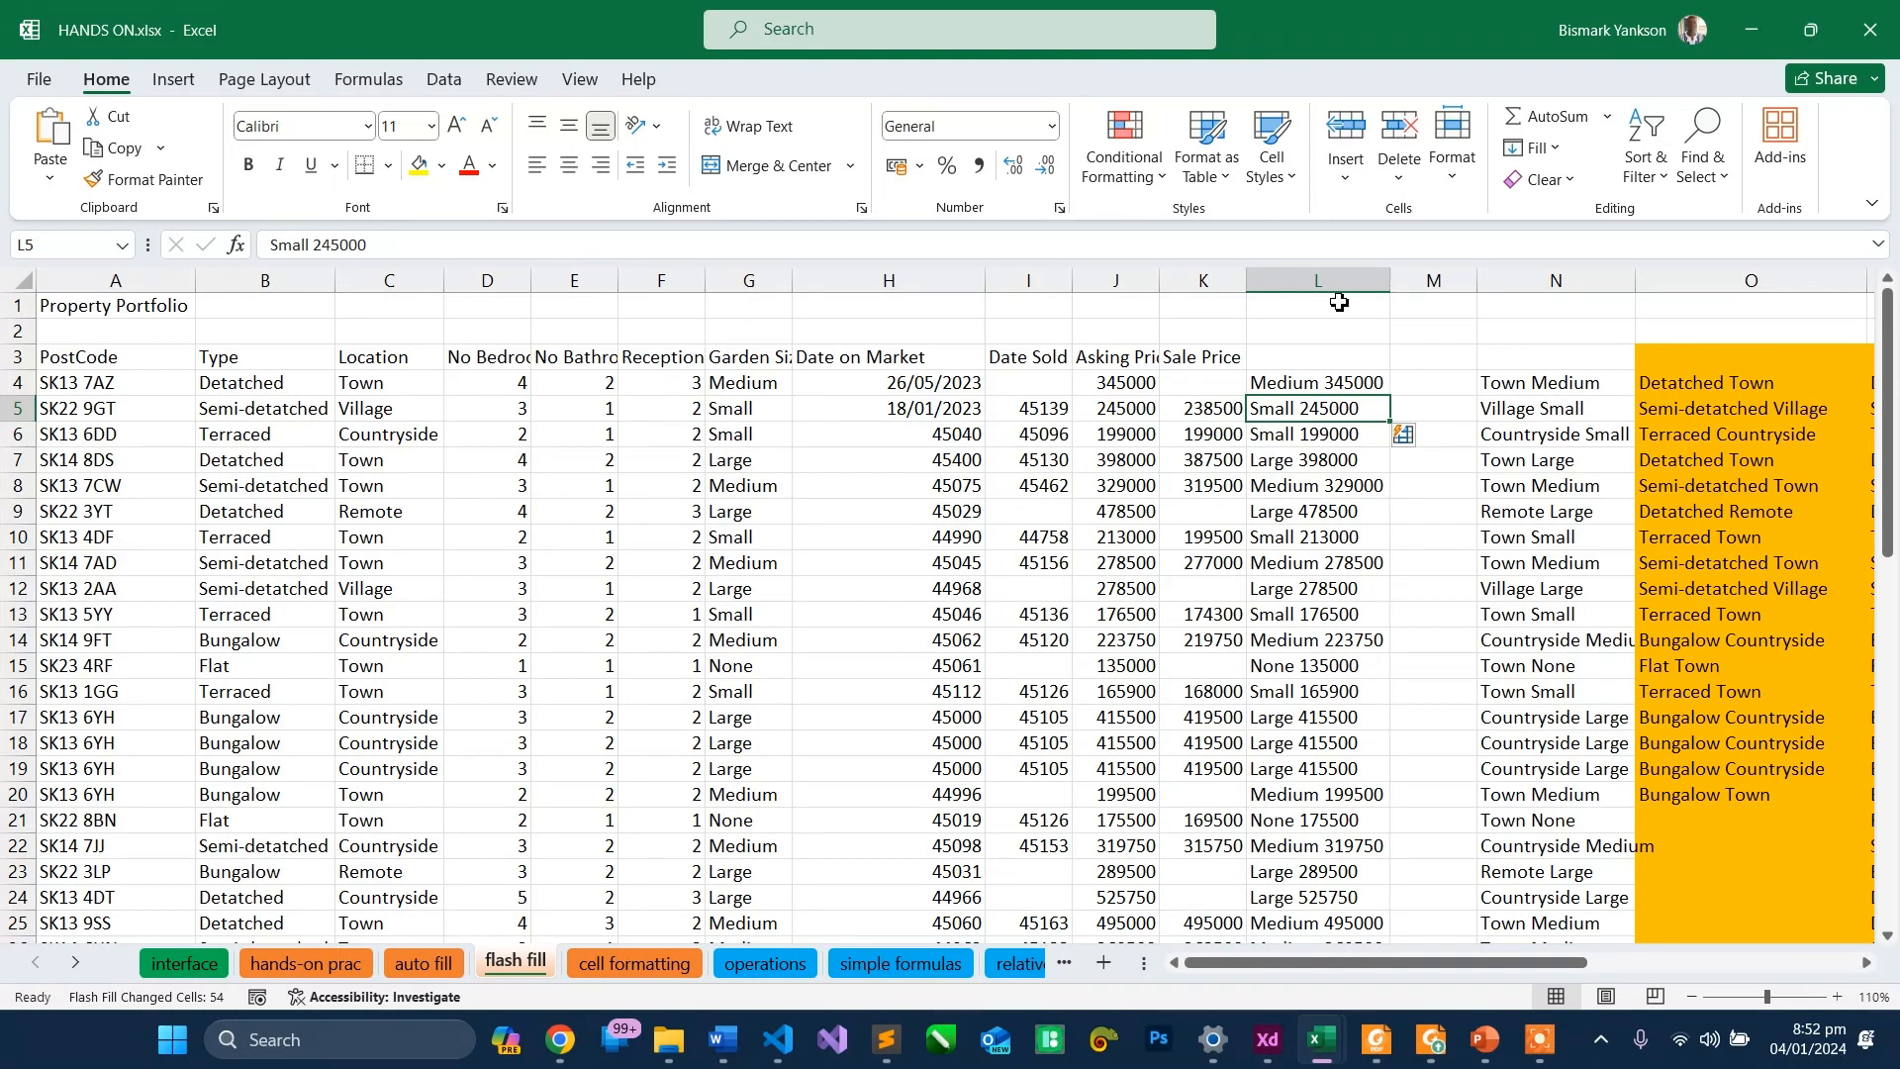
# - Widen the Sale Price column K to separate it from the combined garden size and asking price column
pyautogui.click(1140, 382)
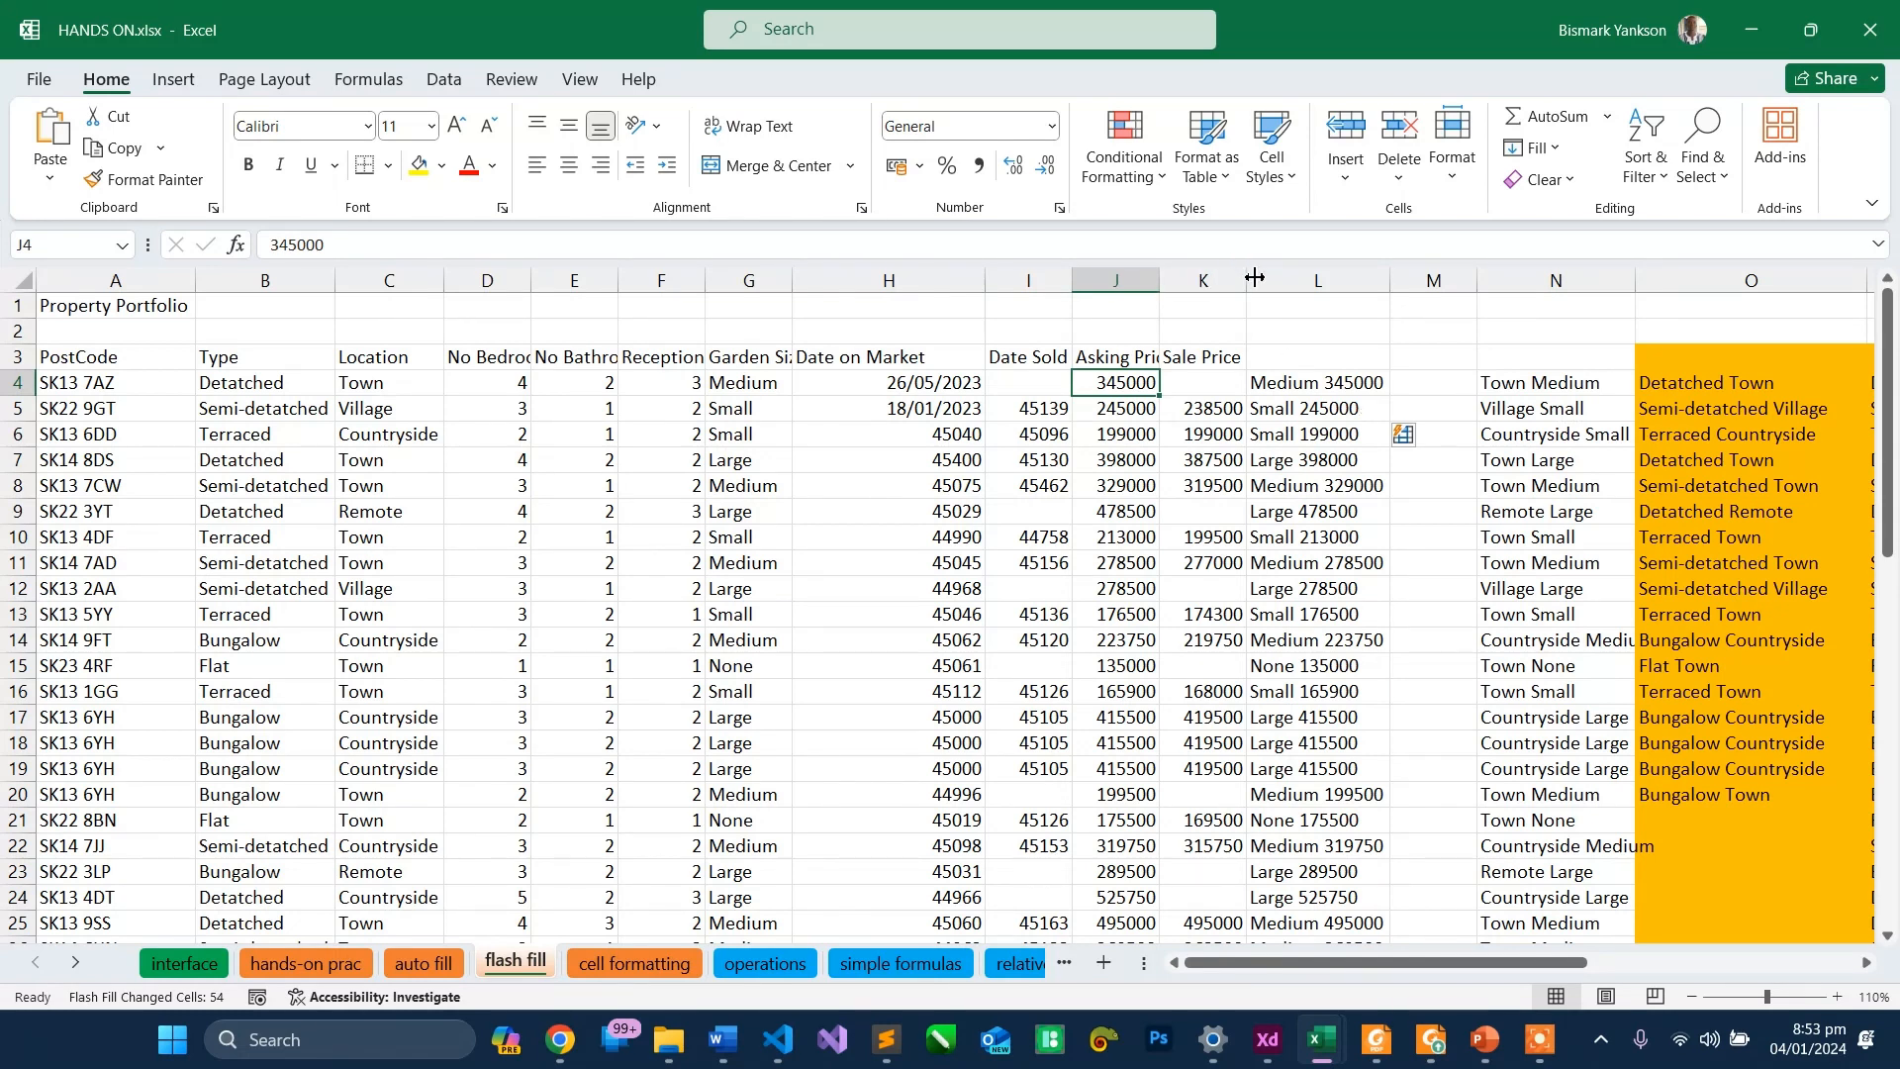
pyautogui.moveTo(1247, 282); pyautogui.dragTo(1306, 283)
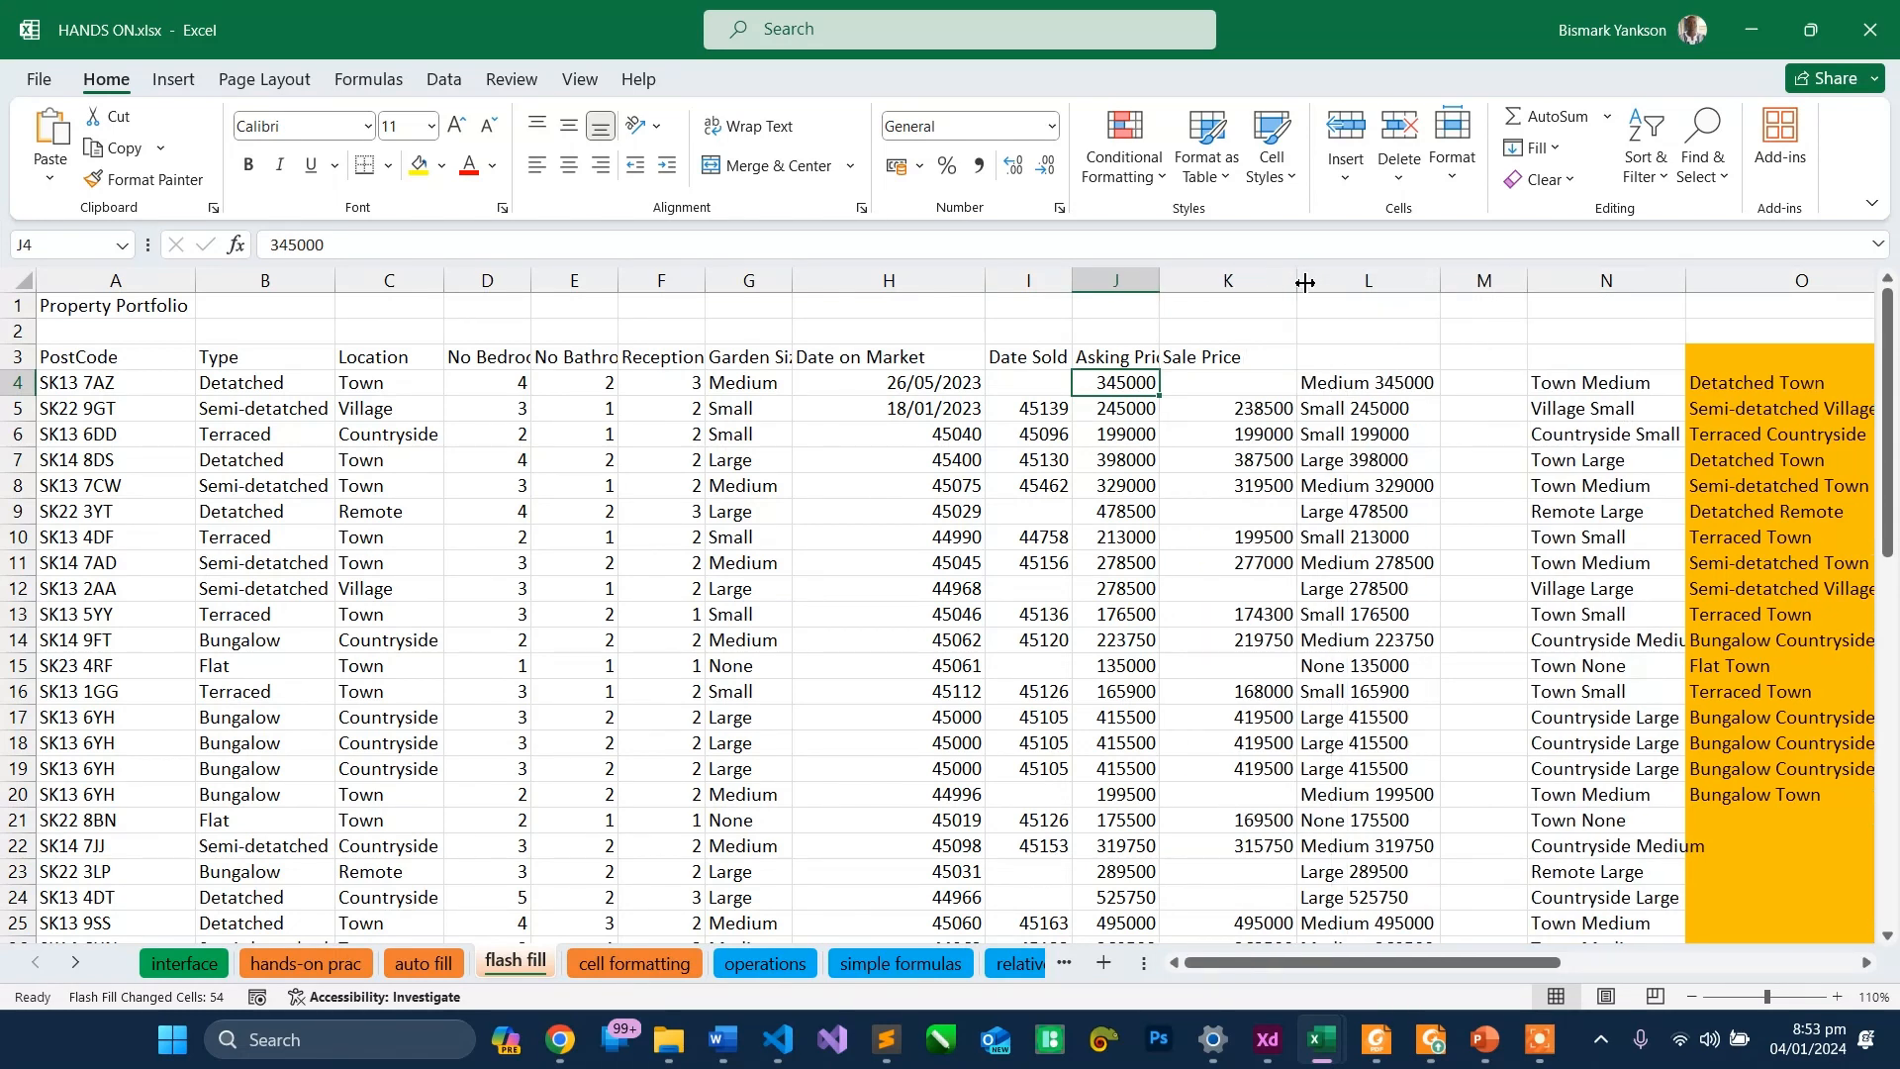
pyautogui.click(1347, 407)
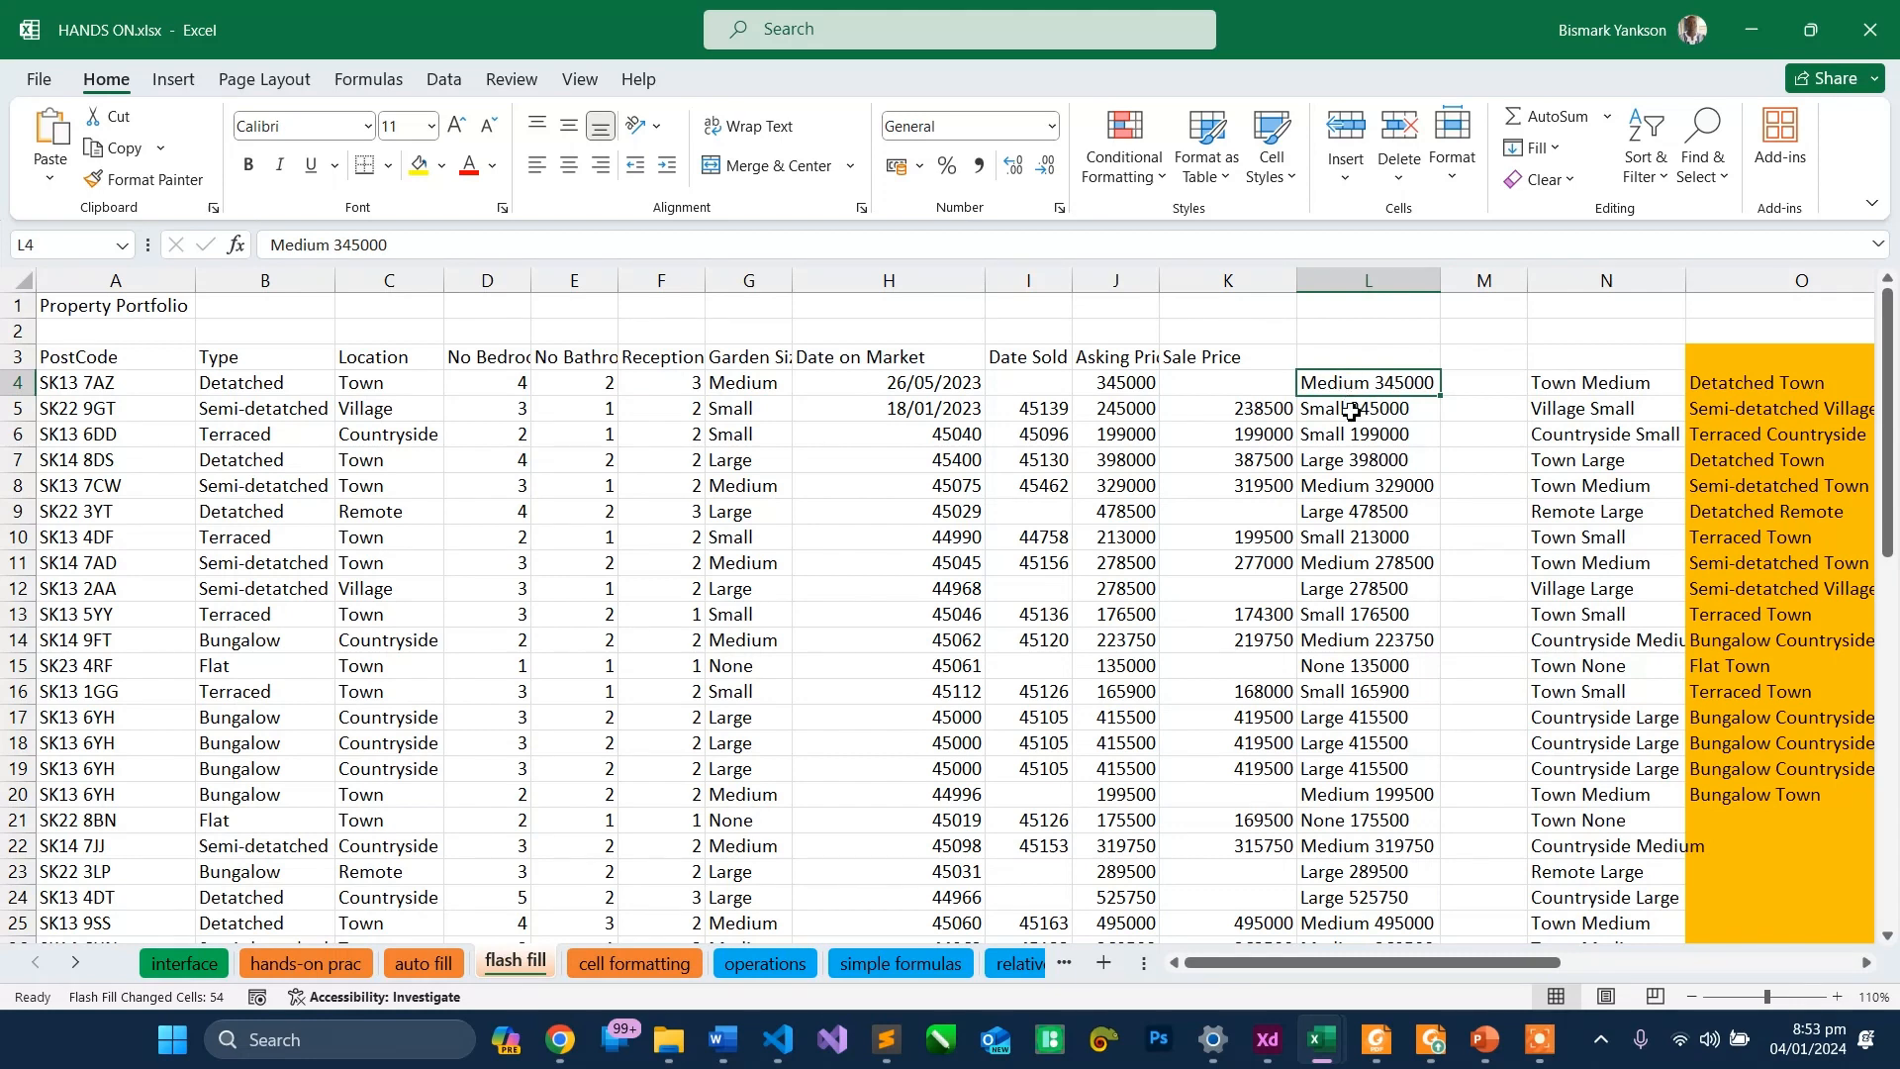
# - Try to flash fill the already completed column L again from L5
pyautogui.click(1351, 410)
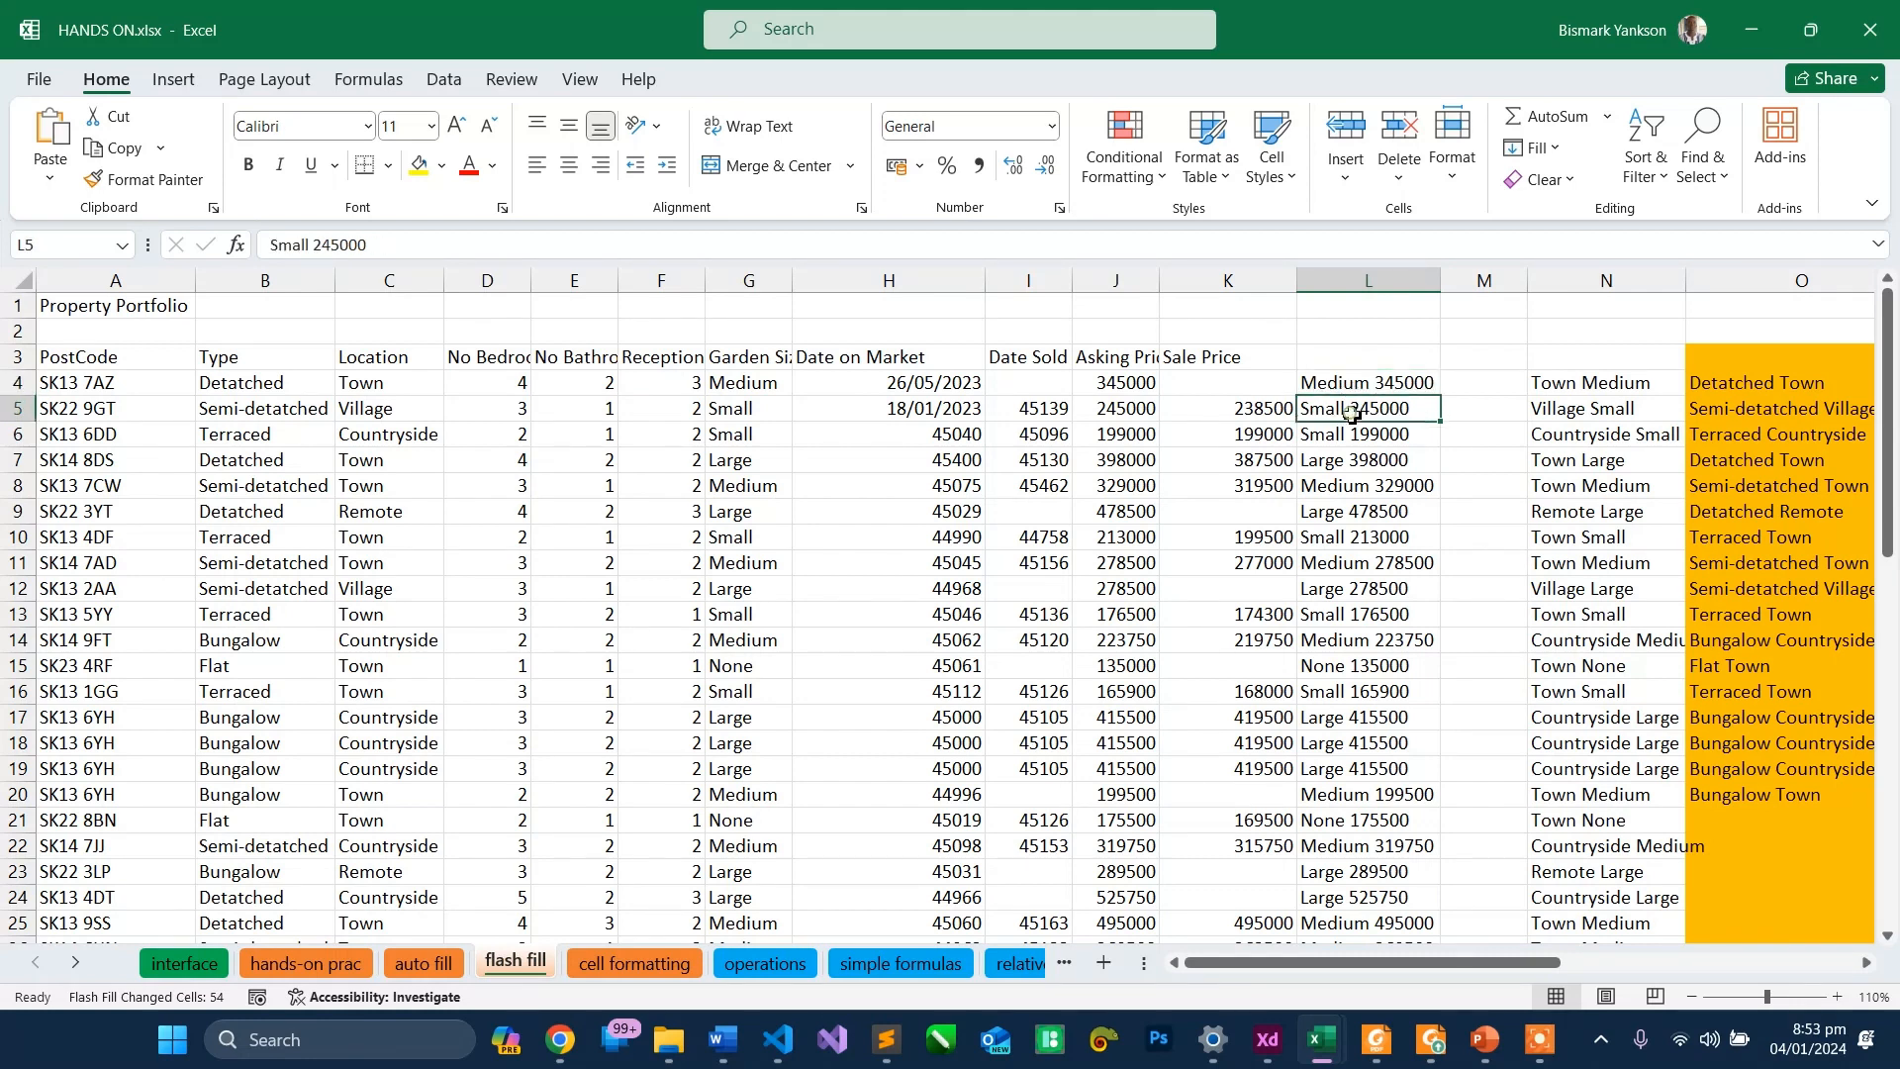
pyautogui.click(1537, 148)
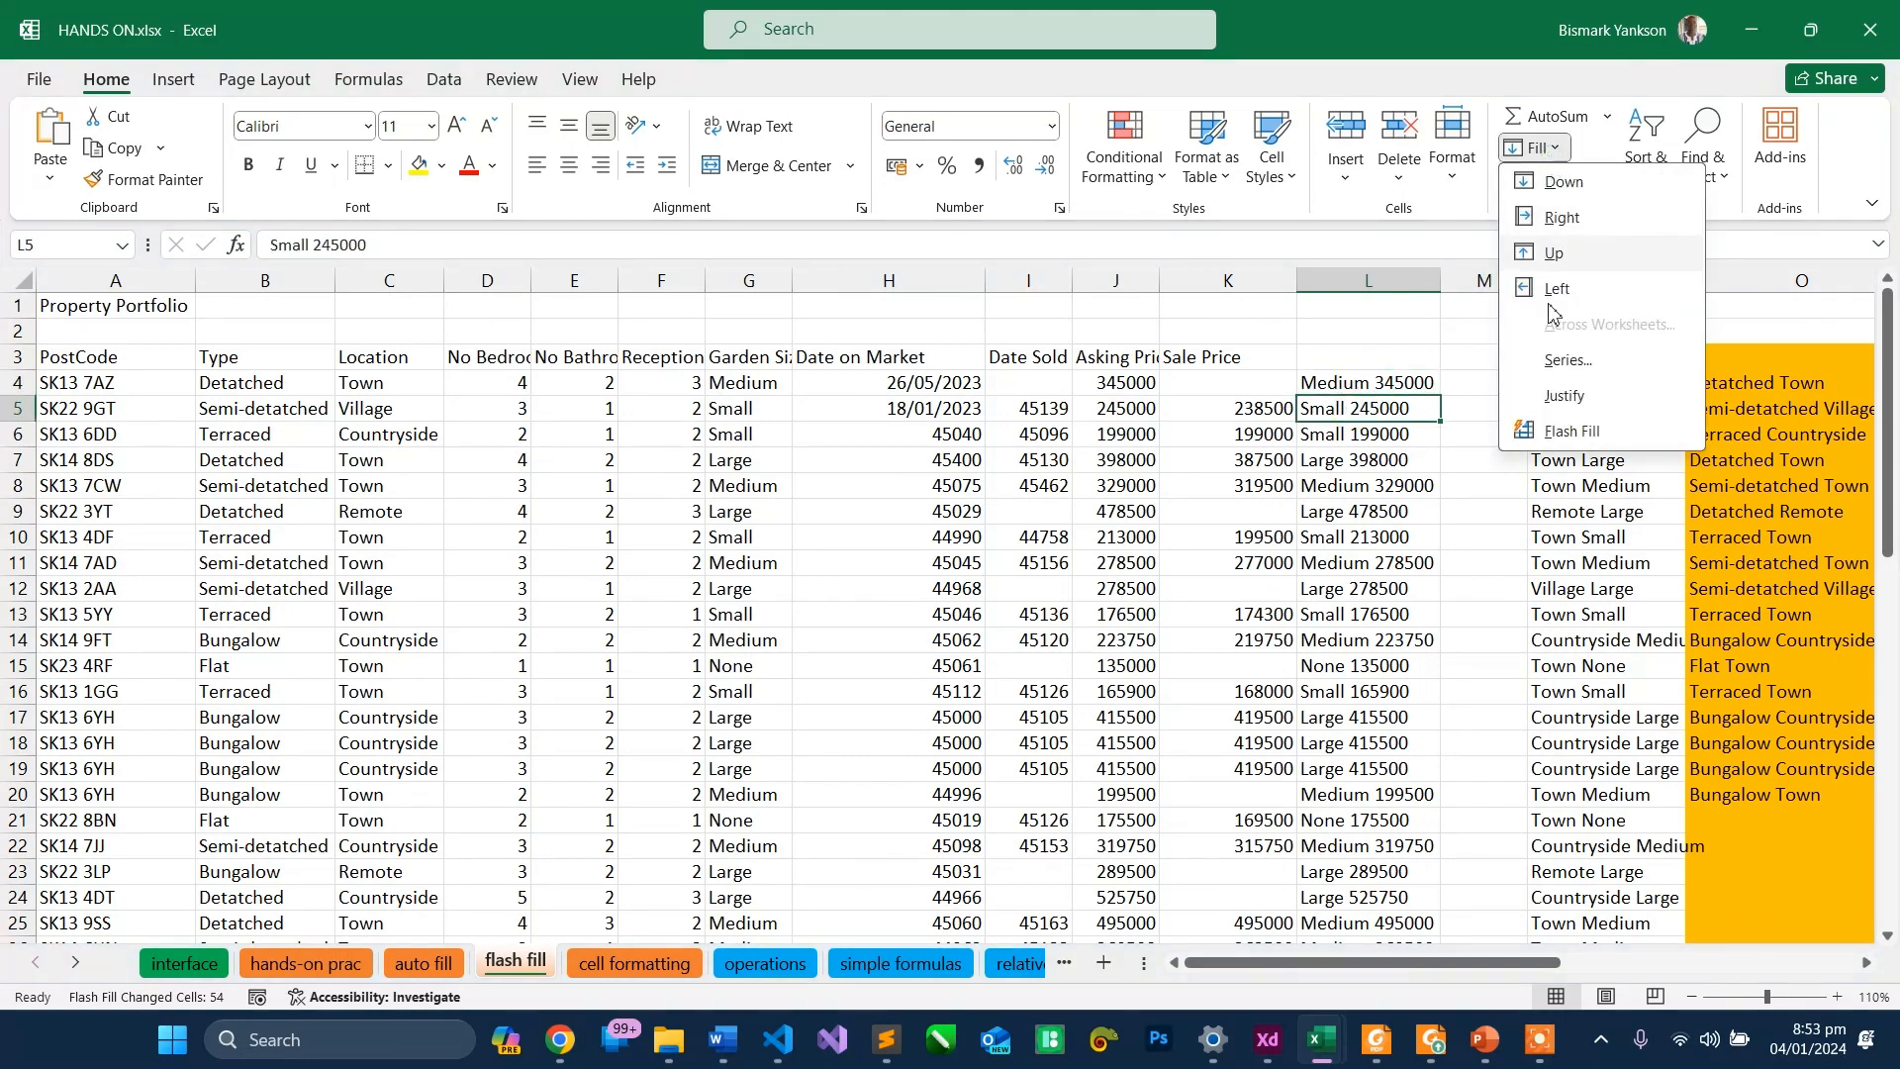
pyautogui.click(1557, 434)
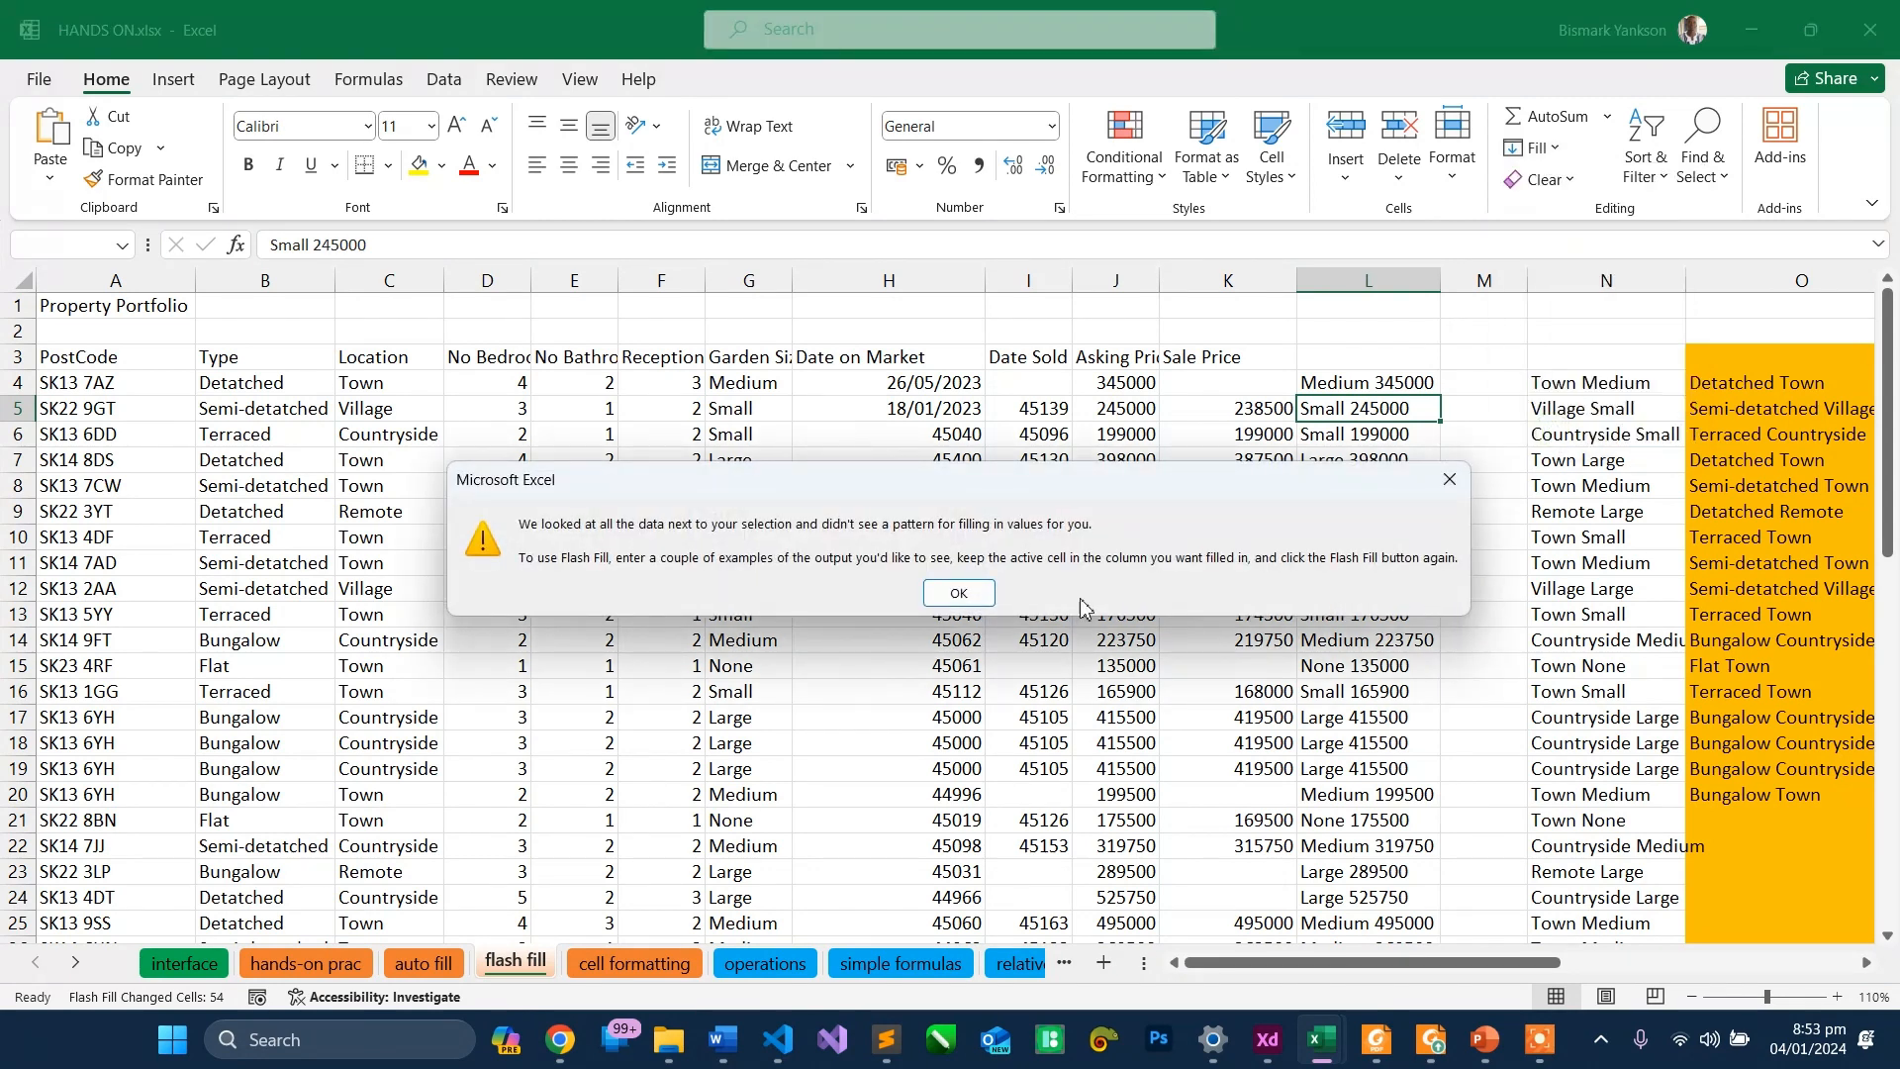
pyautogui.click(1448, 479)
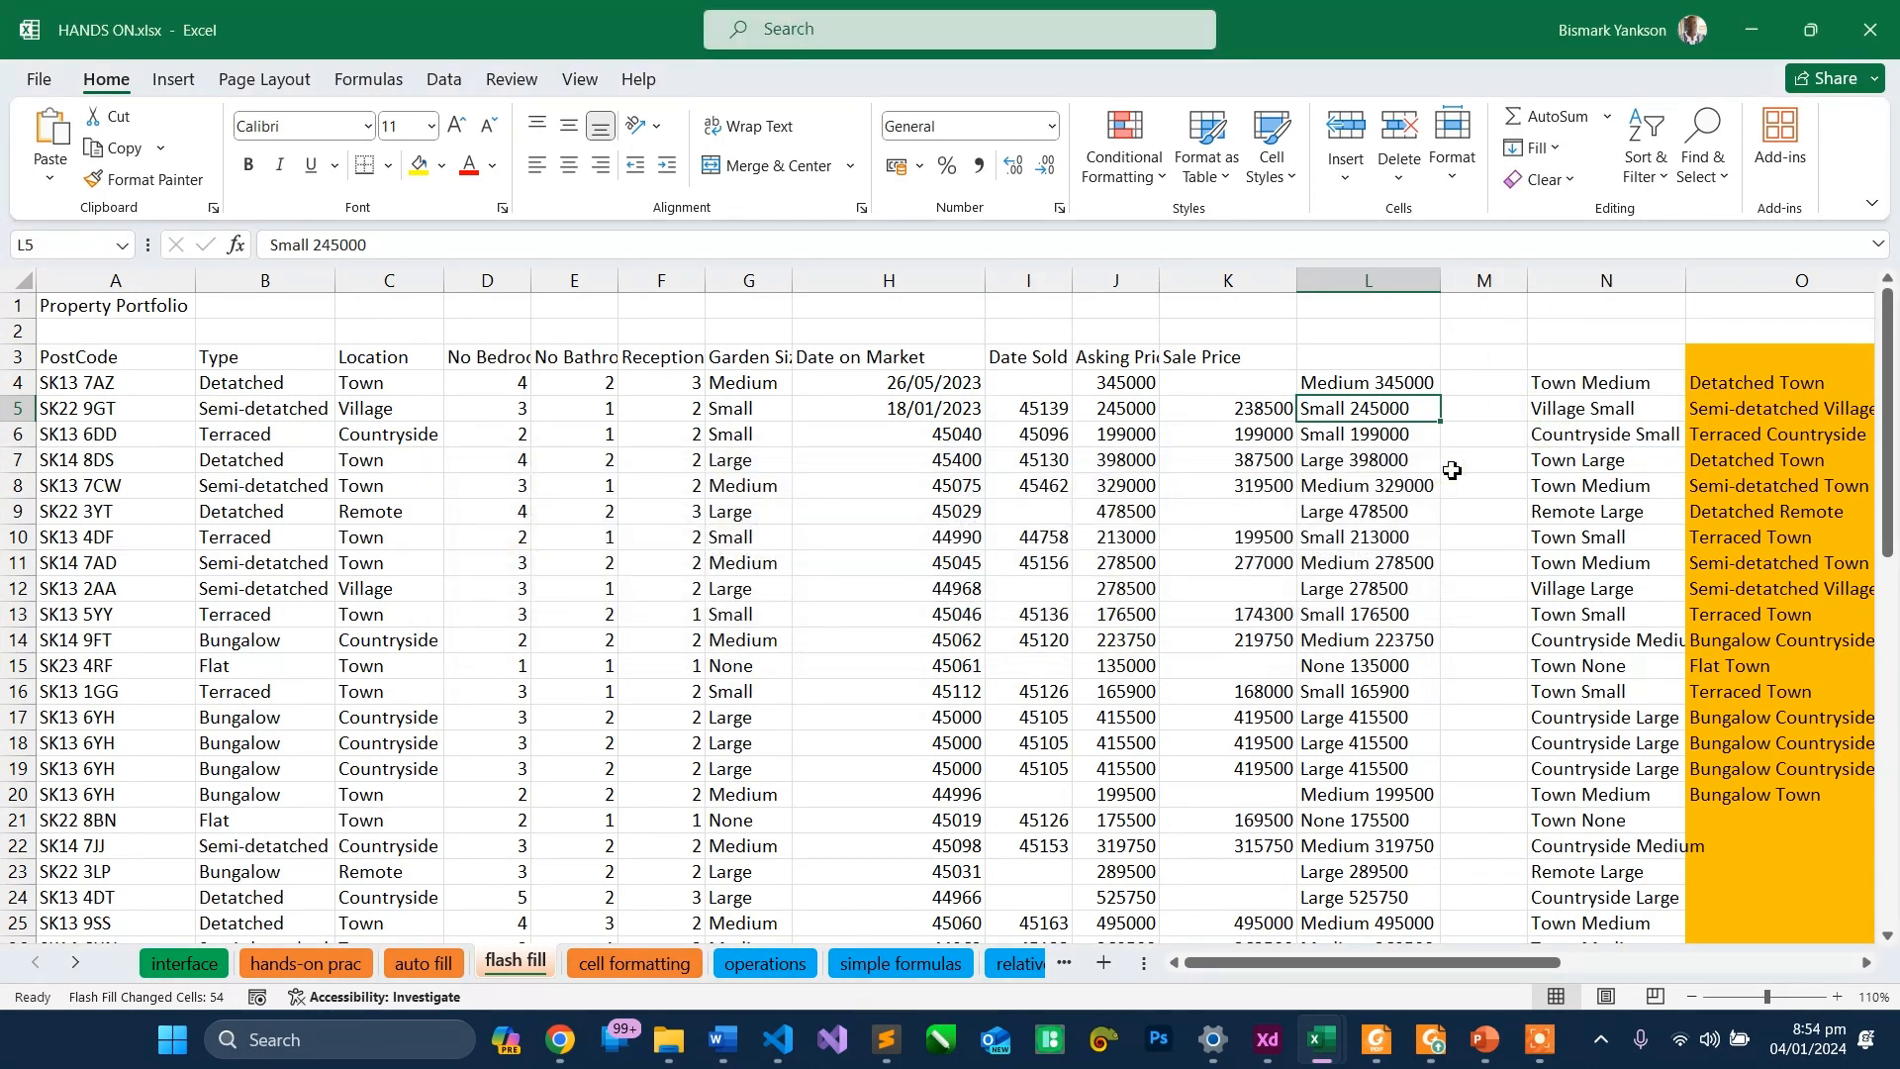
# - Widen the empty column M and enter Medium in M4 as the first example
pyautogui.moveTo(1886, 406); pyautogui.dragTo(1888, 297)
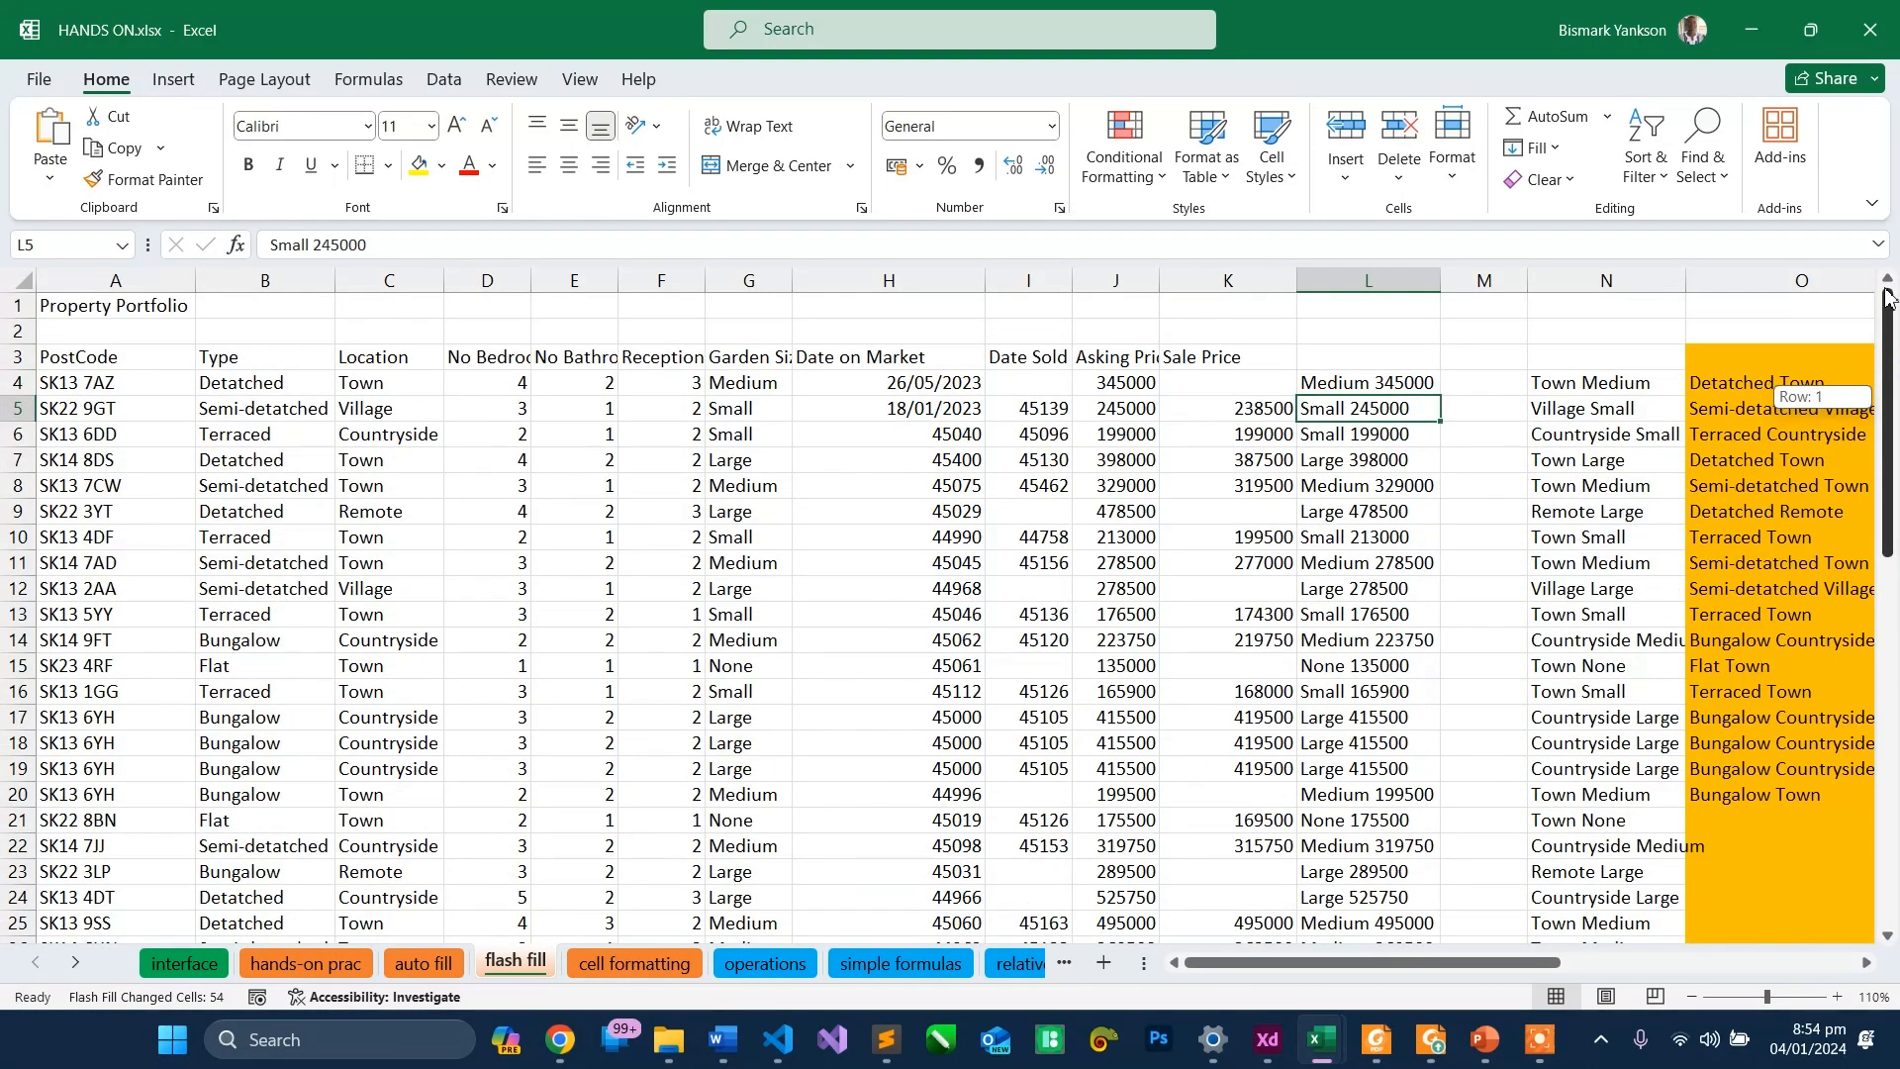
pyautogui.moveTo(1528, 281); pyautogui.dragTo(1653, 262)
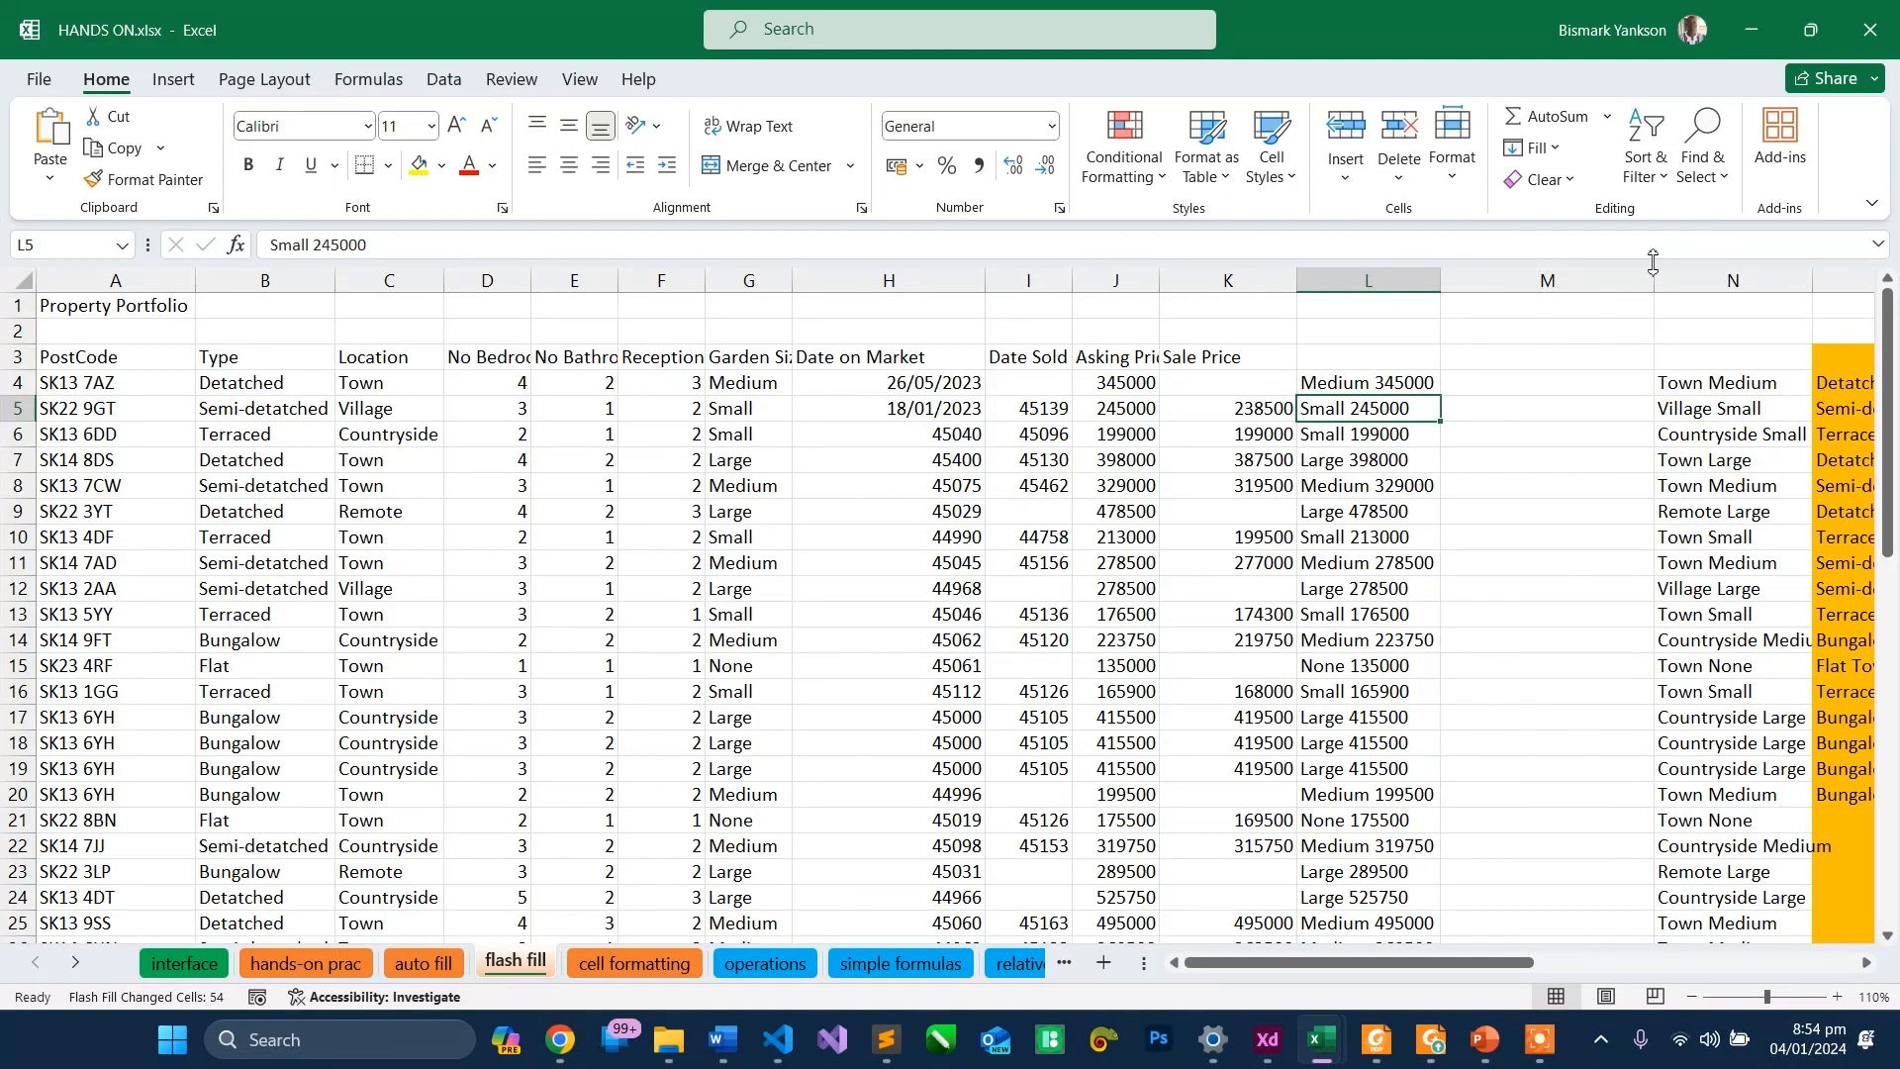
pyautogui.click(1495, 390)
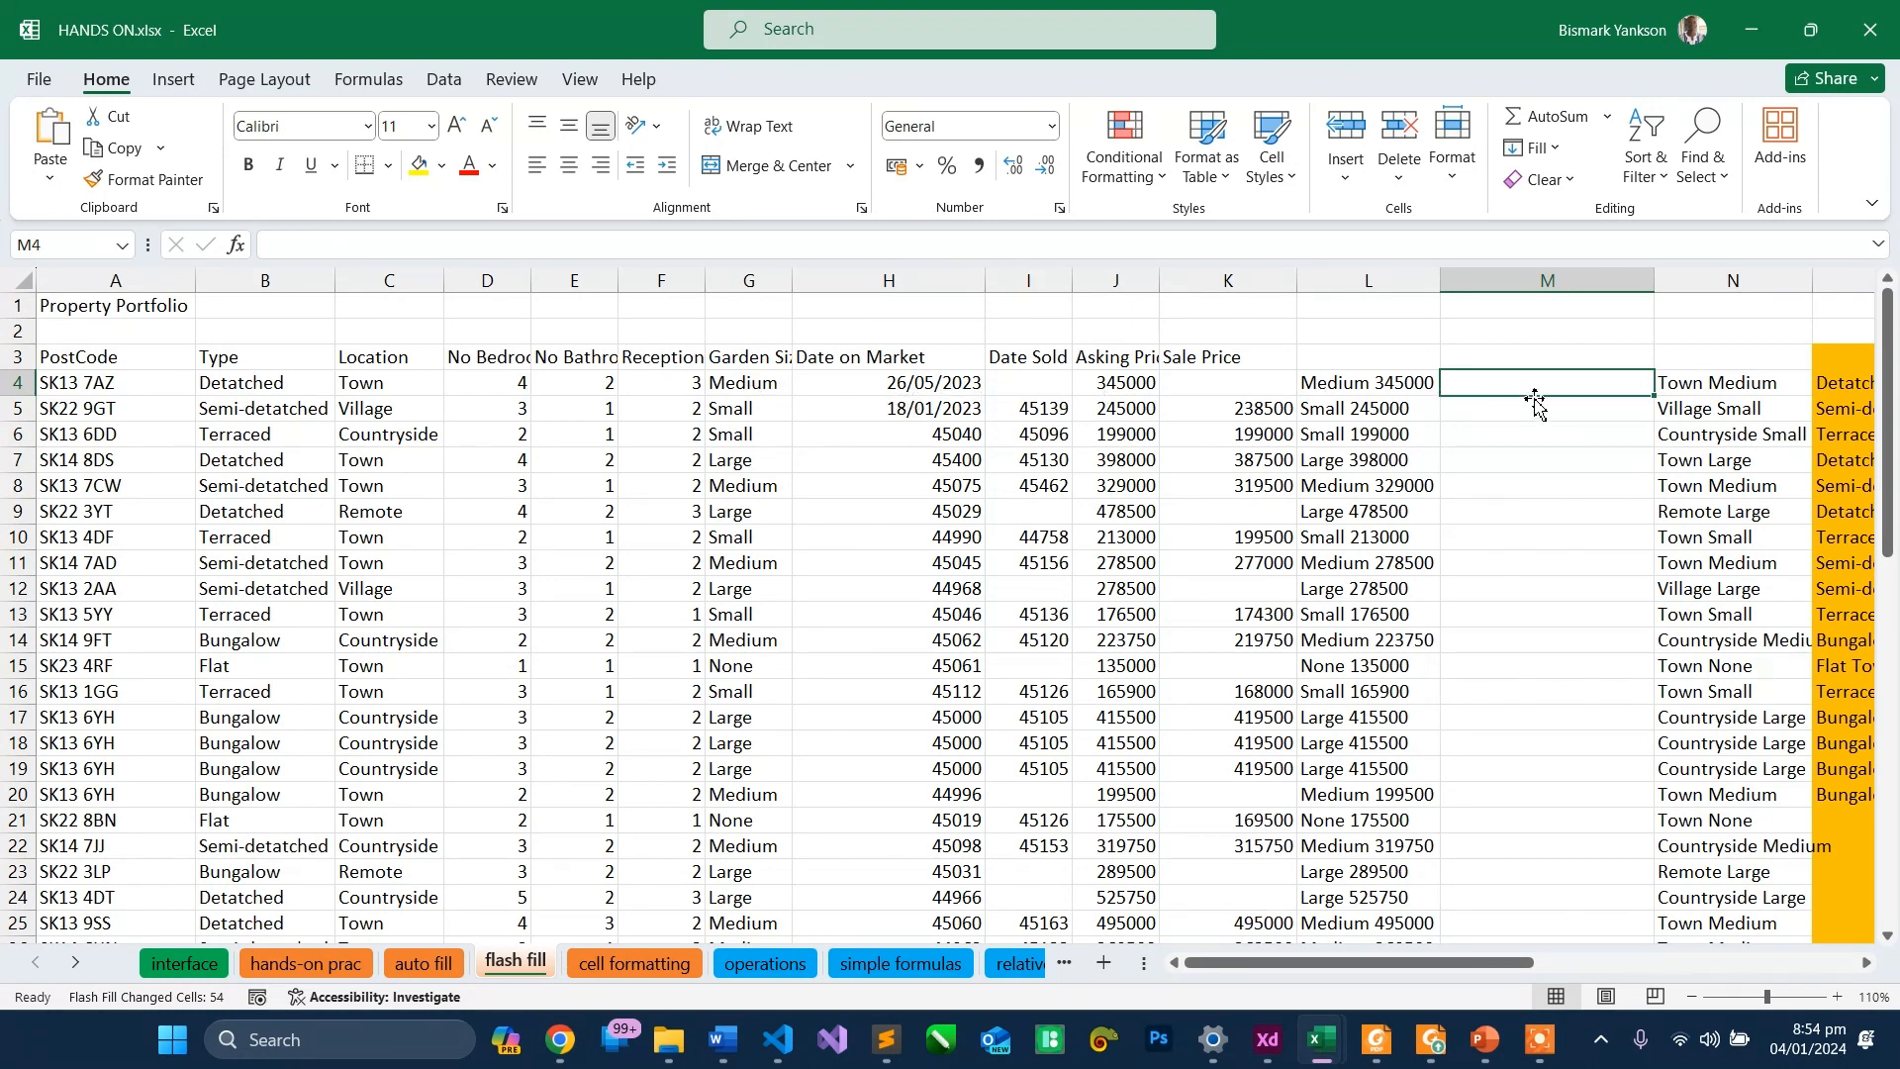
pyautogui.write('Me')
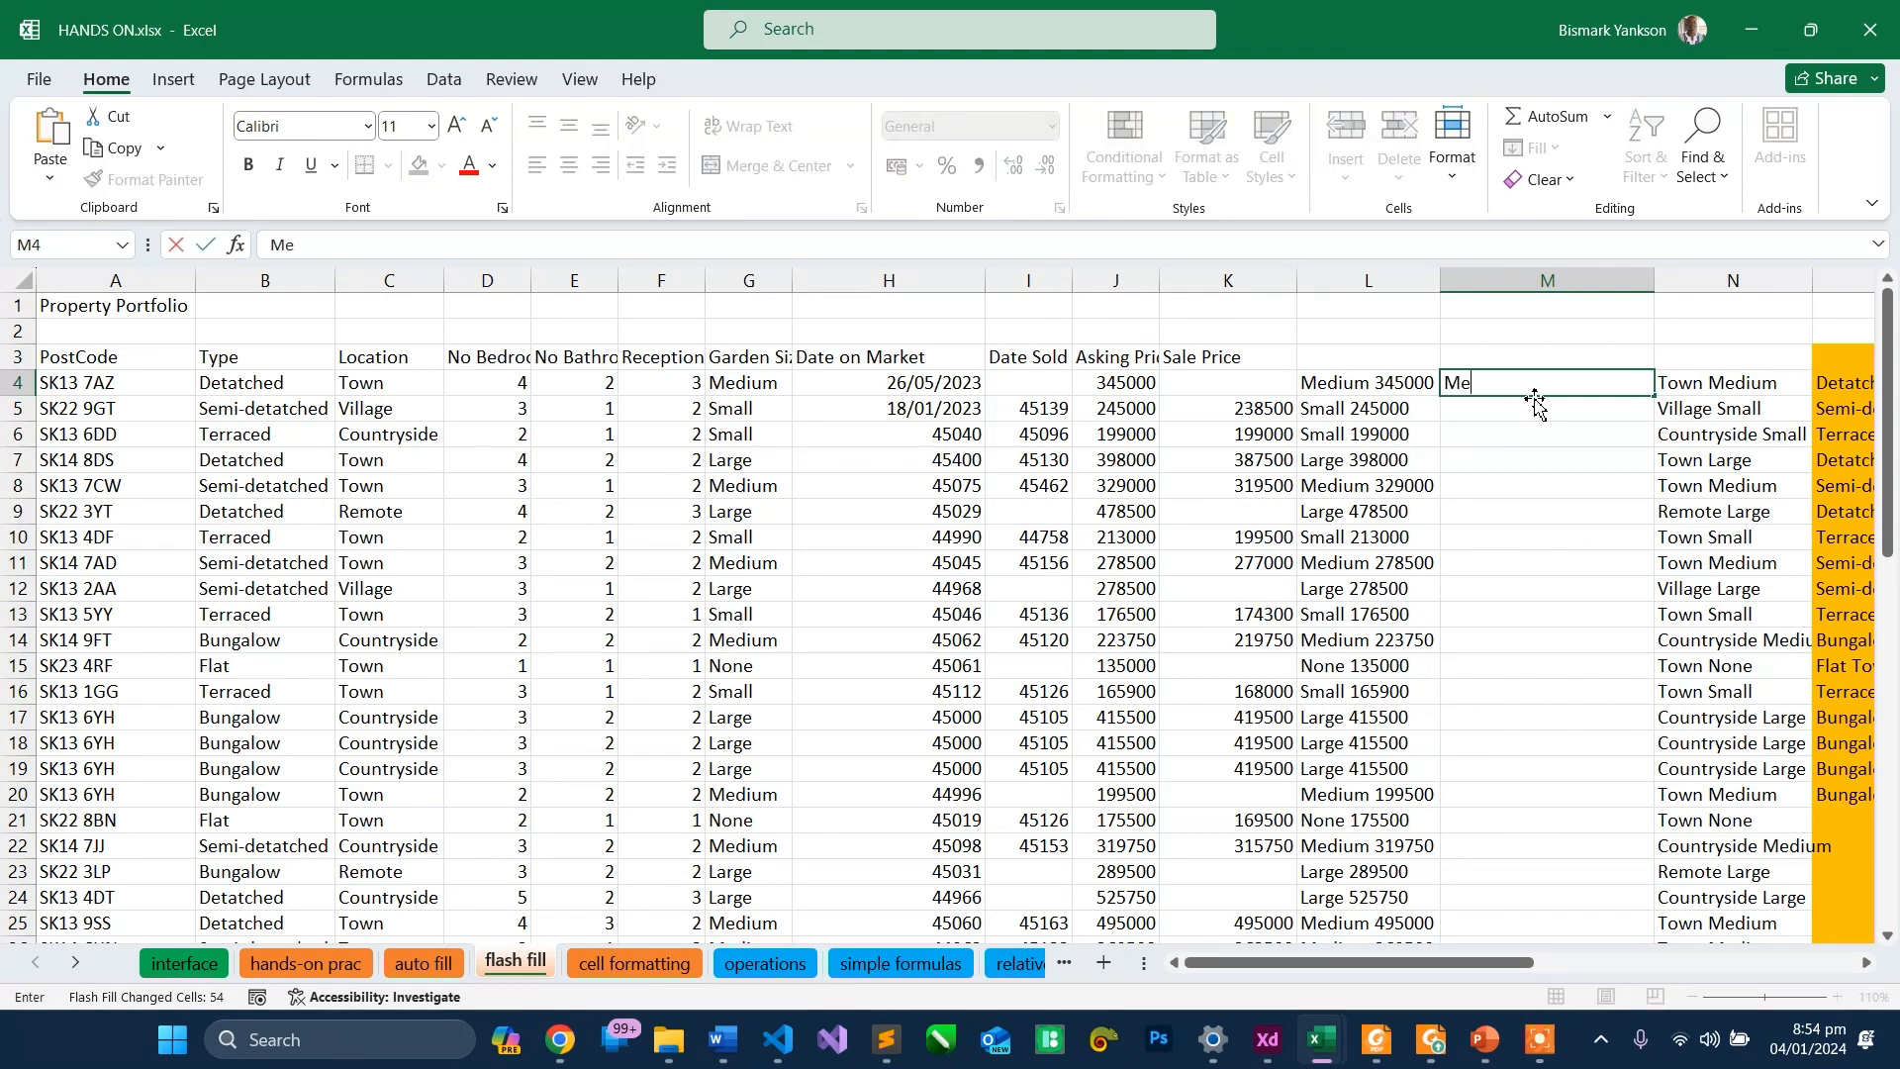
pyautogui.write('dium')
pyautogui.press('Return')
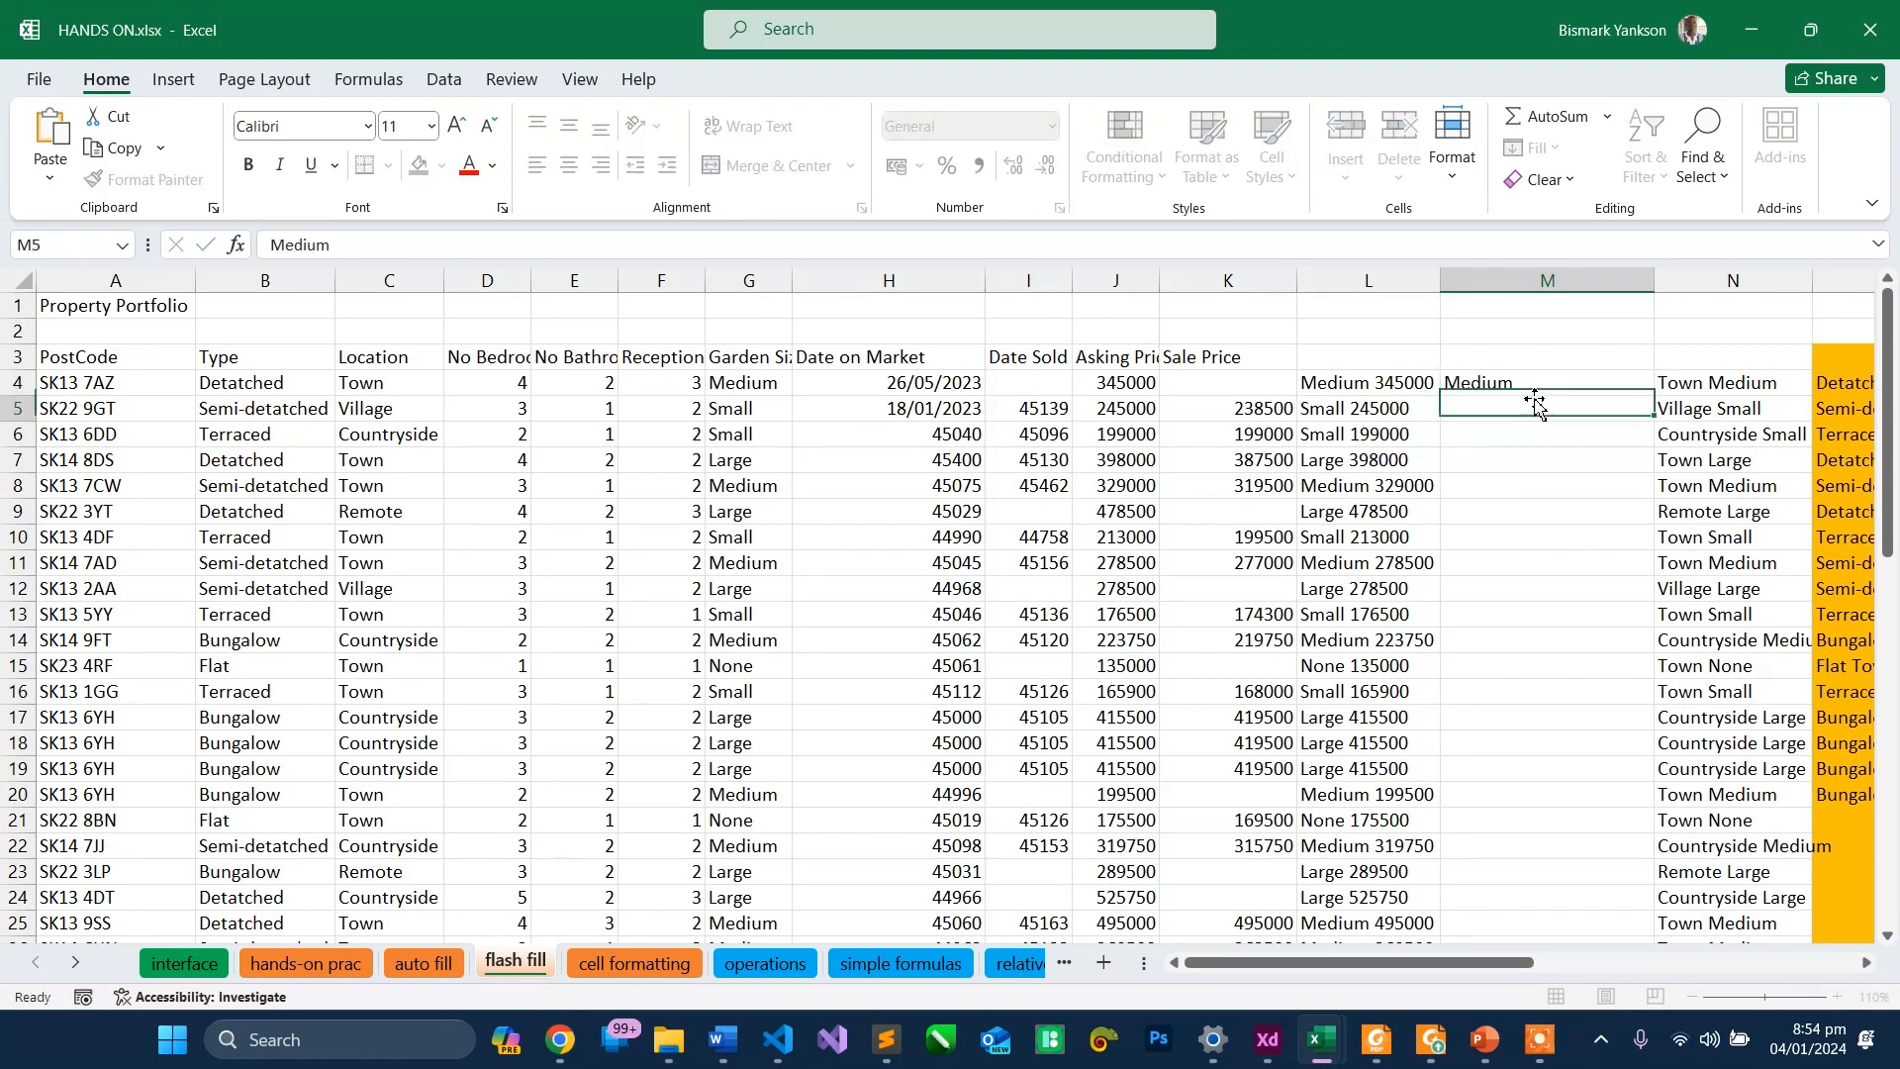
# - Discard the started Small entry in M5, clear M4 and re-enter Medium there
pyautogui.write('Small')
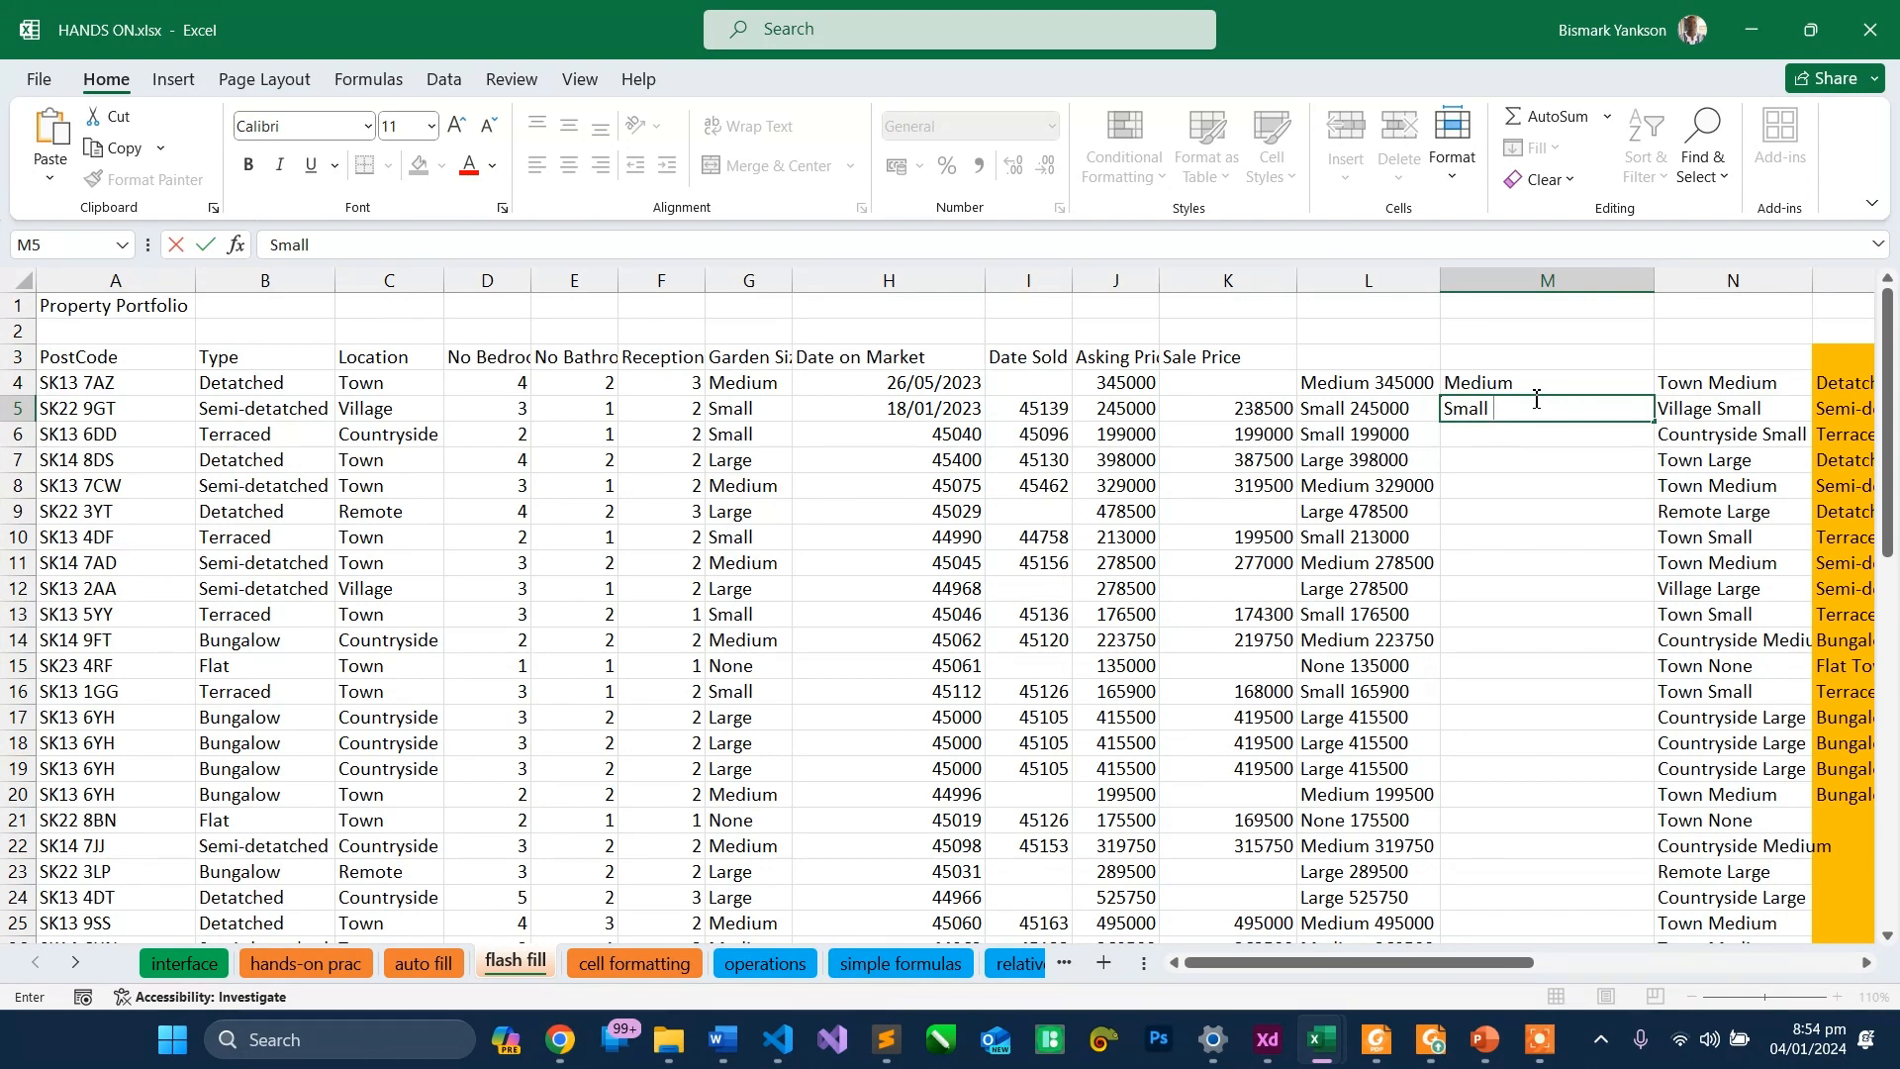
pyautogui.press('Escape')
pyautogui.click(1533, 383)
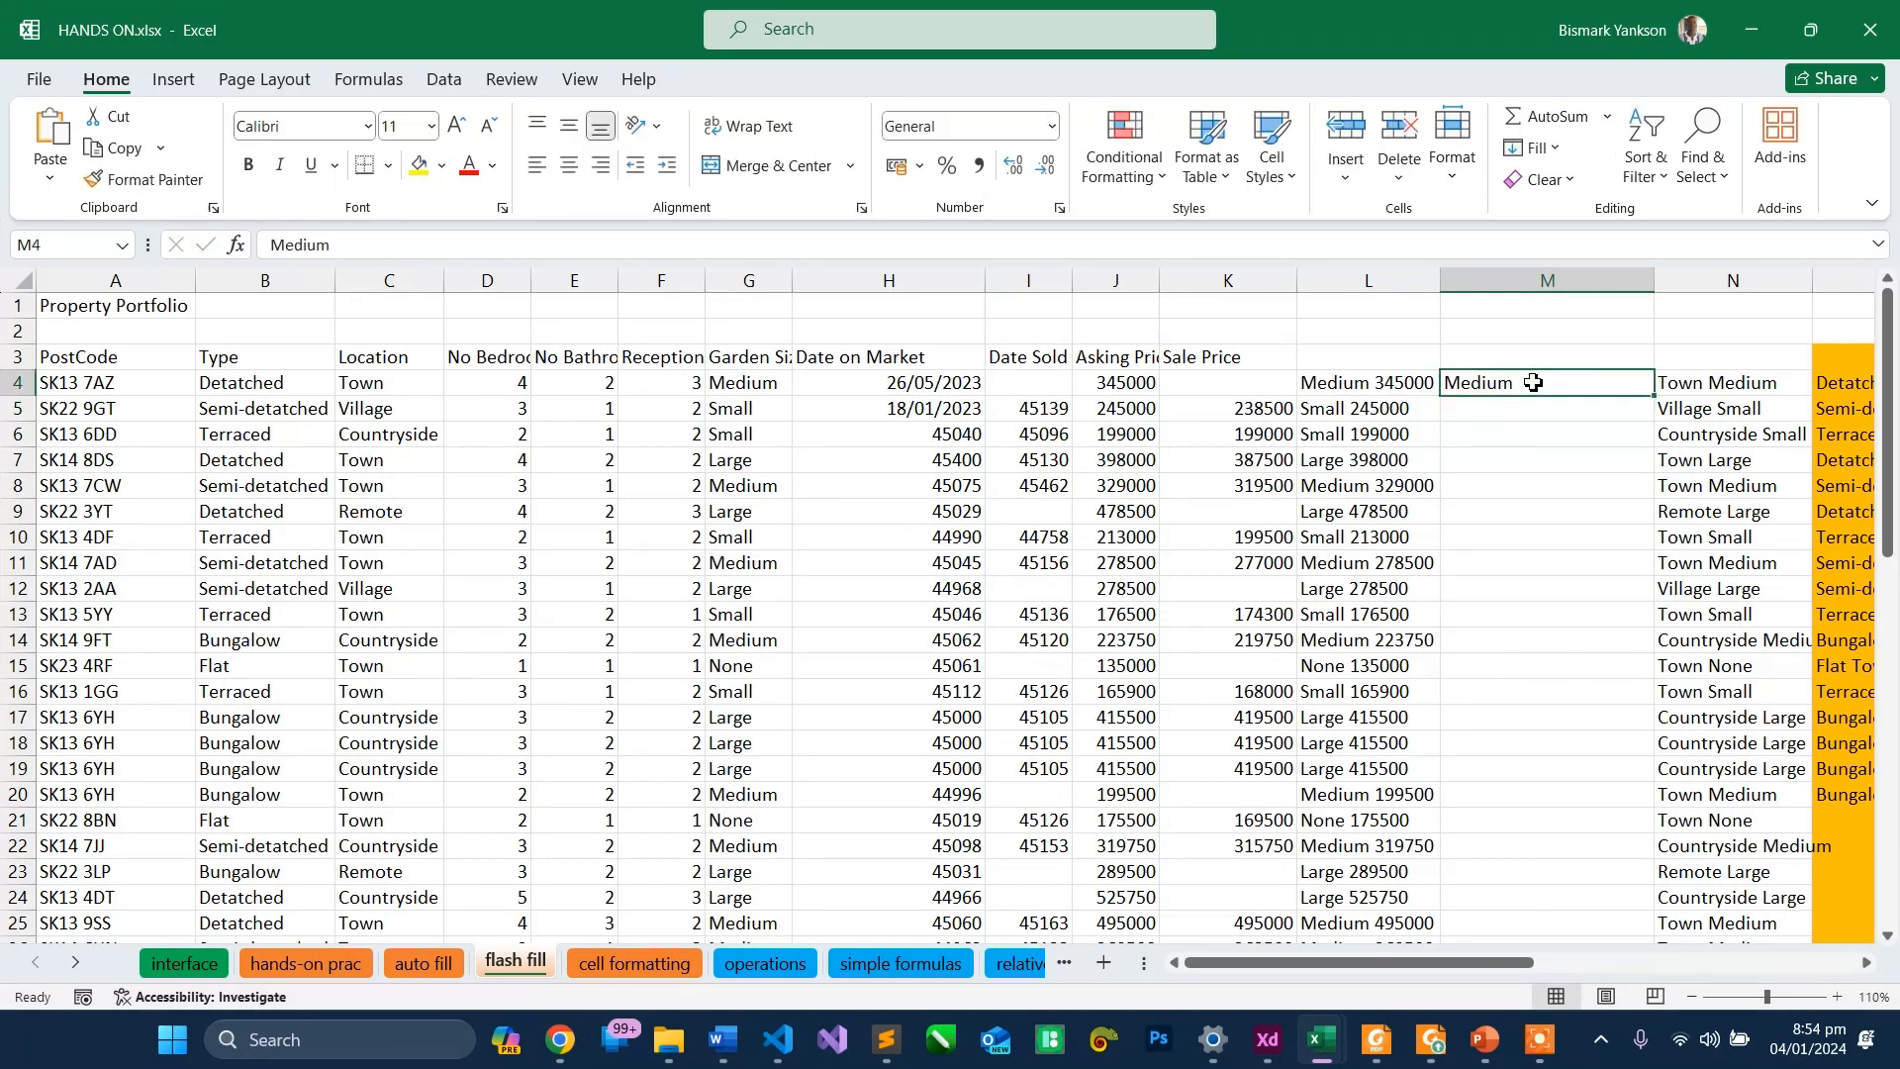
pyautogui.press('Delete')
pyautogui.write('Me')
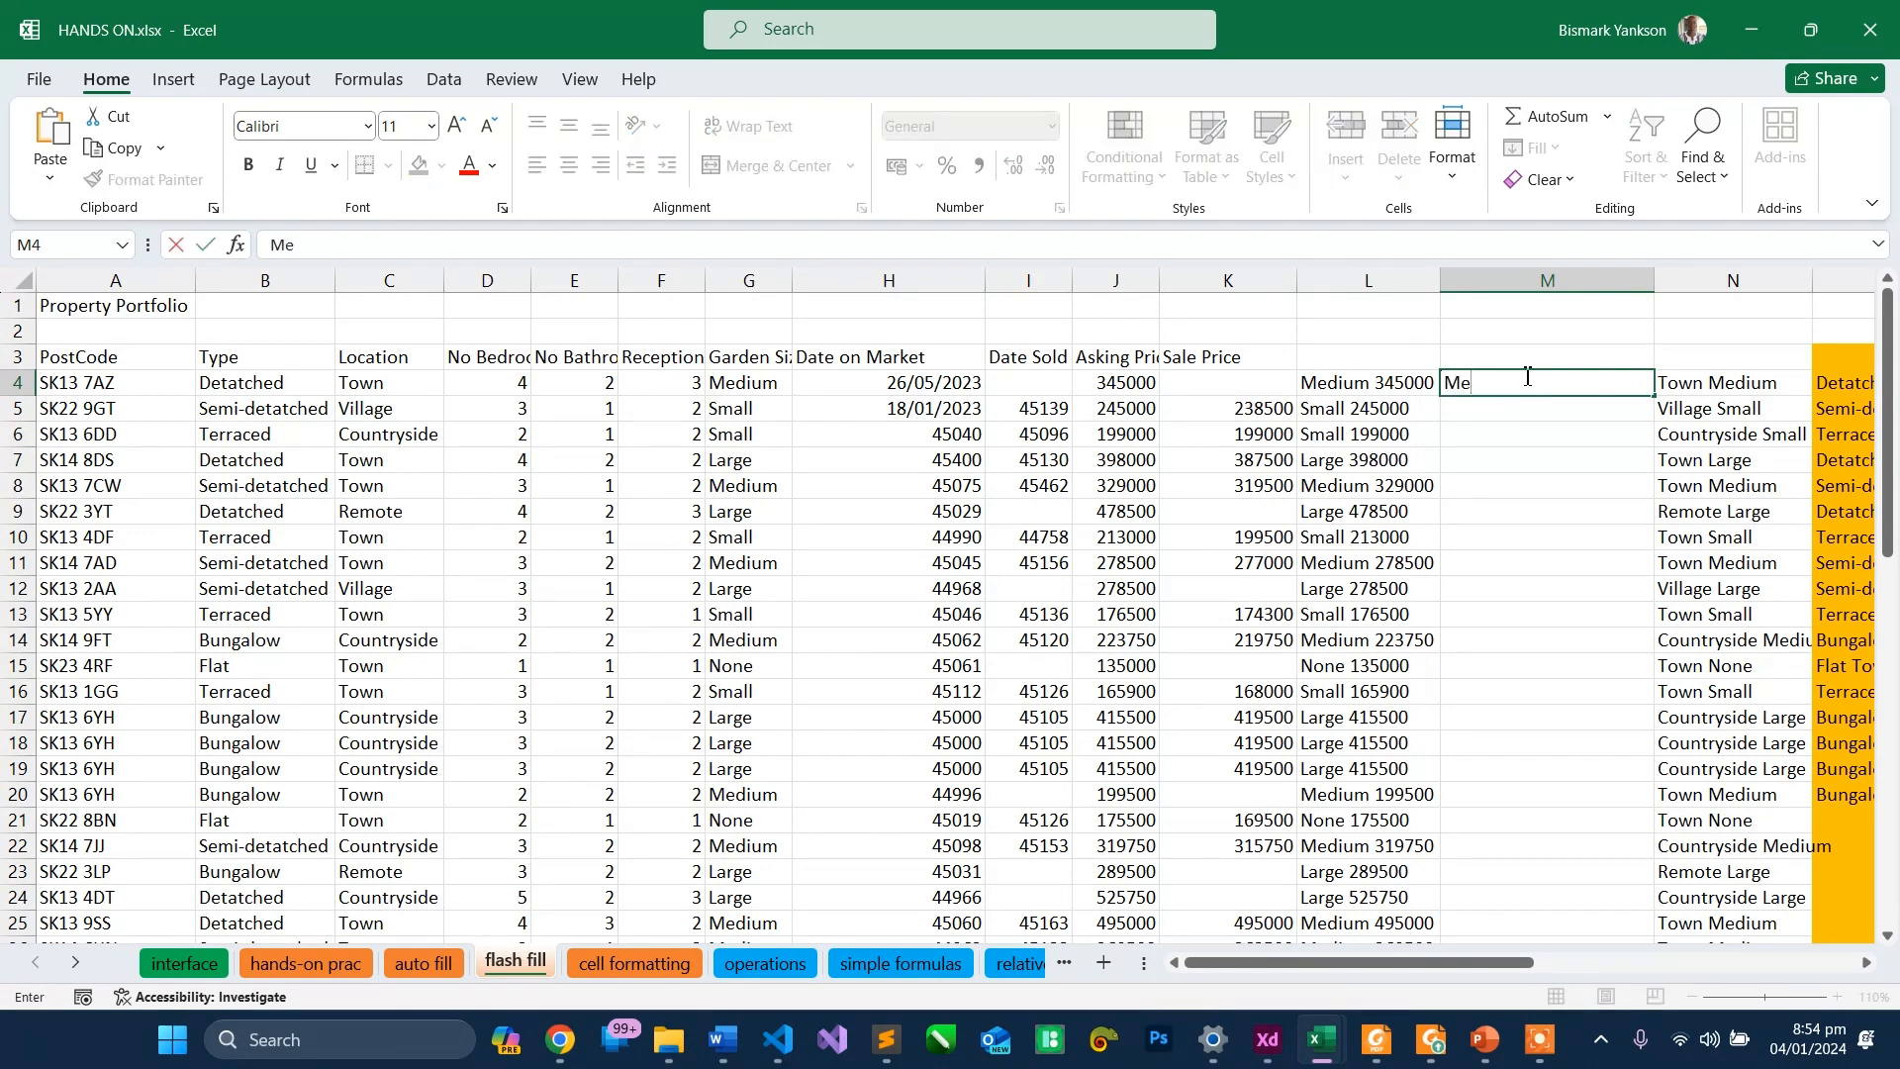
pyautogui.write('dium')
pyautogui.press('Return')
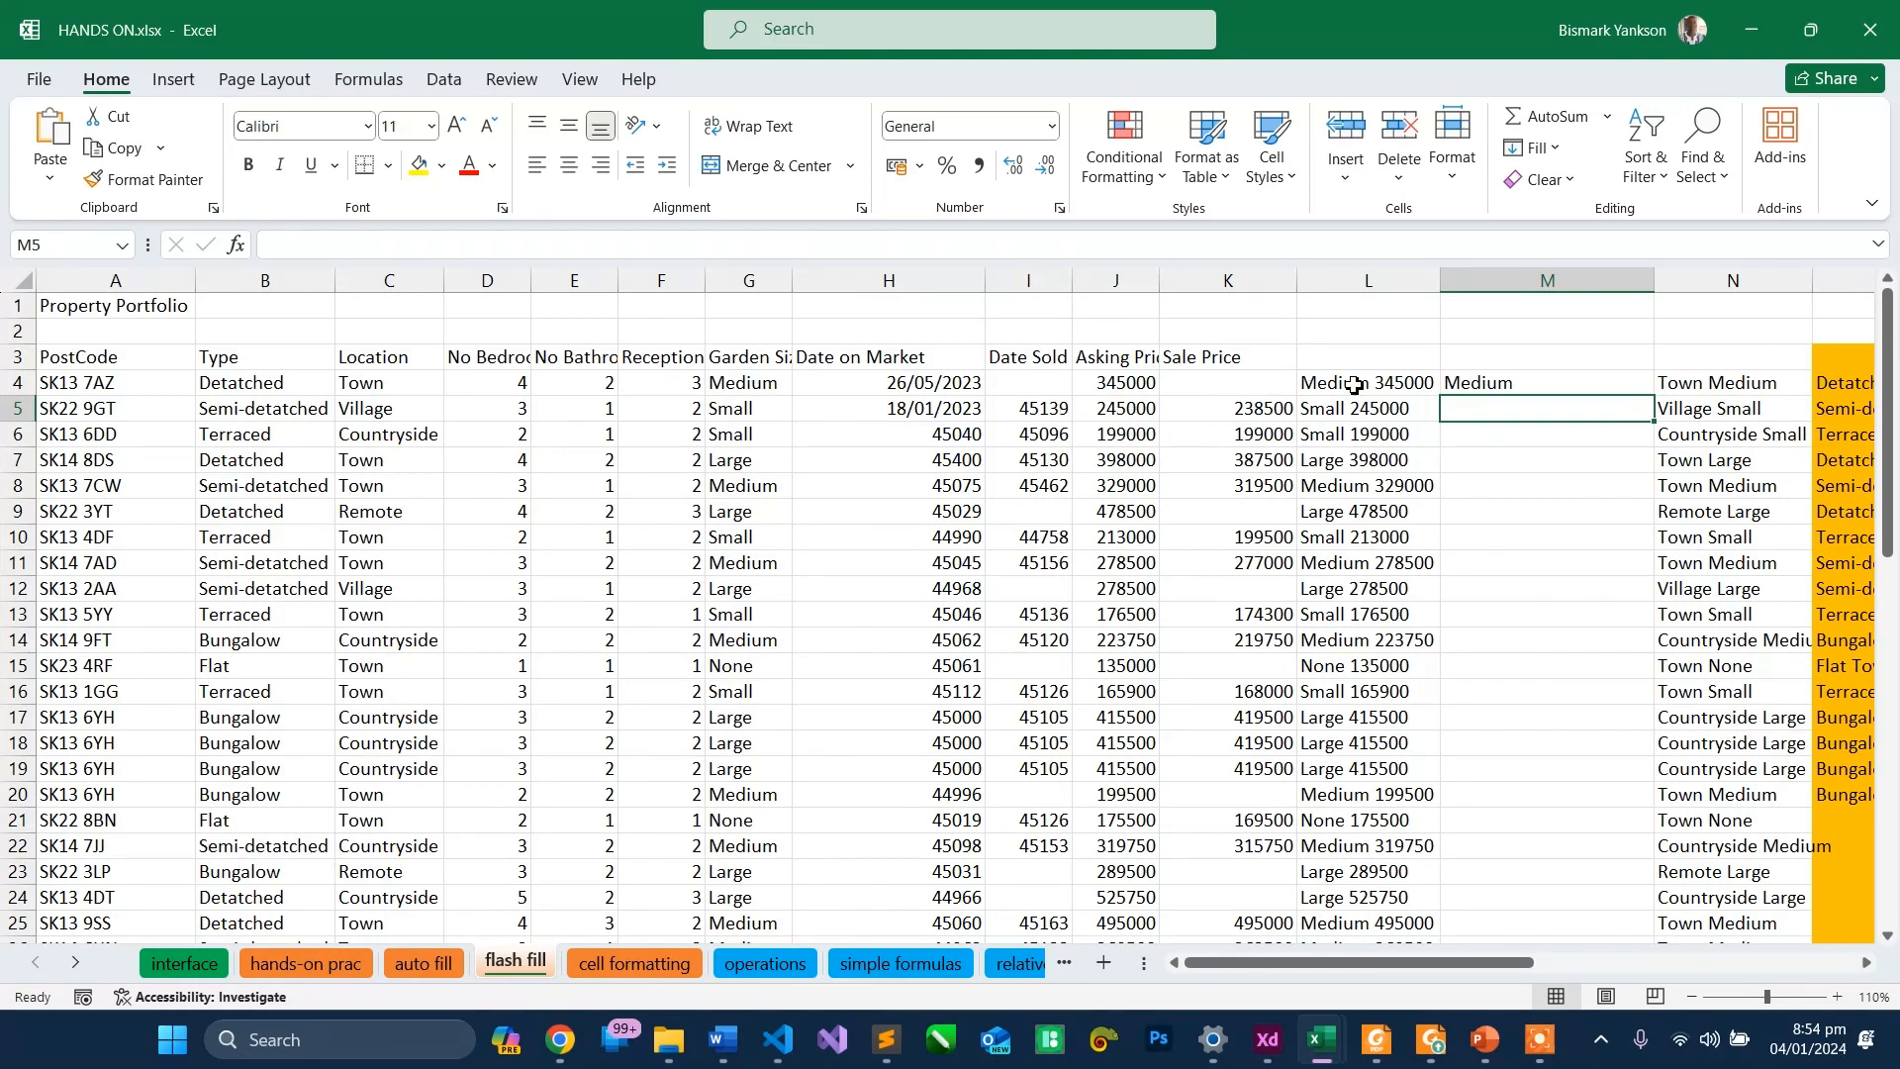
# - Enter Small 238500 in M5 as the example combining garden size and sale price
pyautogui.write('Small')
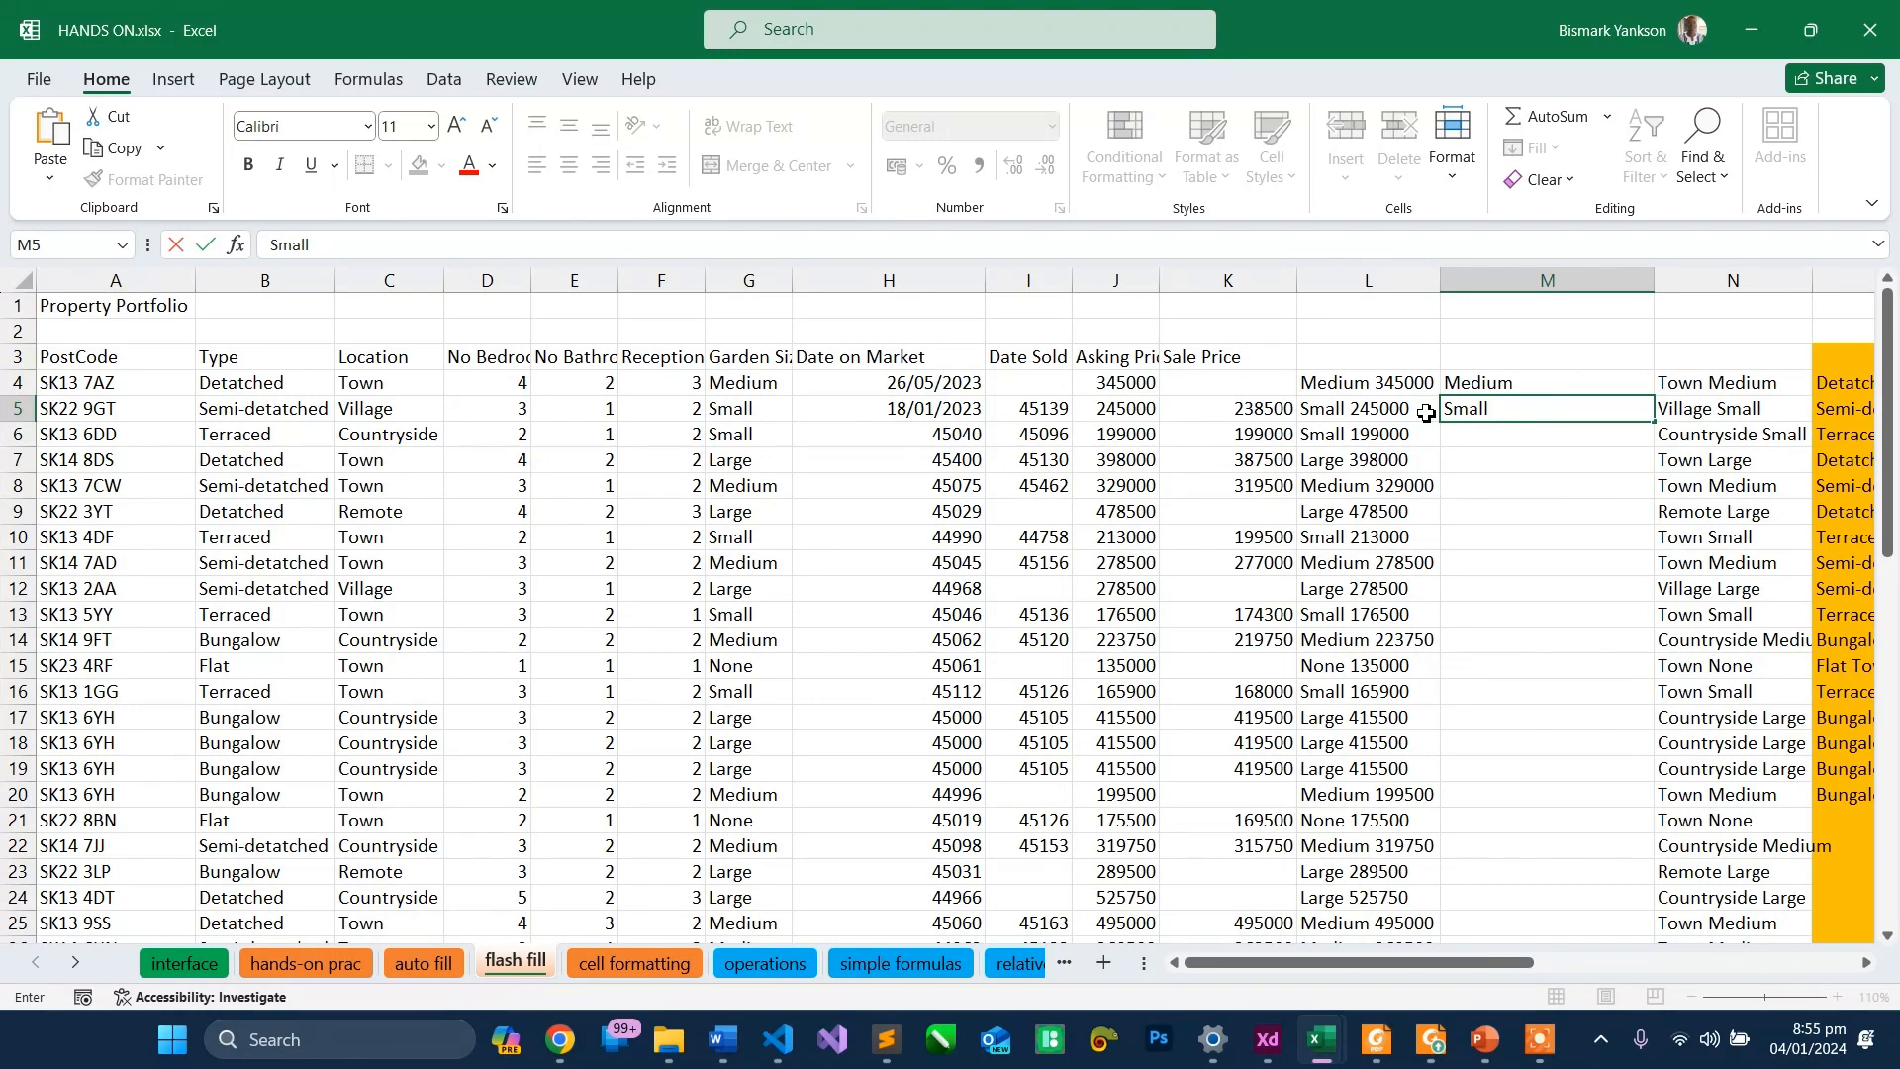
pyautogui.write(' 238500')
pyautogui.press('Return')
# - Flash fill column M from M5 and delete the garden size and asking price column L
pyautogui.click(1492, 411)
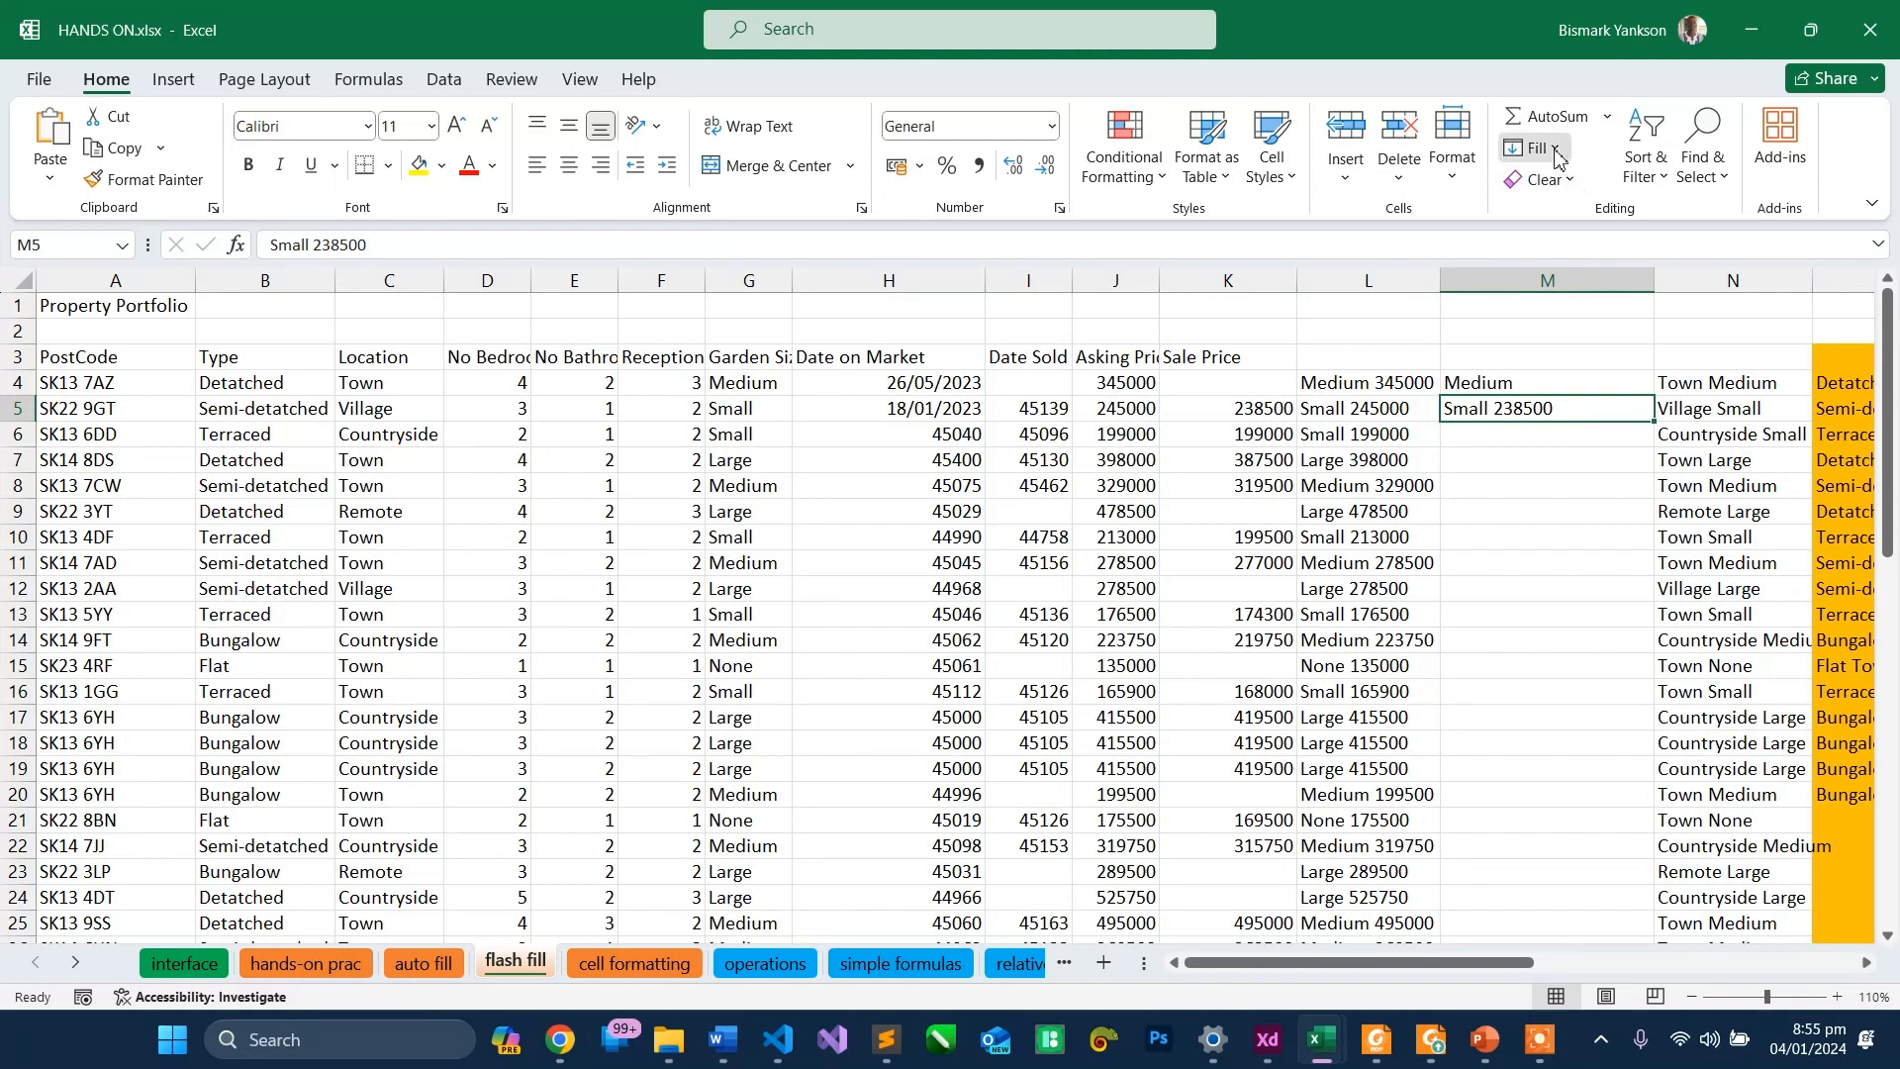
pyautogui.click(1535, 148)
pyautogui.click(1588, 431)
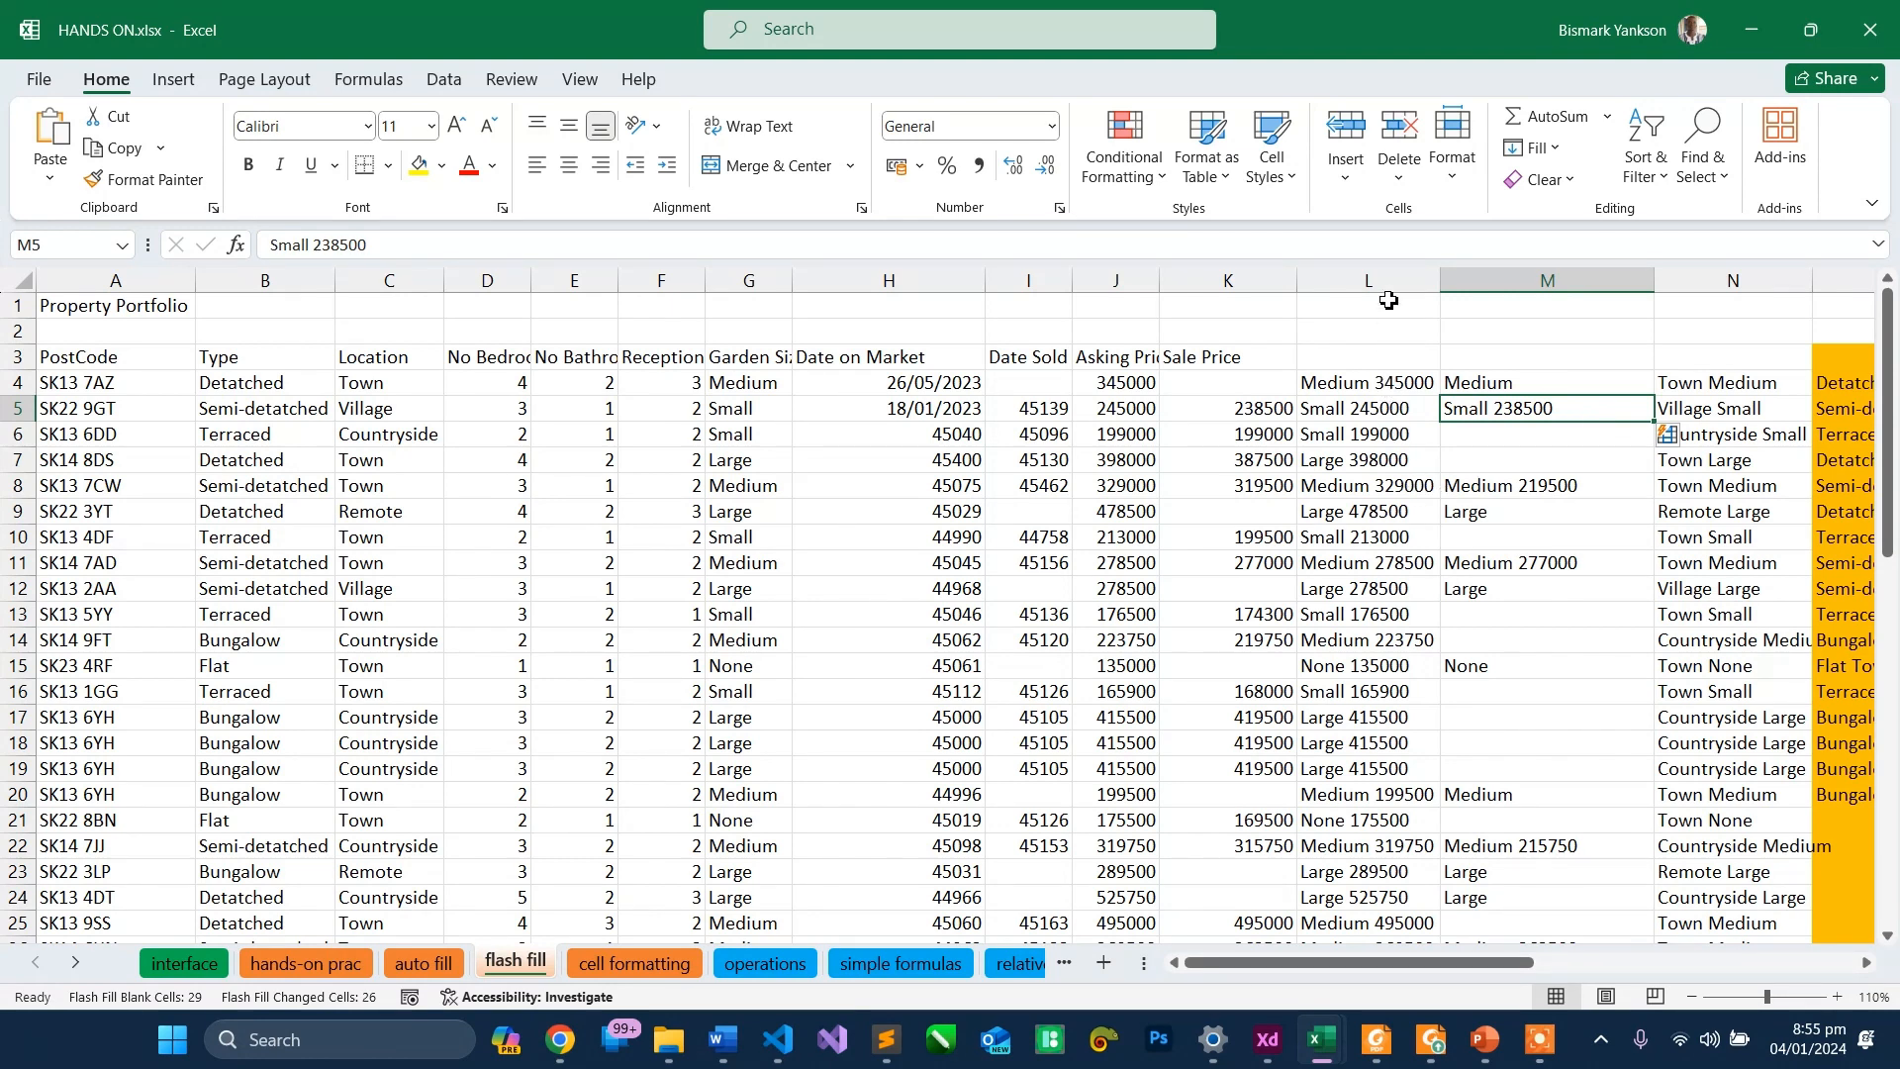
pyautogui.click(1391, 284)
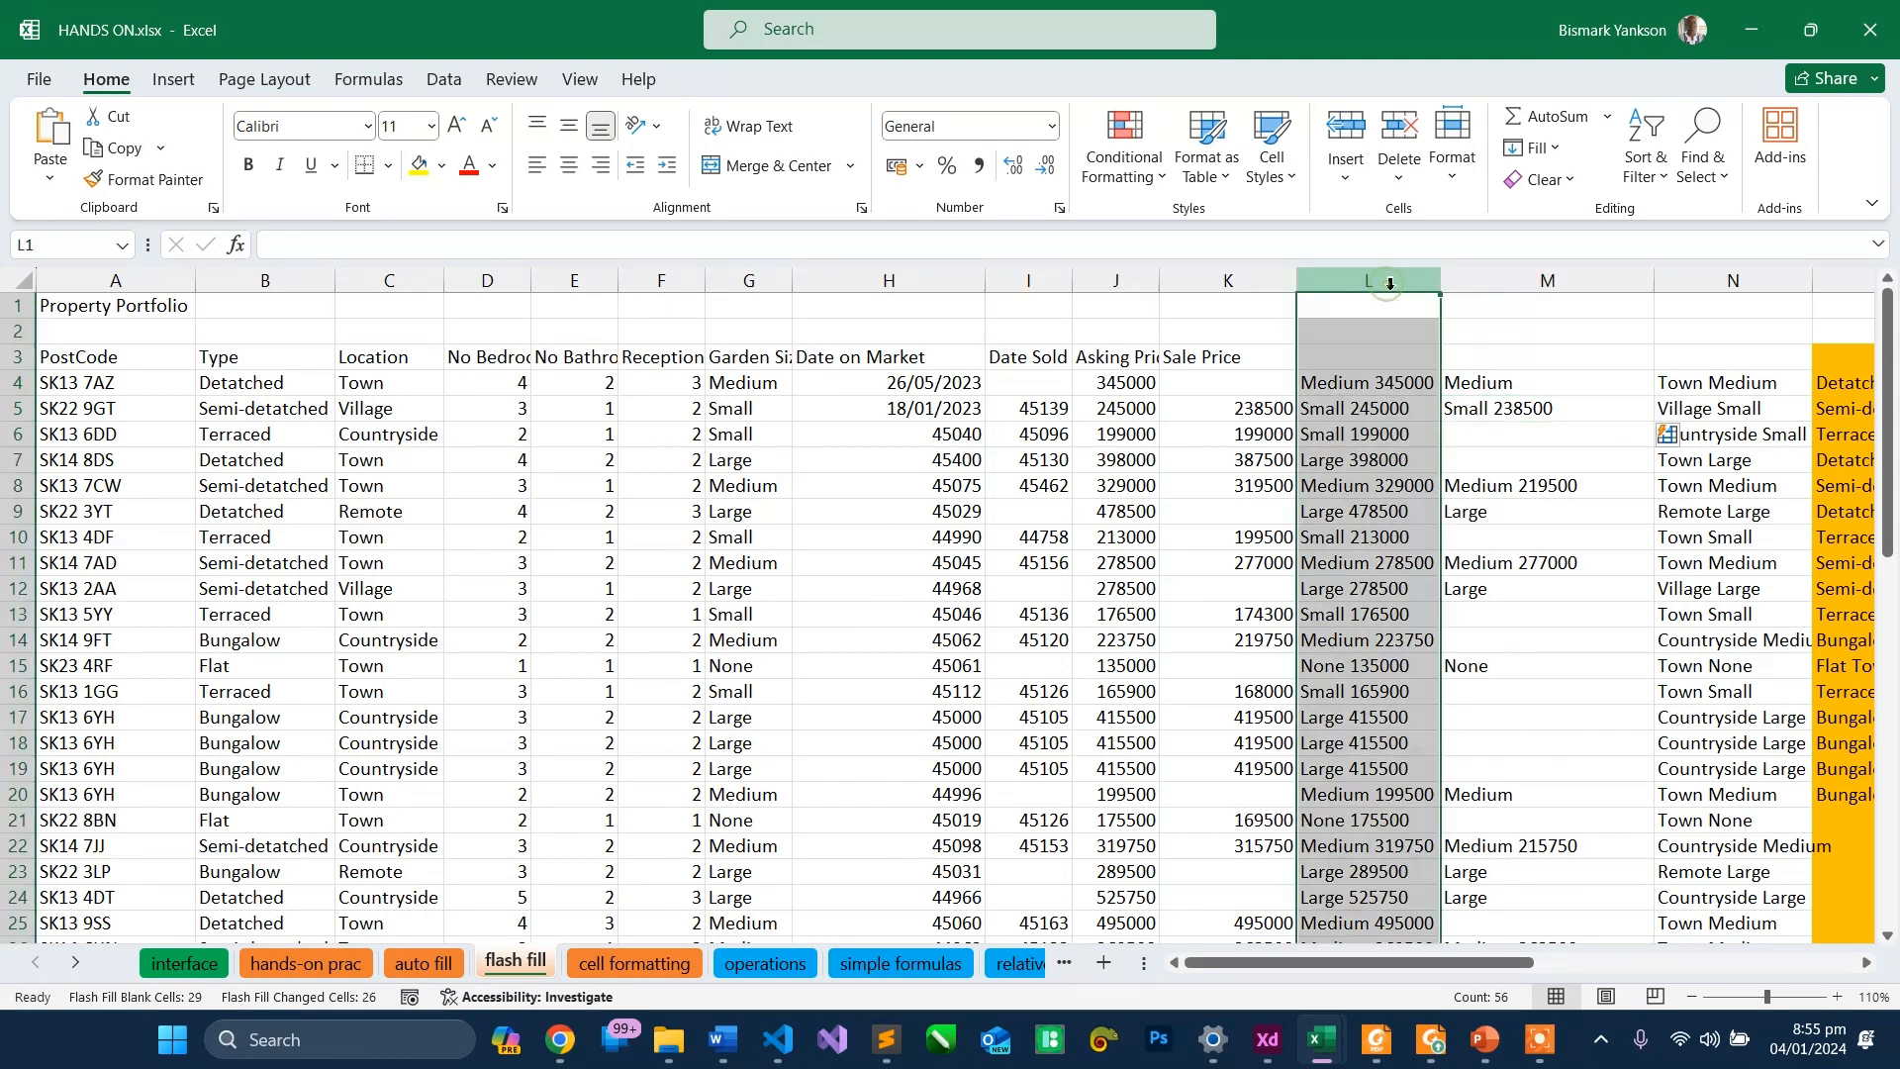
pyautogui.click(1403, 134)
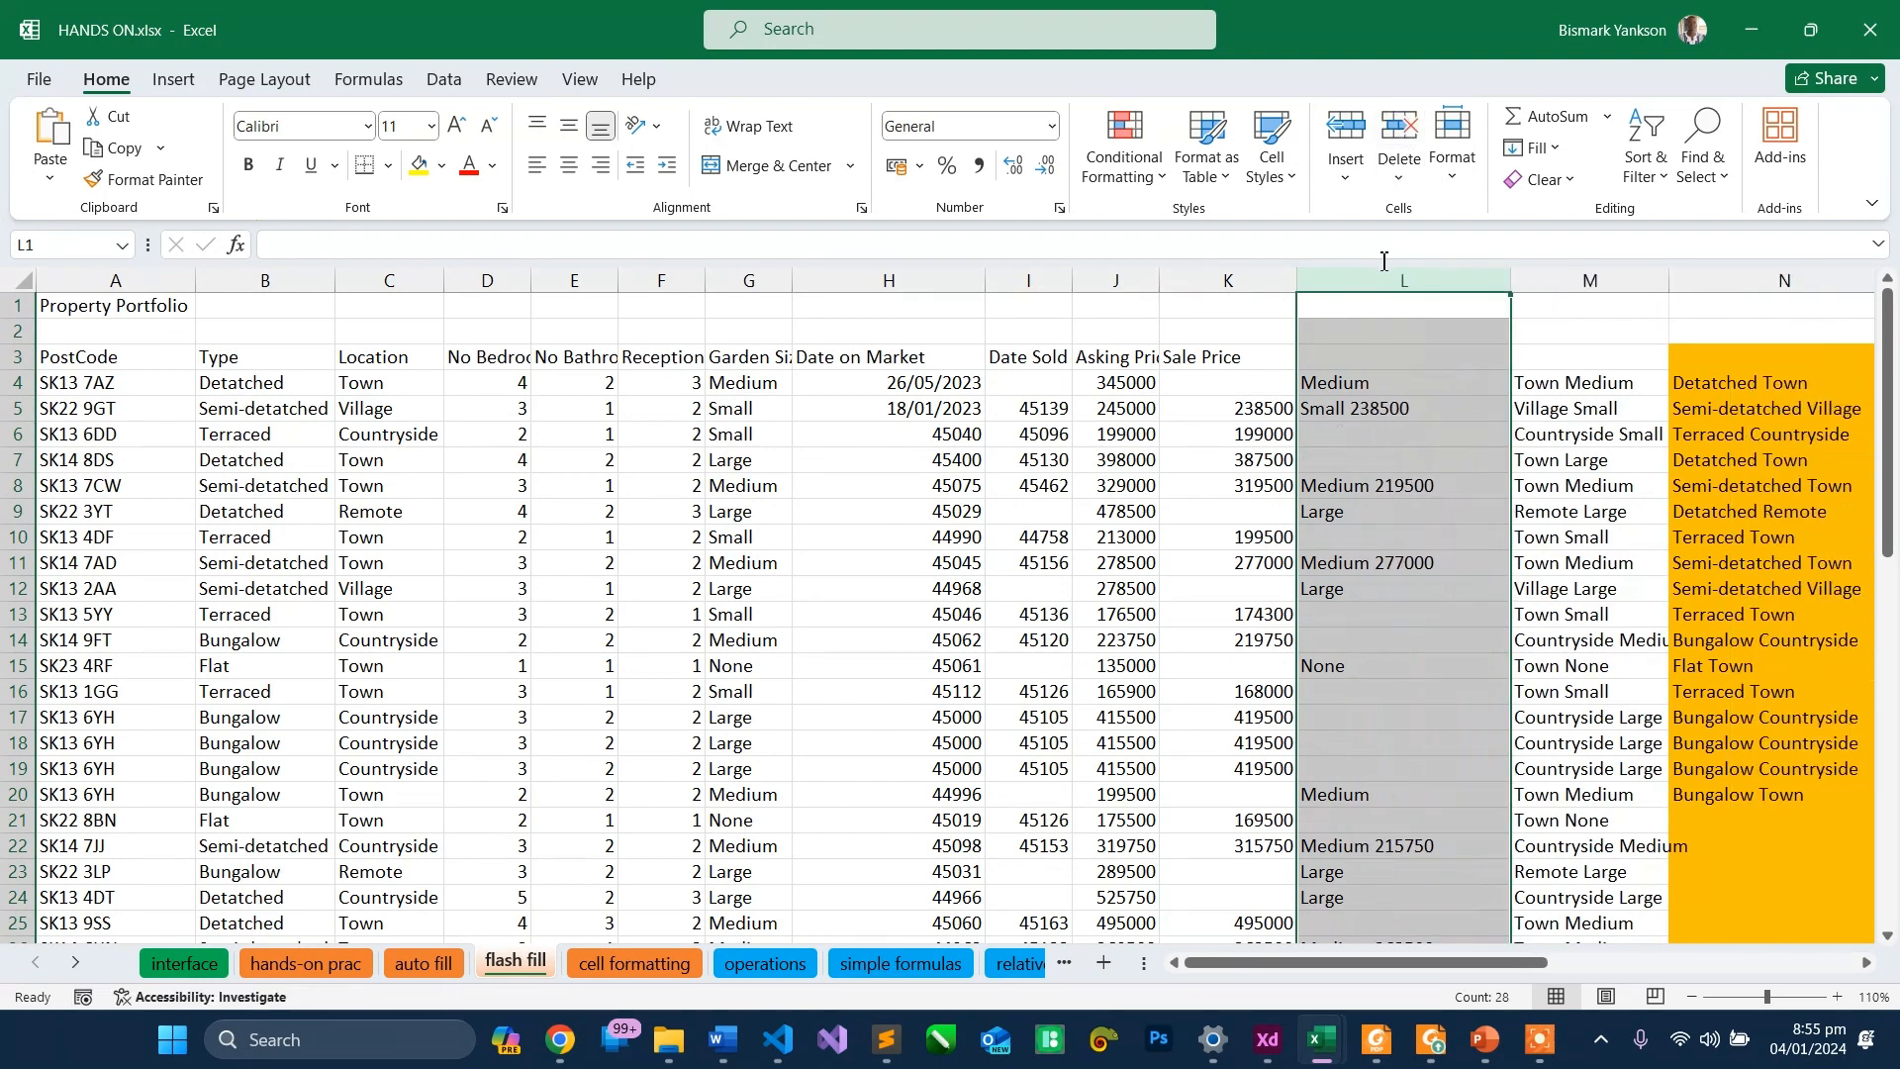
# - Undo the deletion of column L and the flash fill of column M, keeping Small 238500 in M5
pyautogui.click(1370, 386)
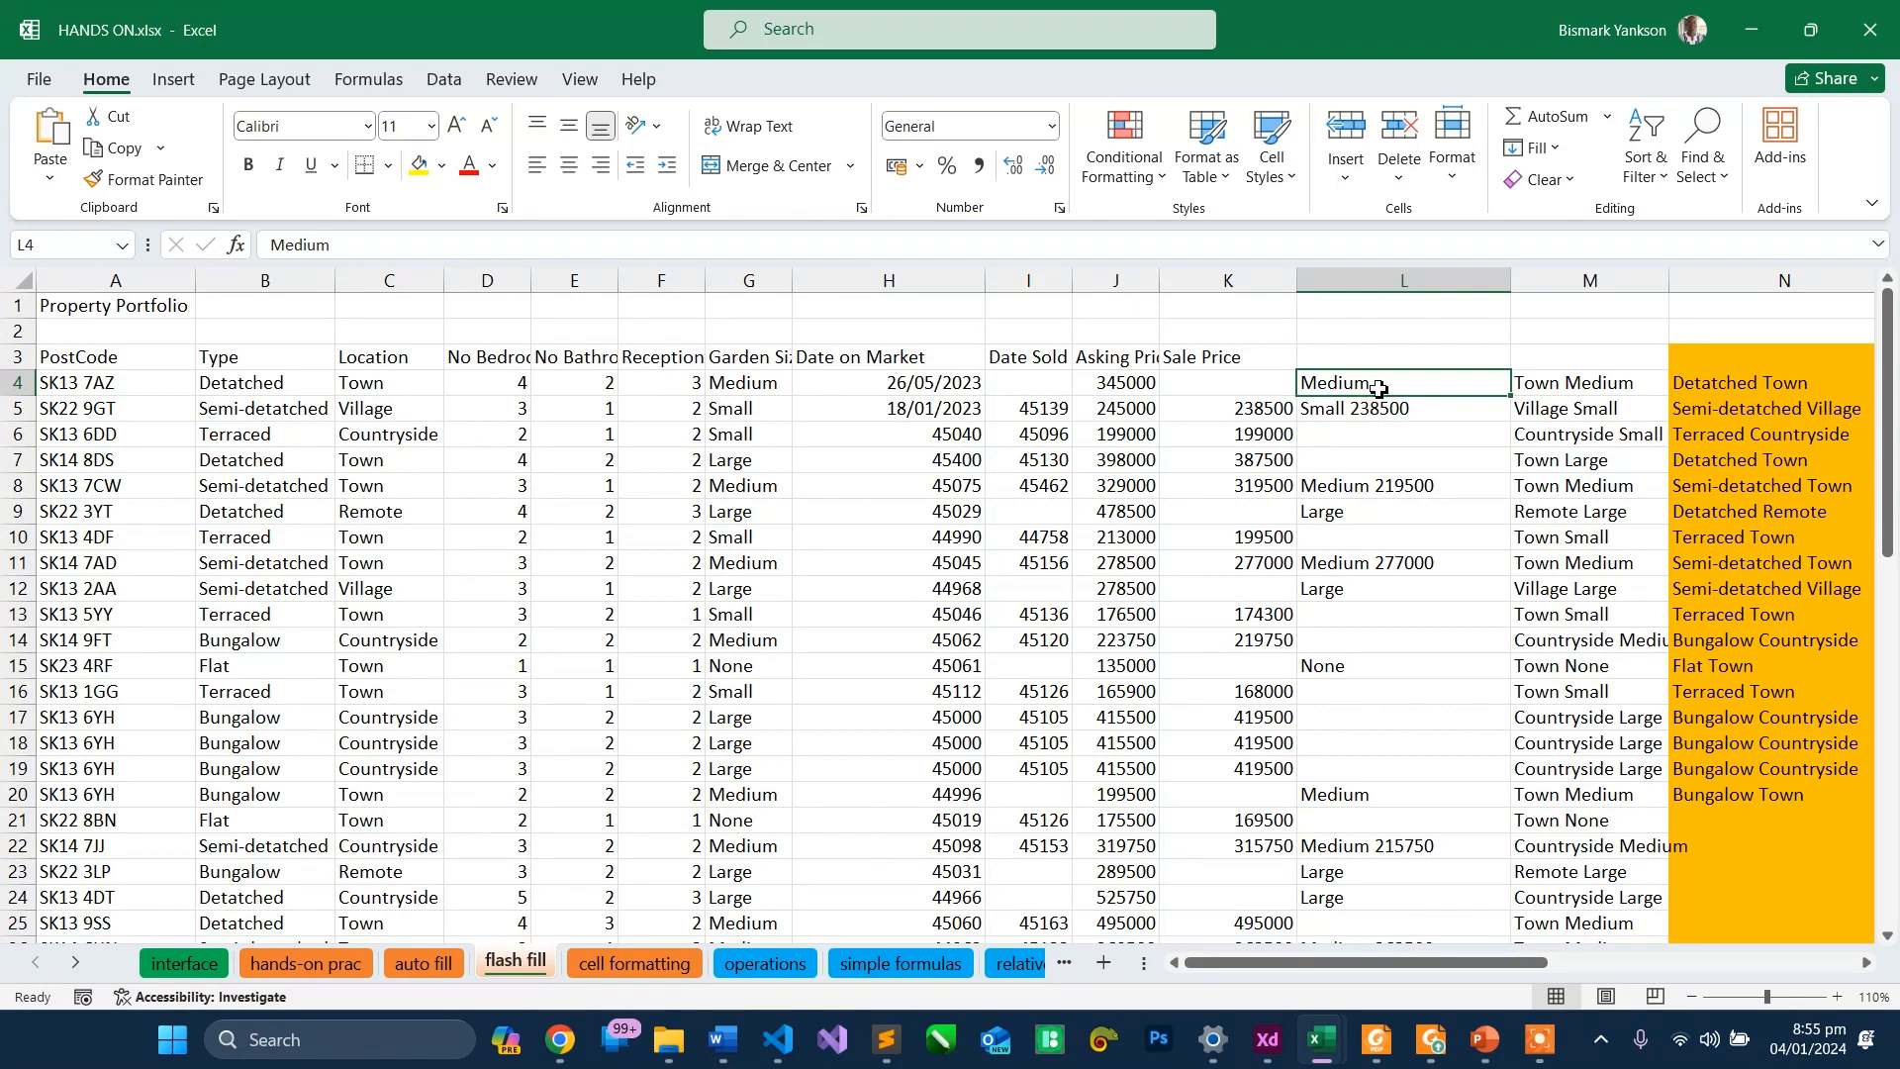
pyautogui.hotkey('ctrl', 'z')
pyautogui.hotkey('ctrl', 'z')
pyautogui.hotkey('ctrl', 'z')
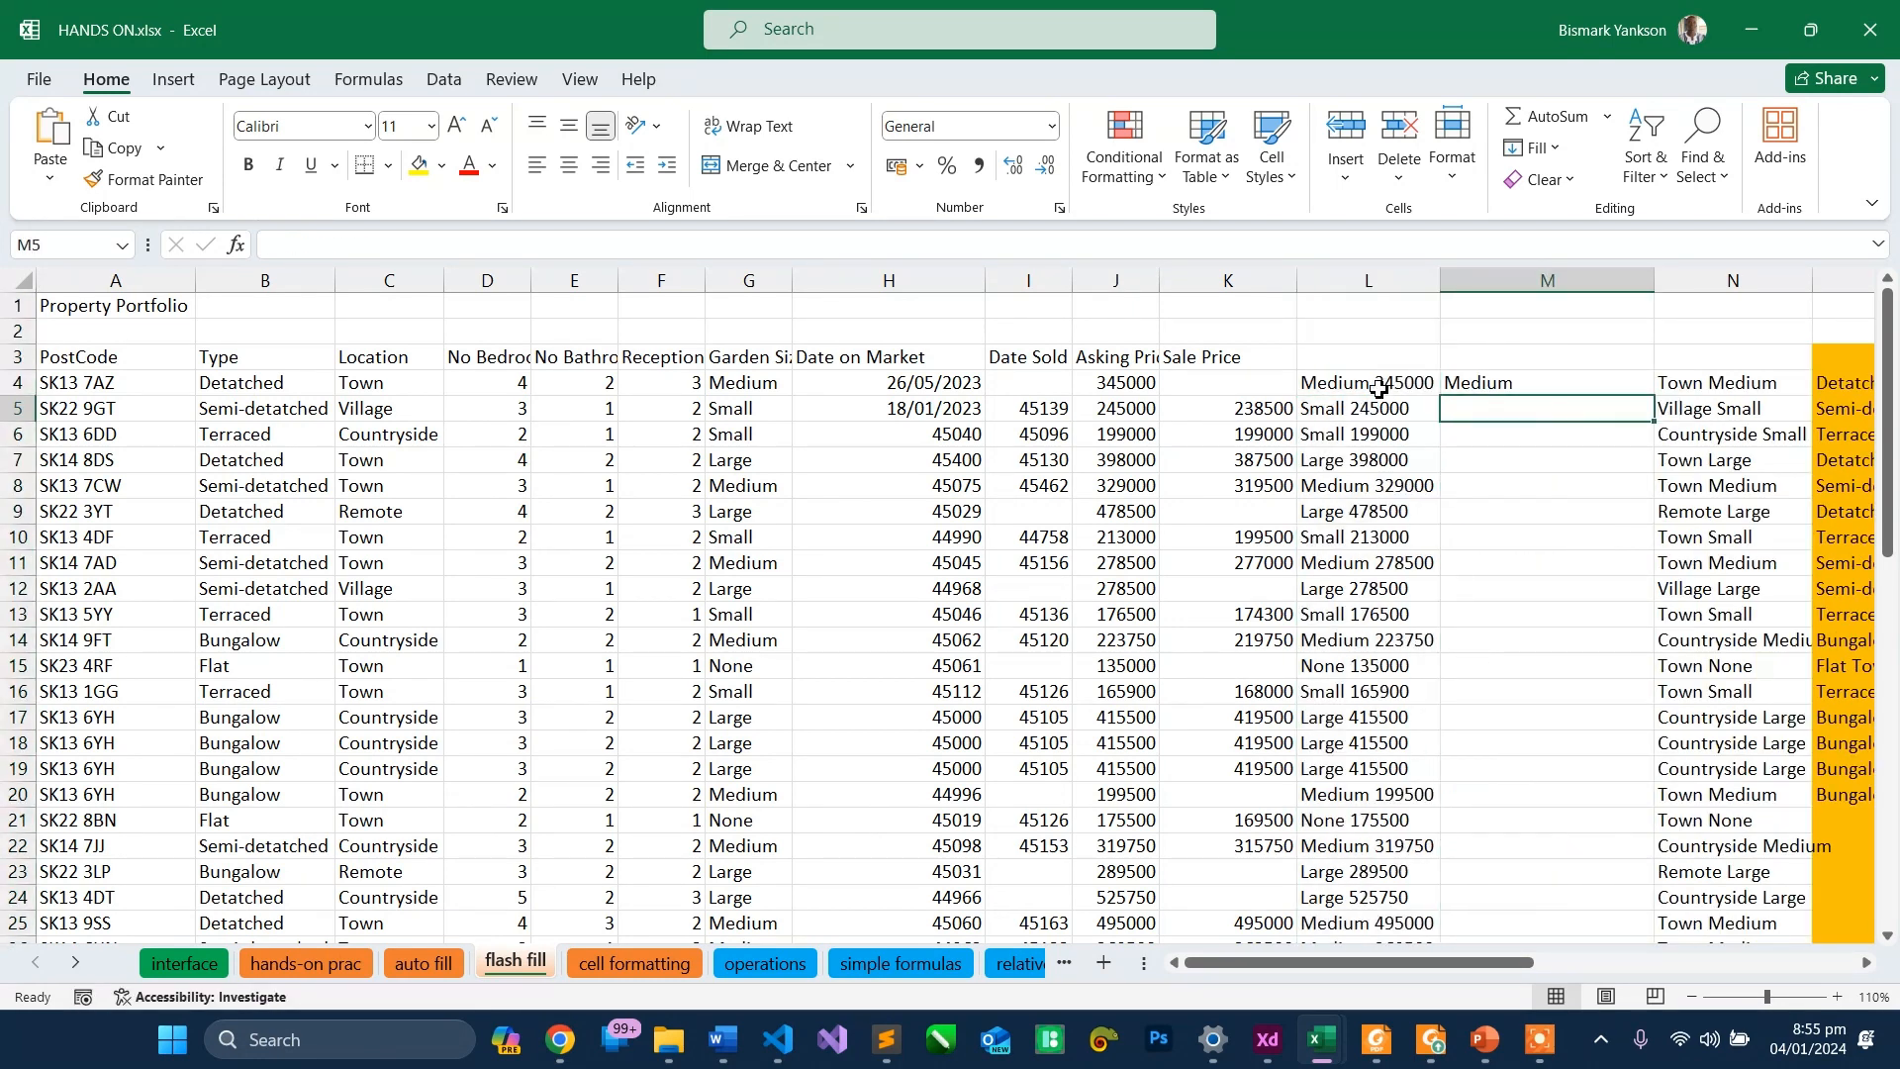
pyautogui.hotkey('ctrl', 'y')
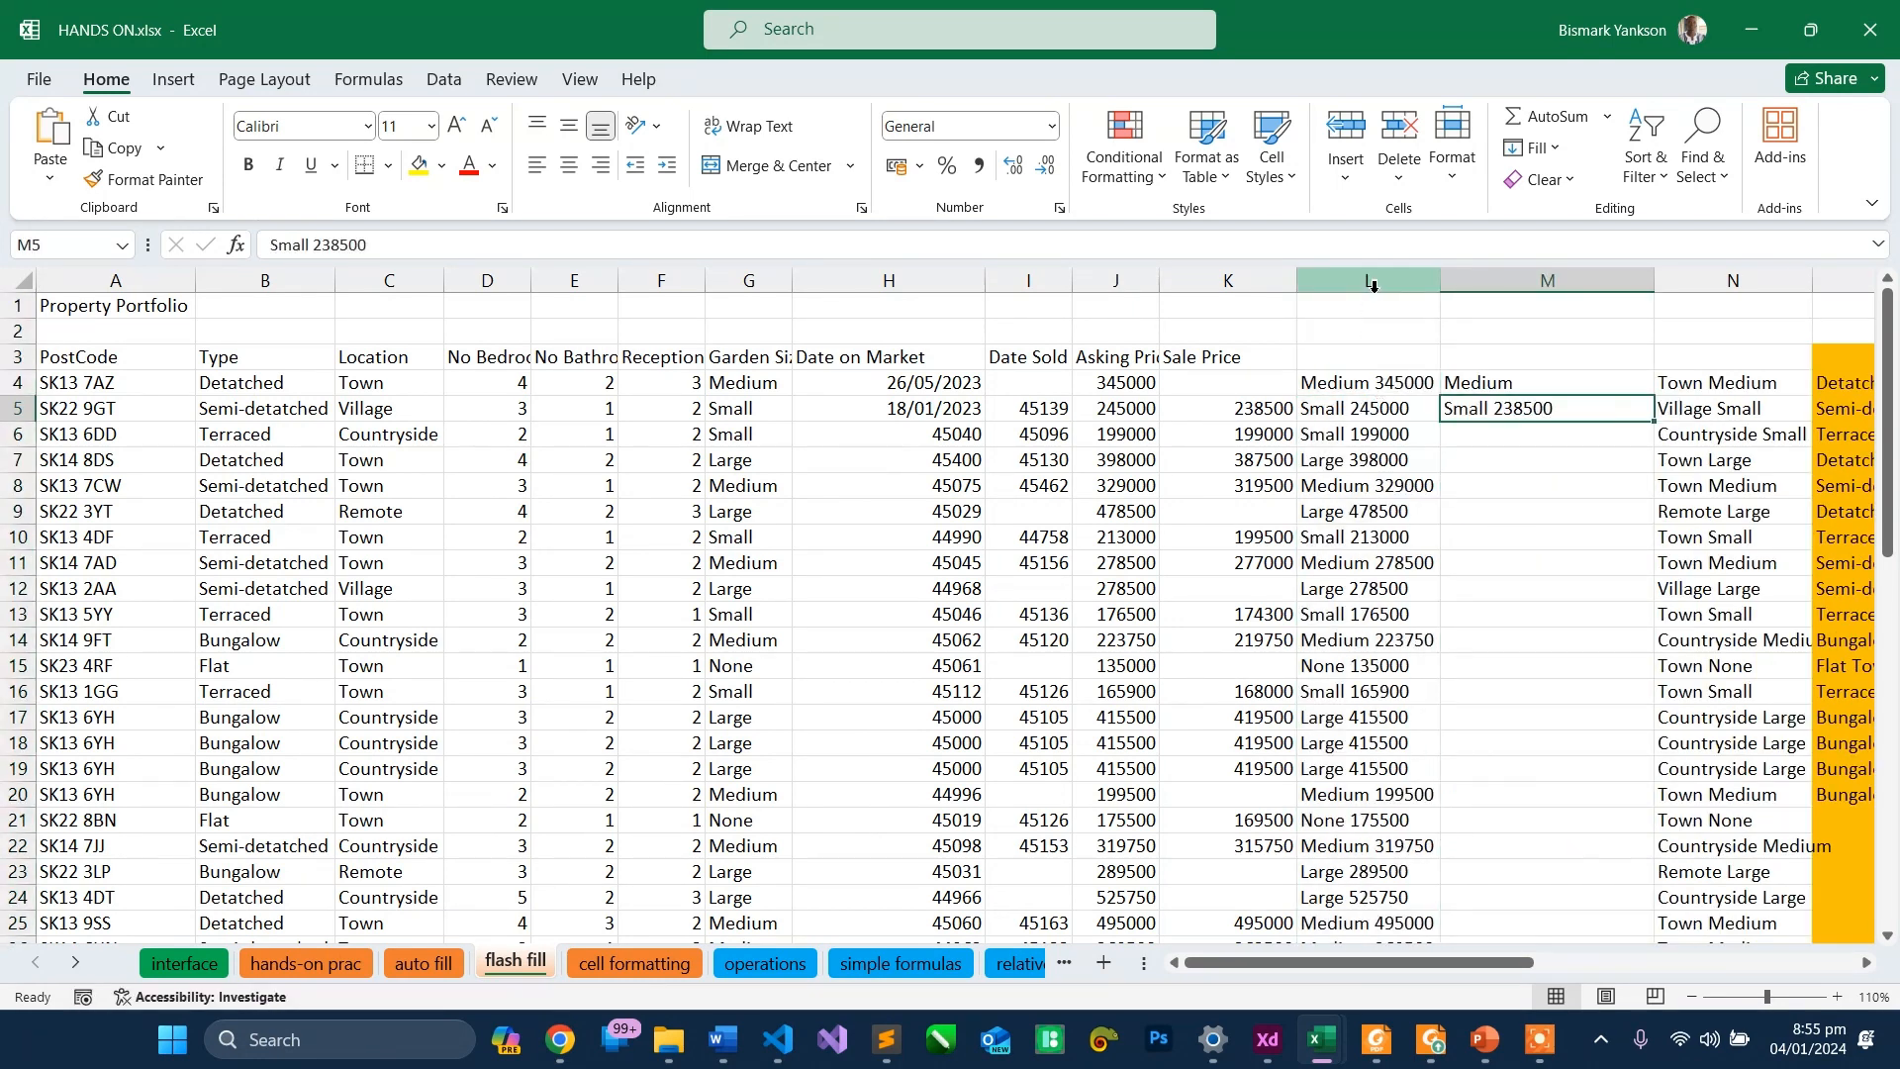
# - Delete the garden size and asking price column L, and flash fill the column that takes its place from Small 238500 in L5
pyautogui.click(1373, 286)
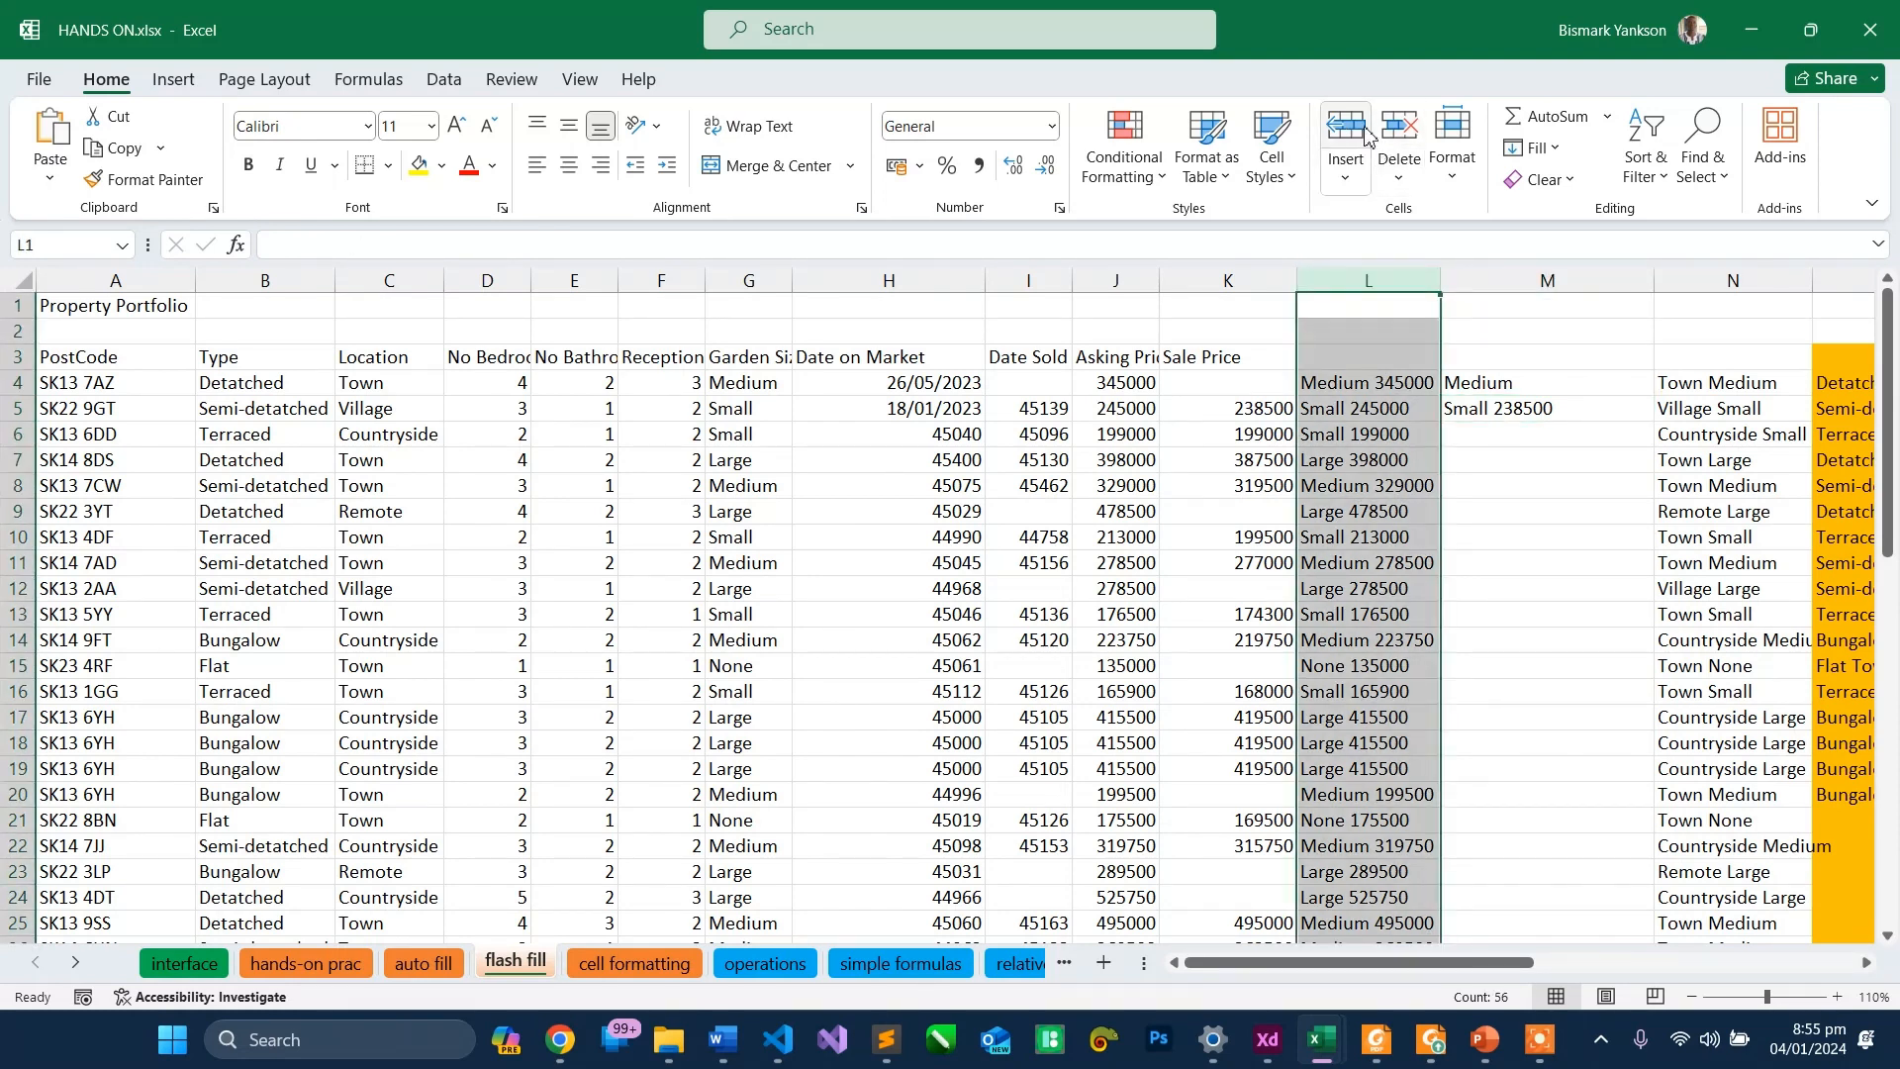
pyautogui.click(1398, 127)
pyautogui.click(1364, 406)
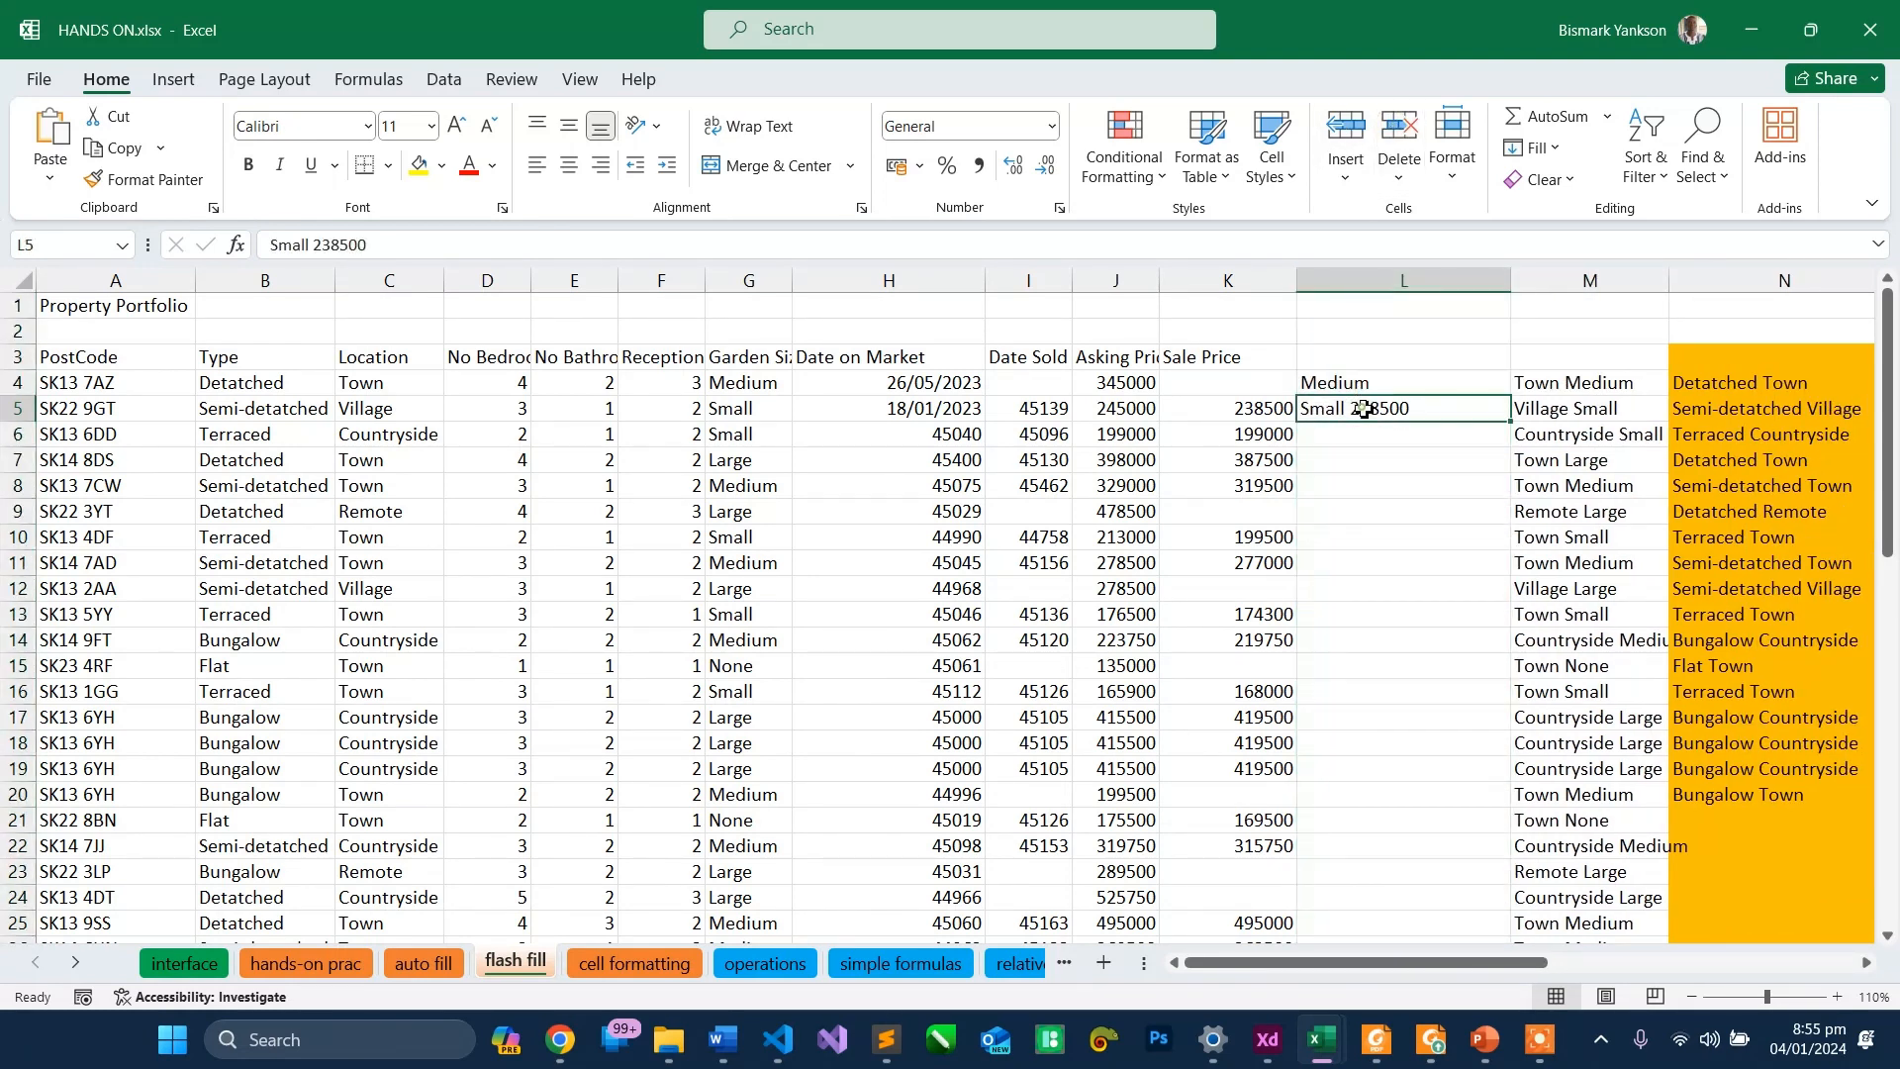
pyautogui.click(1537, 147)
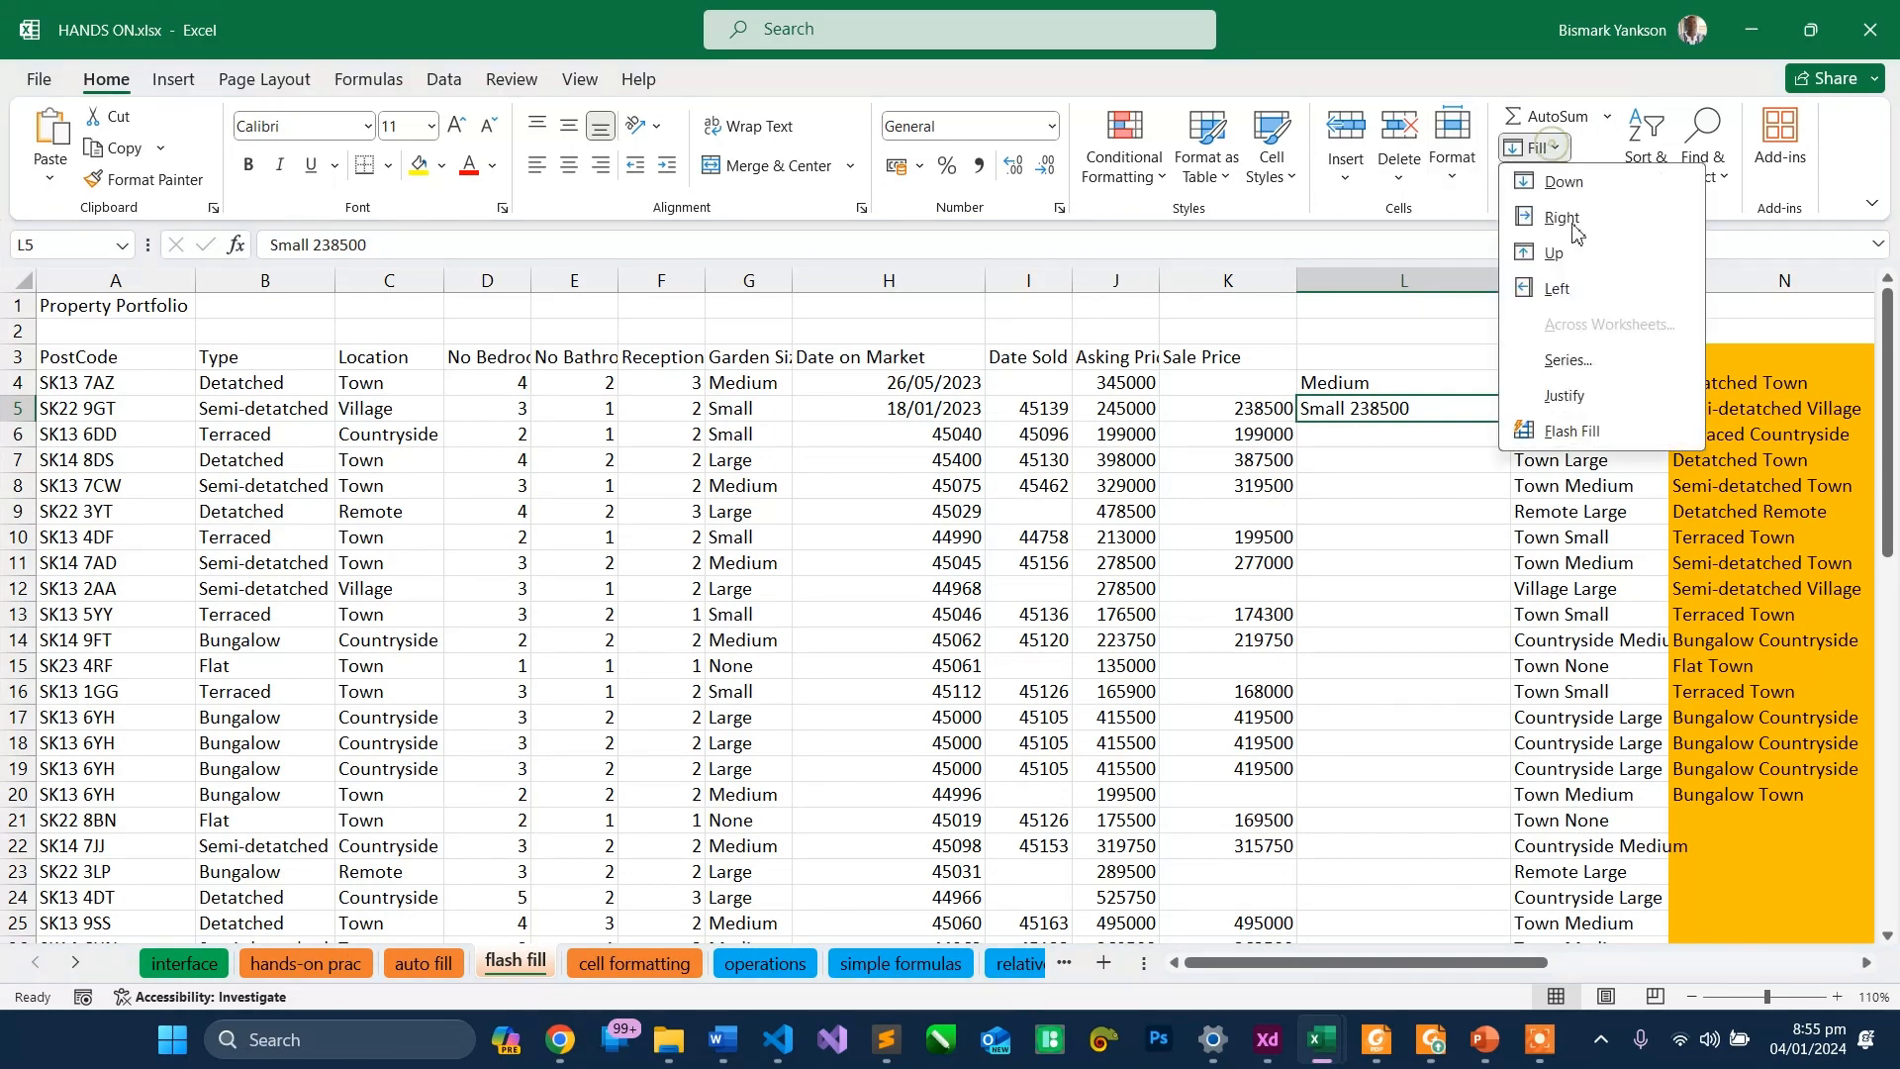
pyautogui.click(1567, 430)
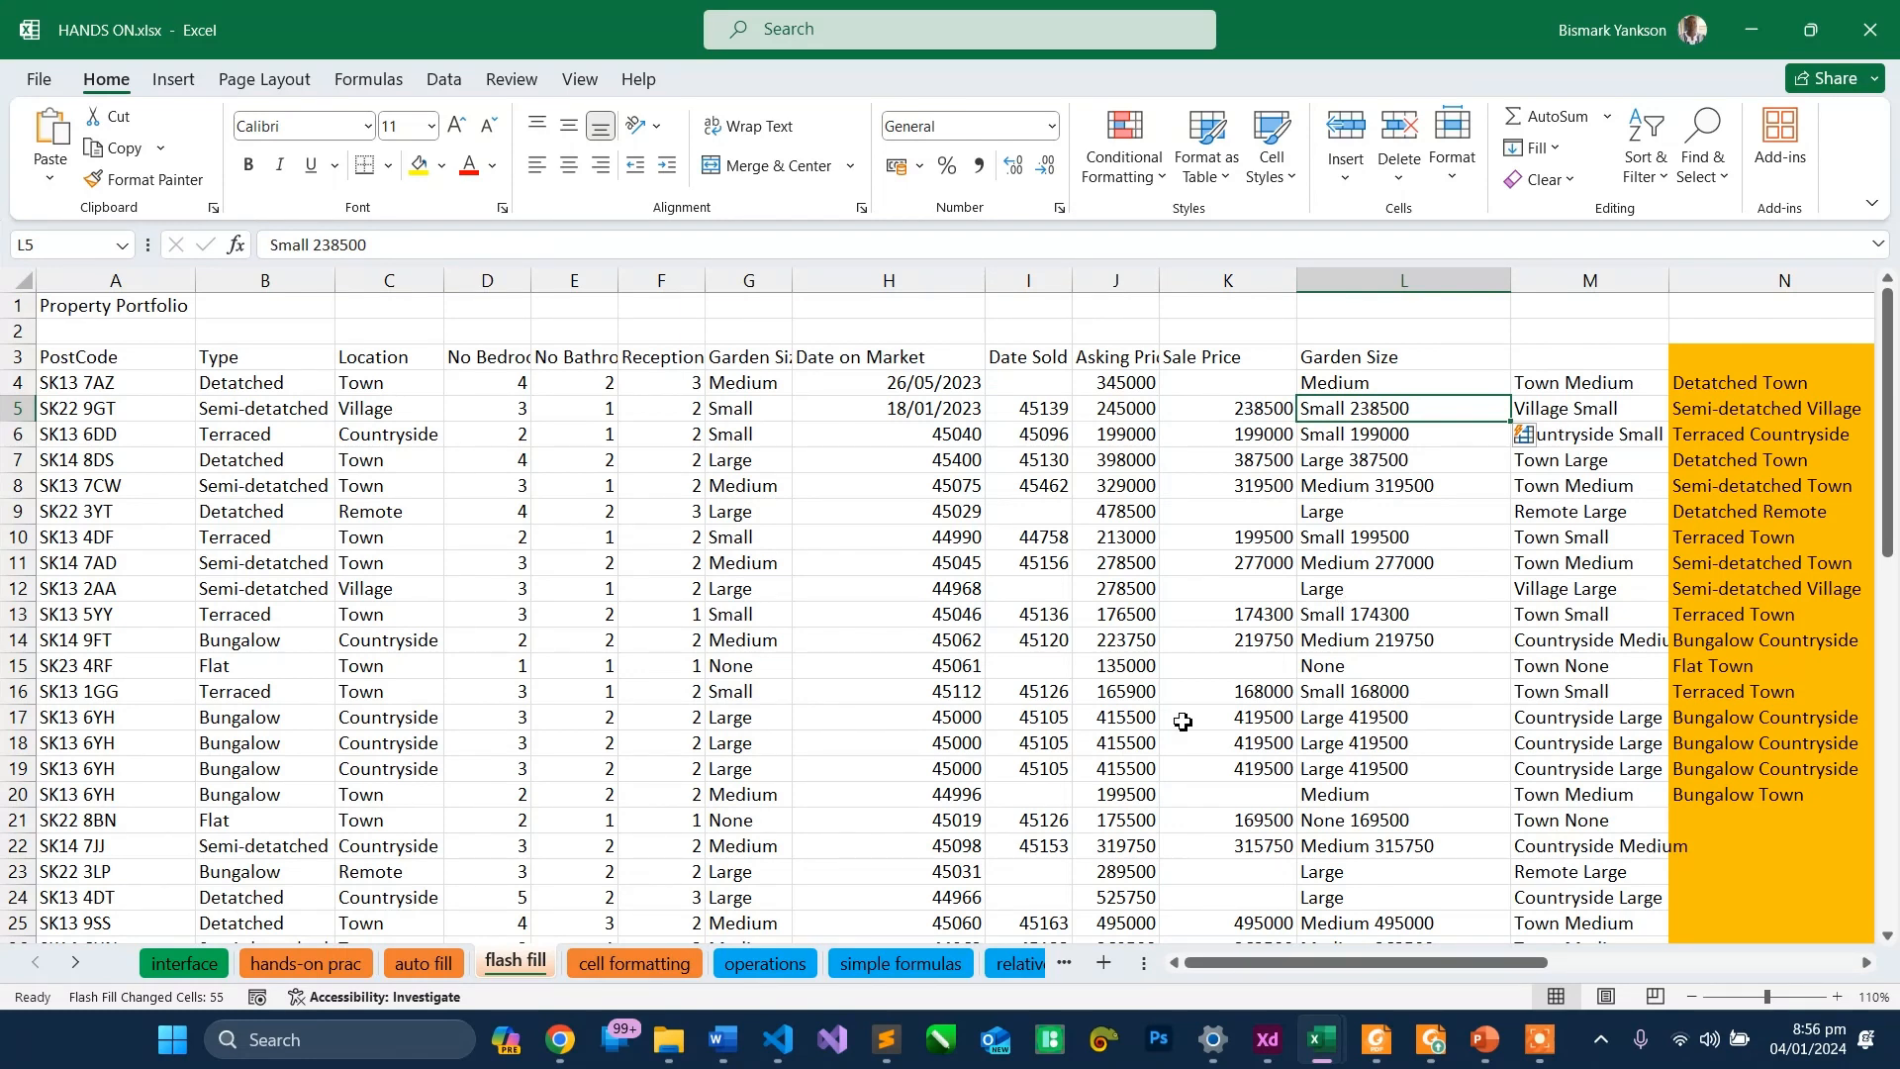
# - Switch to the Google Meet window in Chrome to check the meeting, and return to the Excel workbook
pyautogui.moveTo(560, 1039)
pyautogui.click(500, 962)
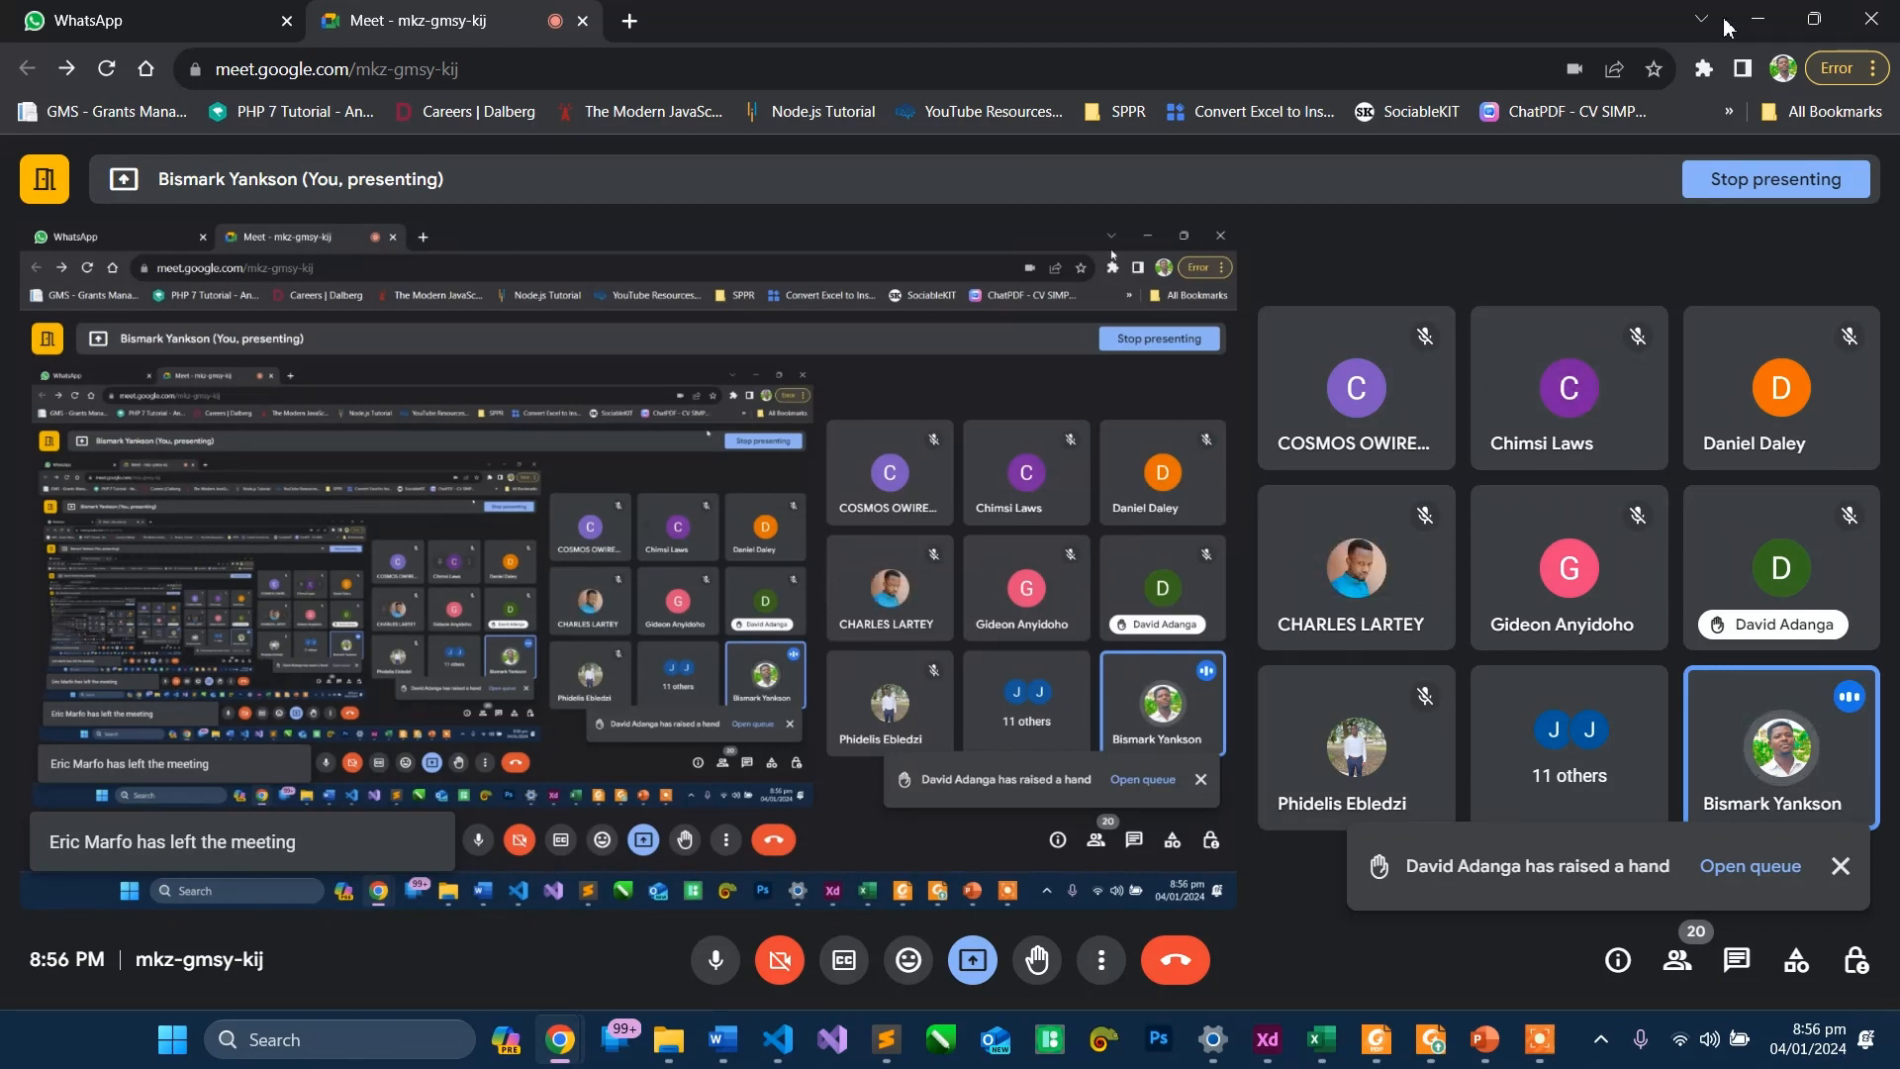
pyautogui.click(1757, 17)
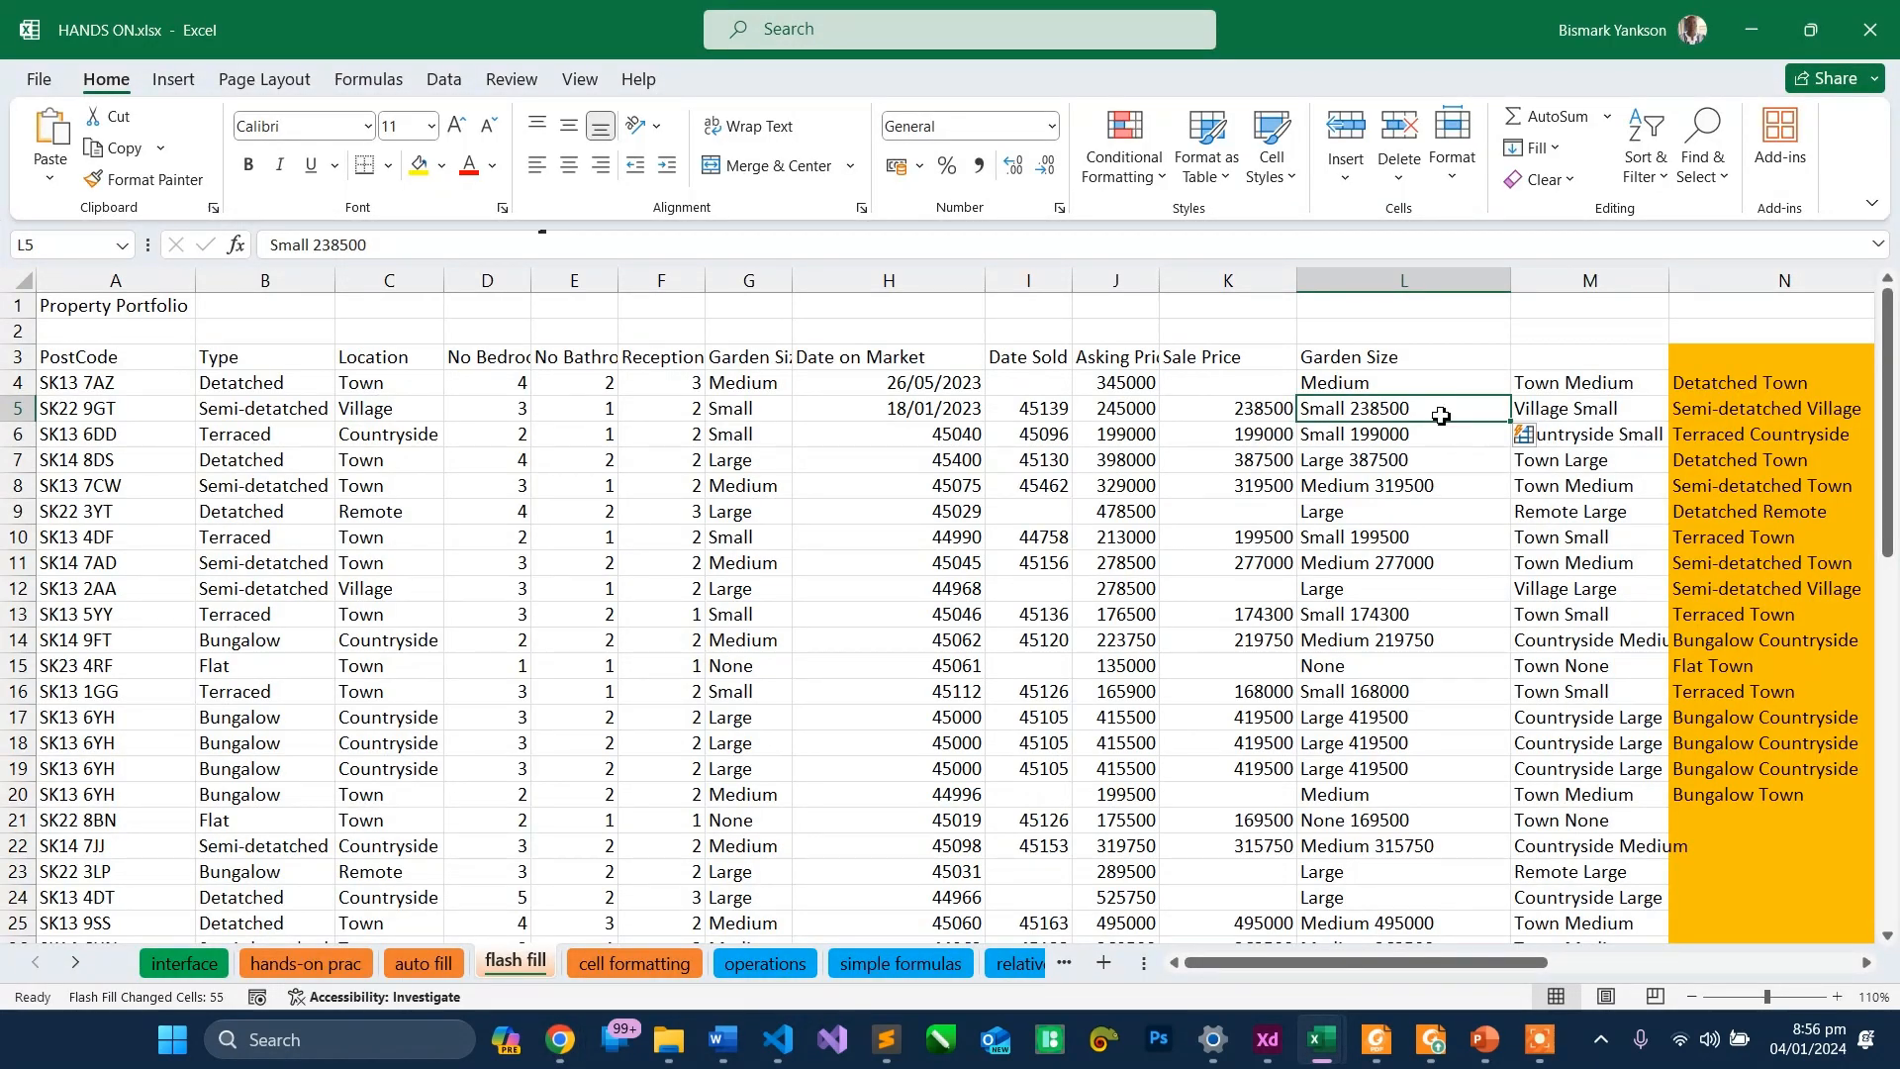
# - Compare the flash-filled column L with garden sizes and sale prices, including rows with blank sale prices, and view the sheet's to-do list
pyautogui.click(1404, 377)
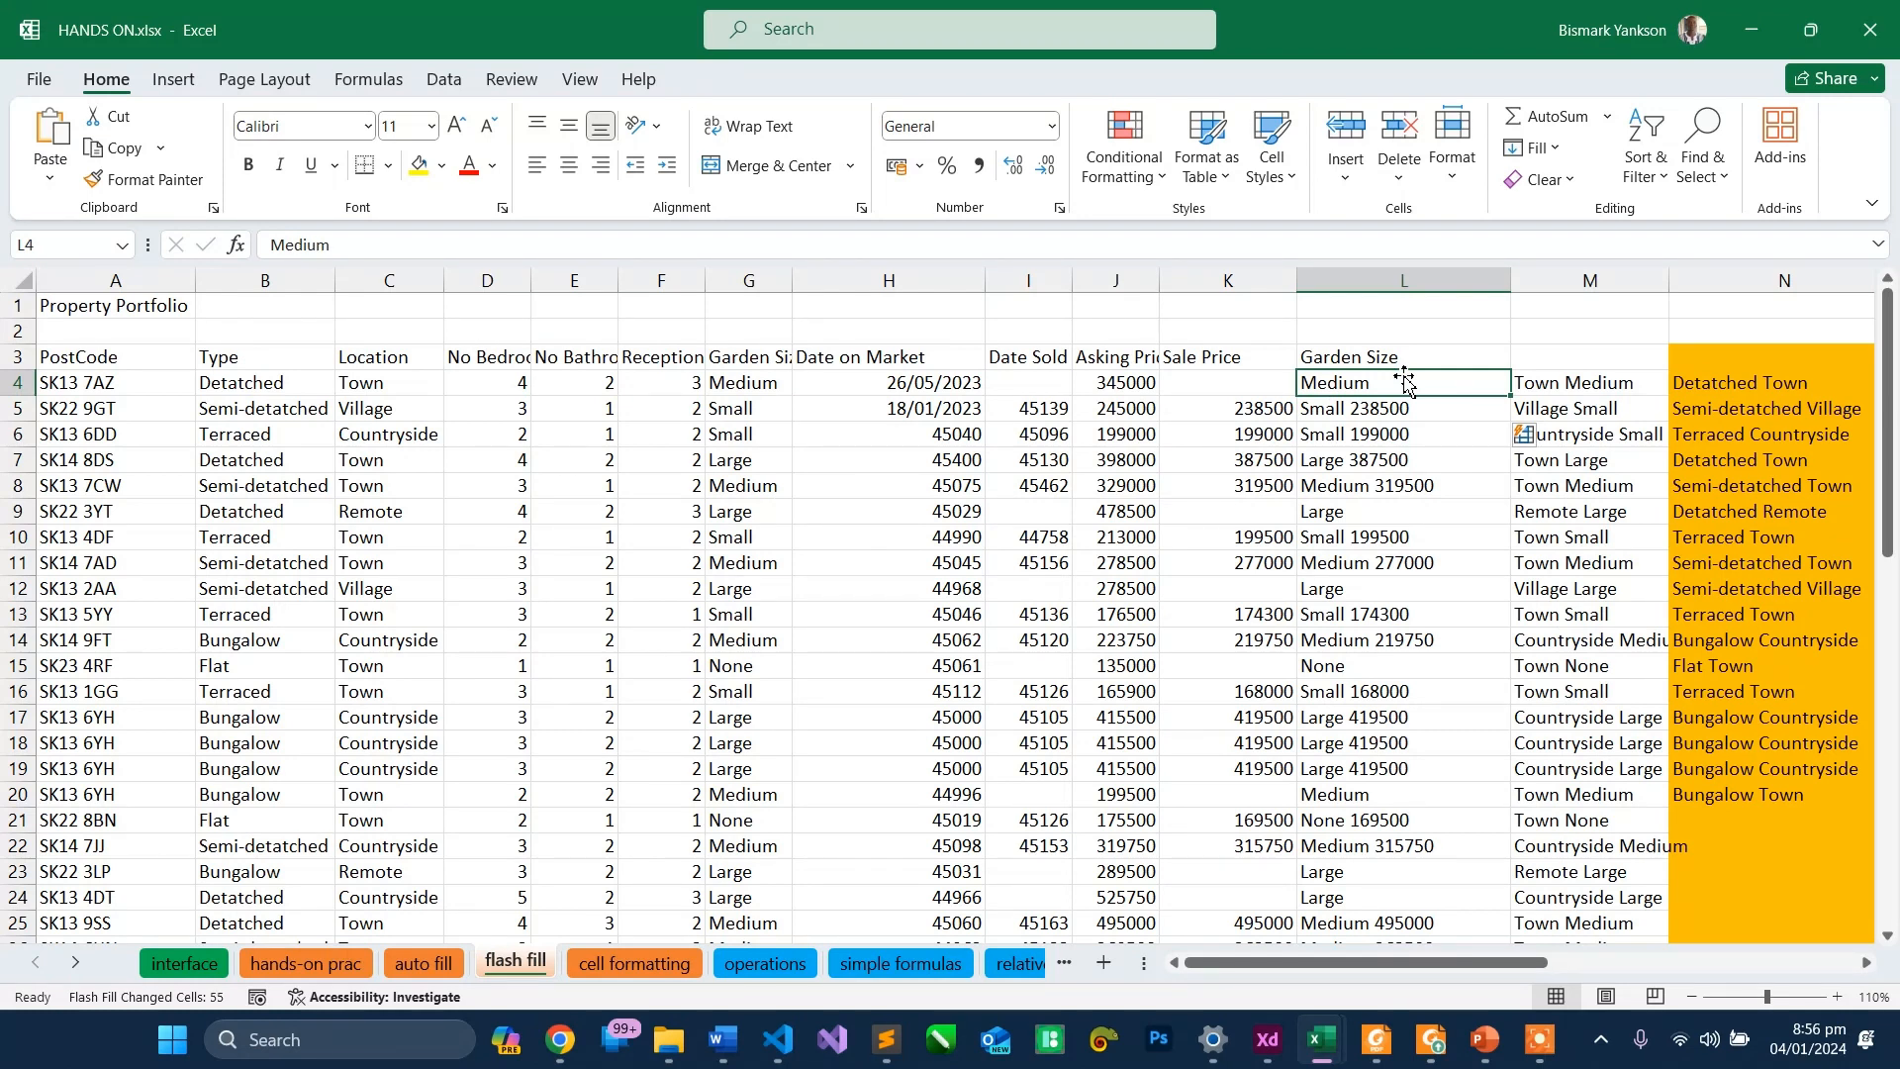
pyautogui.click(1055, 382)
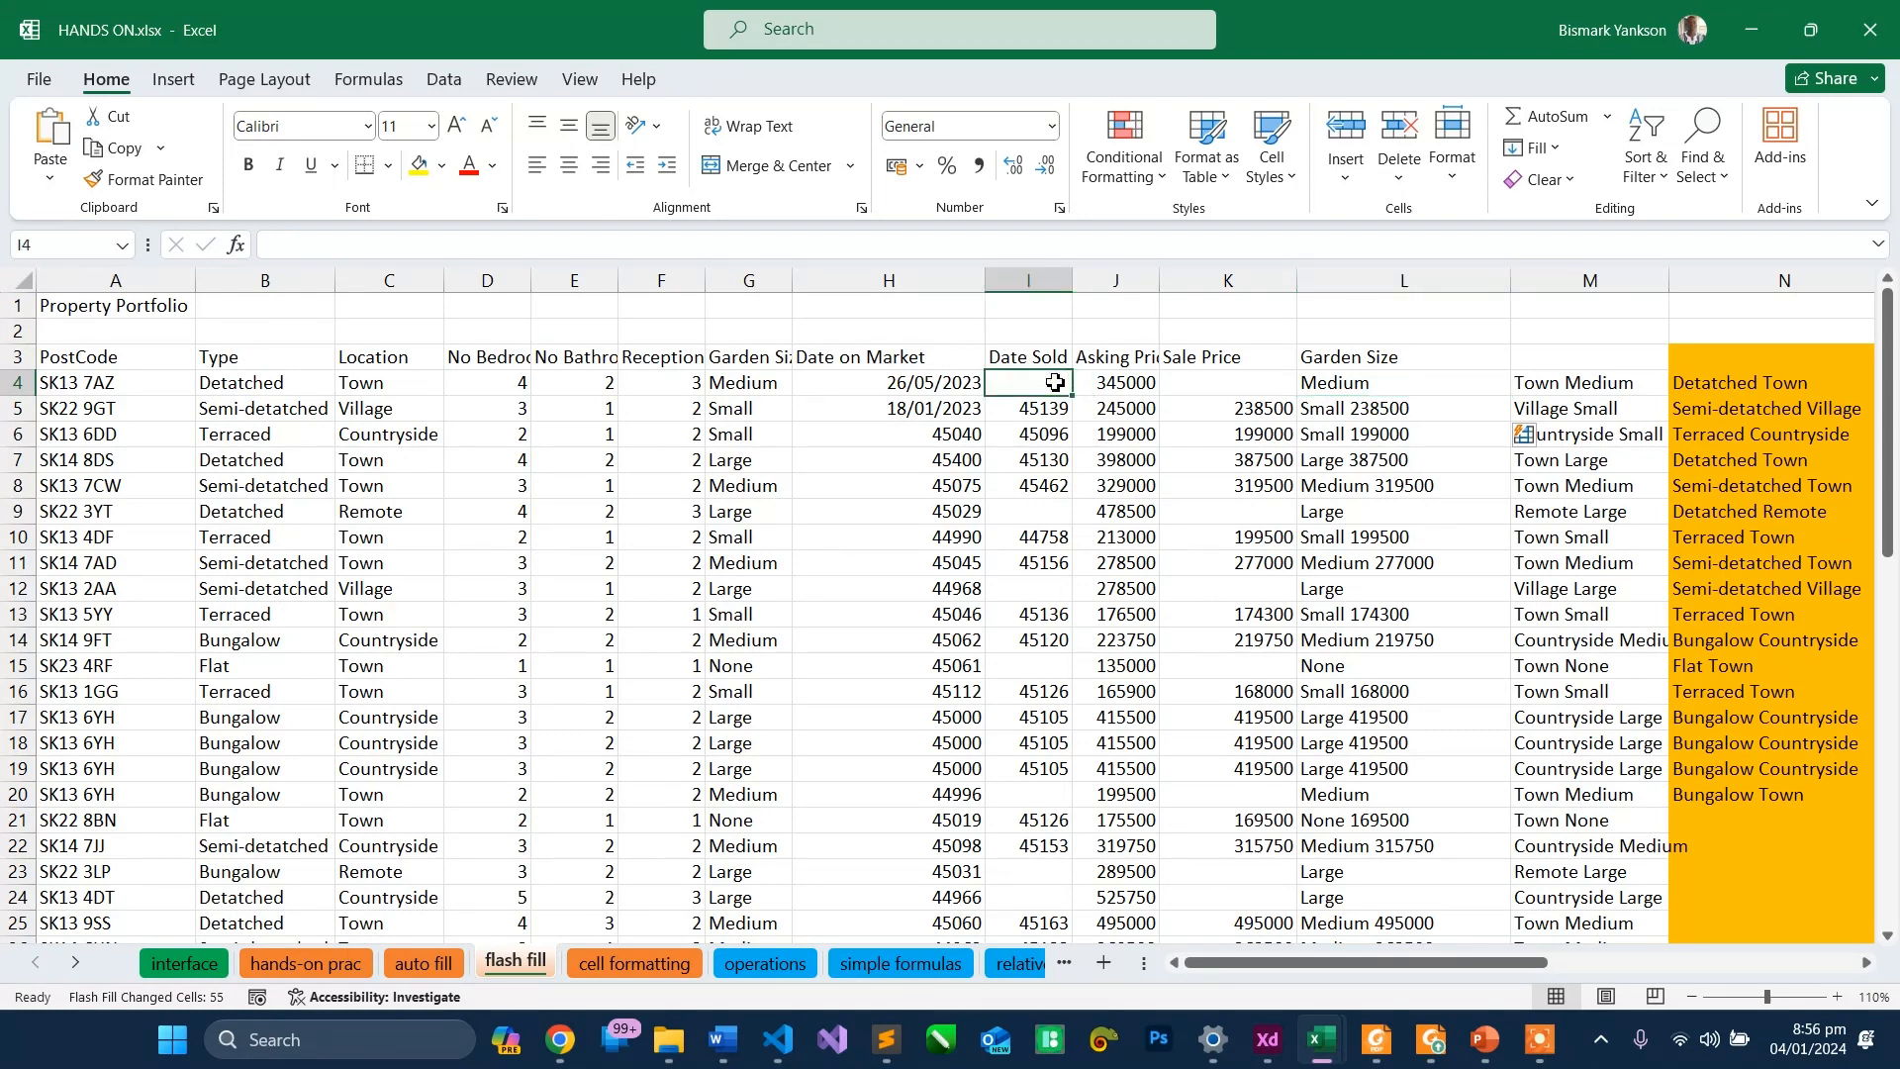
pyautogui.click(1051, 414)
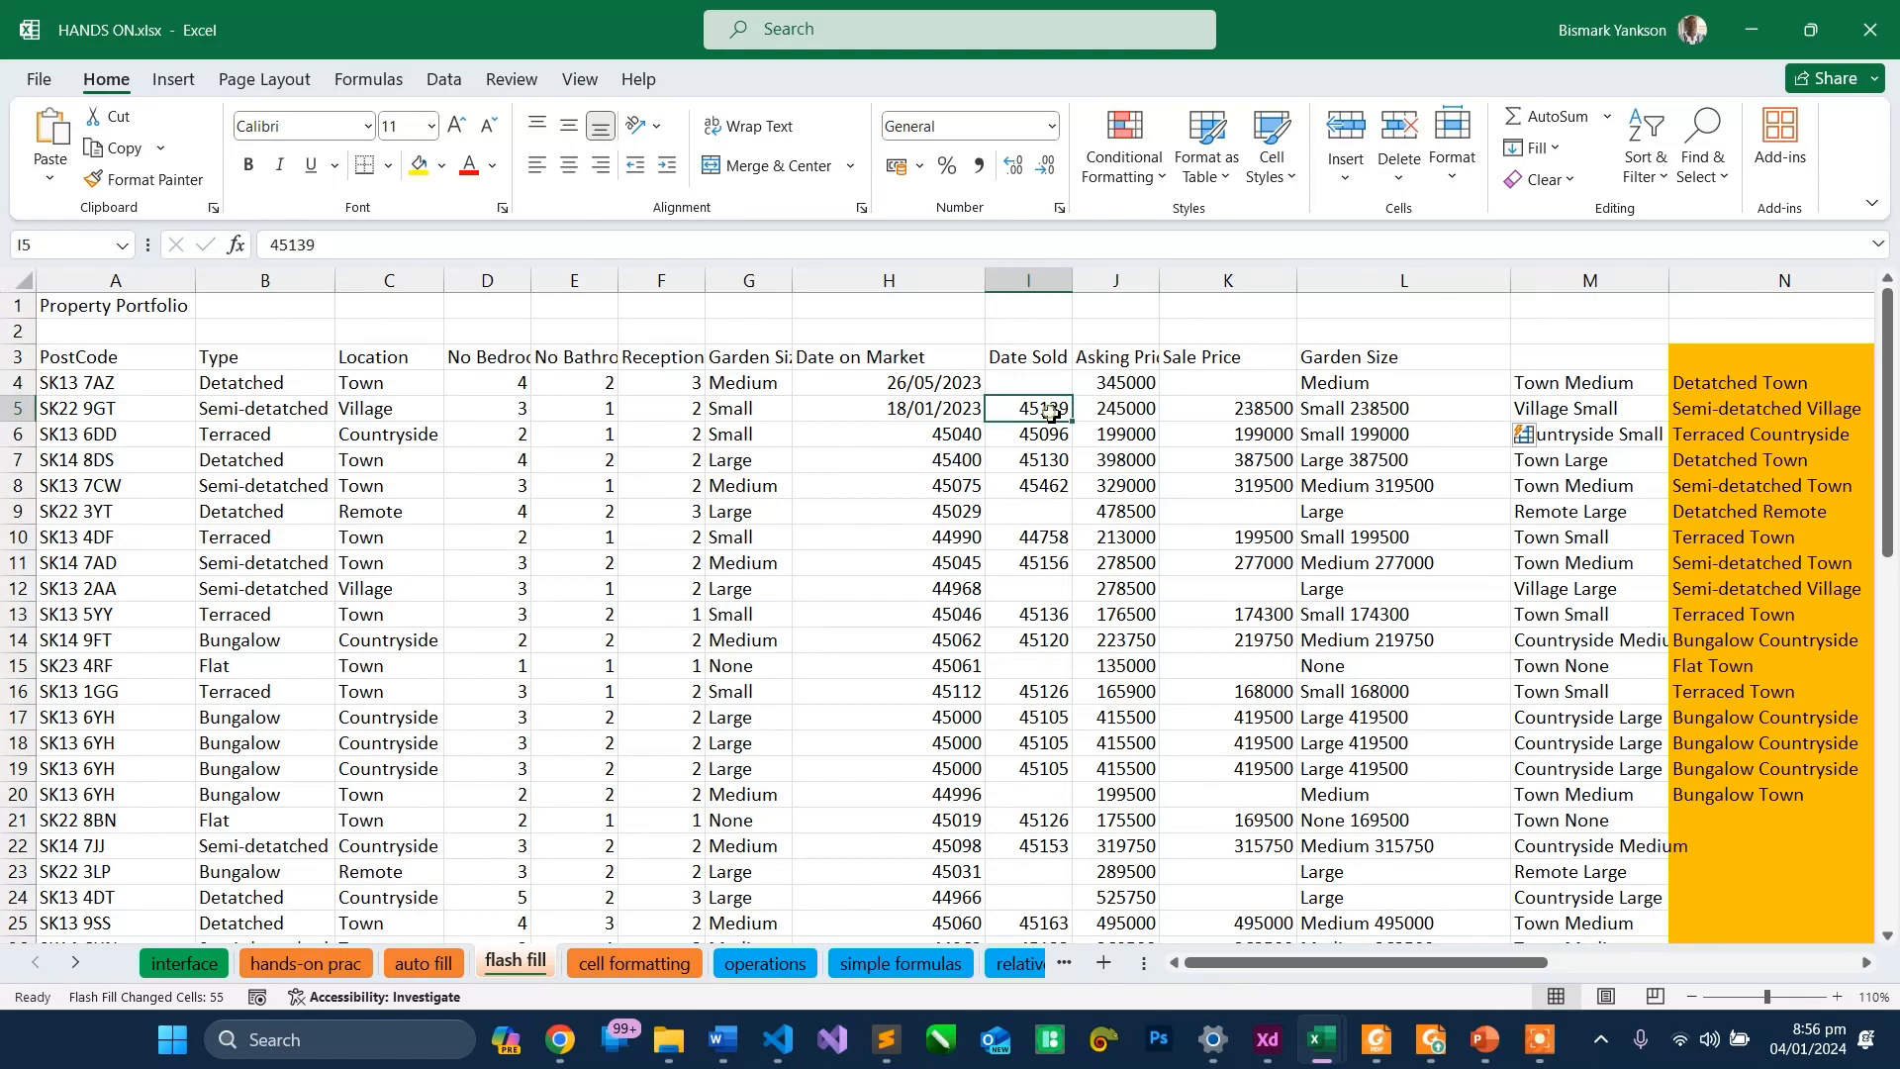
pyautogui.click(1259, 388)
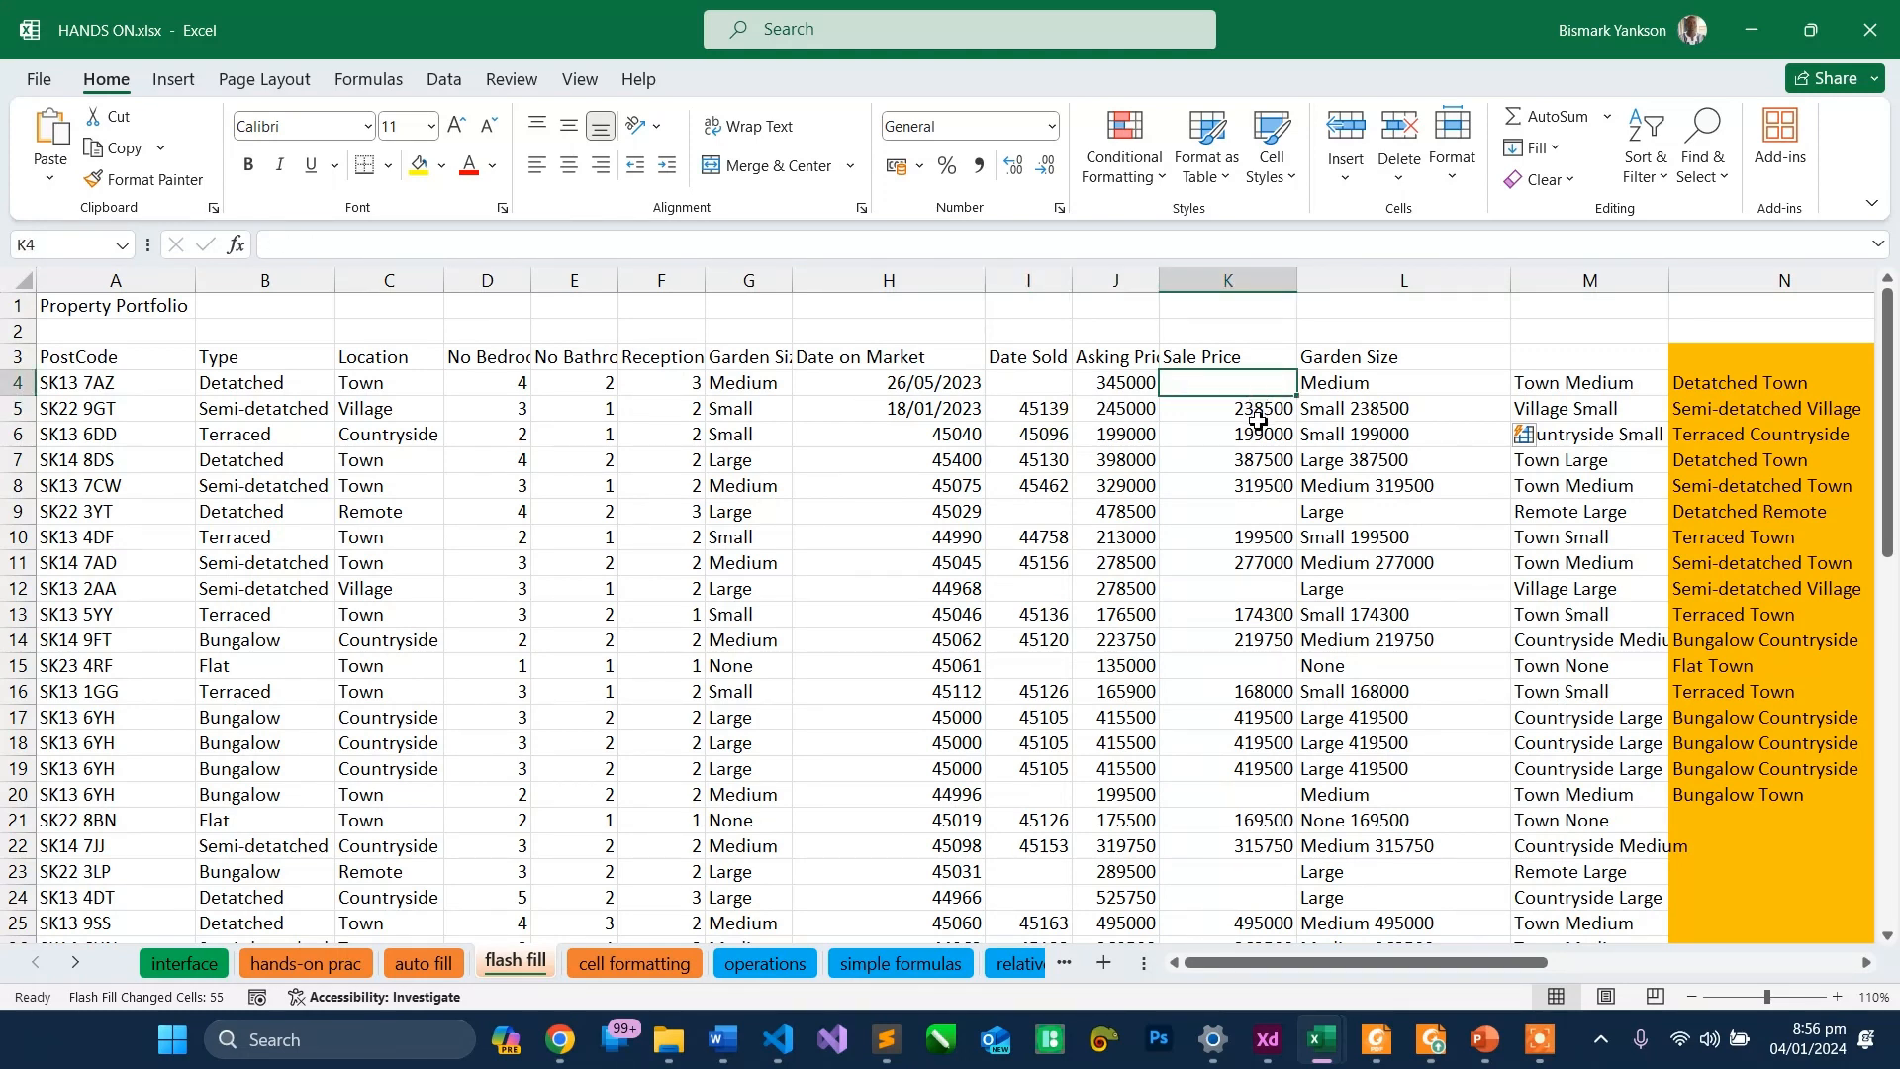
pyautogui.click(1259, 414)
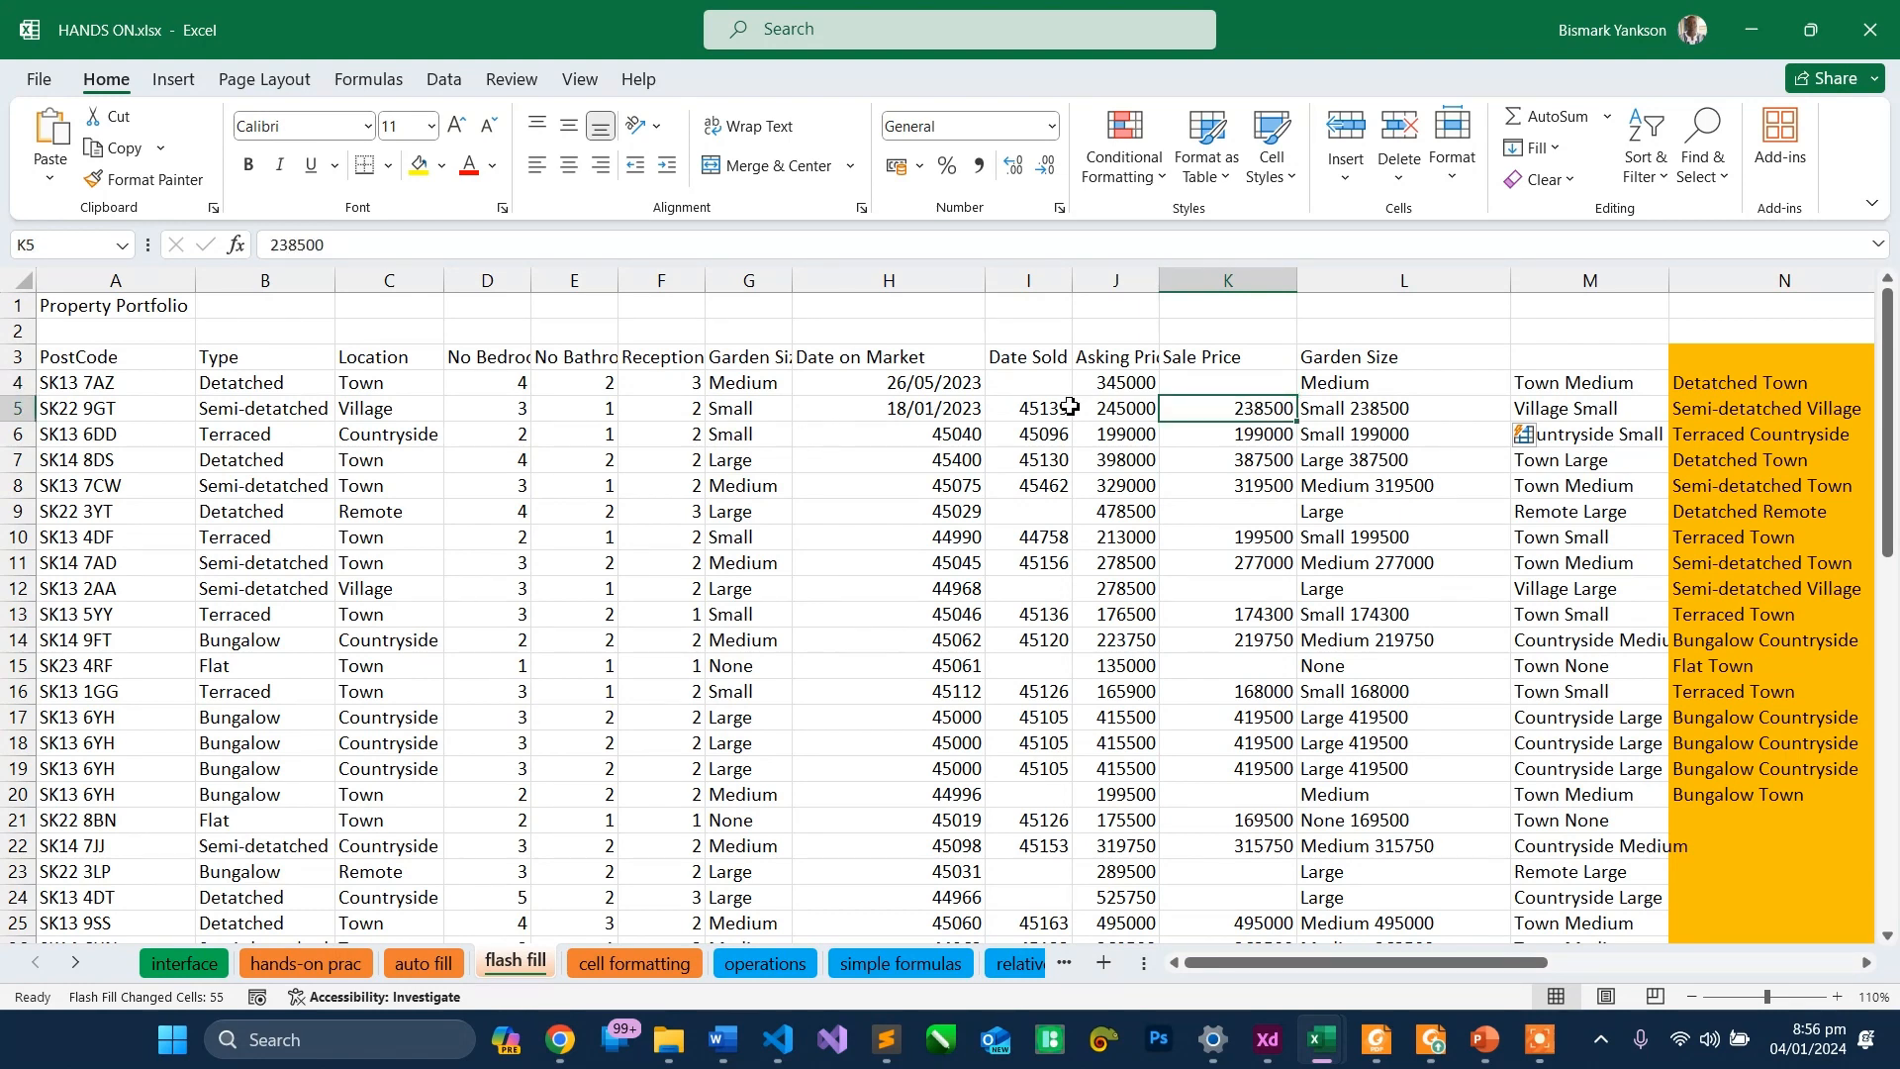
pyautogui.click(1235, 461)
pyautogui.click(1270, 510)
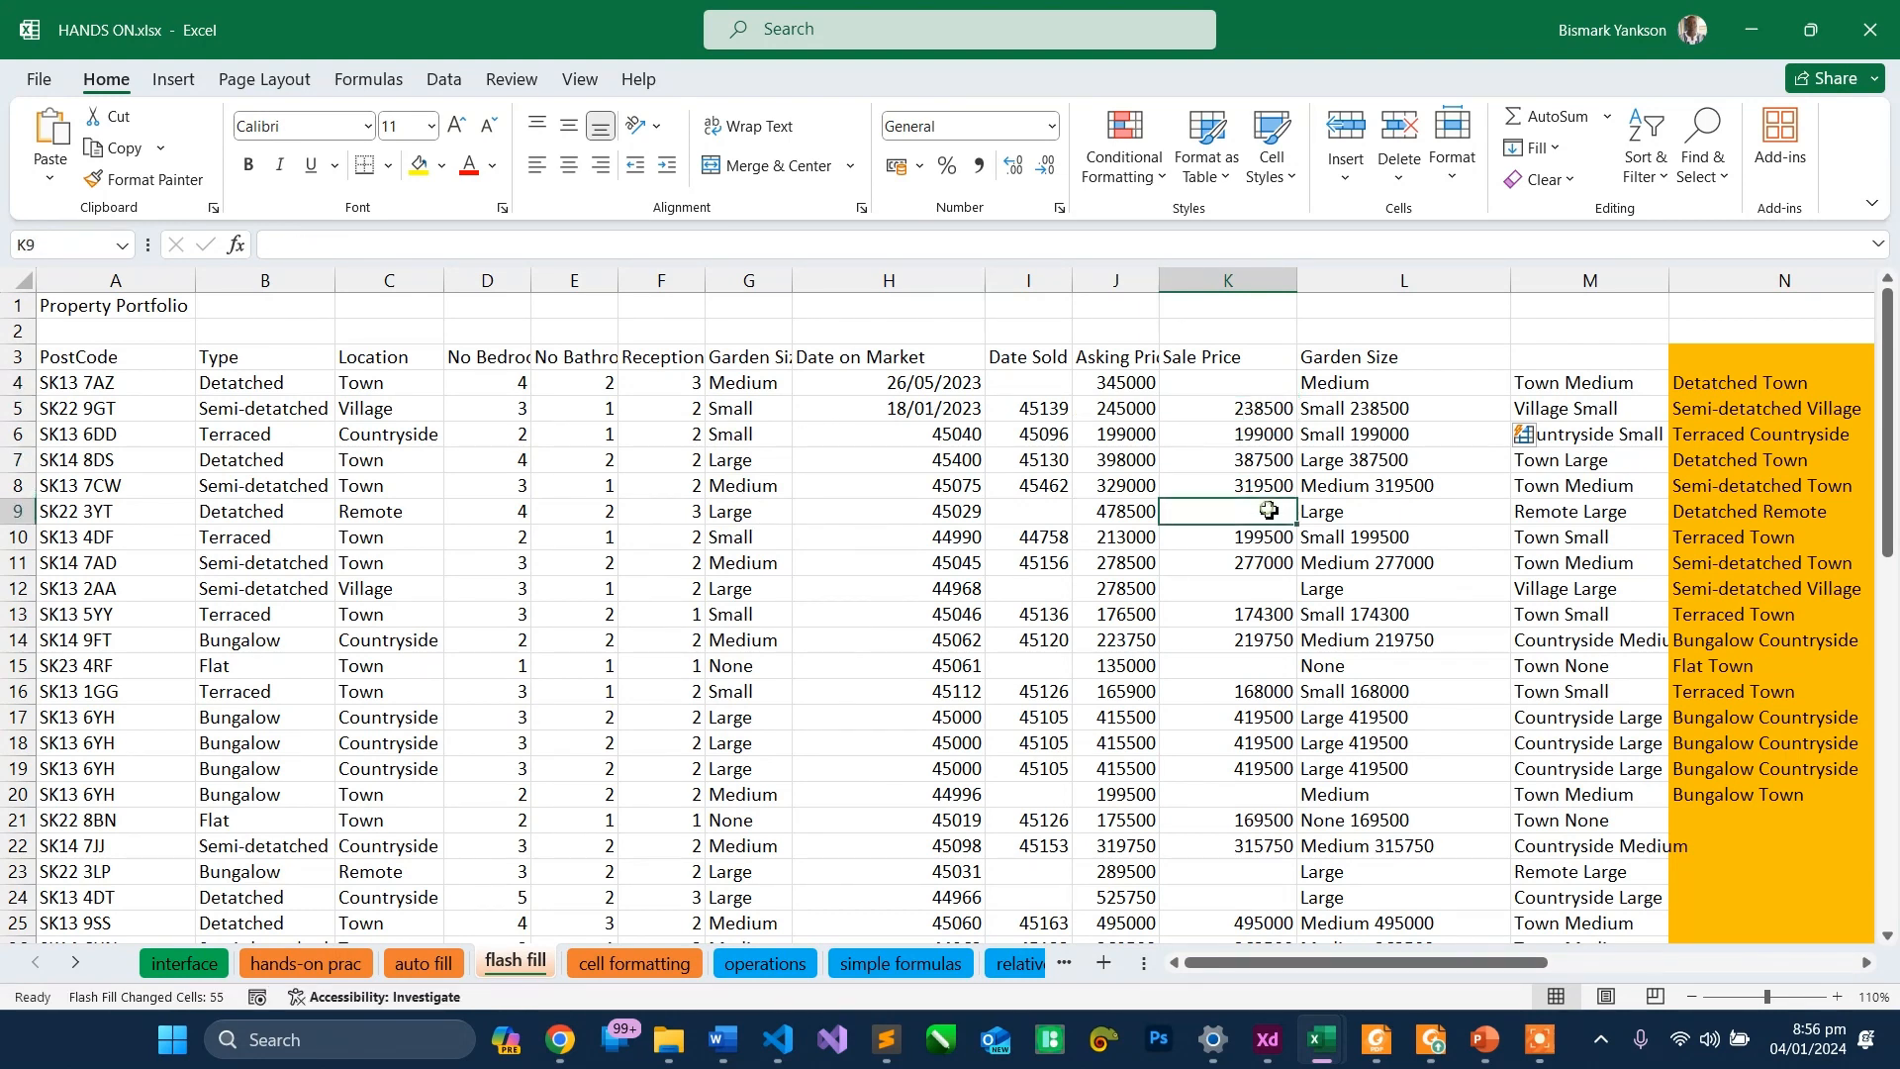
pyautogui.click(752, 826)
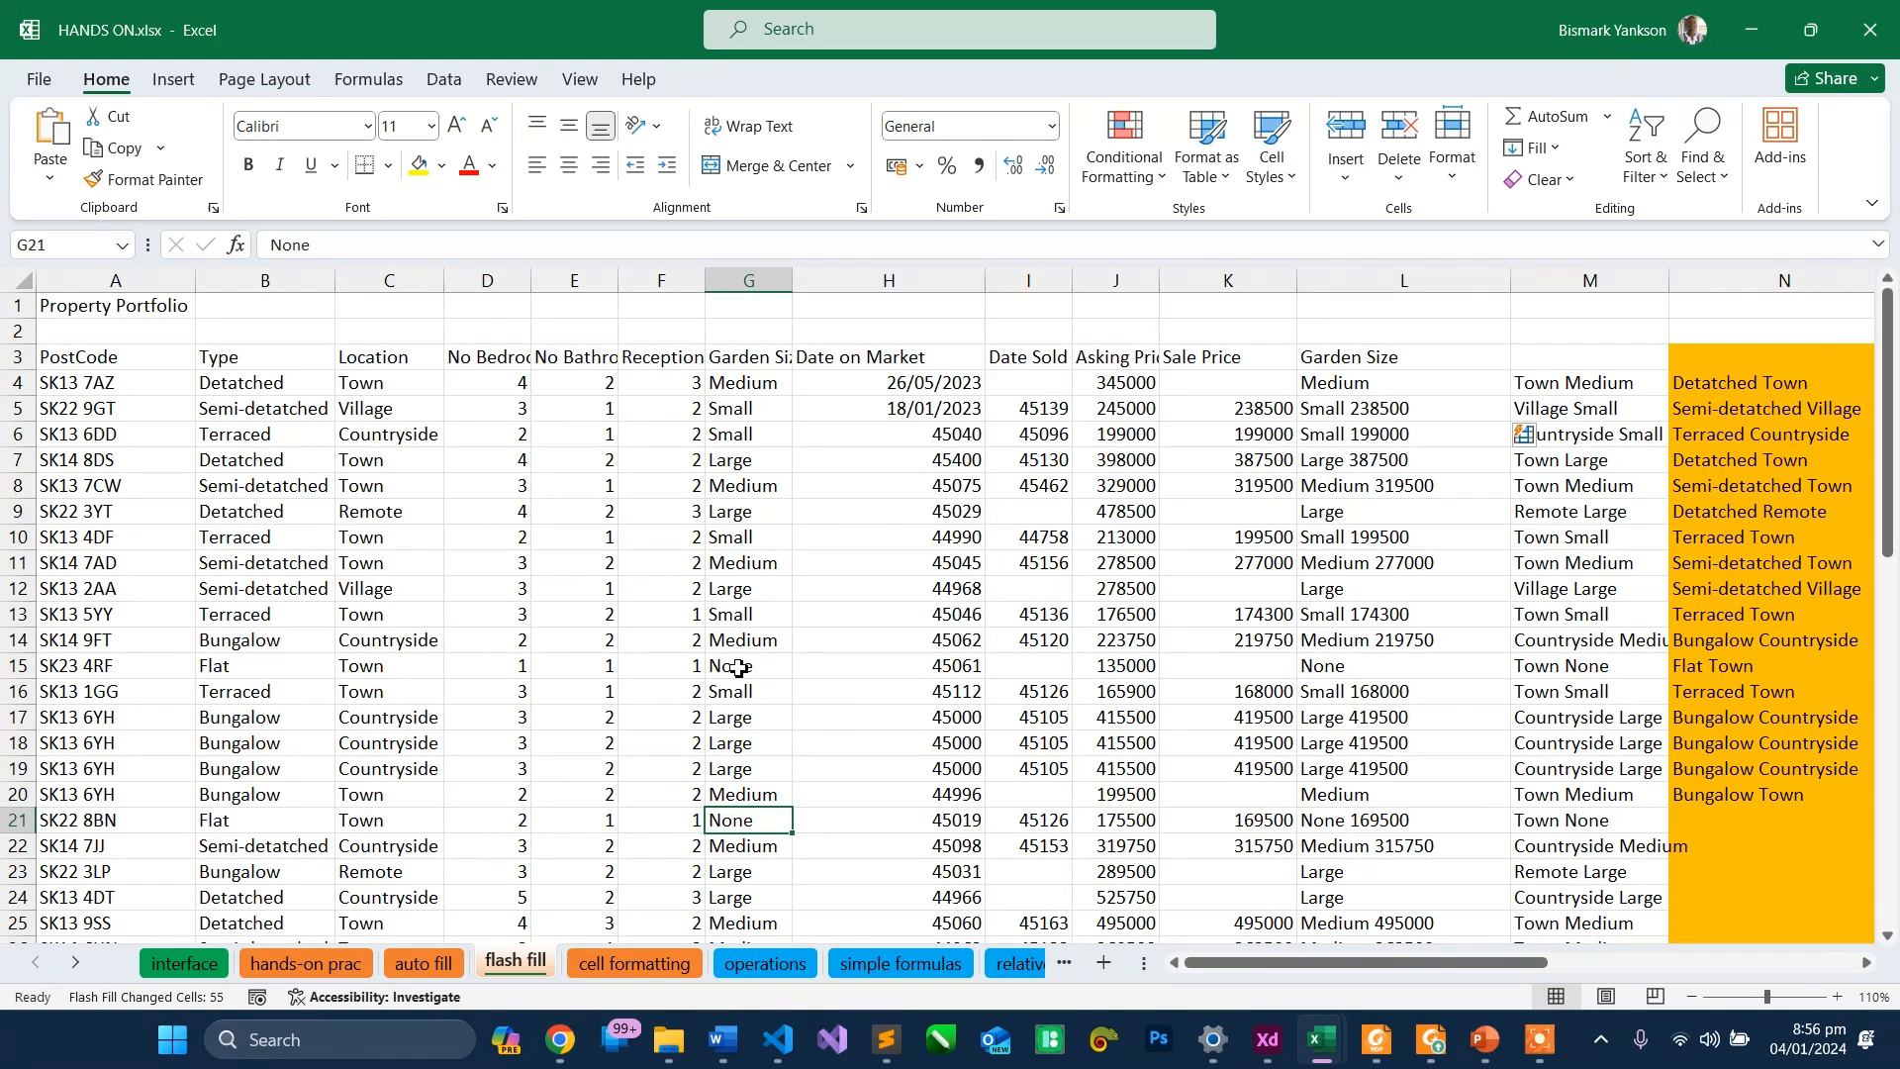
pyautogui.click(1255, 668)
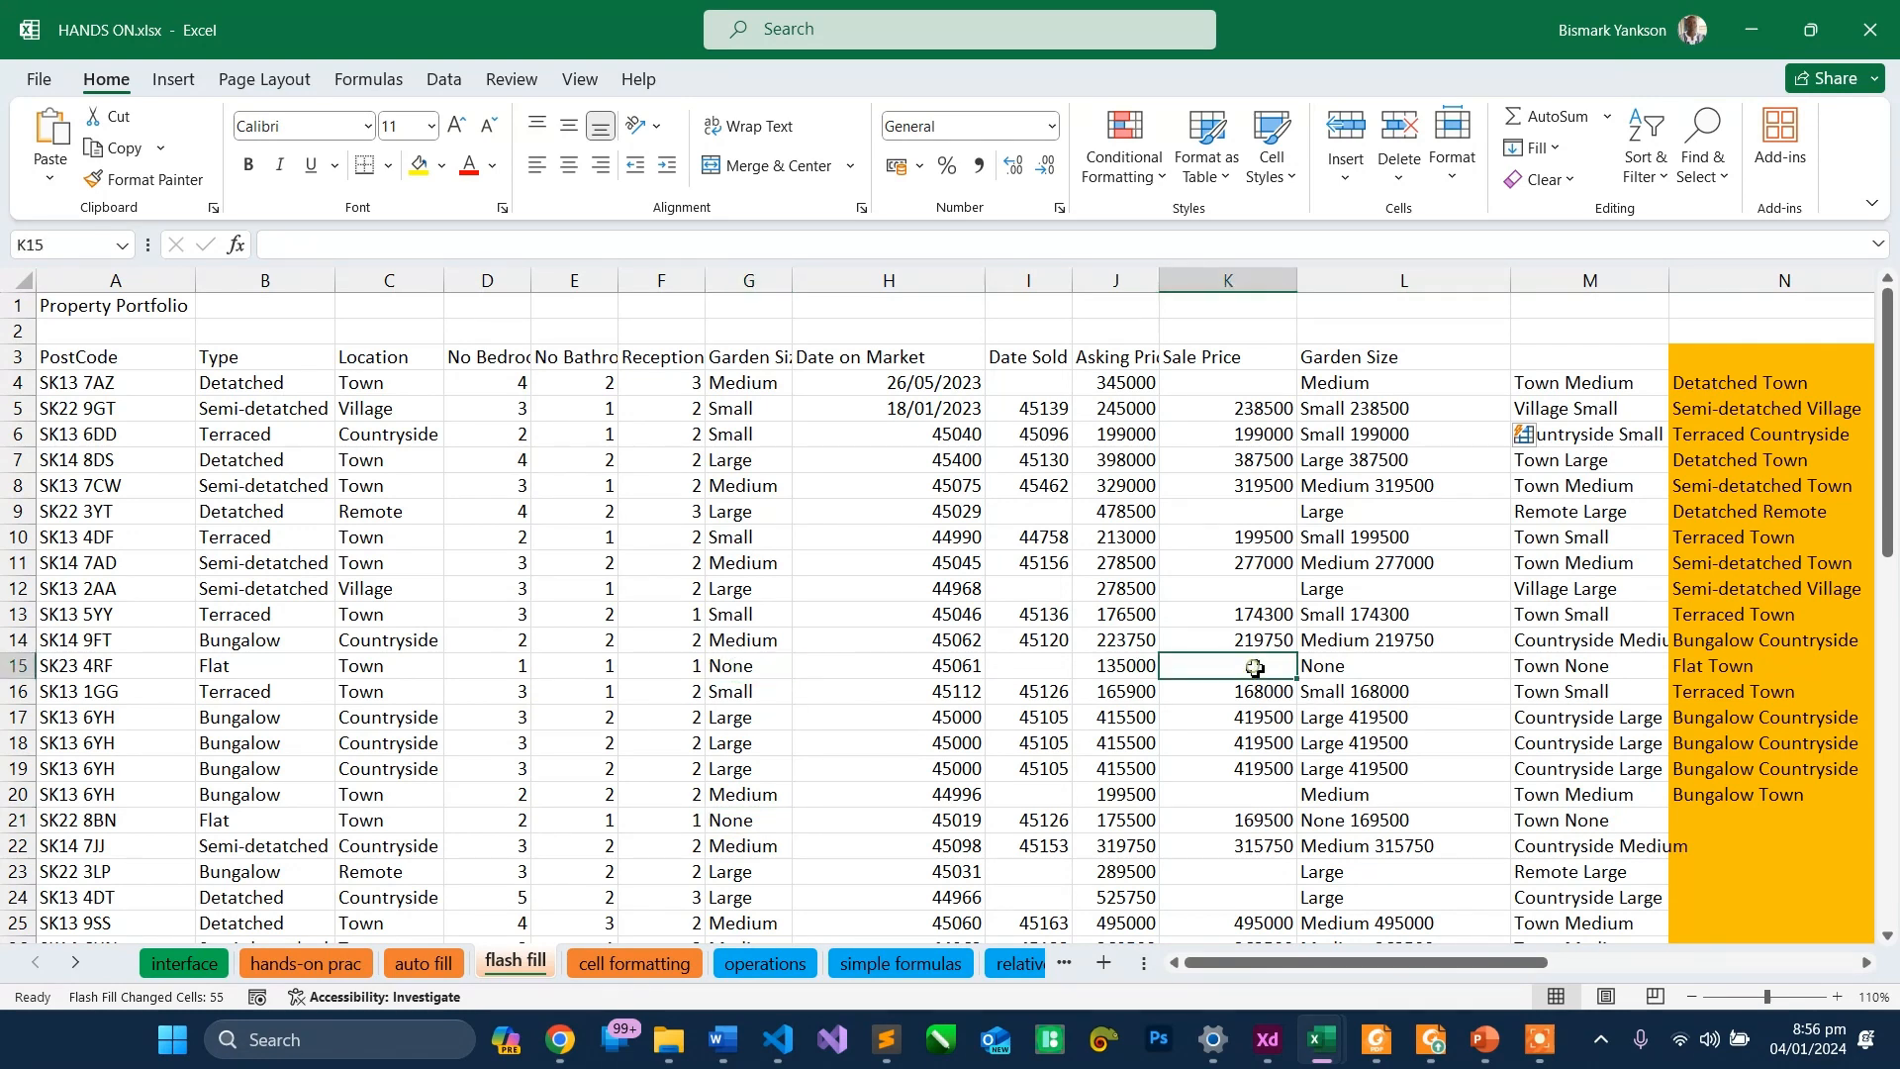
pyautogui.click(1410, 667)
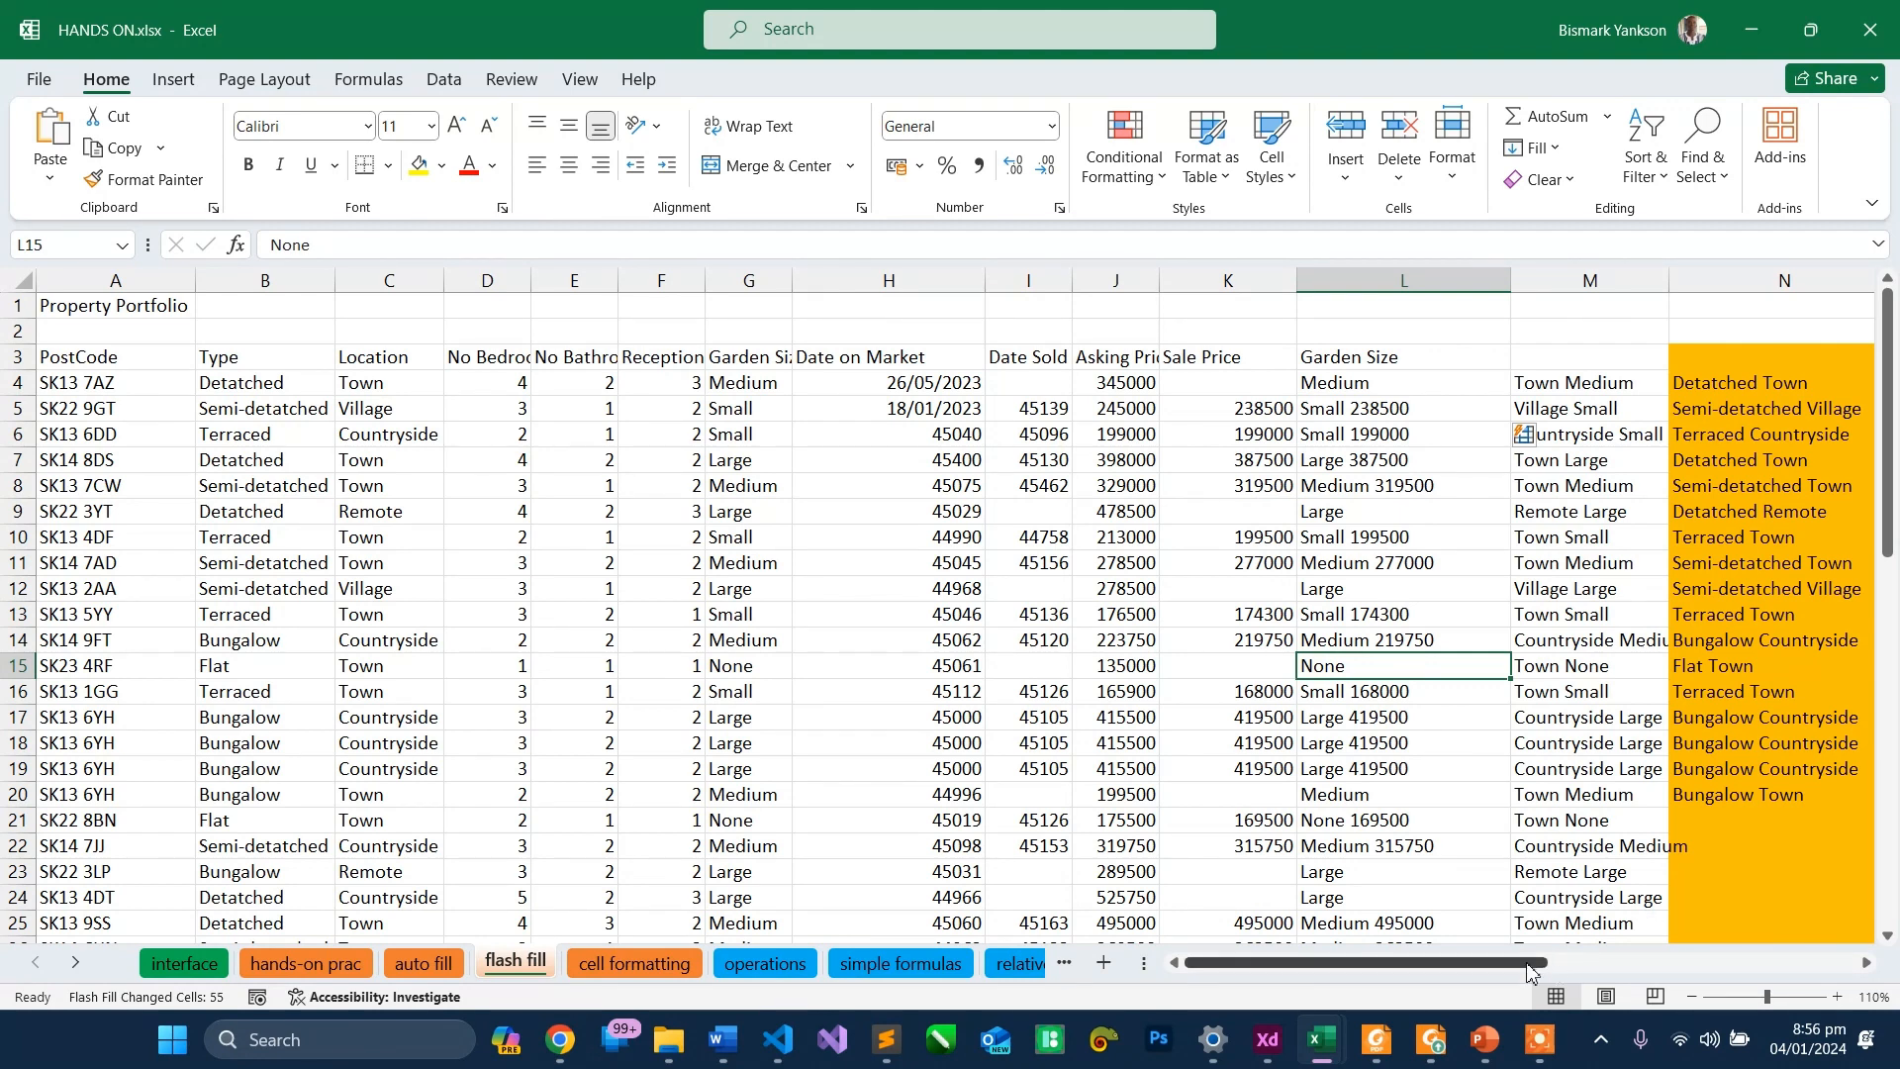
pyautogui.moveTo(1531, 962); pyautogui.dragTo(1823, 960)
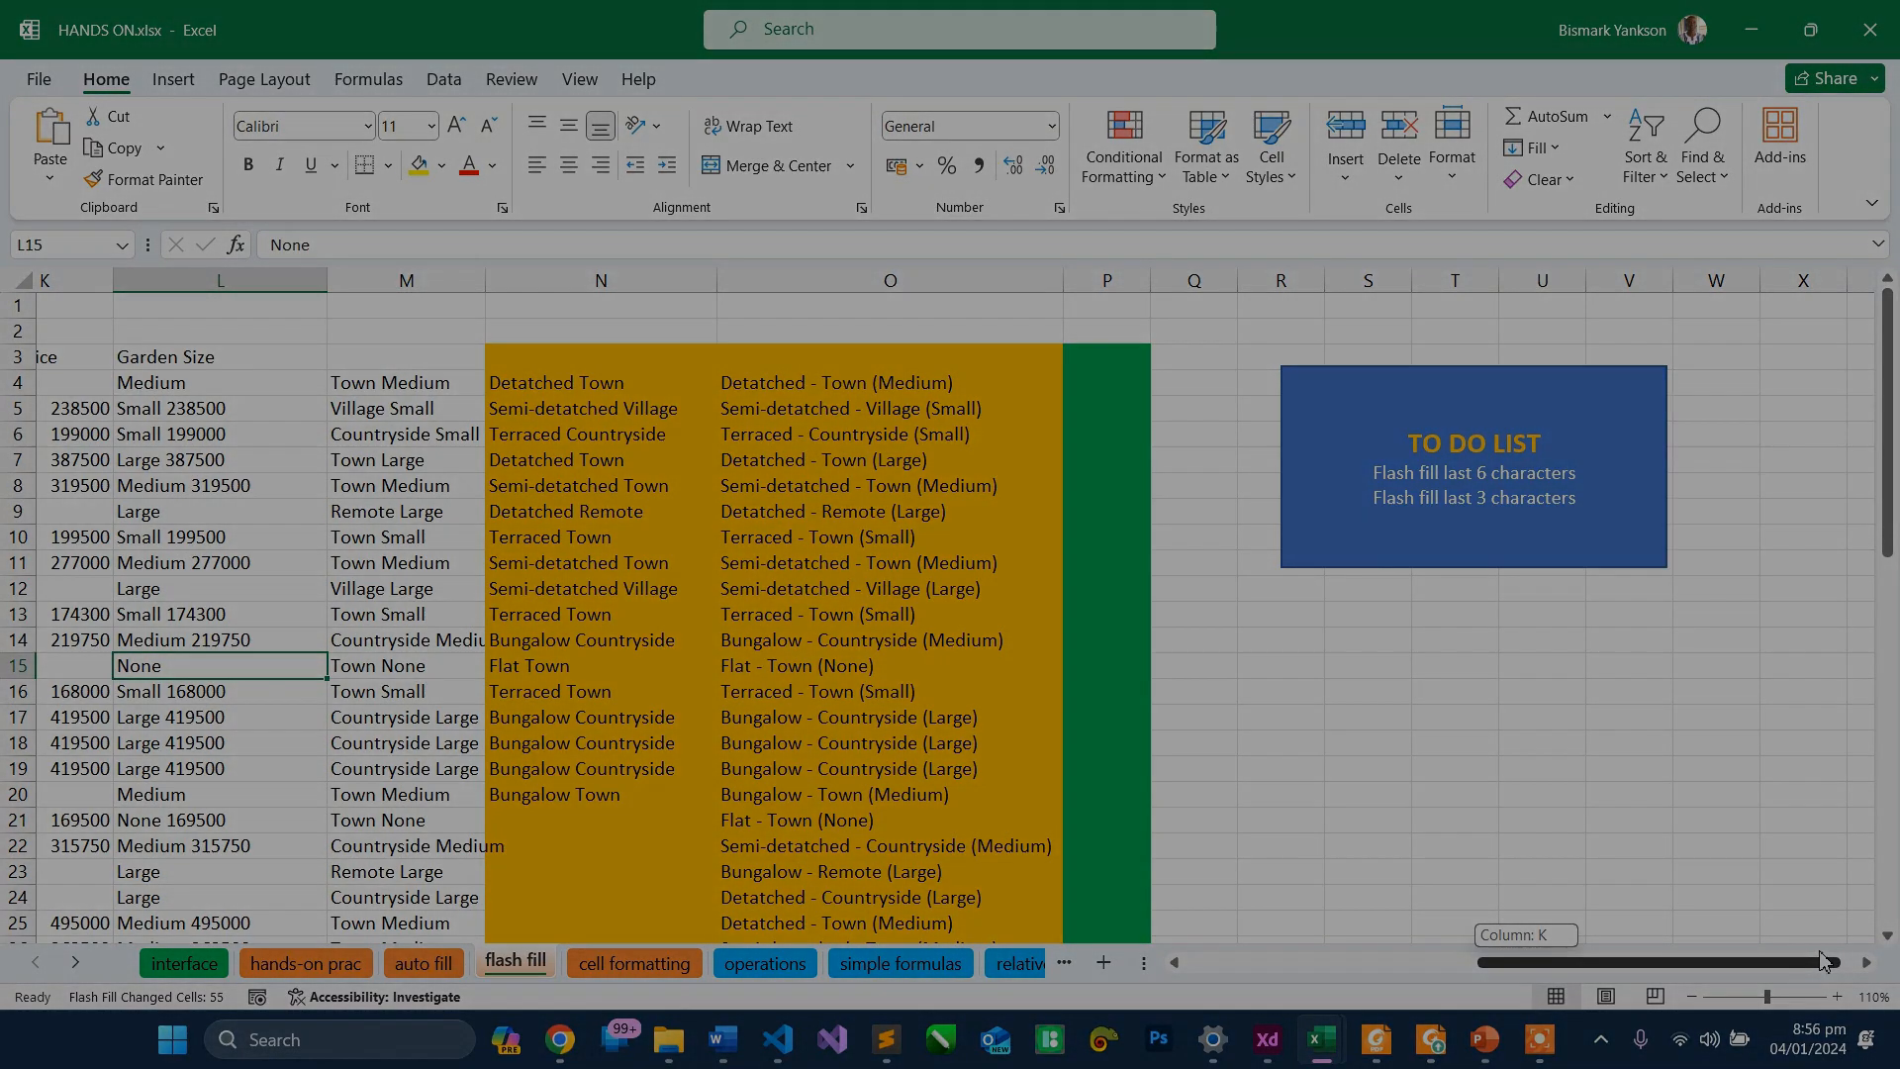
pyautogui.moveTo(1824, 962); pyautogui.dragTo(1490, 993)
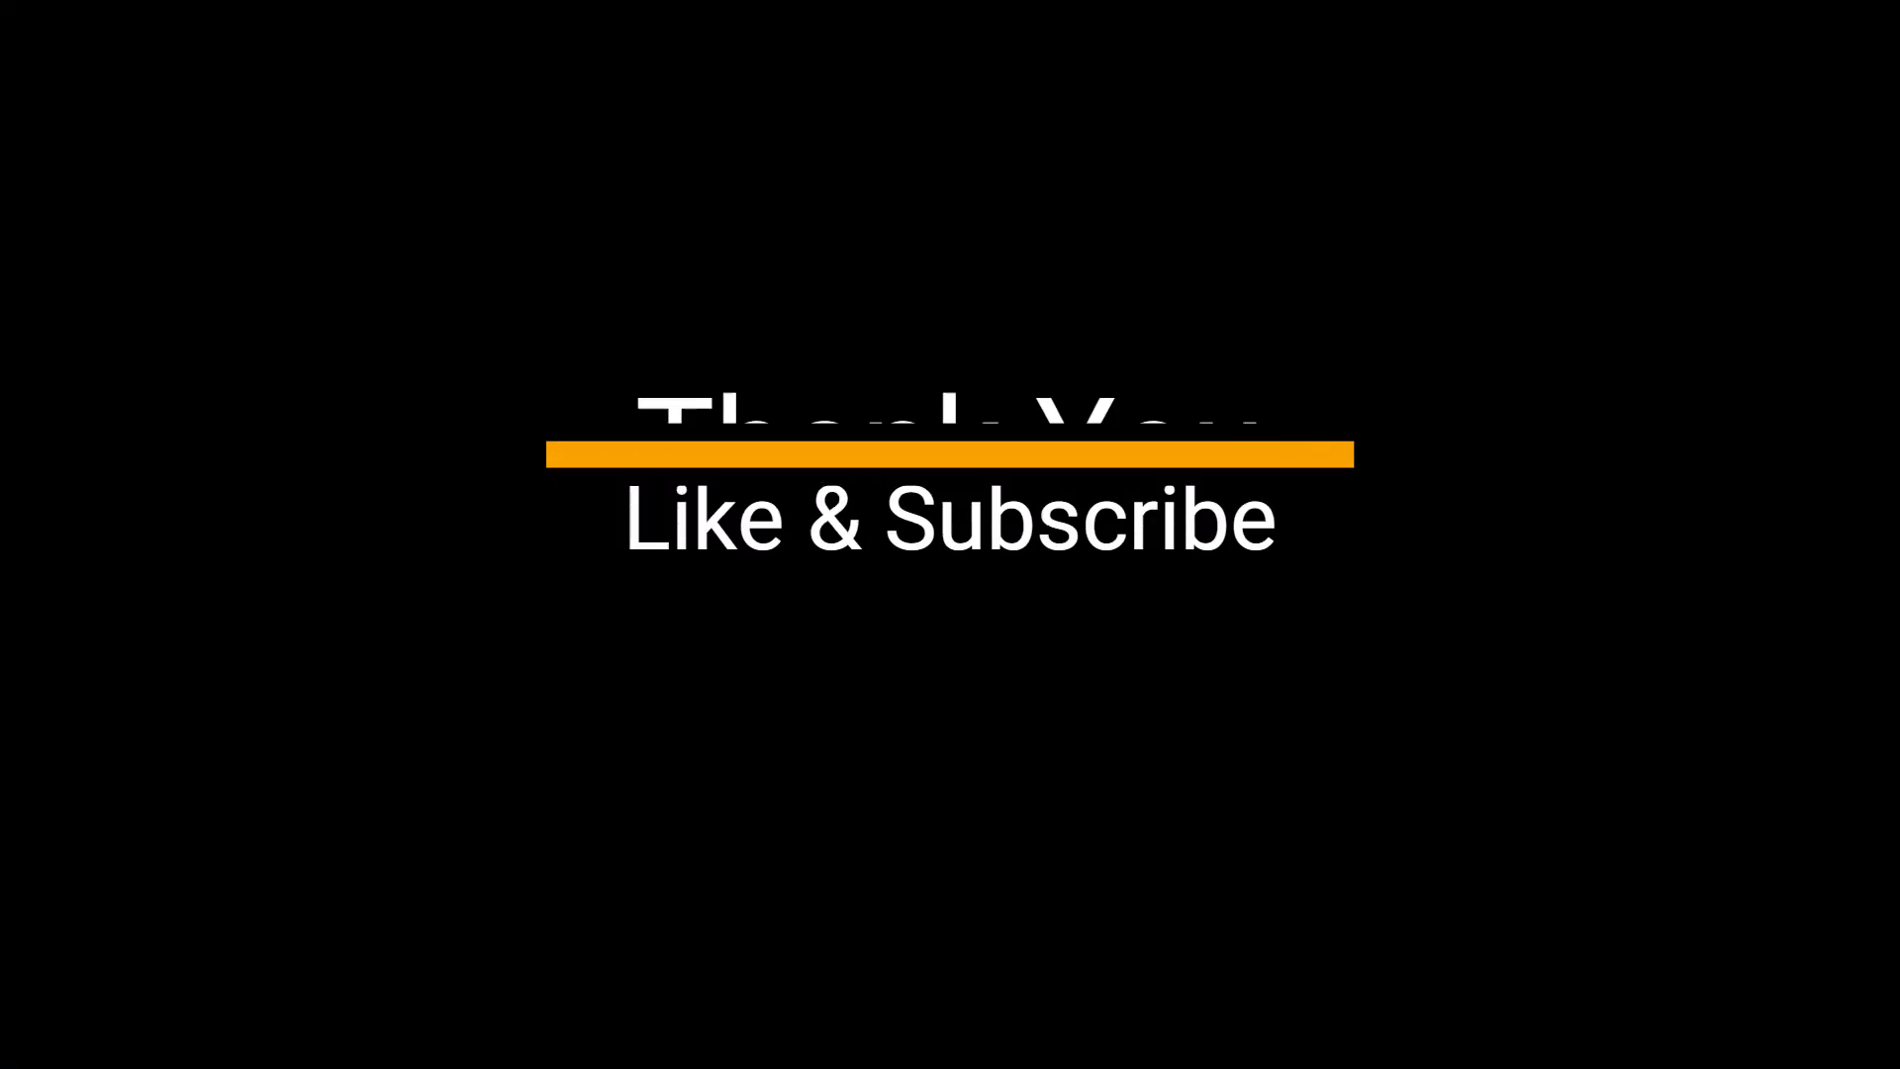